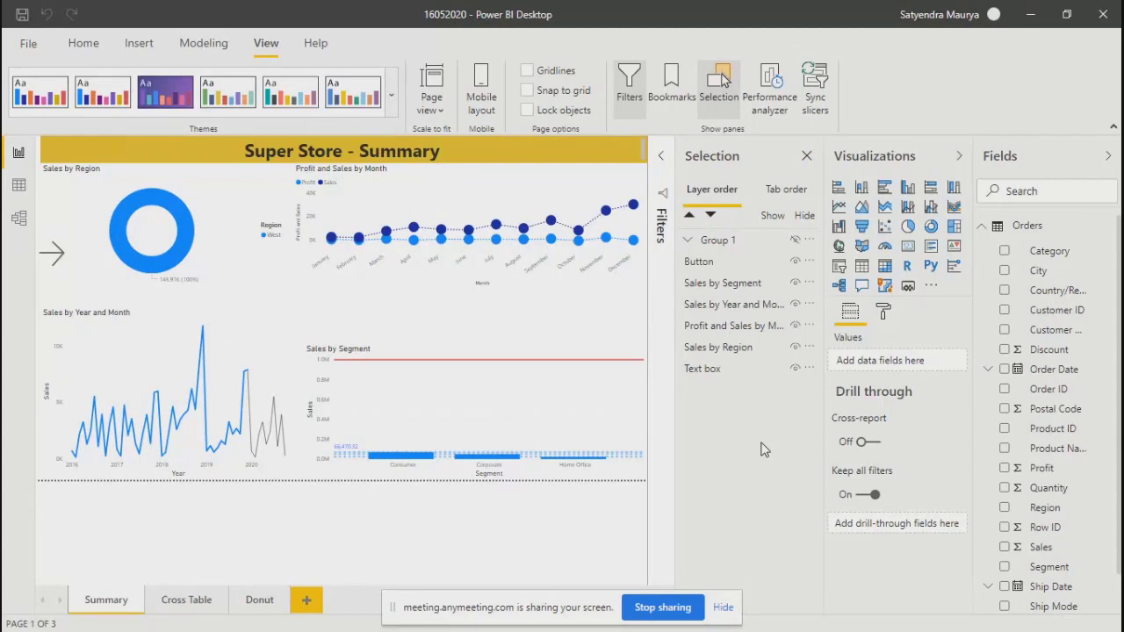
View the Cross Table and Donut report pages and return to the Summary page
click(186, 604)
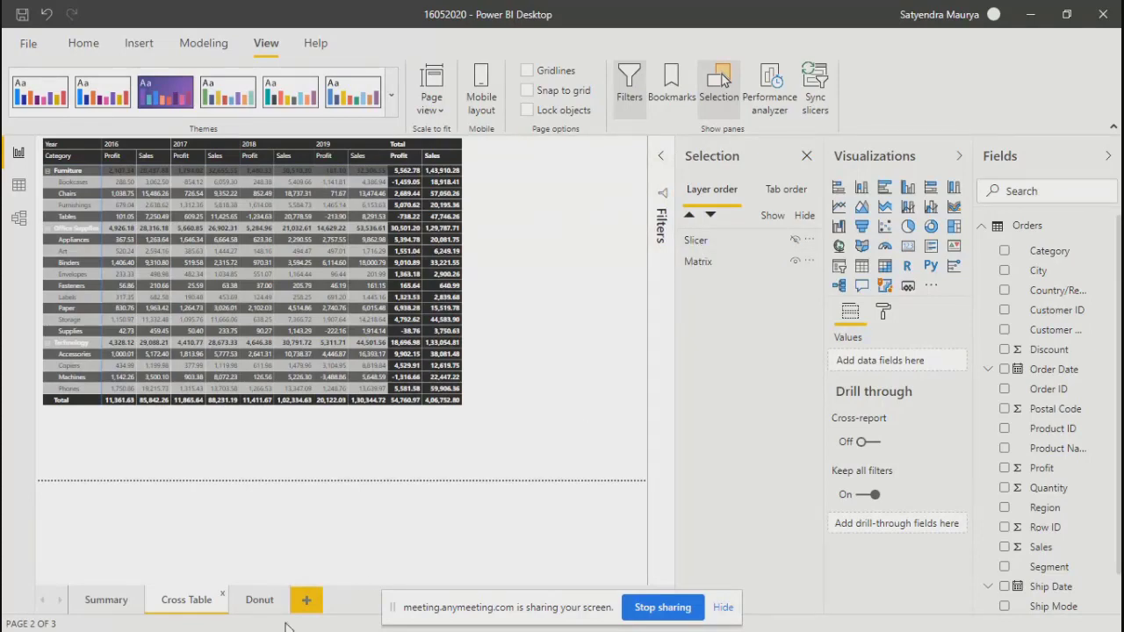
click(260, 601)
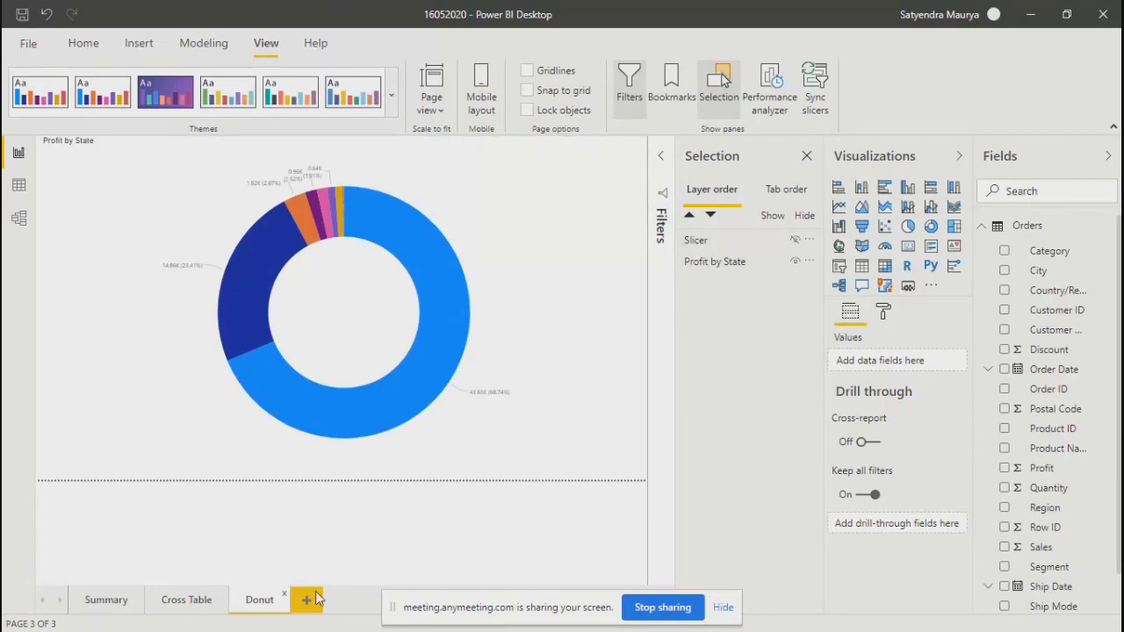
click(101, 602)
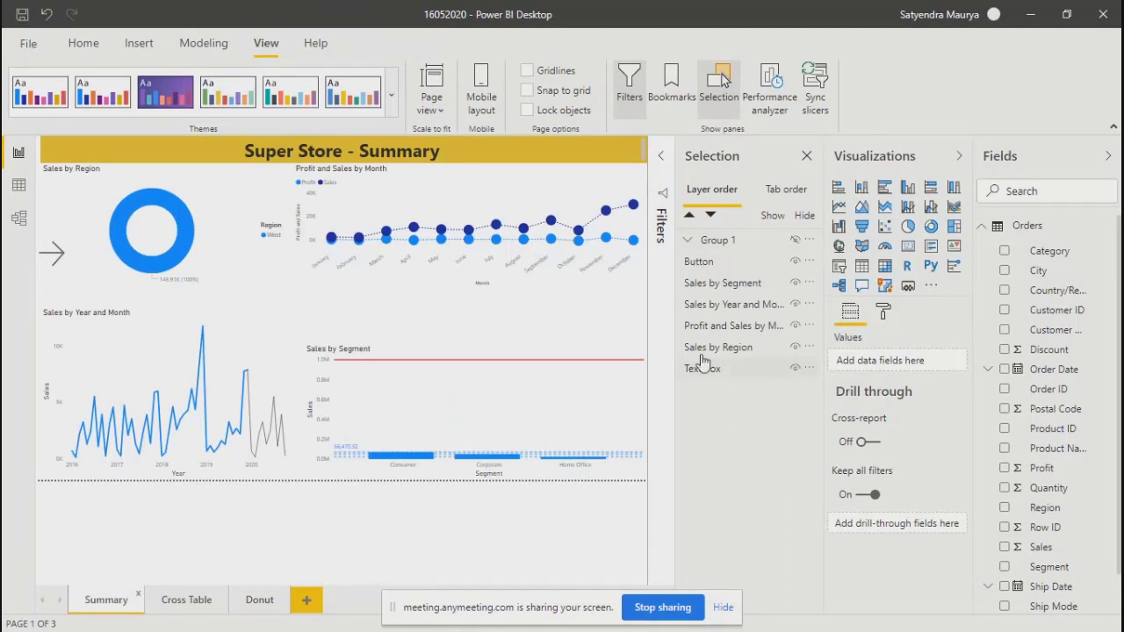
Select the Super Store - Summary title text box, hide it and show it again
click(702, 368)
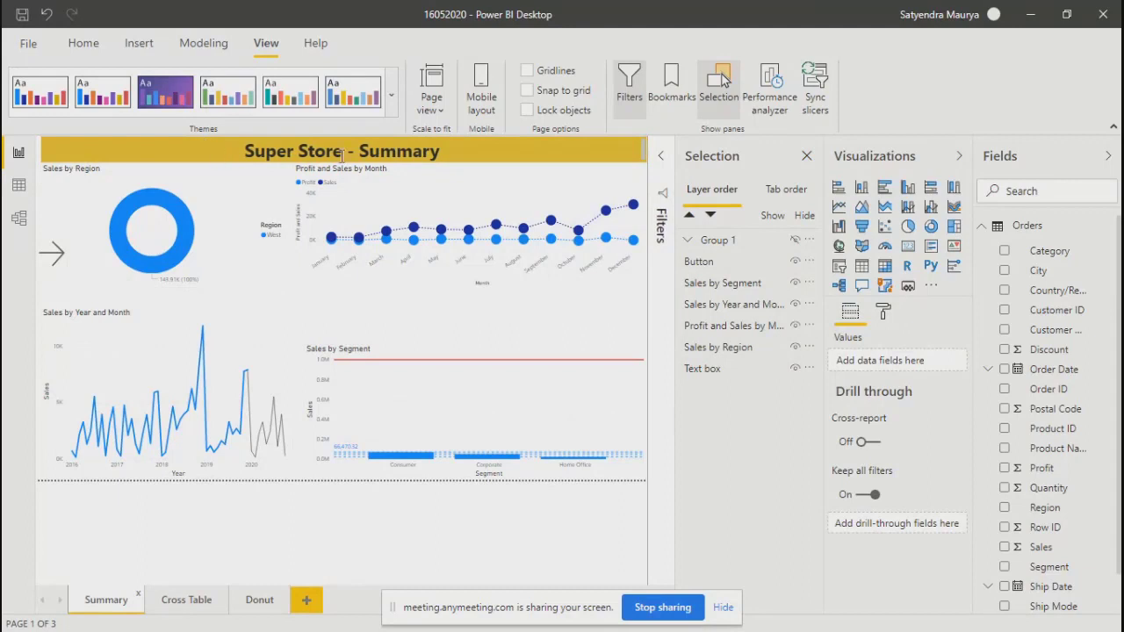
click(514, 155)
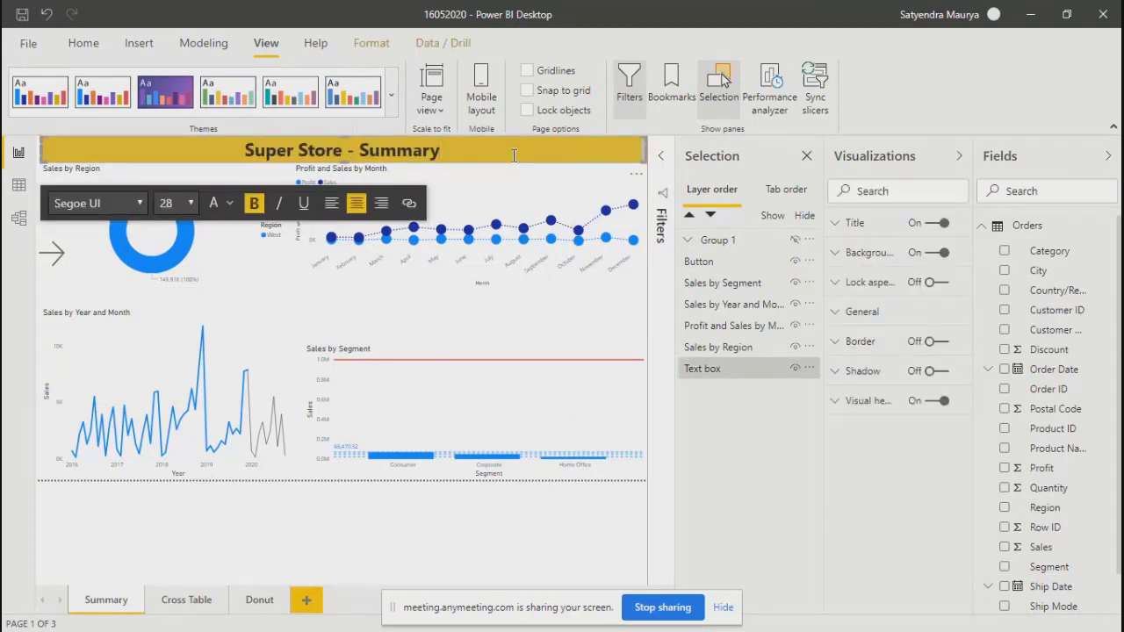
click(772, 435)
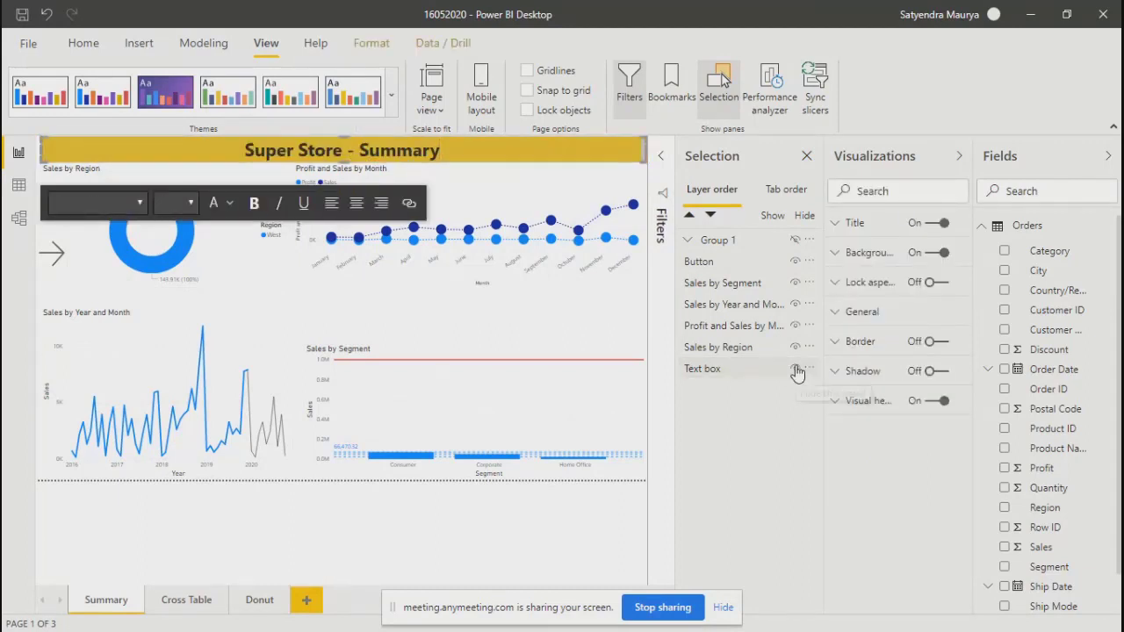
click(795, 369)
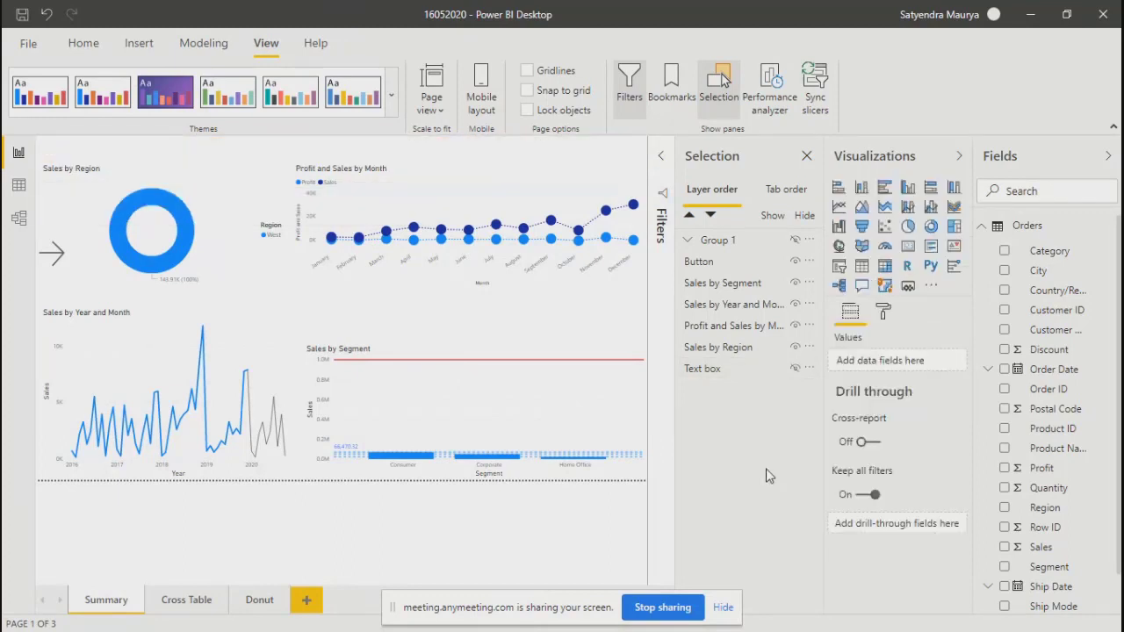
click(794, 369)
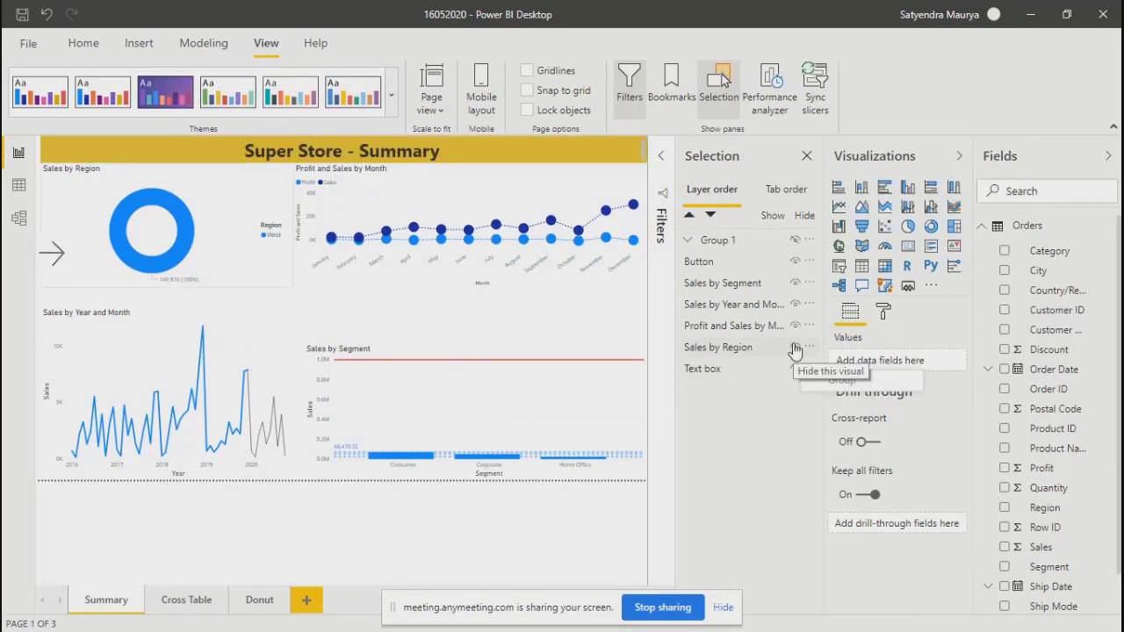
Toggle the visibility of the Sales by Region chart and the title text box off and back on
click(794, 348)
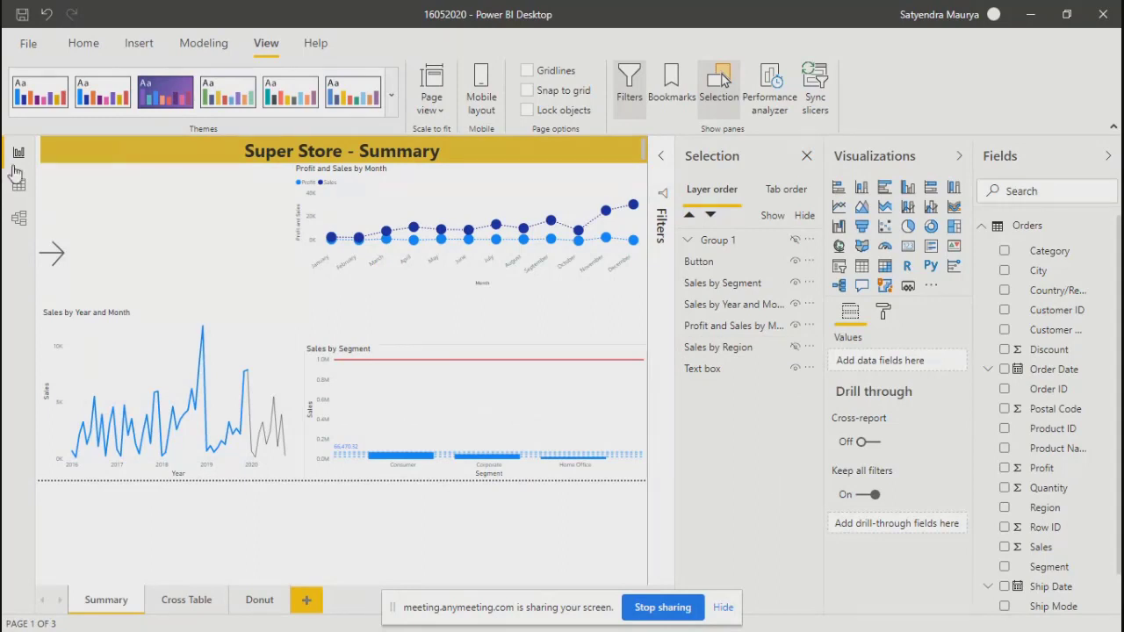
click(793, 350)
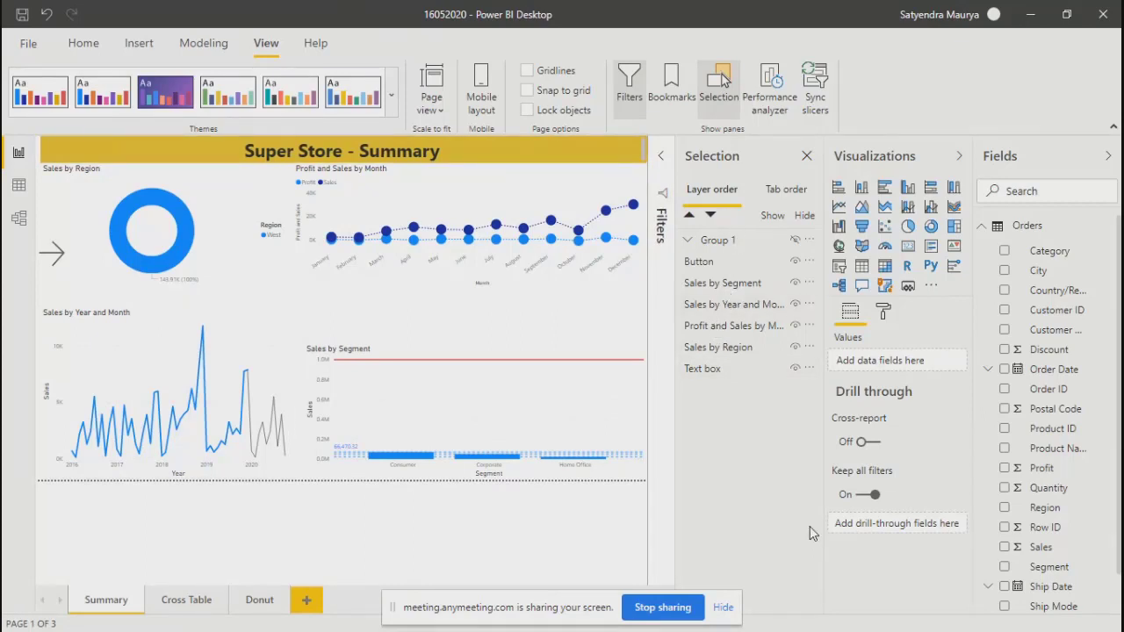
click(794, 370)
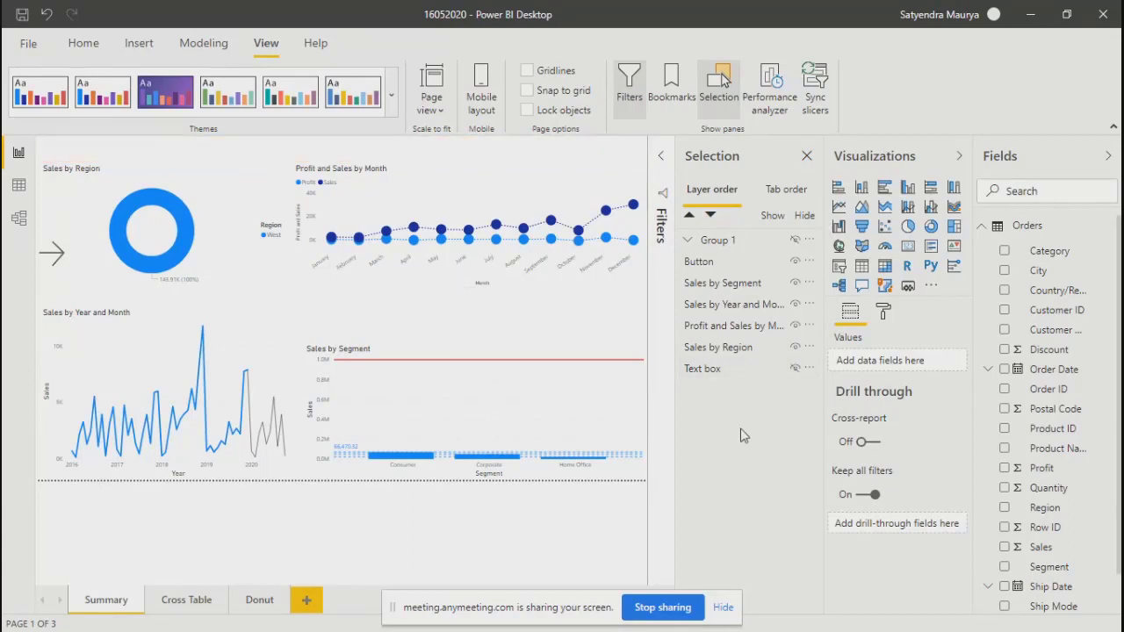
click(795, 369)
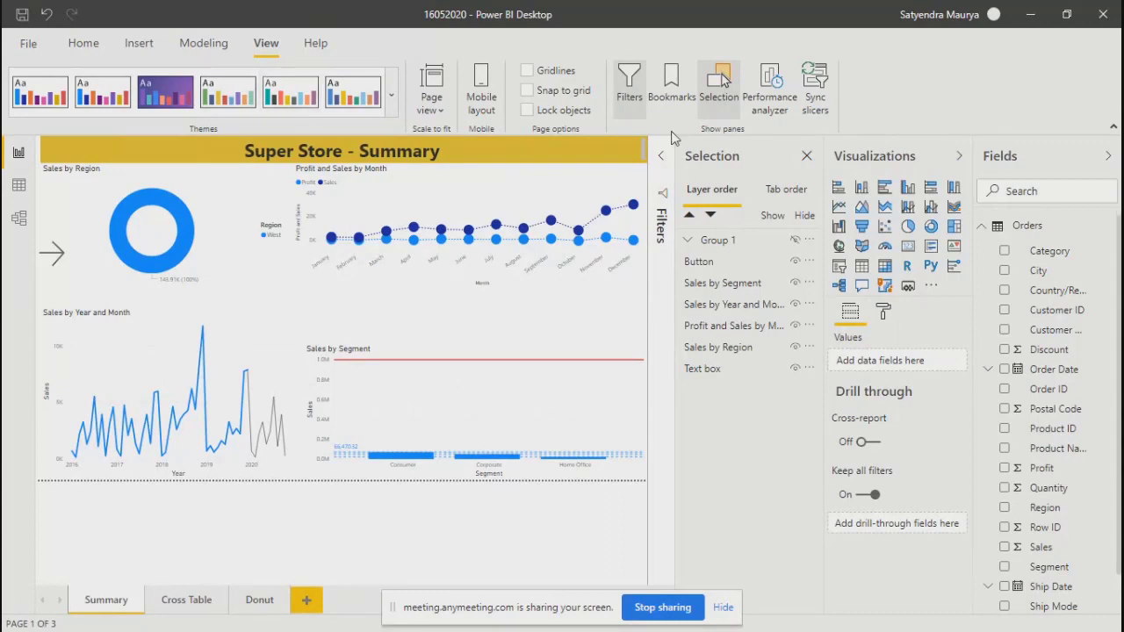
click(140, 48)
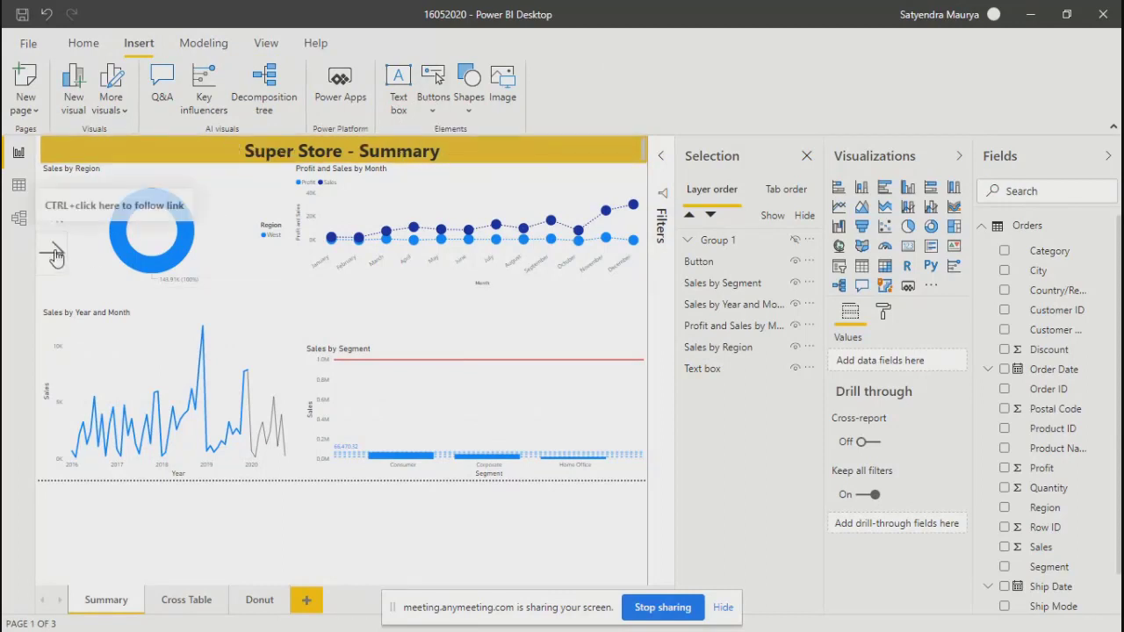
click(468, 88)
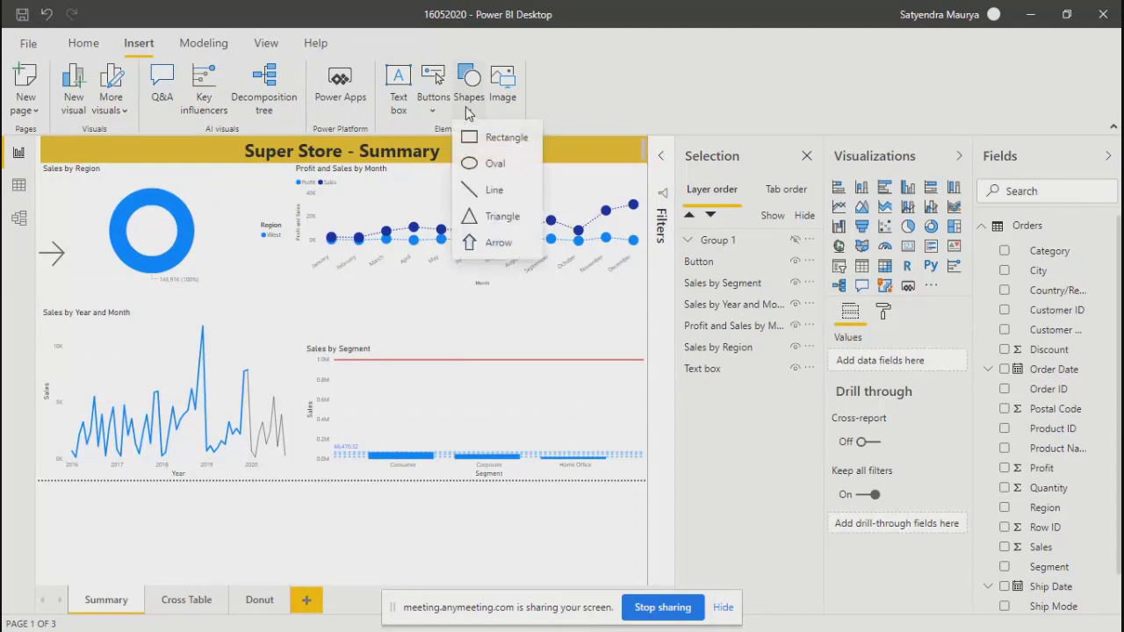
click(750, 510)
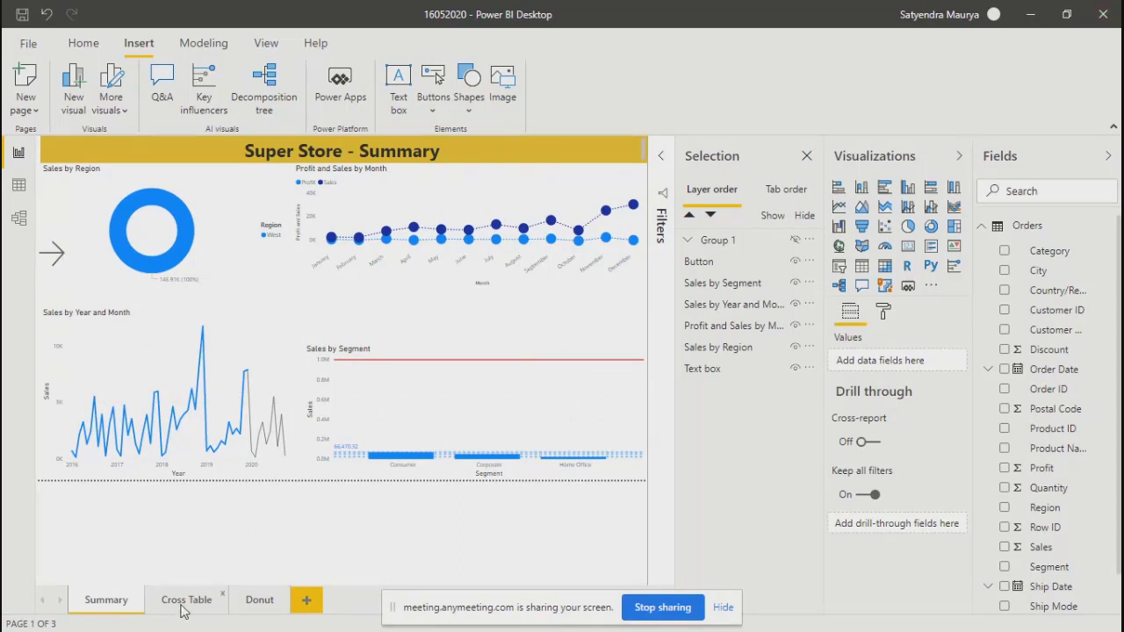
Look through the other report pages once more and go back to the Summary page
click(264, 604)
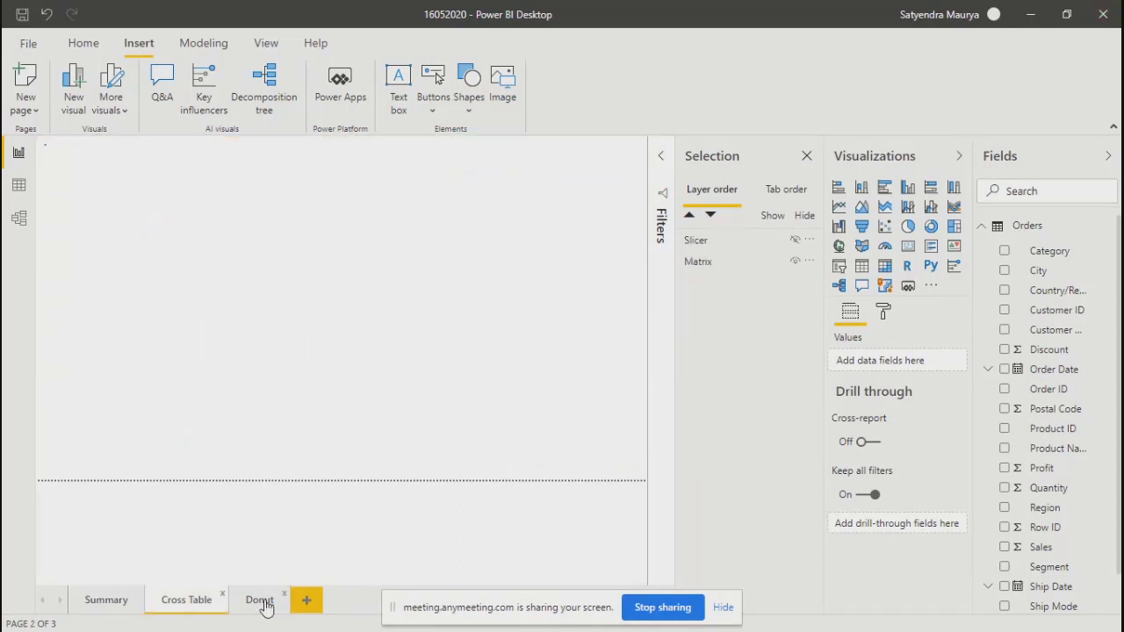
click(176, 605)
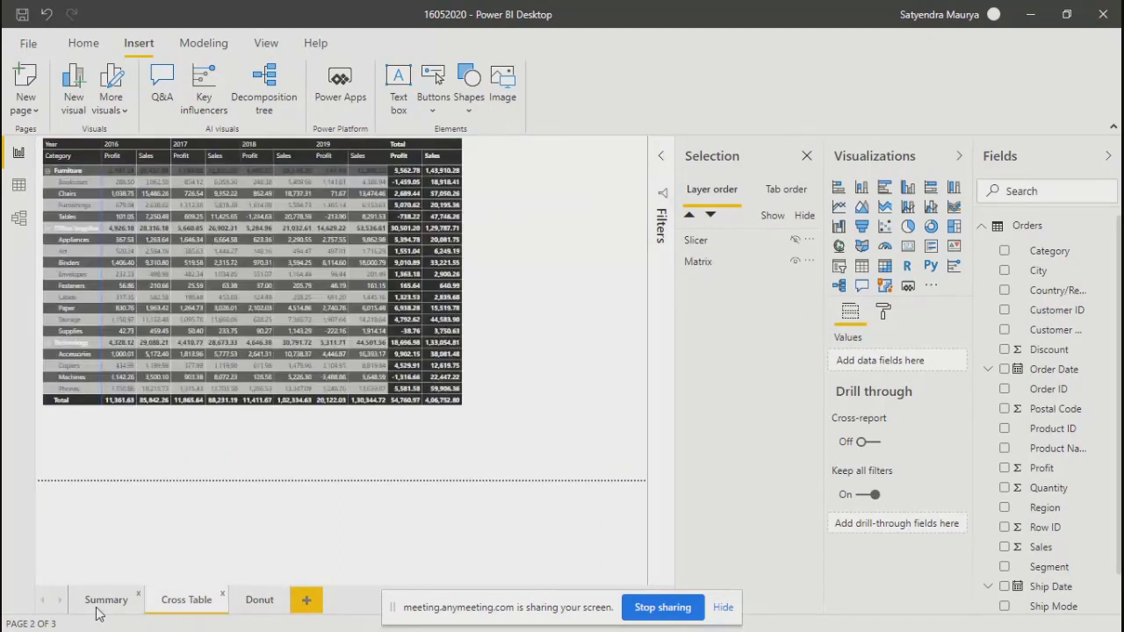
click(97, 611)
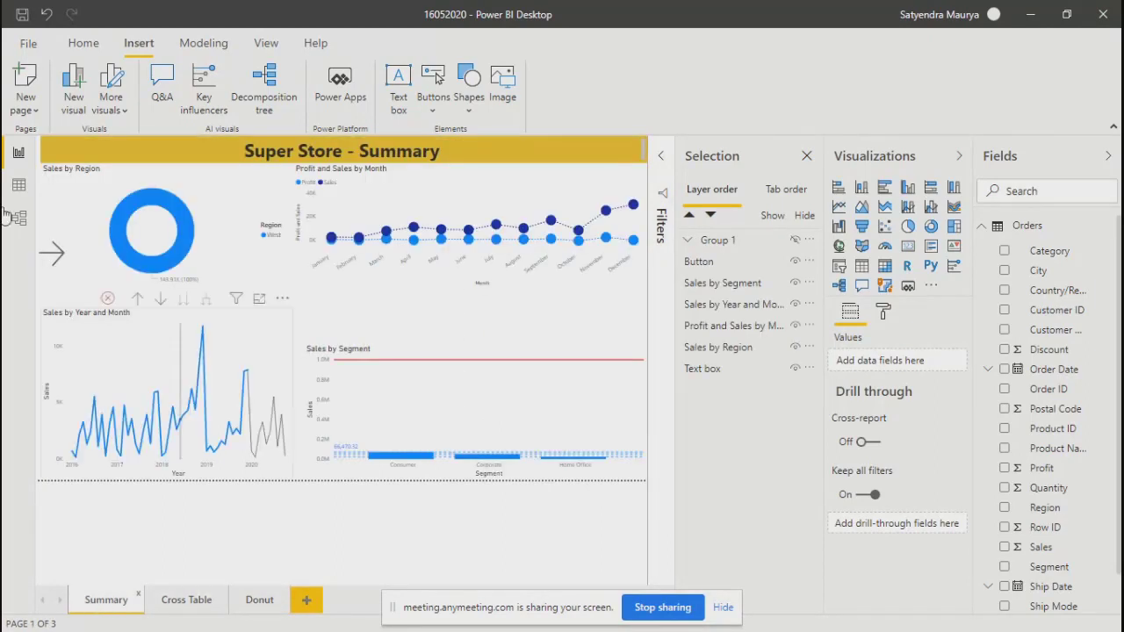
Close the Selection pane and follow the right-arrow button's link on the Summary page to reveal the Region slicer
click(52, 256)
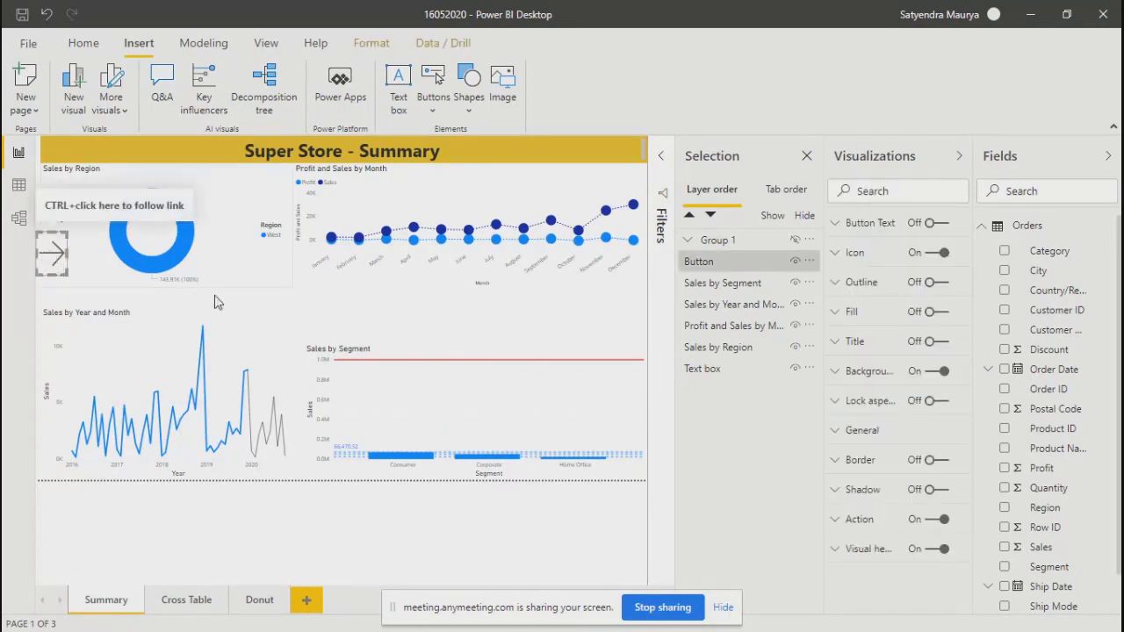
click(804, 156)
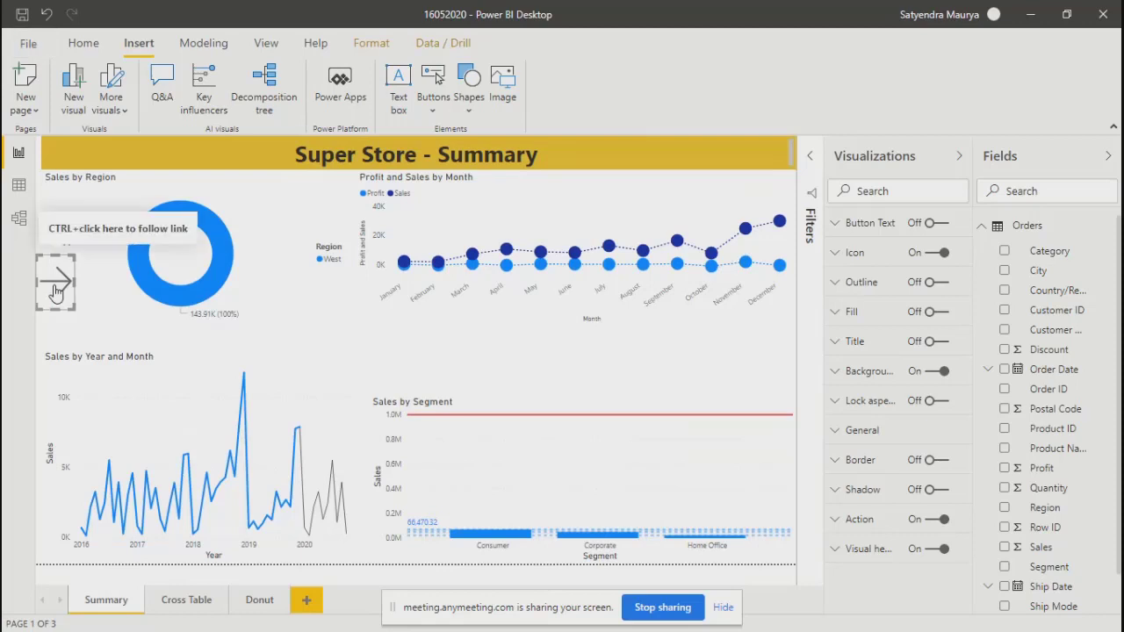
ctrl+click(54, 292)
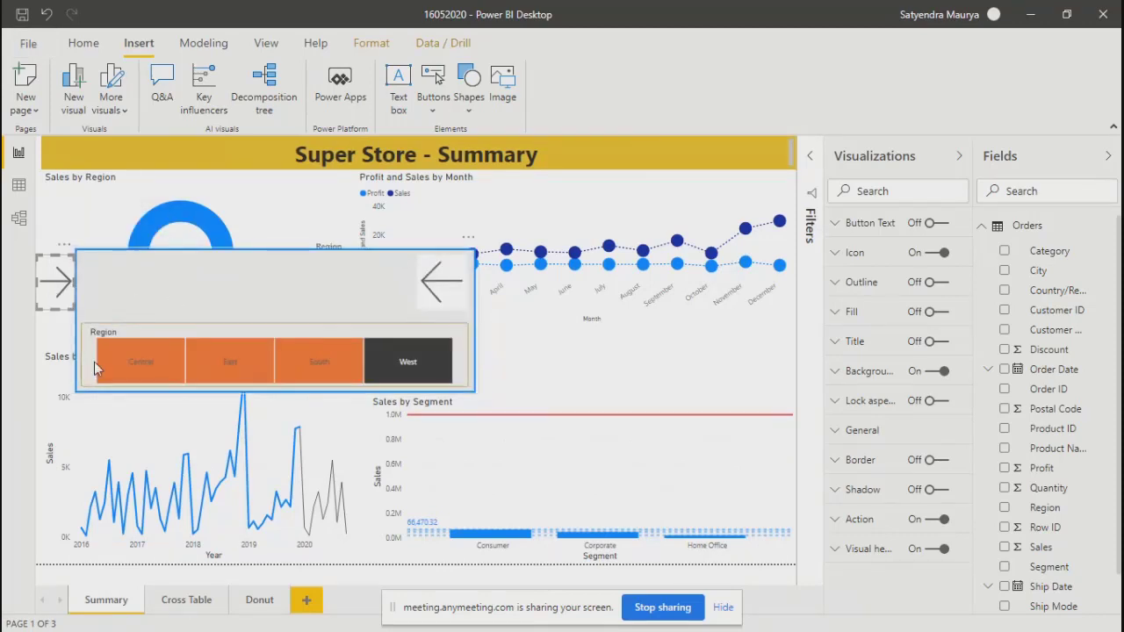
Try the Central and East regions in the Region slicer and collapse the slicer panel through its back arrow
click(119, 370)
click(226, 362)
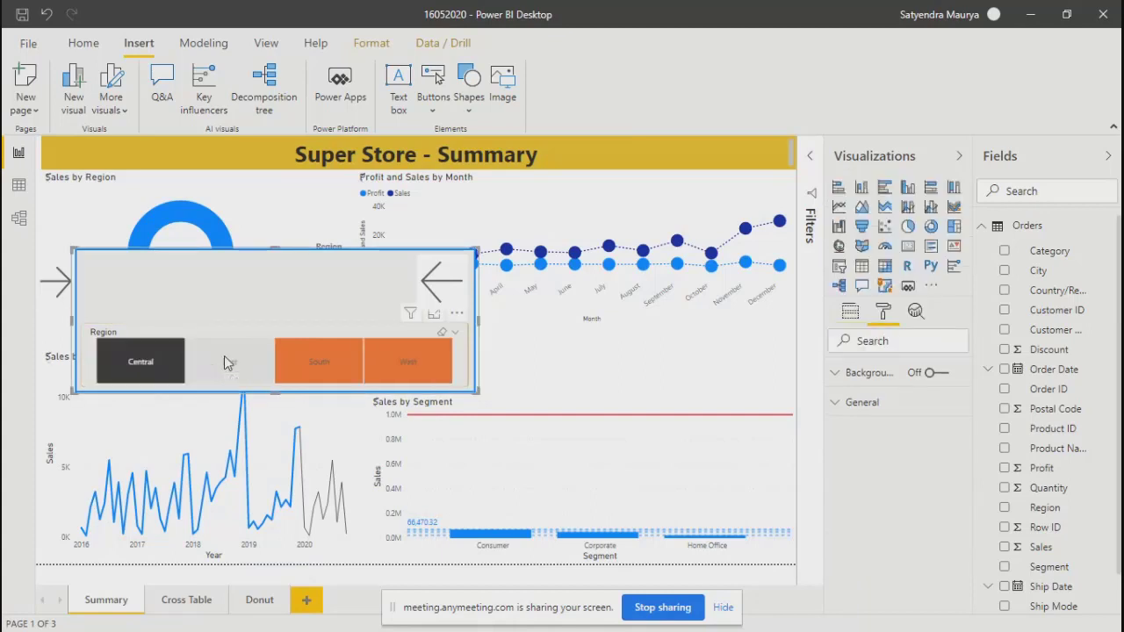
ctrl+click(442, 281)
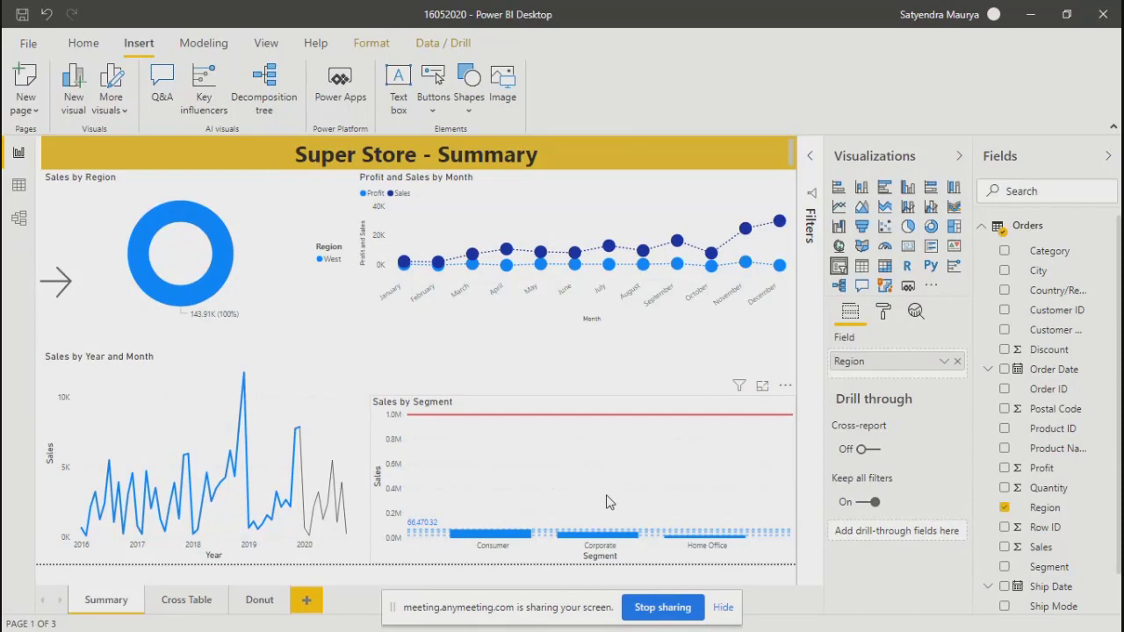
Add a new blank report page after the Donut page
click(210, 604)
click(259, 599)
click(307, 600)
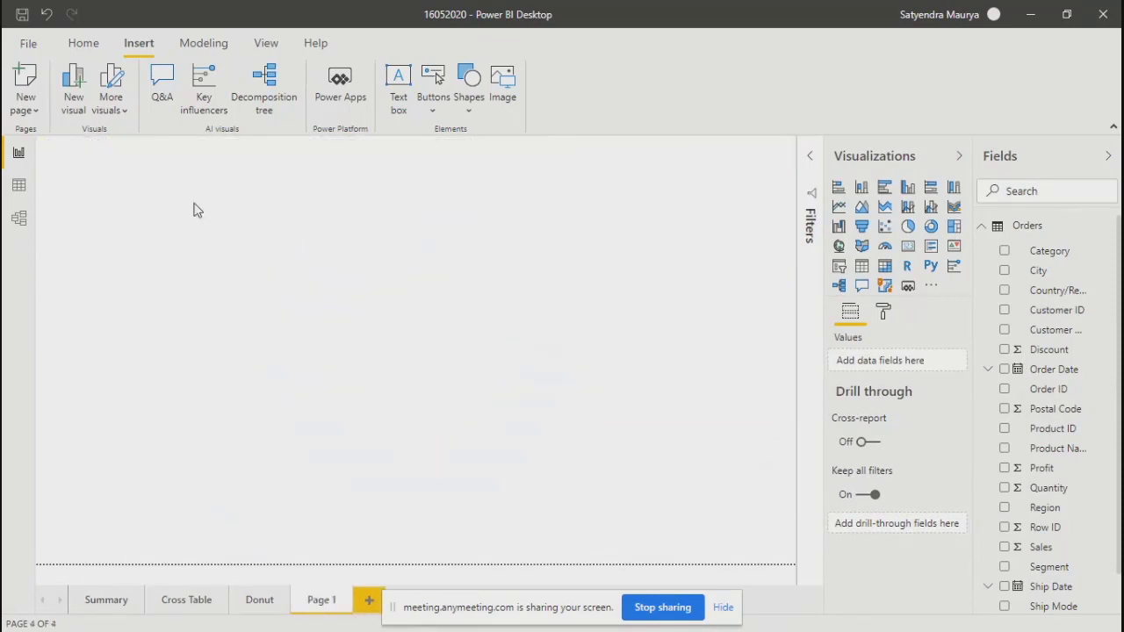
drag(130, 190, 675, 392)
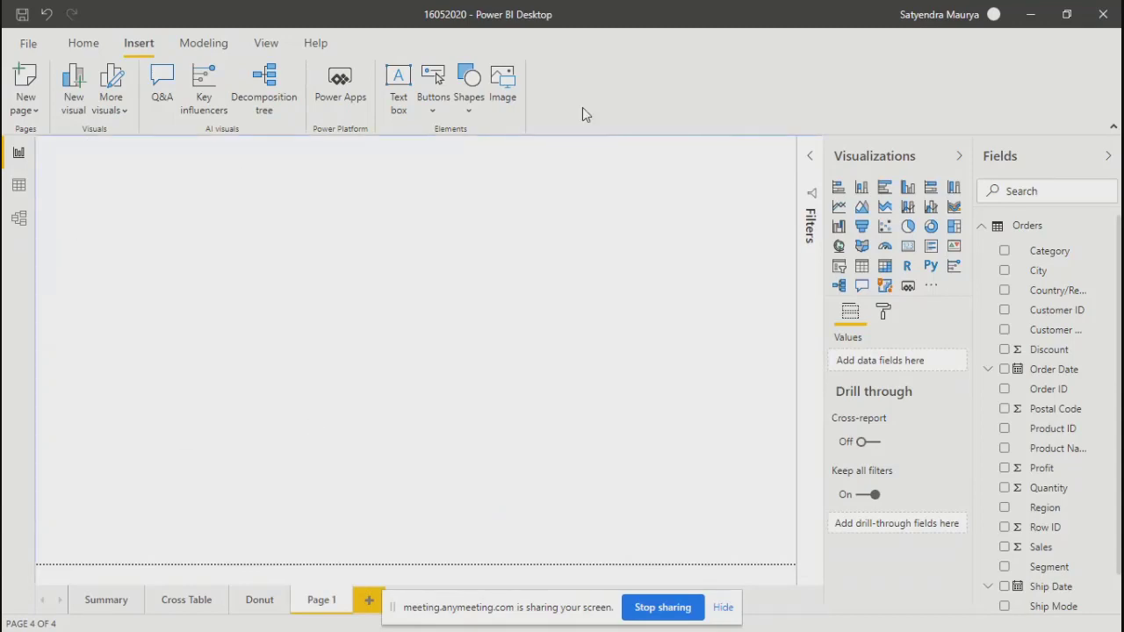
click(433, 104)
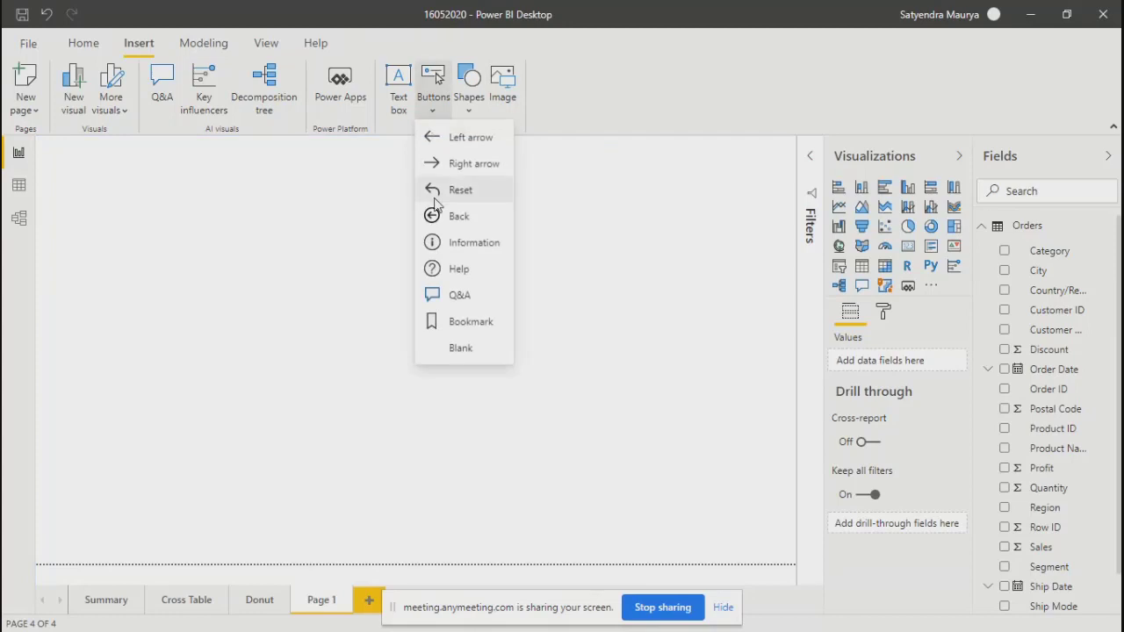
click(467, 104)
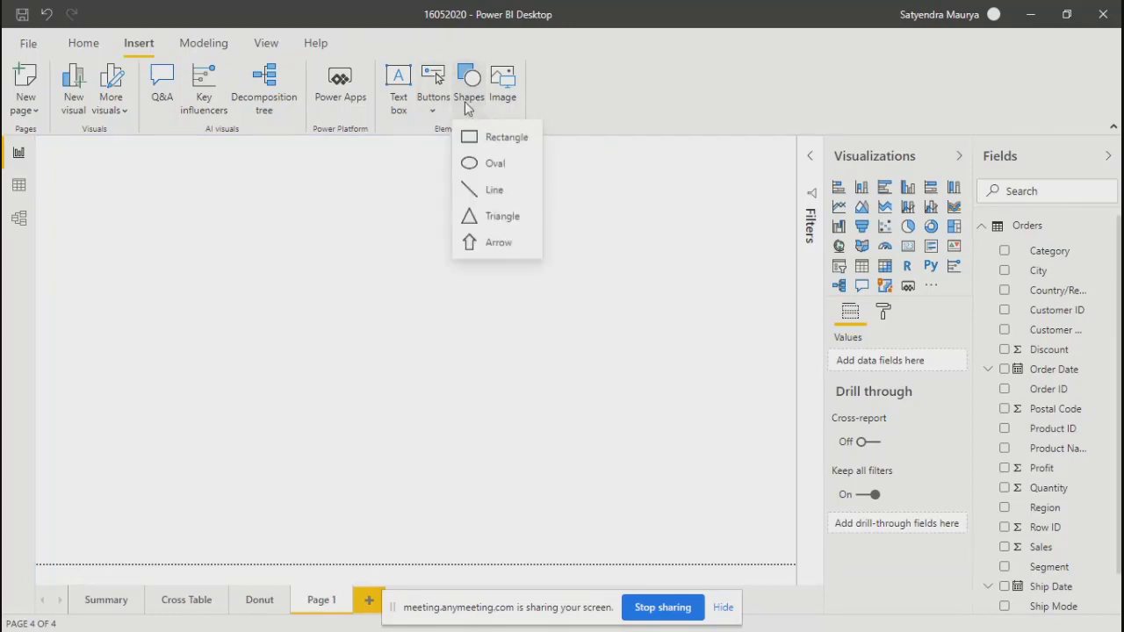
click(472, 138)
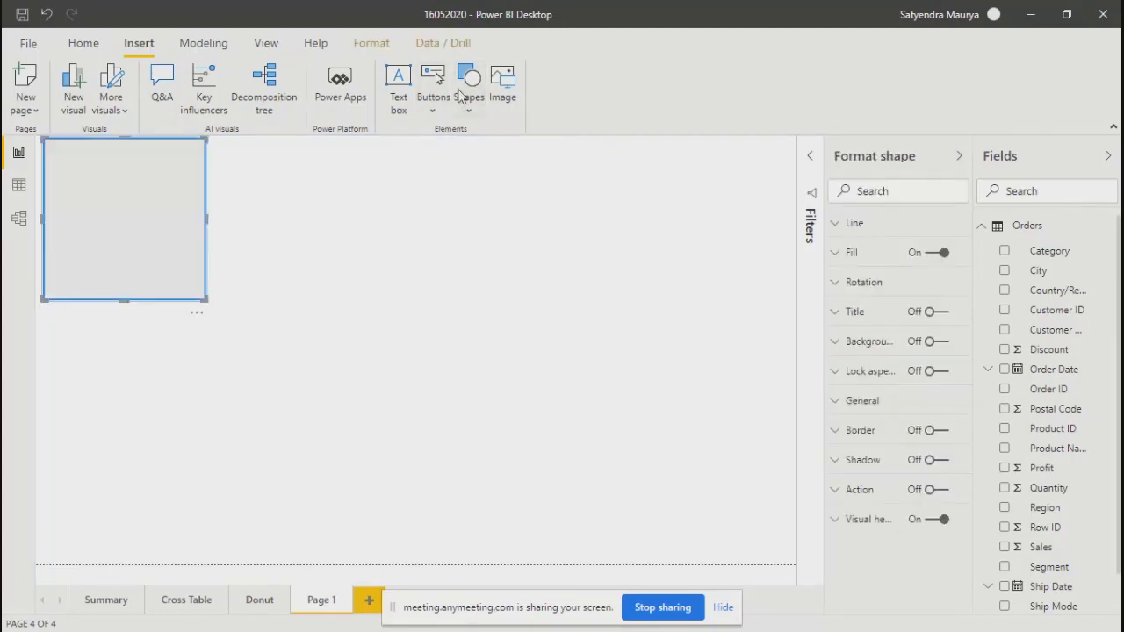
key(Delete)
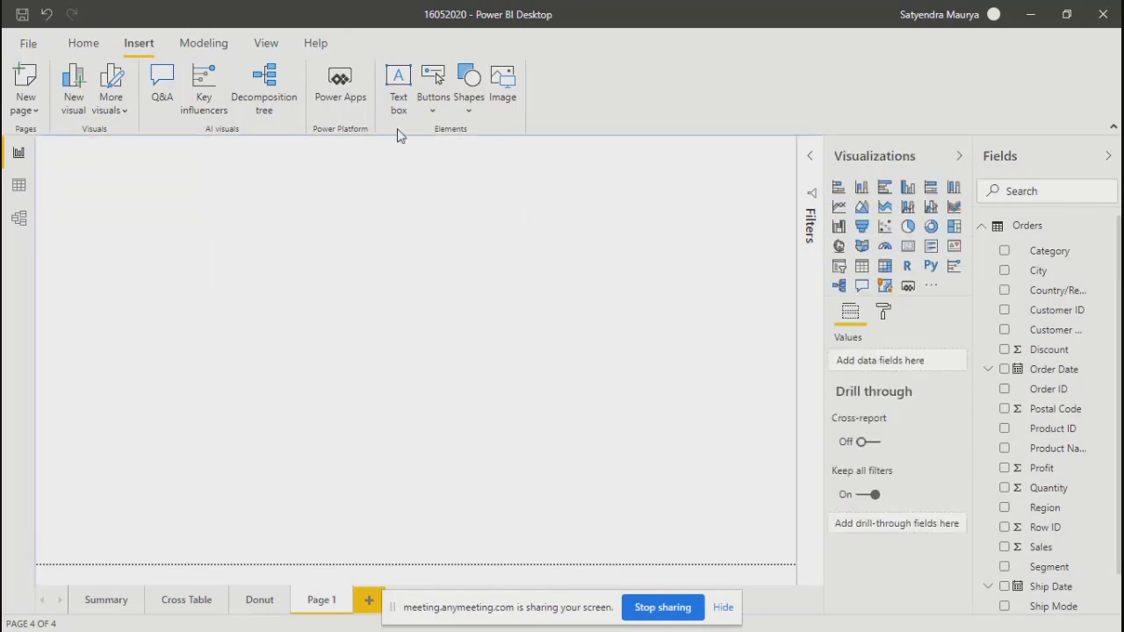
Insert a blank button on Page 1 and place it in the upper-left area of the page
click(473, 114)
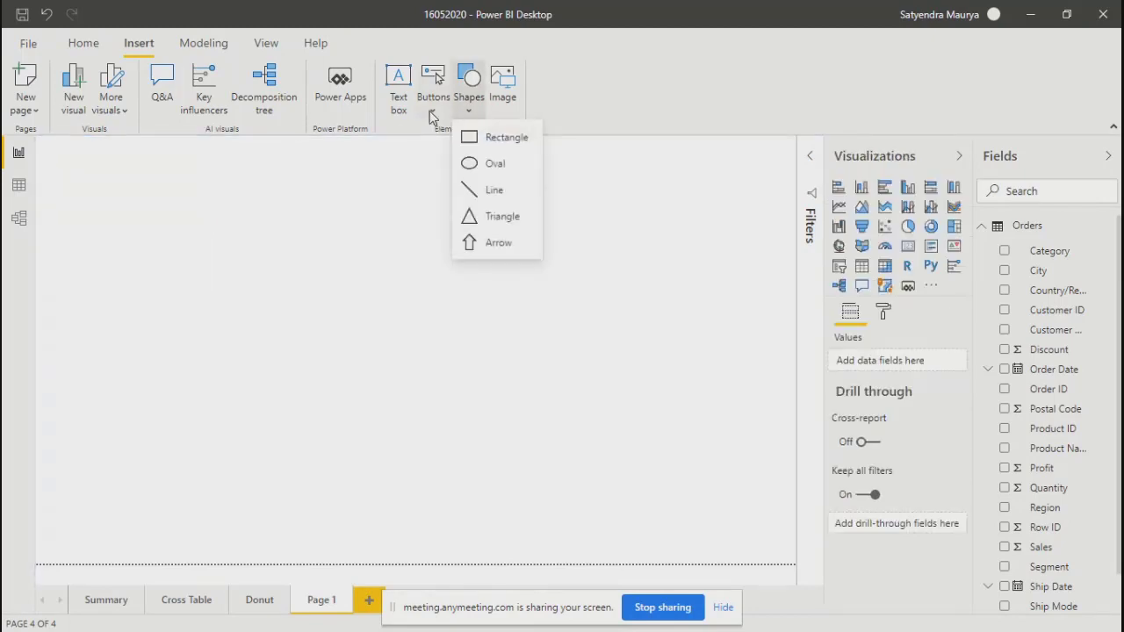
click(430, 113)
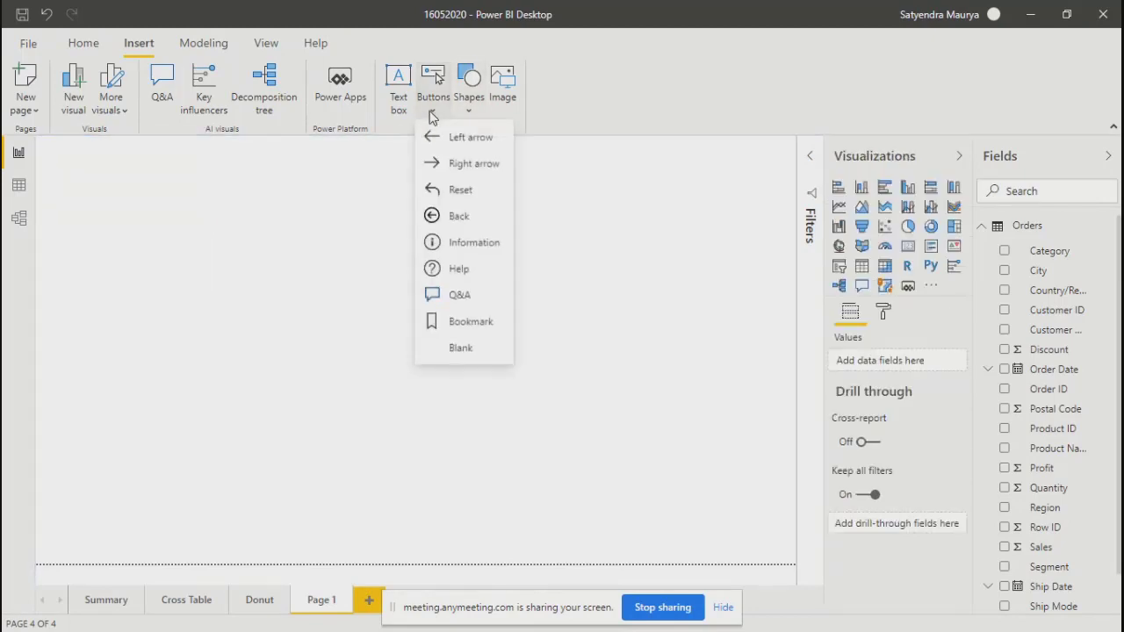
click(460, 349)
drag(69, 153, 271, 275)
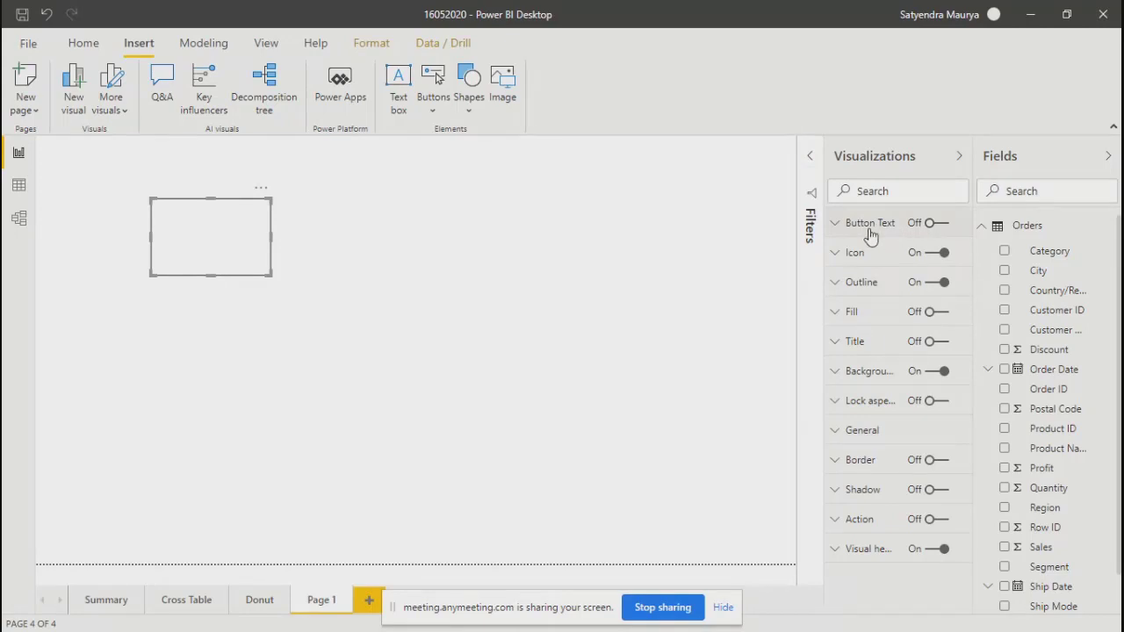
Turn on the blank button's text and set it to "Summary"
click(943, 225)
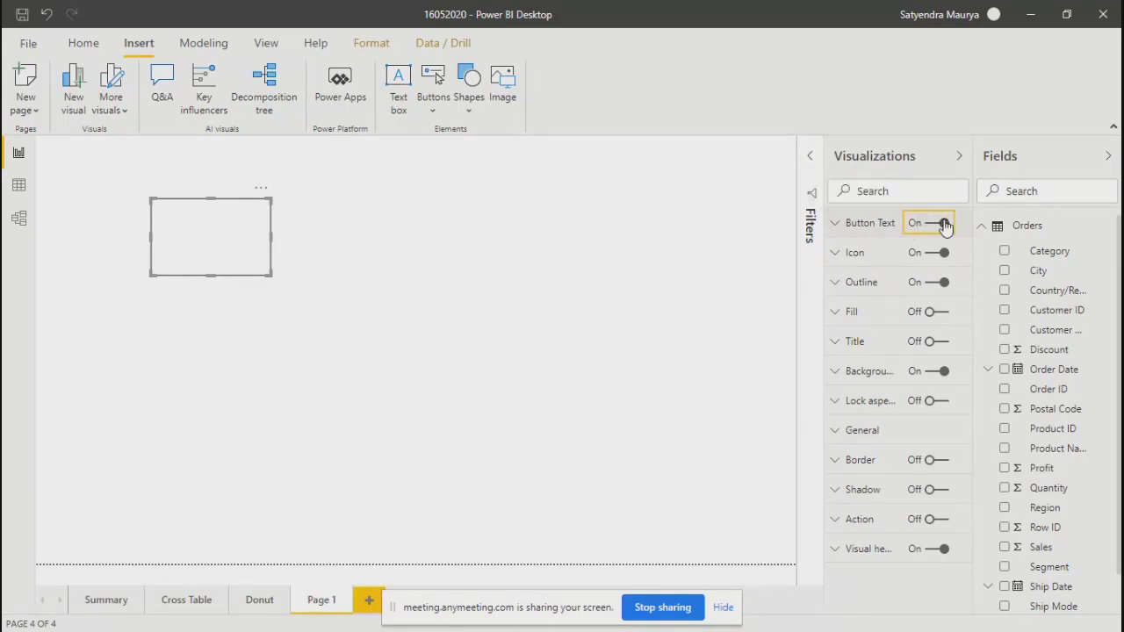
click(838, 225)
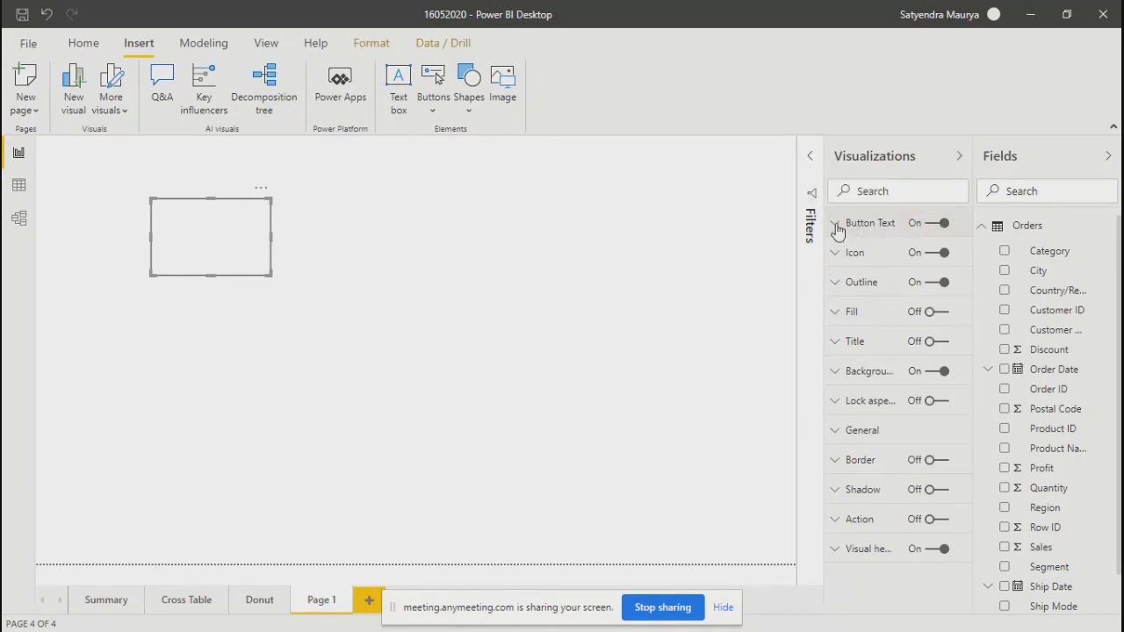
click(883, 299)
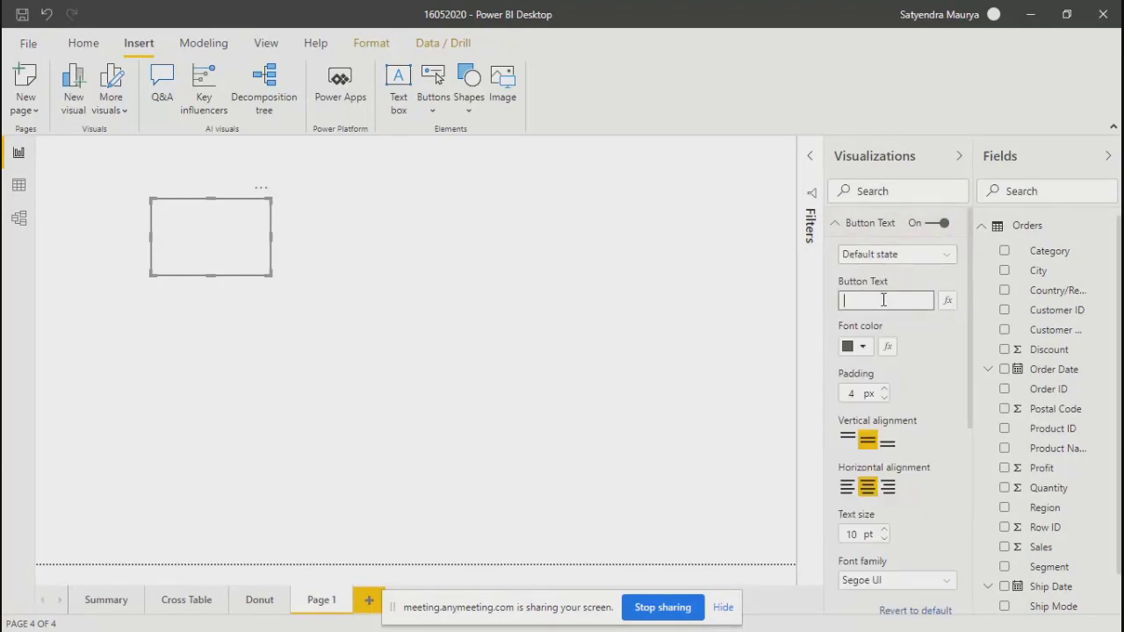
text(Summary)
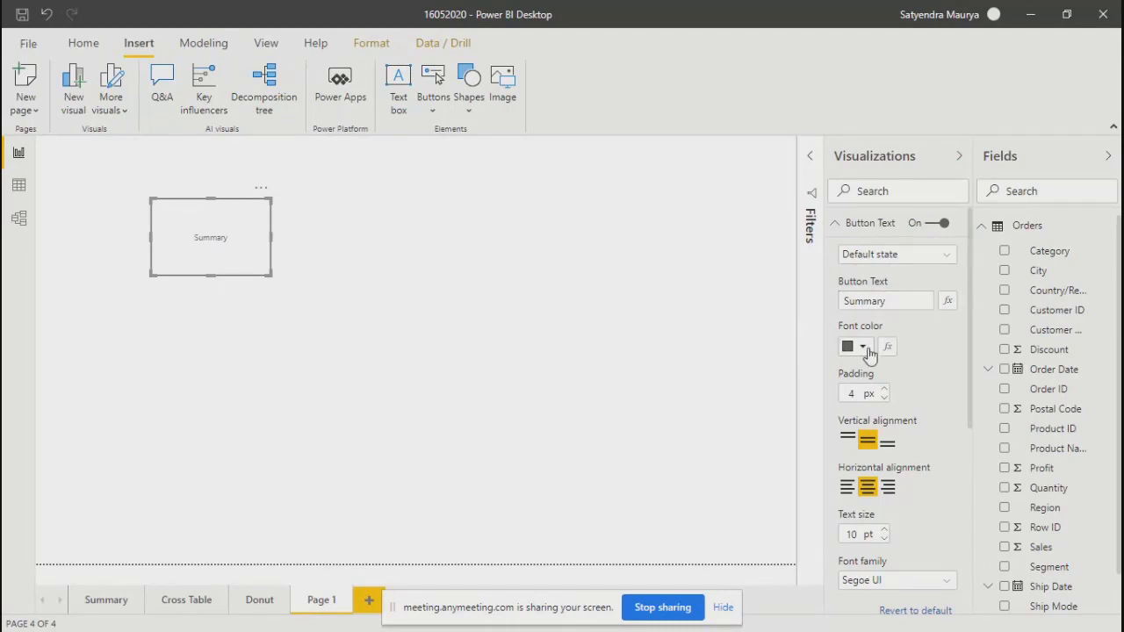
Change the Summary button's font color to black
click(865, 348)
click(849, 391)
click(946, 373)
Increase the Summary button's text size to 24 pt
scroll(966, 384, down, 3)
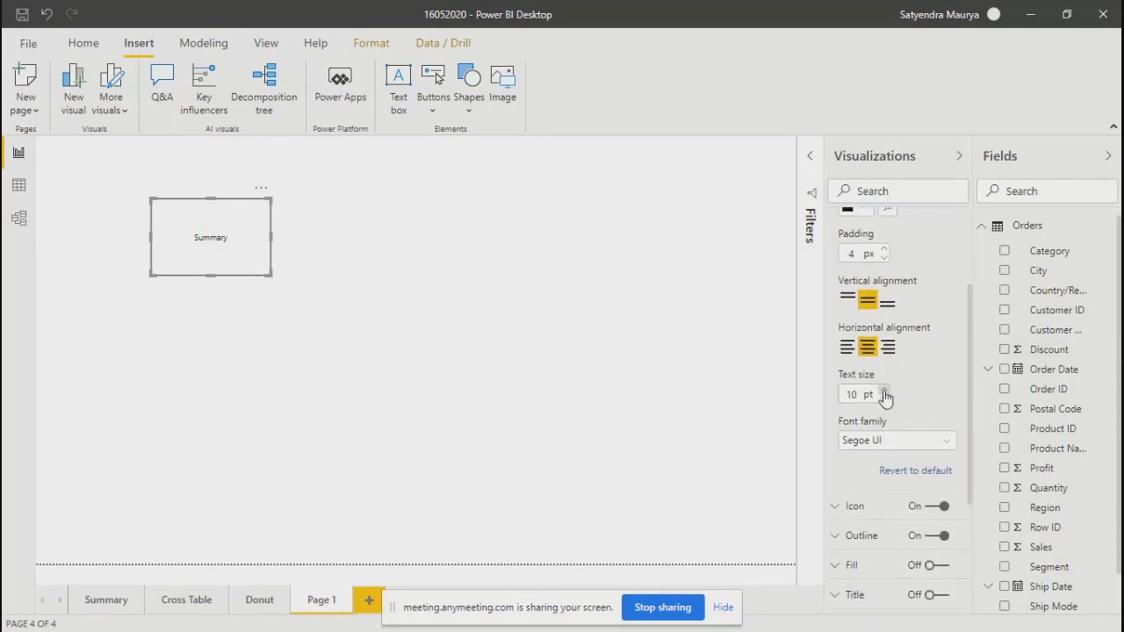
click(884, 391)
click(884, 391)
click(884, 391)
click(884, 391)
click(885, 391)
click(884, 392)
click(885, 392)
click(884, 392)
click(884, 391)
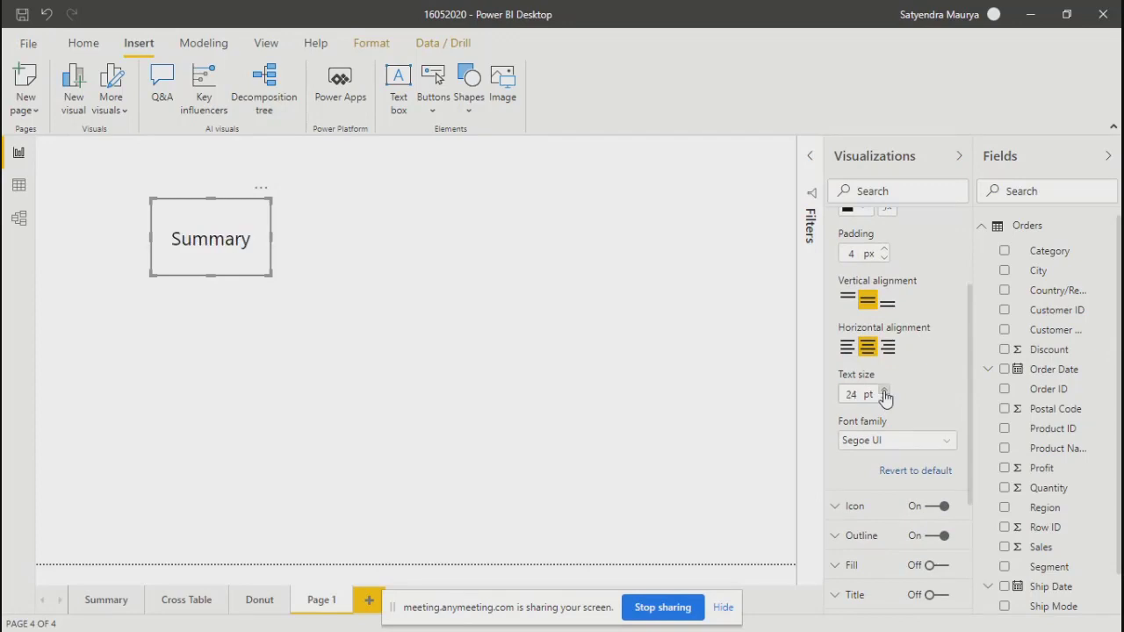
click(979, 387)
click(928, 385)
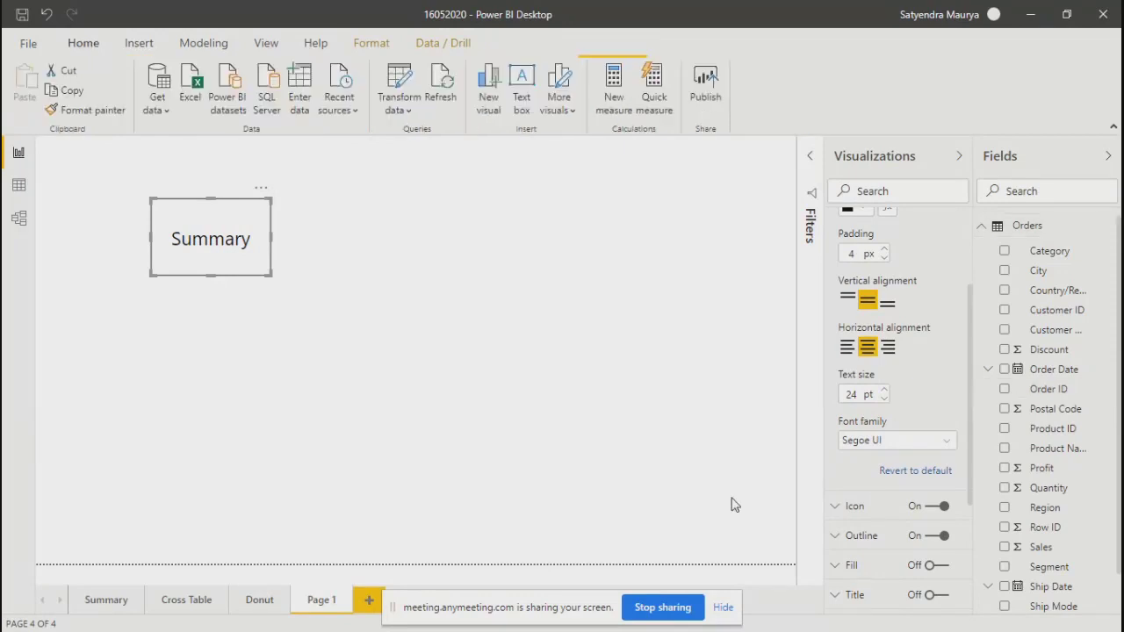
click(336, 334)
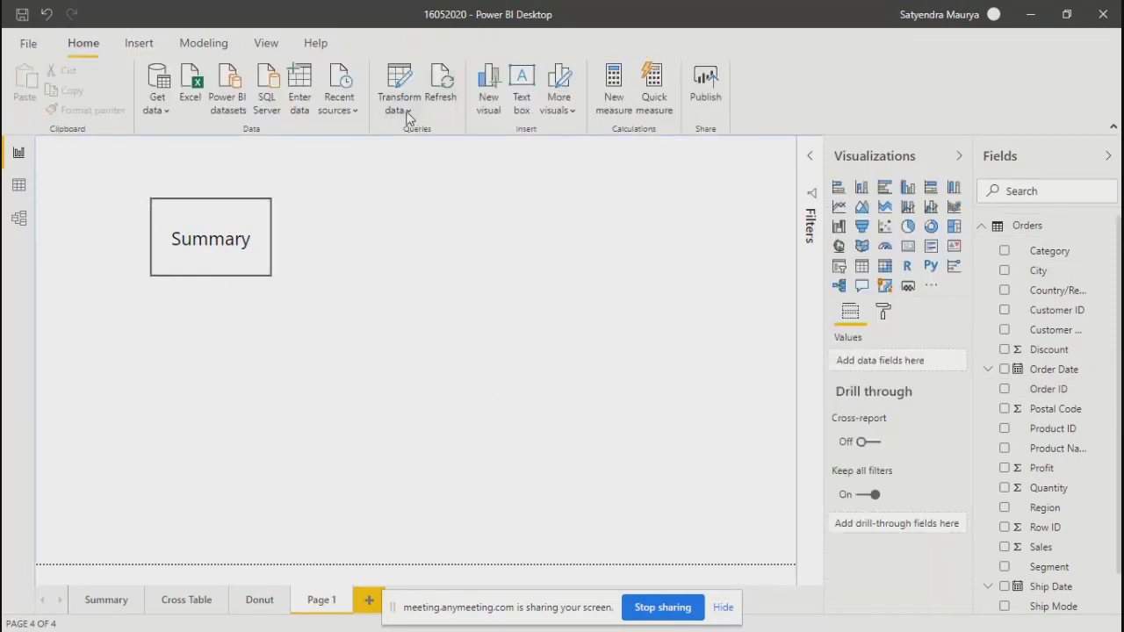
click(408, 114)
click(527, 170)
click(560, 103)
Duplicate the Summary button three times and arrange the four buttons in a two-by-two grid on the page
click(258, 216)
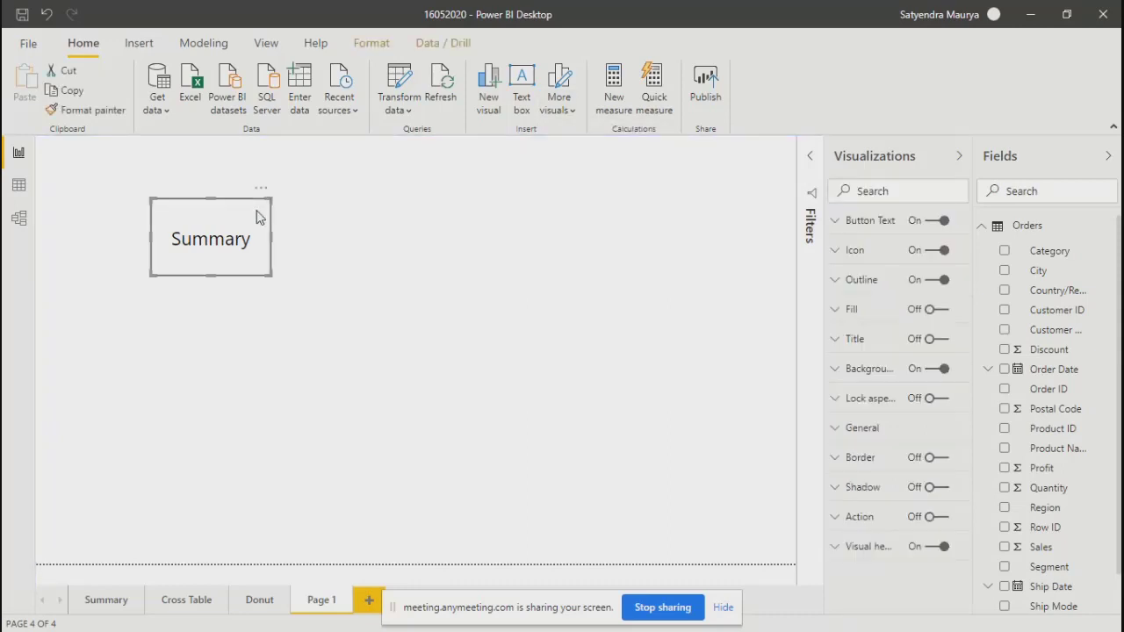
key(ctrl+c)
key(ctrl+v)
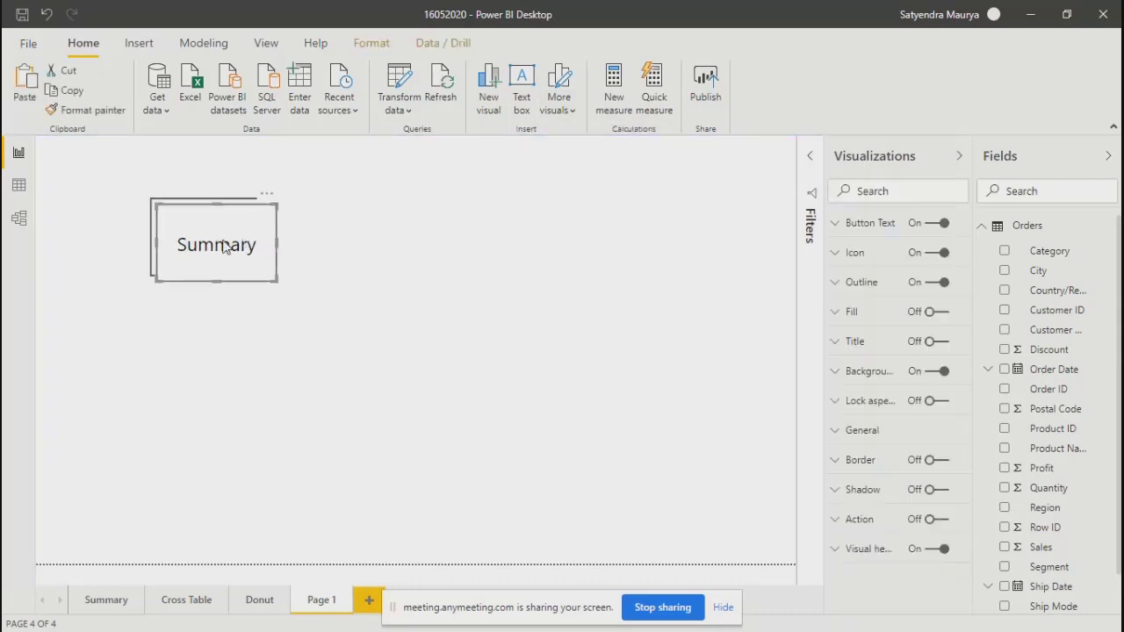
drag(224, 248, 580, 454)
key(ctrl+v)
key(ctrl+v)
click(722, 409)
Change the text of the upper-right Summary button to "Cross Table"
click(579, 243)
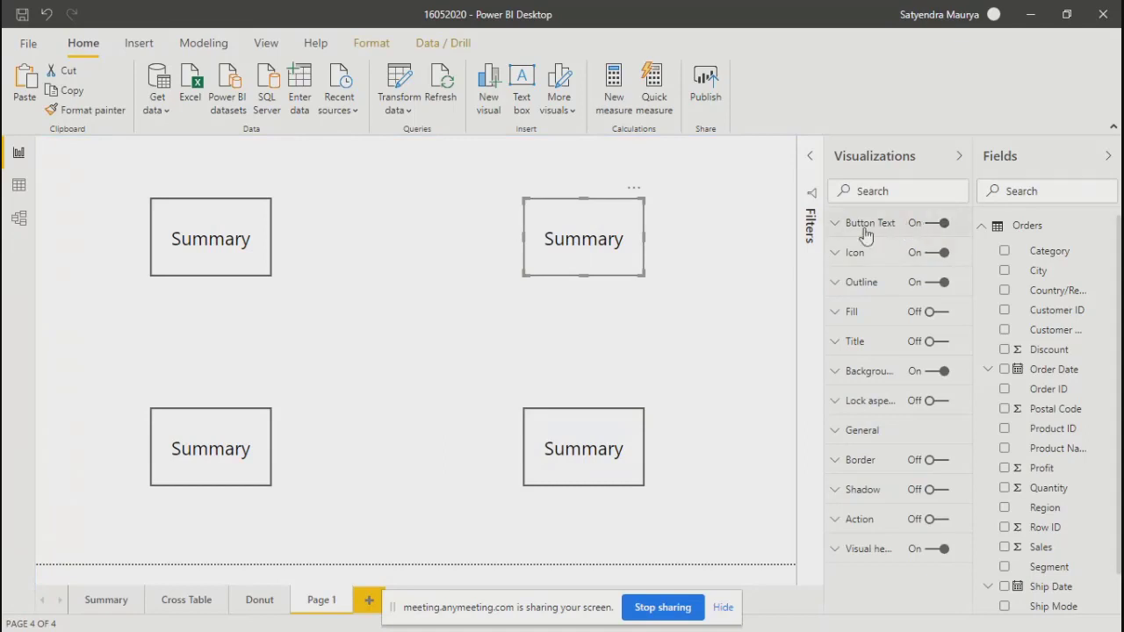
click(836, 224)
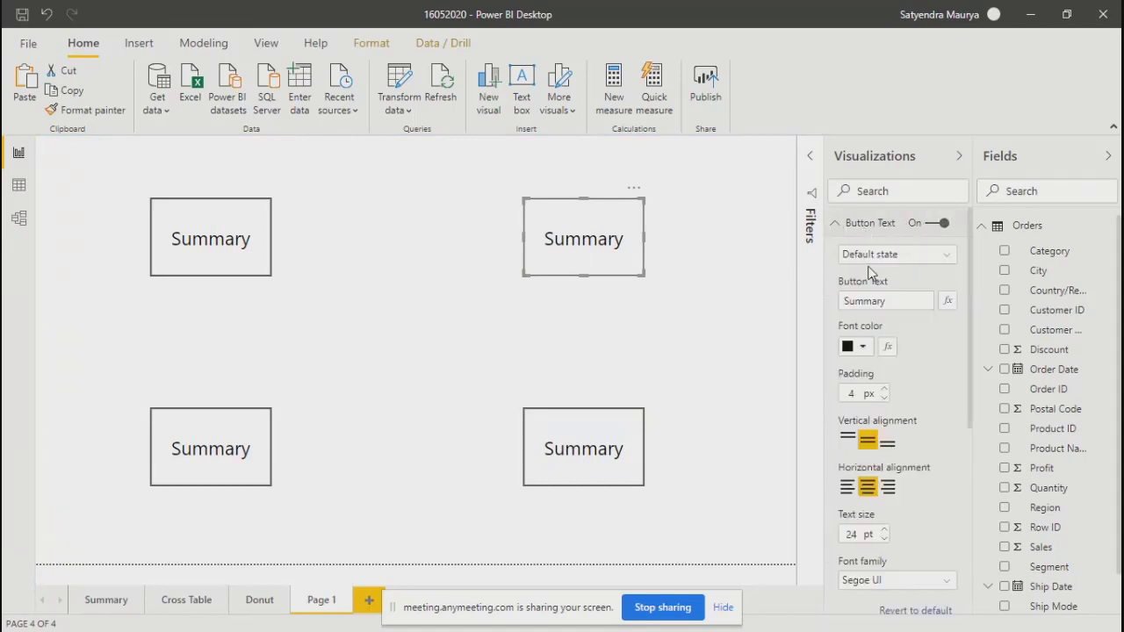
double_click(897, 301)
text(Cross Ta)
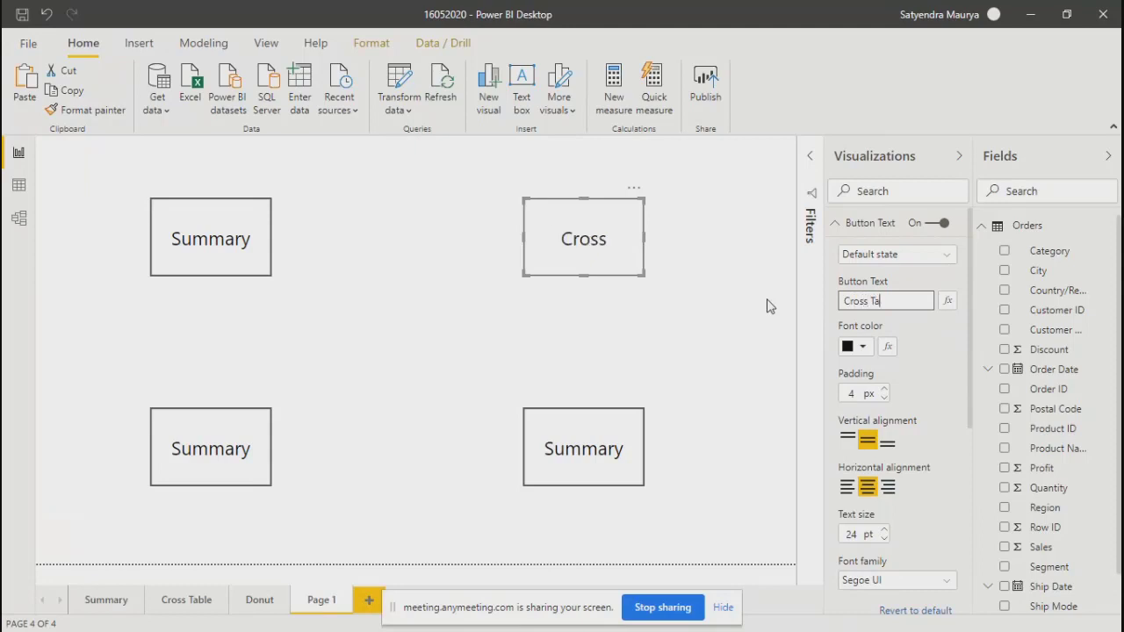
text(ble)
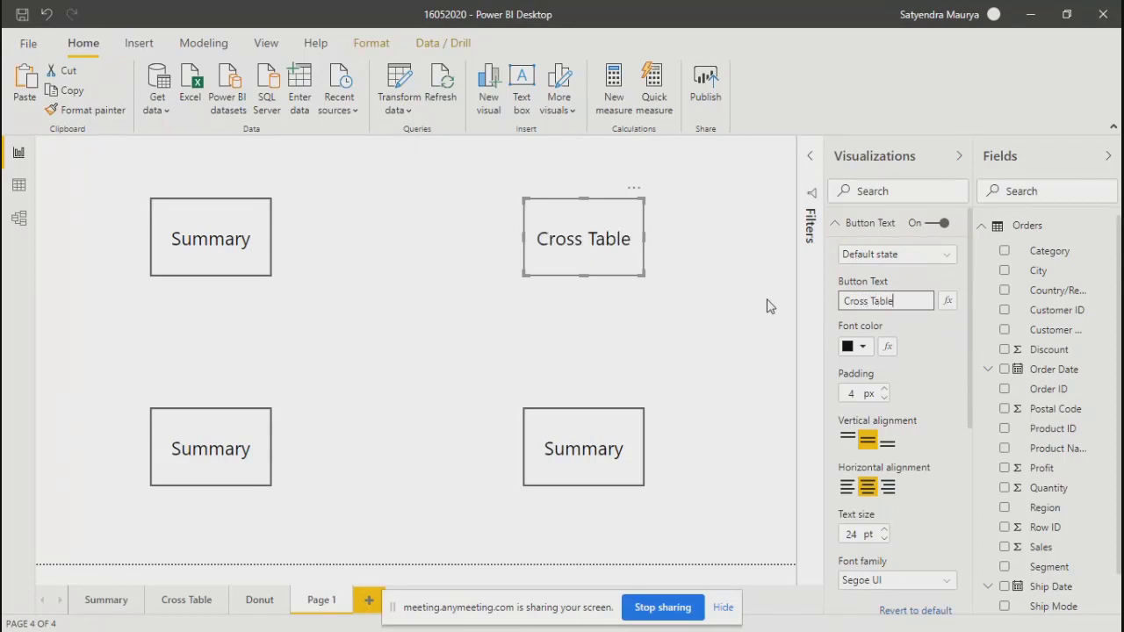
click(683, 321)
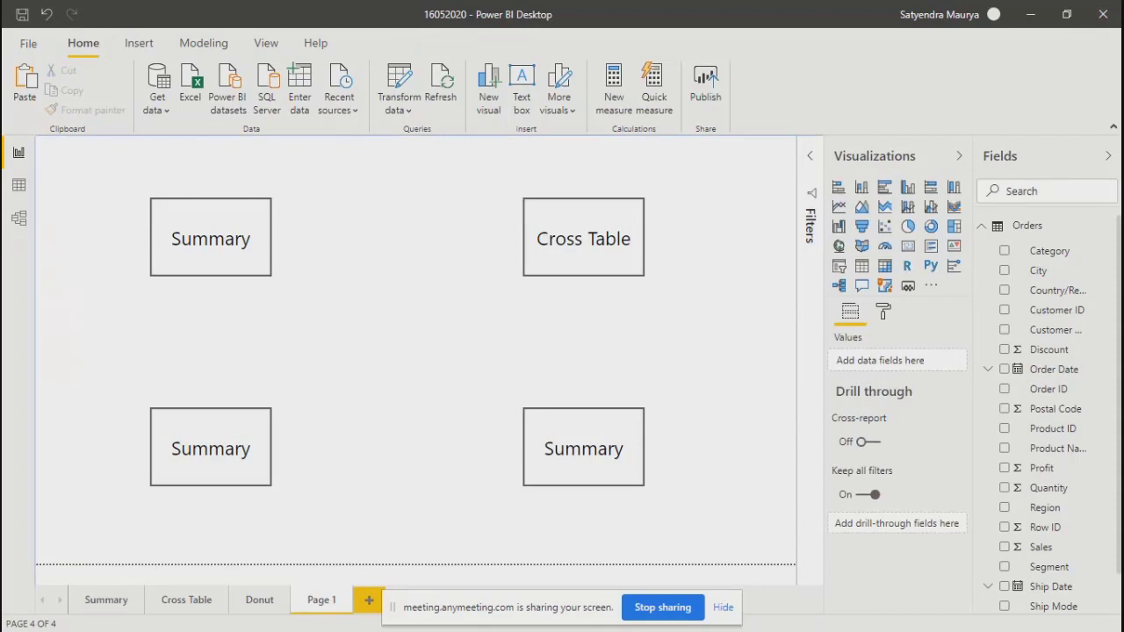
Change the text of the lower-left Summary button to "Donut"
click(209, 465)
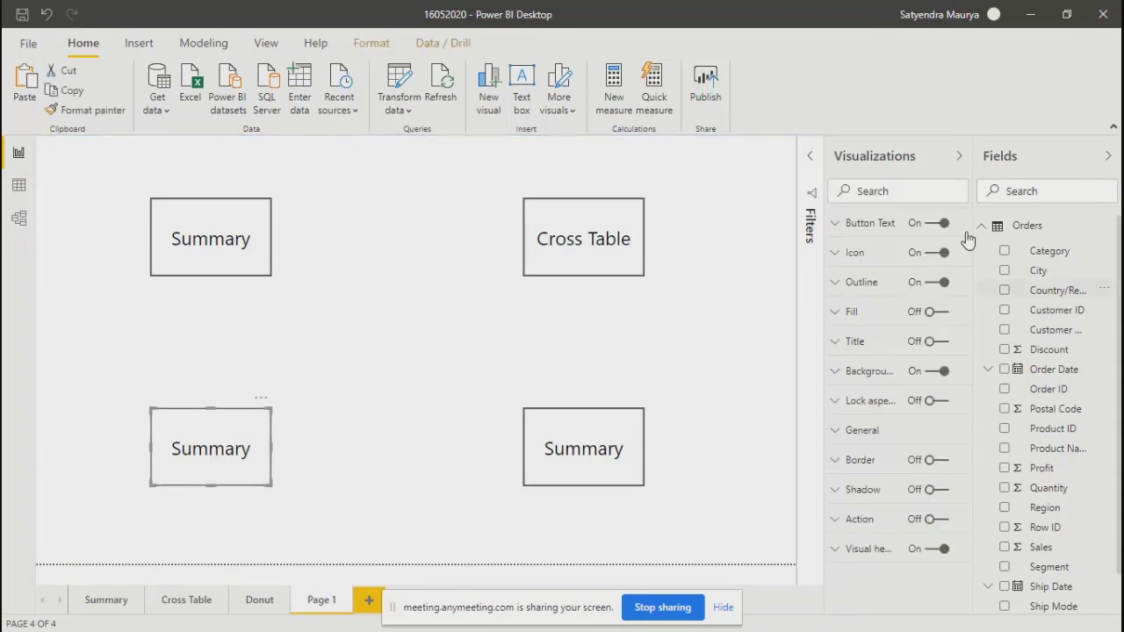
click(841, 224)
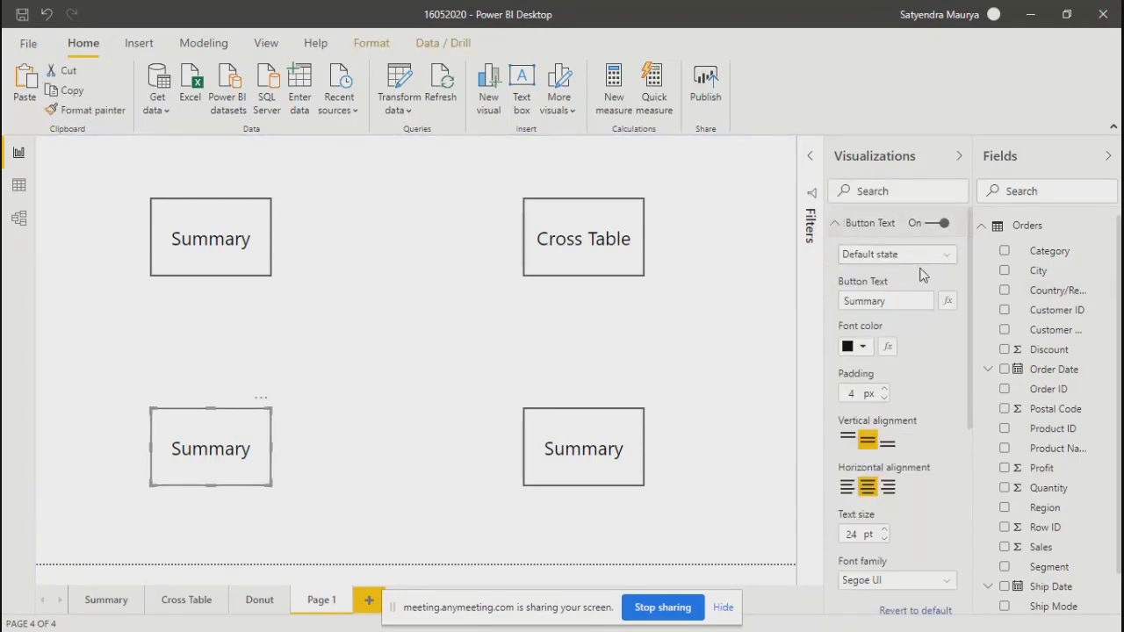
double_click(904, 300)
text(D)
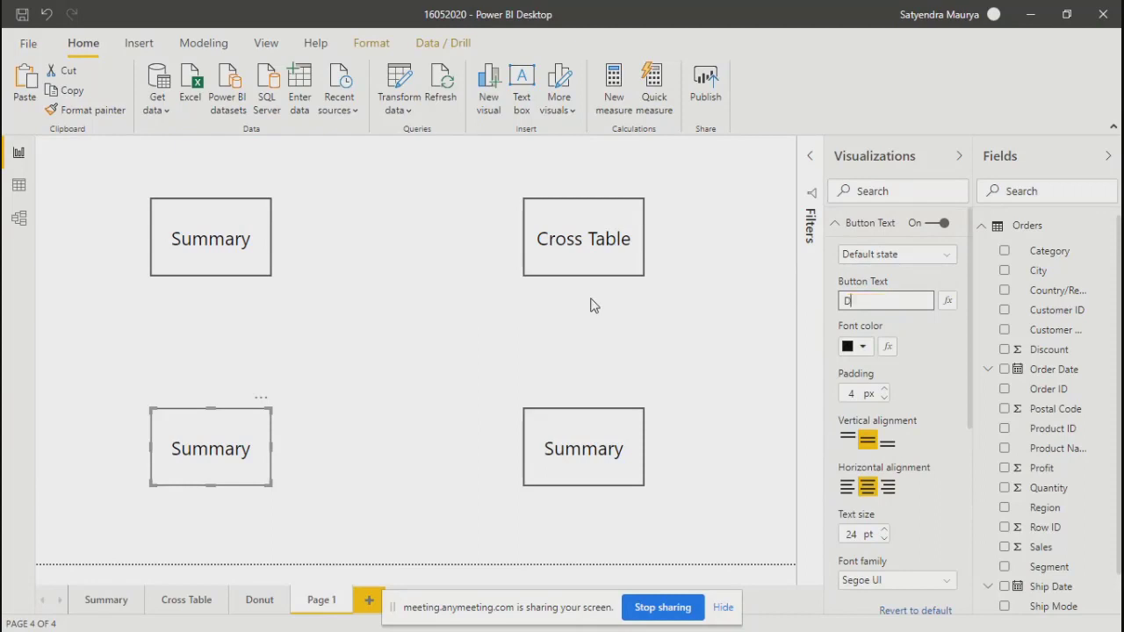
text(onut)
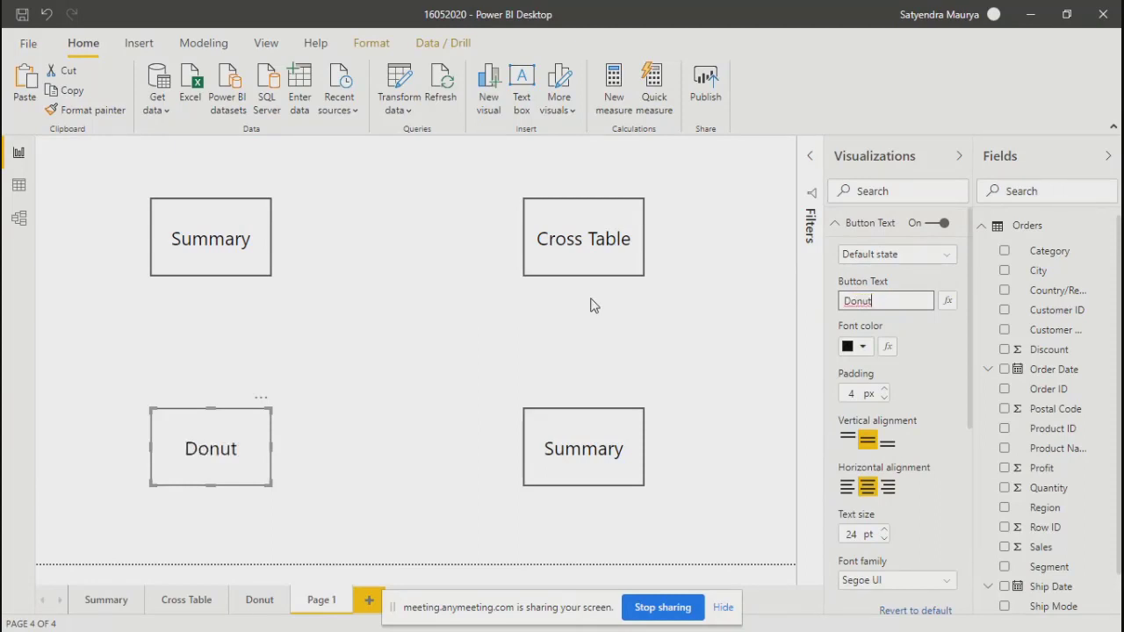
click(735, 361)
Delete the lower-right Summary button and enlarge the Donut button across the freed space and upward toward the top row
click(602, 470)
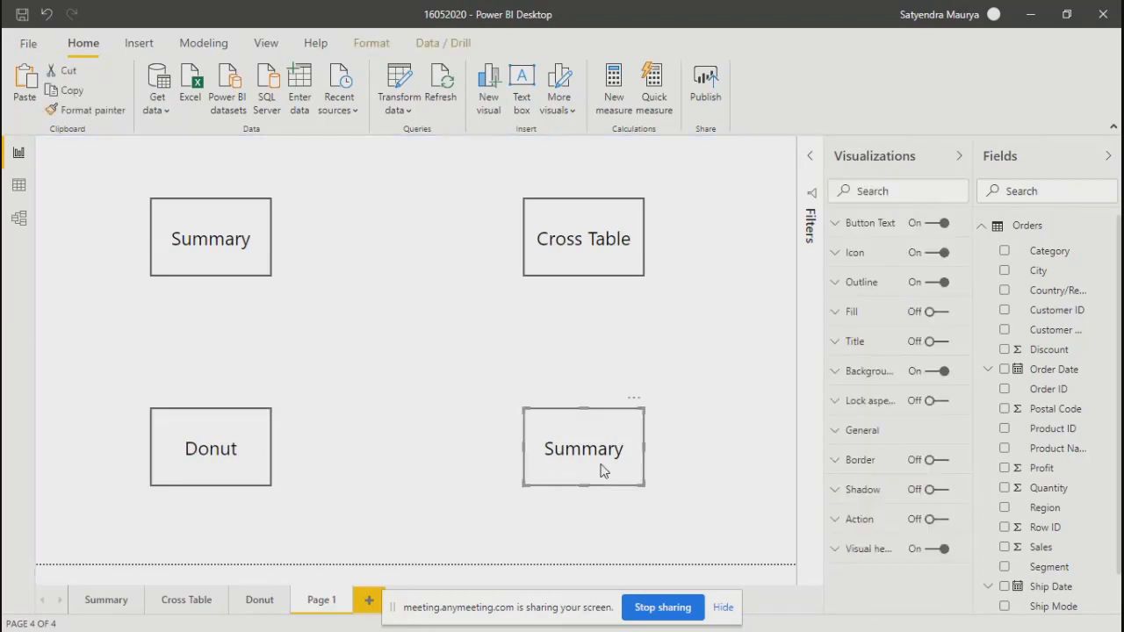
key(Delete)
click(266, 481)
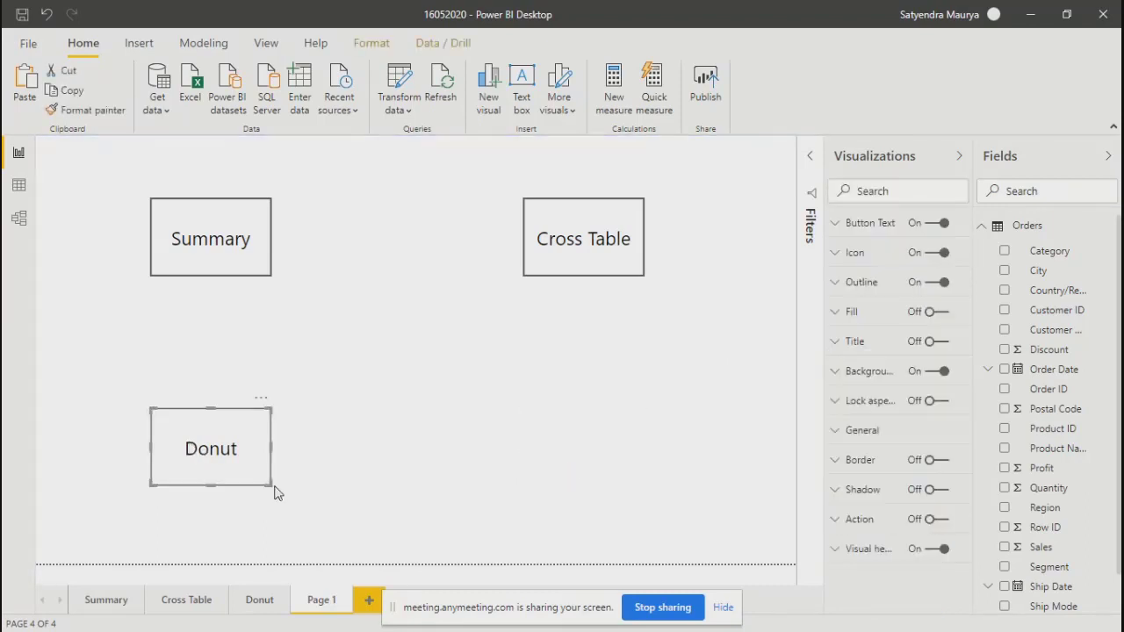
drag(270, 484, 651, 486)
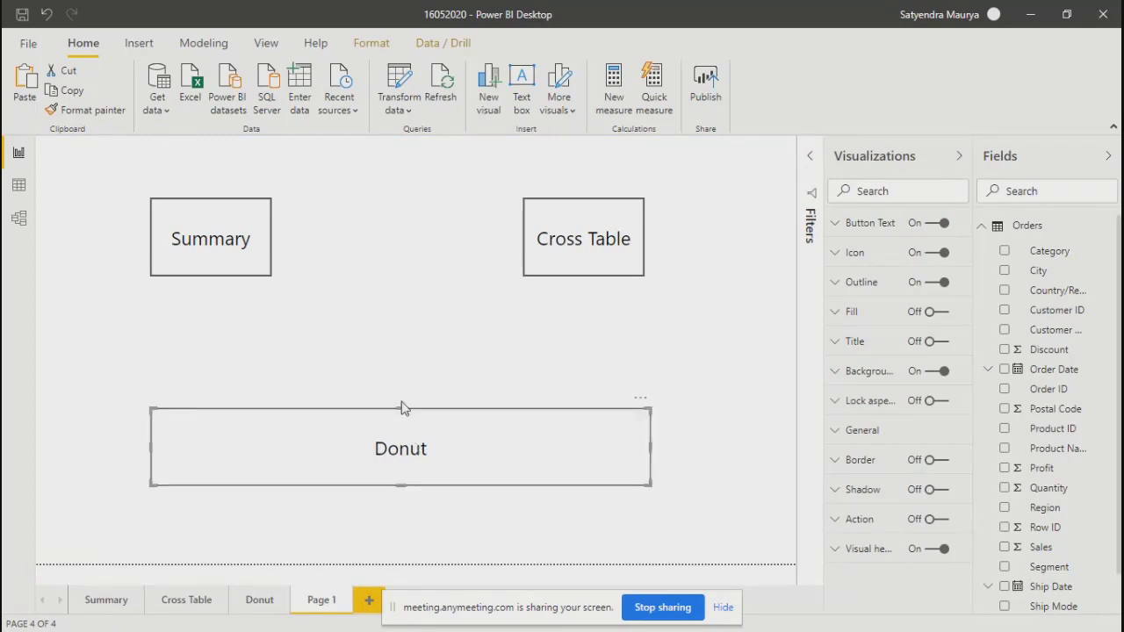
drag(401, 409, 401, 319)
Enlarge the Summary and Cross Table buttons so they sit side by side above Donut, spanning its full width
click(214, 264)
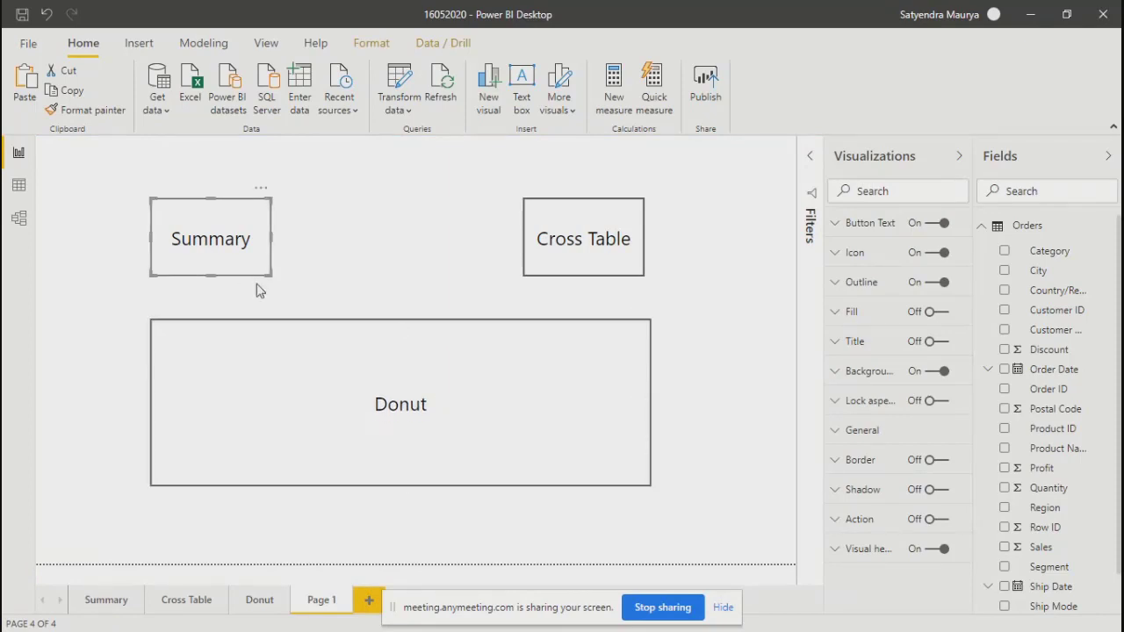
drag(270, 275, 390, 310)
click(563, 249)
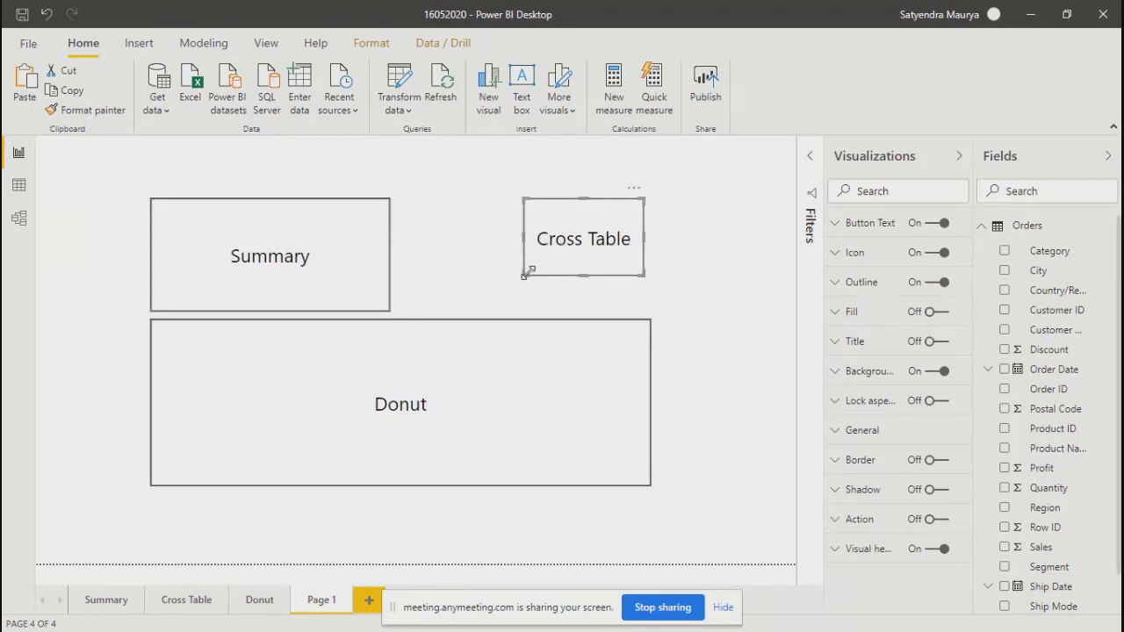
drag(526, 273, 406, 311)
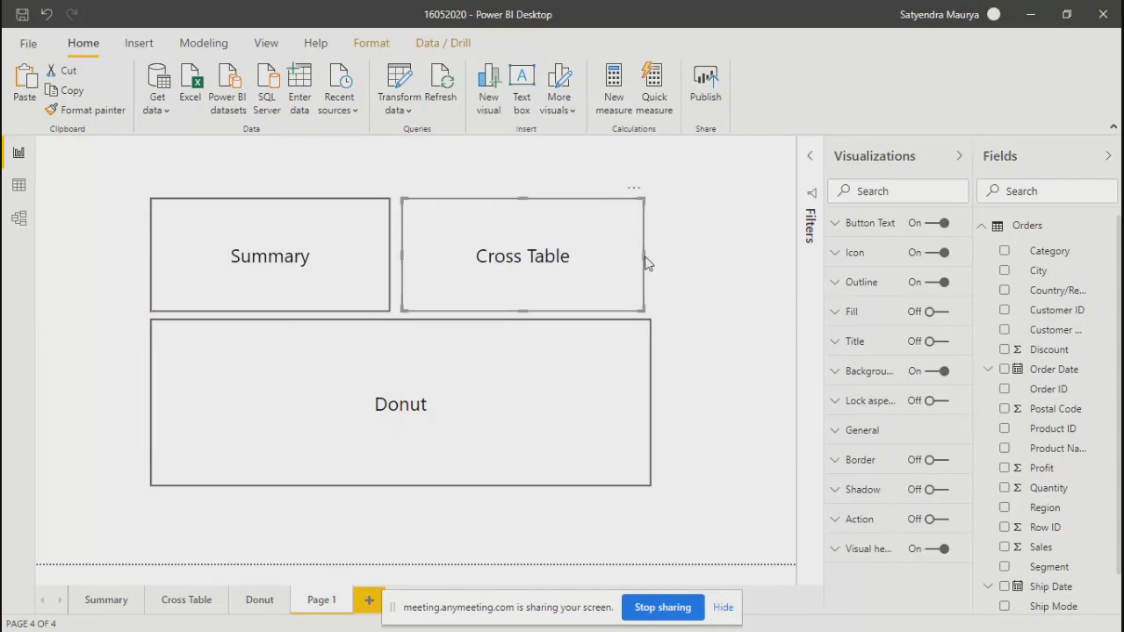
drag(647, 262, 652, 258)
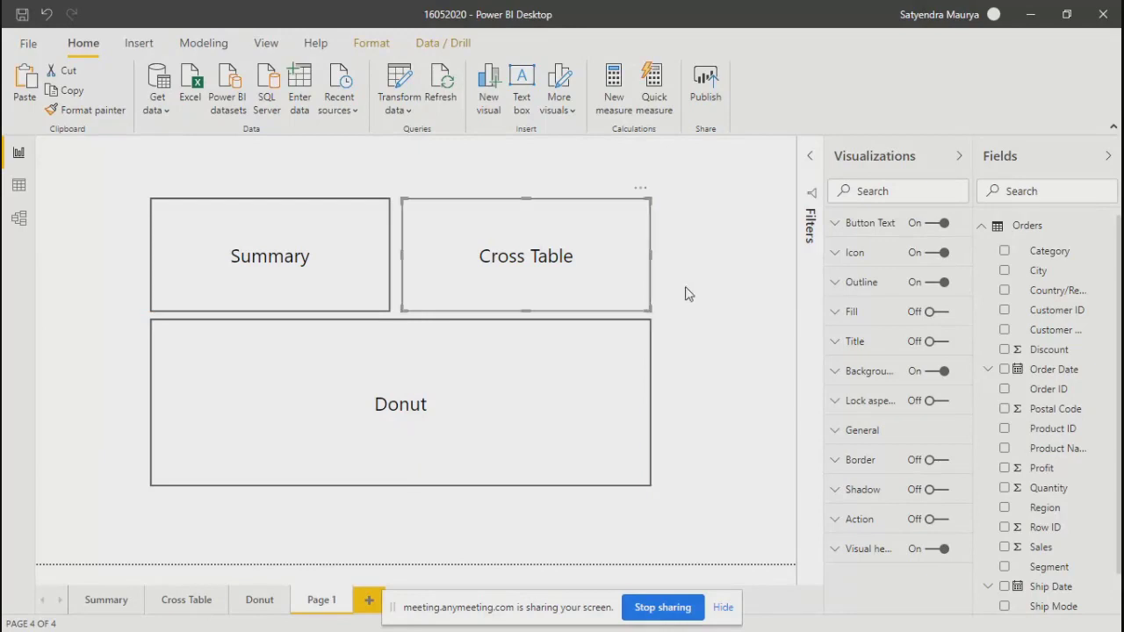
click(687, 295)
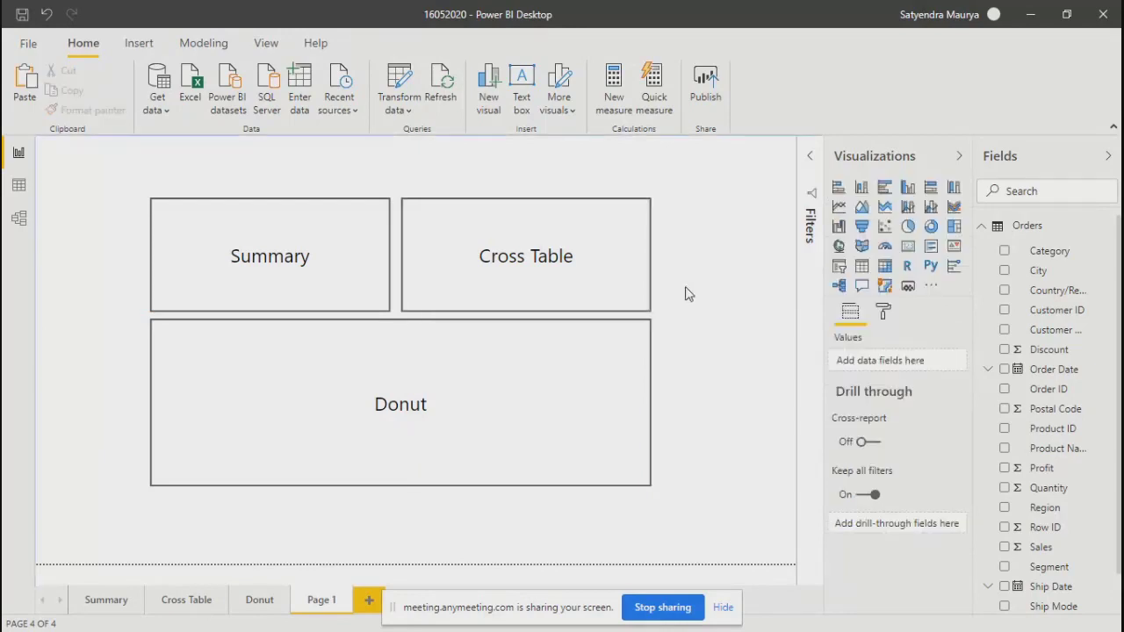
Lower the Donut button's top edge slightly and extend the Summary and Cross Table buttons down to just above it
click(331, 394)
drag(400, 322, 397, 358)
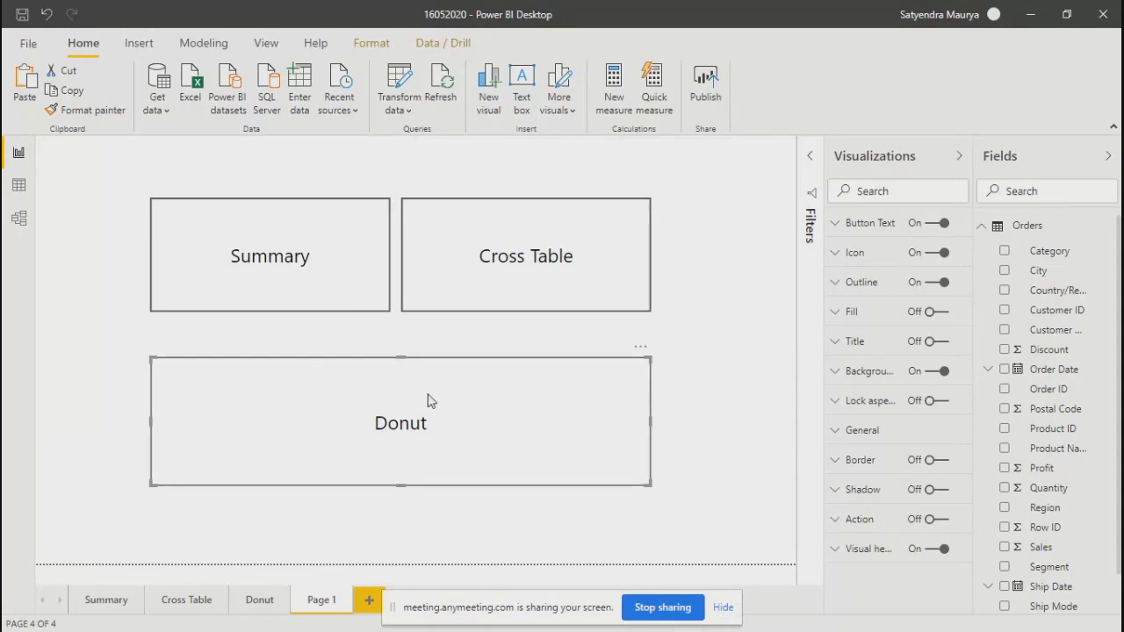
drag(399, 356, 399, 344)
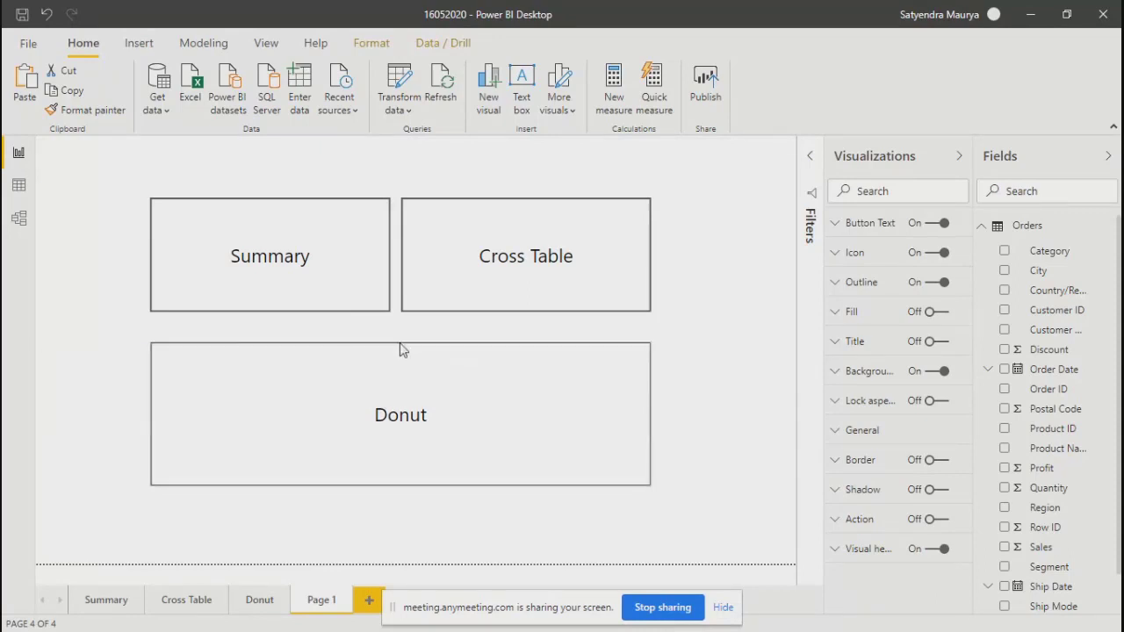
click(295, 292)
drag(270, 305, 272, 332)
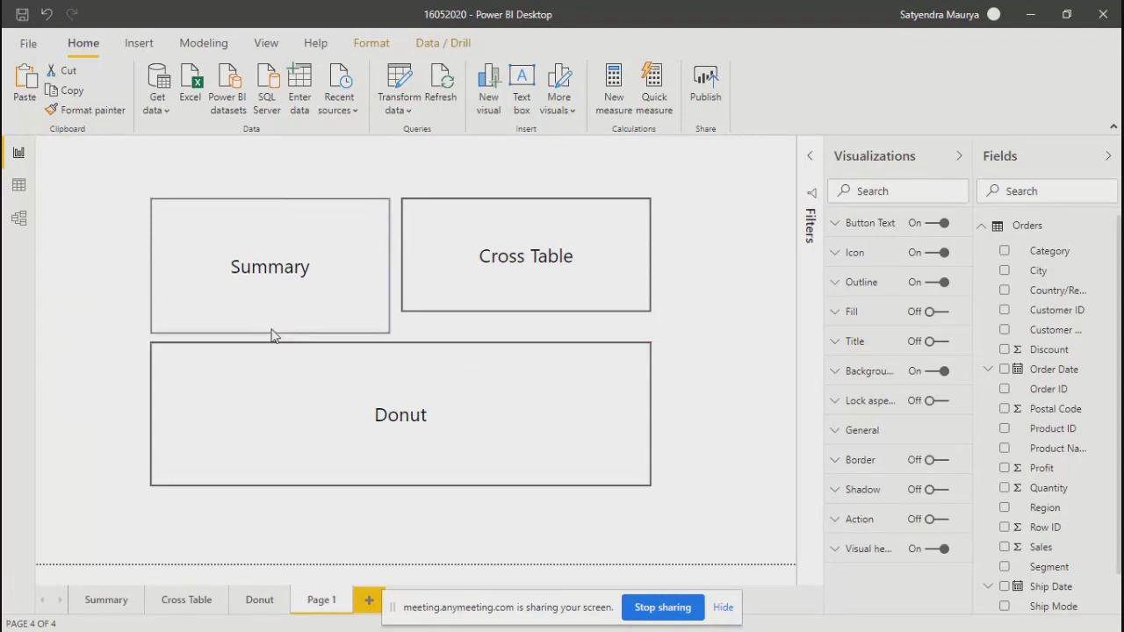
click(480, 294)
drag(526, 309, 525, 333)
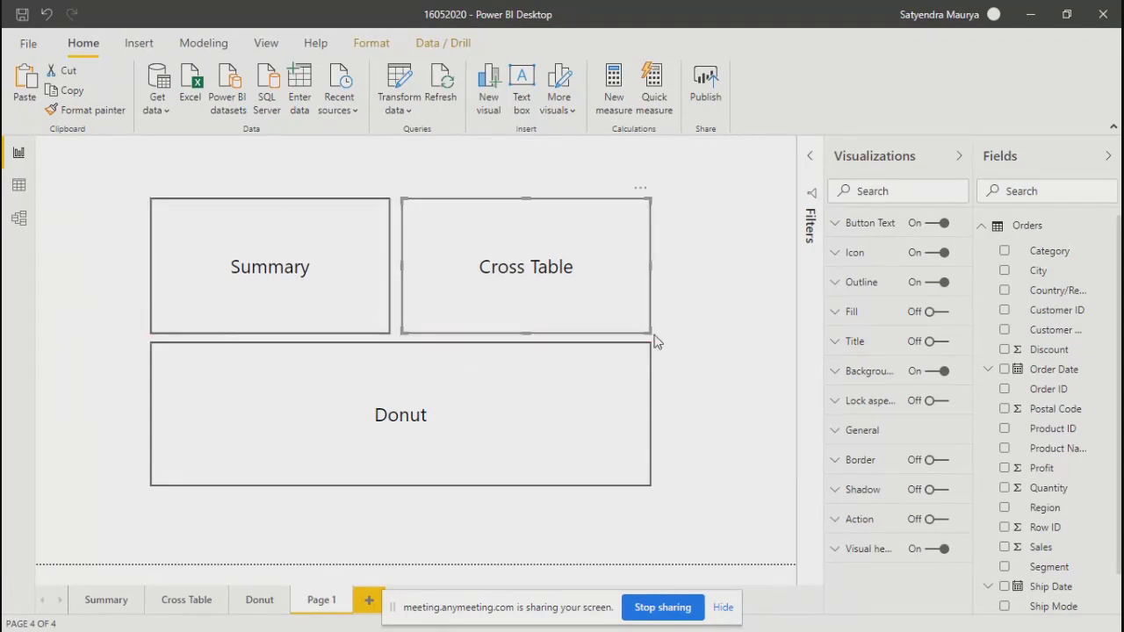
click(691, 332)
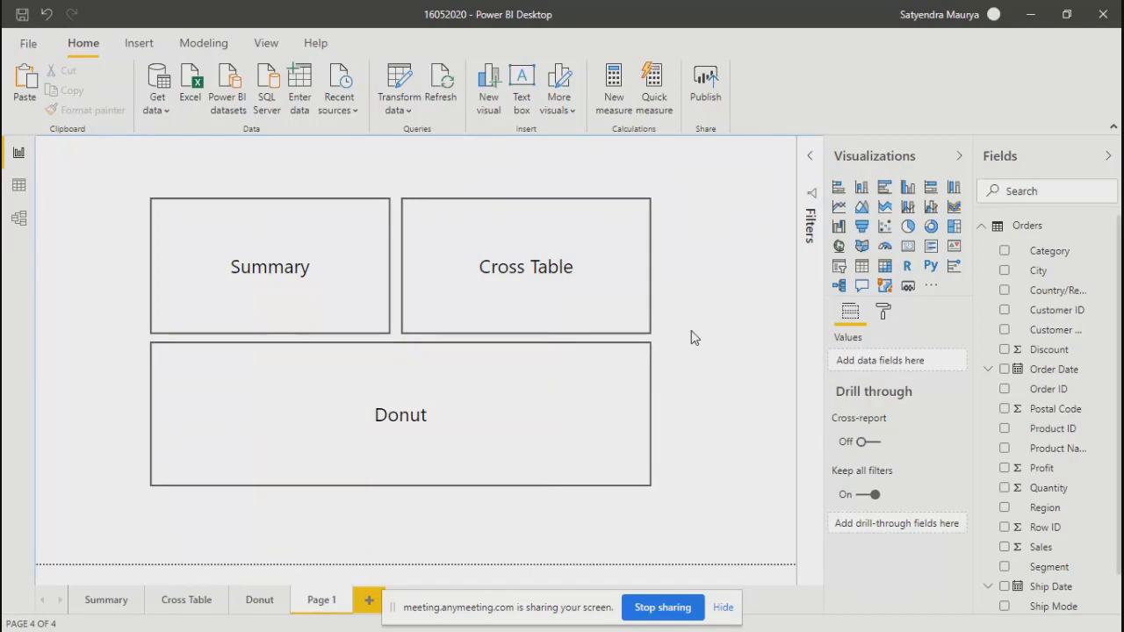
click(311, 305)
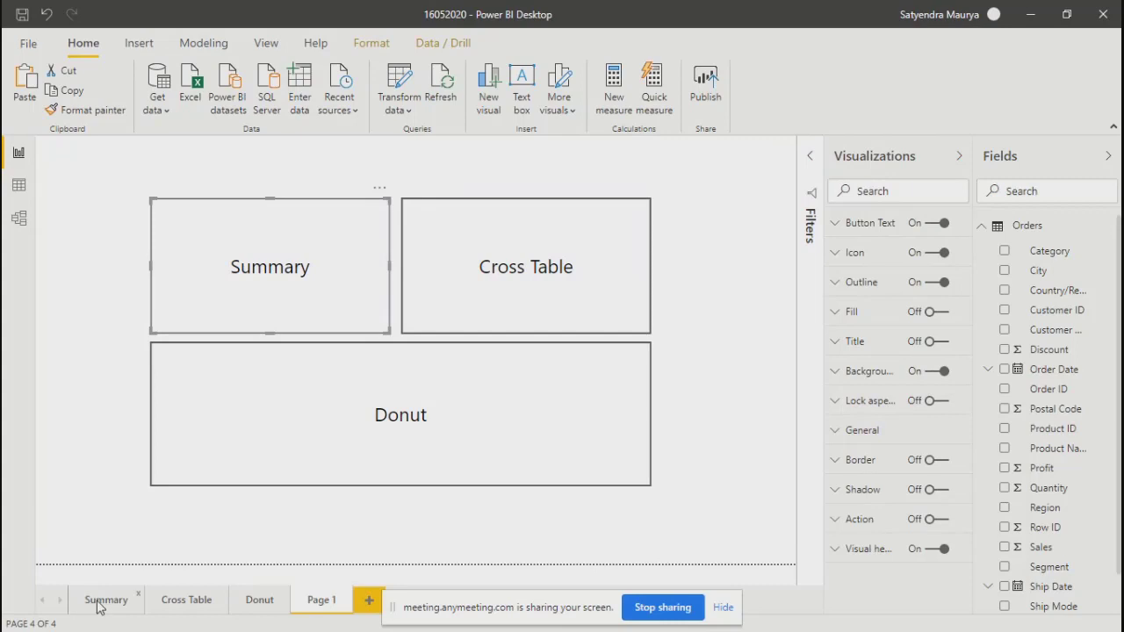
click(491, 267)
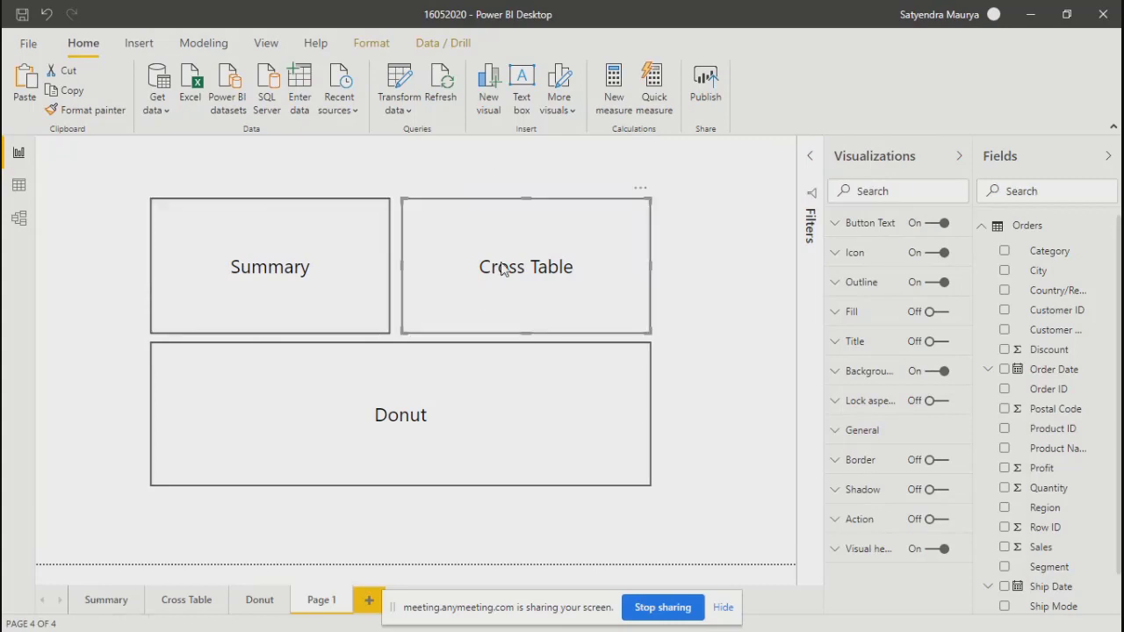
click(382, 428)
click(337, 535)
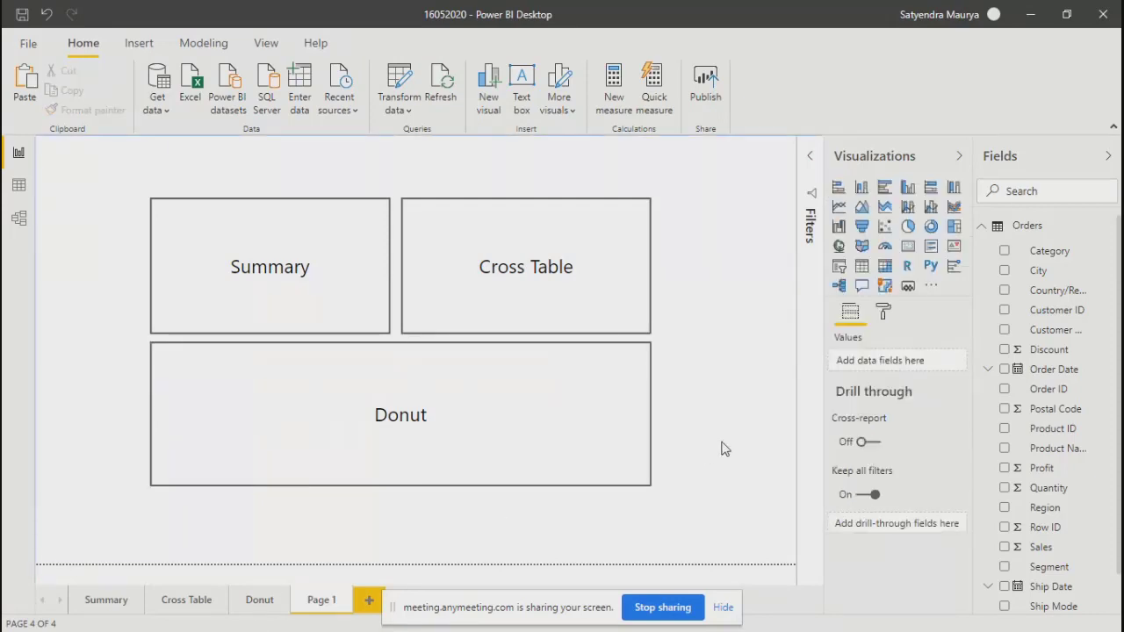
Show the Selection pane with the Summary button selected on Page 1, and dismiss the screen-sharing notice
click(343, 221)
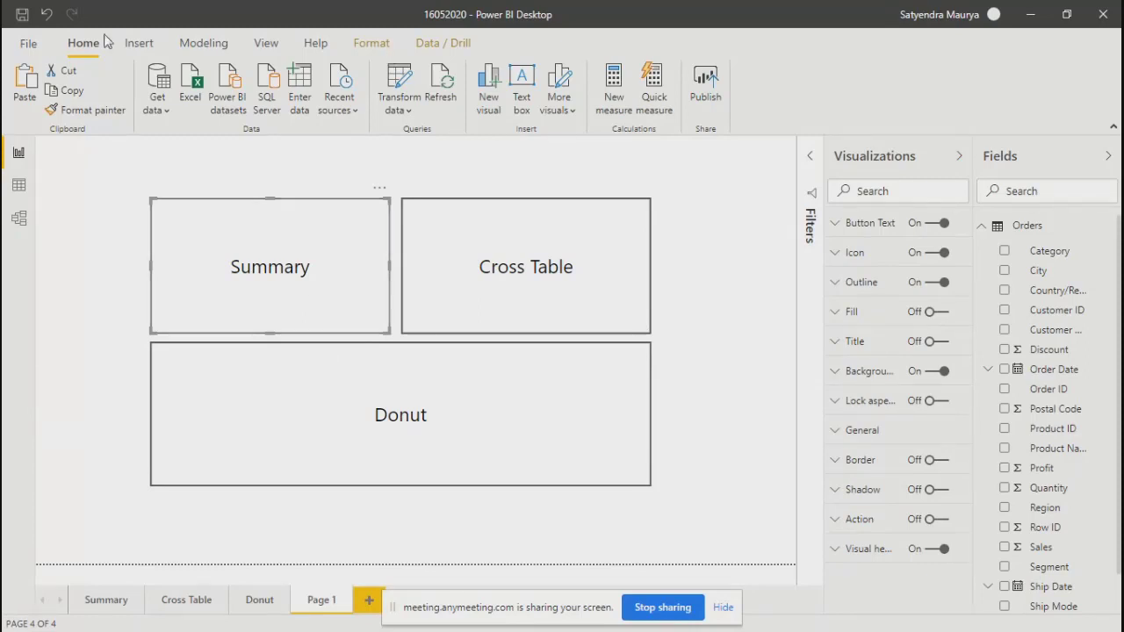
click(267, 46)
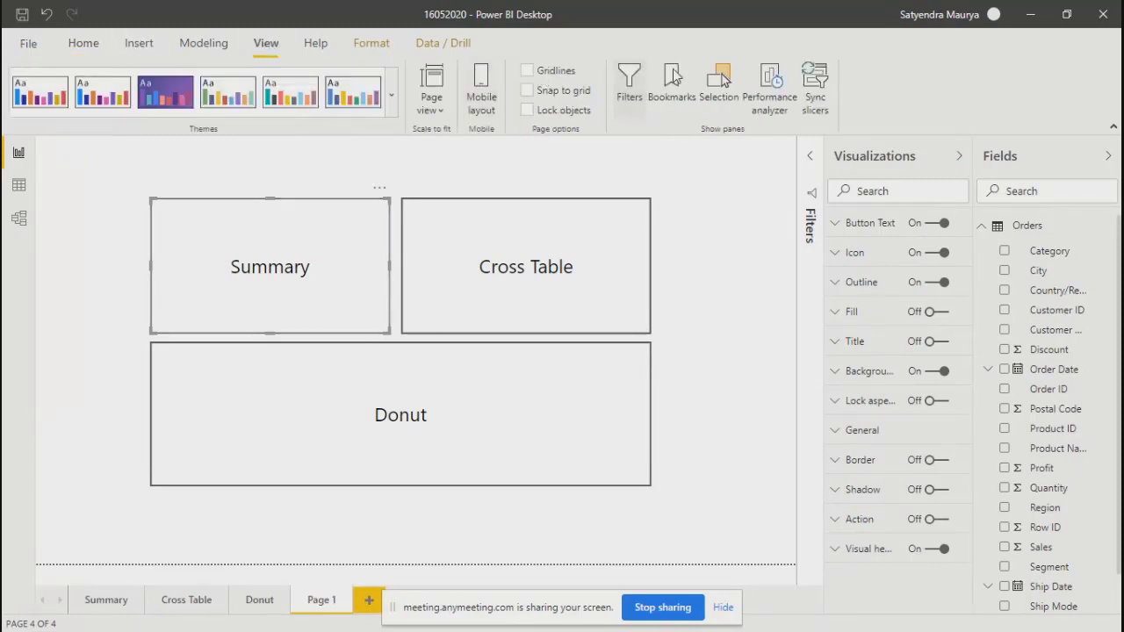
click(719, 83)
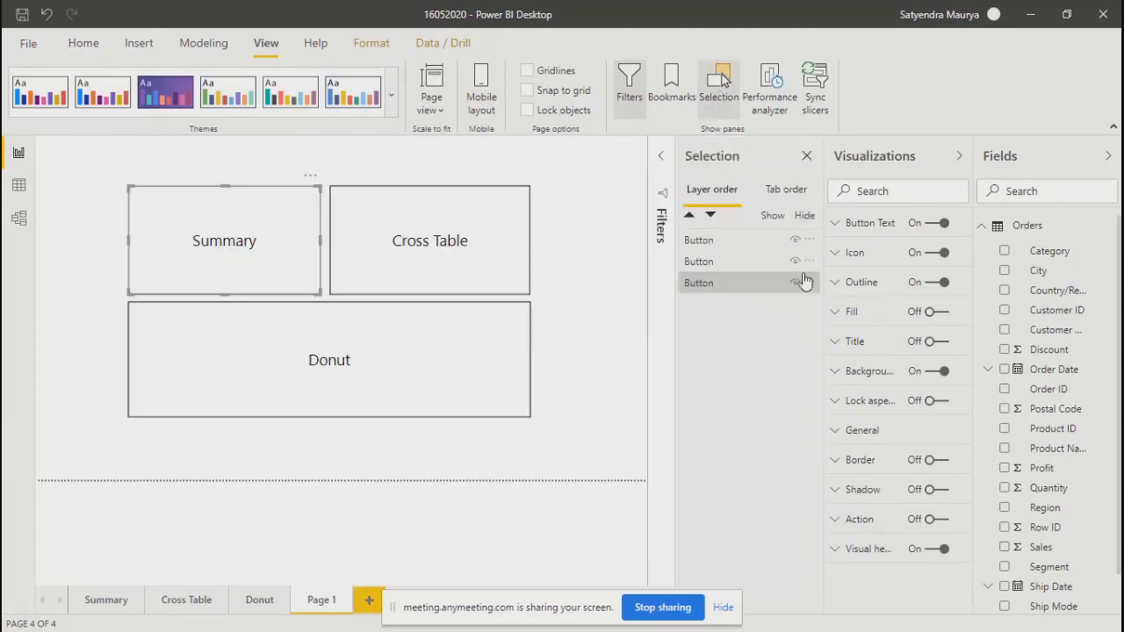
click(781, 285)
click(722, 608)
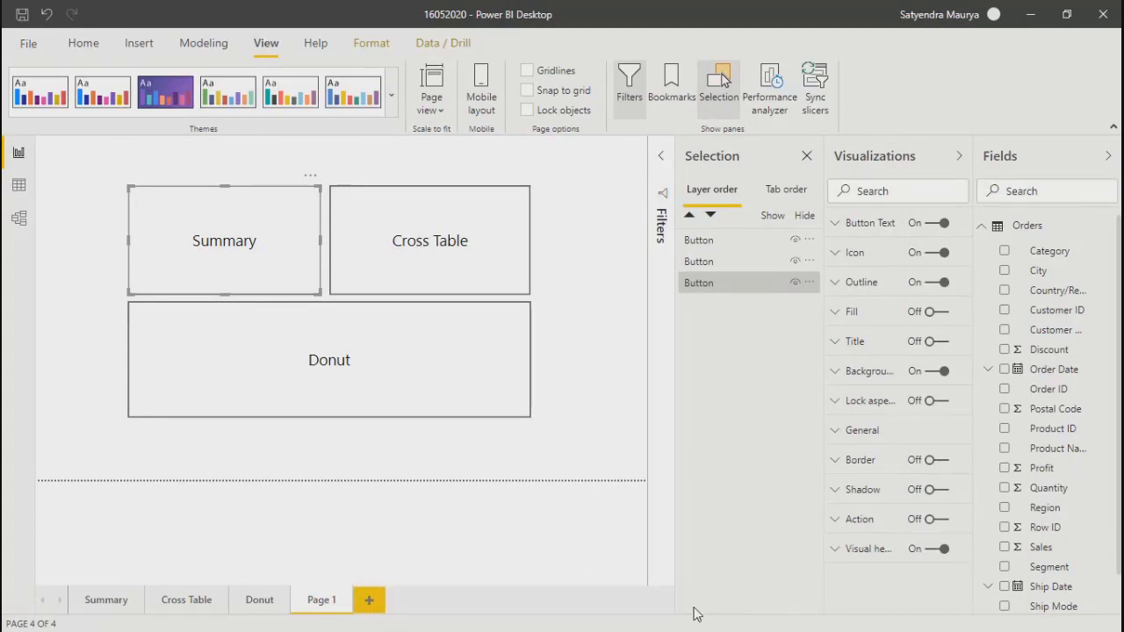
Review which report page each Page 1 button stands for by visiting the Summary, Cross Table and Donut pages, and close the Selection pane
click(180, 602)
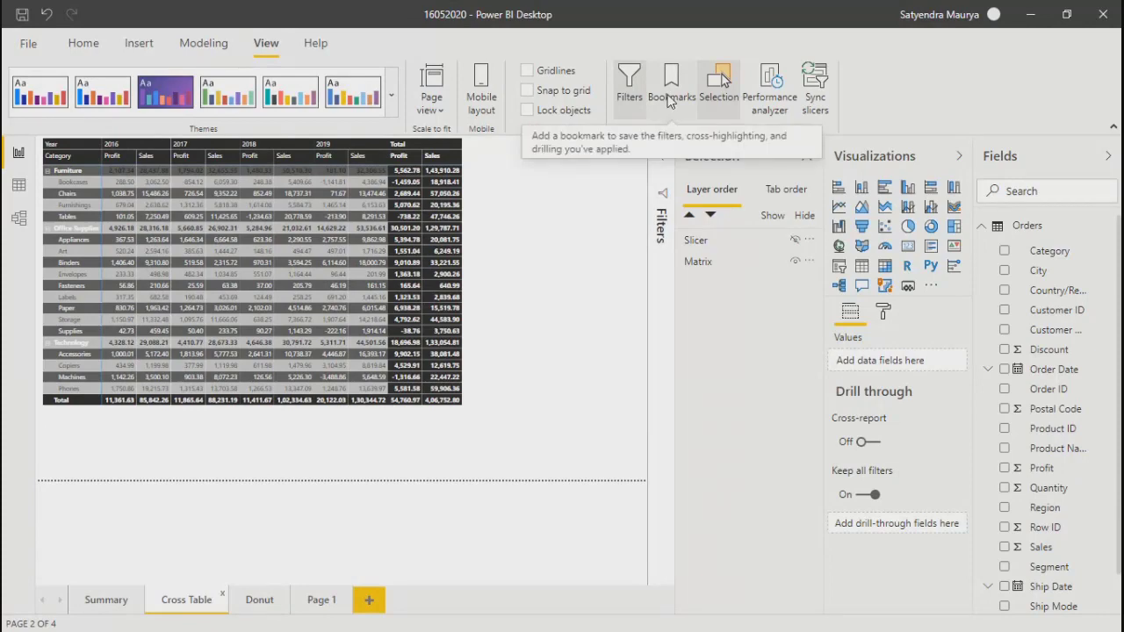
click(106, 604)
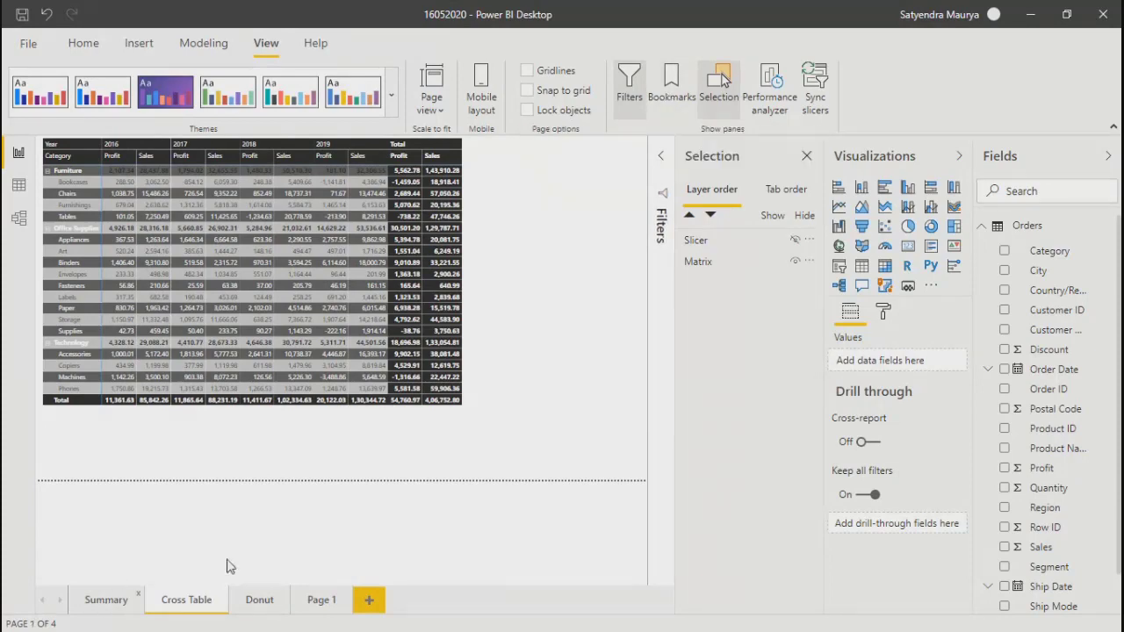
click(318, 603)
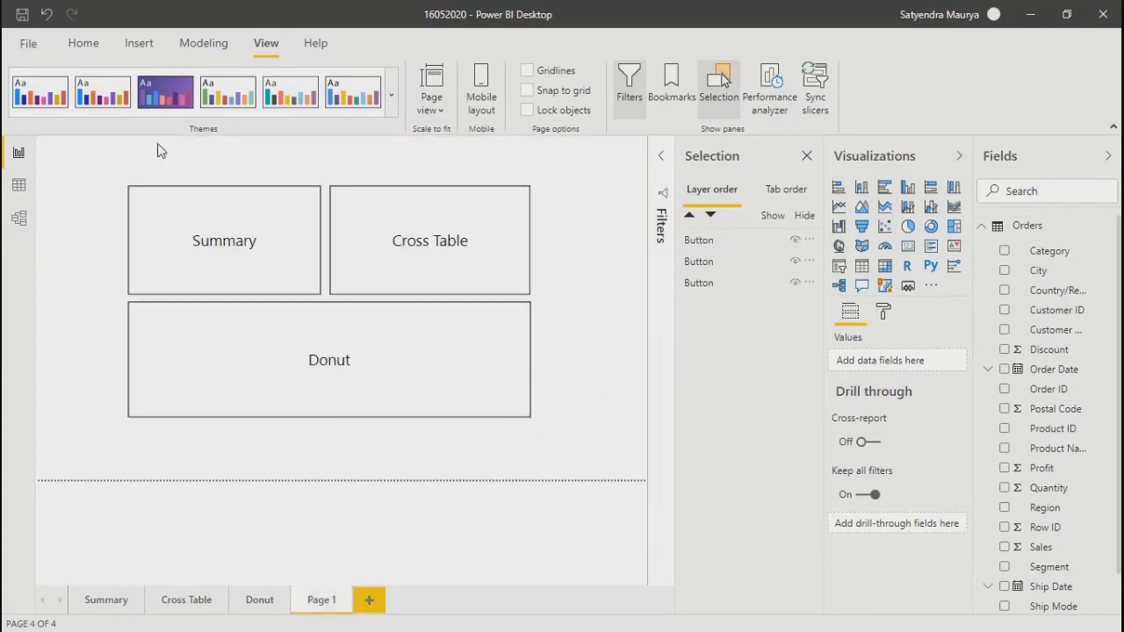
click(225, 242)
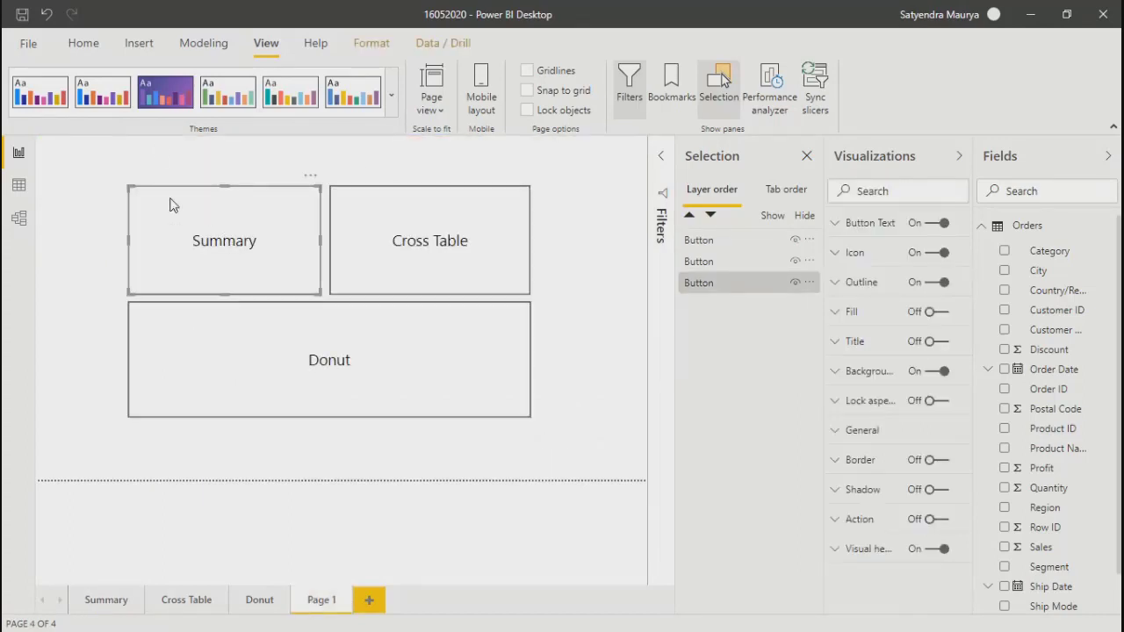
click(104, 602)
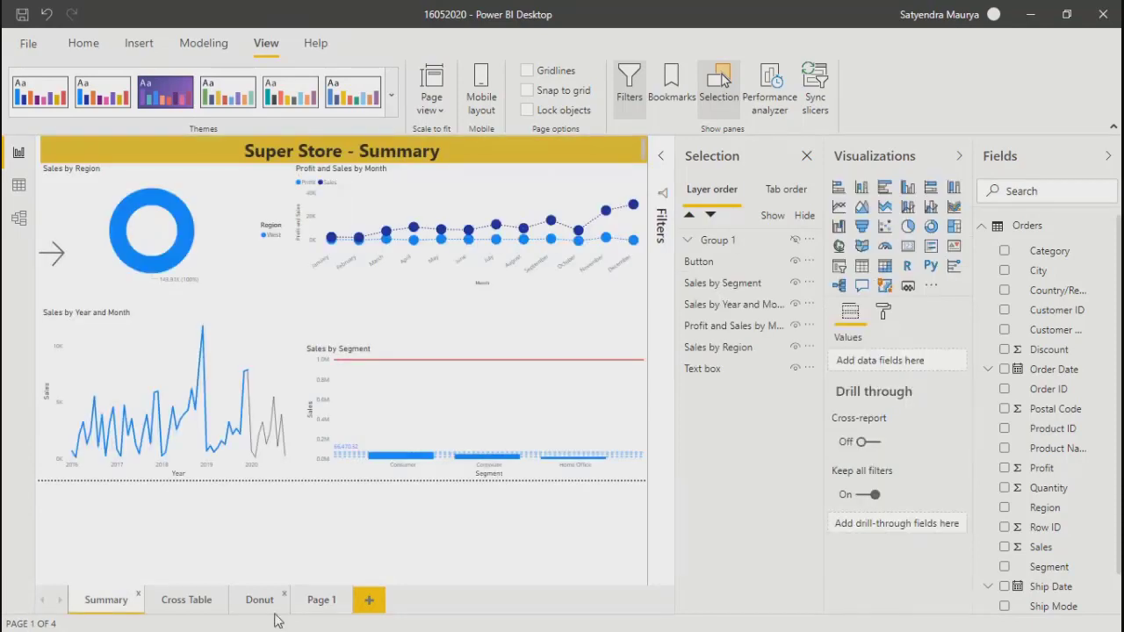
click(313, 604)
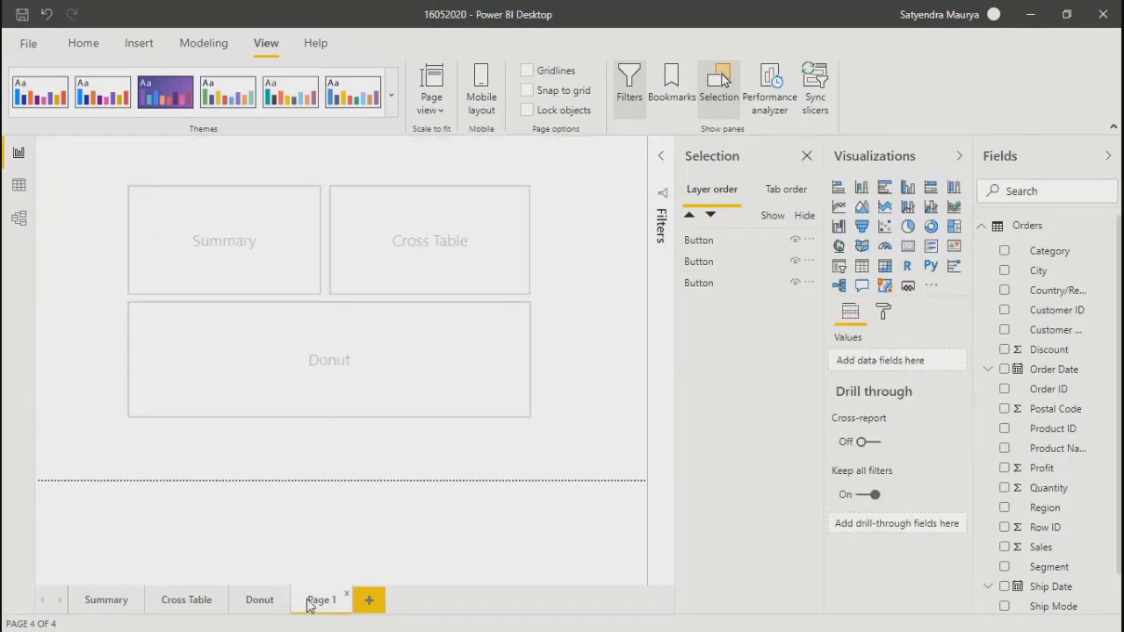
click(442, 241)
click(167, 593)
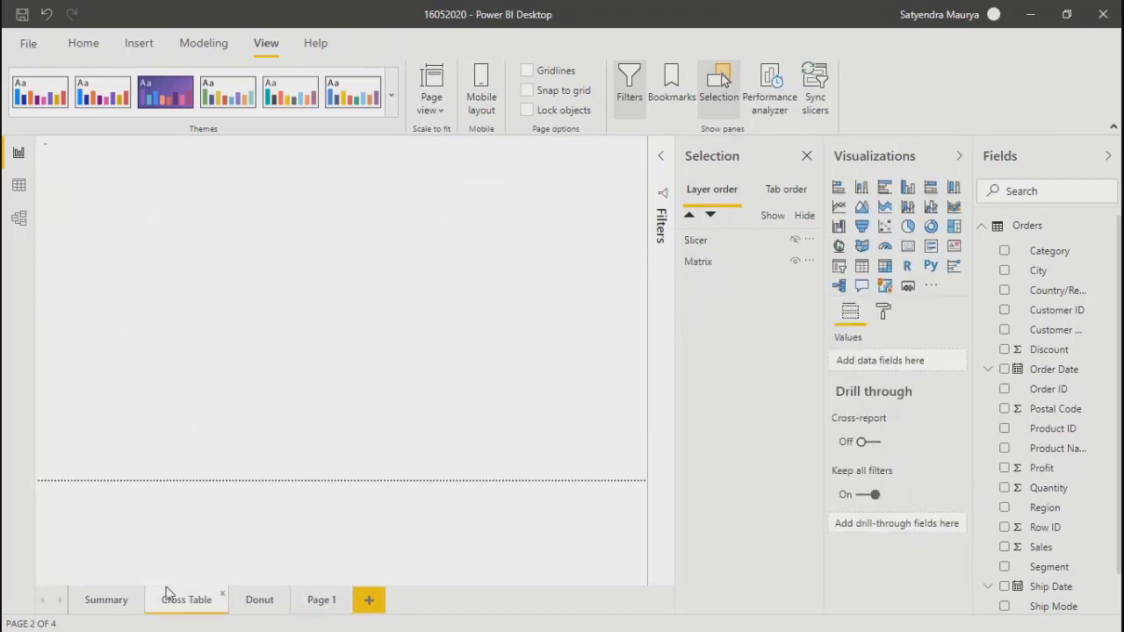
click(321, 603)
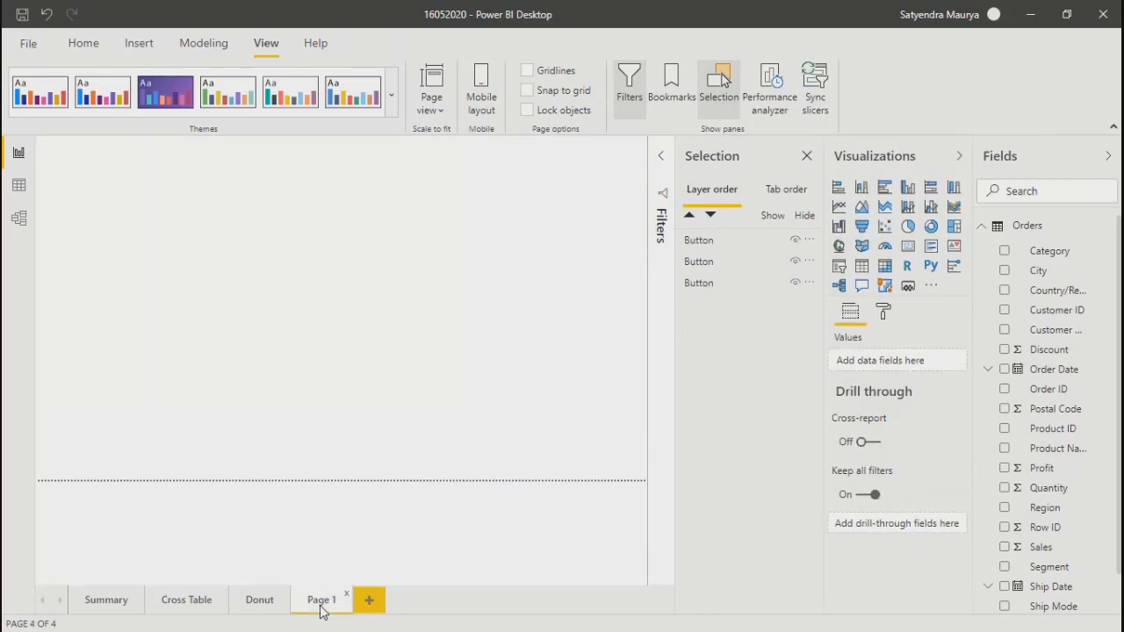
click(274, 364)
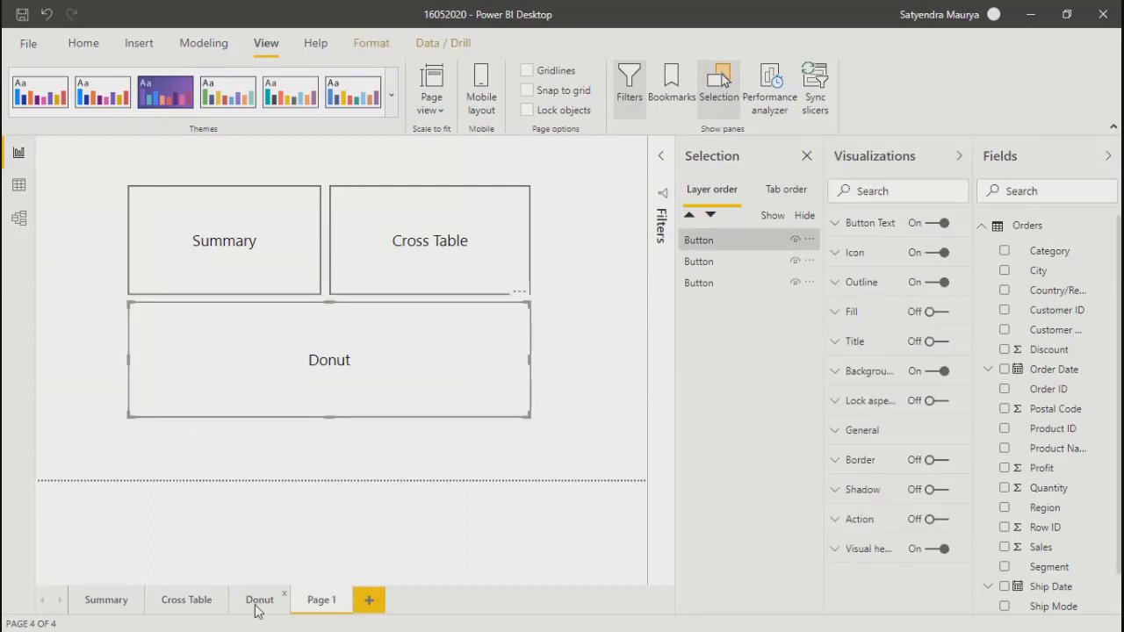
click(257, 600)
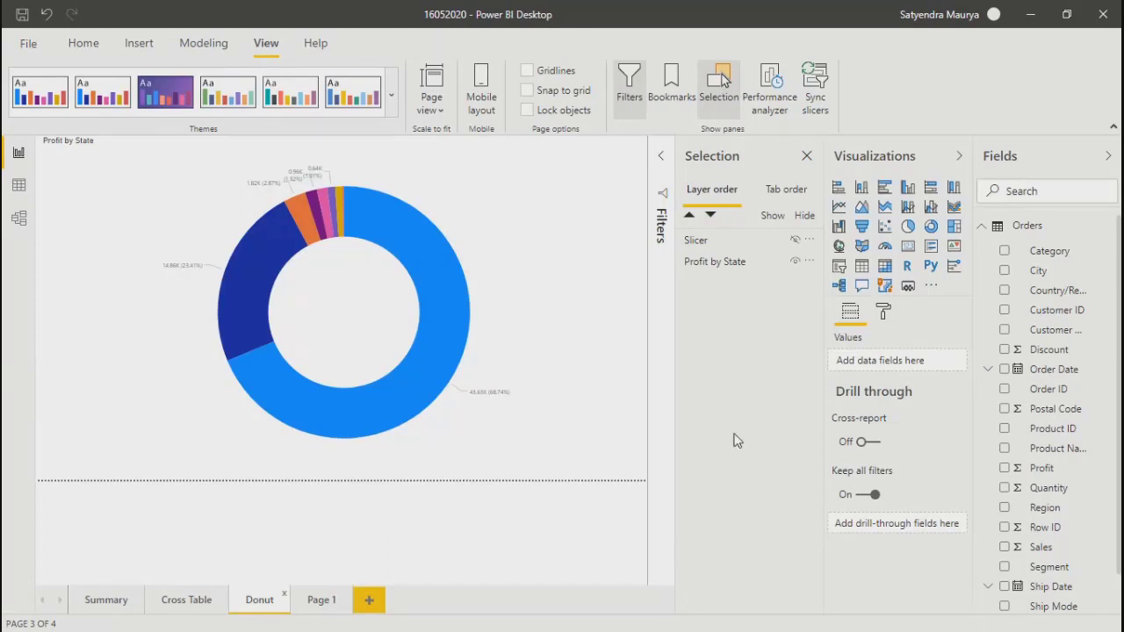
click(806, 157)
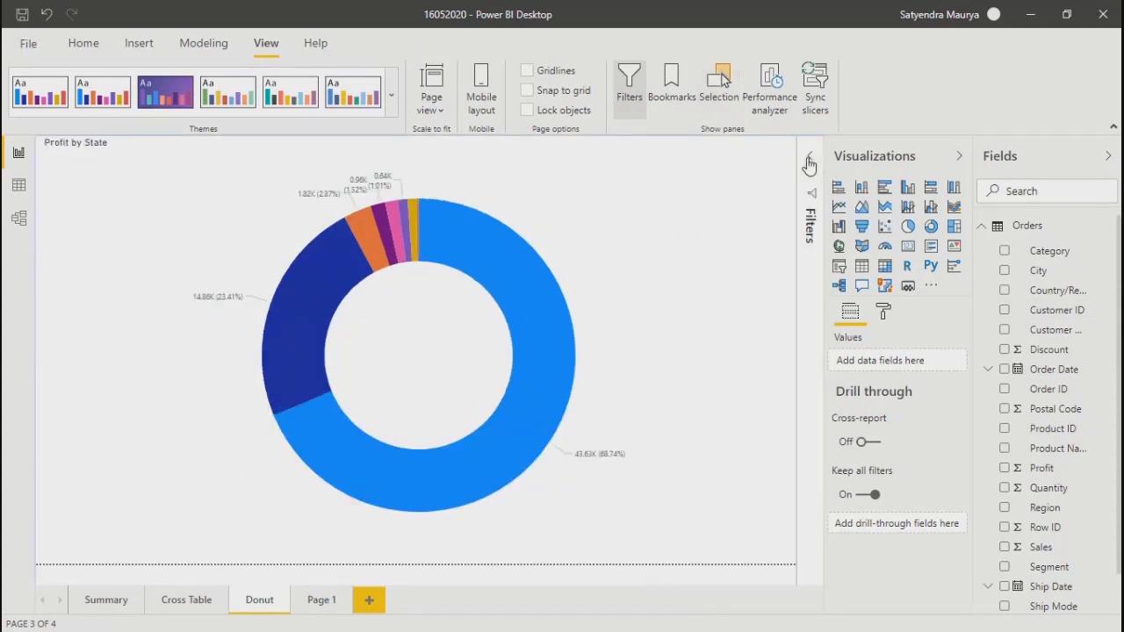
On the Summary page, follow the right-arrow button to show the Region slicer panel, and hide the panel again with its left arrow
click(94, 604)
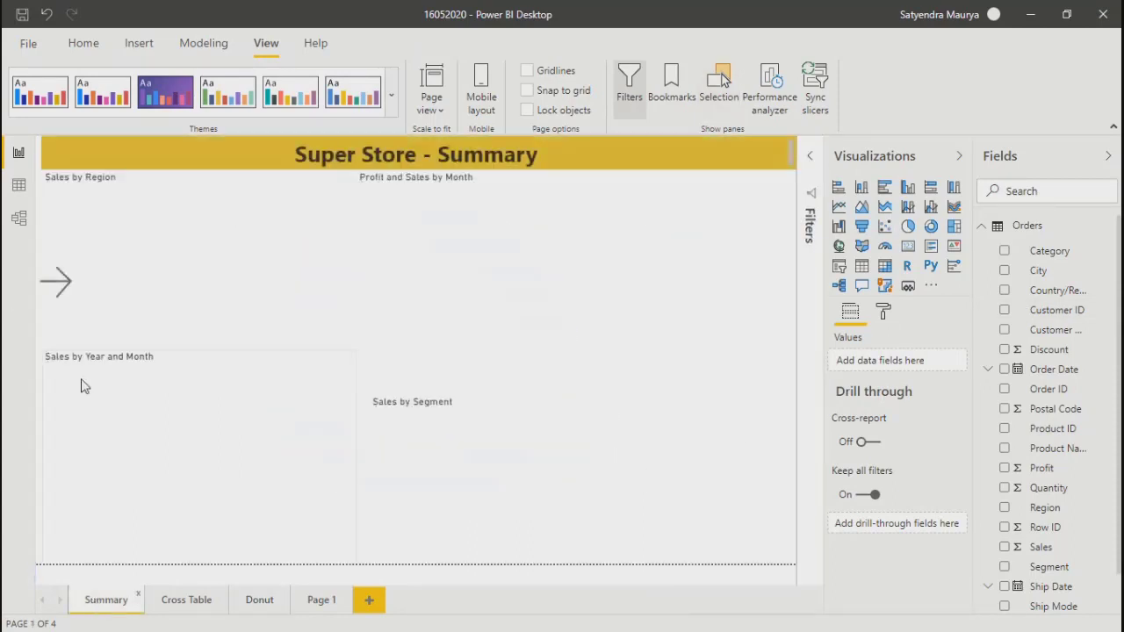
ctrl+click(54, 281)
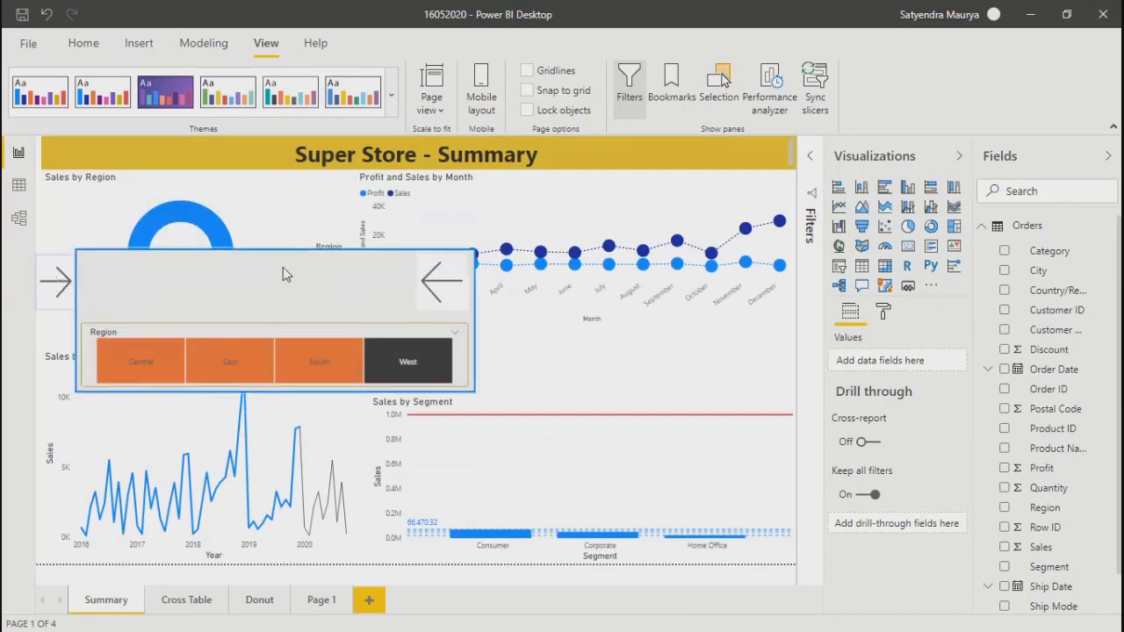
click(57, 292)
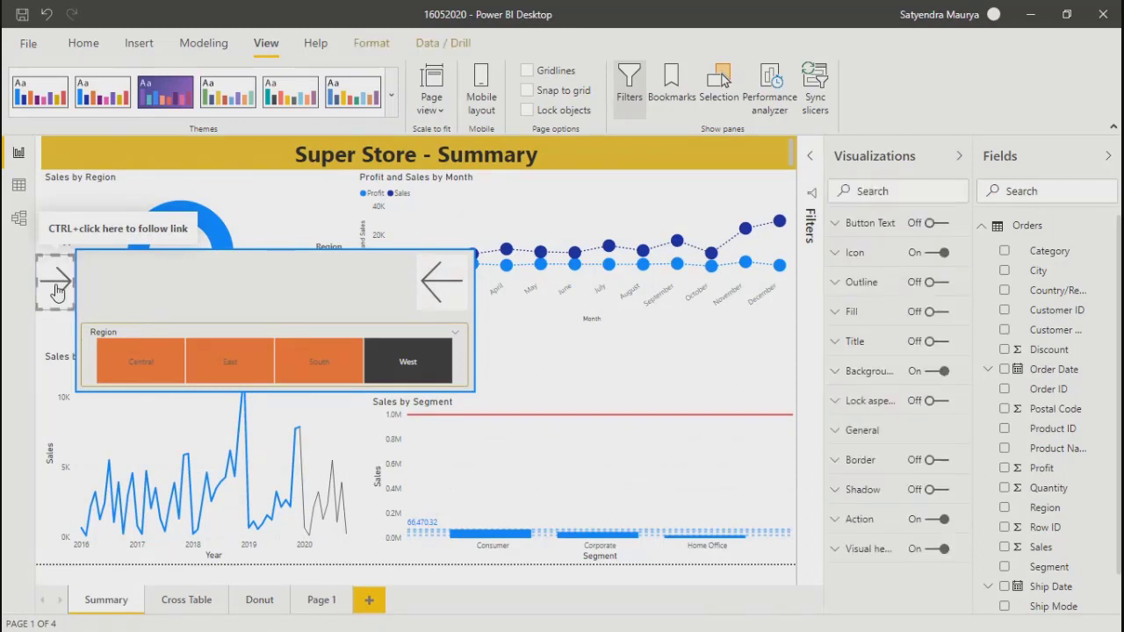
ctrl+click(446, 281)
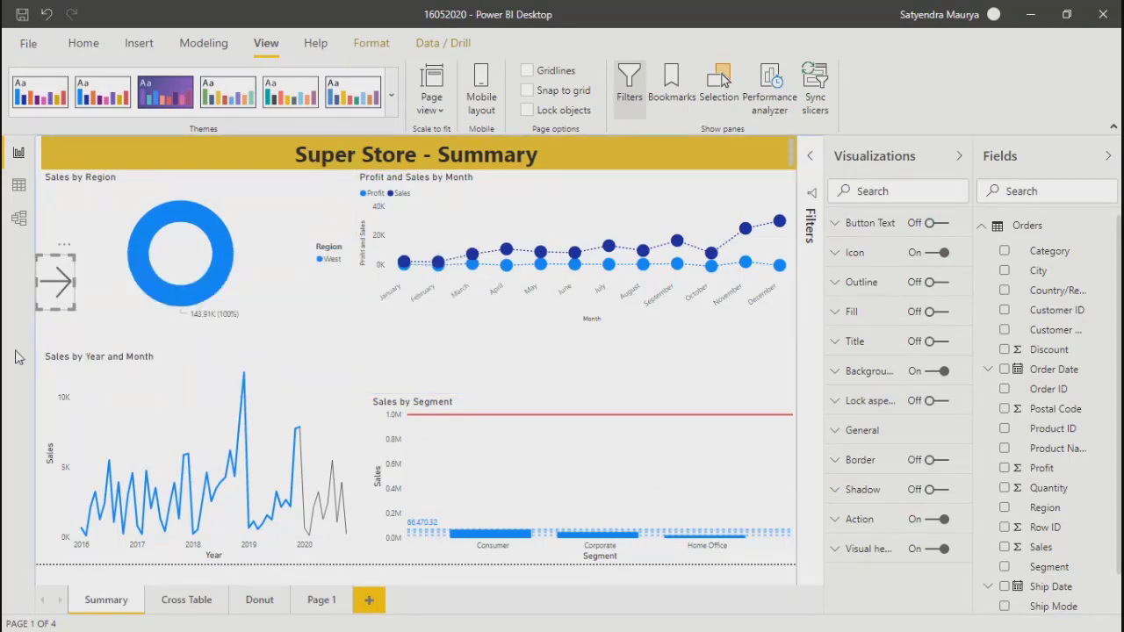
Look through the Cross Table, Donut and Summary report pages and return to the button page
click(202, 602)
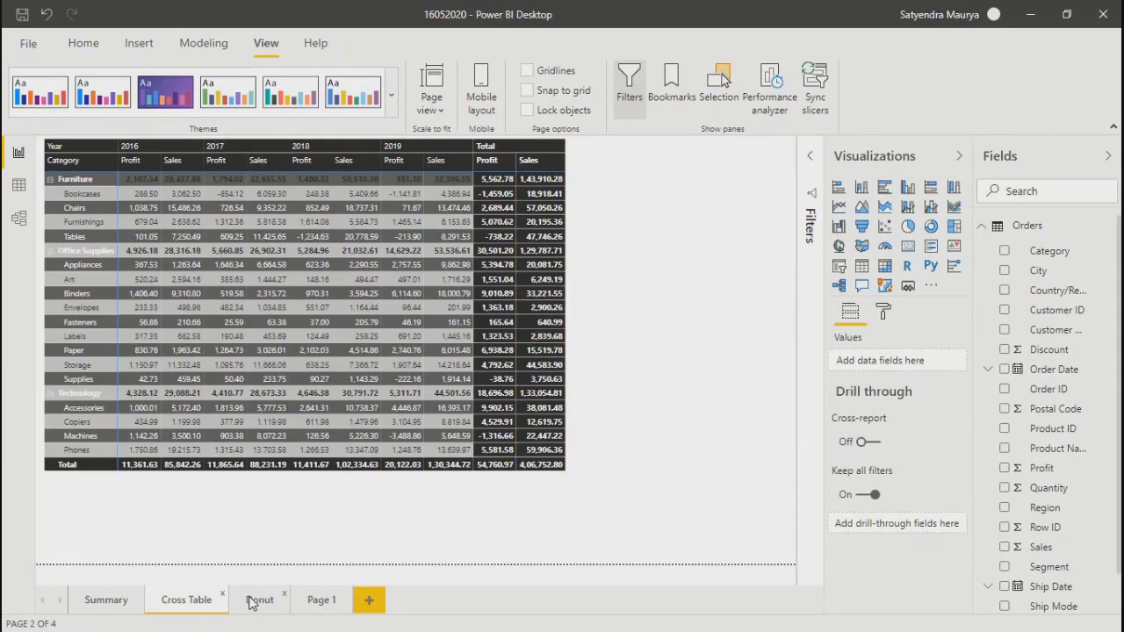
click(253, 602)
click(320, 606)
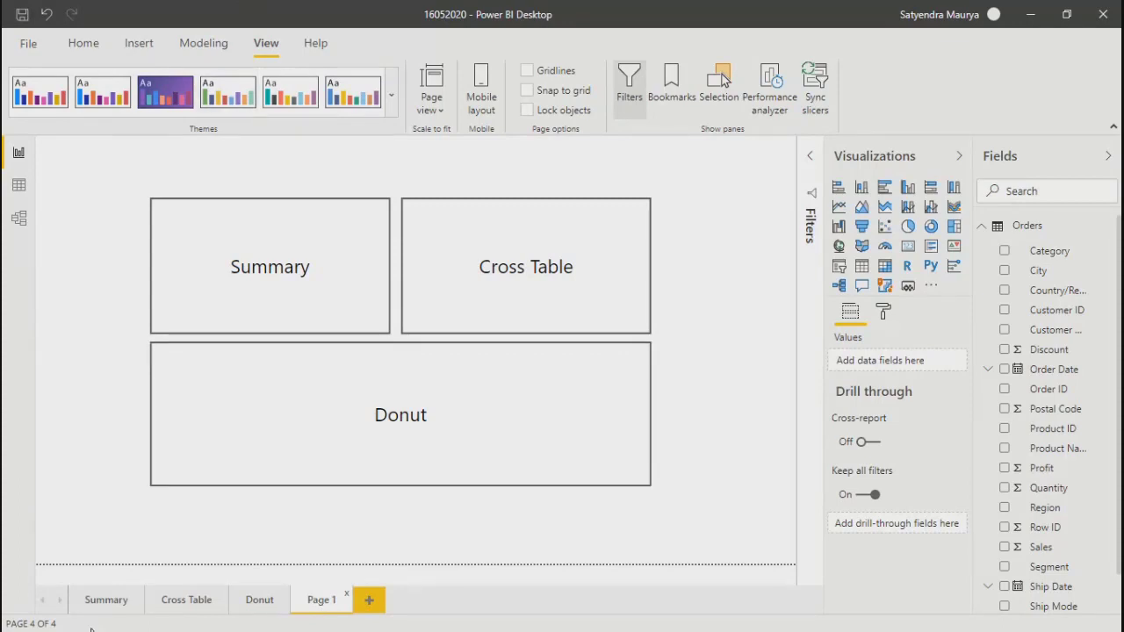
click(107, 603)
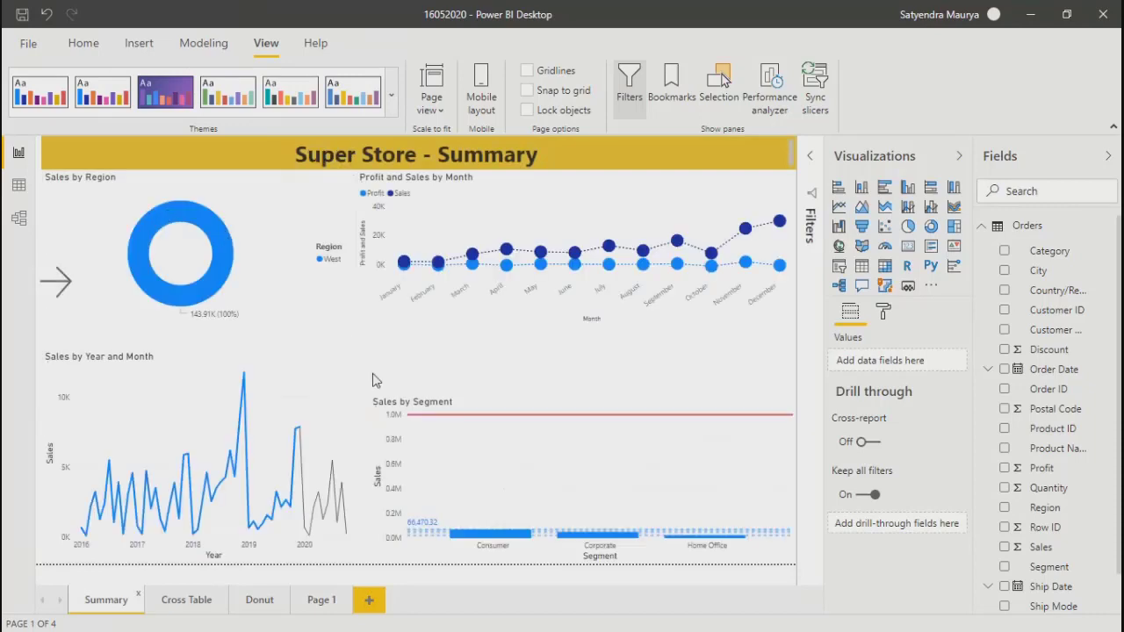
click(260, 602)
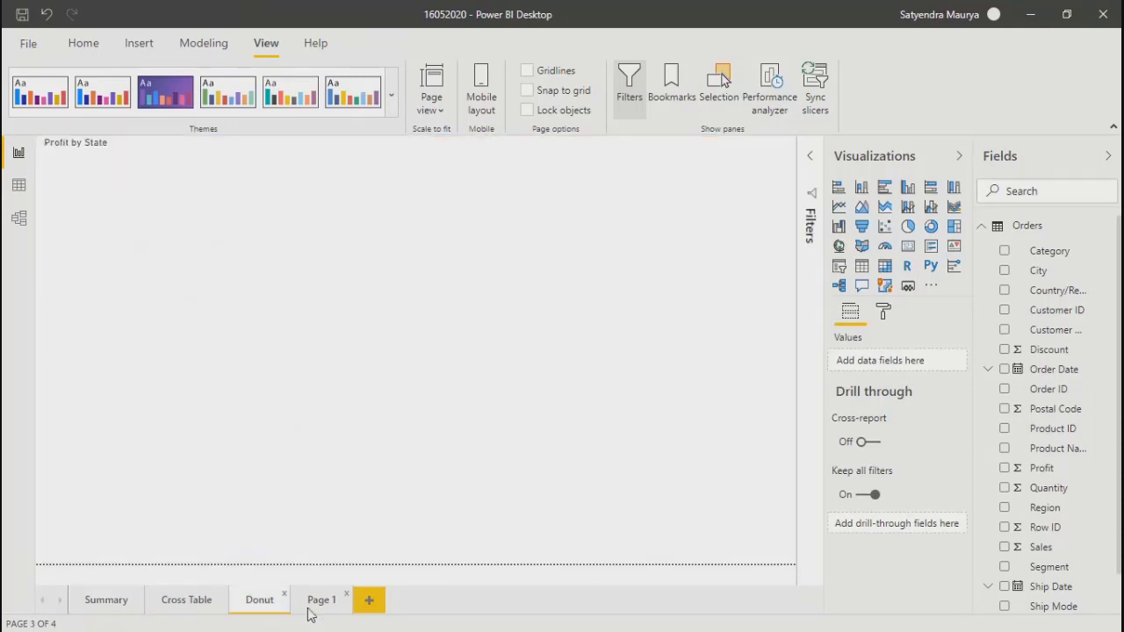
click(318, 603)
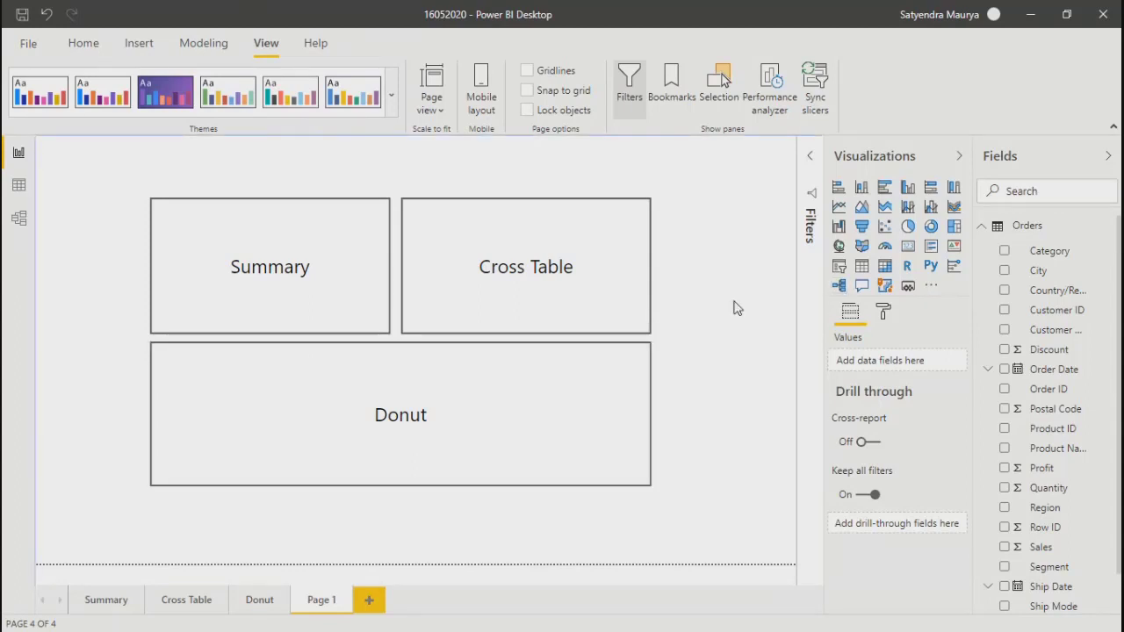
Try the Left arrow, Back, Help, Information and Bookmark icon shapes on the Summary button, restore Blank, and reselect the button
click(220, 237)
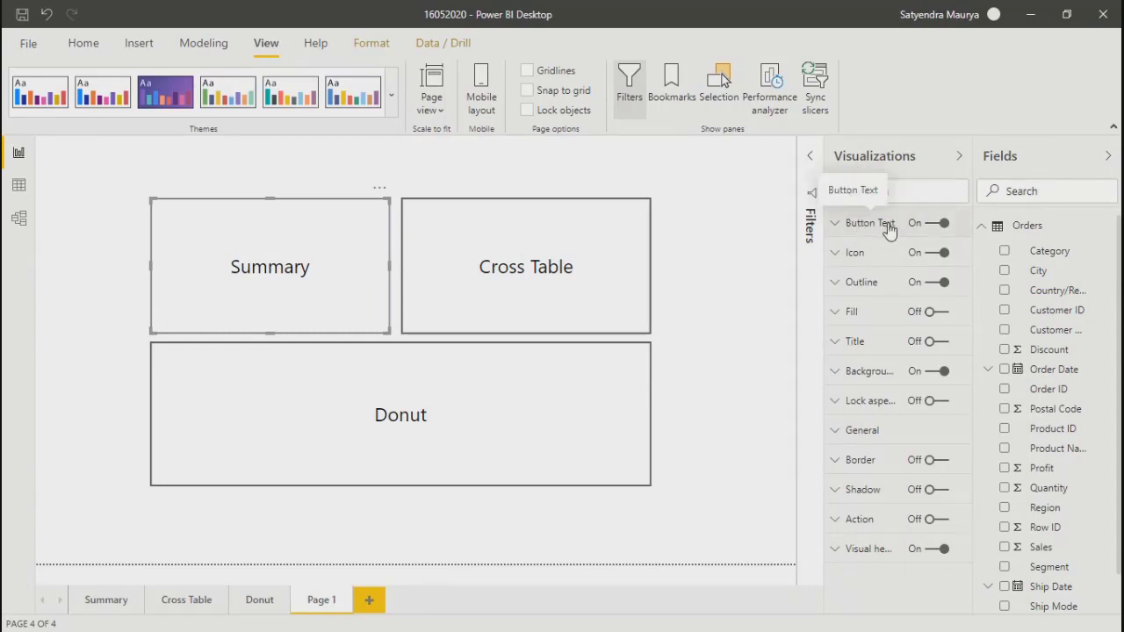
click(841, 253)
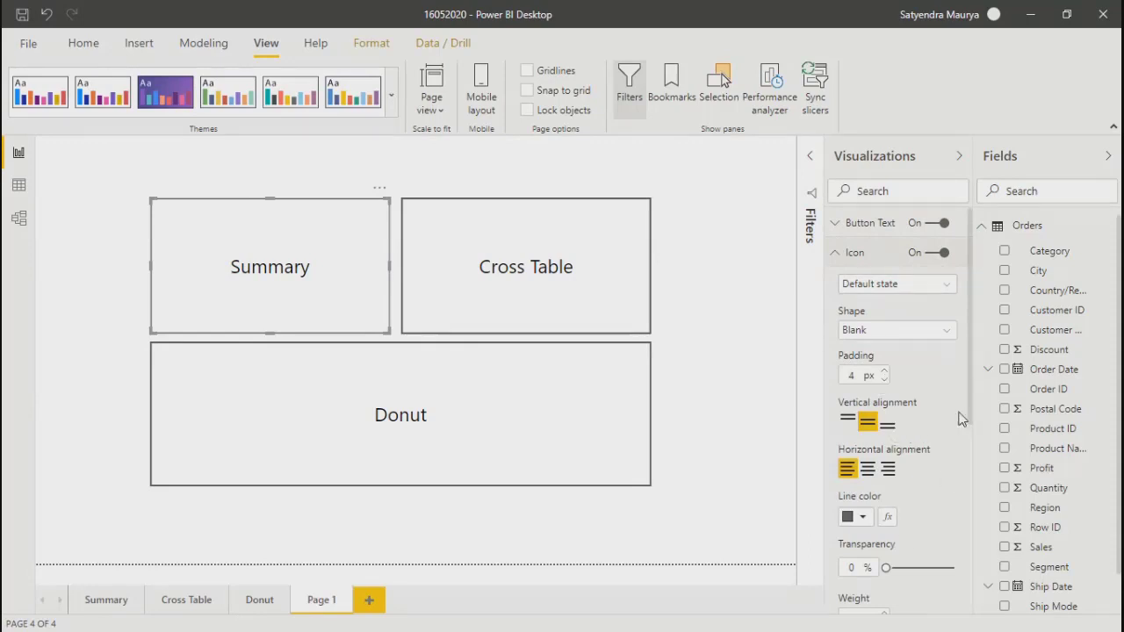
click(900, 332)
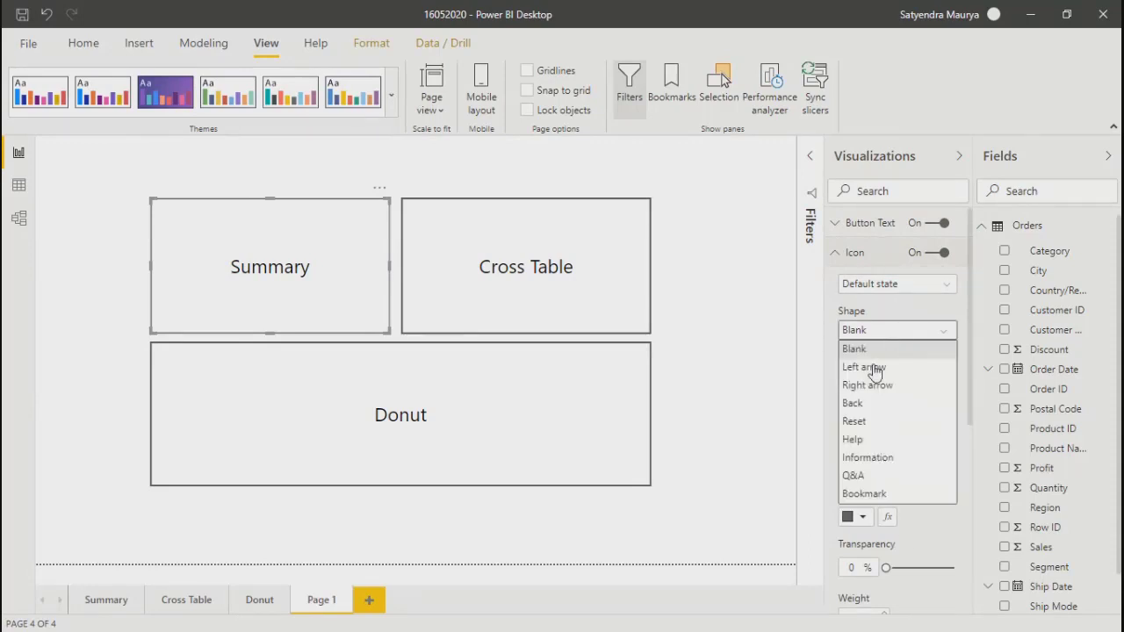
click(871, 369)
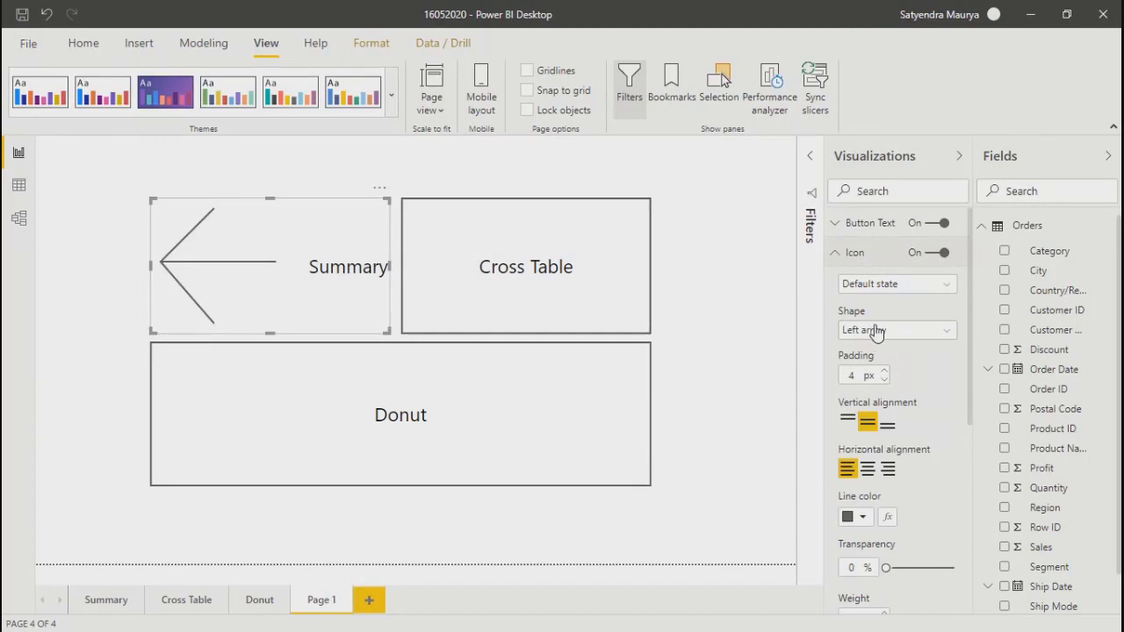
click(871, 337)
click(855, 403)
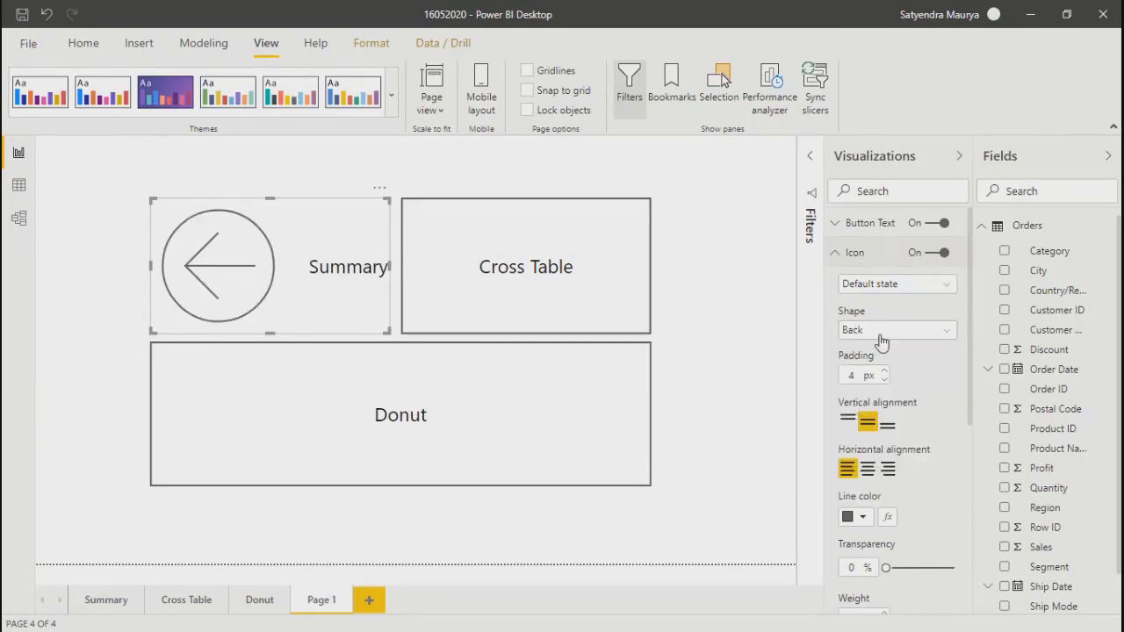
click(881, 342)
click(862, 436)
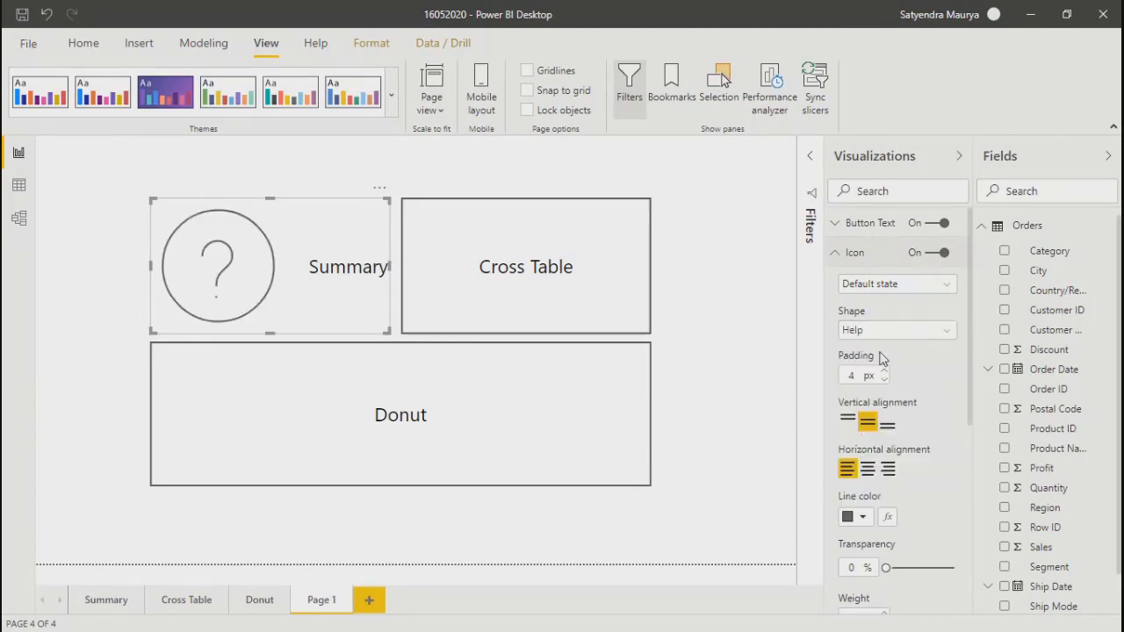
click(881, 332)
click(876, 458)
click(882, 331)
click(868, 494)
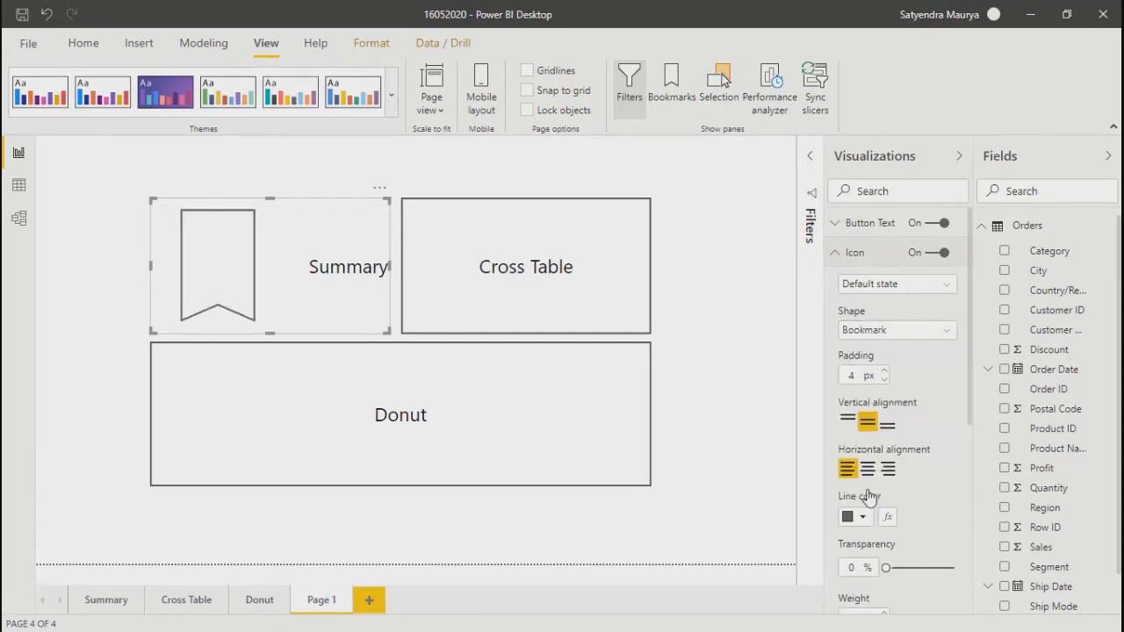
click(865, 339)
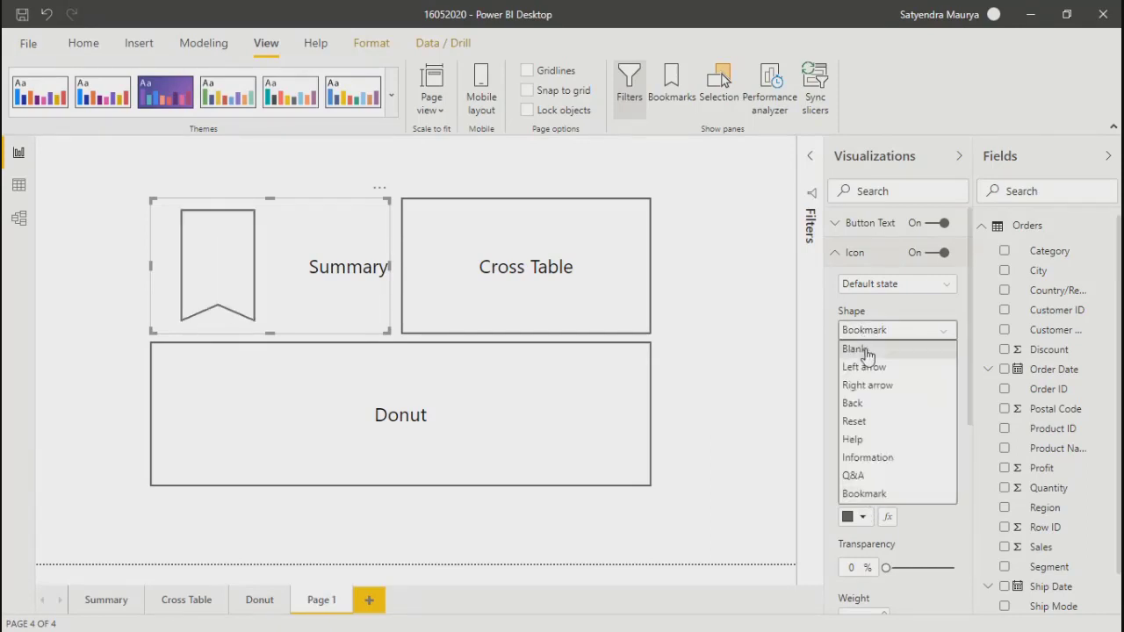
click(858, 350)
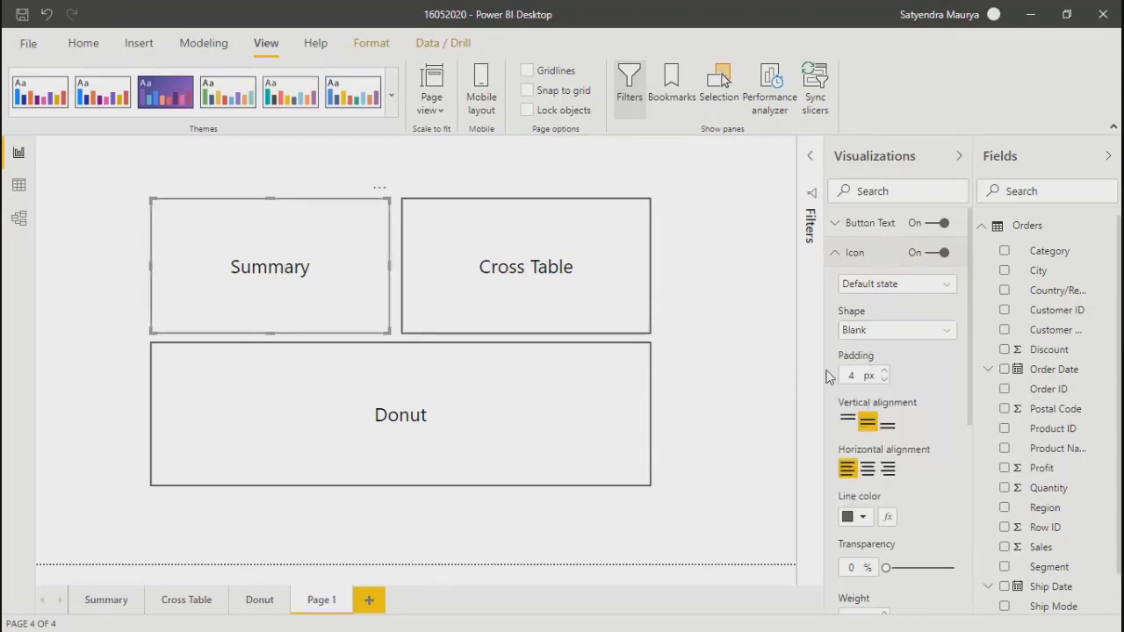
click(93, 273)
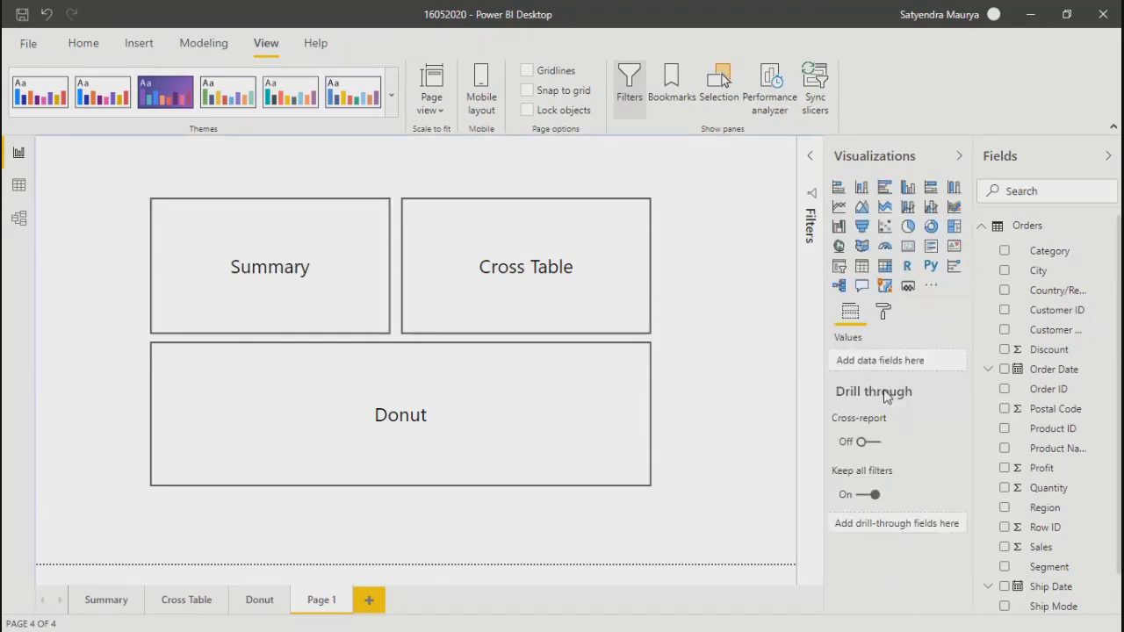
click(168, 284)
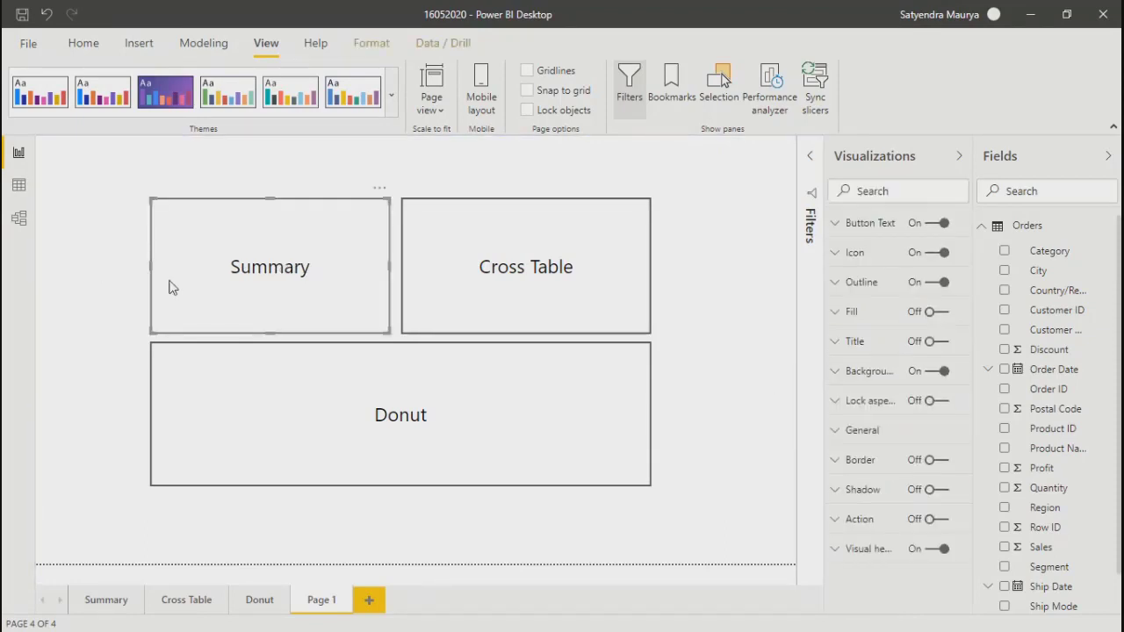
Bring up the Summary button's On hover outline settings and try the hover outline on the Summary, Cross Table and Donut buttons
click(837, 284)
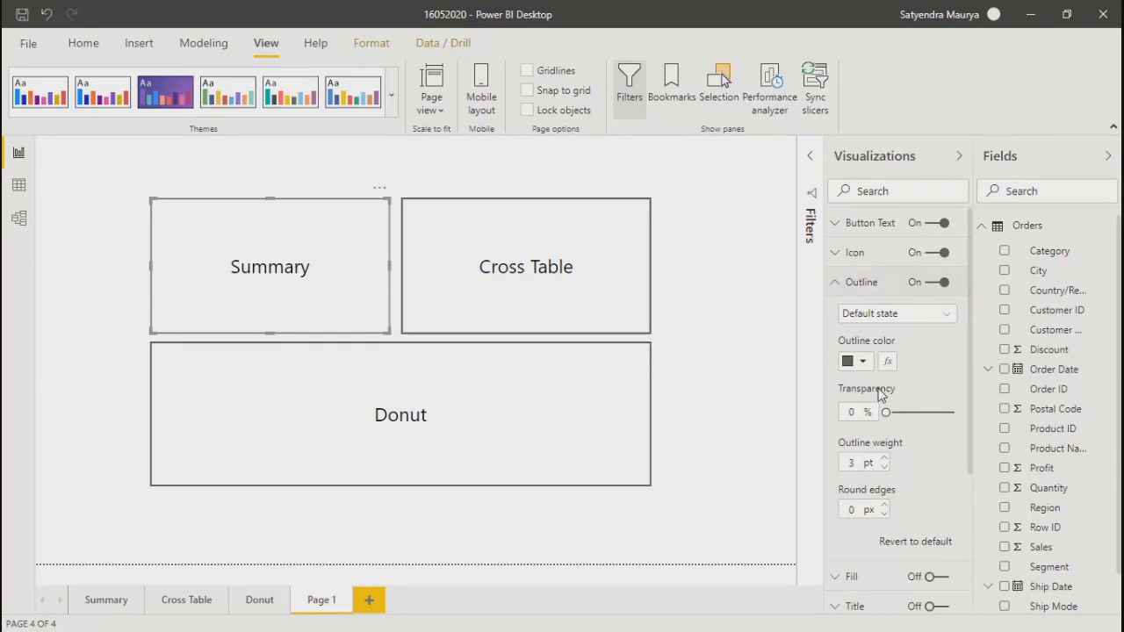
click(896, 313)
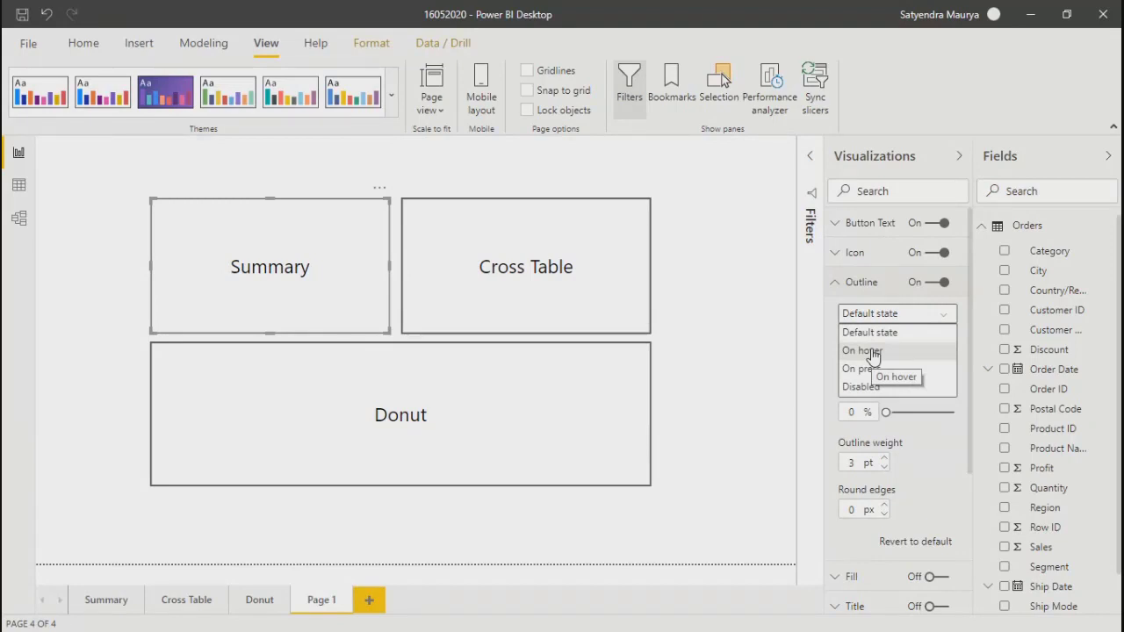
click(872, 352)
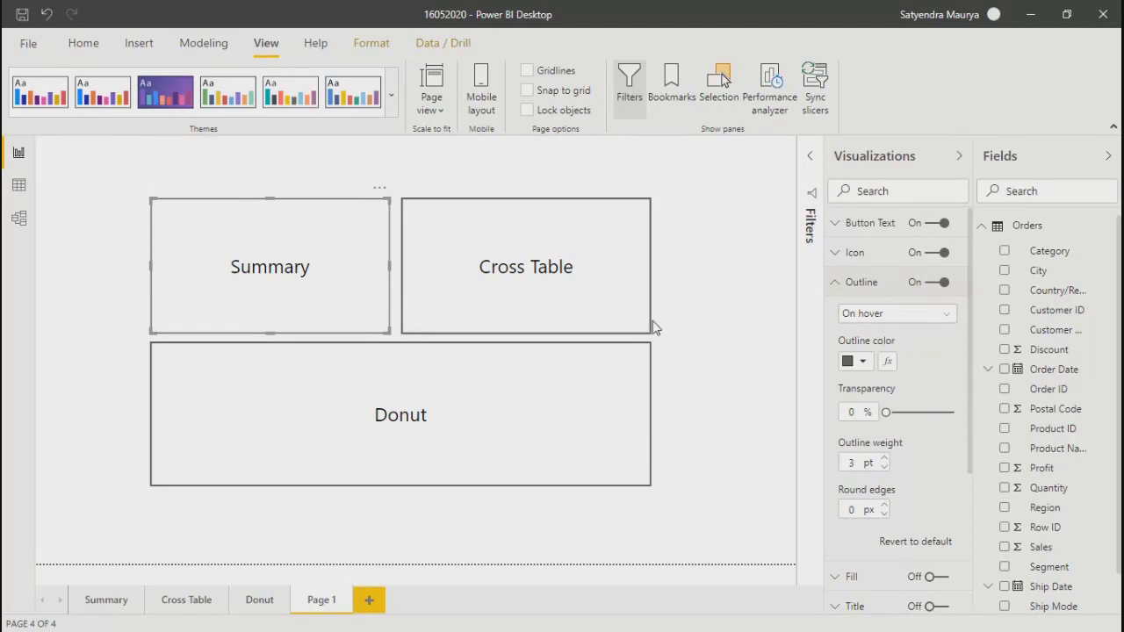
click(88, 301)
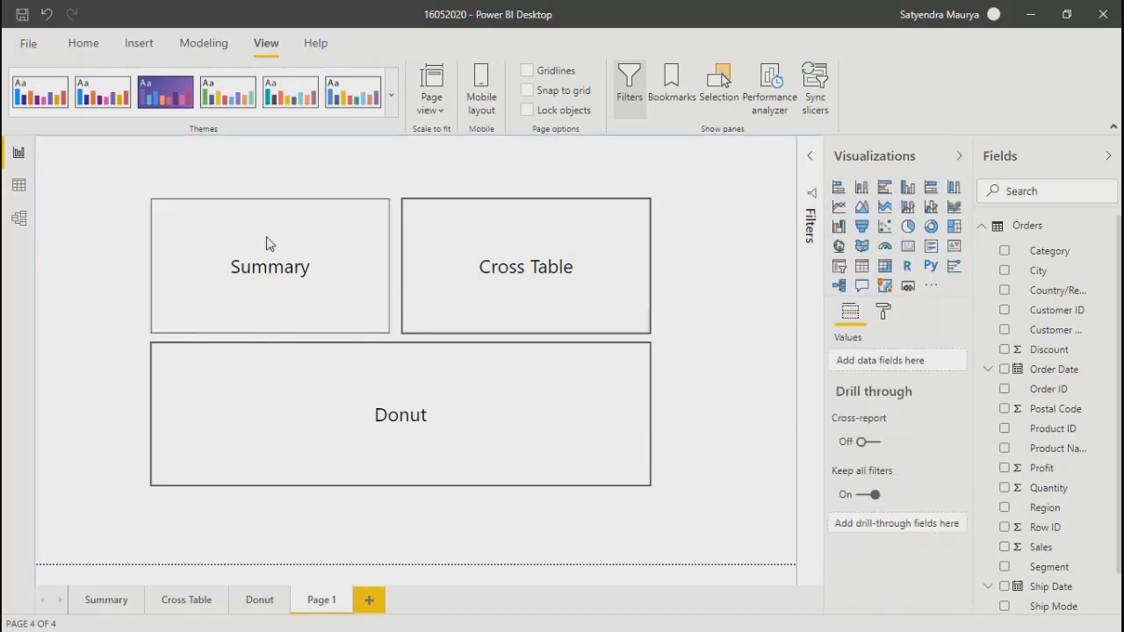
click(268, 243)
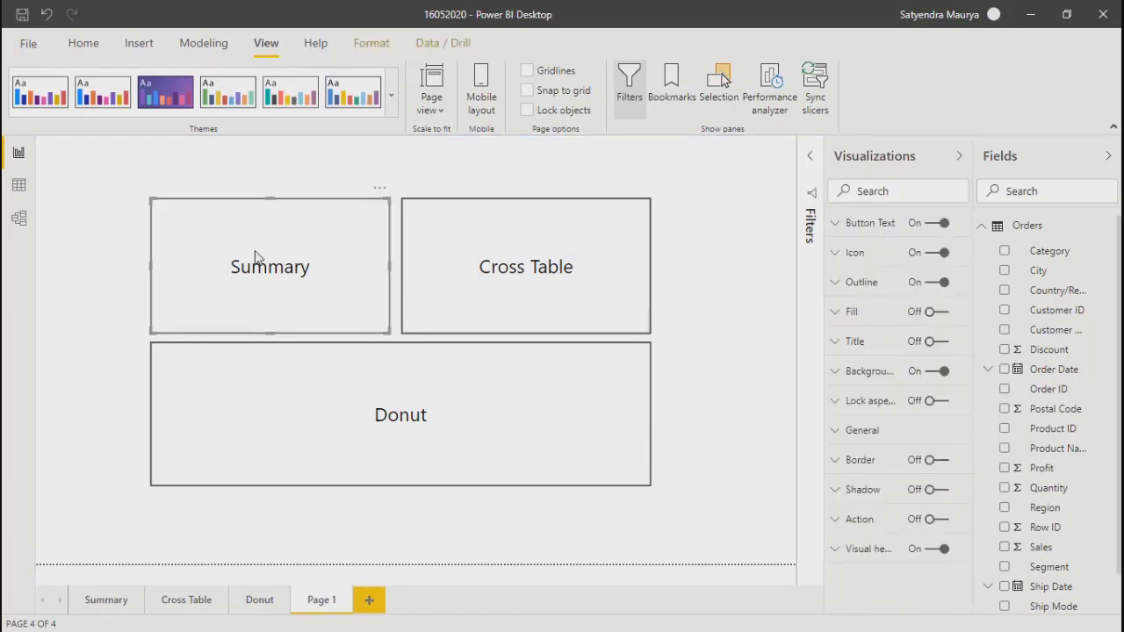
click(469, 248)
click(499, 442)
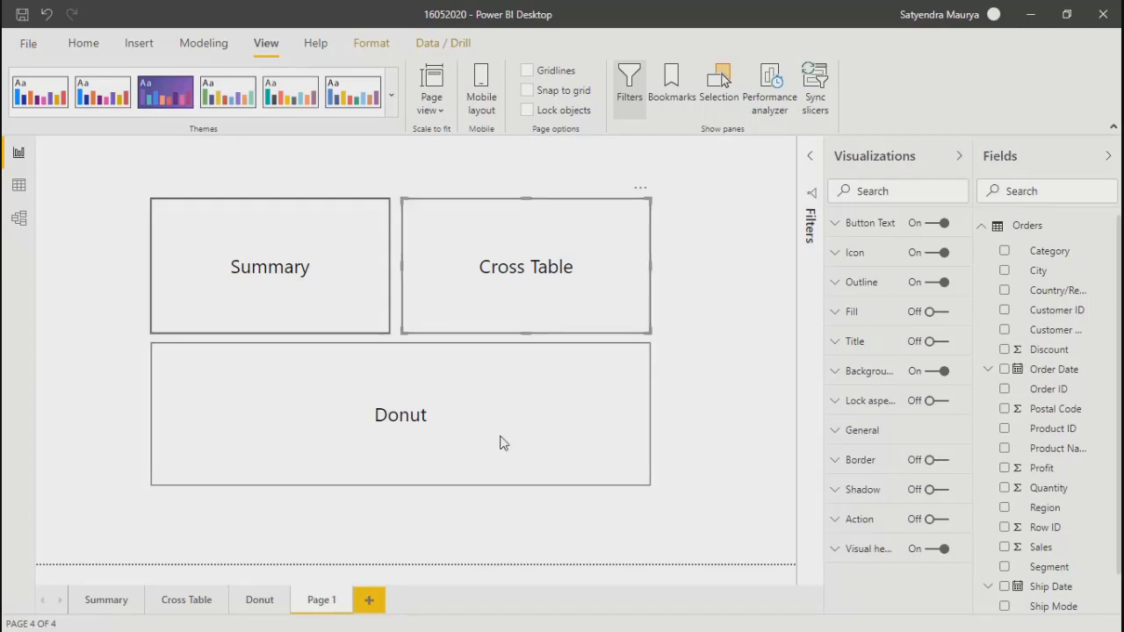
Set the Summary button's On hover outline color to #12239E, Theme color 2, and try it on the canvas
click(292, 316)
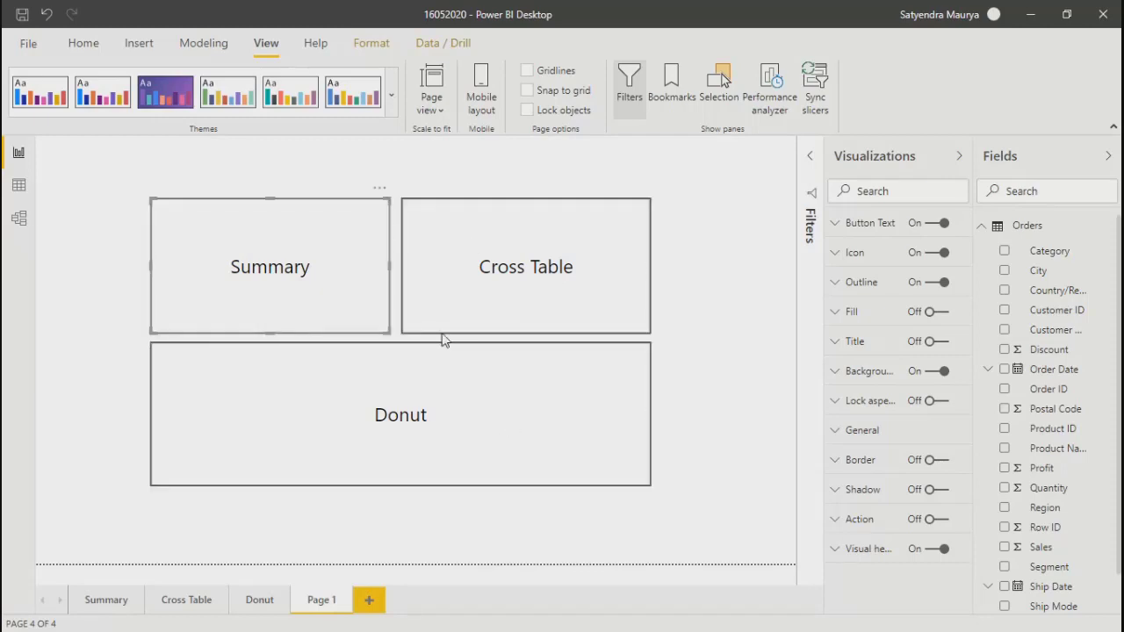
click(841, 284)
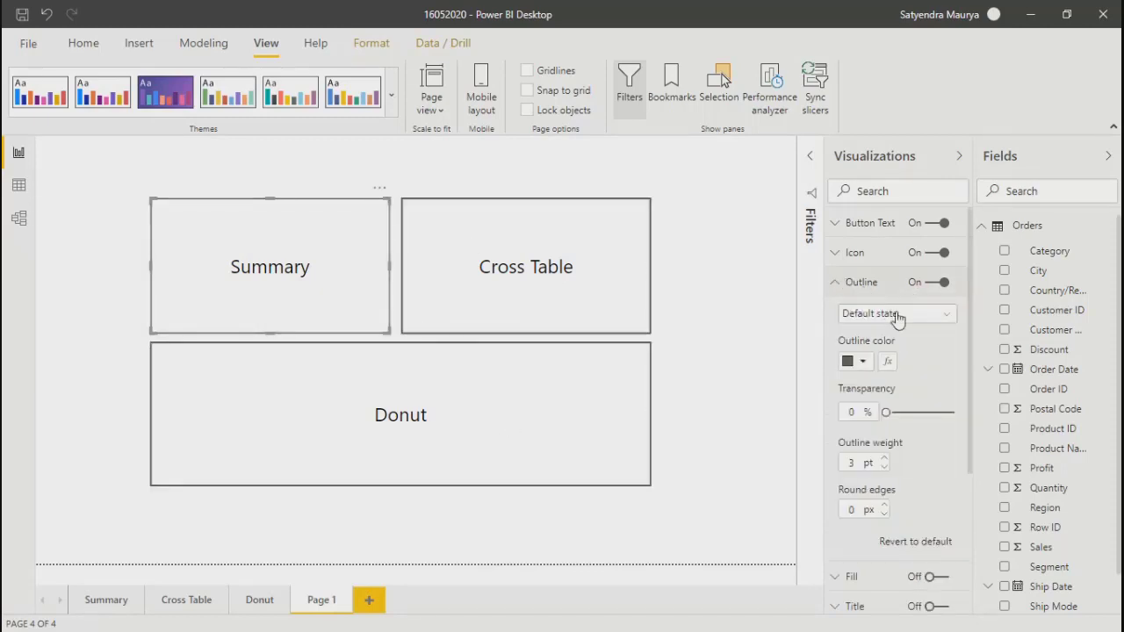
click(910, 316)
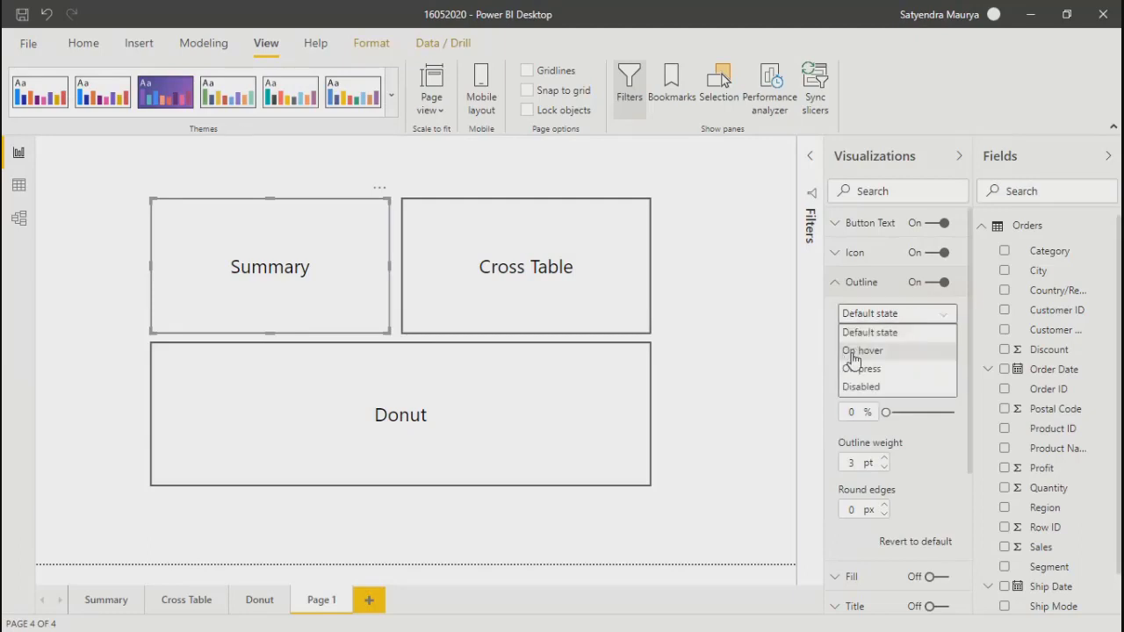
click(862, 350)
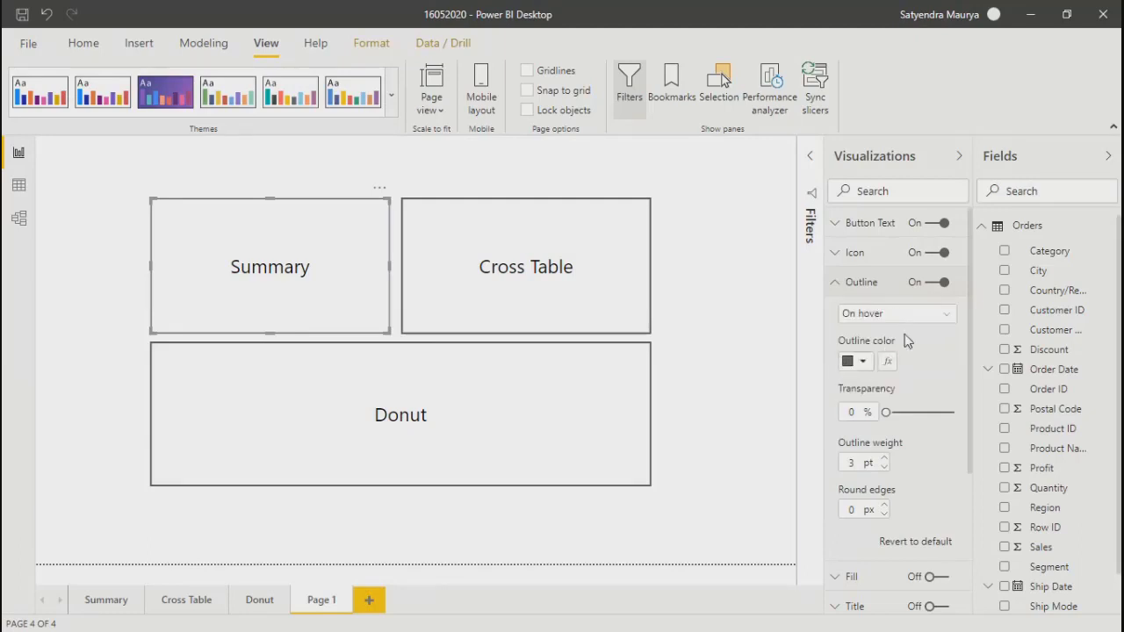
click(864, 362)
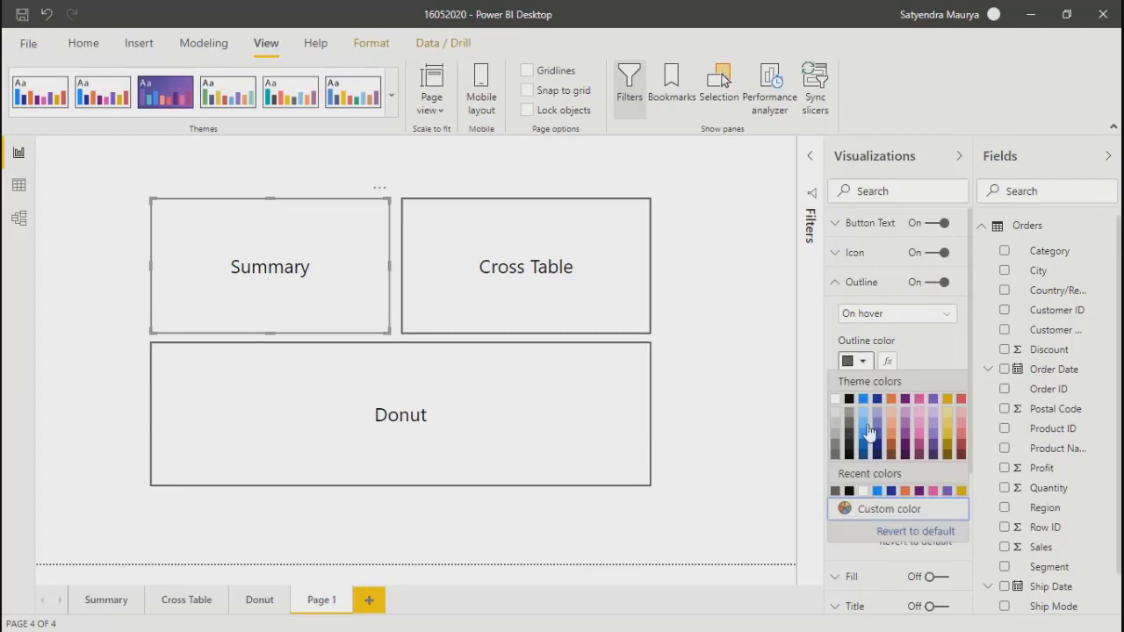
click(876, 399)
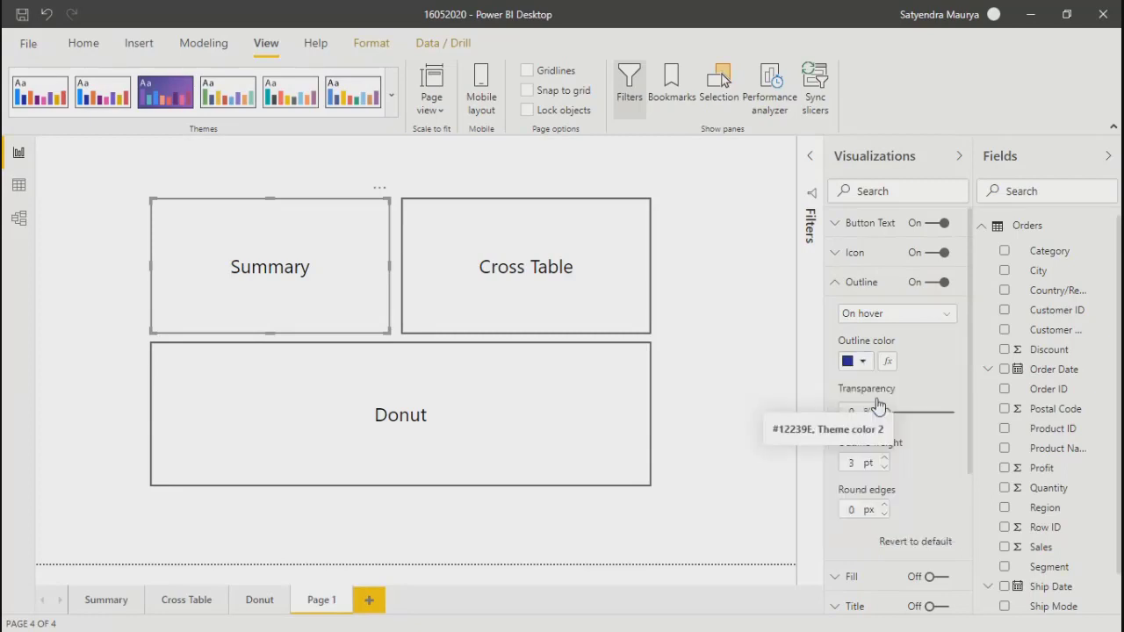
click(736, 344)
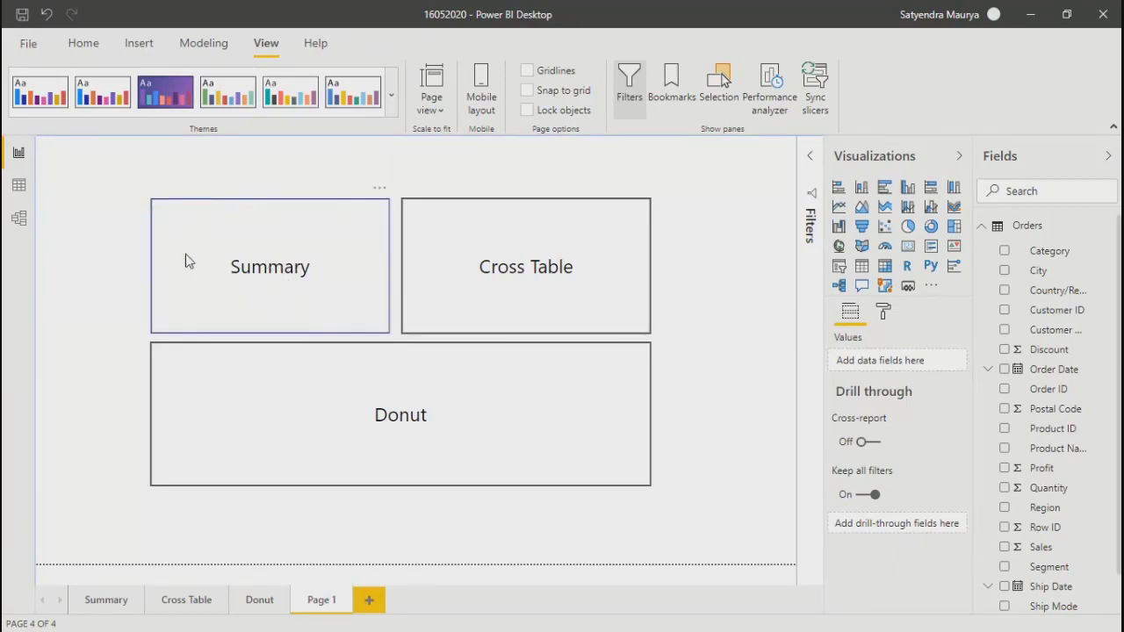
click(292, 253)
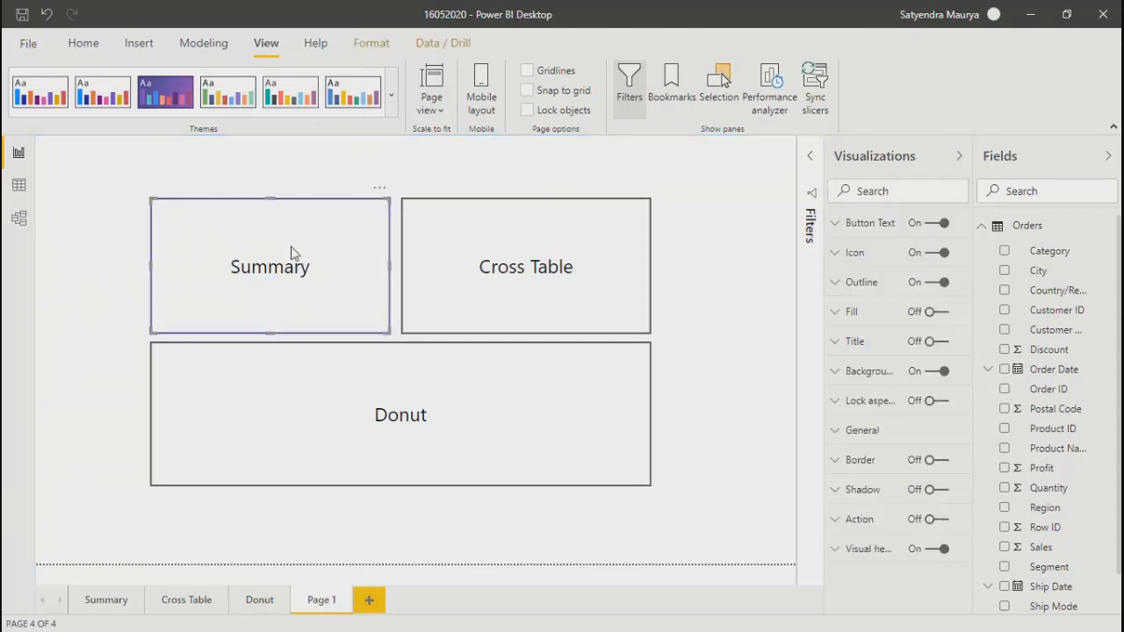
click(689, 293)
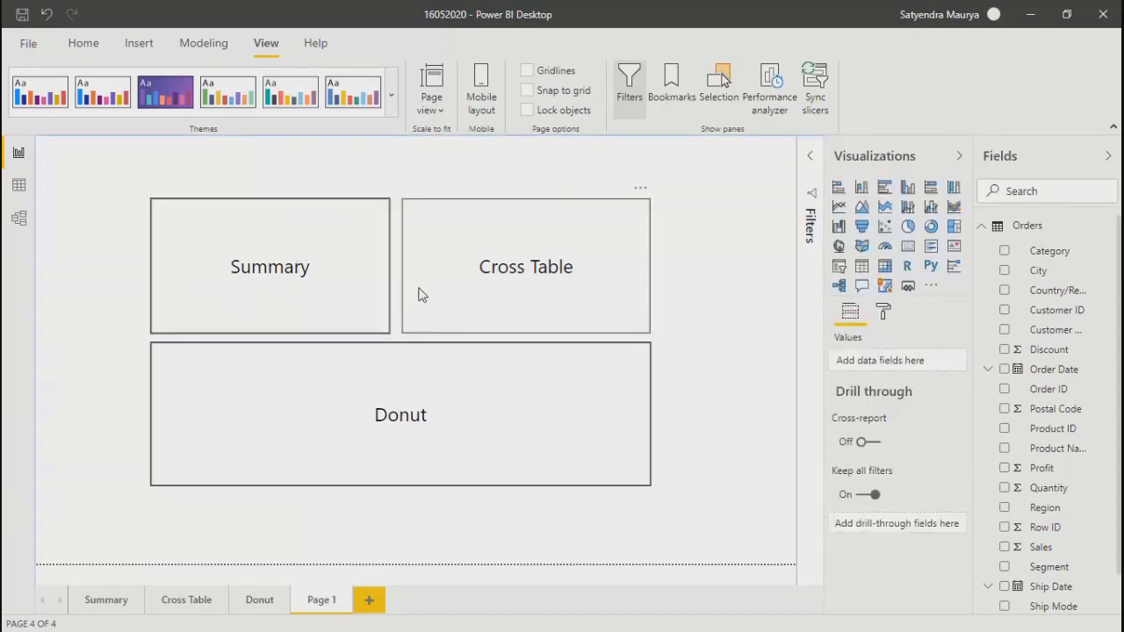
Set the Cross Table button's On hover outline color to the same dark blue as the Summary button
click(528, 287)
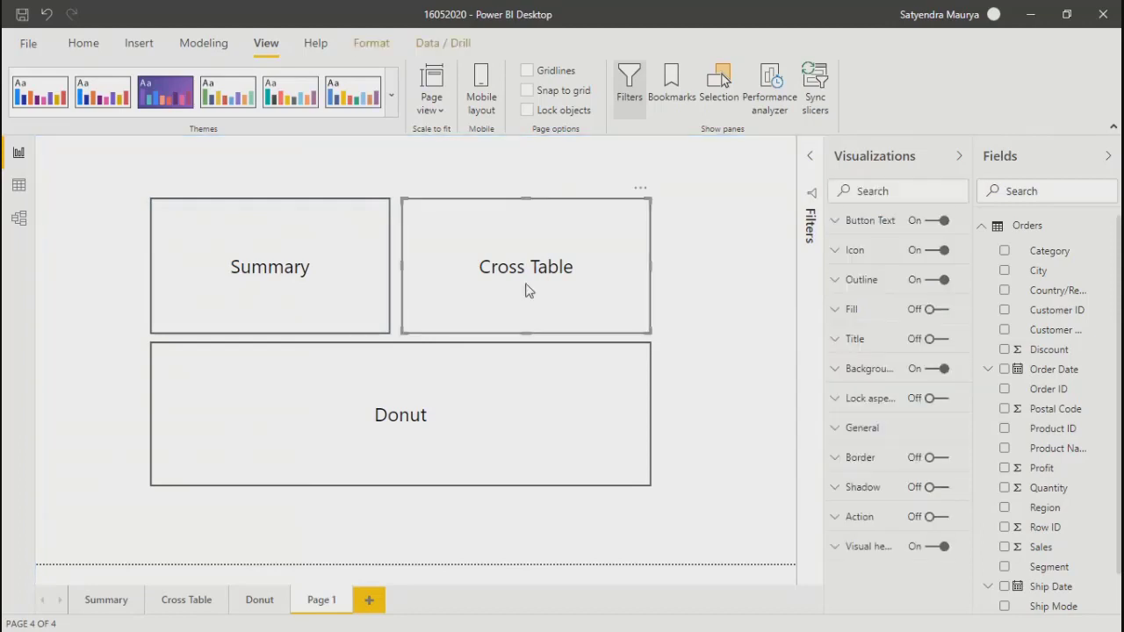
click(836, 282)
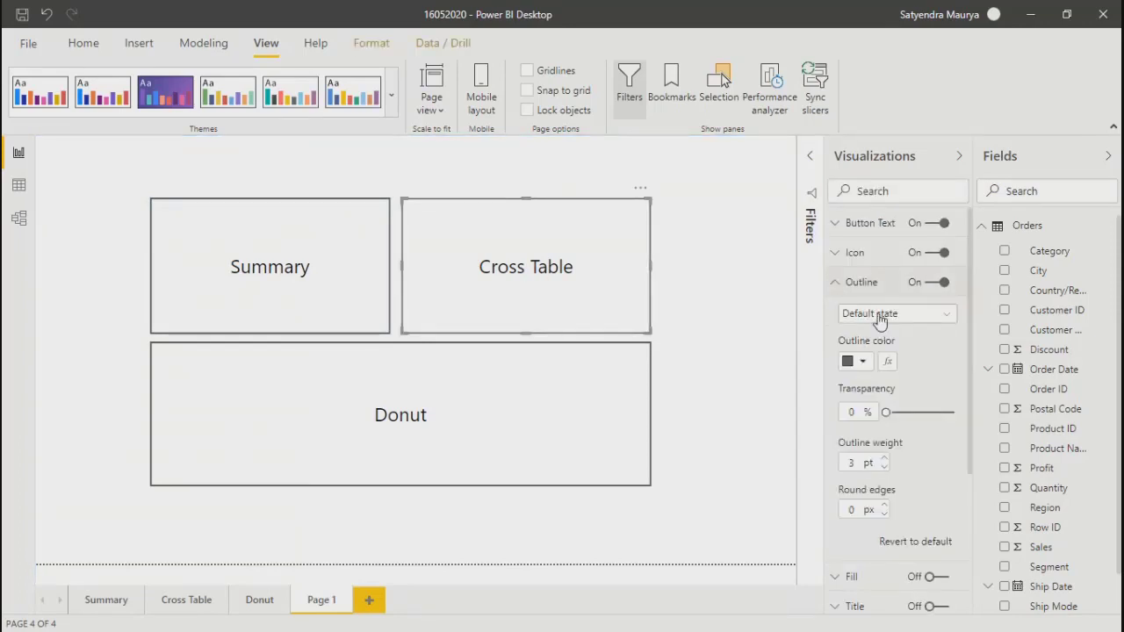
click(879, 319)
click(868, 349)
click(859, 365)
click(880, 408)
click(834, 282)
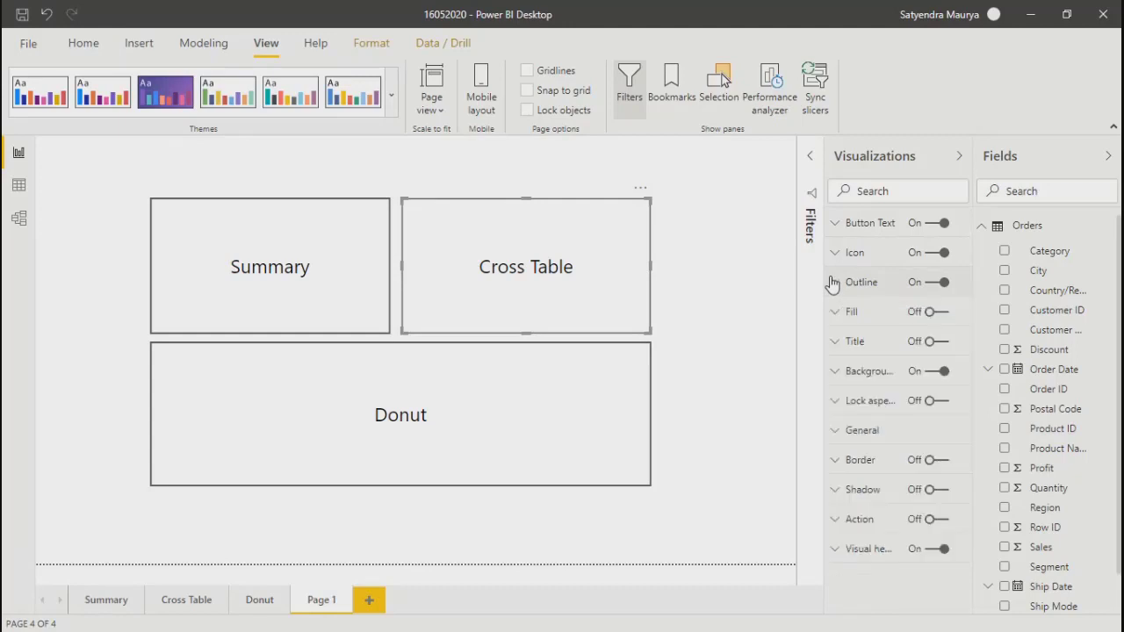
Turn on the fill of the Cross Table button
click(836, 316)
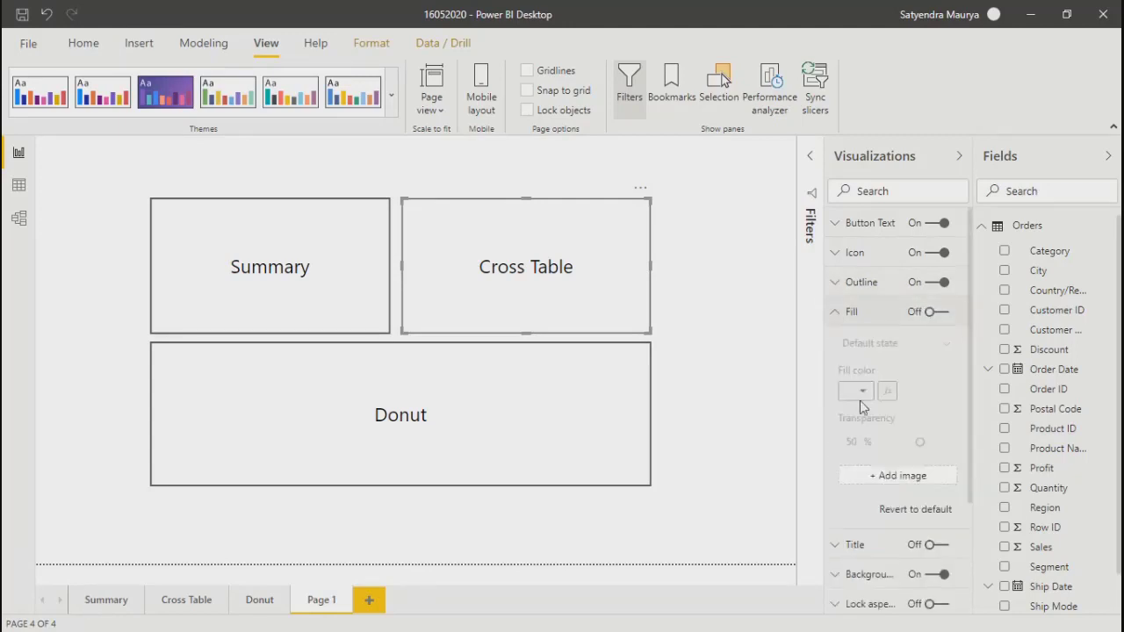
click(945, 316)
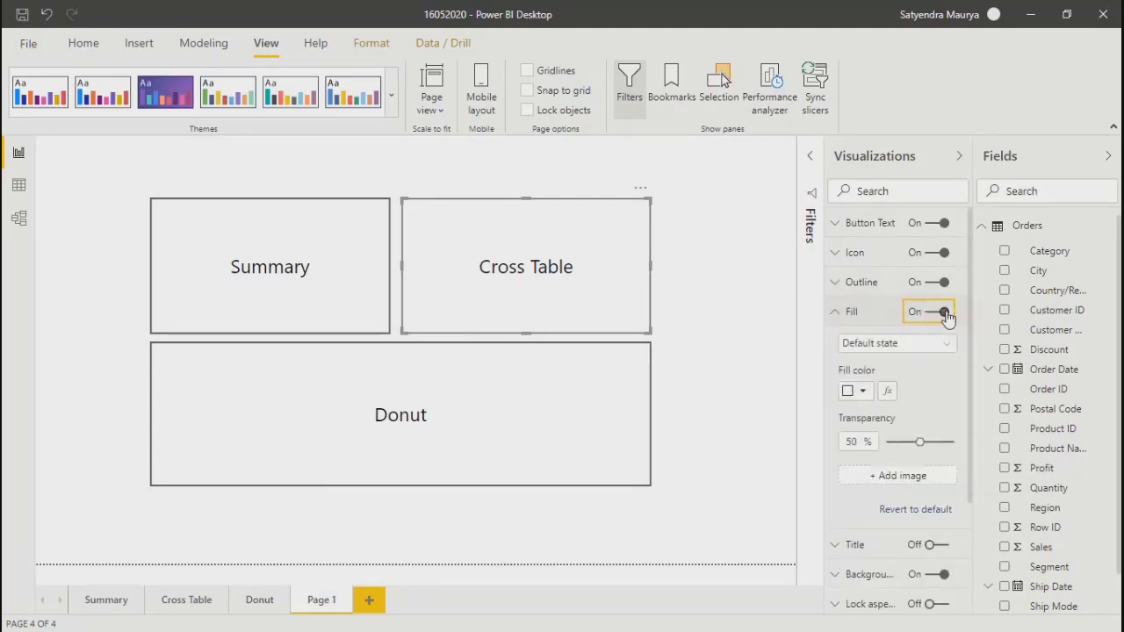
click(945, 316)
click(947, 316)
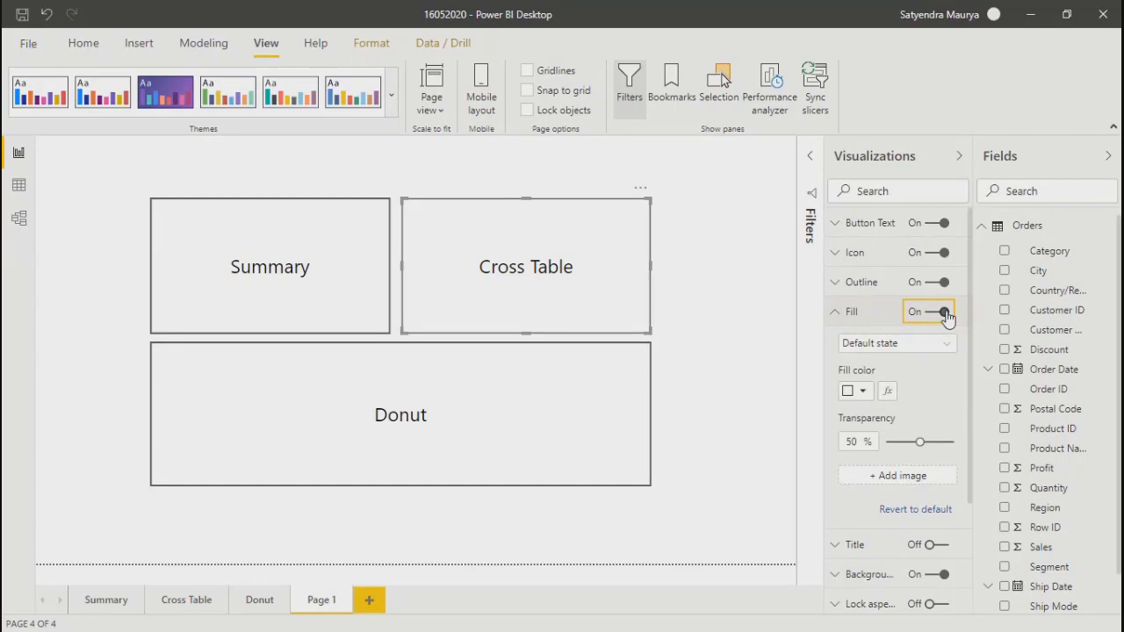
Set the Cross Table button's On press fill color to the purple theme color and try it on the canvas
click(869, 347)
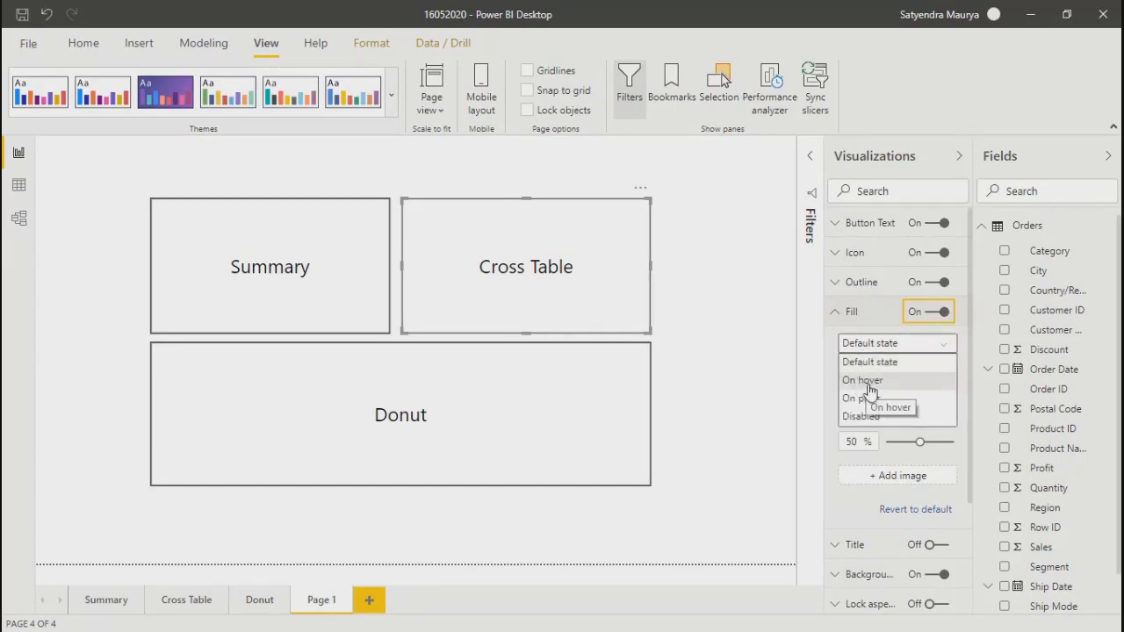
click(865, 381)
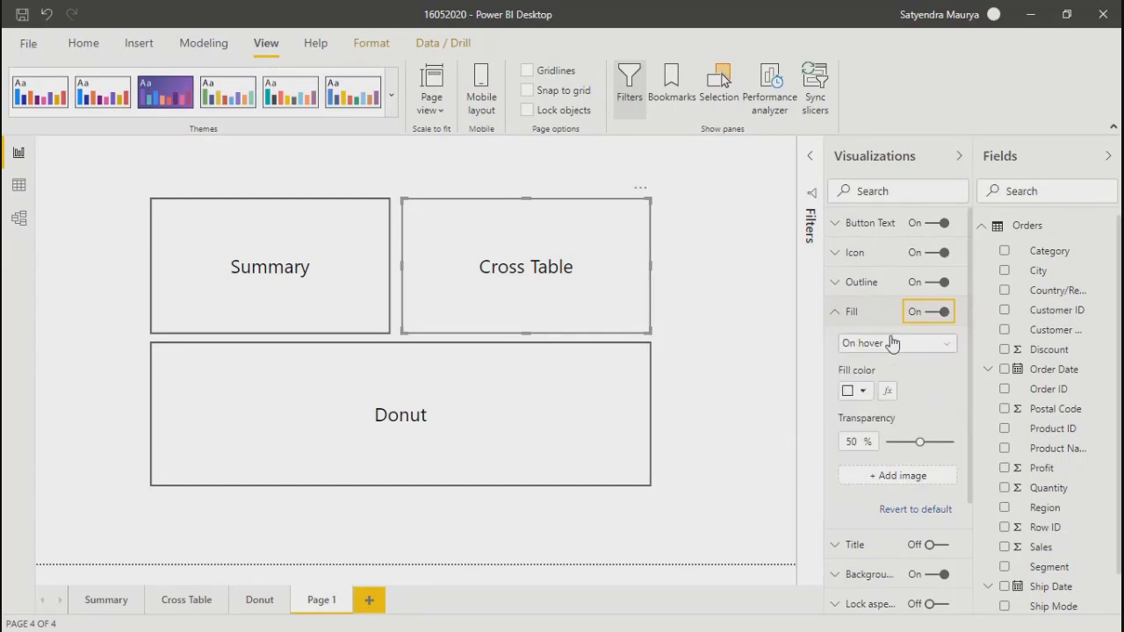
click(886, 343)
click(857, 400)
click(858, 394)
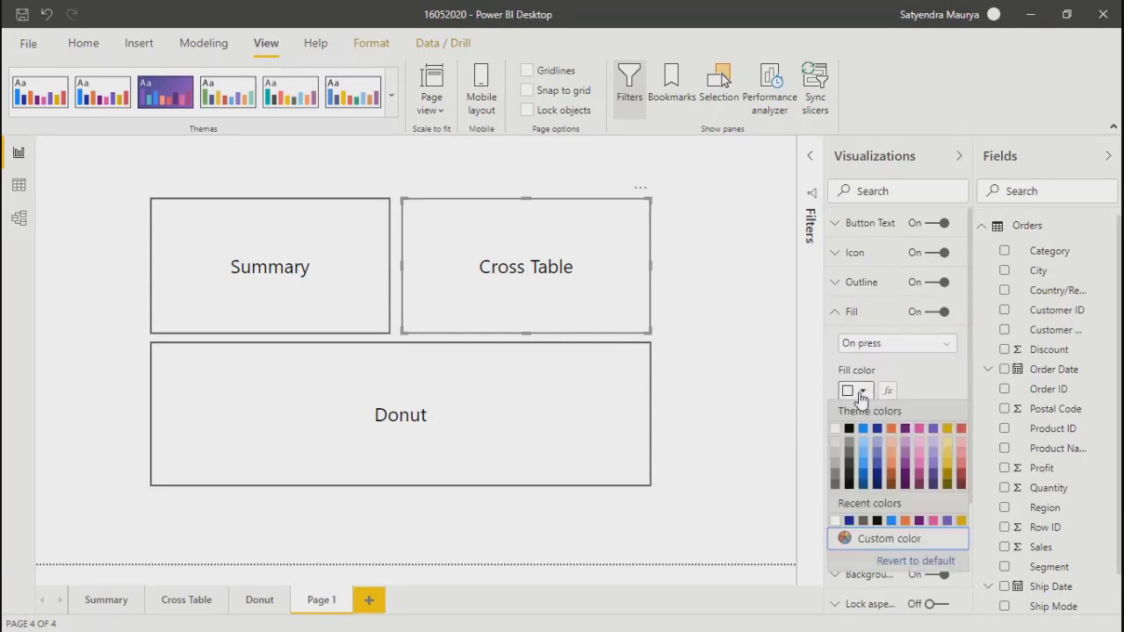
click(933, 429)
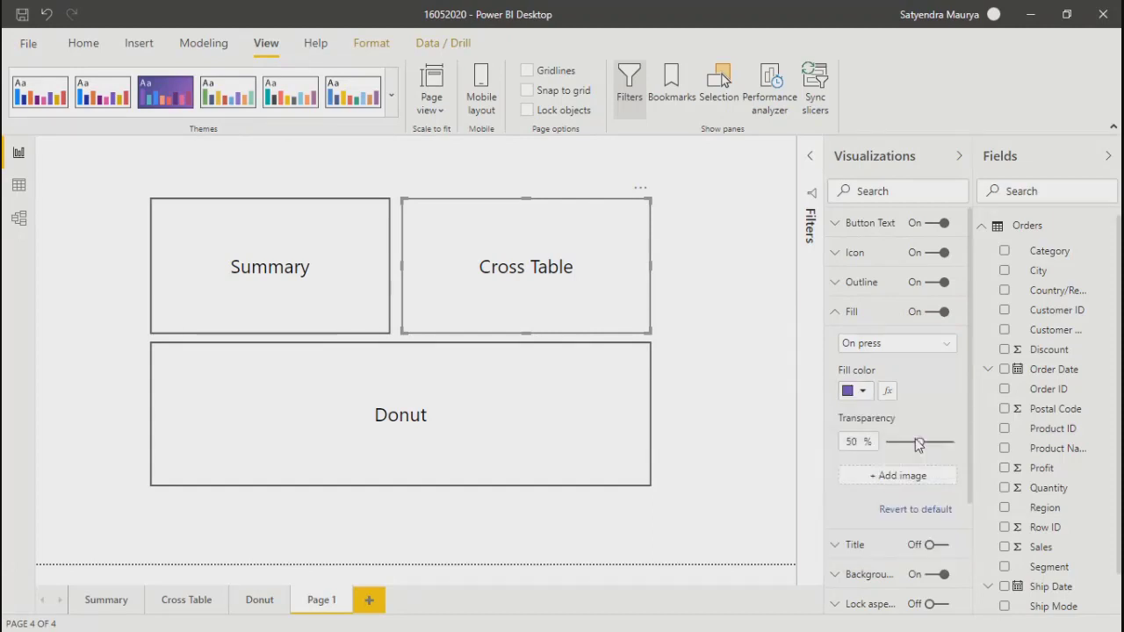
click(753, 384)
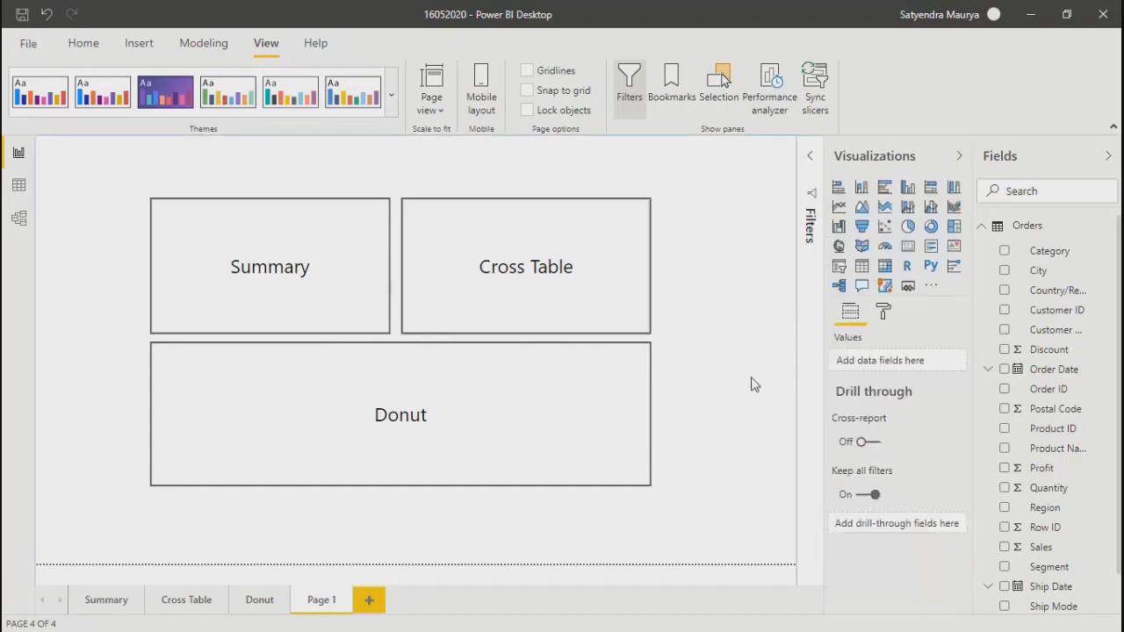
click(508, 295)
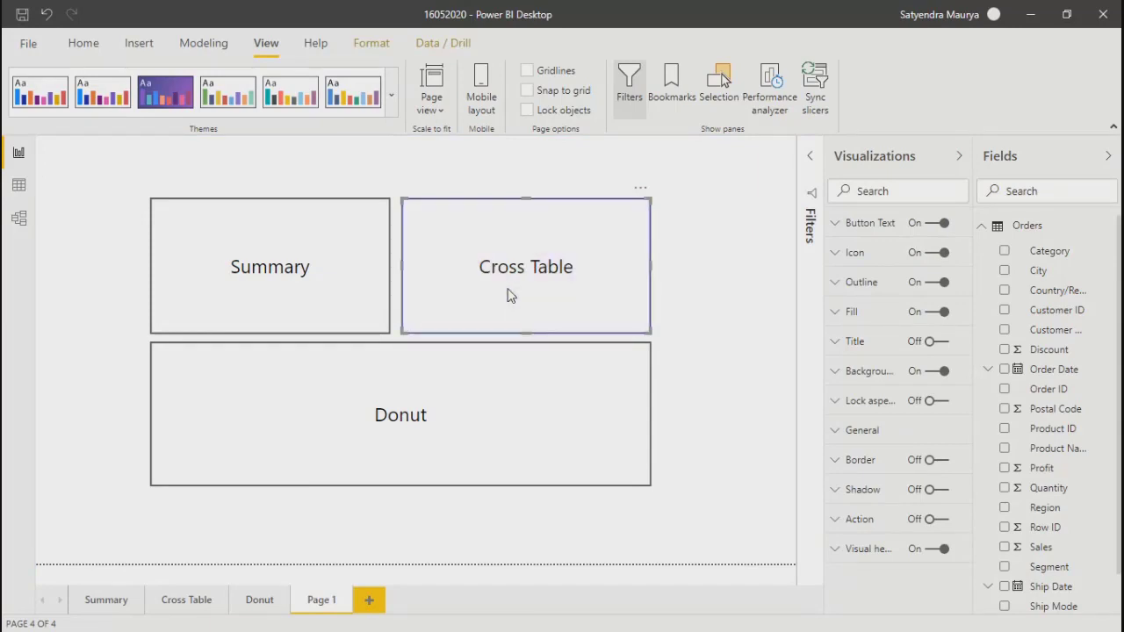
Turn on the Summary button's fill and set its On press fill color to the purple theme color
click(224, 253)
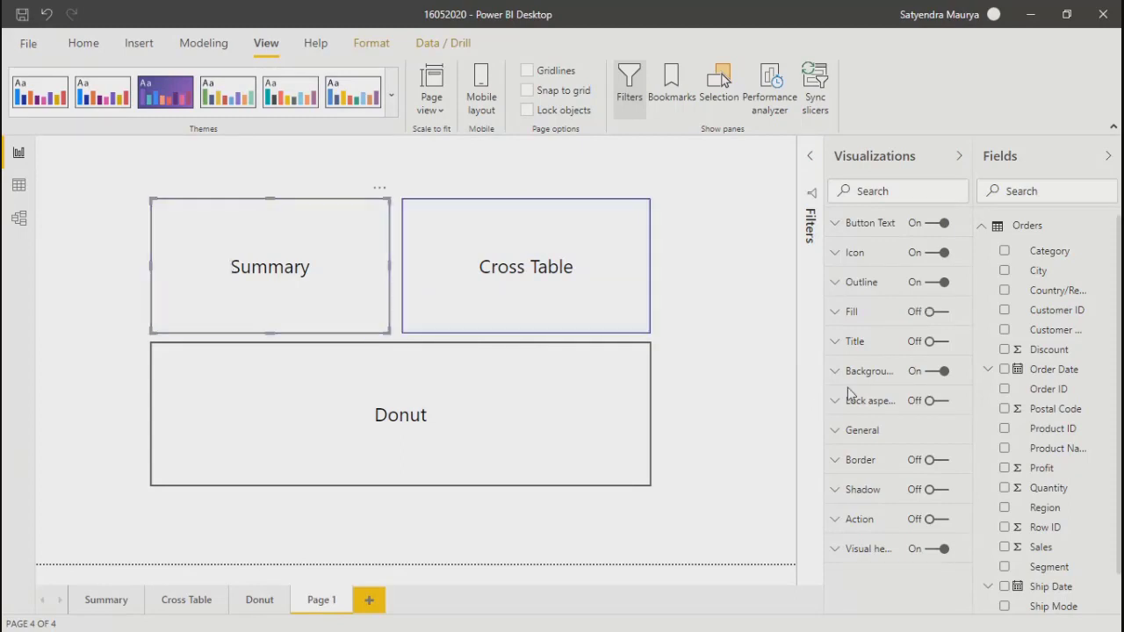
click(835, 318)
click(939, 313)
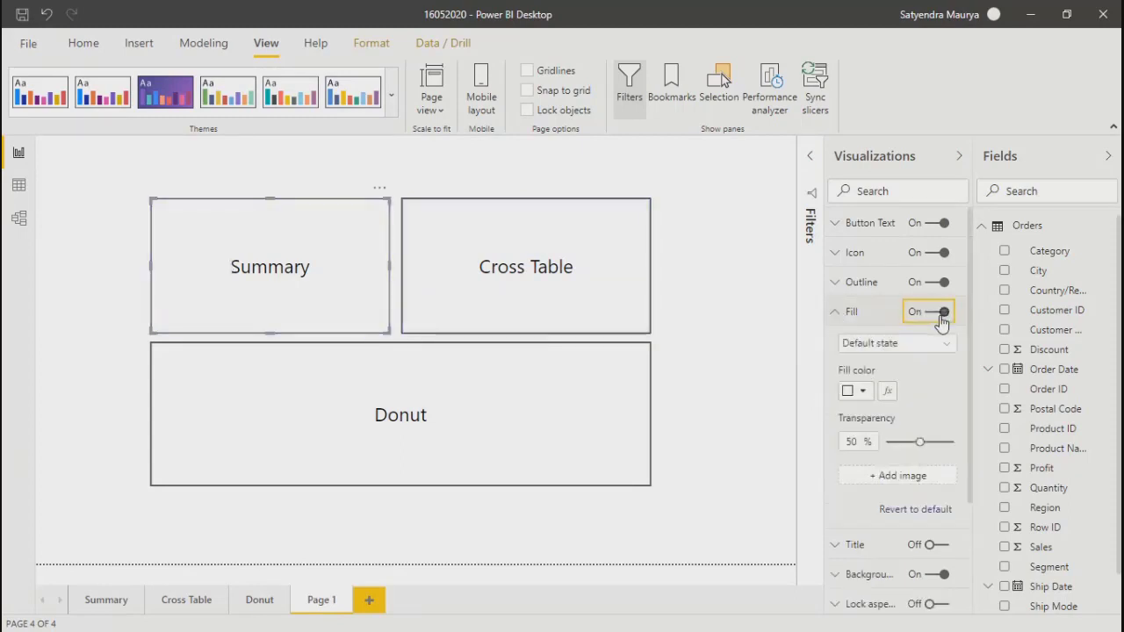
click(860, 345)
click(856, 380)
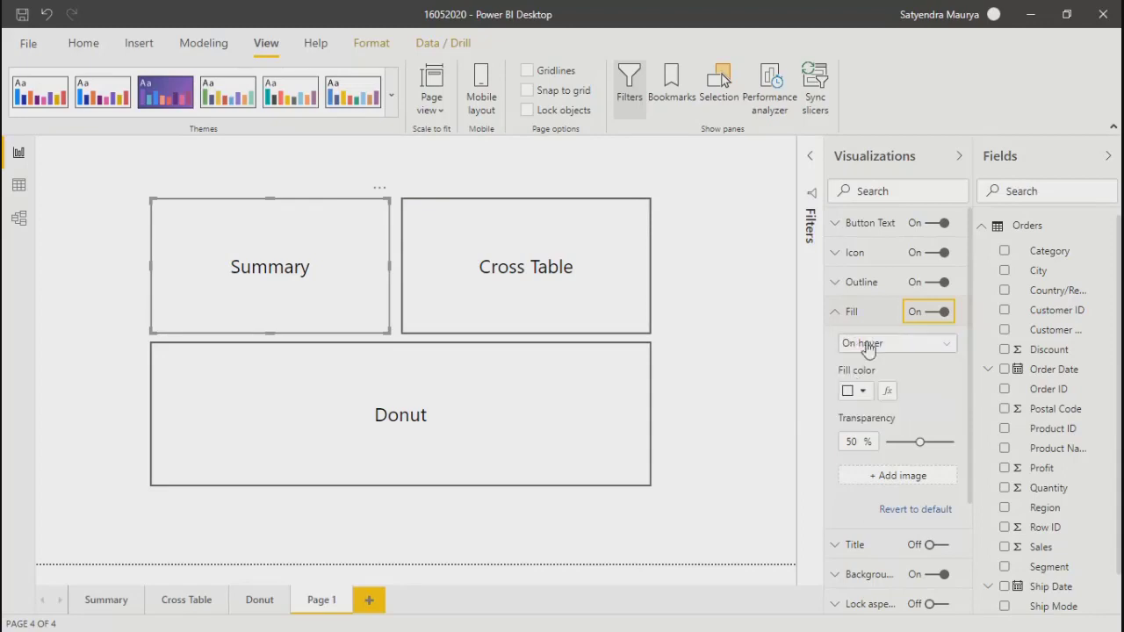
click(867, 345)
click(857, 398)
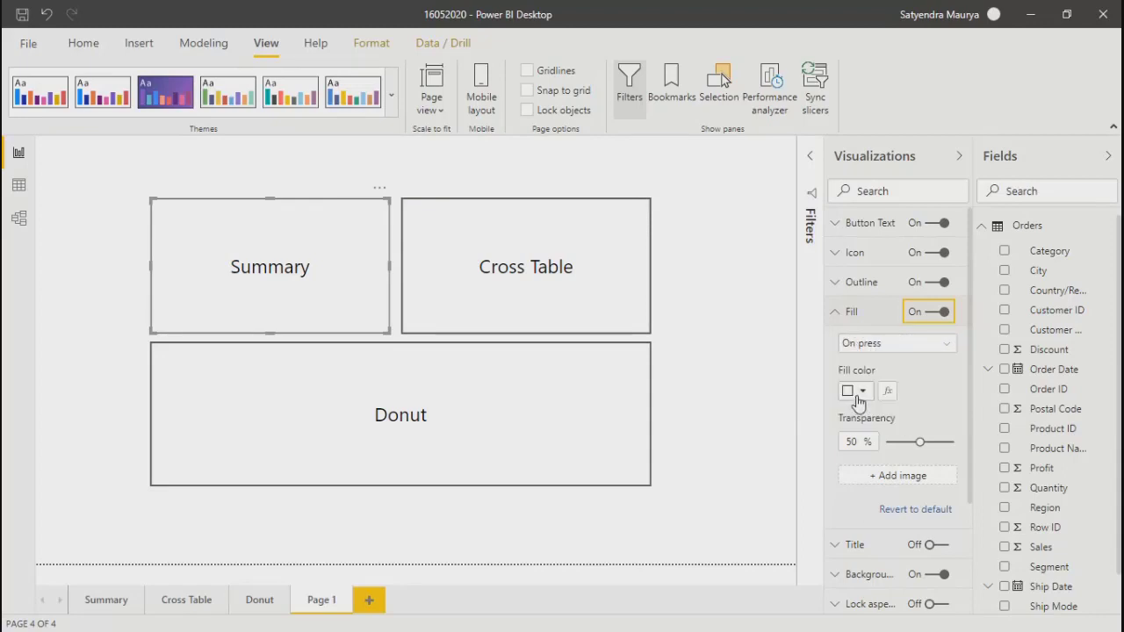
click(857, 393)
click(929, 432)
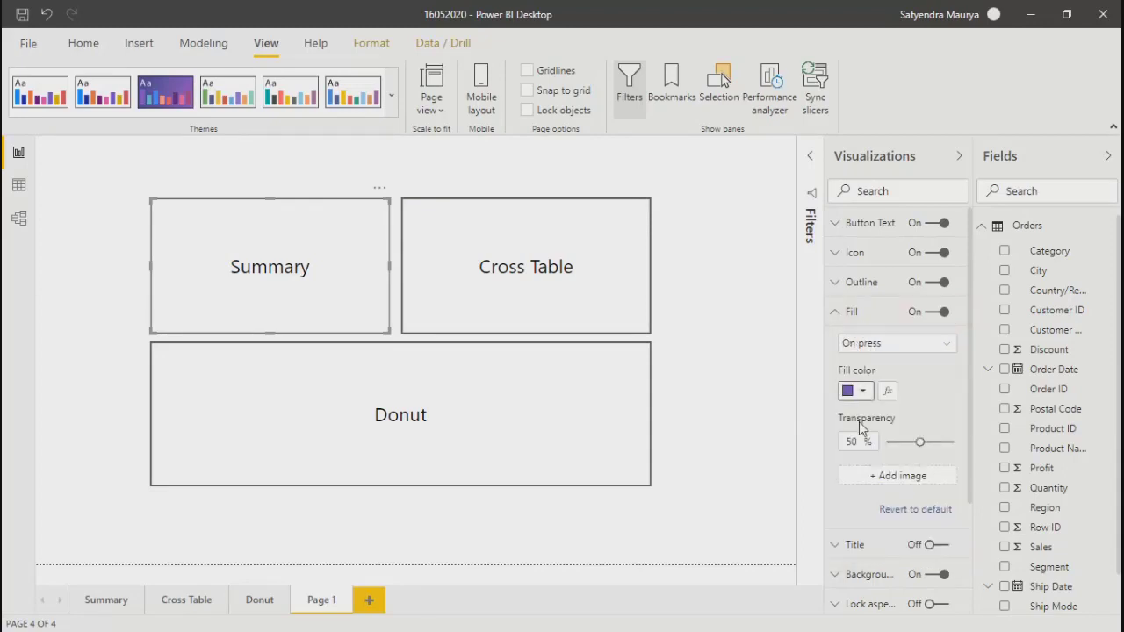
Test the hover outline and press fill on the Summary and Cross Table buttons
click(748, 406)
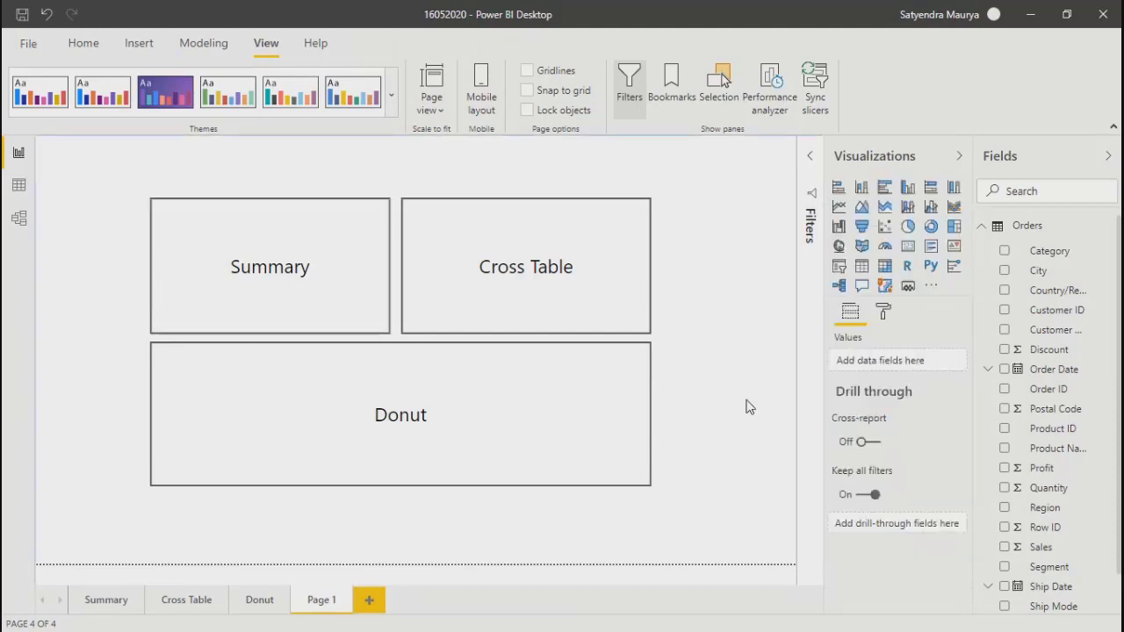
click(304, 247)
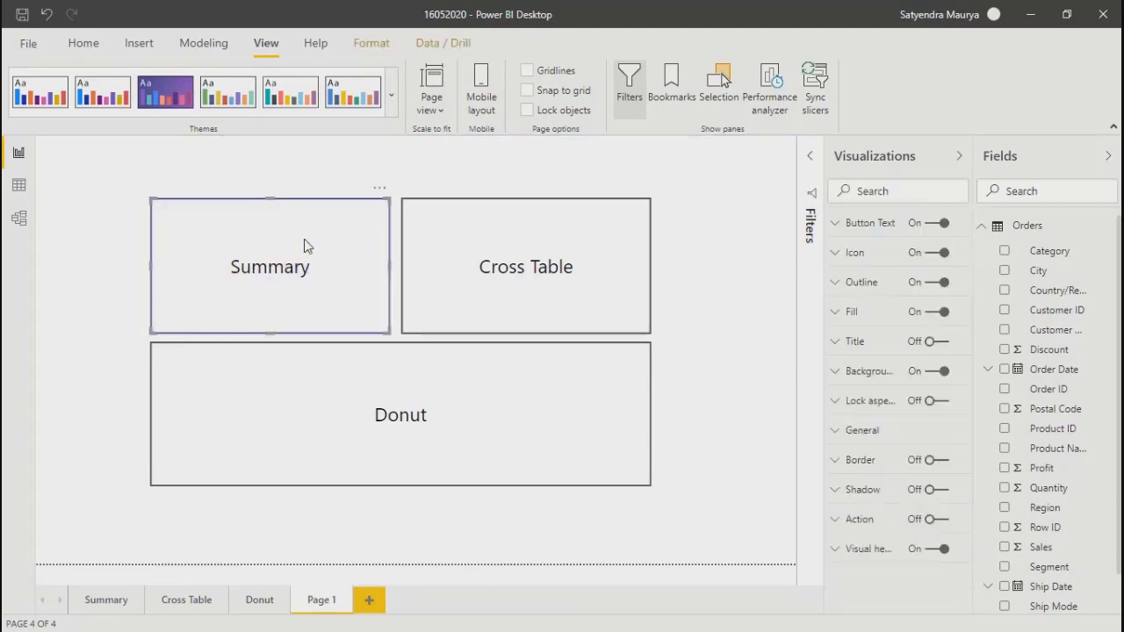
click(440, 254)
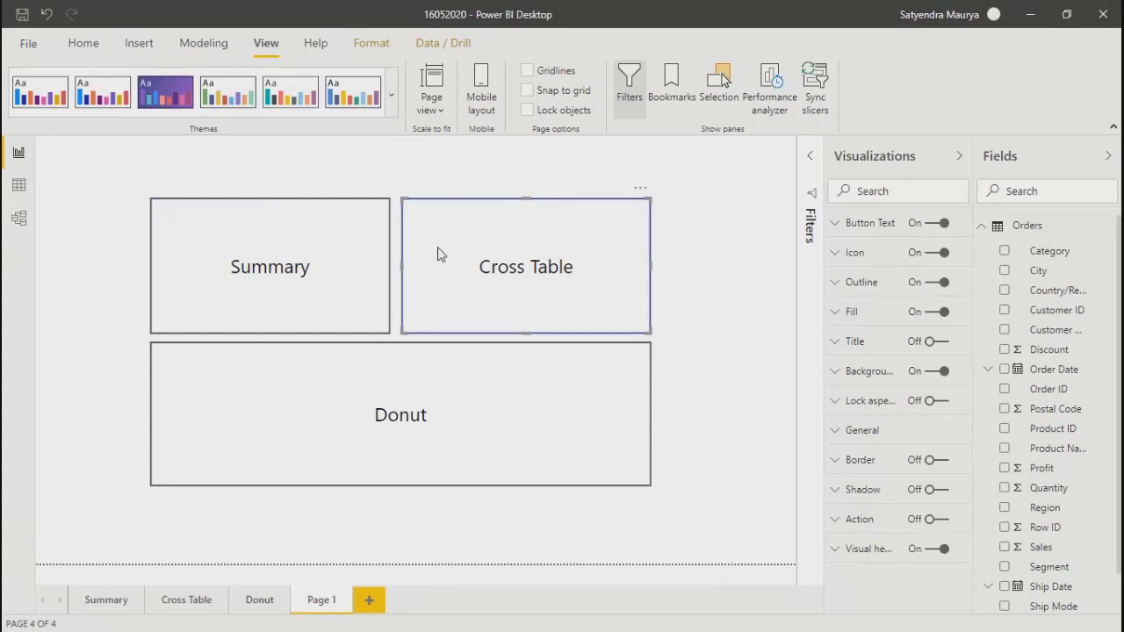
click(717, 267)
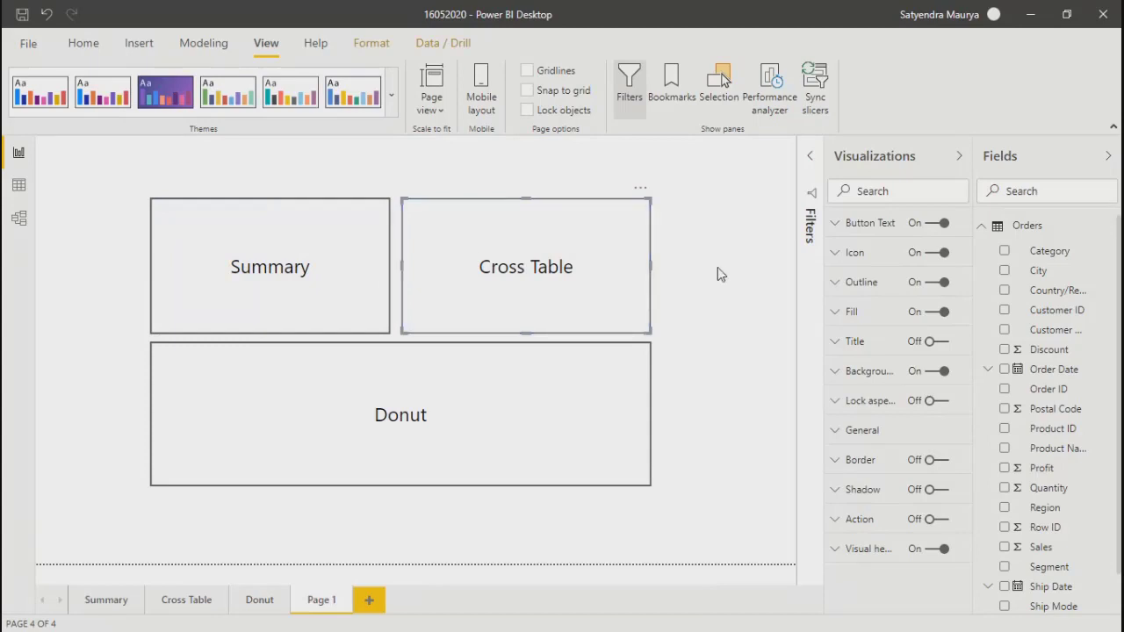
click(586, 271)
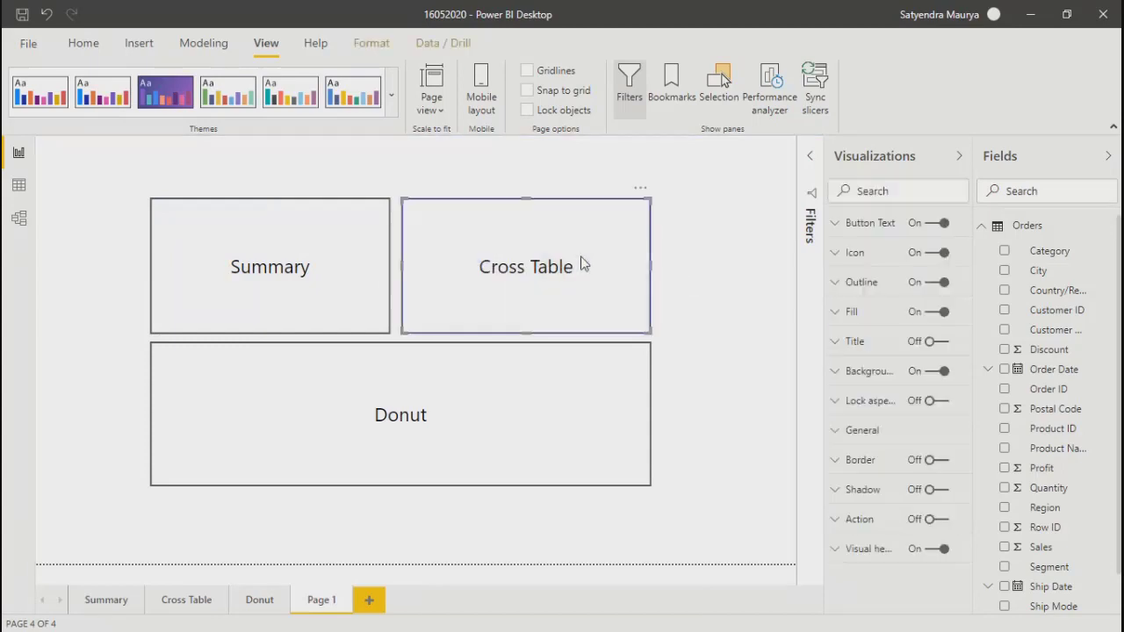
Set the Donut button's background to the orange theme color with 87% transparency
click(505, 439)
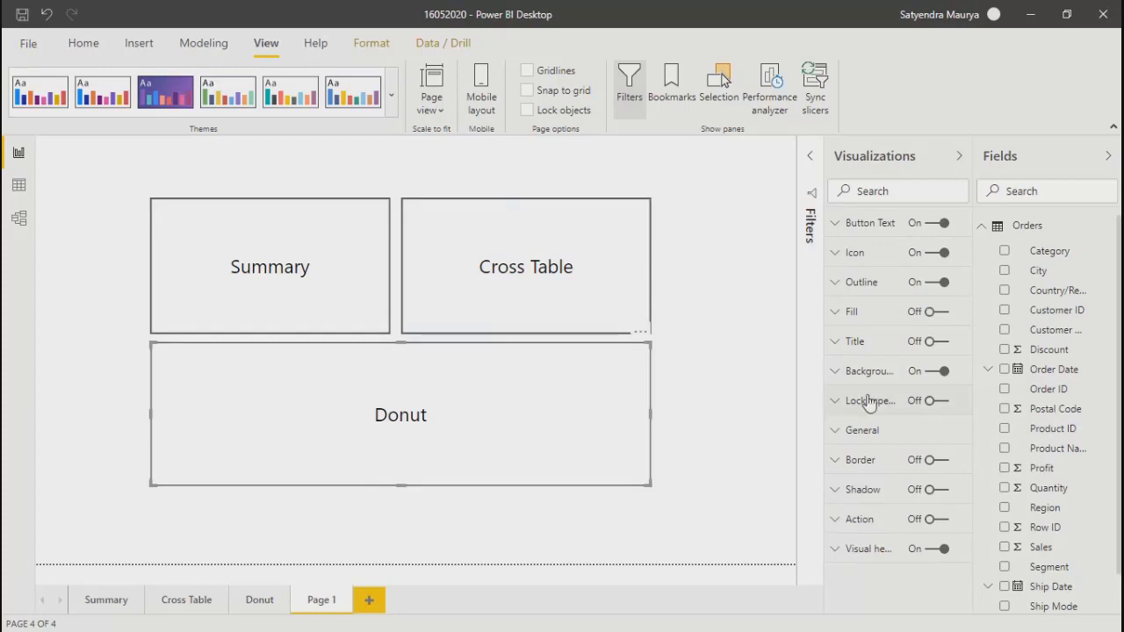
click(835, 373)
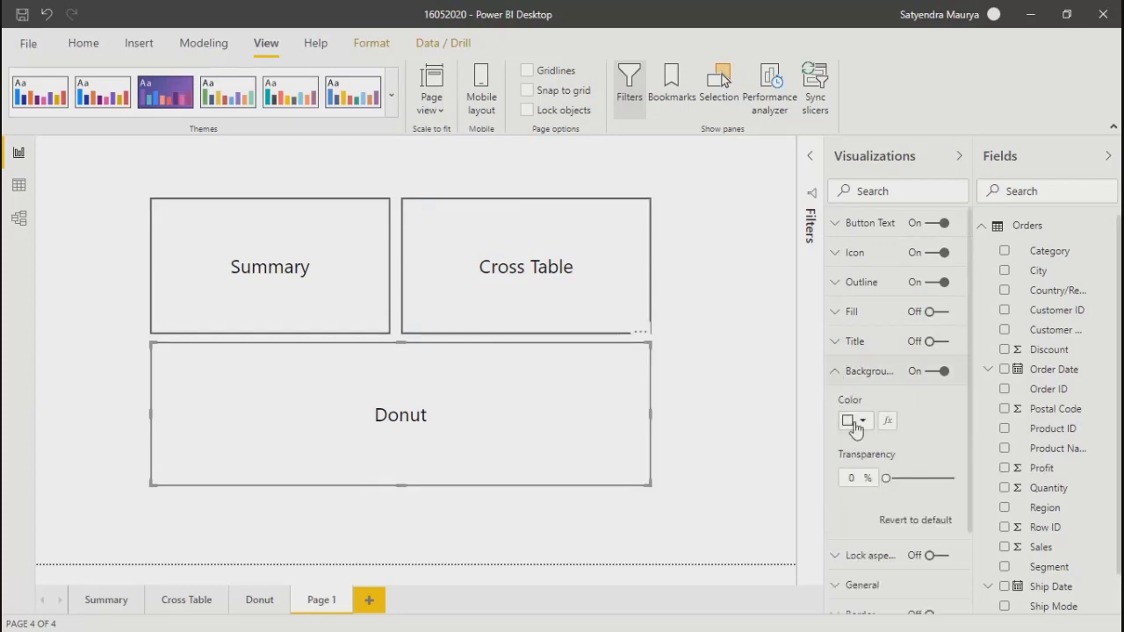
scroll(961, 421, down, 1)
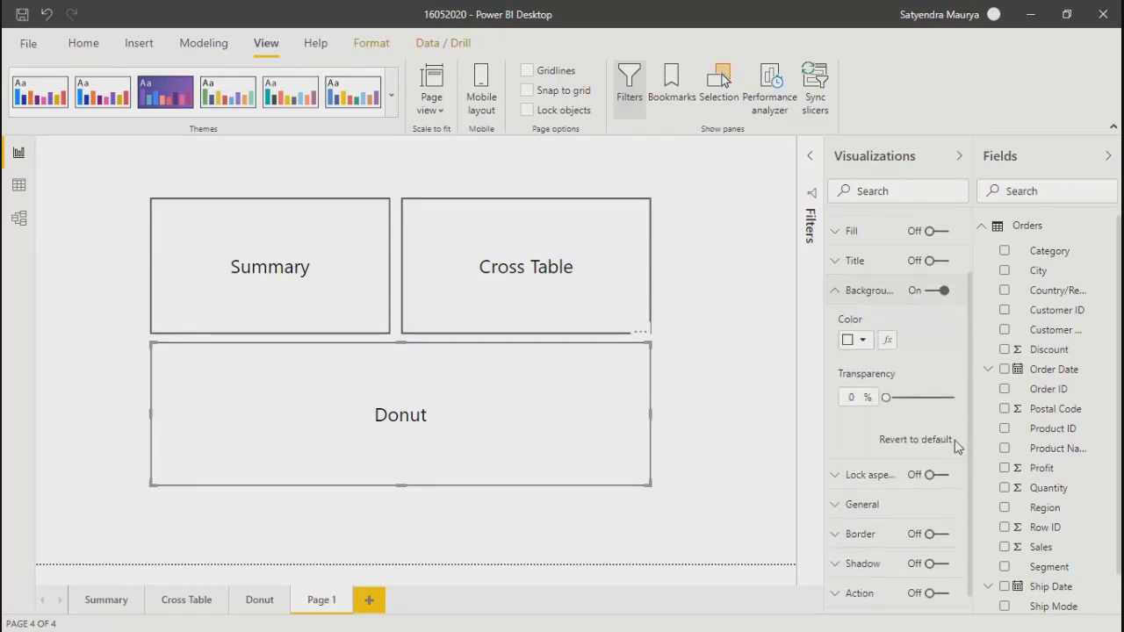
click(865, 340)
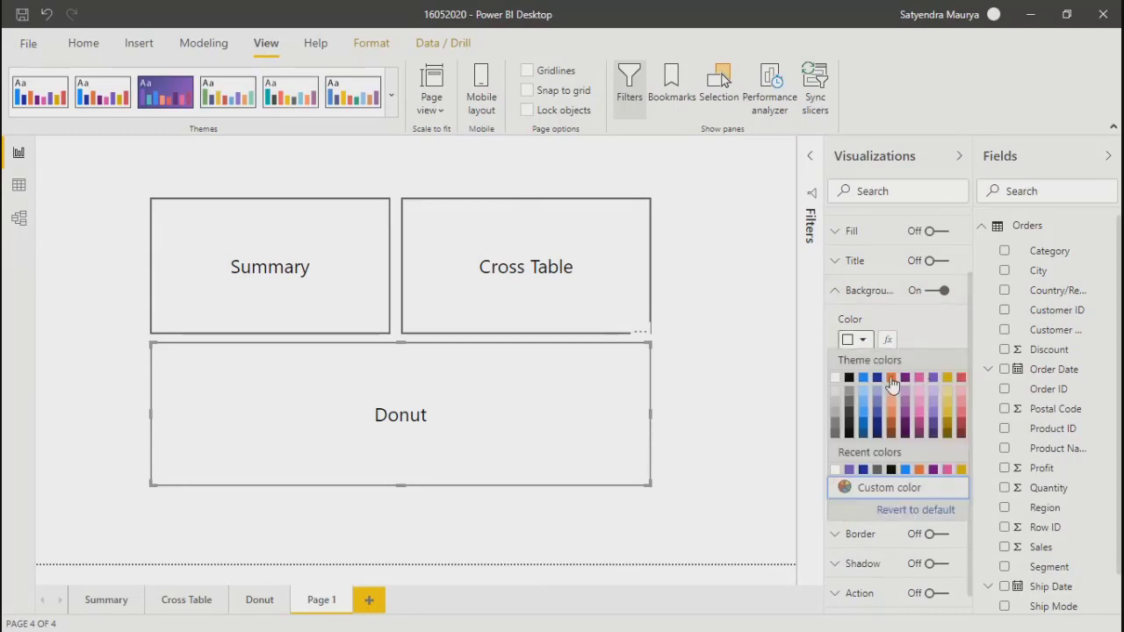
click(893, 379)
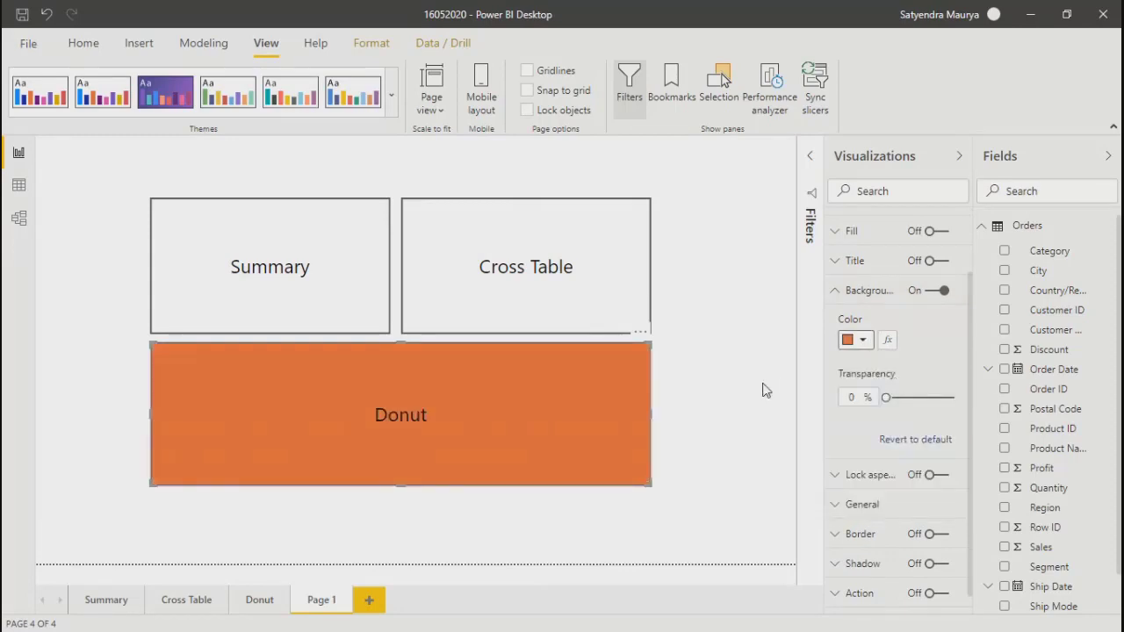
click(865, 341)
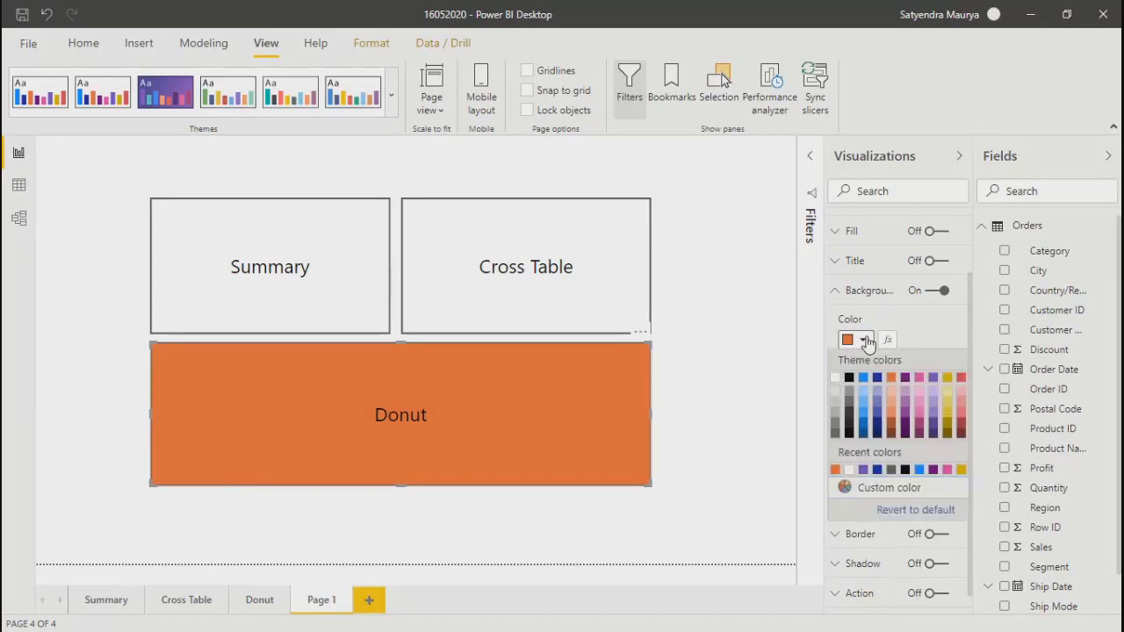
click(865, 340)
click(946, 396)
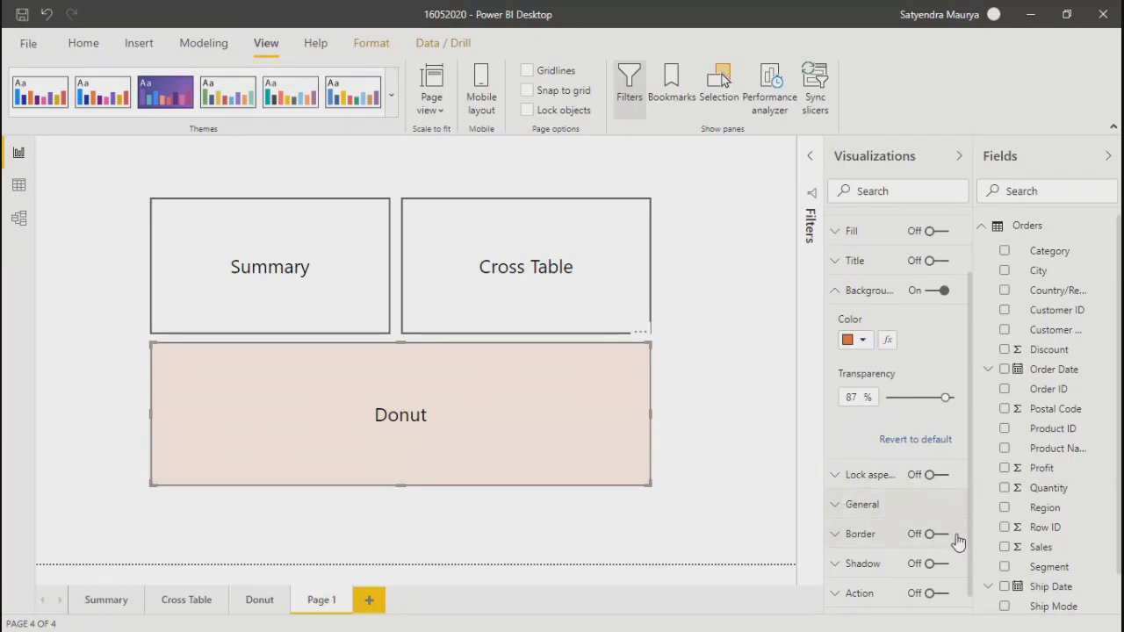
Turn on the Donut button's action and set its type to Page navigation
click(838, 594)
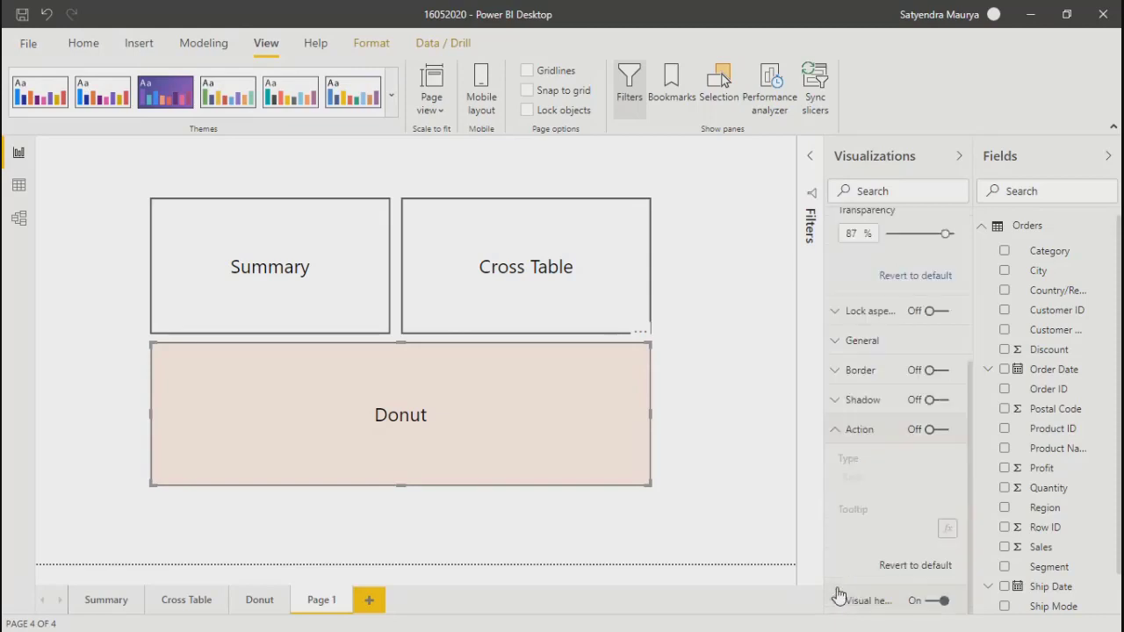
click(836, 429)
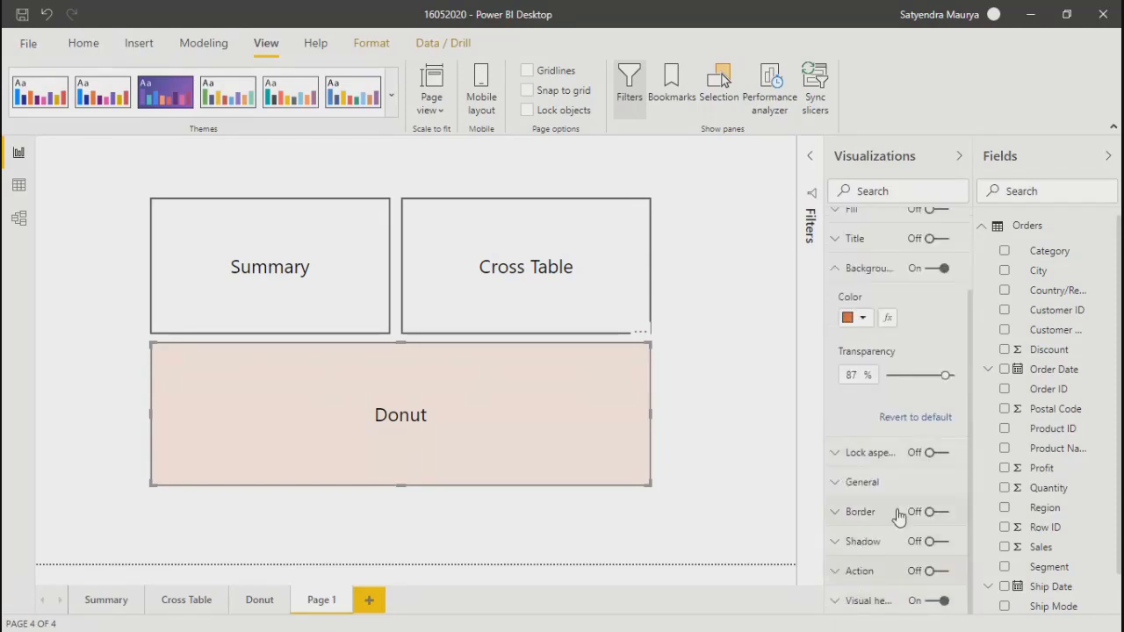
click(945, 573)
scroll(918, 532, down, 2)
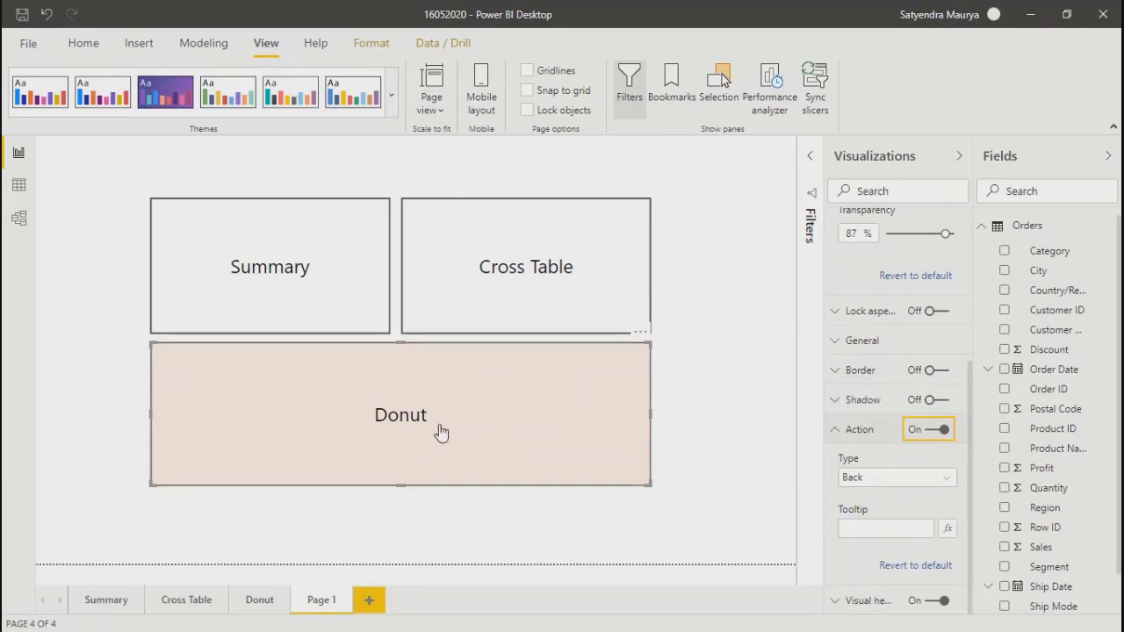
click(871, 482)
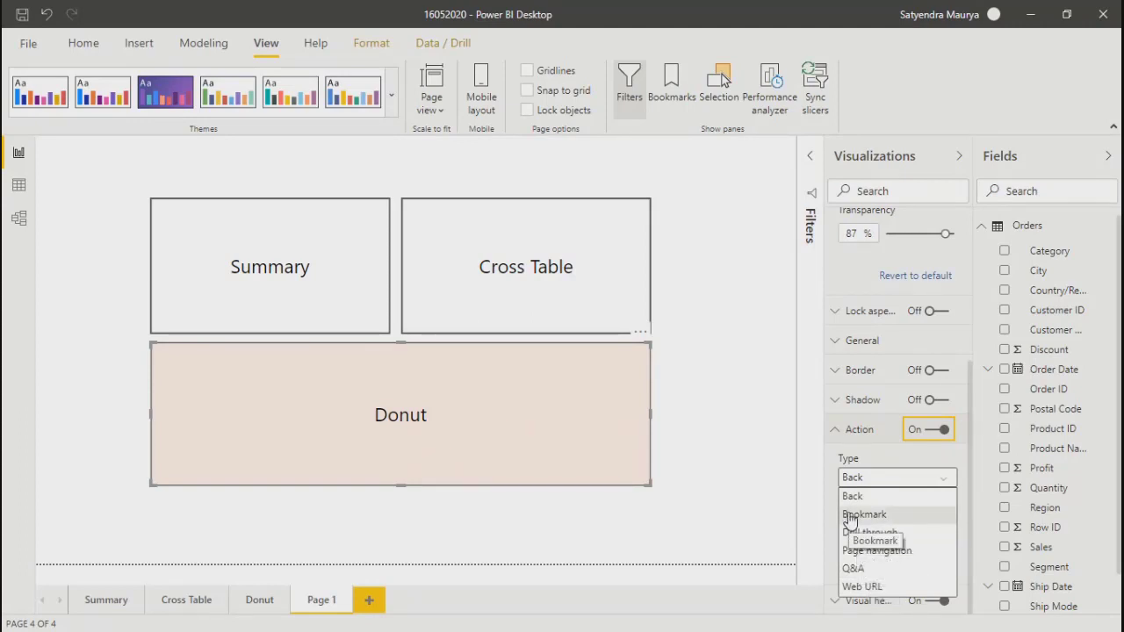
click(876, 551)
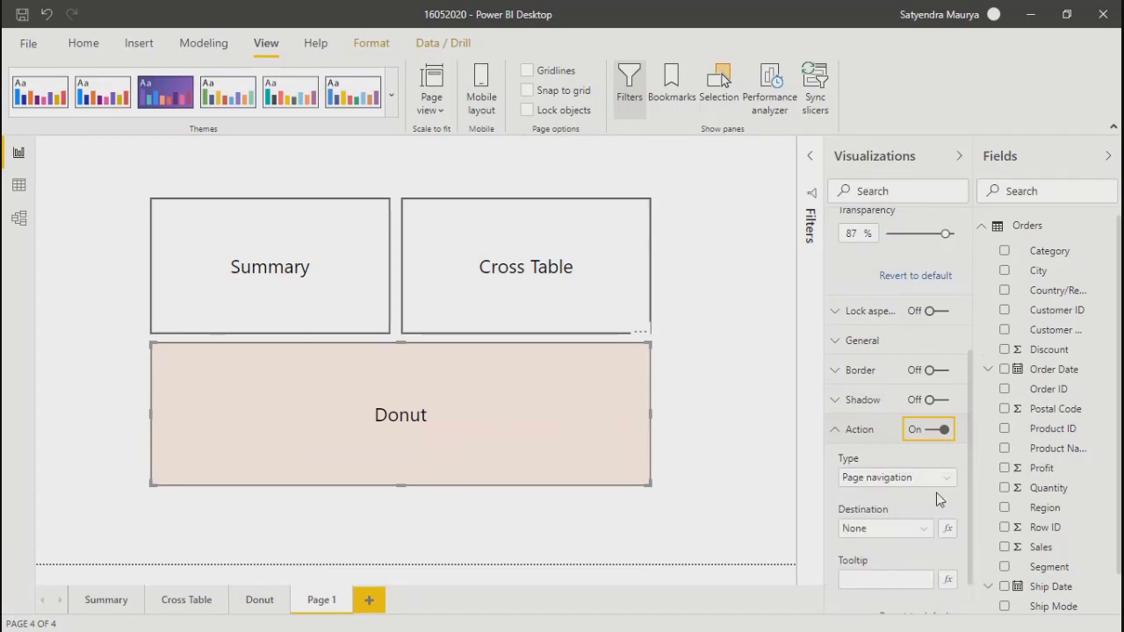
Set the Donut button's navigation destination to the Donut page and its tooltip to "Donut"
scroll(968, 481, down, 1)
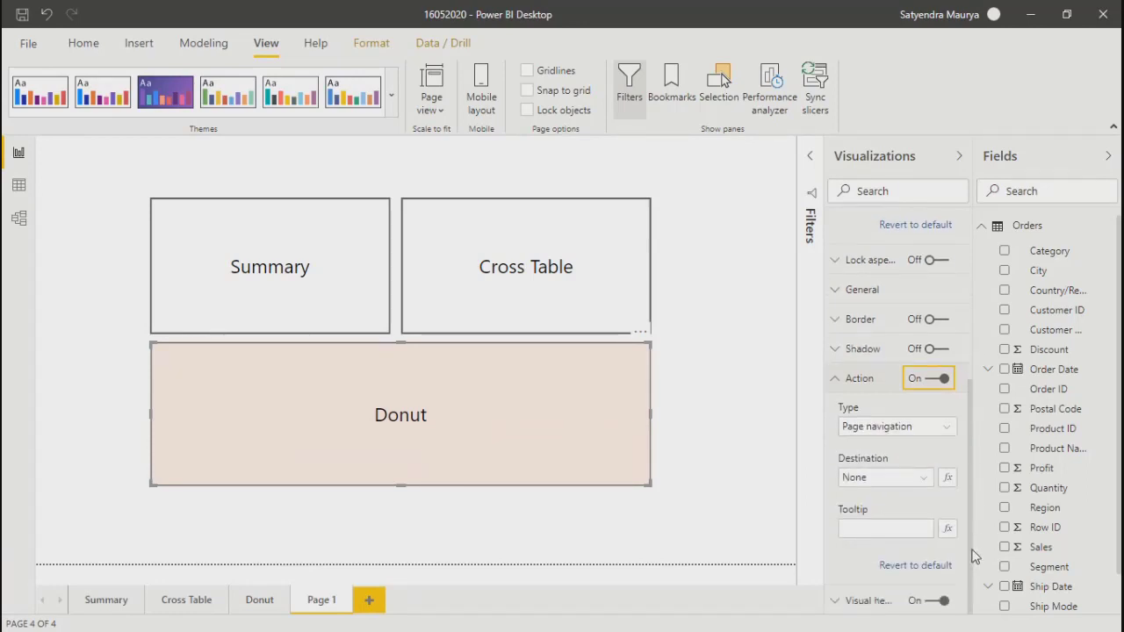
click(910, 491)
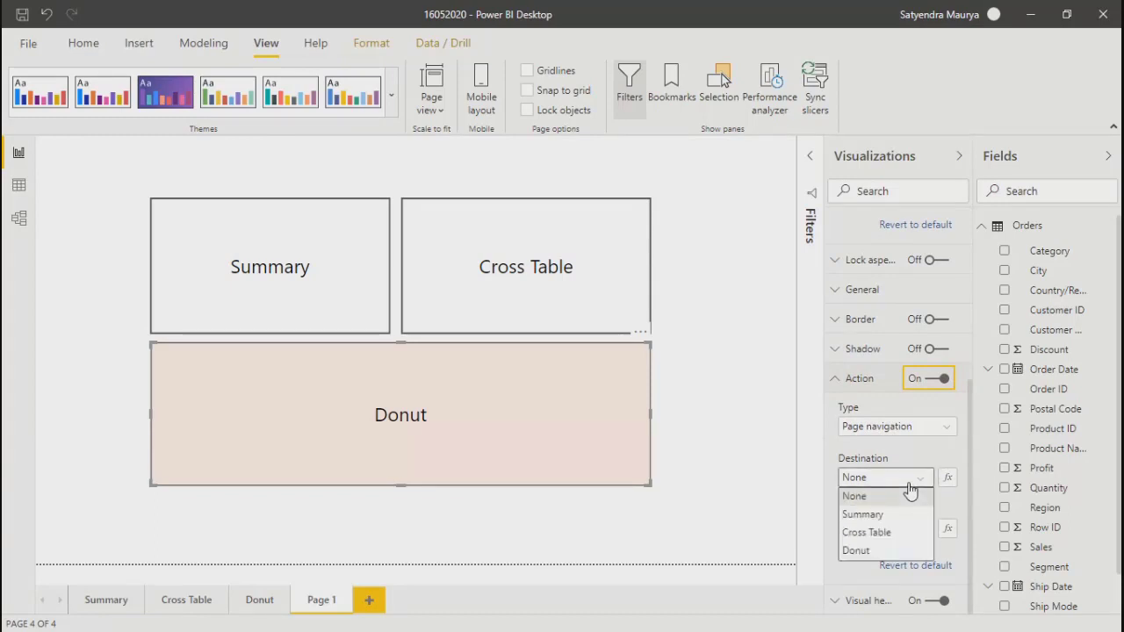
click(864, 551)
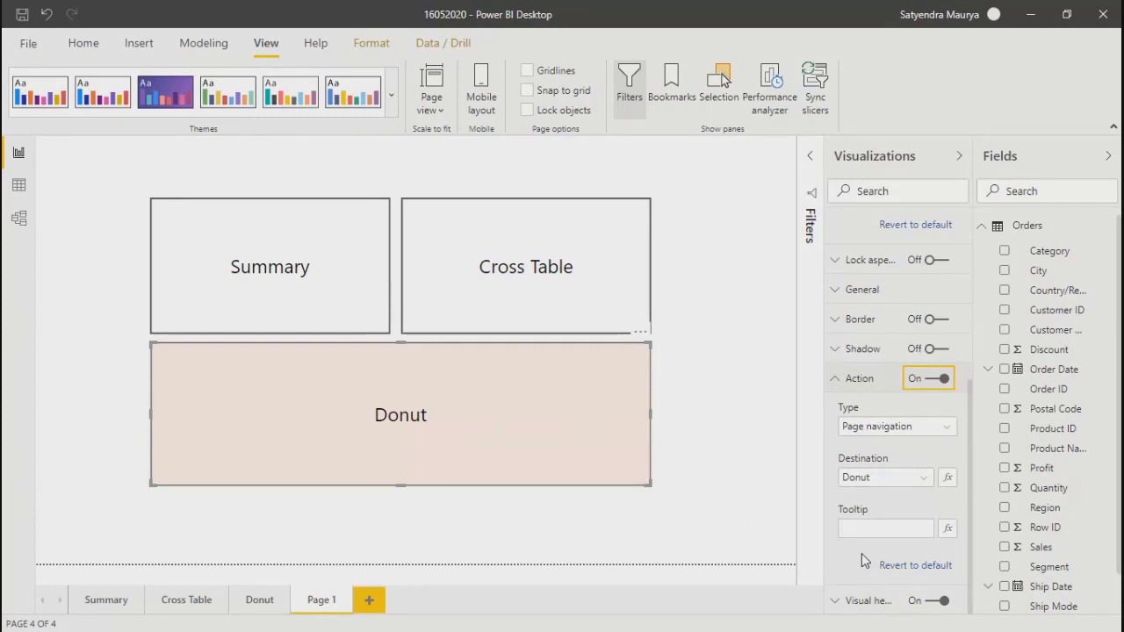
click(862, 529)
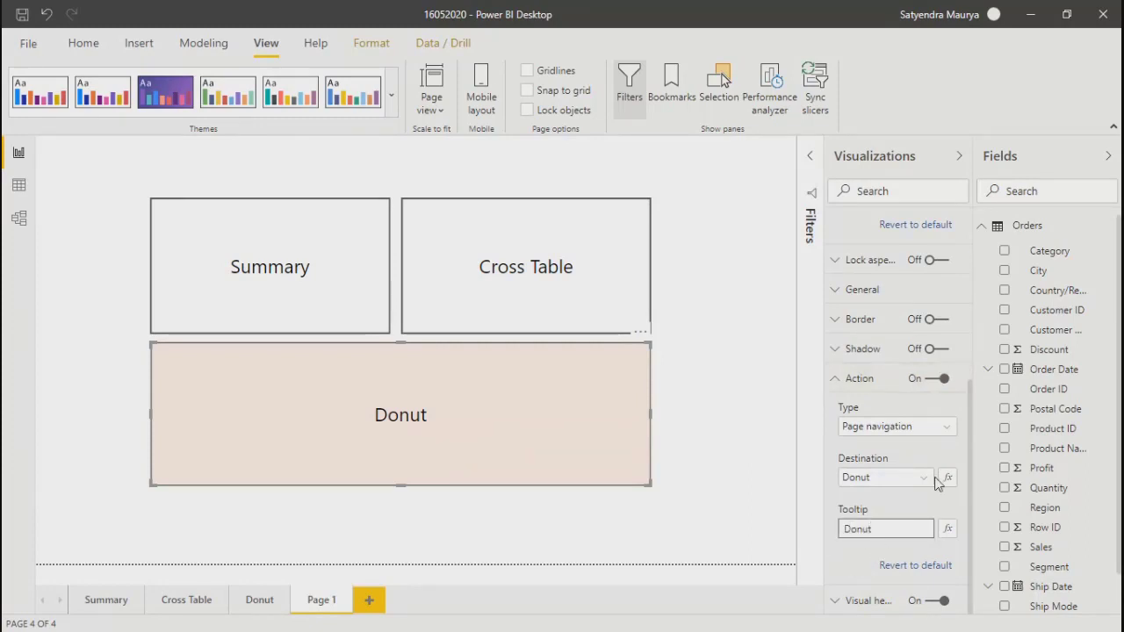
click(884, 509)
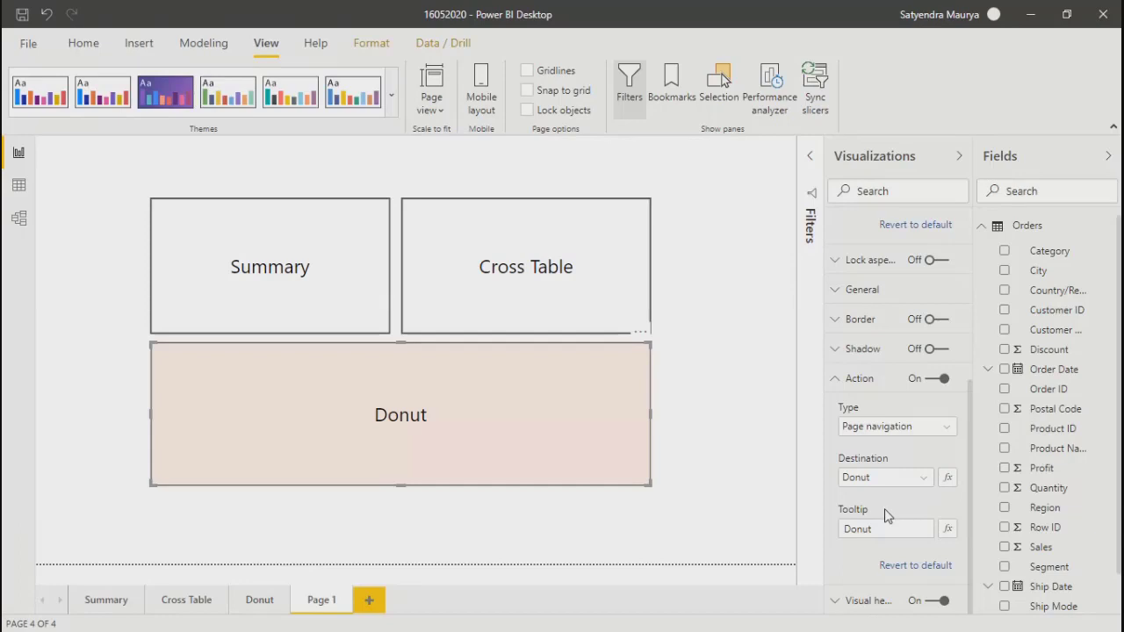
click(720, 517)
Turn on the Cross Table button's action and set its type to Page navigation
click(454, 256)
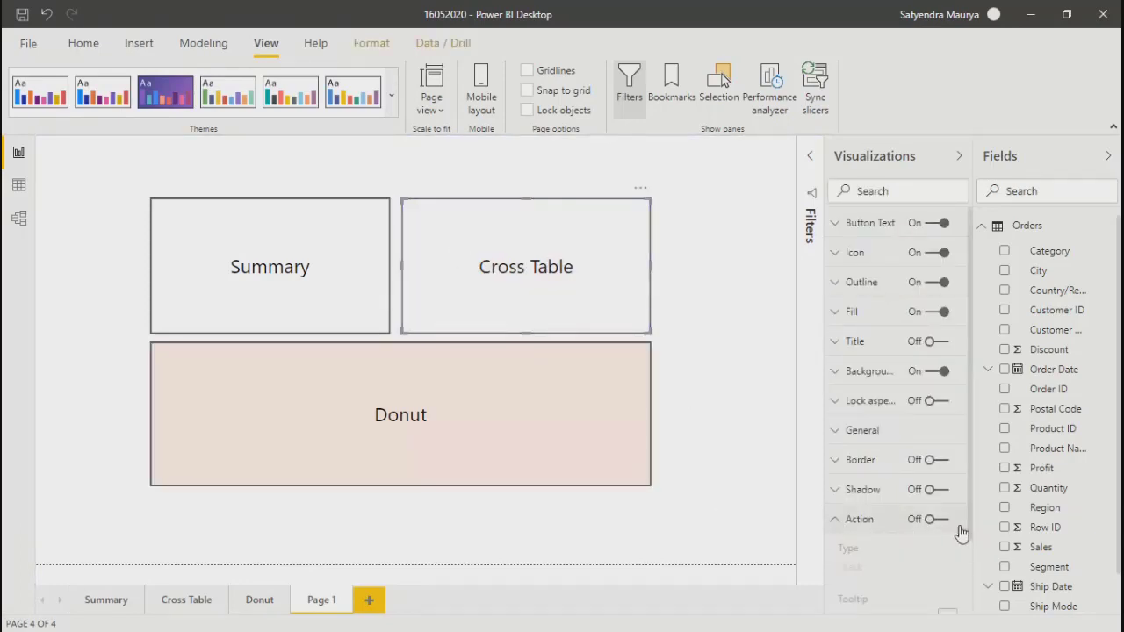
click(933, 519)
click(864, 479)
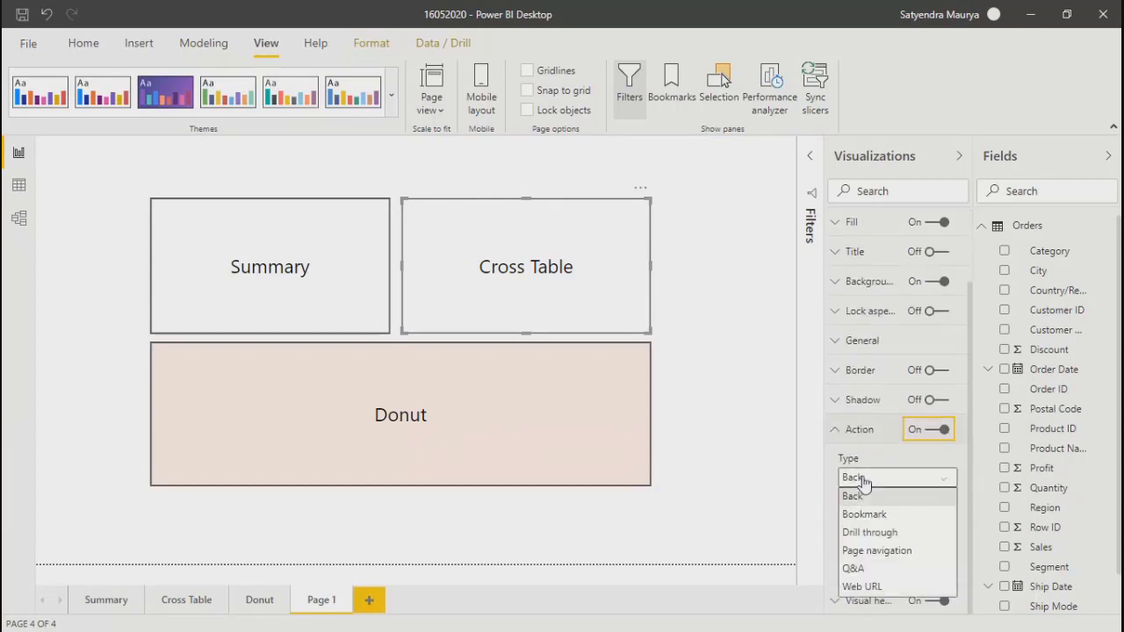
click(856, 554)
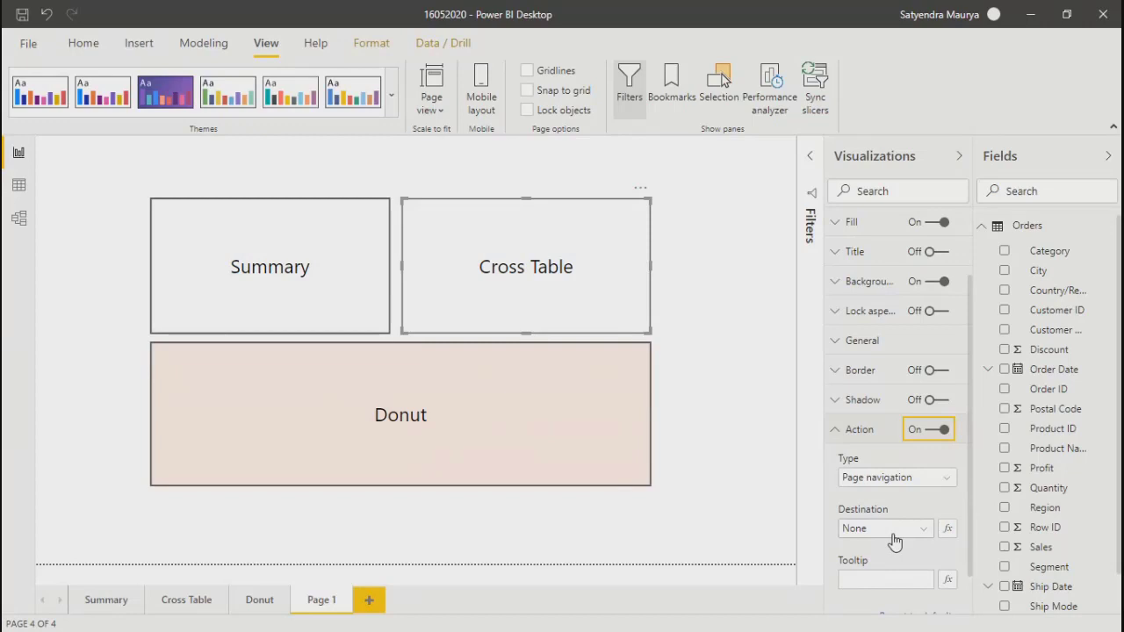
Set the Cross Table button's navigation destination to the Cross Table page and add a matching tooltip
click(893, 533)
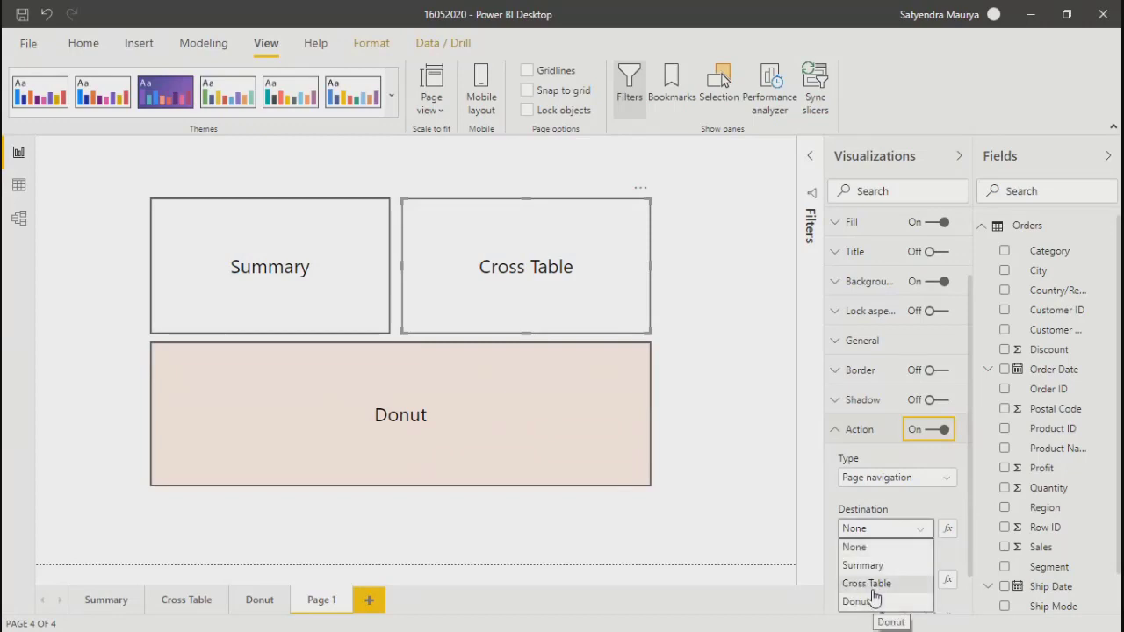
click(871, 584)
click(871, 581)
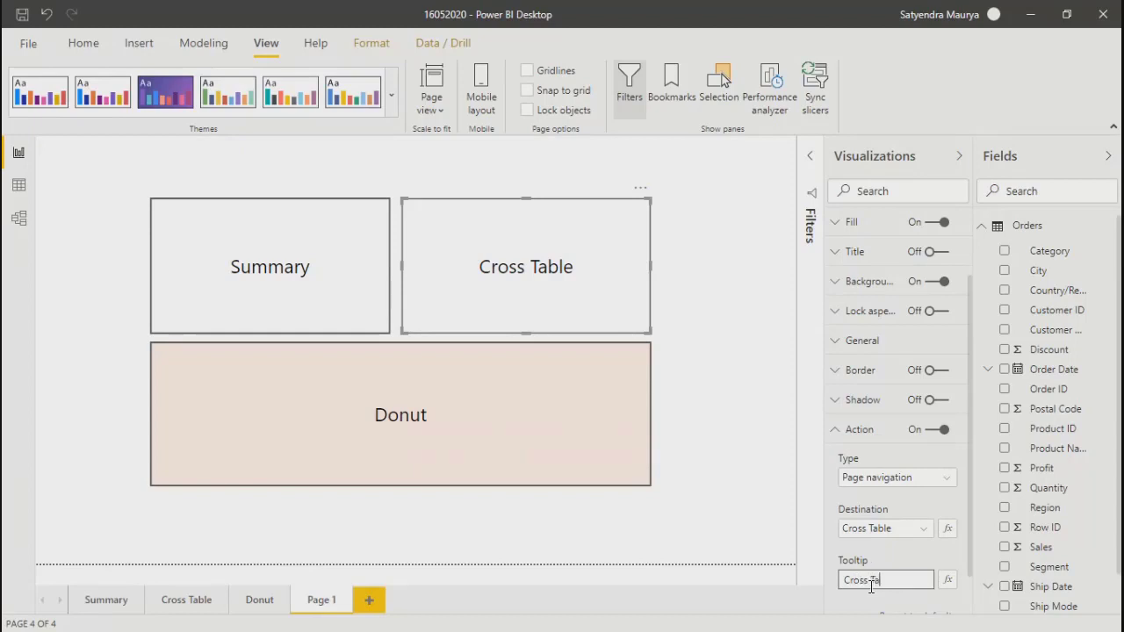
click(736, 550)
Turn on the Summary button's action and set its type to Page navigation
click(272, 211)
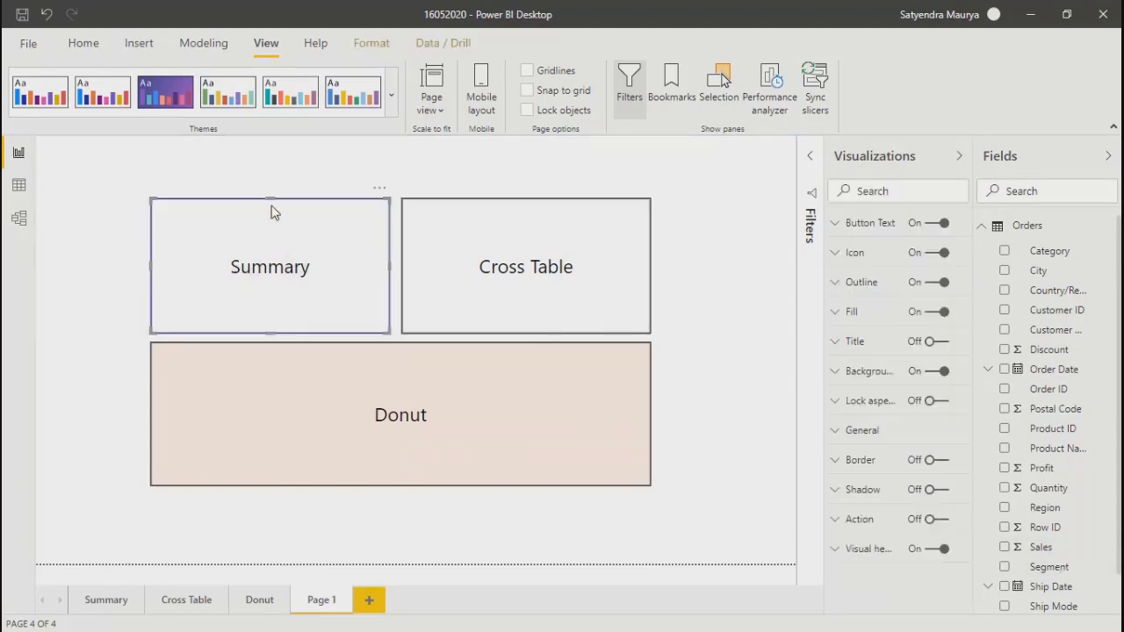
click(835, 521)
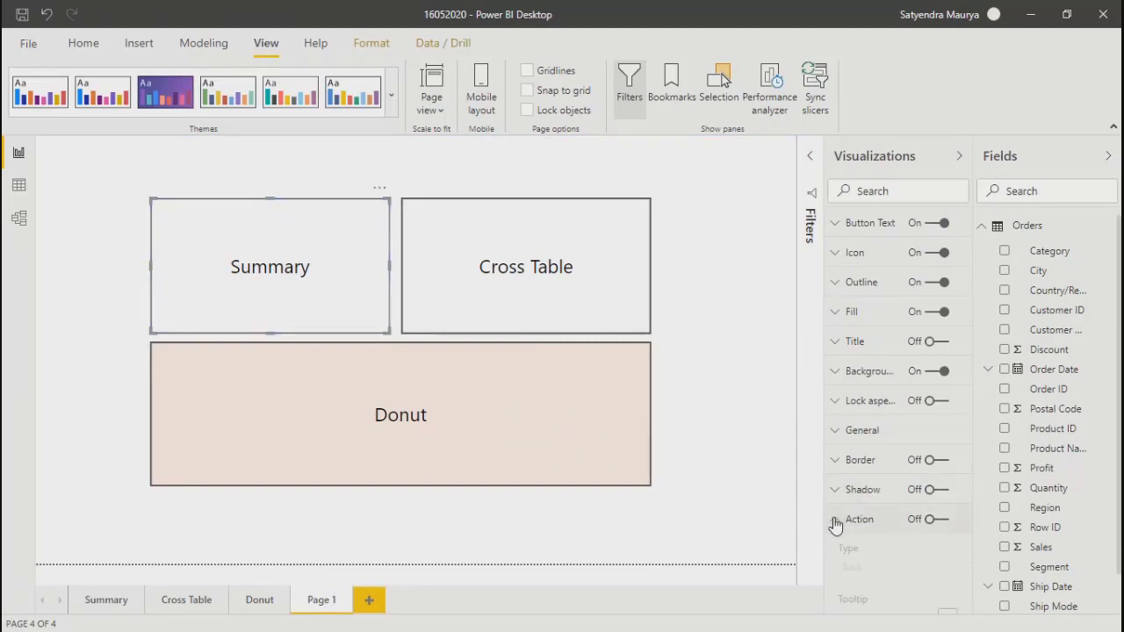
click(940, 432)
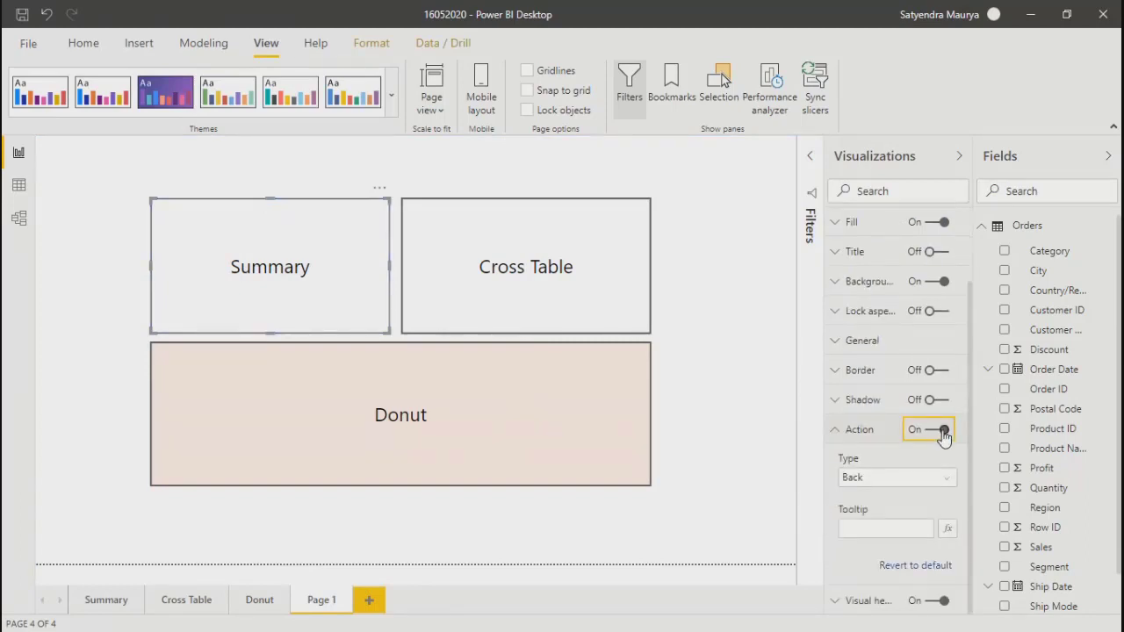
click(878, 479)
click(872, 551)
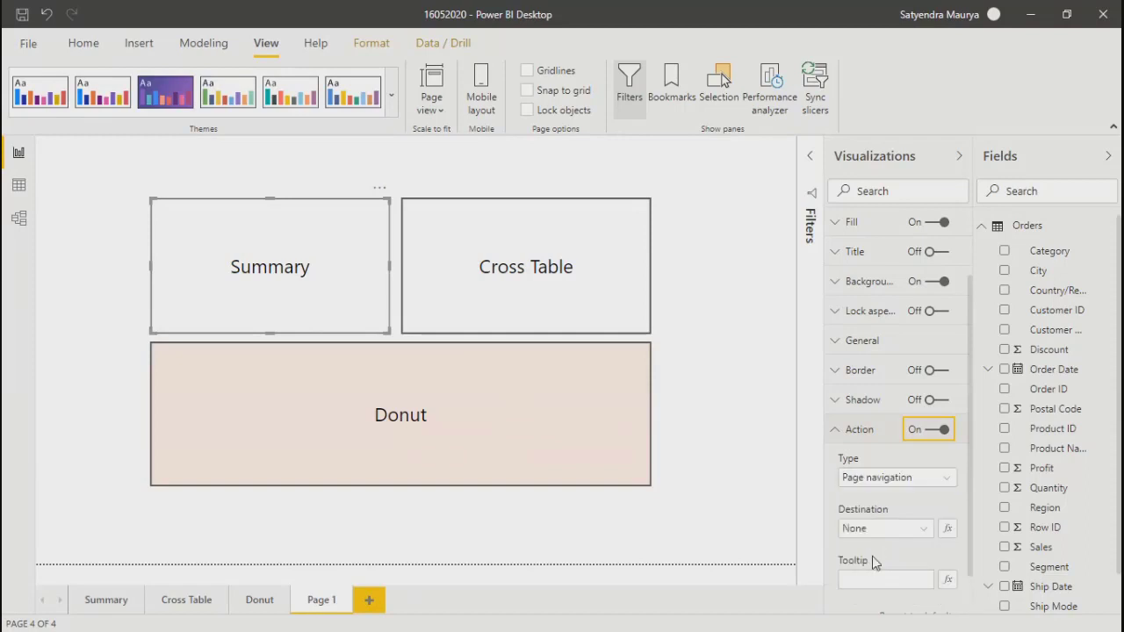
Set the Summary button's navigation destination to the Summary page and its tooltip to "Summary"
click(917, 529)
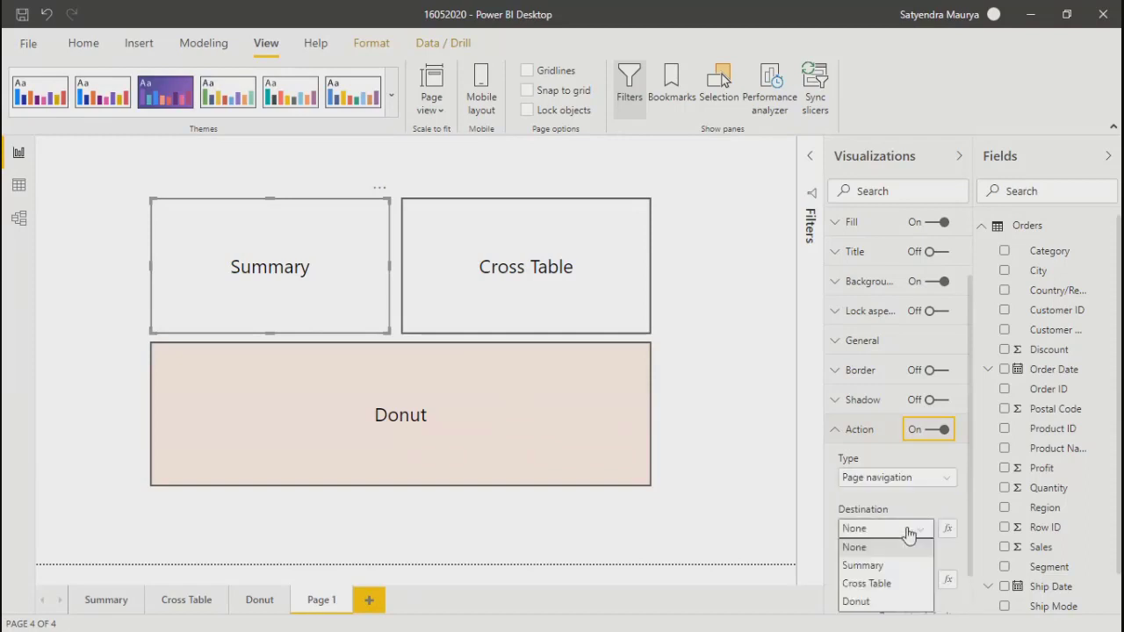
click(857, 566)
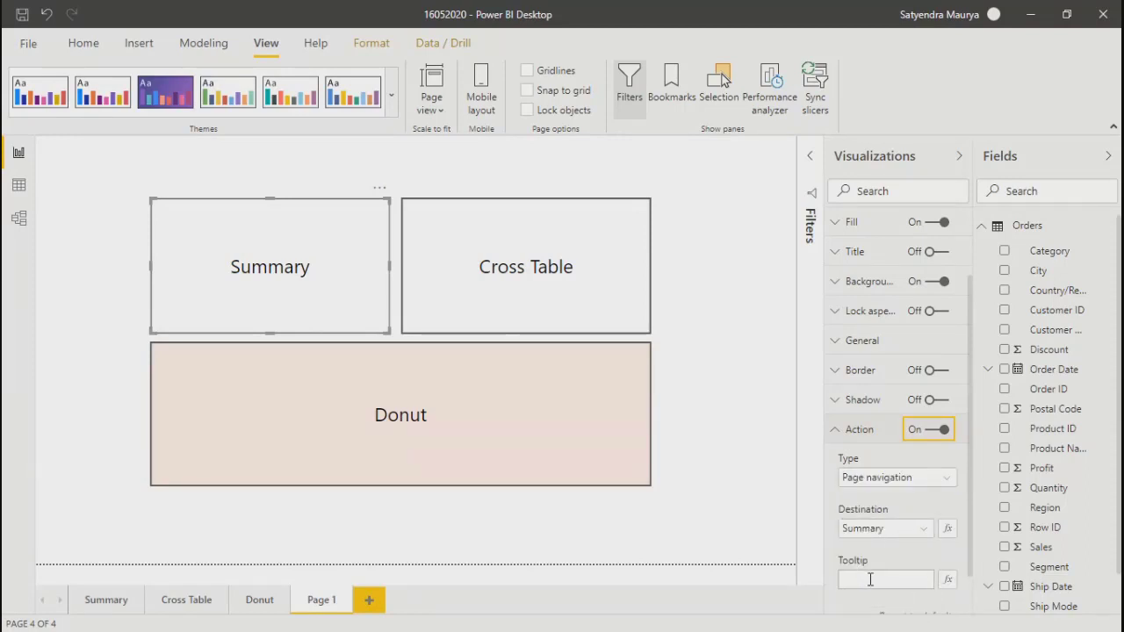
click(870, 580)
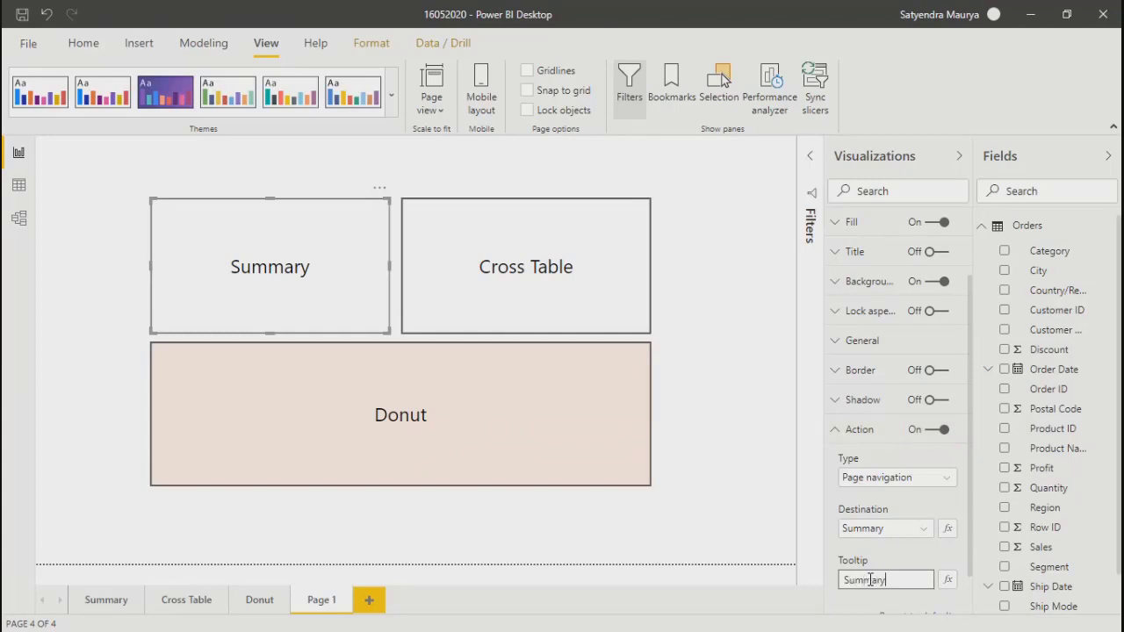
text(Summary)
click(785, 537)
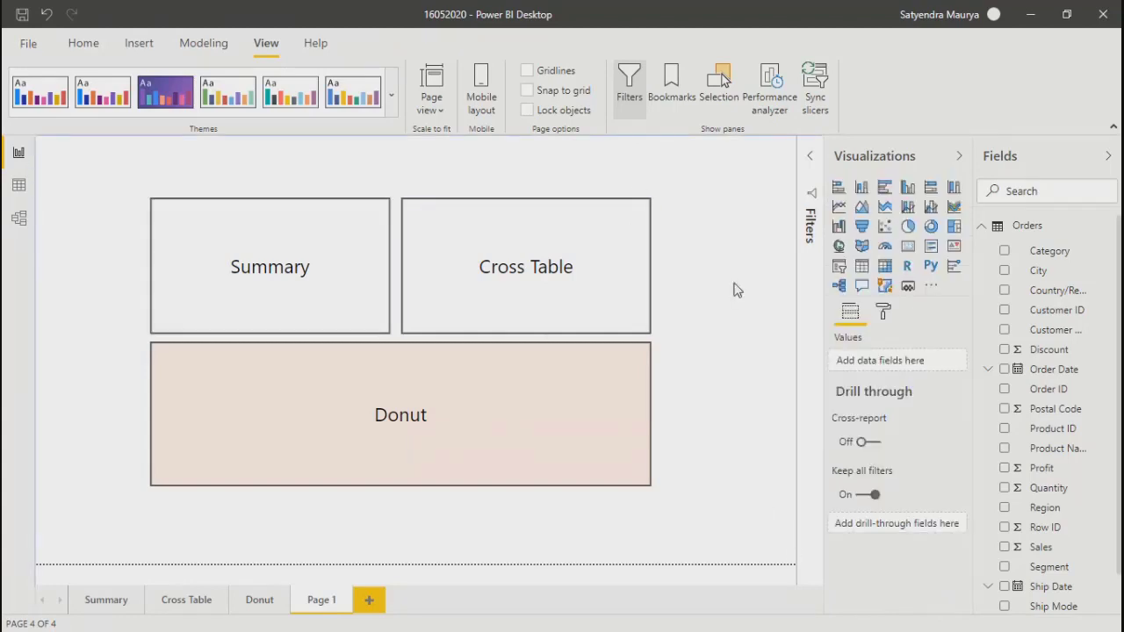
Test the Summary button by following its link to the Summary page, and return to Page 1
click(268, 255)
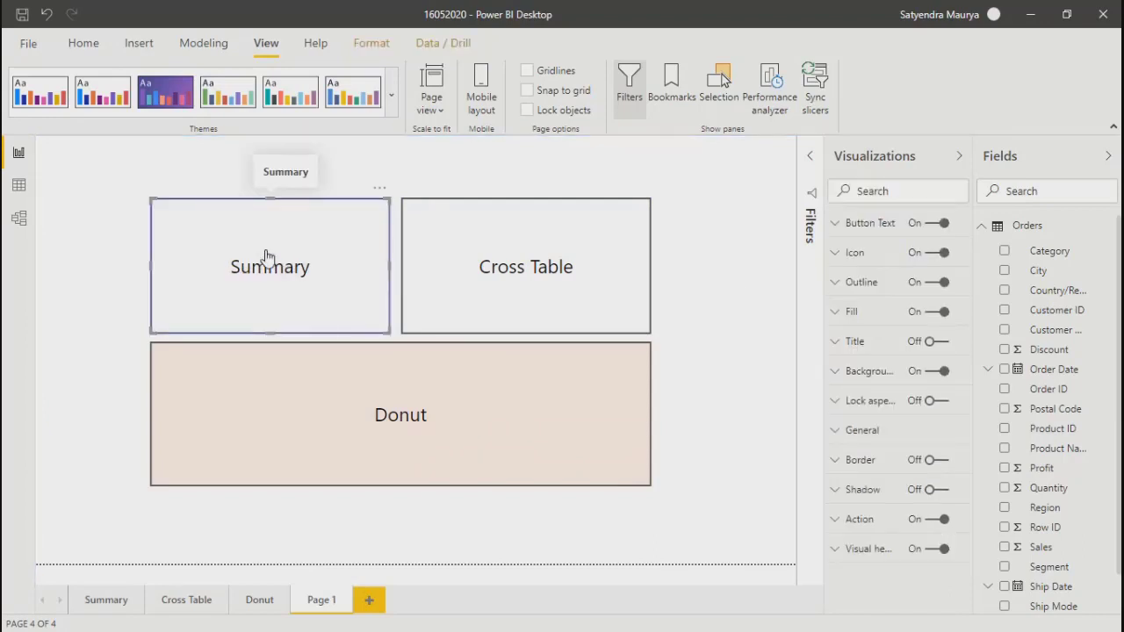
click(273, 273)
ctrl+click(259, 263)
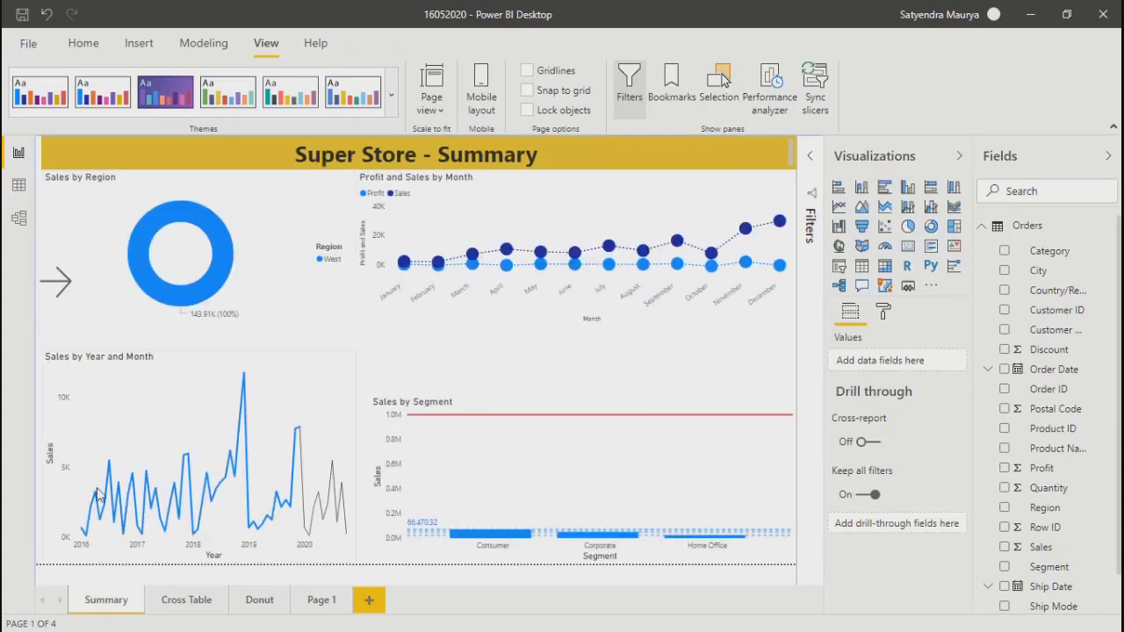
click(309, 603)
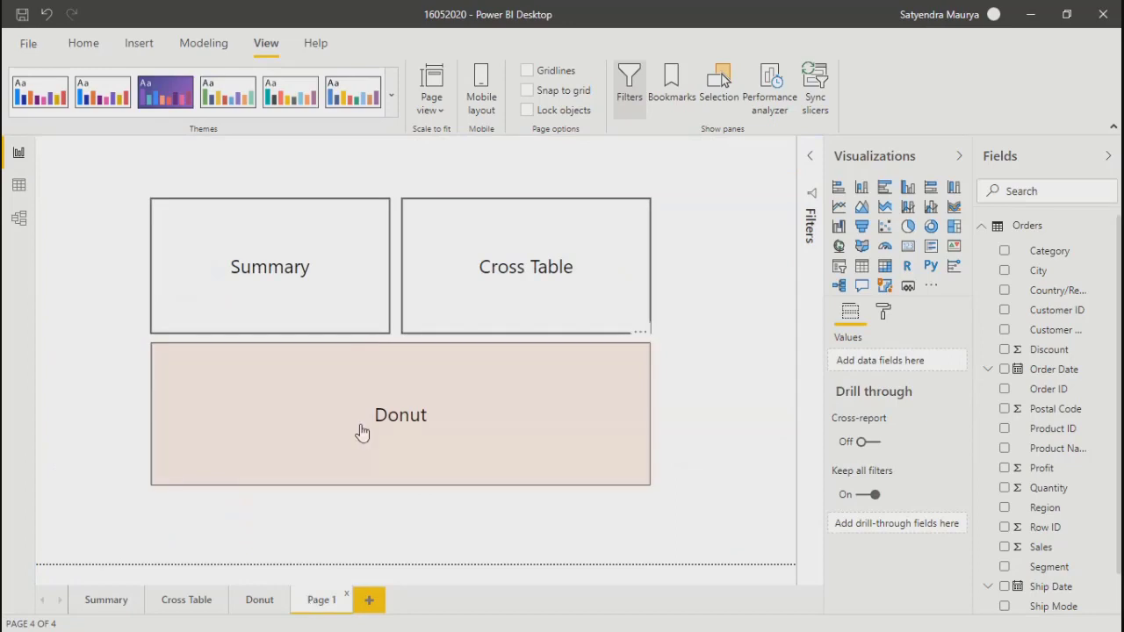
Test the Cross Table and Donut buttons by following their links, returning to Page 1 after each
ctrl+click(532, 279)
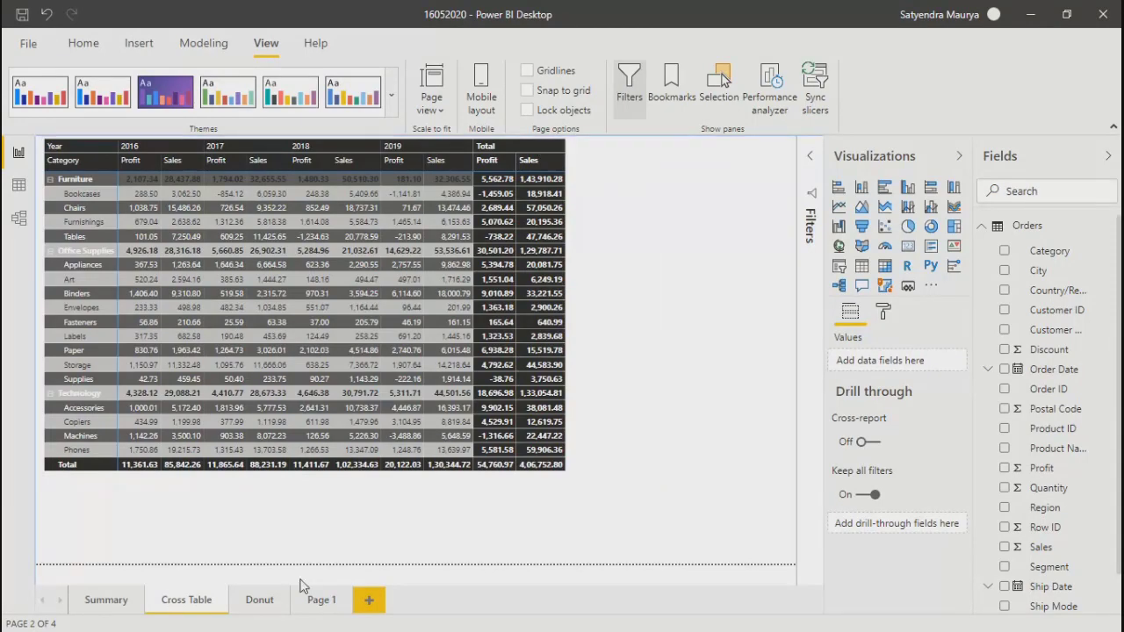
click(321, 600)
ctrl+click(441, 451)
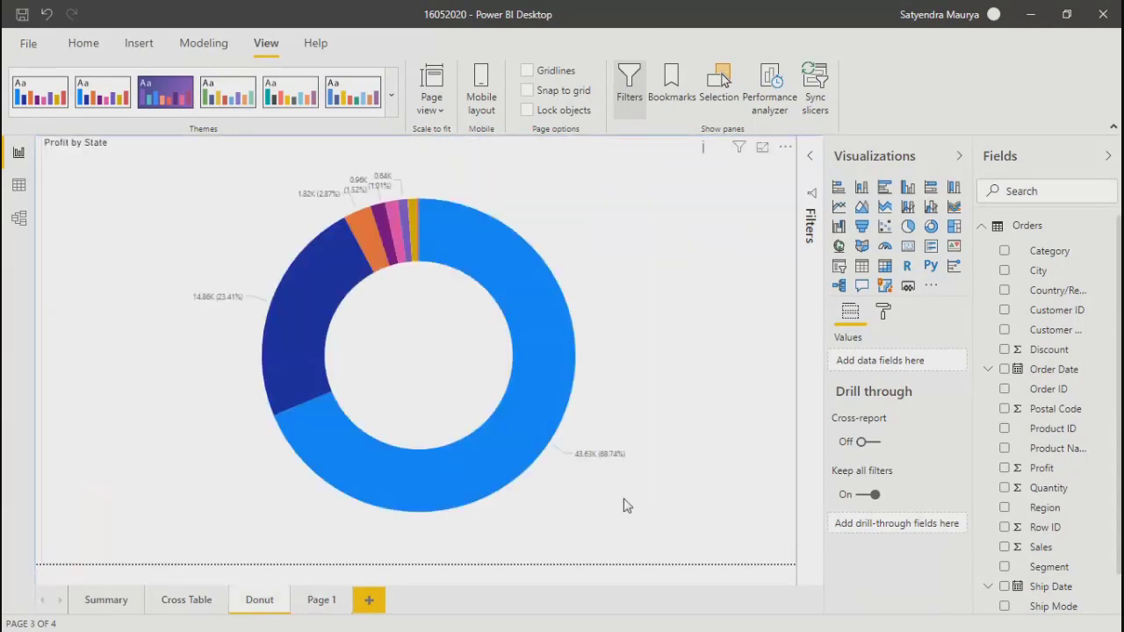
click(320, 601)
Rename Page 1 to "Home"
double_click(320, 600)
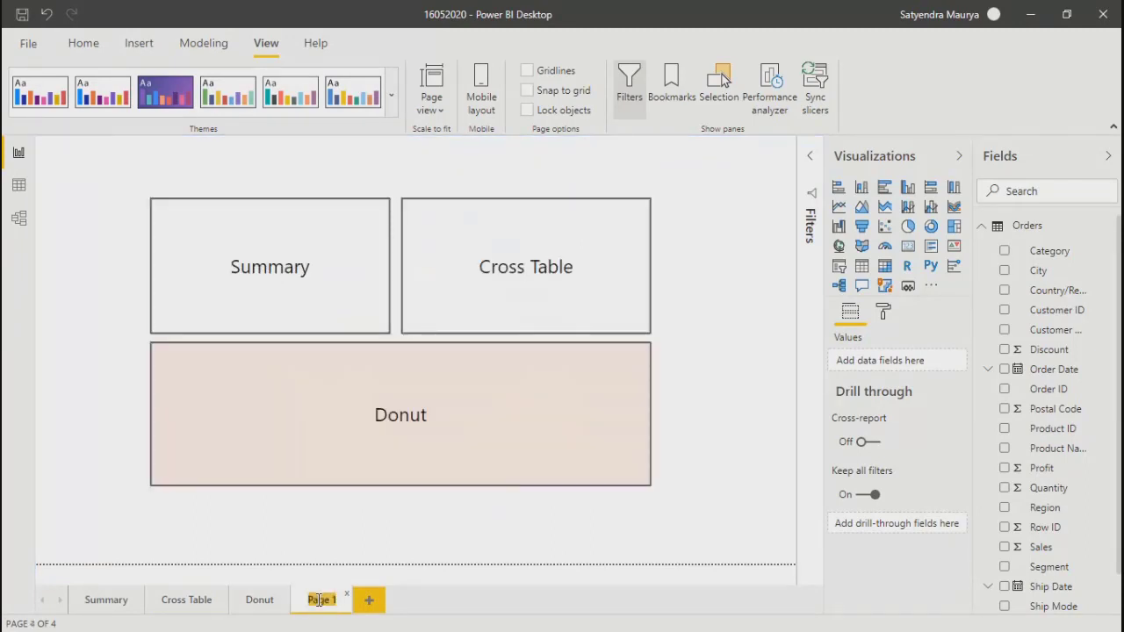
text(Home)
key(Return)
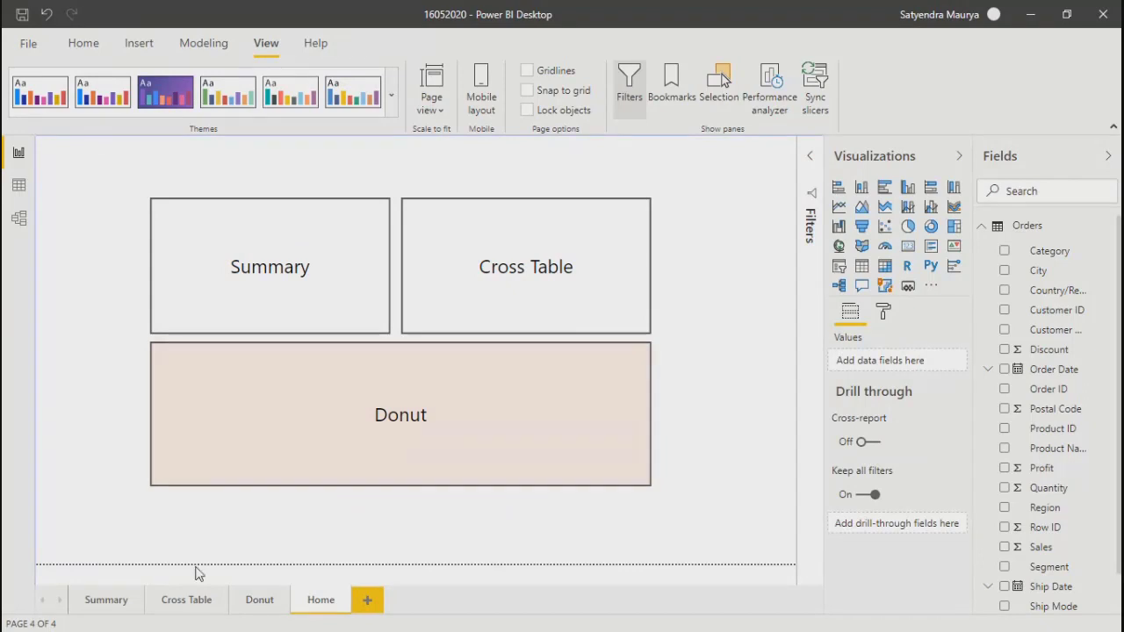
Follow the Donut button's link and look through the button types available for insertion on that page
ctrl+click(320, 443)
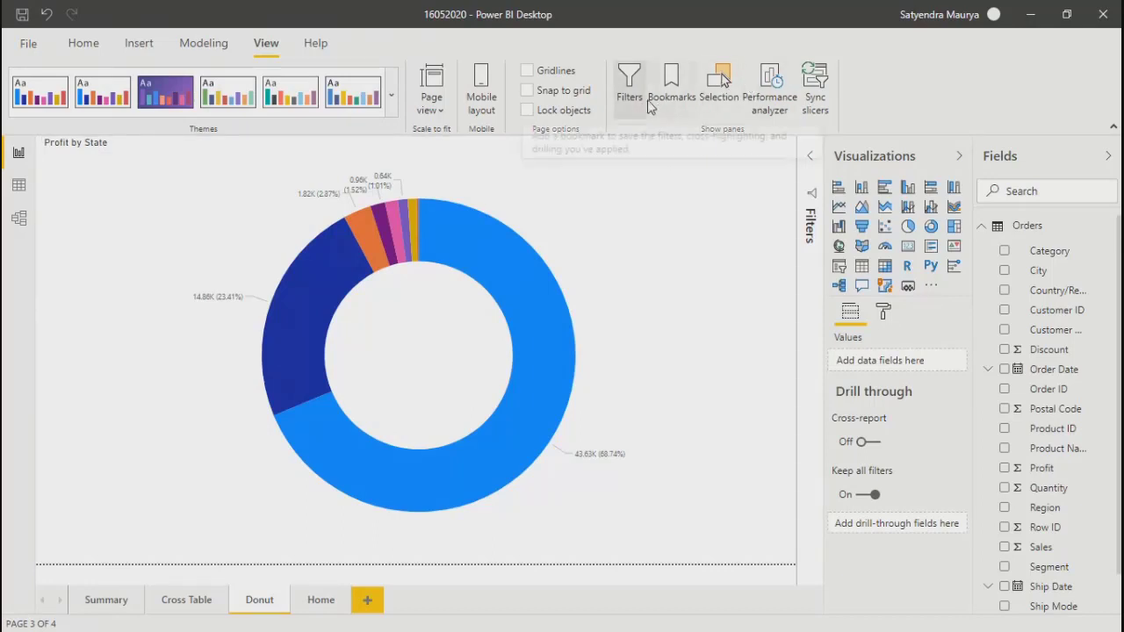
click(137, 44)
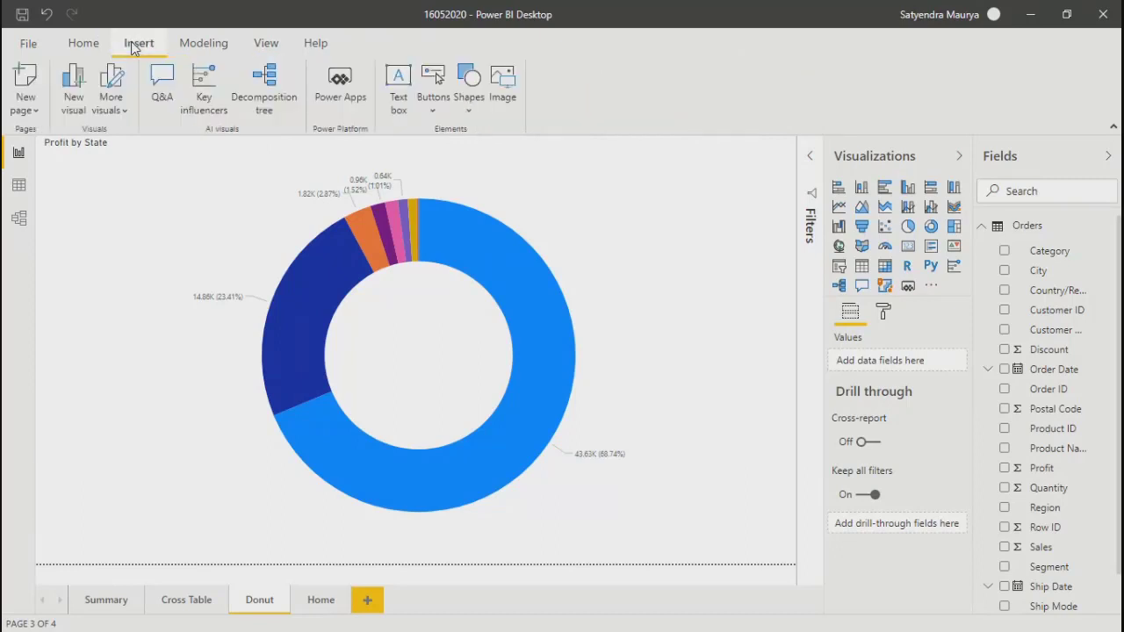
click(433, 99)
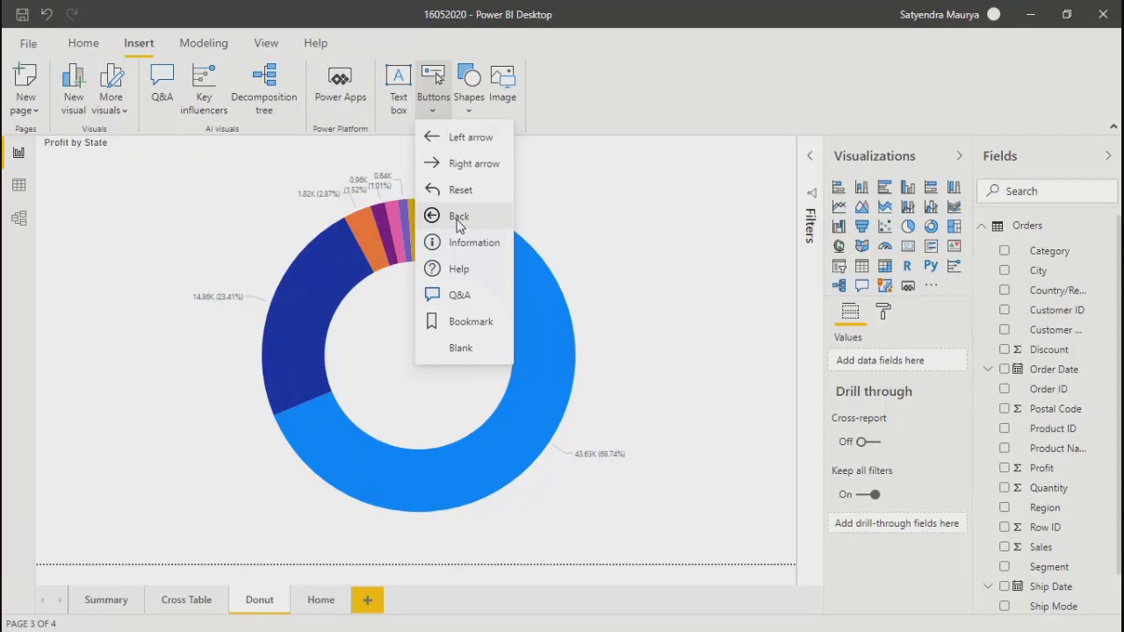
click(727, 368)
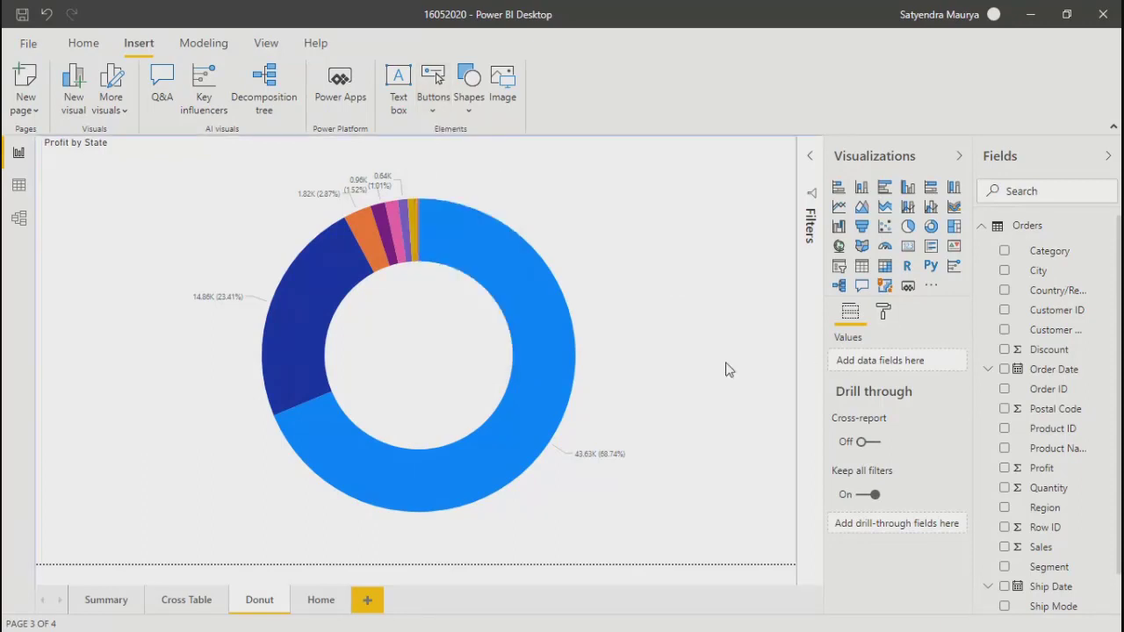
View the Home, Donut and Cross Table pages in turn, and return to the Home page
click(322, 600)
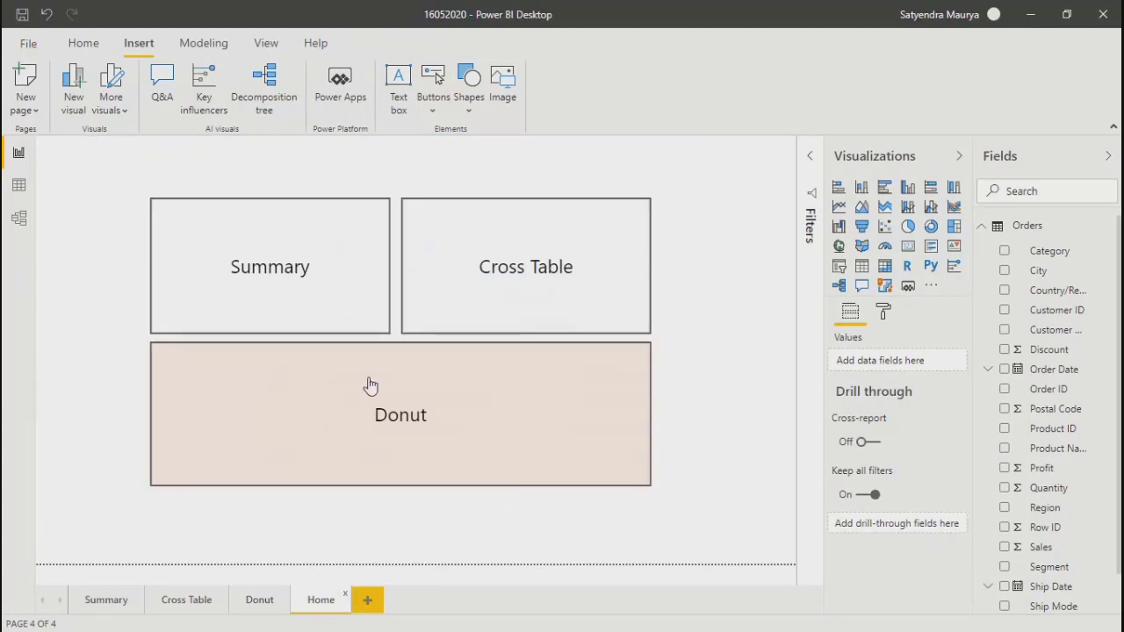
click(256, 599)
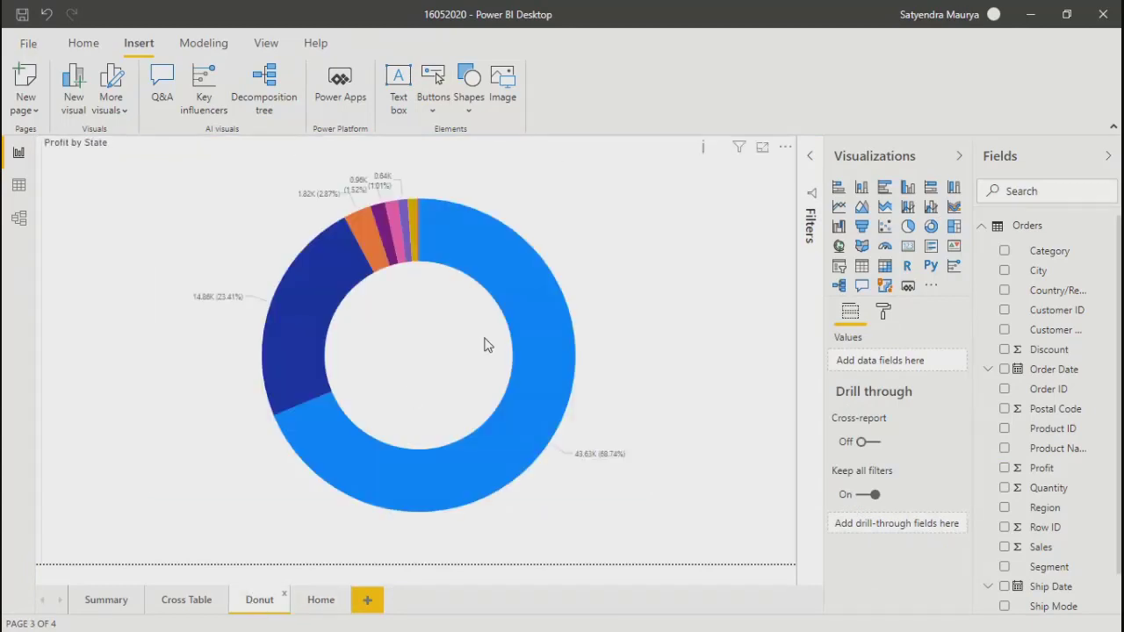
click(194, 600)
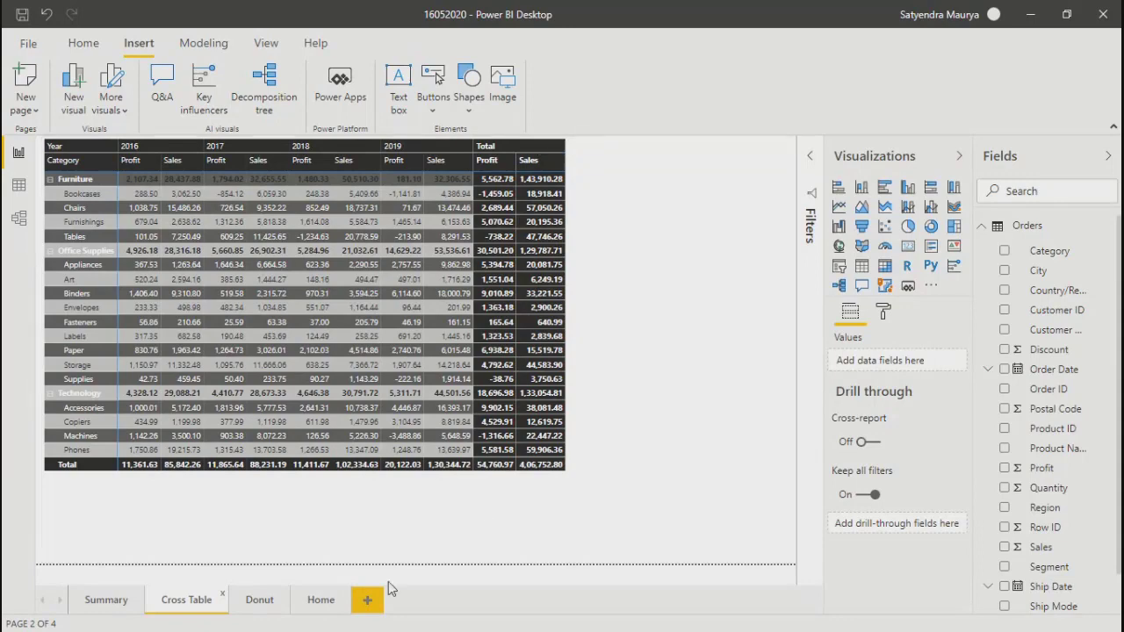
click(318, 602)
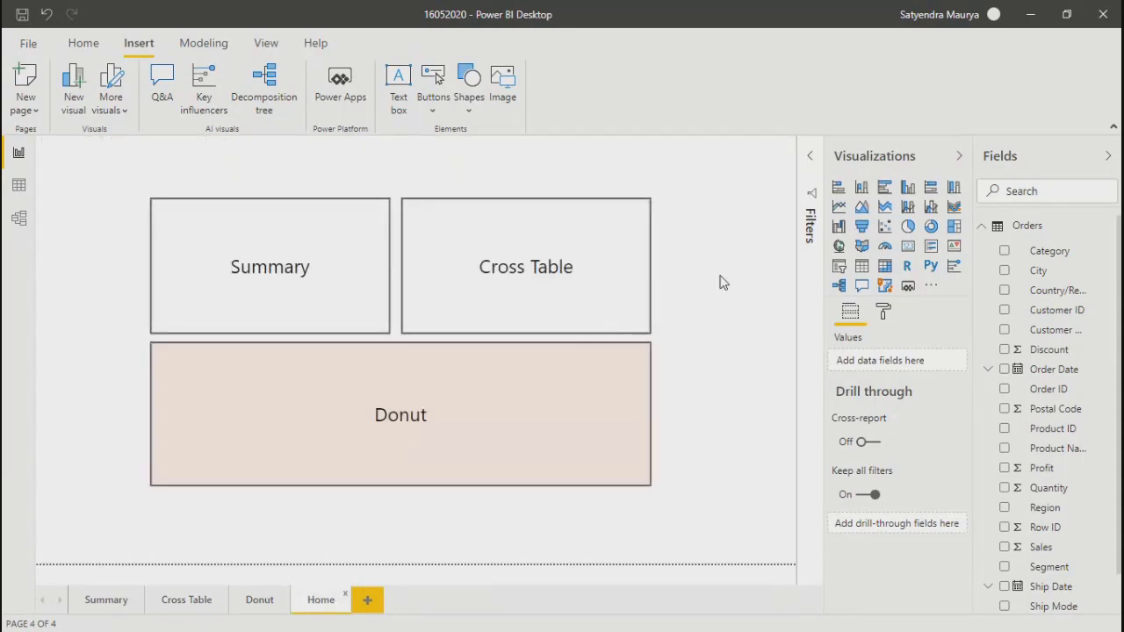
Insert a Back button in the upper-left corner of the Home page and enlarge it
click(432, 100)
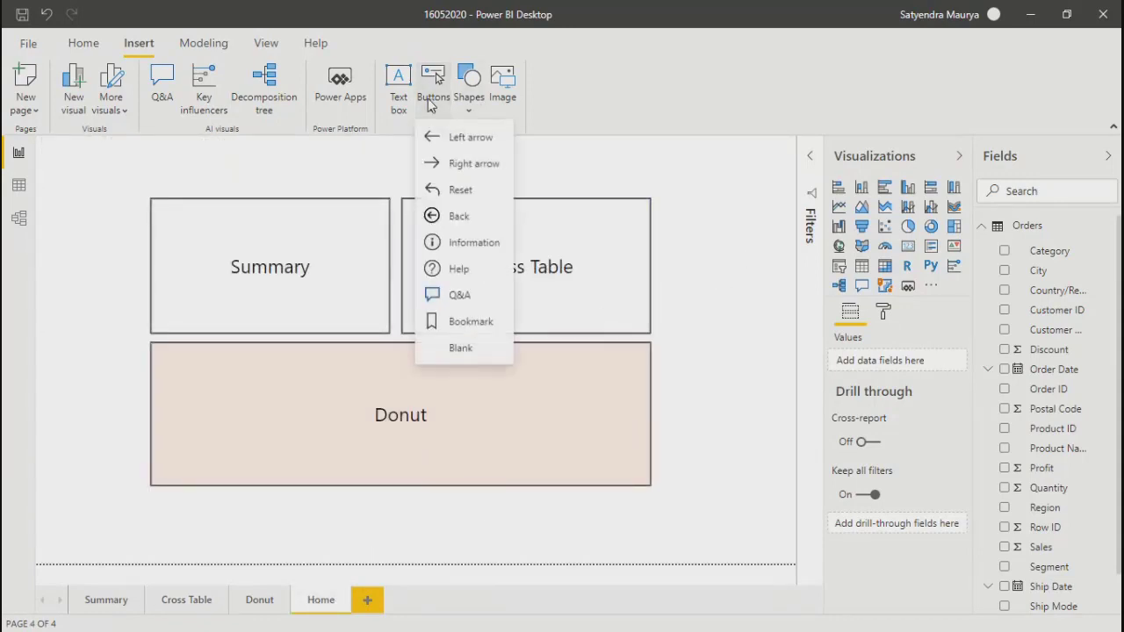
click(432, 217)
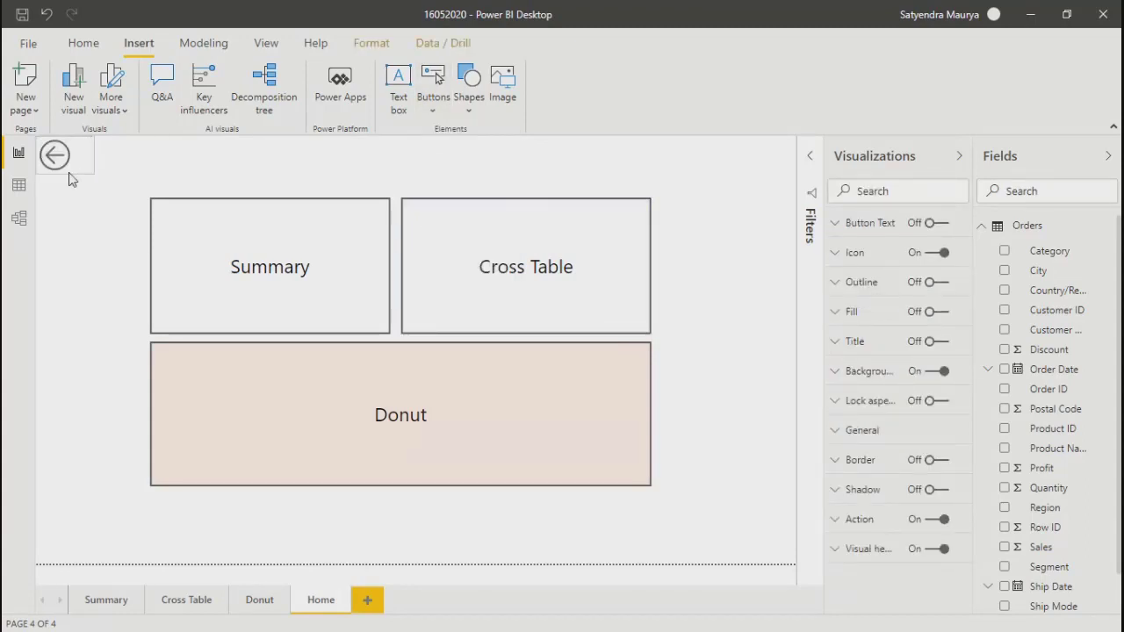
drag(73, 183, 82, 198)
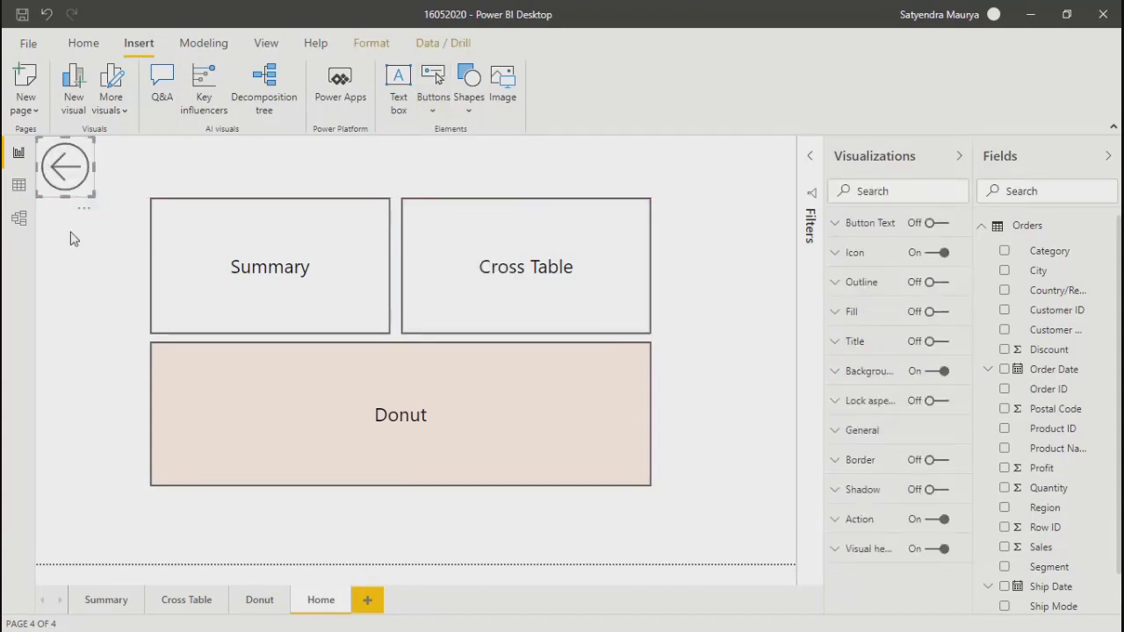
click(73, 239)
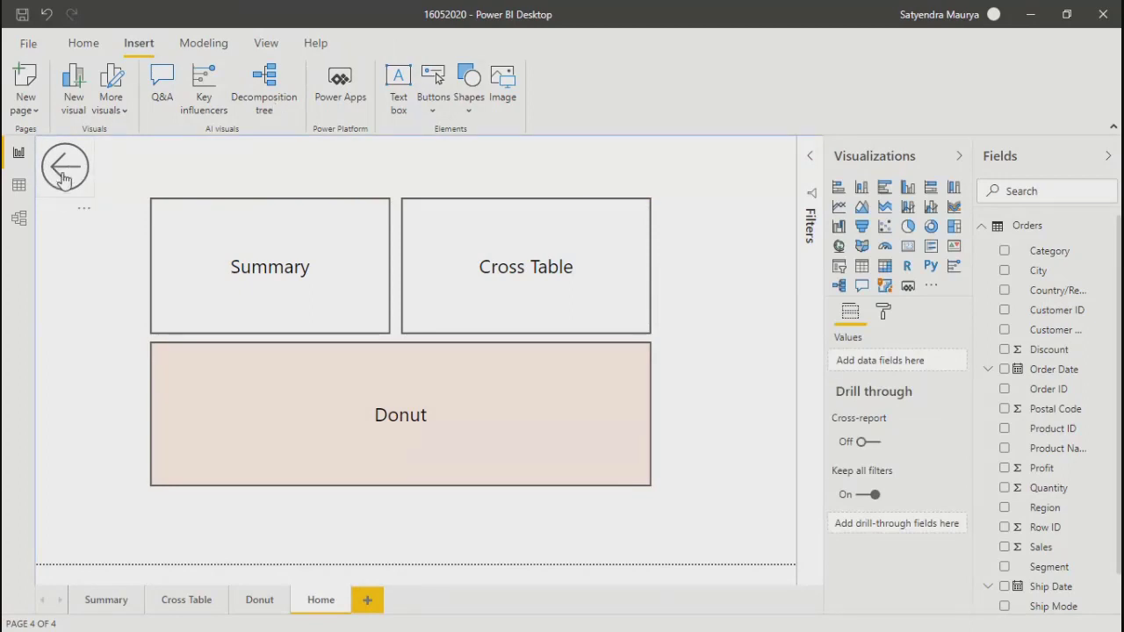
Test the Home page's Back button twice by following its link, returning to the Home page each time
click(64, 179)
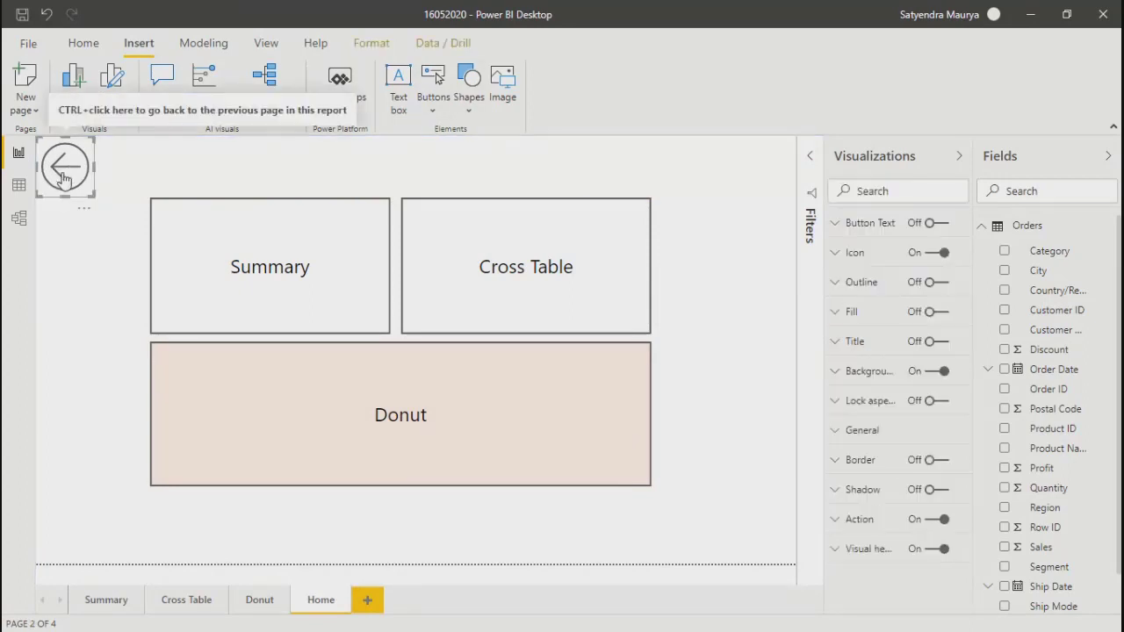
ctrl+click(63, 179)
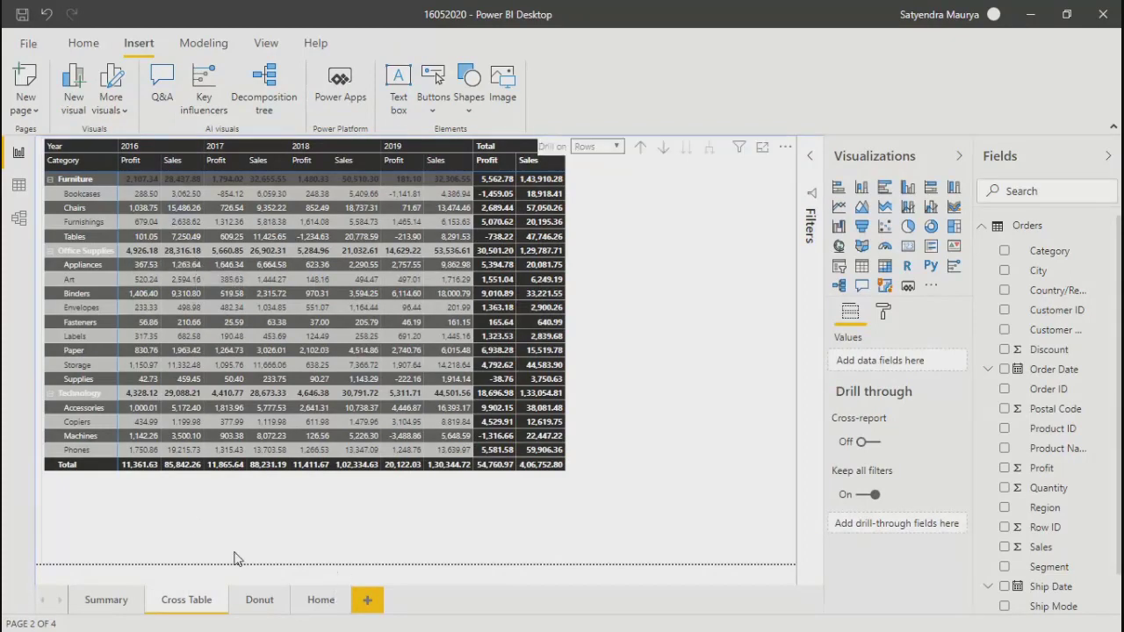
click(316, 599)
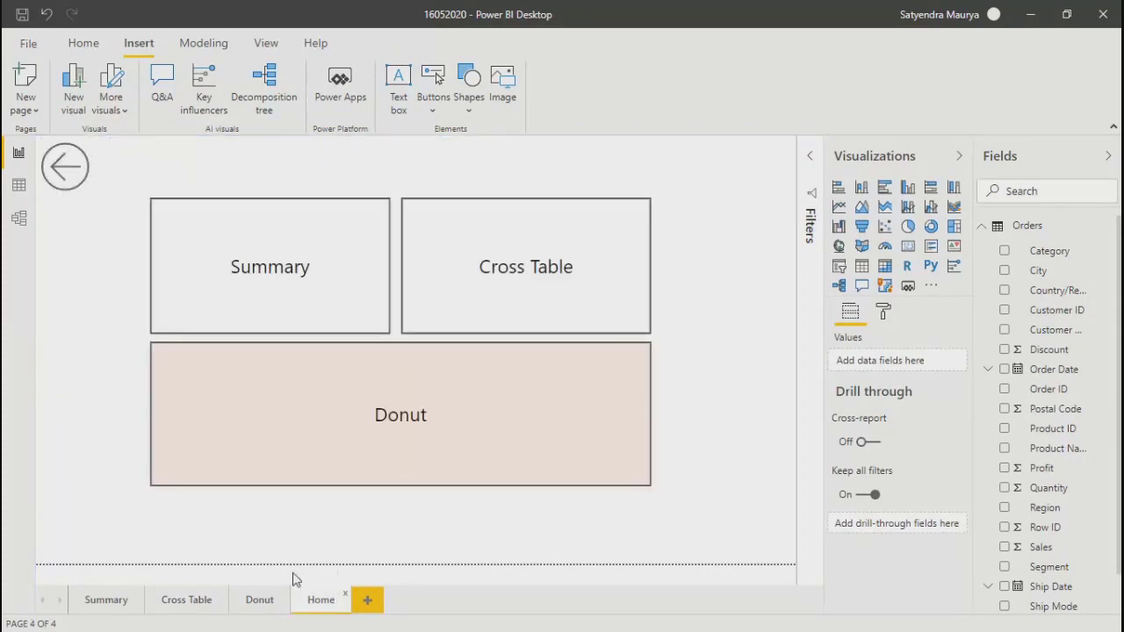
ctrl+click(70, 172)
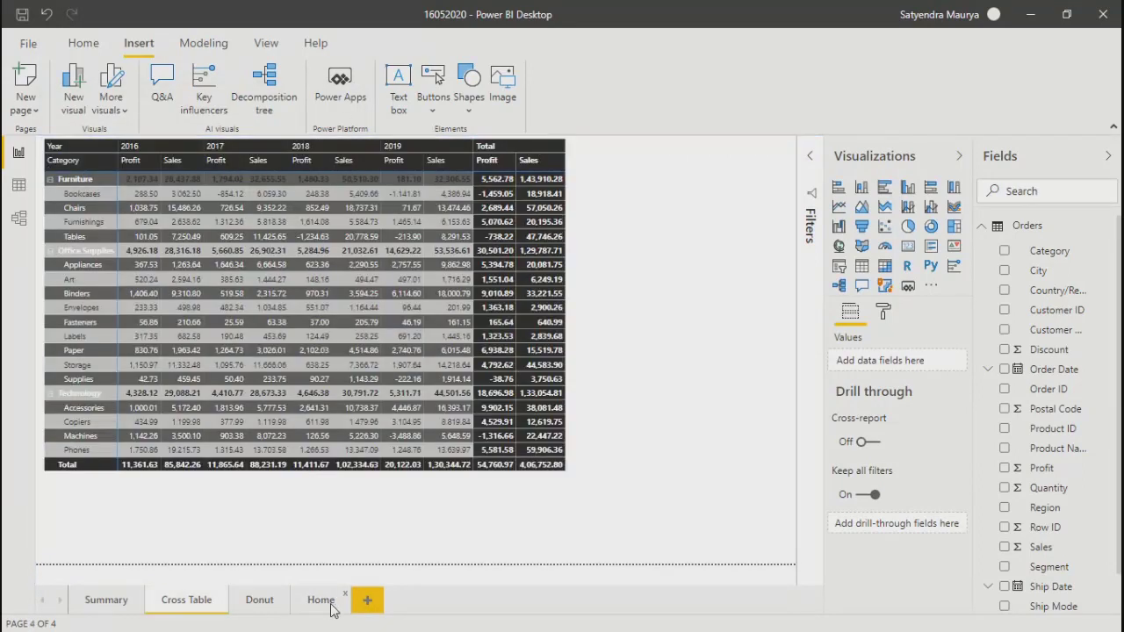
click(322, 599)
Set the action type of the Home page's Back button to Page navigation and review the available destinations
click(63, 169)
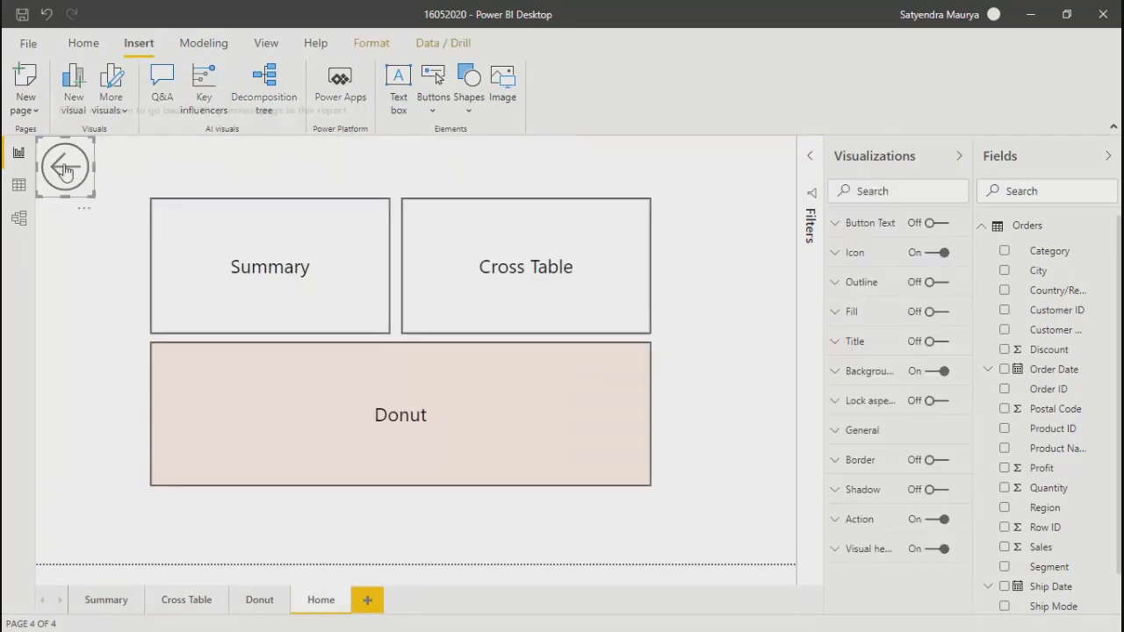
click(834, 520)
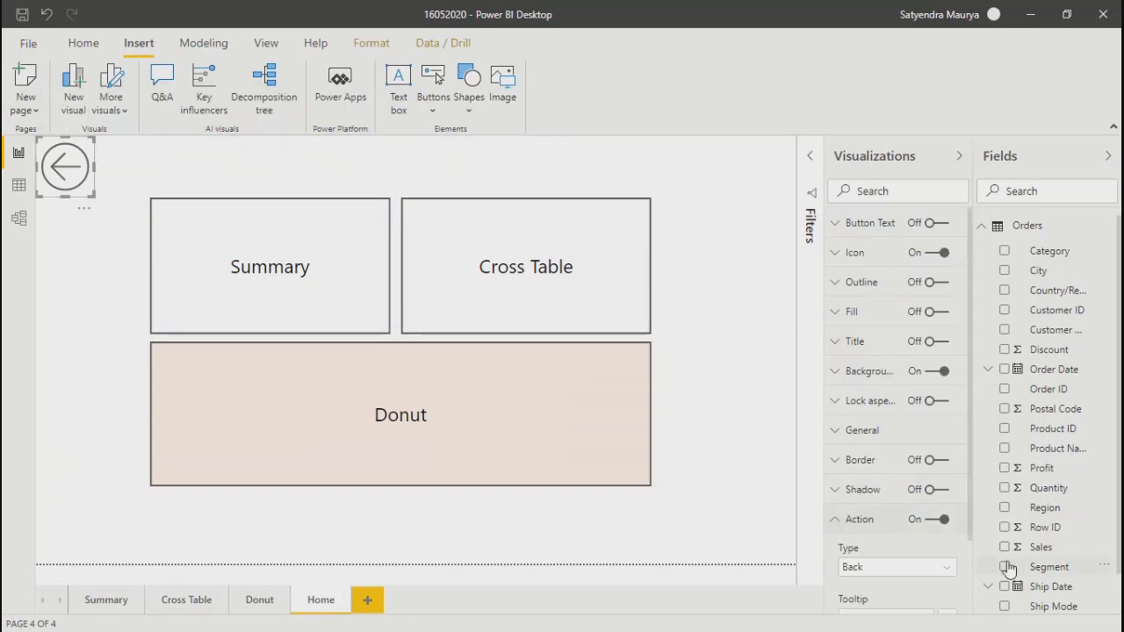
scroll(973, 527, down, 2)
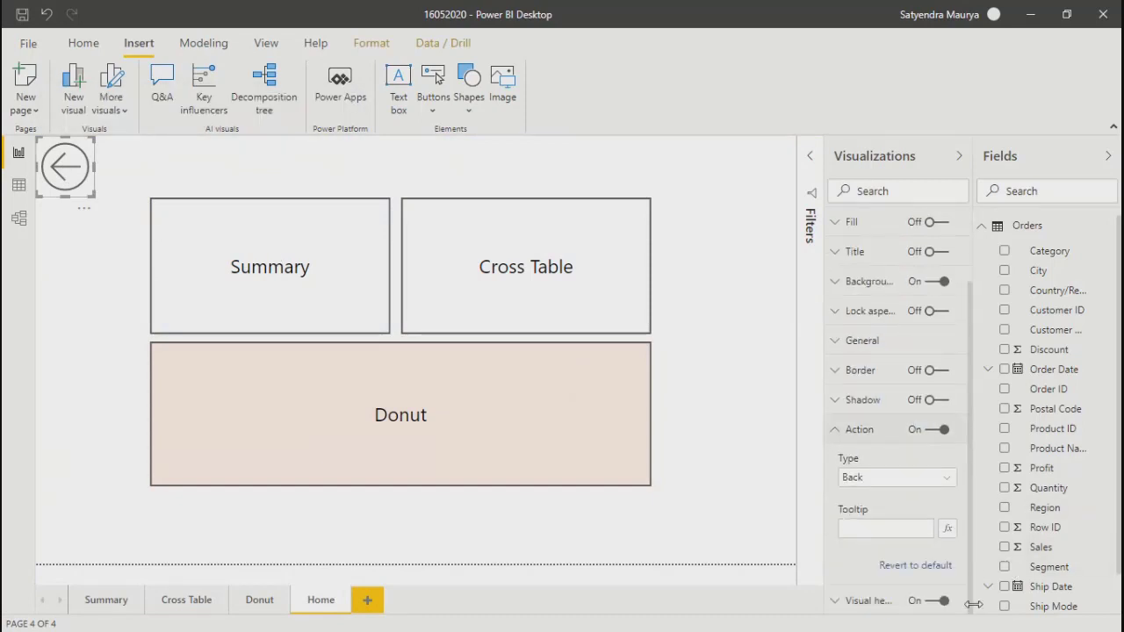
click(895, 482)
click(876, 551)
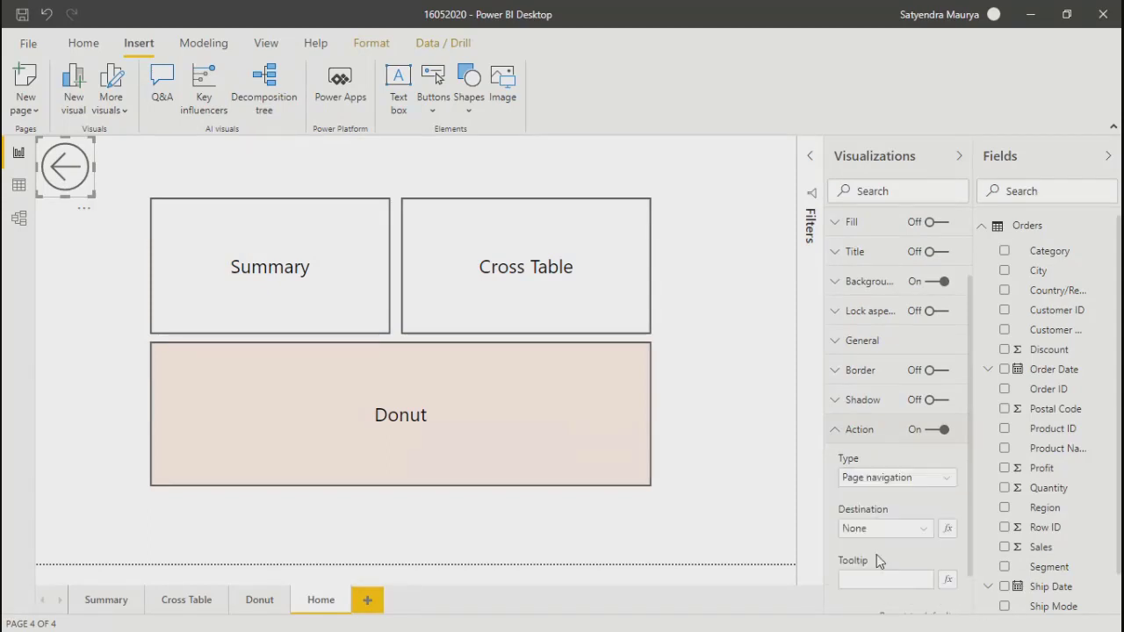
click(923, 531)
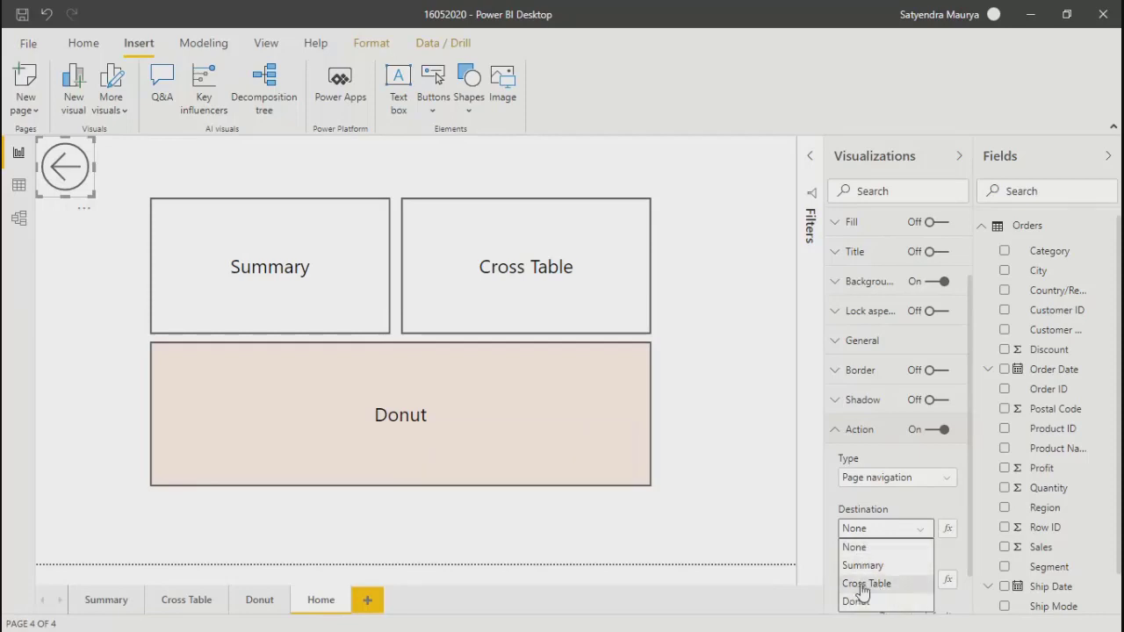
click(743, 343)
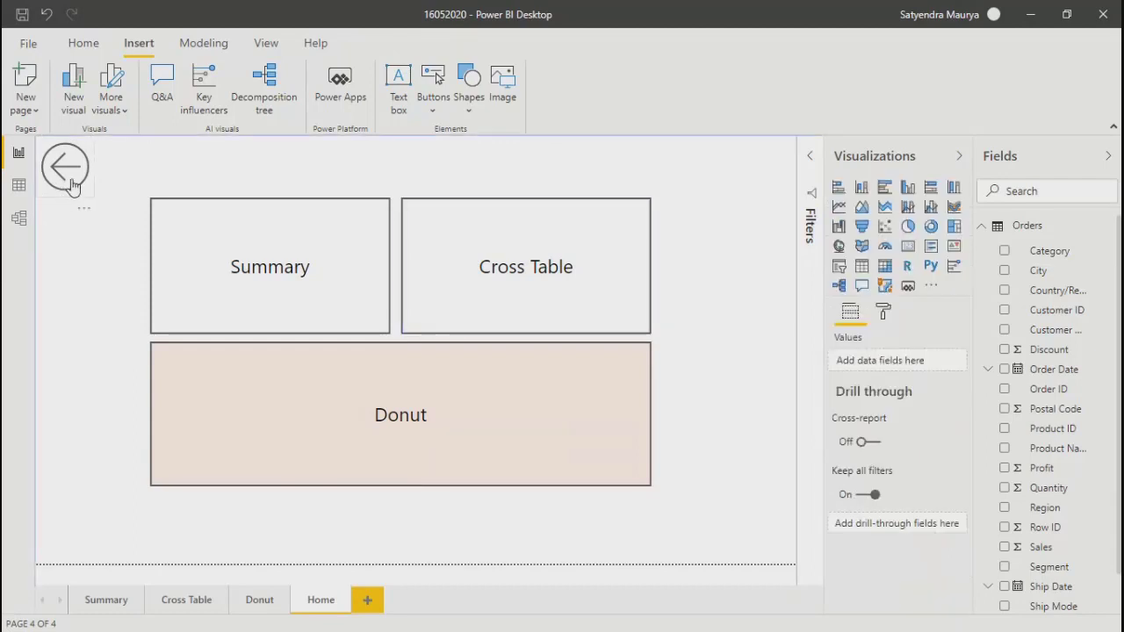
Insert a Back button in the upper-left corner of the Donut page and enlarge it
click(261, 603)
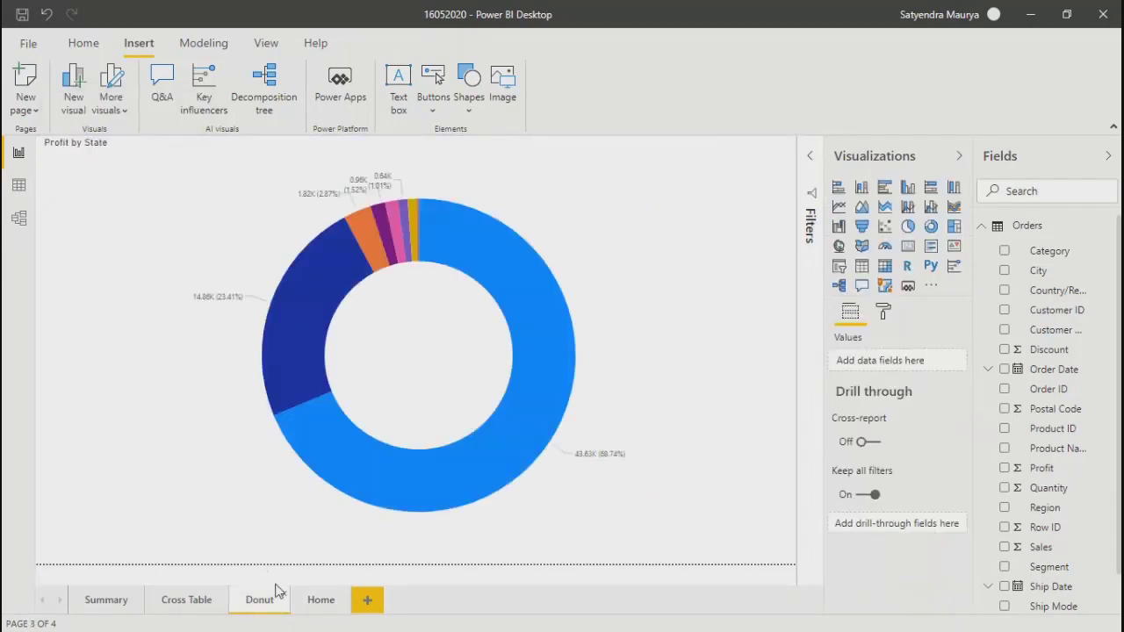
click(433, 92)
click(430, 219)
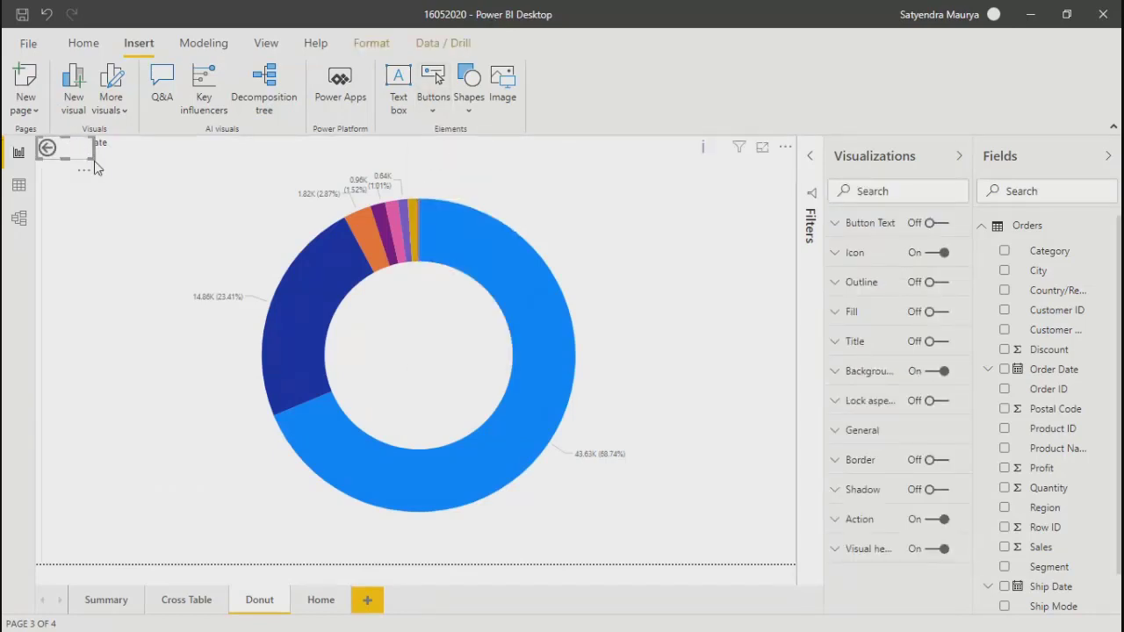
drag(94, 158, 111, 211)
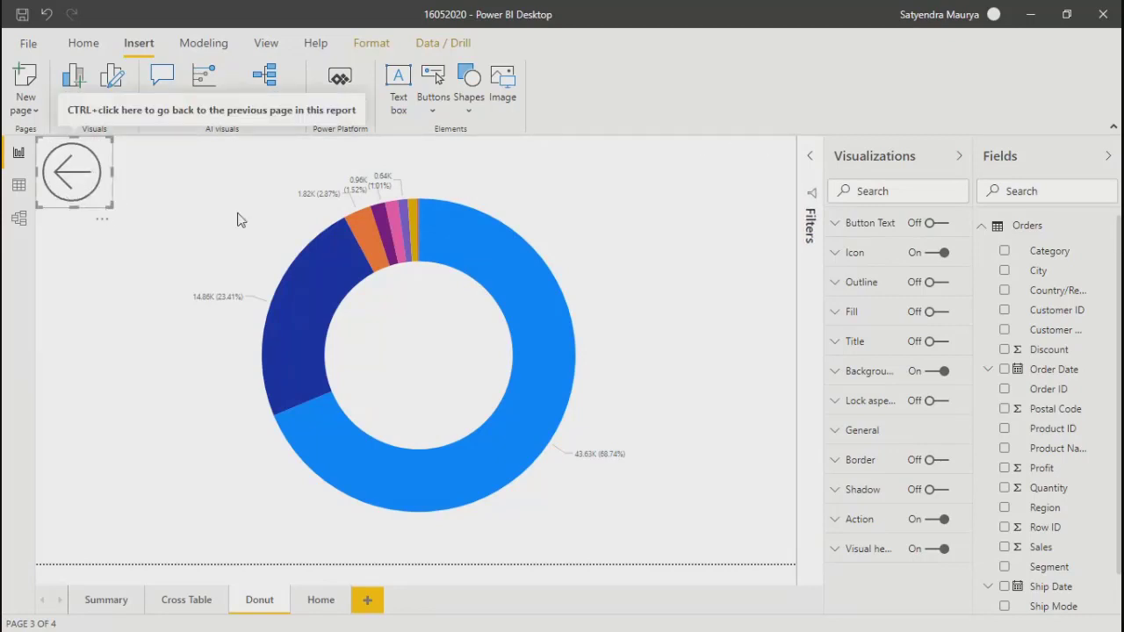
Set the action of the Donut page's Back button to Page navigation with Home as the destination
click(837, 524)
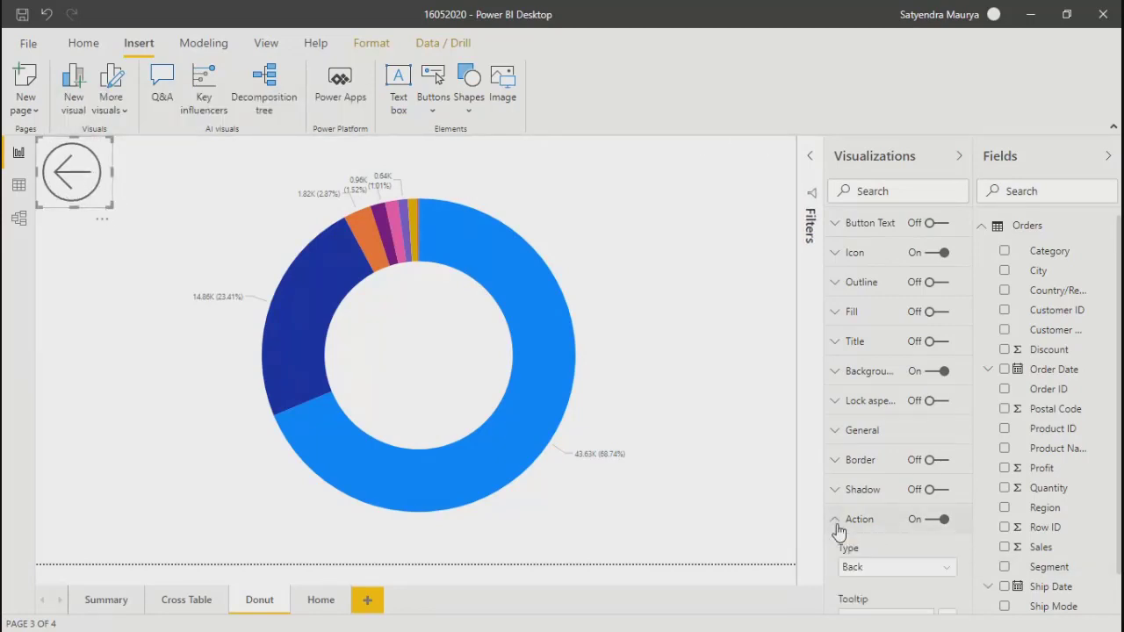
scroll(972, 530, down, 2)
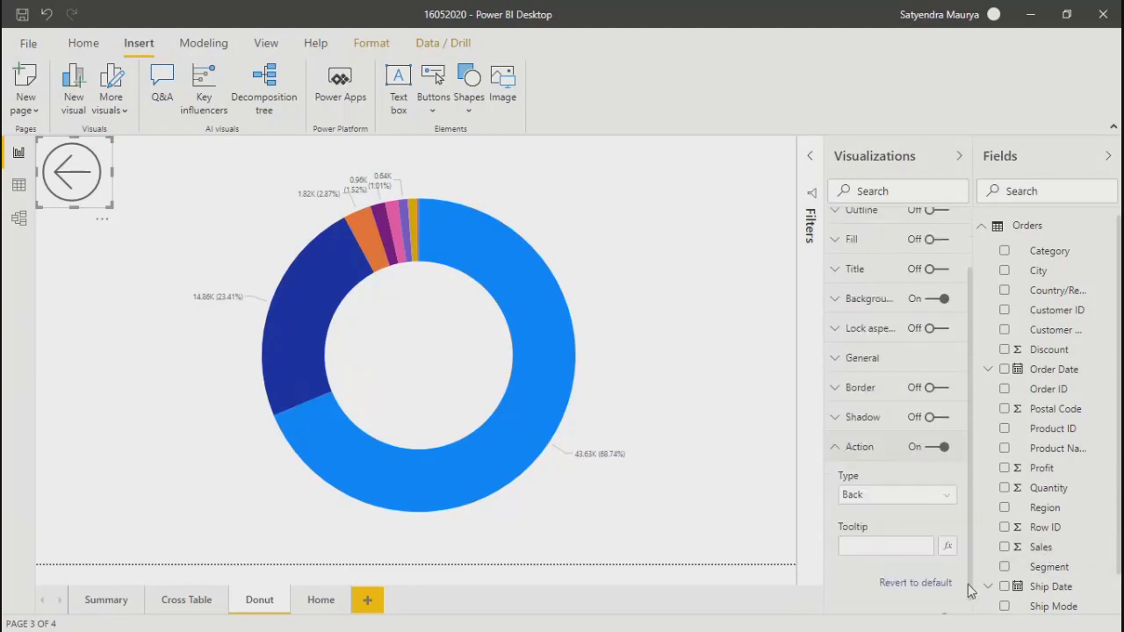
click(888, 495)
click(866, 562)
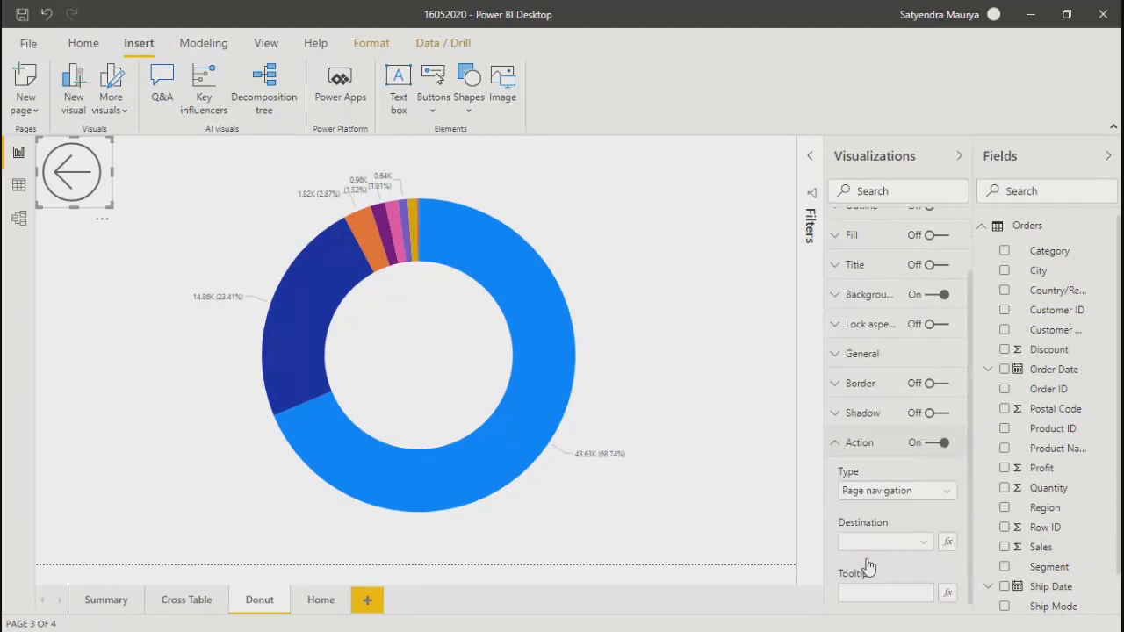
click(878, 543)
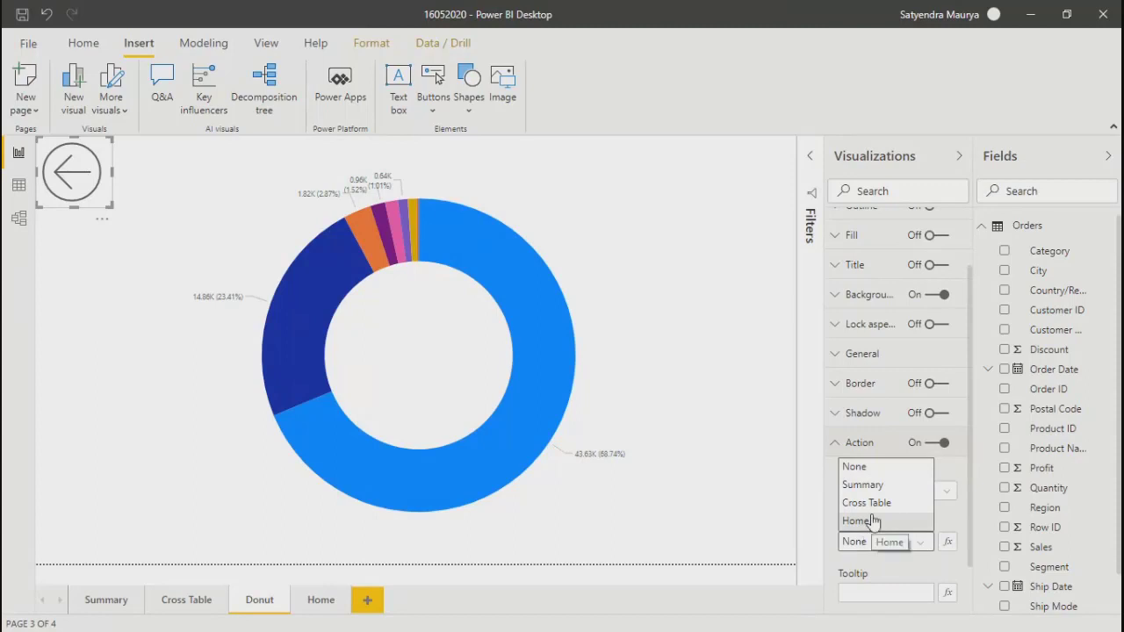
click(871, 521)
Delete the Back button from the Donut page, keeping the donut chart
click(198, 432)
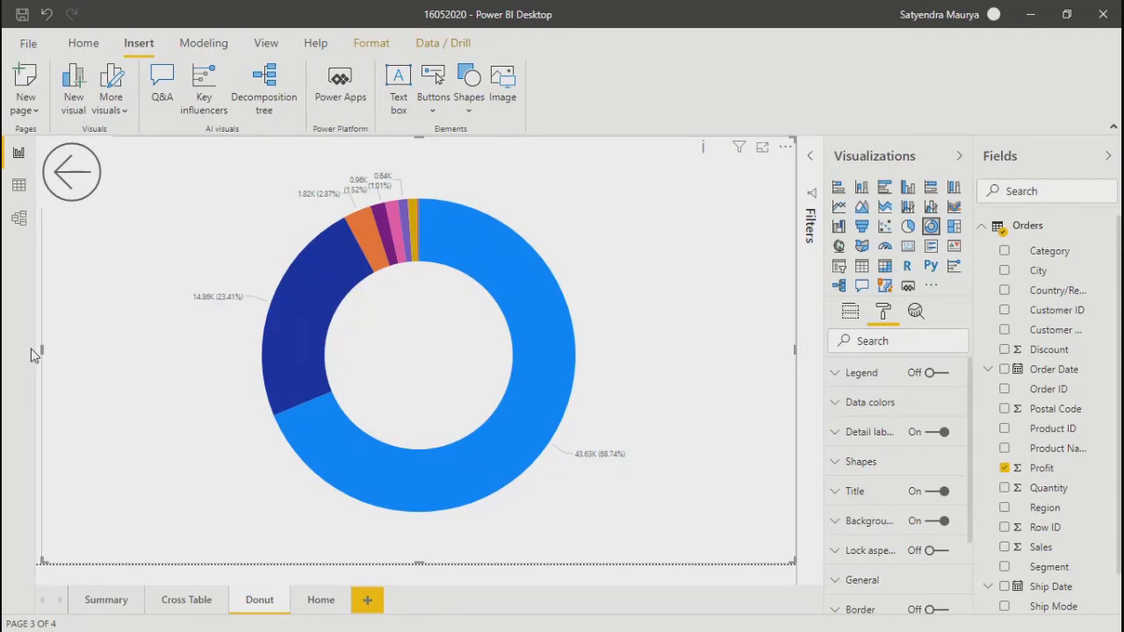
key(Delete)
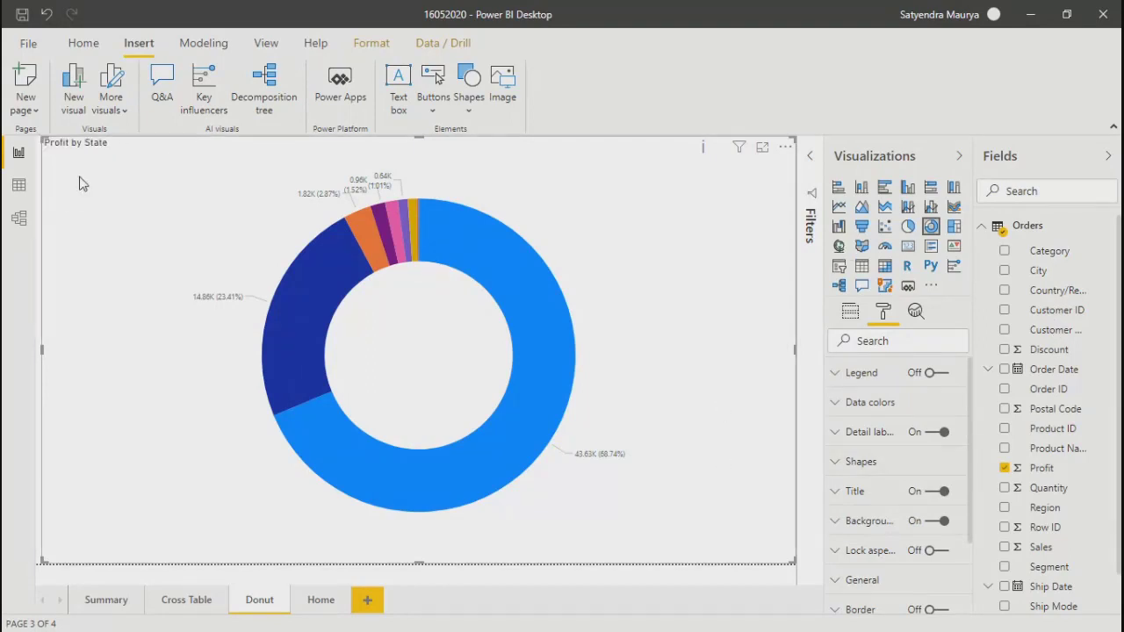
Undo the deletion of the Donut page's Back button and show the pane that manages object visibility and layering
key(ctrl+z)
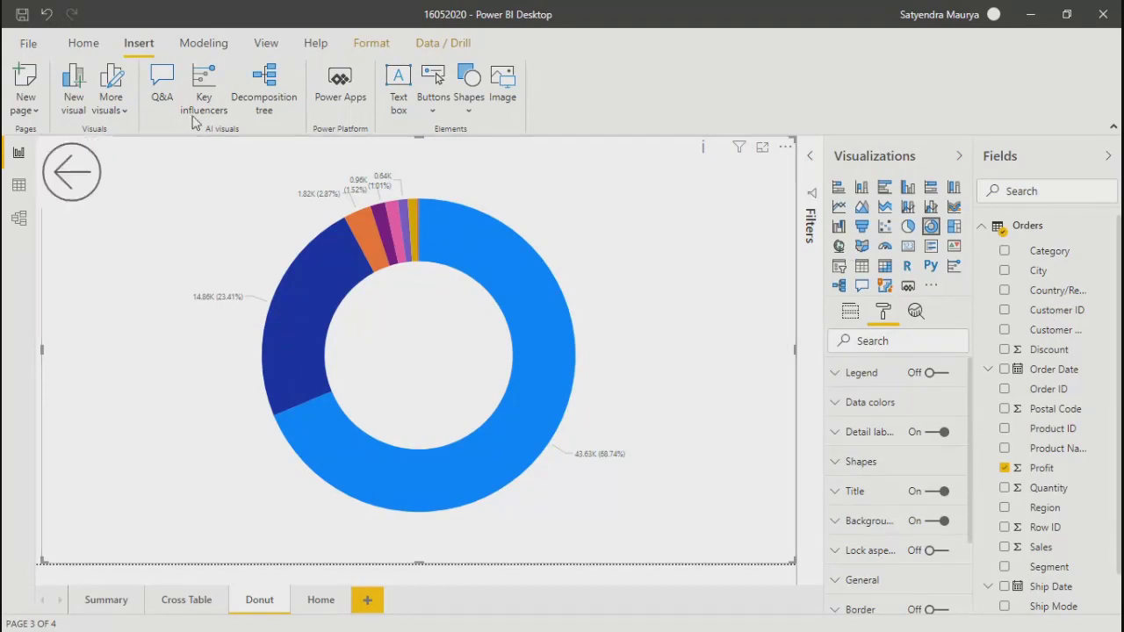
click(265, 44)
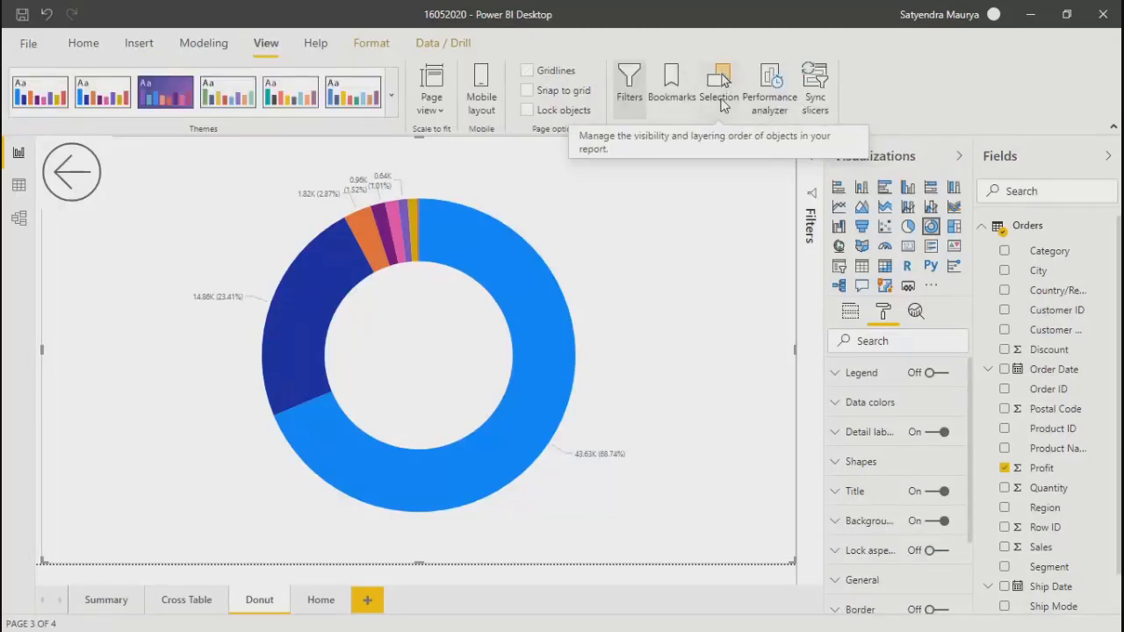
click(720, 87)
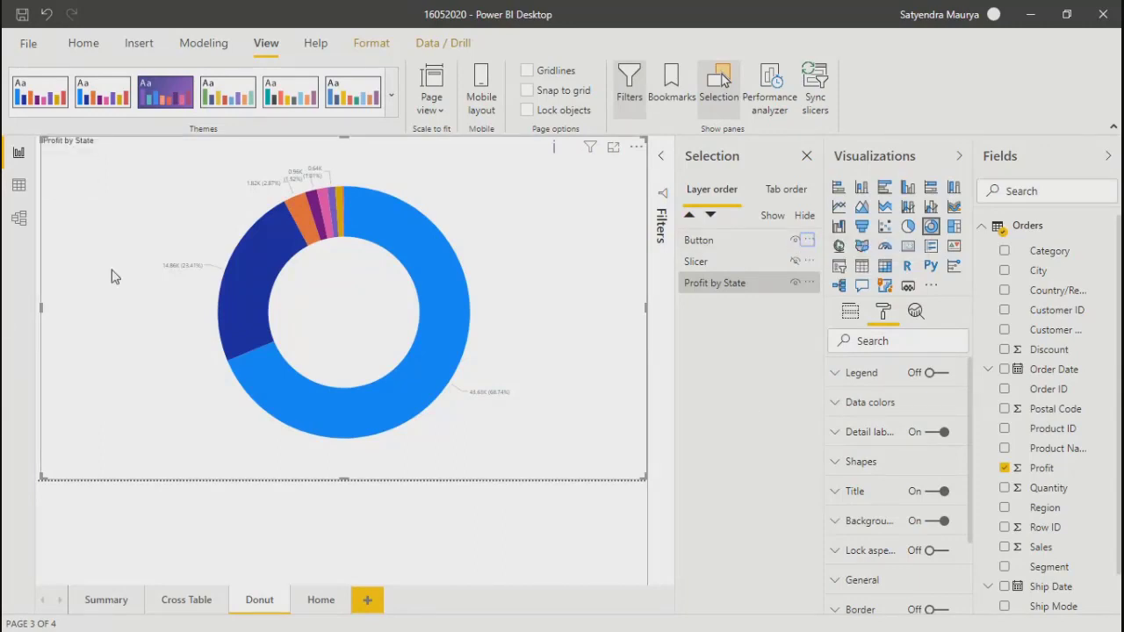
Stretch the donut chart to the page's left edge, and move Profit by State above Button in the layer order and back below it
mouse_move(42, 305)
mouse_down()
mouse_move(104, 322)
mouse_move(97, 304)
mouse_move(36, 290)
mouse_up()
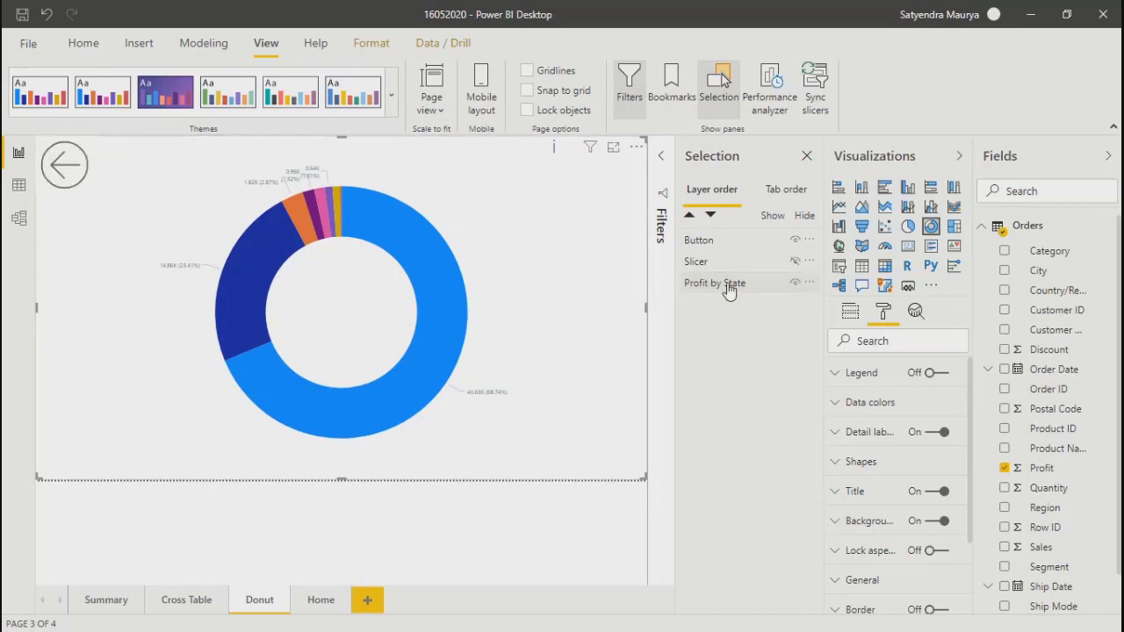
drag(728, 290, 730, 242)
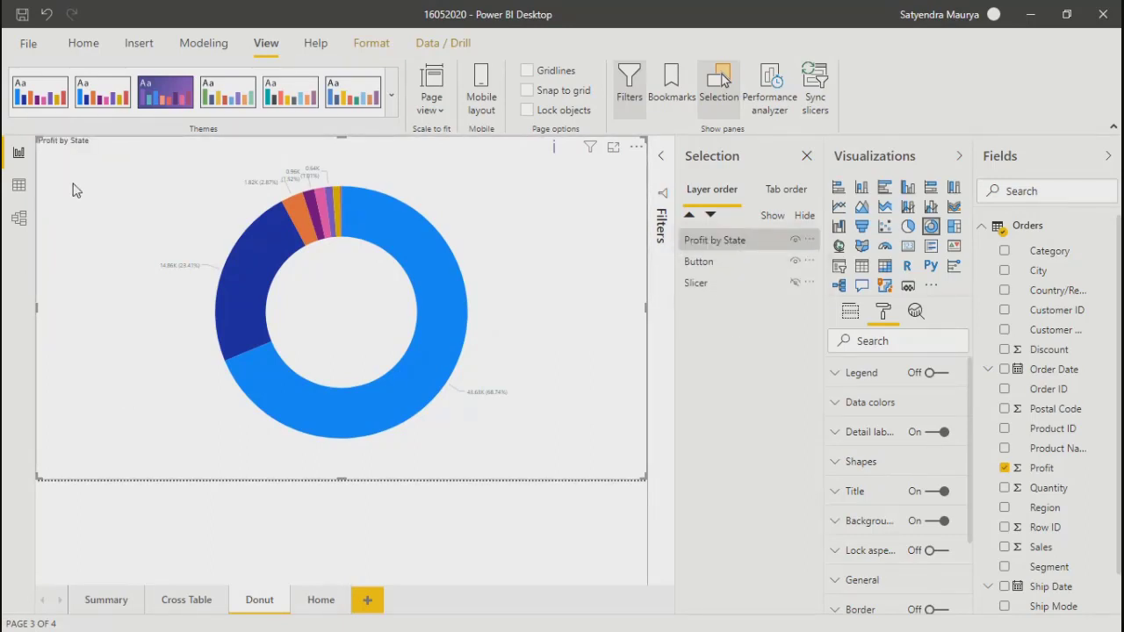
drag(712, 272, 712, 241)
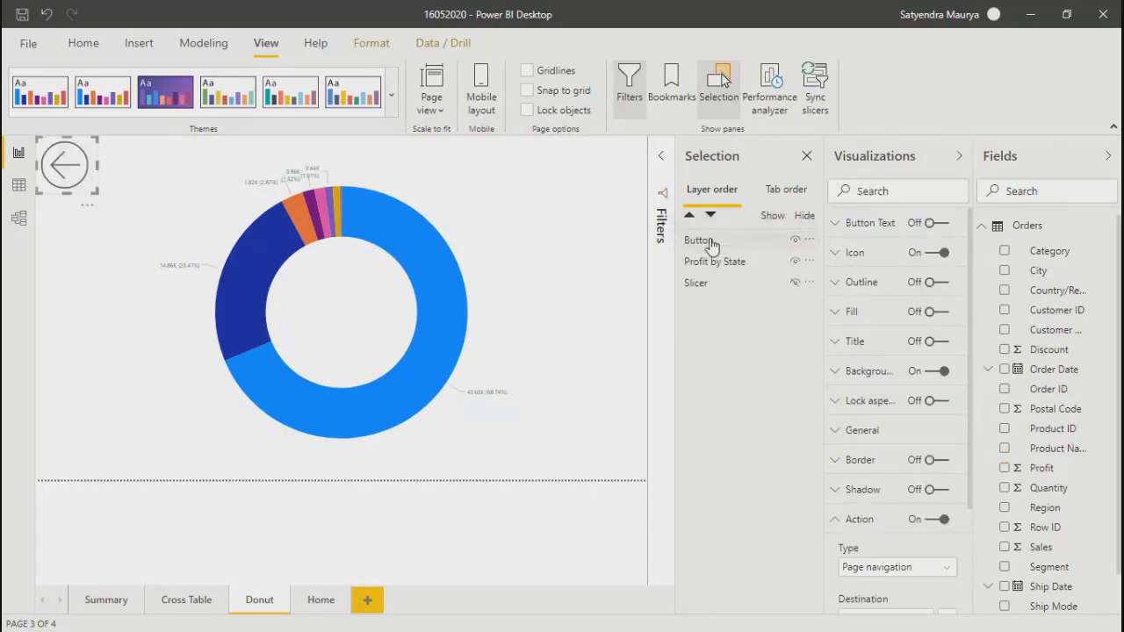
click(143, 399)
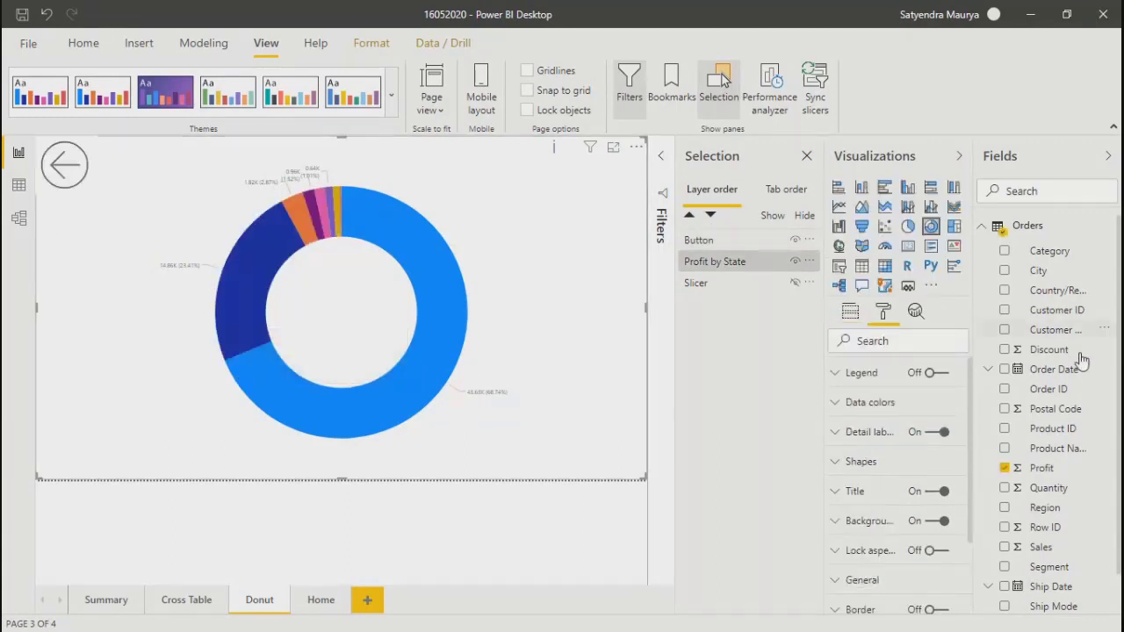
Move the Slicer above Profit by State in the layer order, keeping it below Button
drag(734, 282, 735, 262)
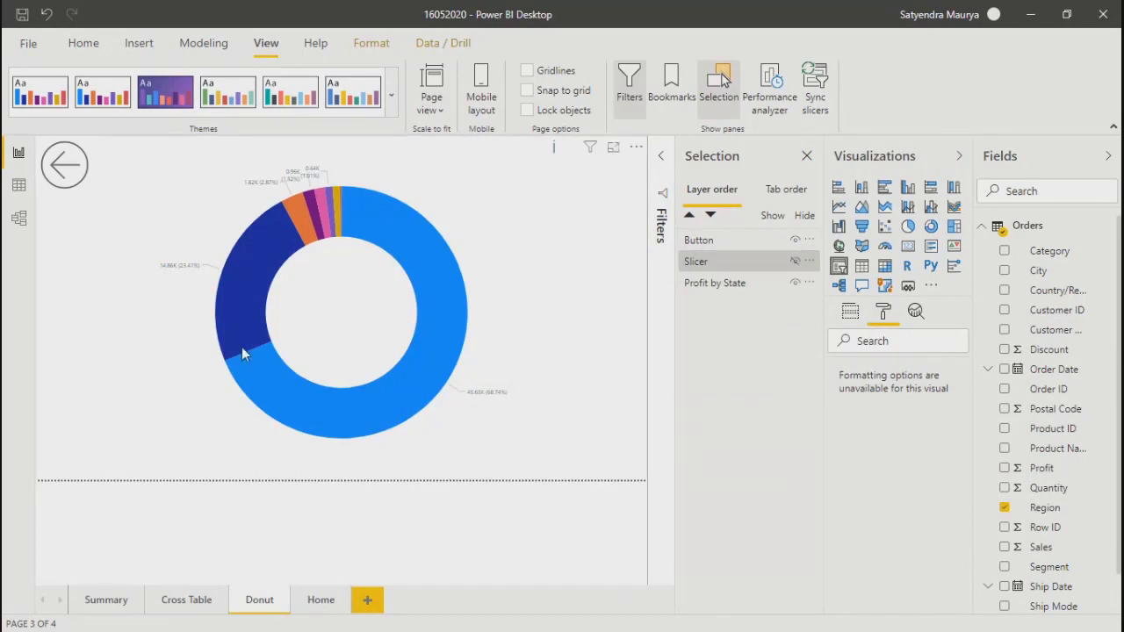
click(68, 234)
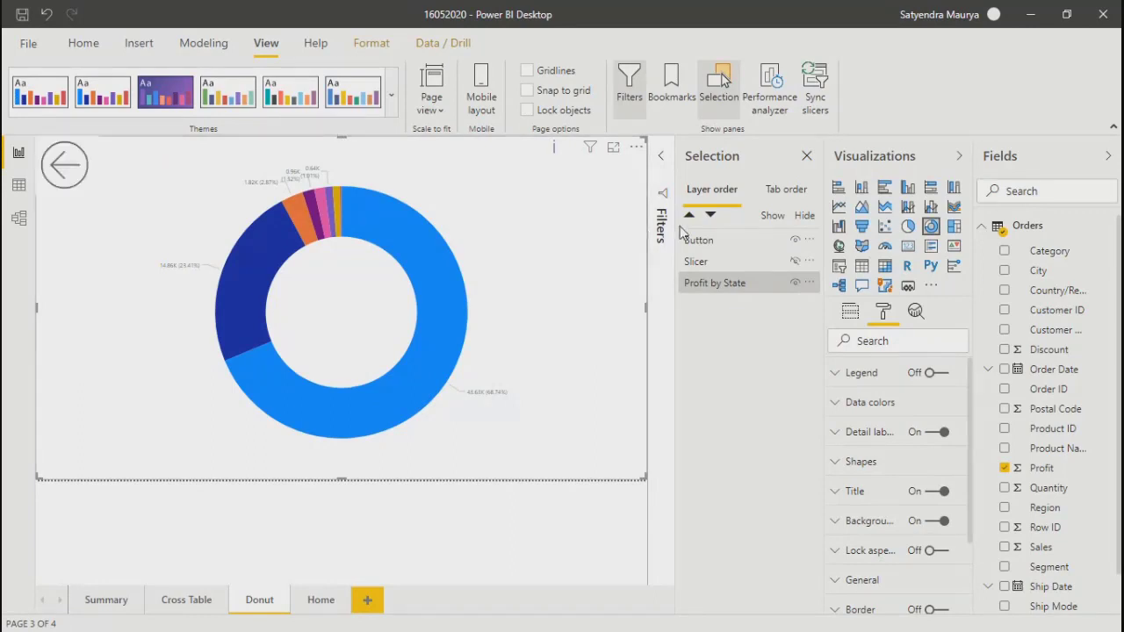
Format the Back button's visual header with 14% transparency and an orange background color
click(57, 167)
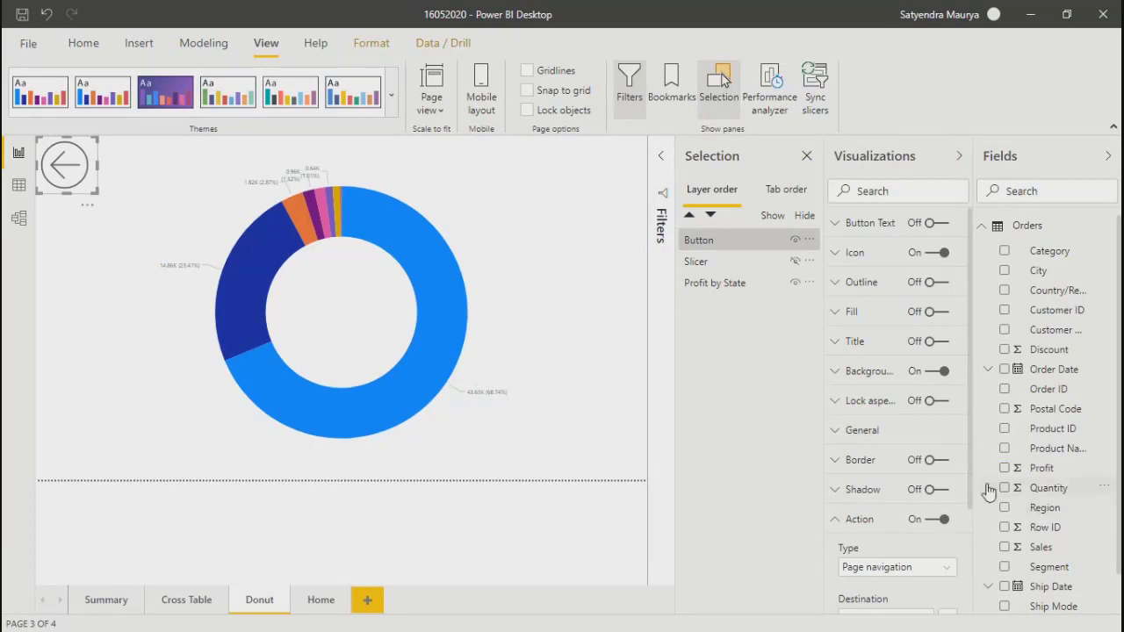
drag(968, 475, 959, 606)
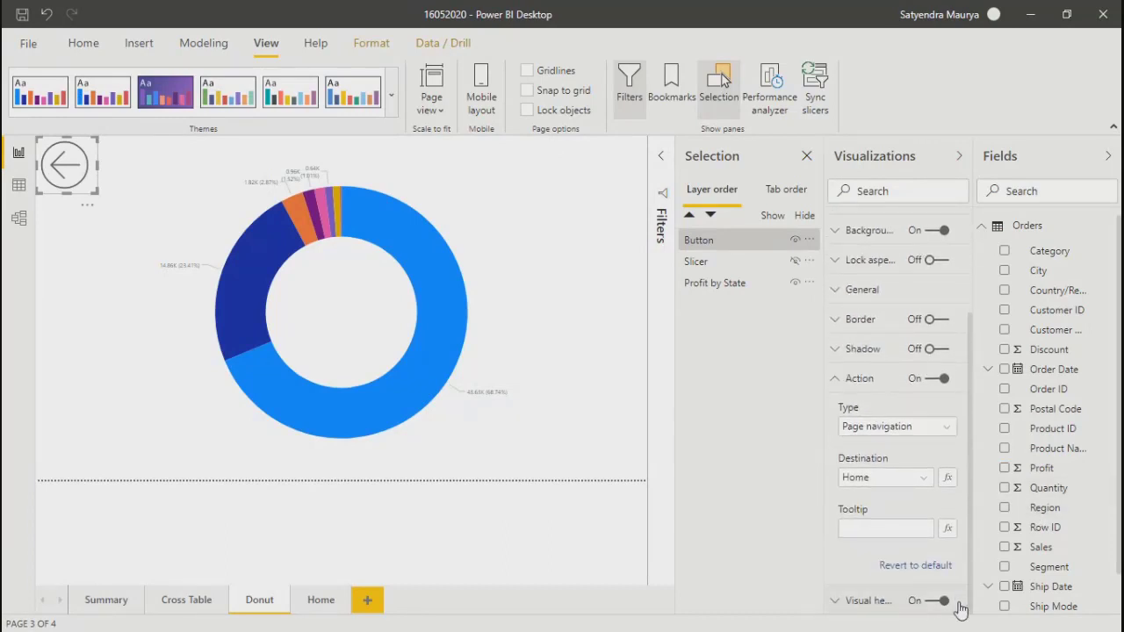
click(869, 601)
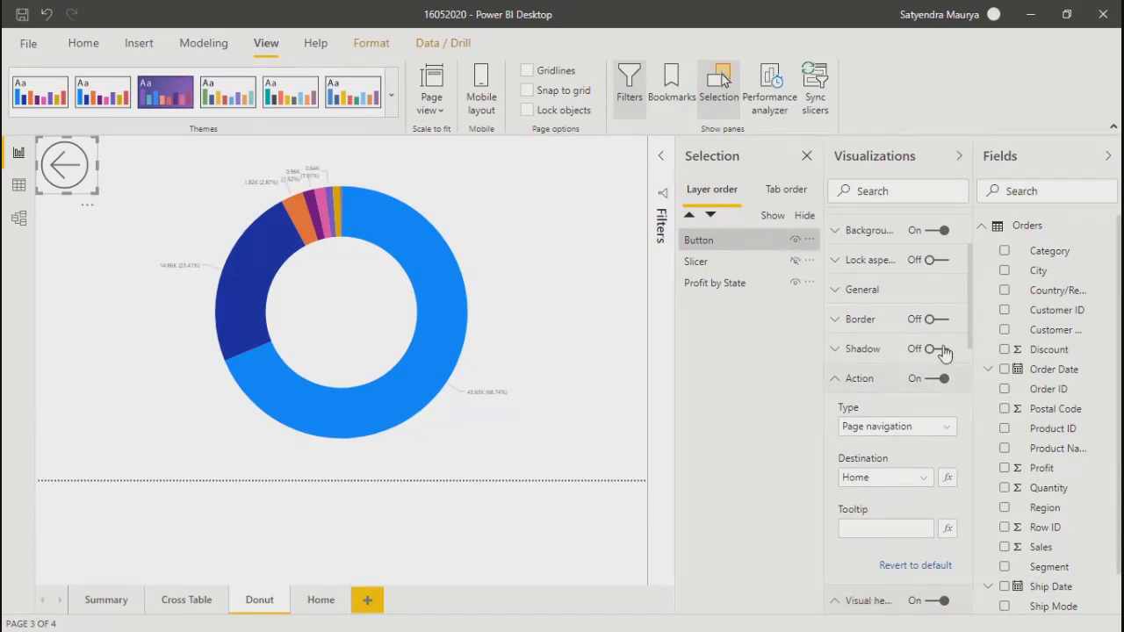
drag(969, 343, 967, 433)
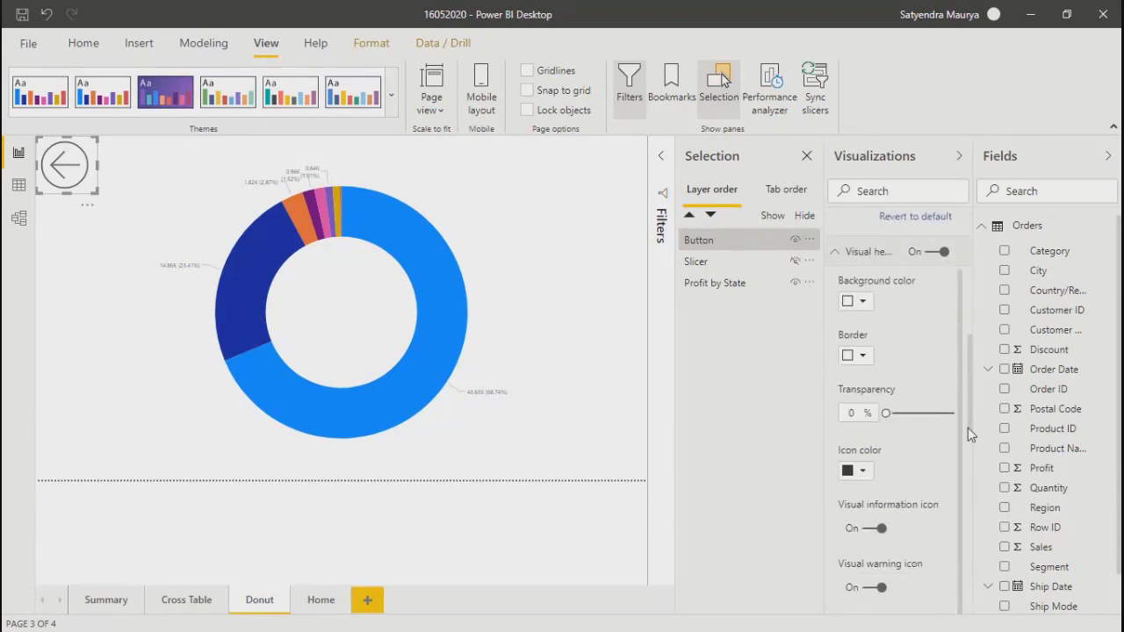
drag(967, 428, 962, 399)
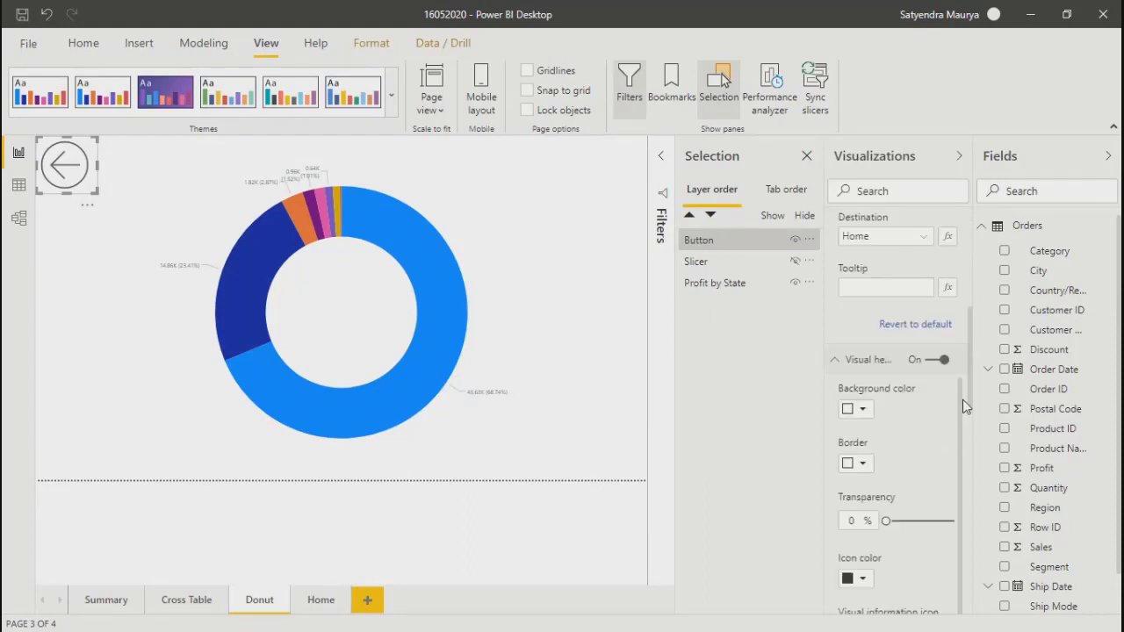
click(918, 521)
click(895, 521)
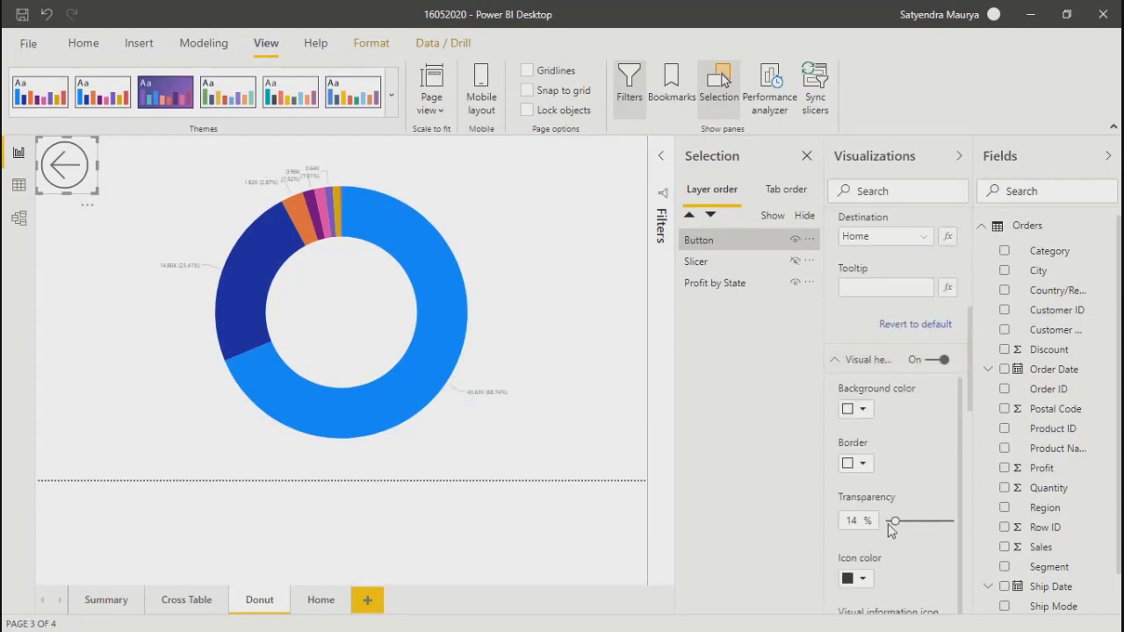
click(856, 410)
click(848, 430)
Check the Back button's recoloured header menu and undo the orange header formatting
click(87, 205)
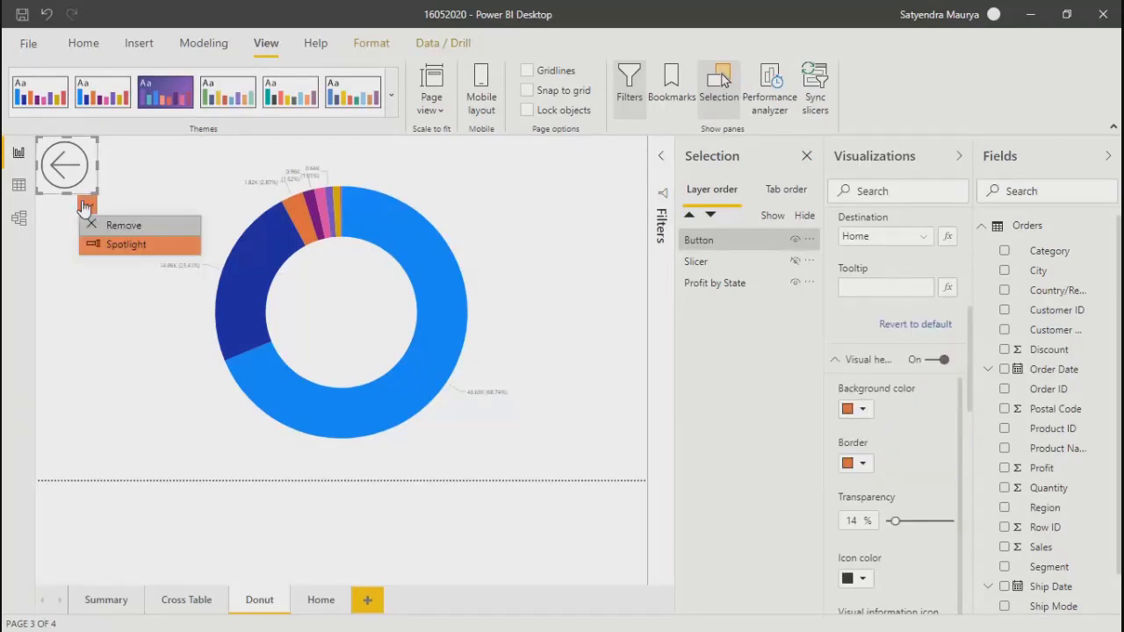
click(112, 247)
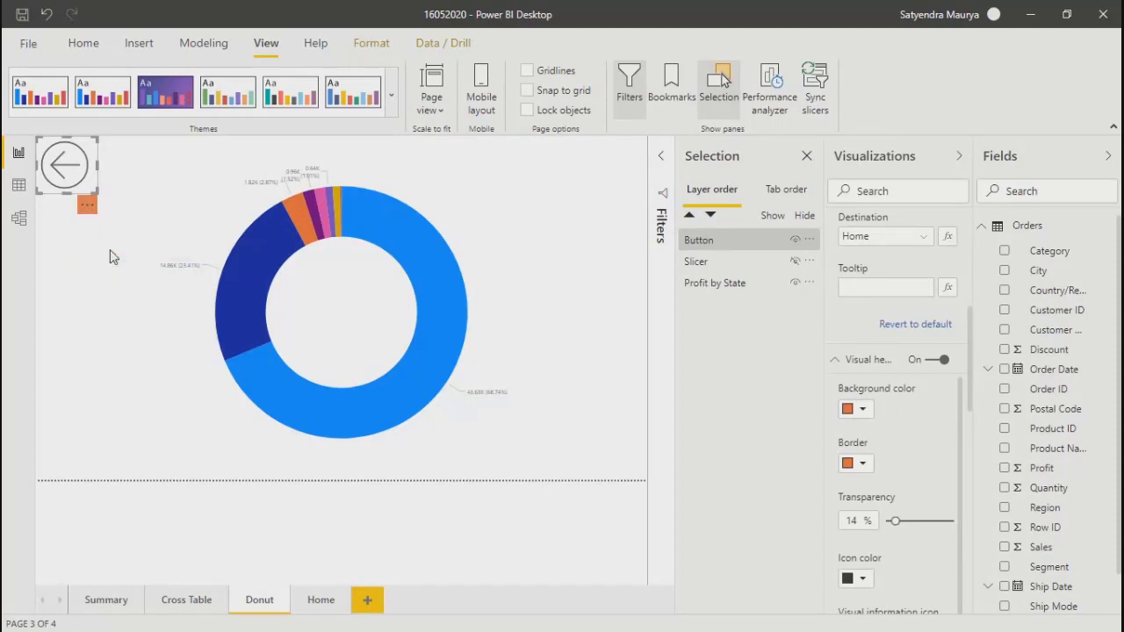
click(88, 211)
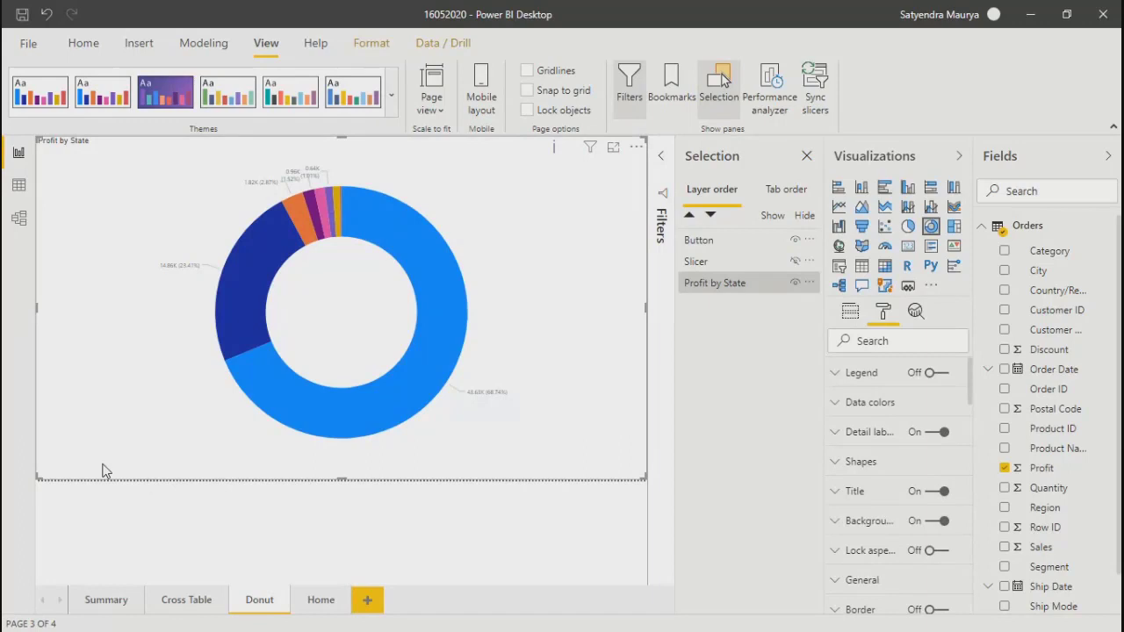
key(ctrl+z)
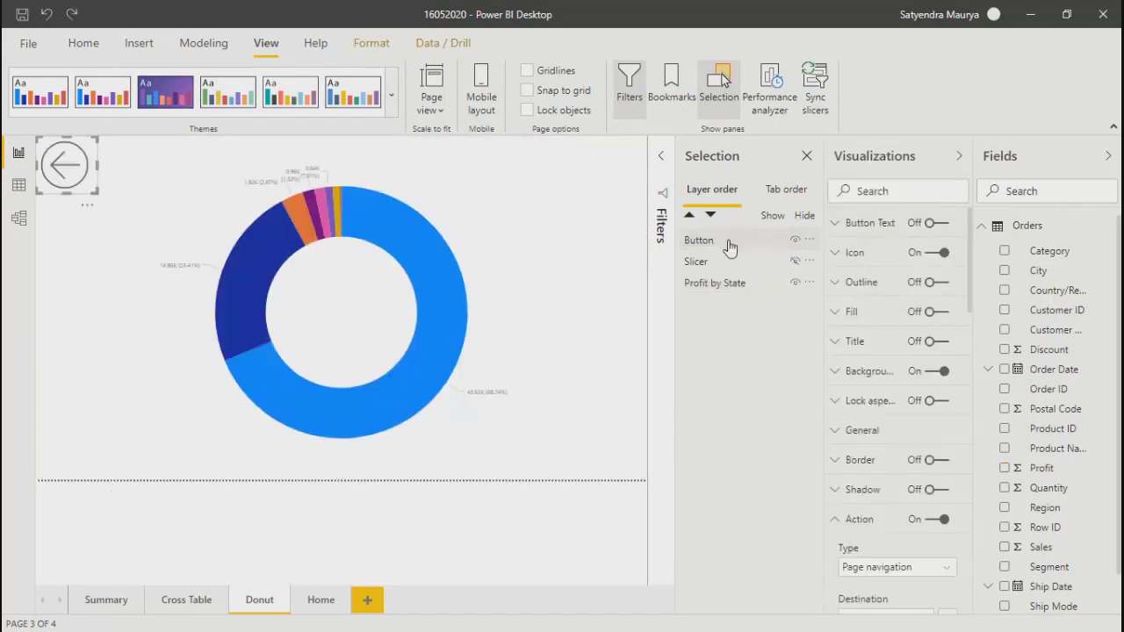
Bring Profit by State to the front of the layer order, and return Button to the front above it
drag(708, 262, 710, 239)
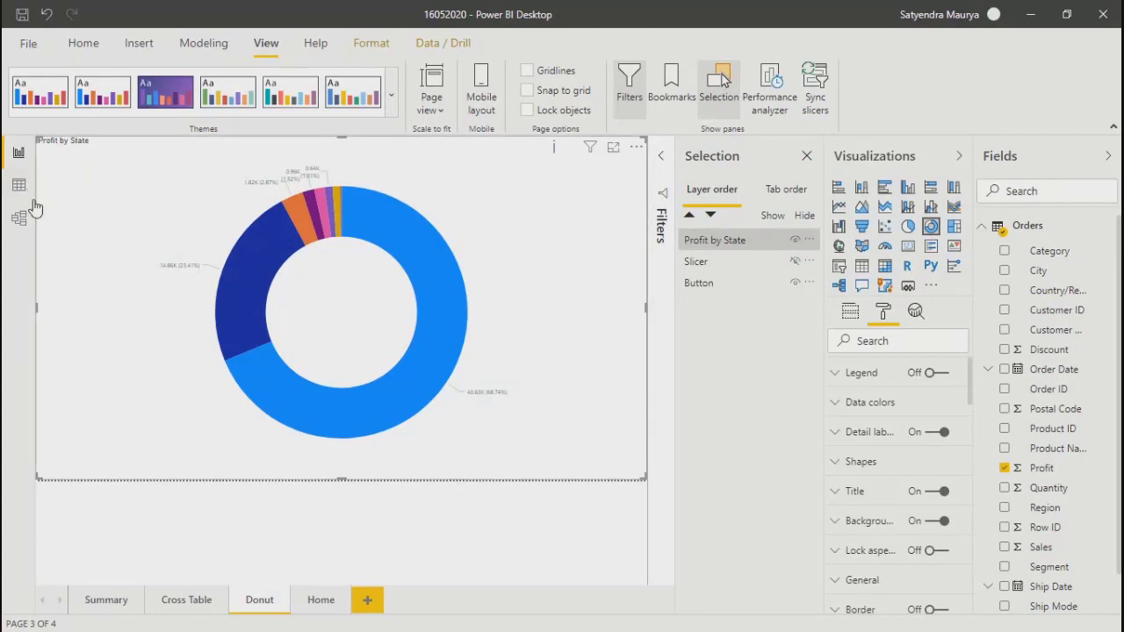
click(708, 282)
drag(707, 282, 693, 240)
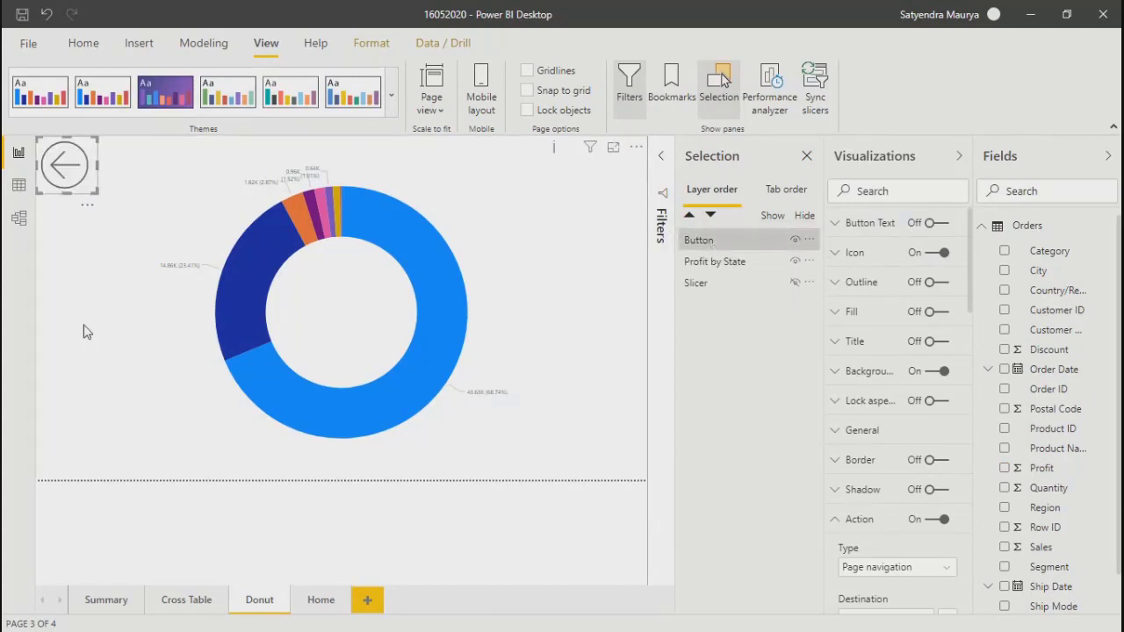
Narrow the donut chart from its left edge and fit the Back button into the freed strip at full page height
click(85, 274)
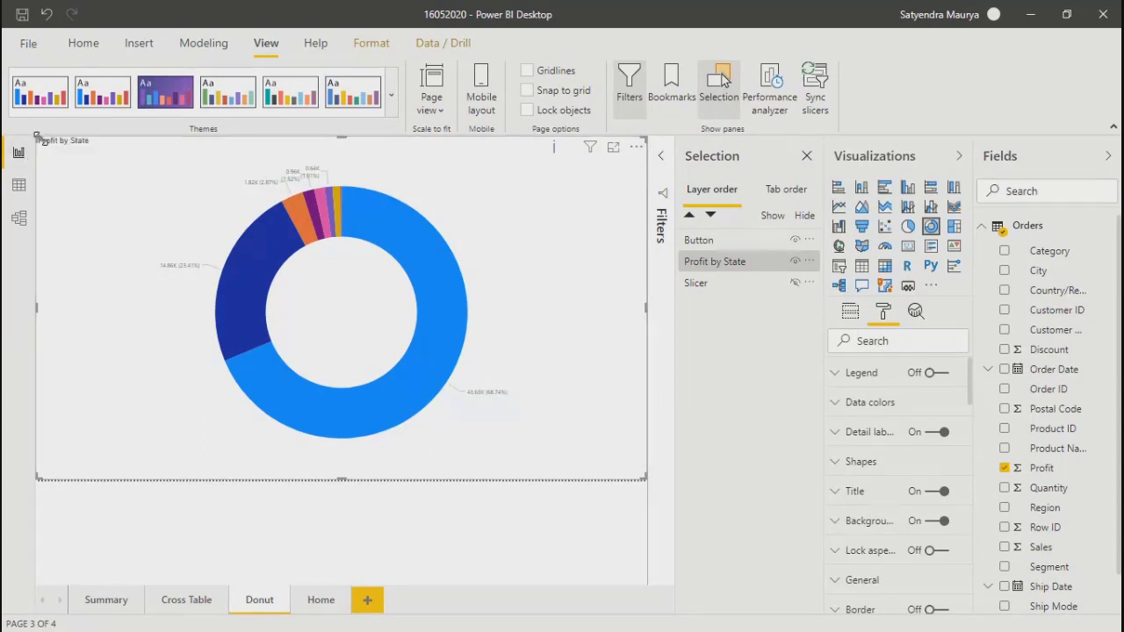
drag(36, 136, 93, 136)
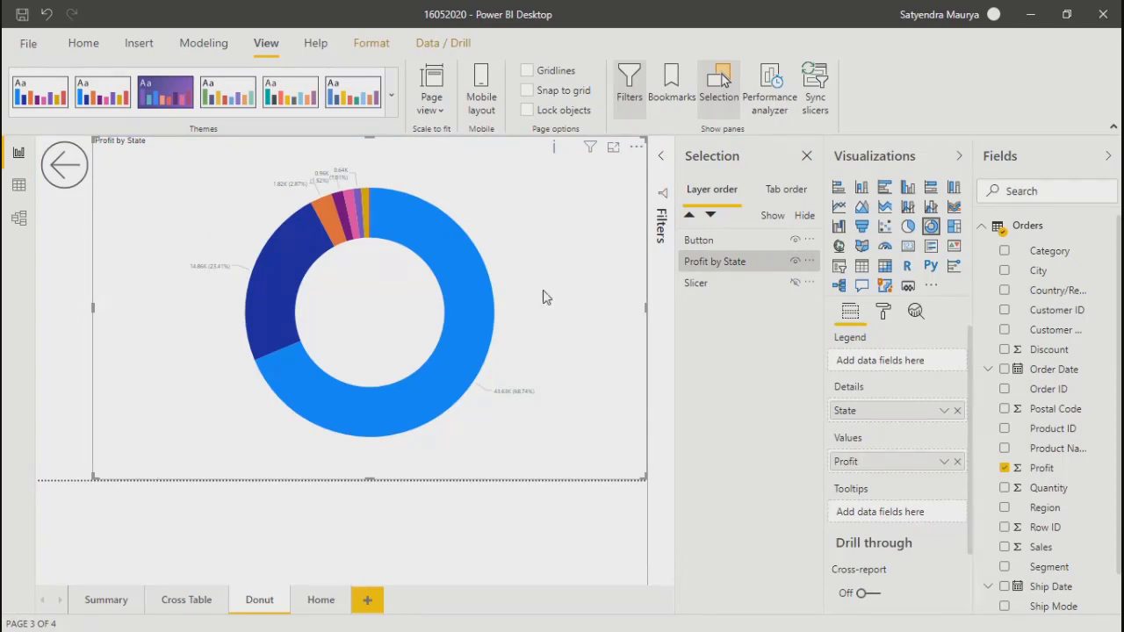
click(51, 197)
drag(75, 198, 95, 487)
Stretch the donut chart back to the page's left edge beneath the Back button, and select each object to check their layering
click(160, 416)
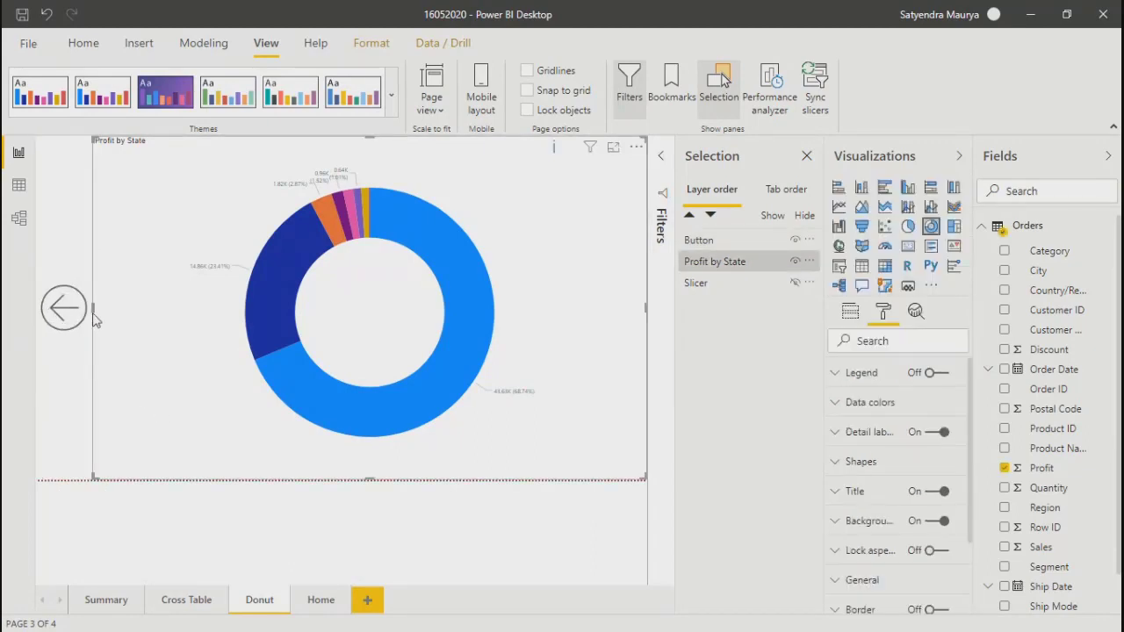
drag(94, 308, 39, 321)
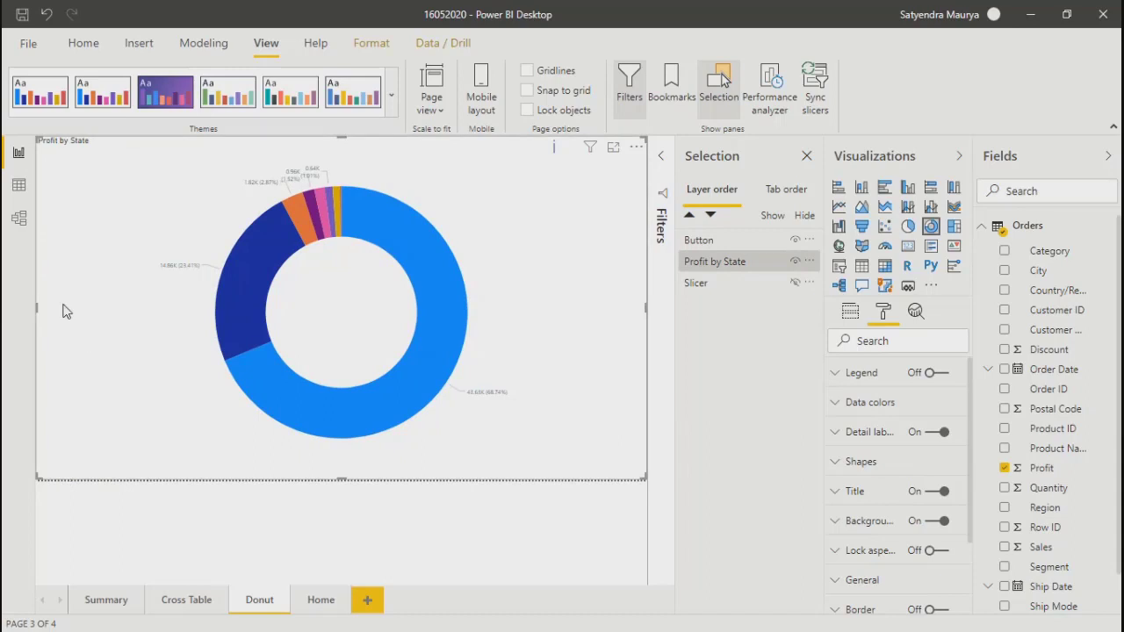
click(70, 531)
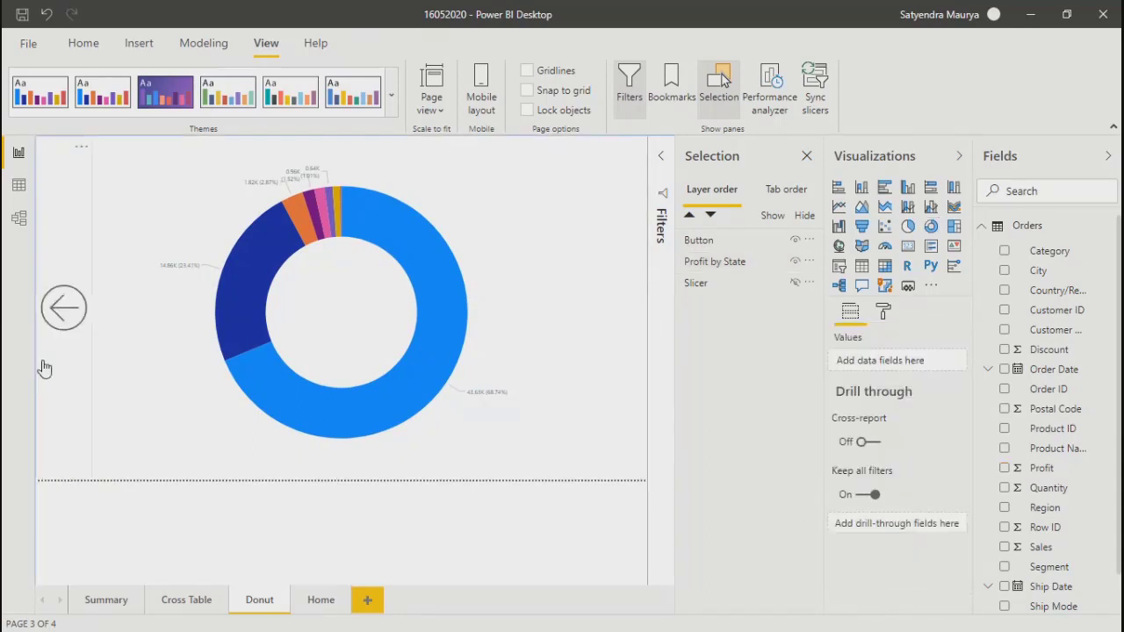
click(77, 309)
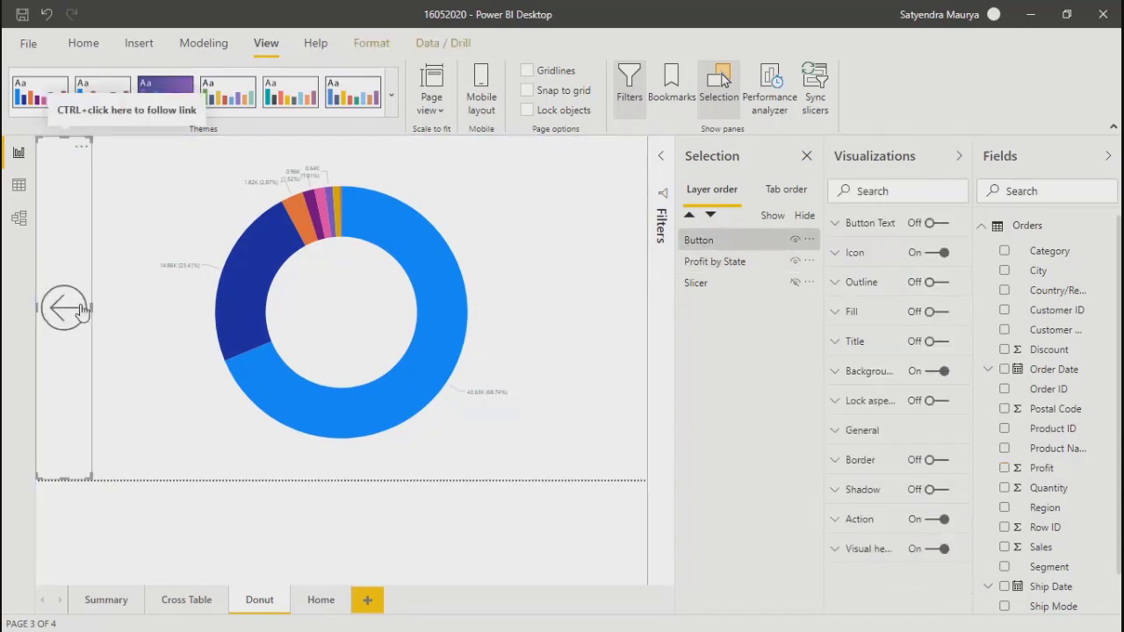
click(99, 531)
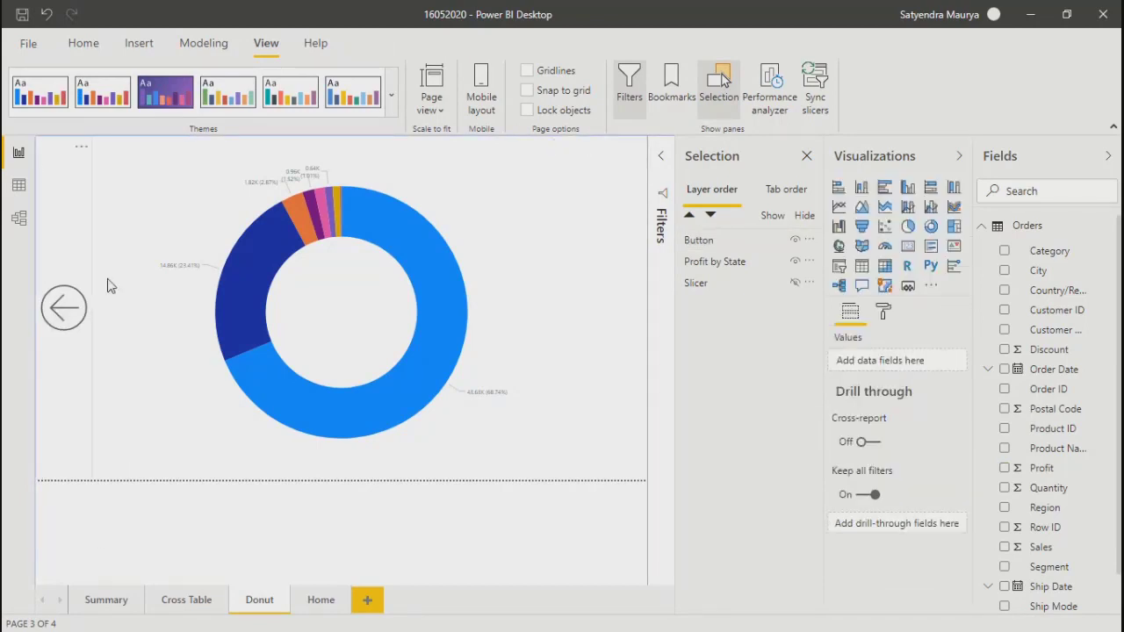
click(602, 334)
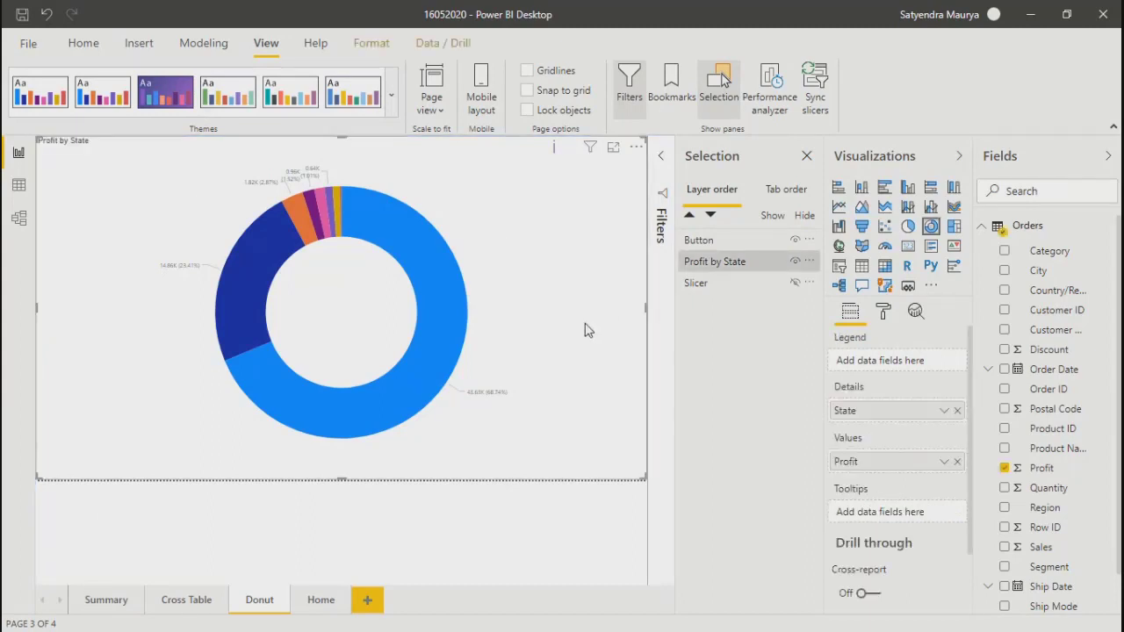
click(245, 507)
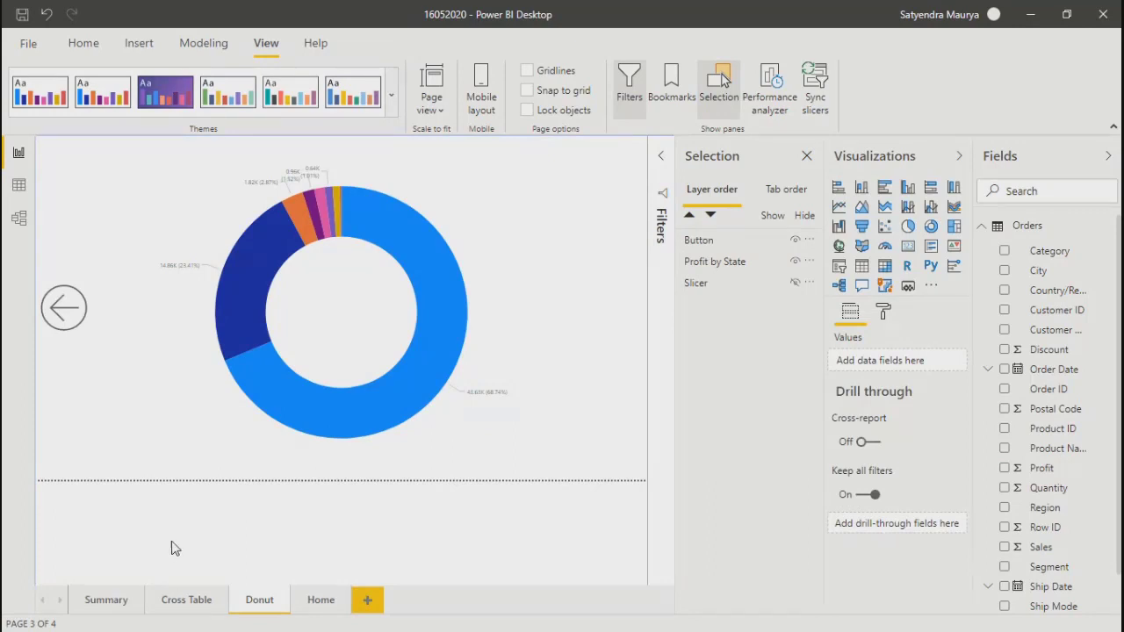
Shrink the Back button's height so it sits only in the page's upper-left corner, and check the overlap with the donut chart
click(60, 324)
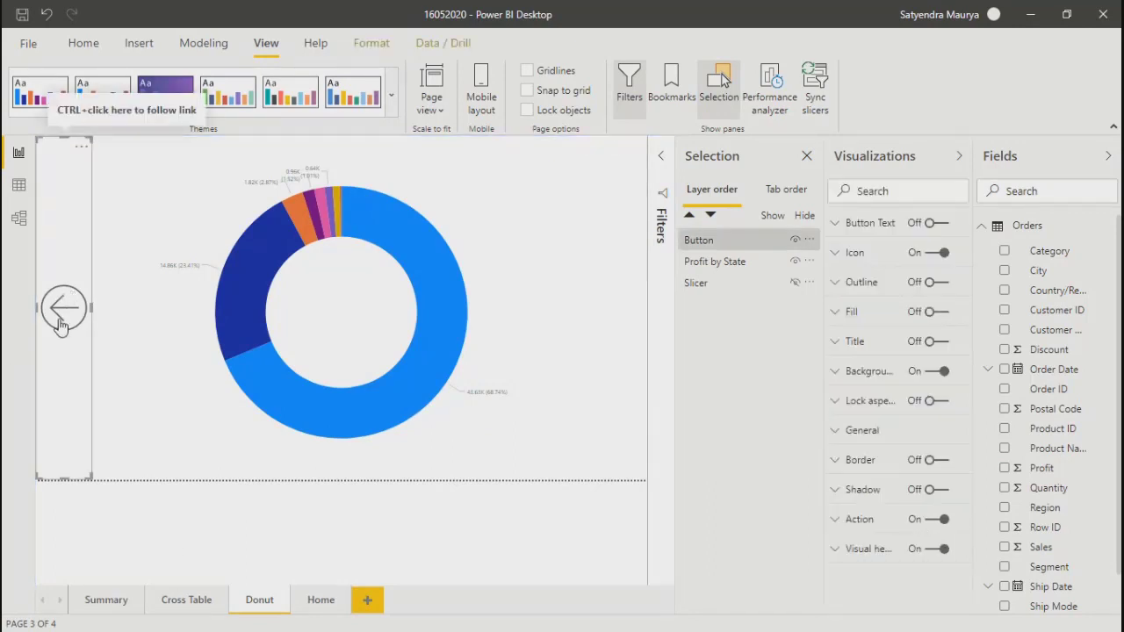
drag(70, 487, 72, 197)
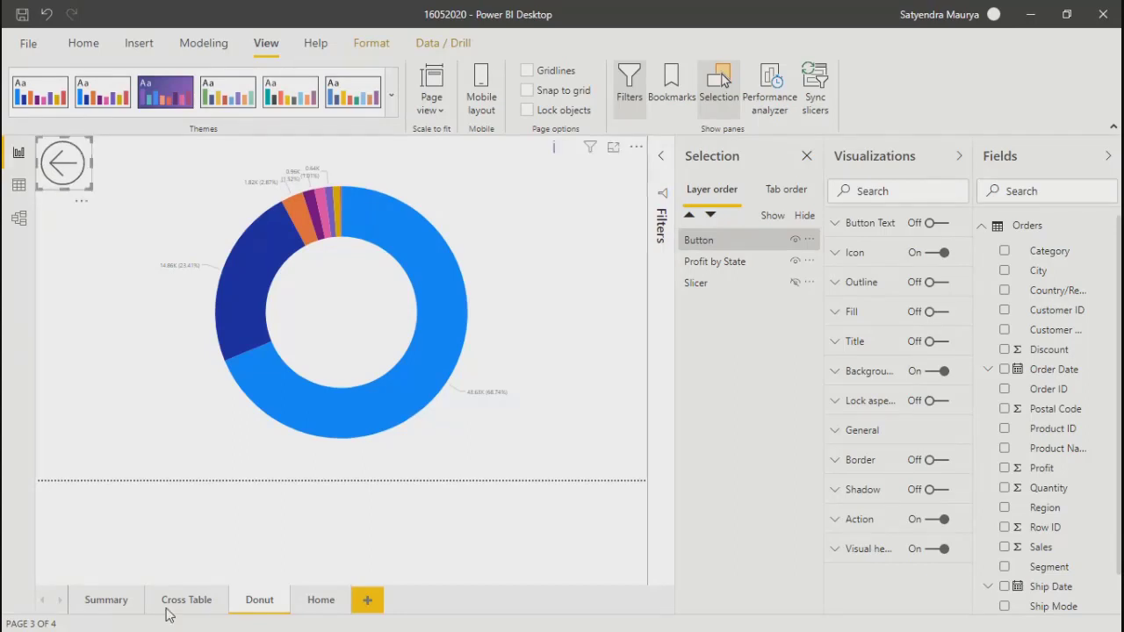
click(148, 539)
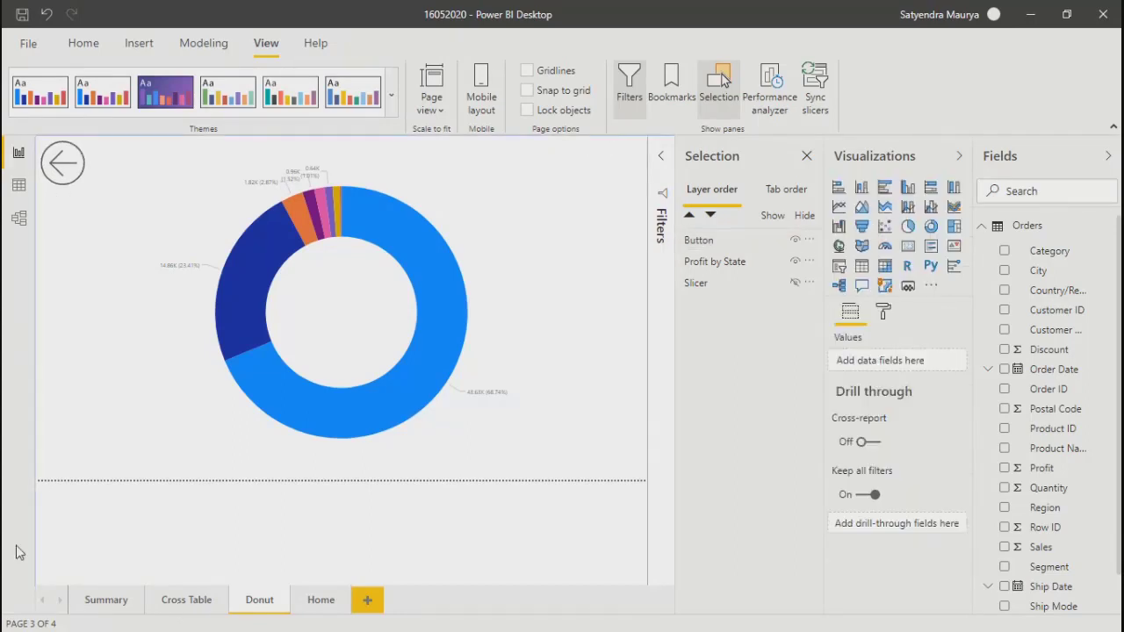
click(74, 174)
click(569, 349)
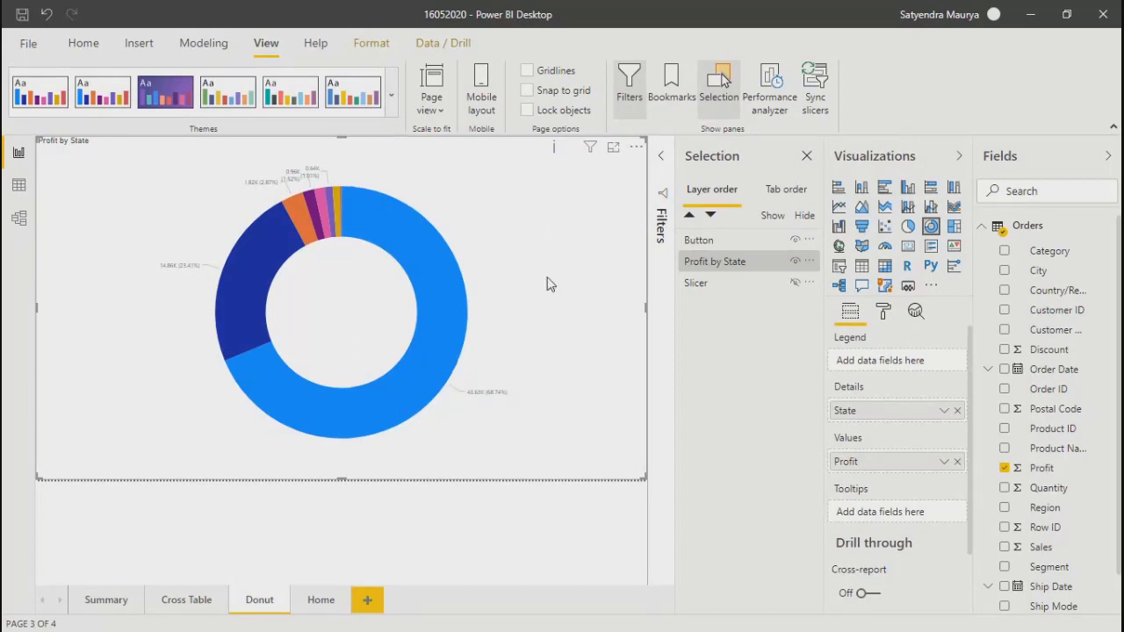
click(471, 539)
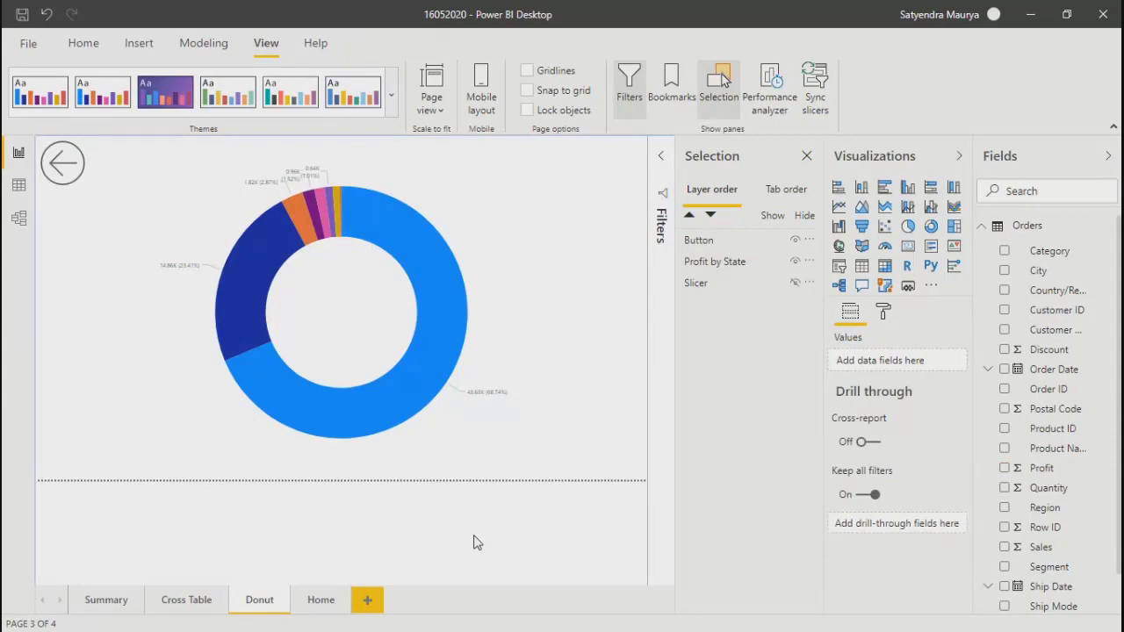
Hide and show the Back button on the Donut page, follow it to the Home page, and return to the Donut page
click(69, 167)
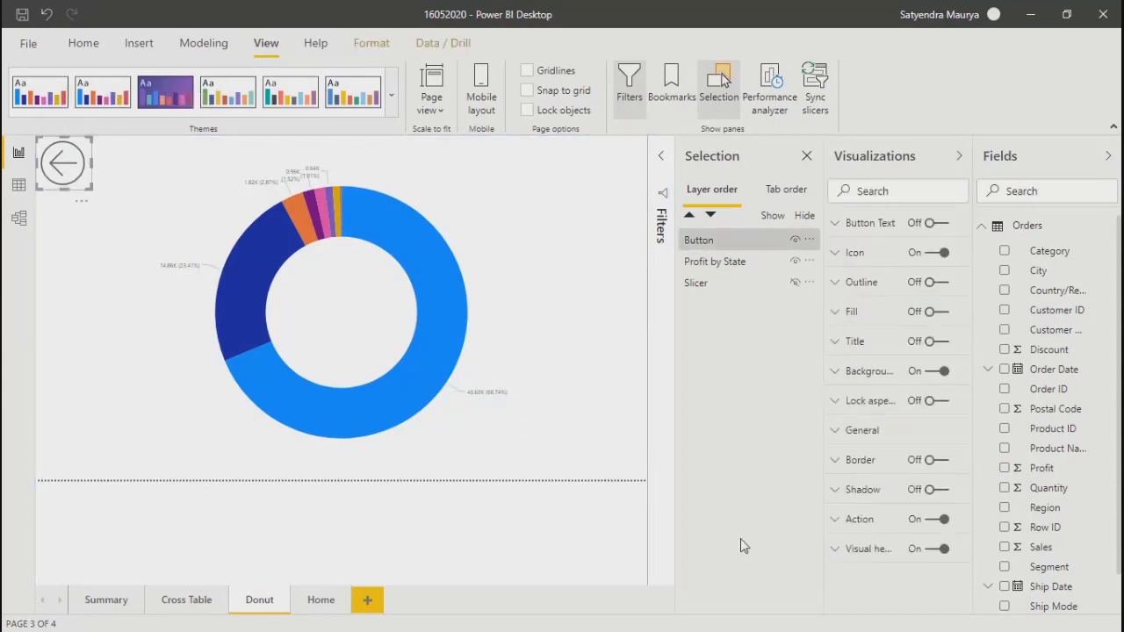
click(796, 240)
click(795, 241)
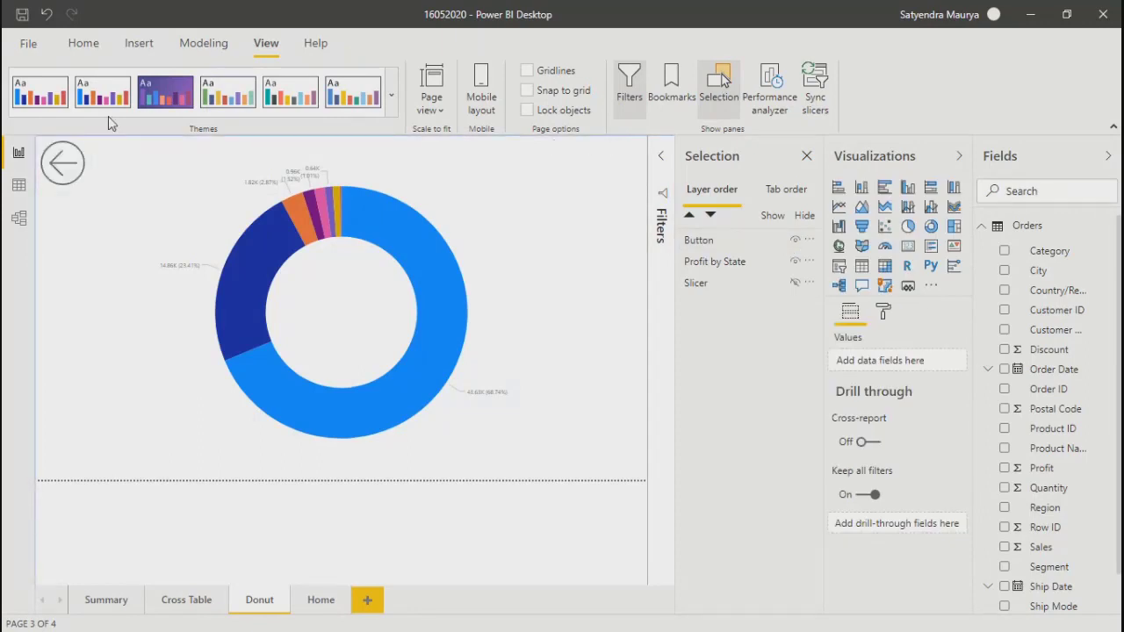
ctrl+click(69, 182)
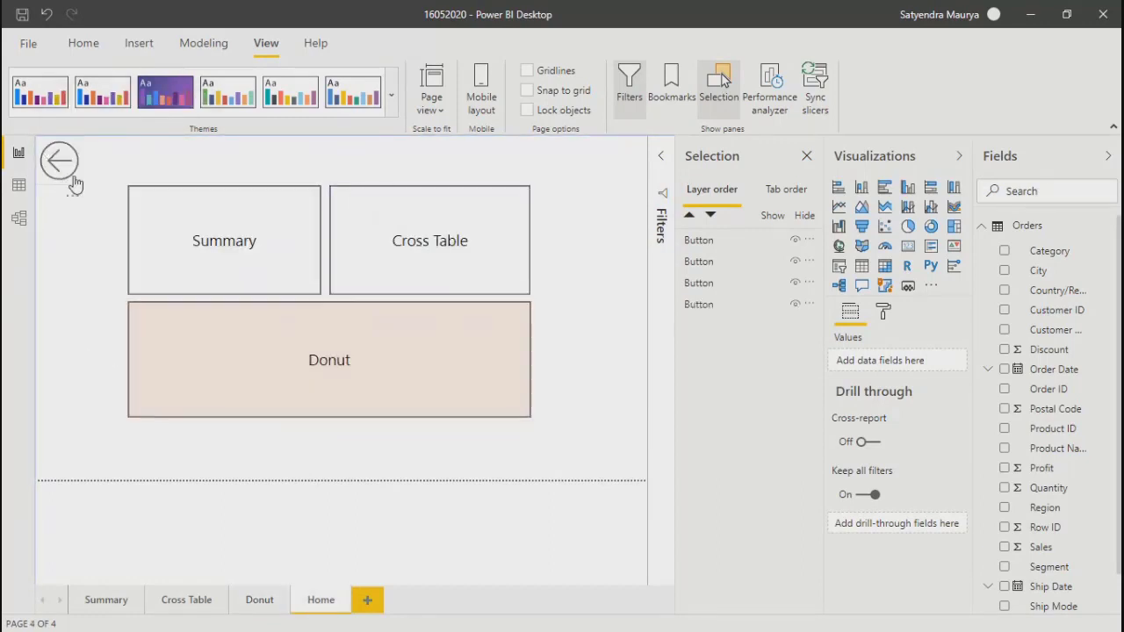
click(257, 602)
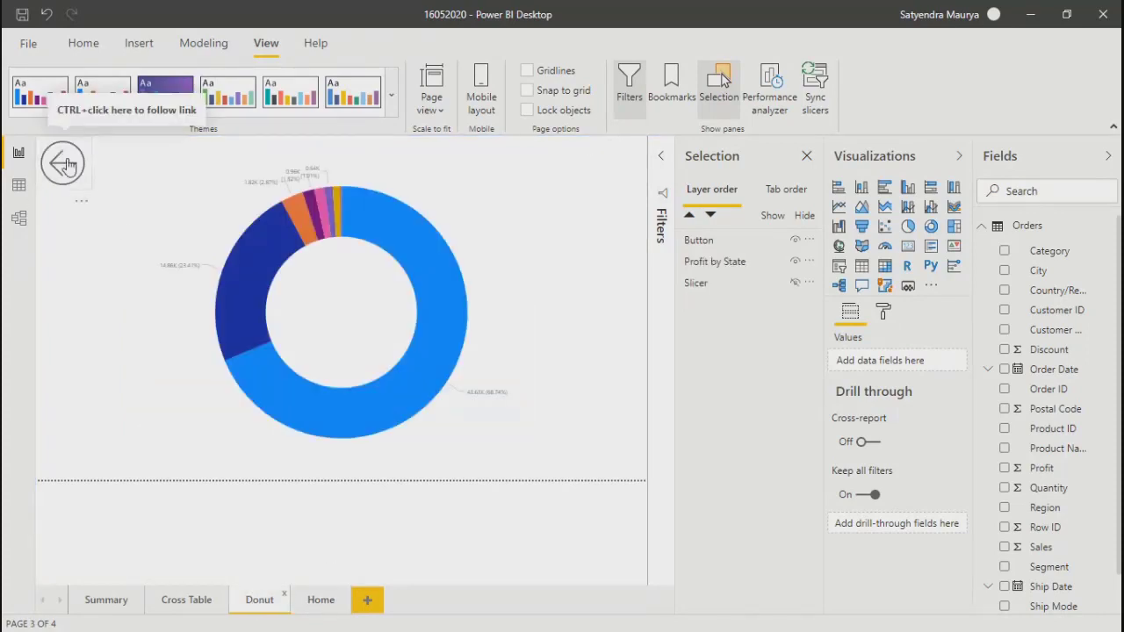
click(186, 439)
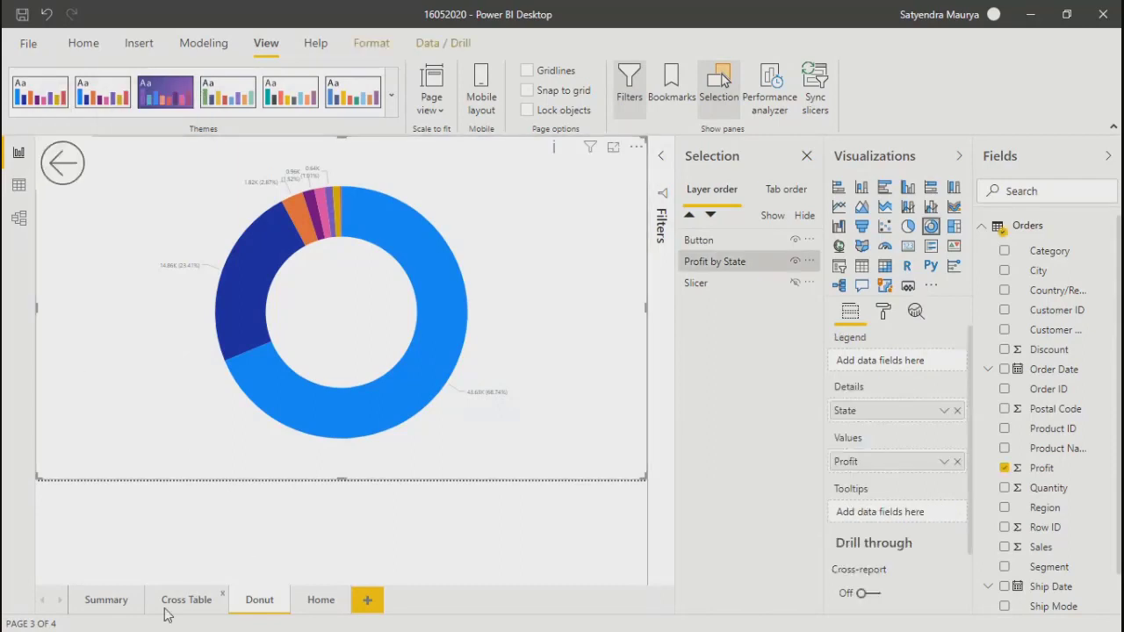
On the Summary page, narrow the Sales by Year and Month and Sales by Segment charts from their left edges
ctrl+click(62, 162)
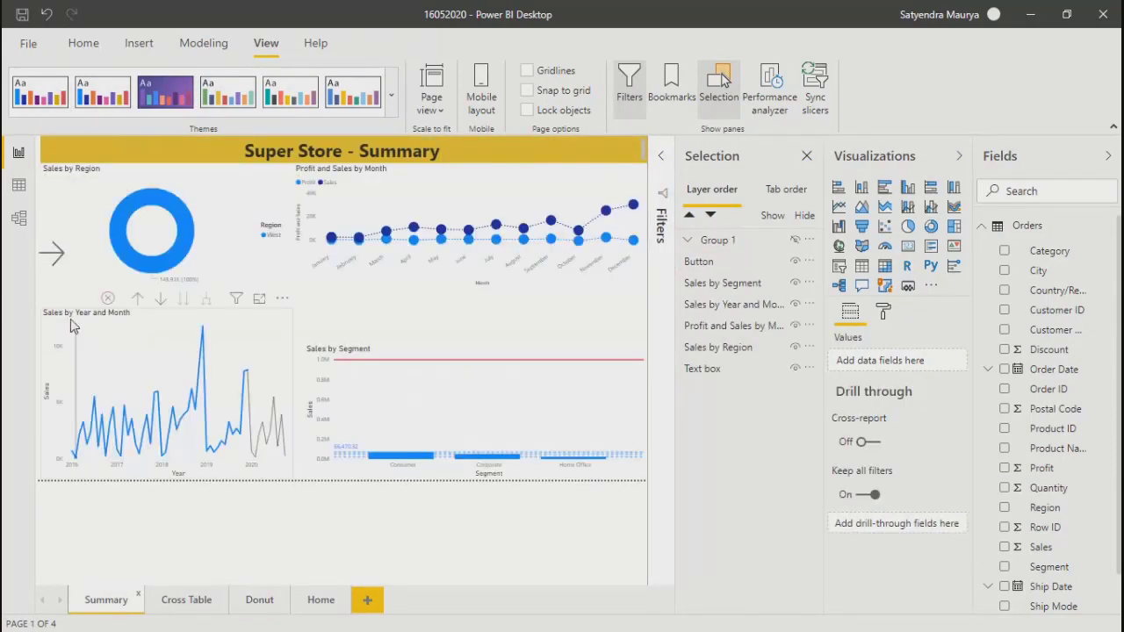
click(55, 364)
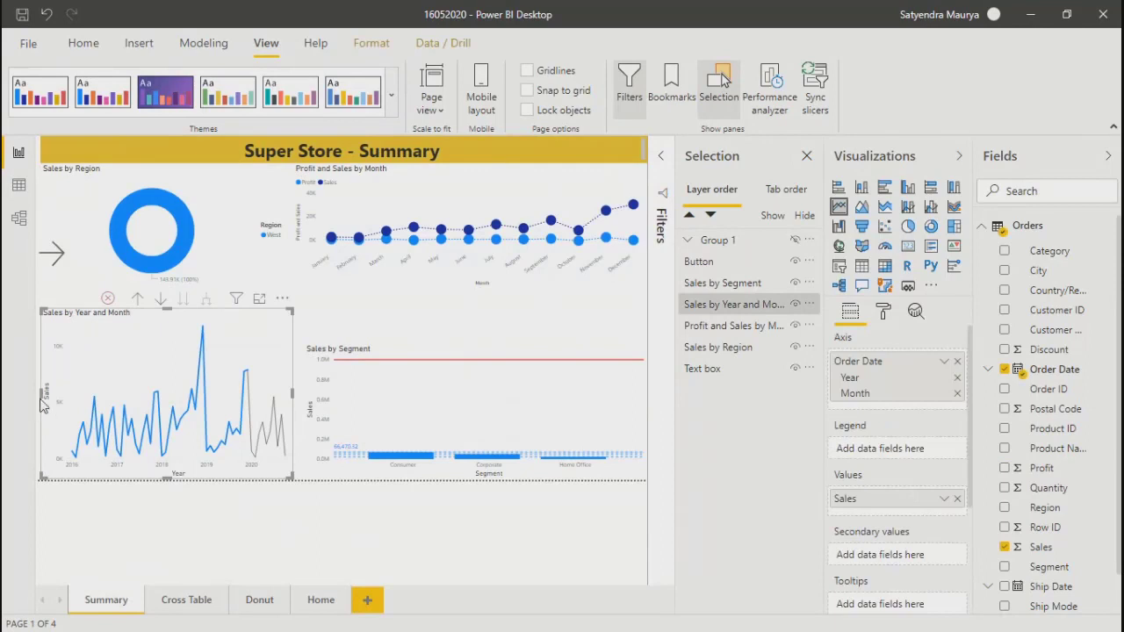
drag(40, 393, 79, 411)
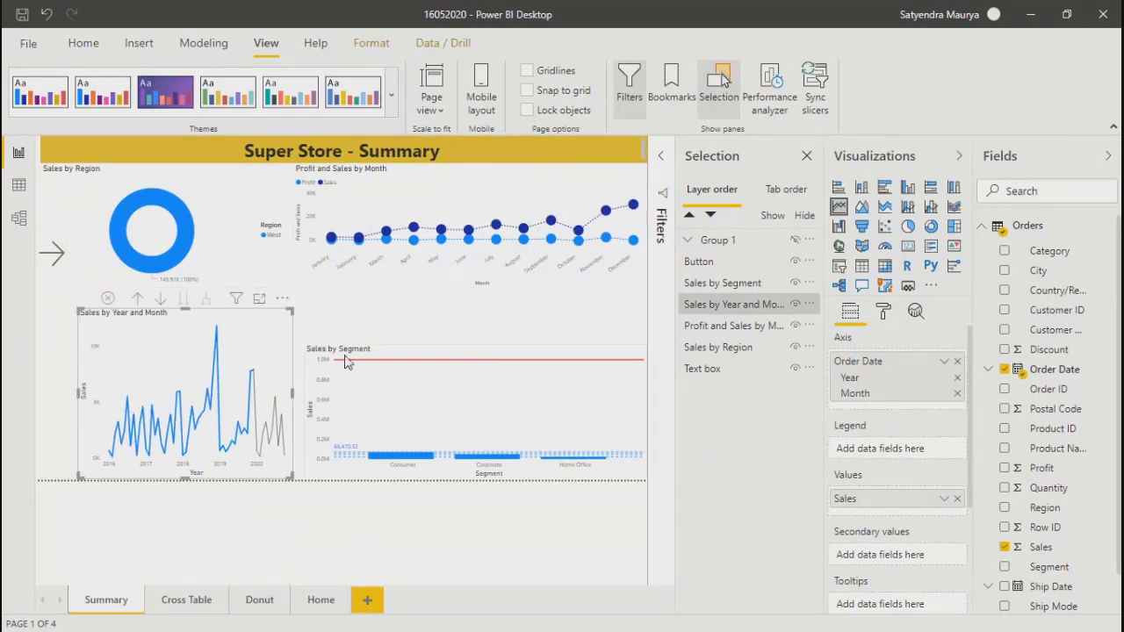
click(323, 424)
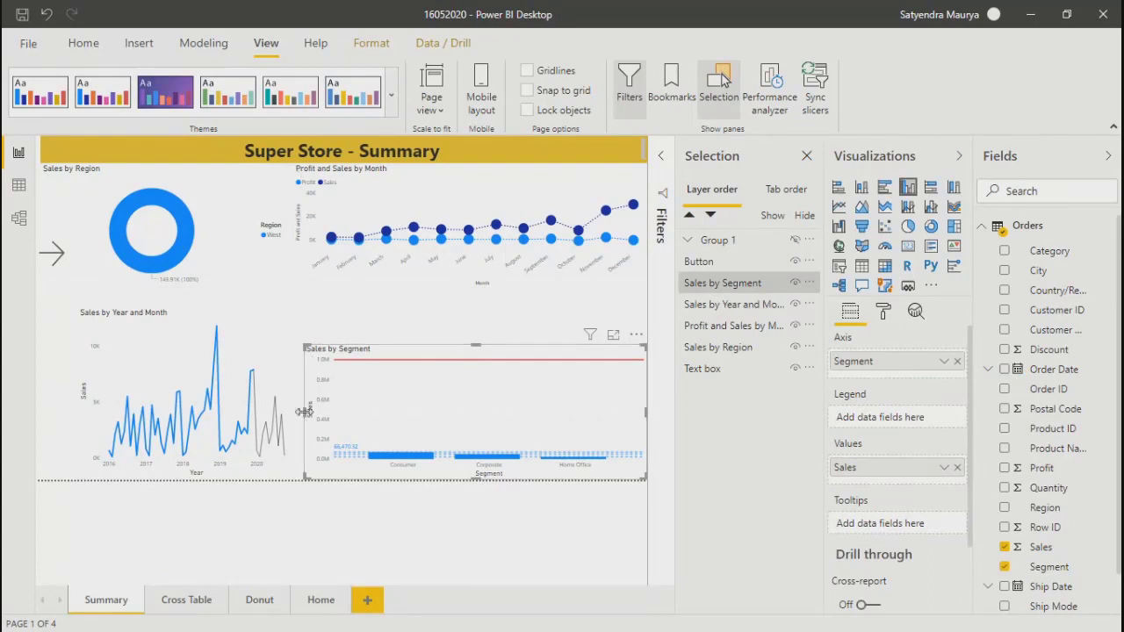
drag(304, 411, 351, 413)
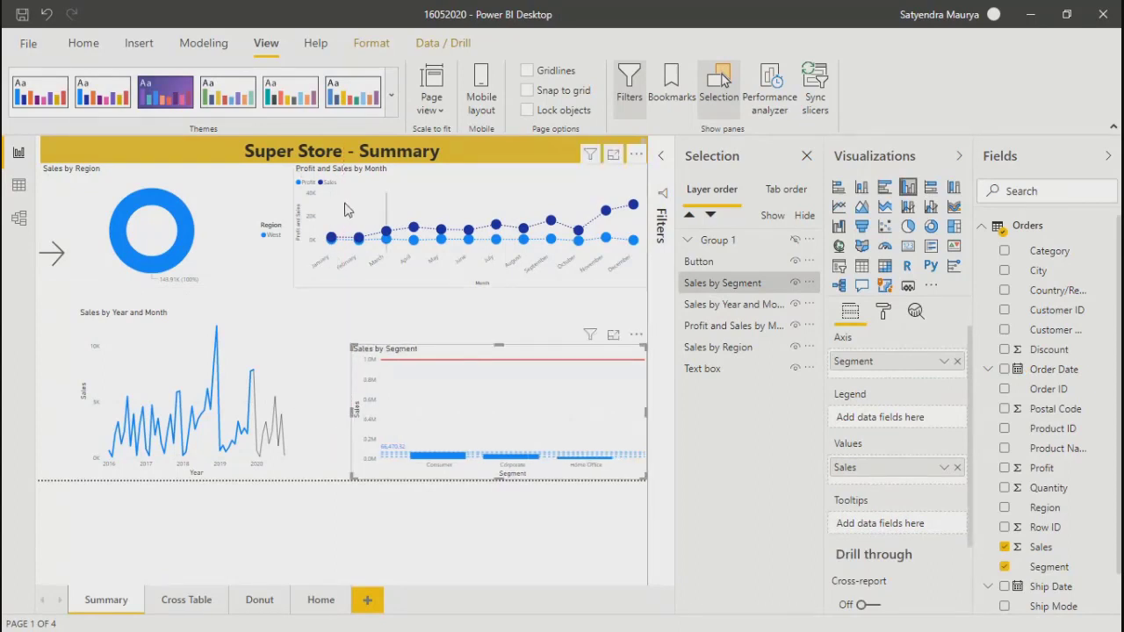
Narrow Profit and Sales by Month from its left edge, and close the vertical gap between it and Sales by Segment by stretching both charts
click(345, 209)
drag(294, 226, 343, 259)
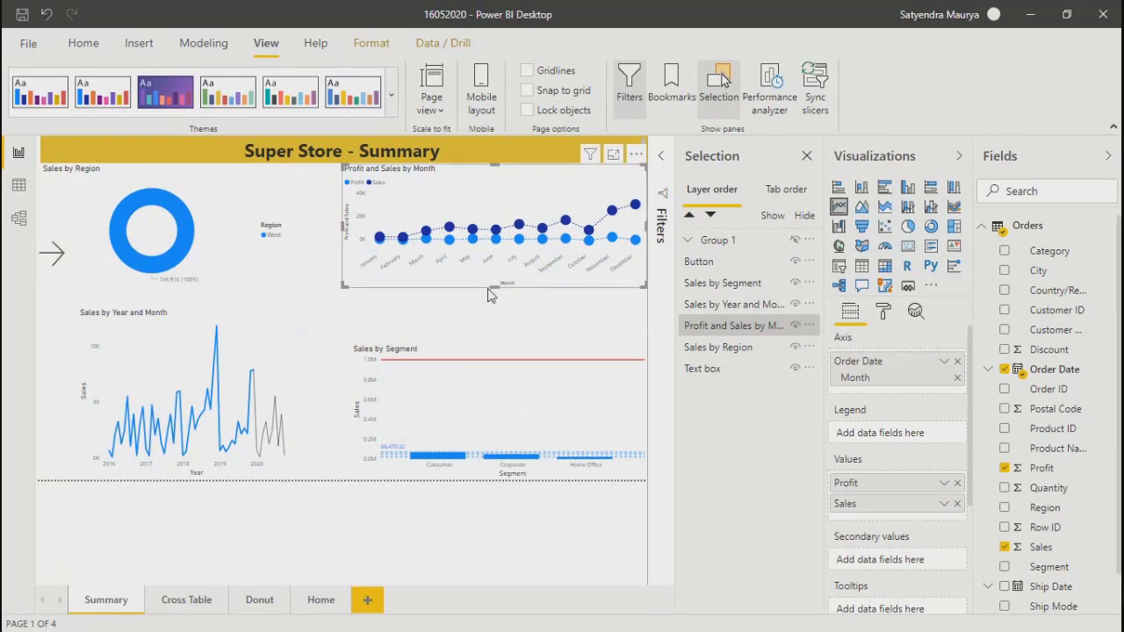
drag(487, 288, 498, 334)
click(497, 341)
Widen Sales by Year and Month and Sales by Region to the right, and pull Sales by Region's left edge clear of the arrow button
click(283, 355)
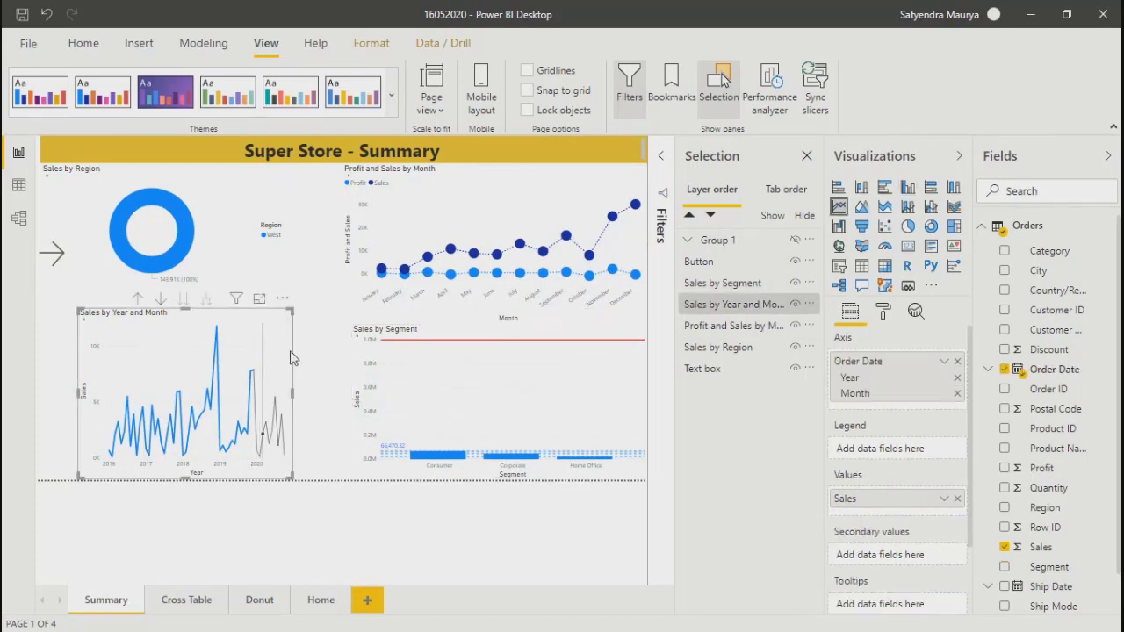
drag(294, 391, 355, 414)
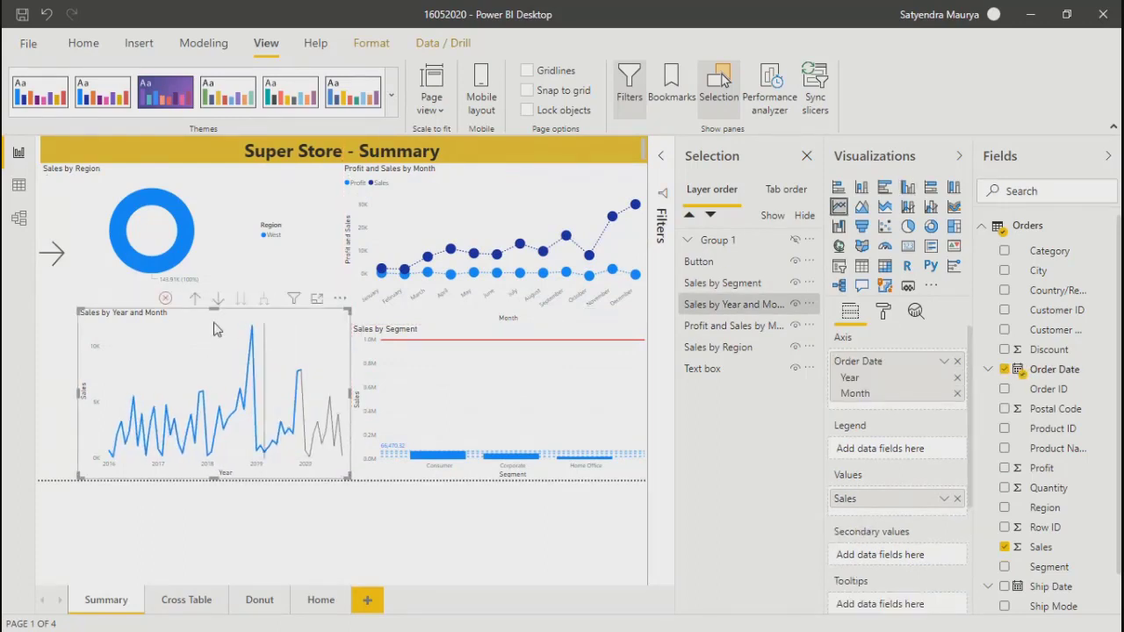
click(279, 244)
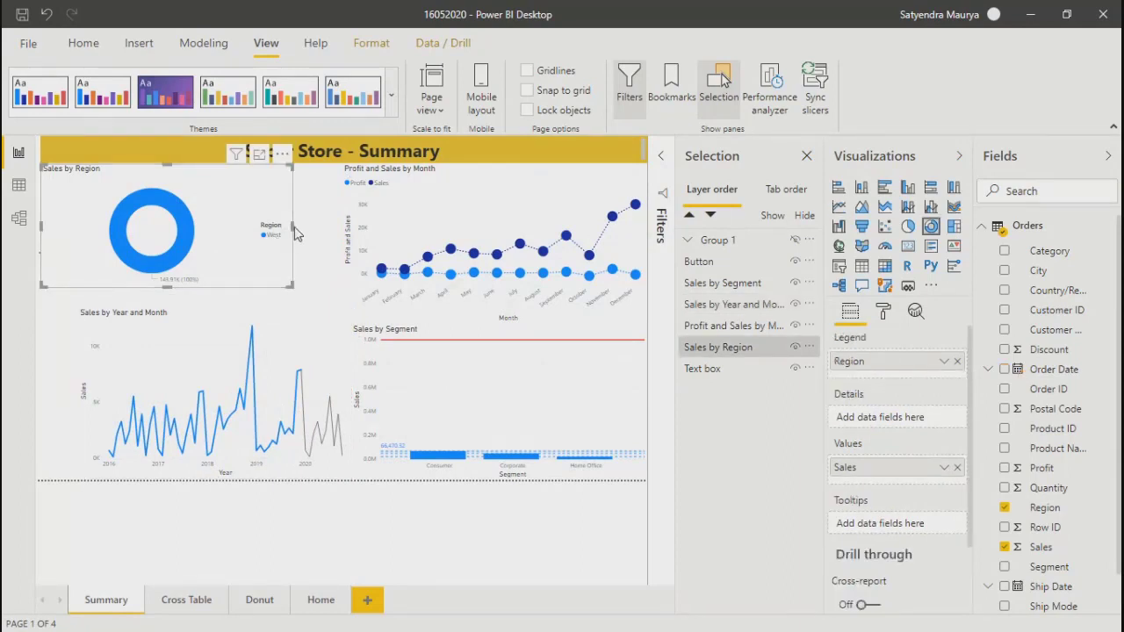
drag(293, 230, 342, 245)
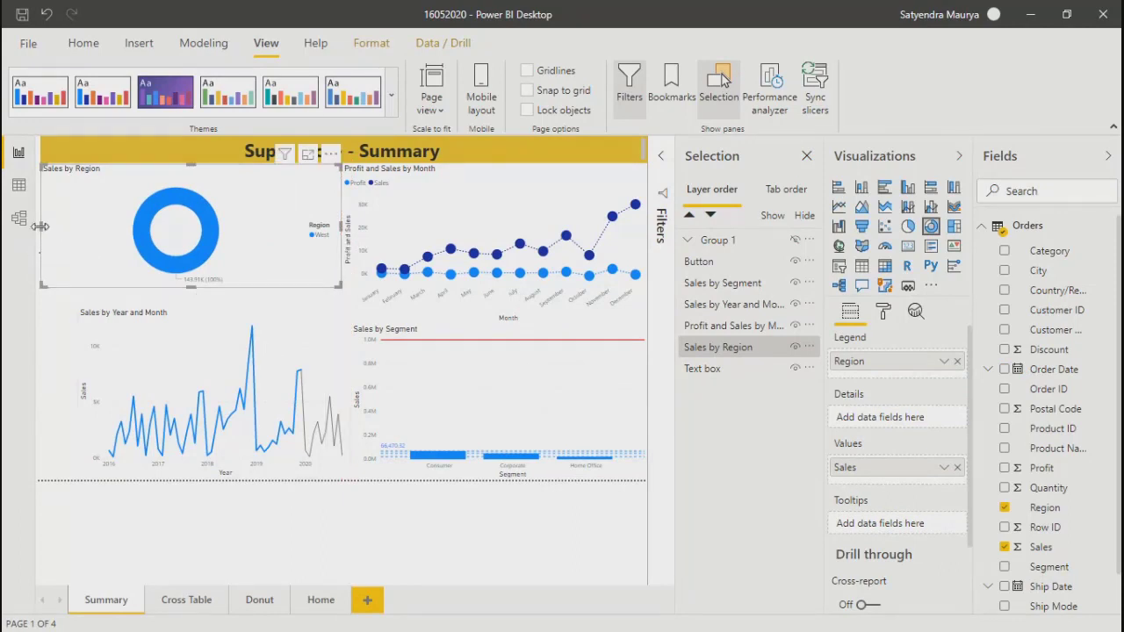
drag(39, 225, 77, 230)
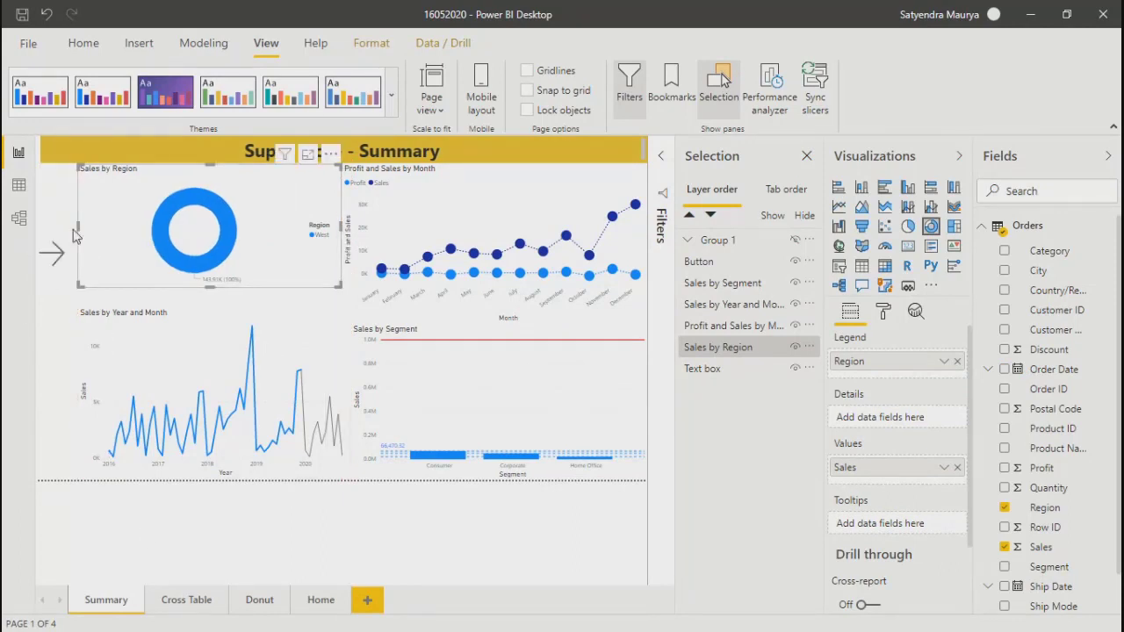
Move the arrow button up beneath the title banner, and reveal the slicer group with it and align the group beside the button
click(51, 252)
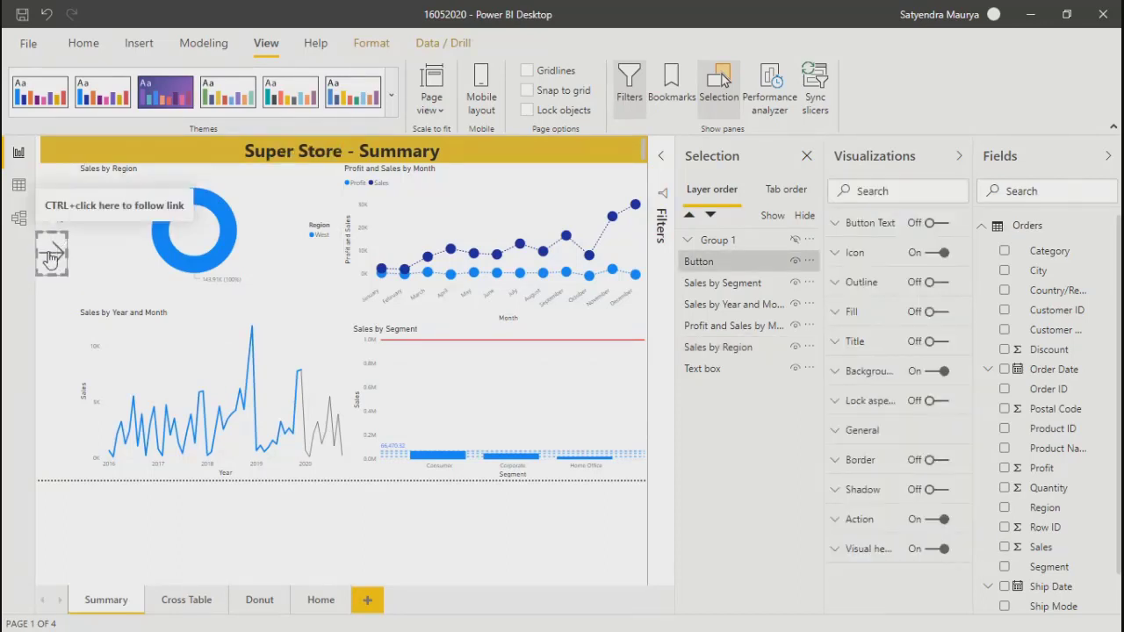
drag(49, 244, 51, 186)
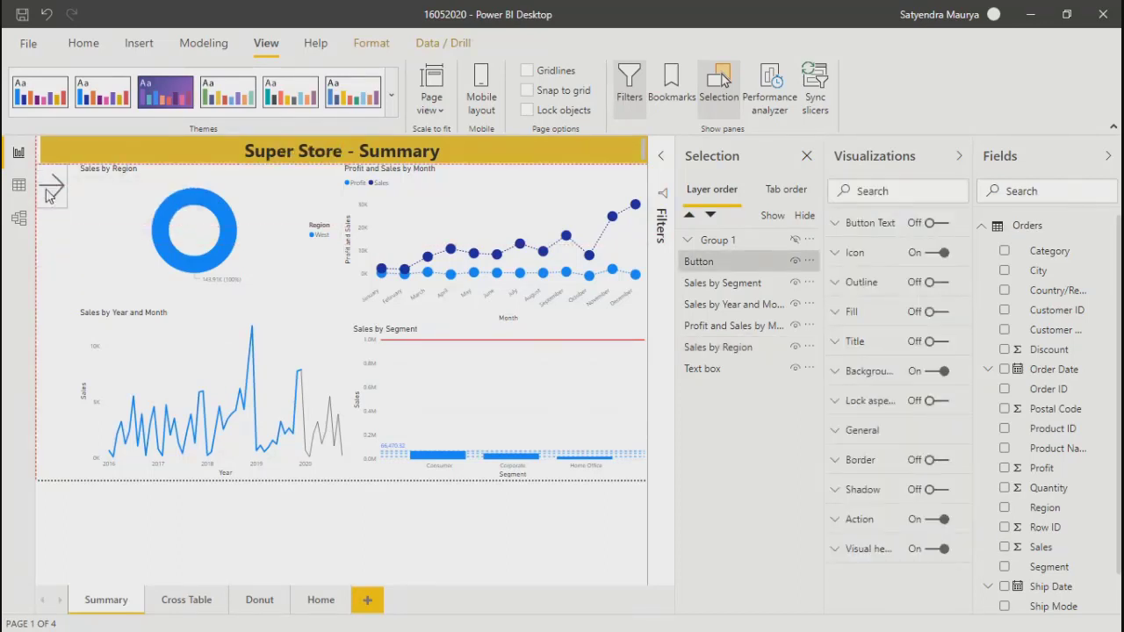
click(44, 279)
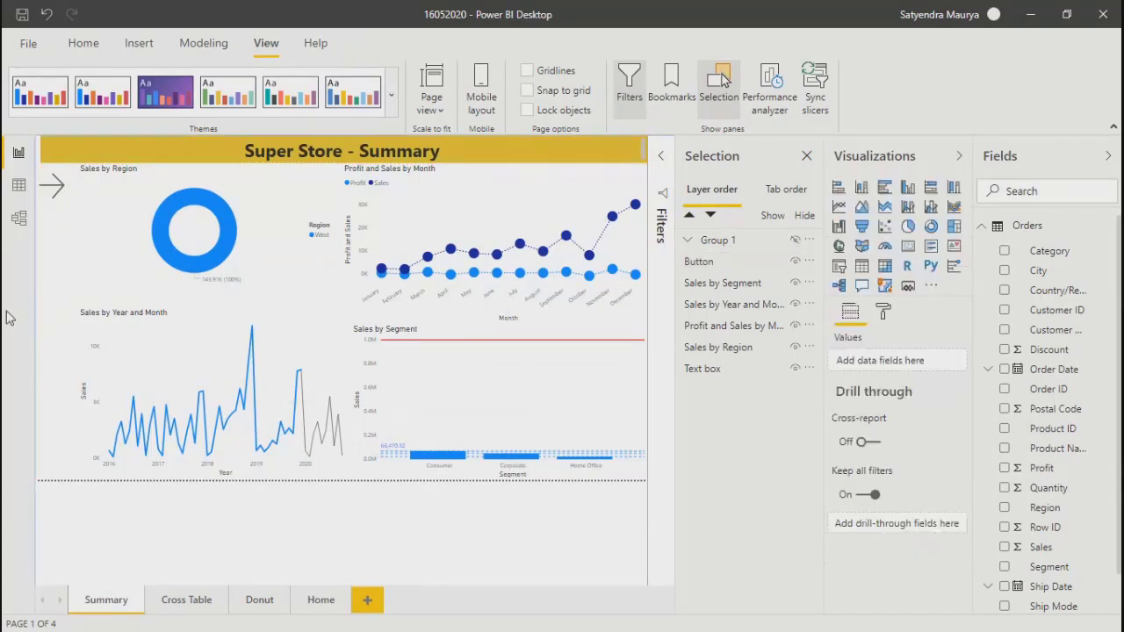
ctrl+click(51, 193)
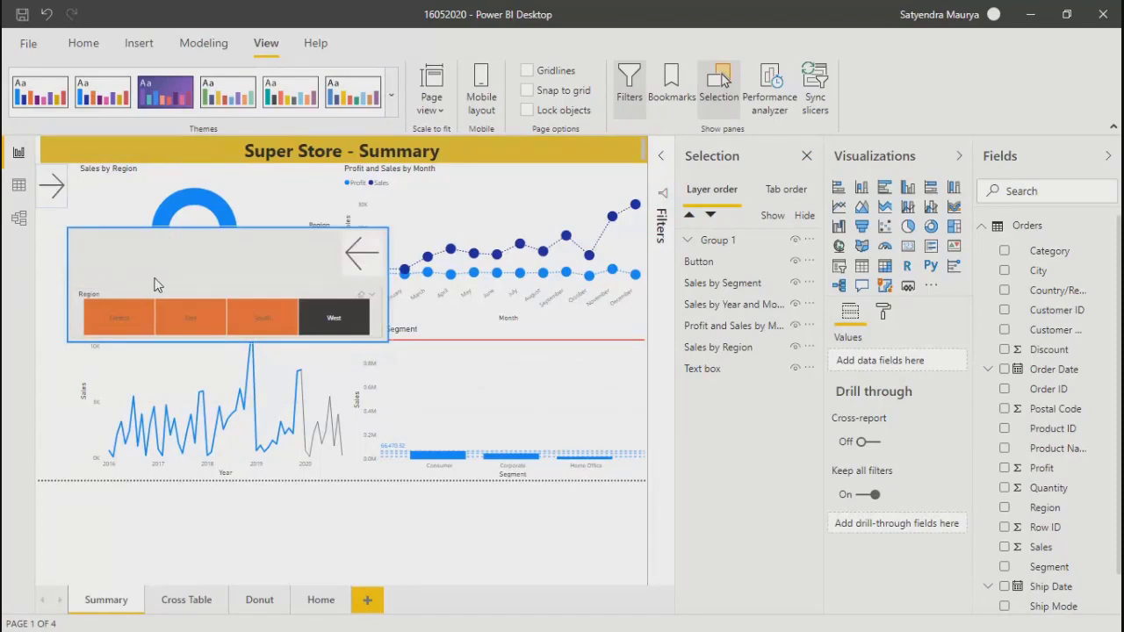
drag(160, 250, 159, 186)
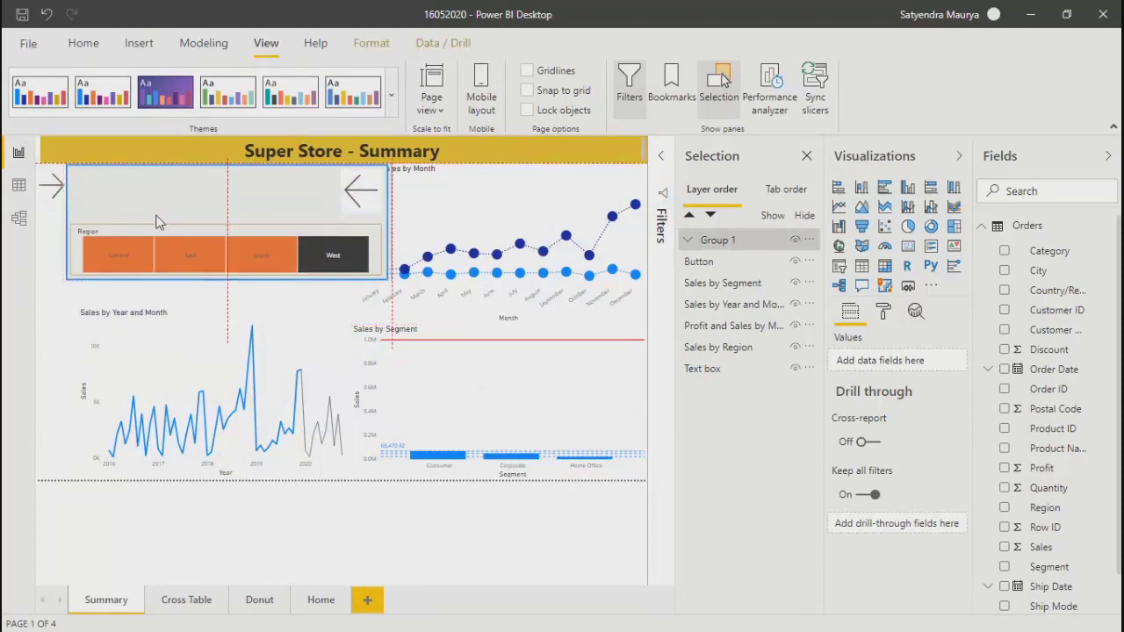
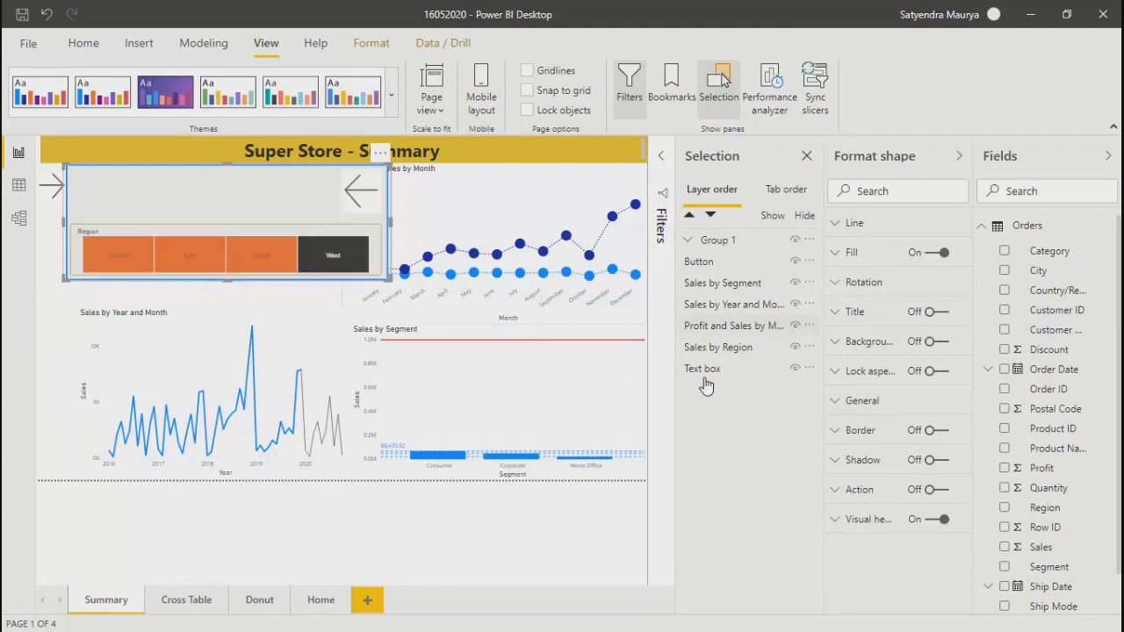
Expand Group 1 to check its members and the layers beneath it, and close the slicer panel using its back arrow
click(686, 243)
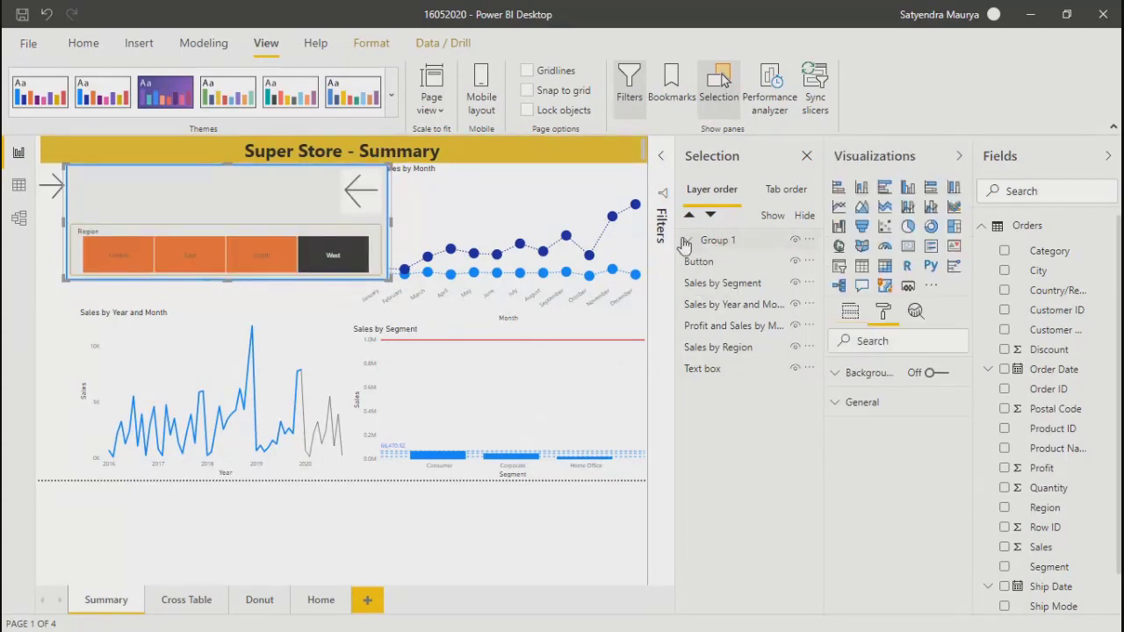
click(687, 242)
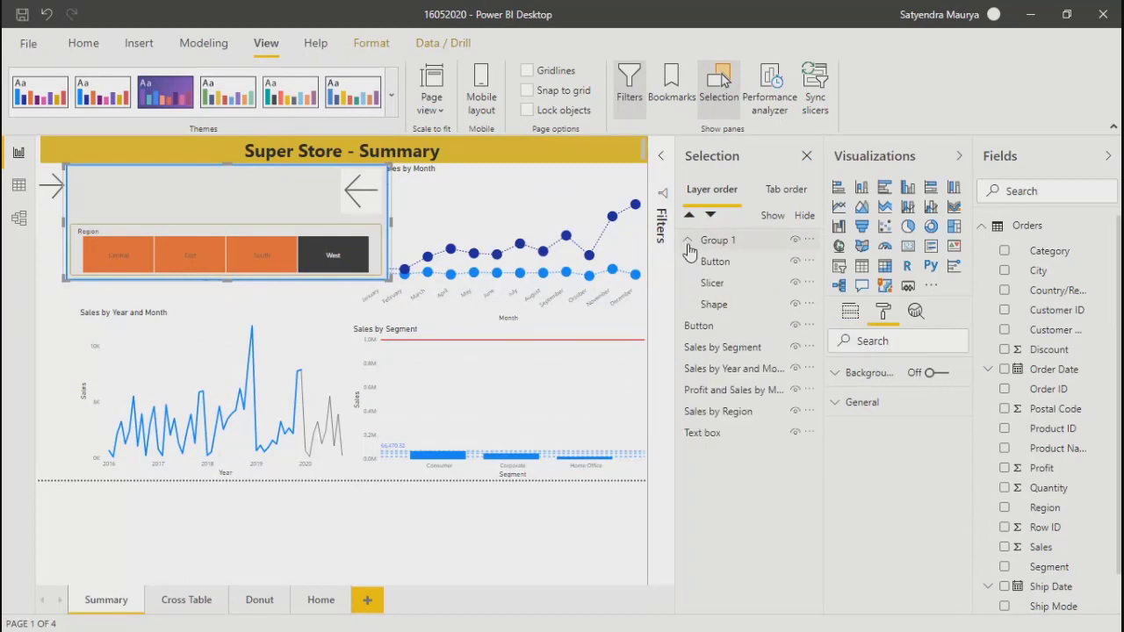
click(700, 334)
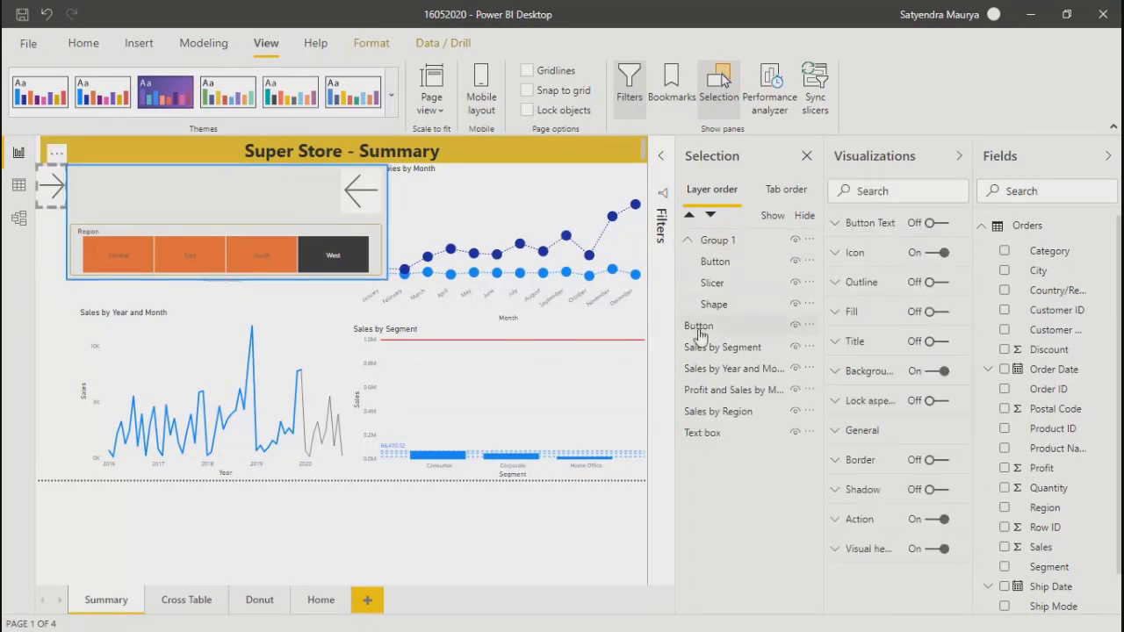
click(699, 347)
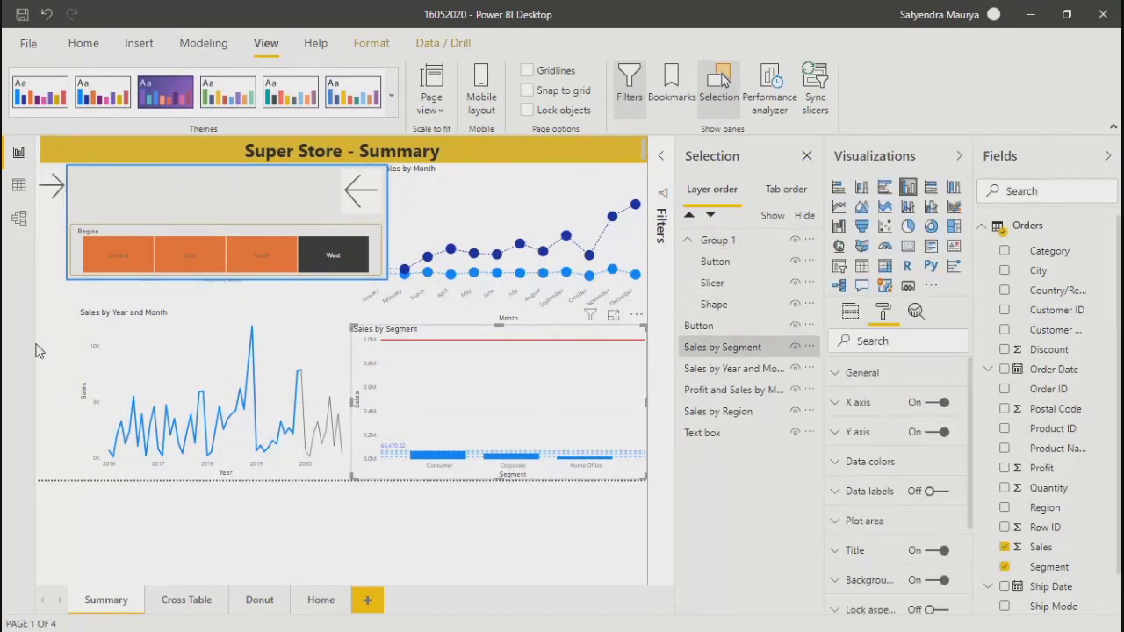
ctrl+click(367, 204)
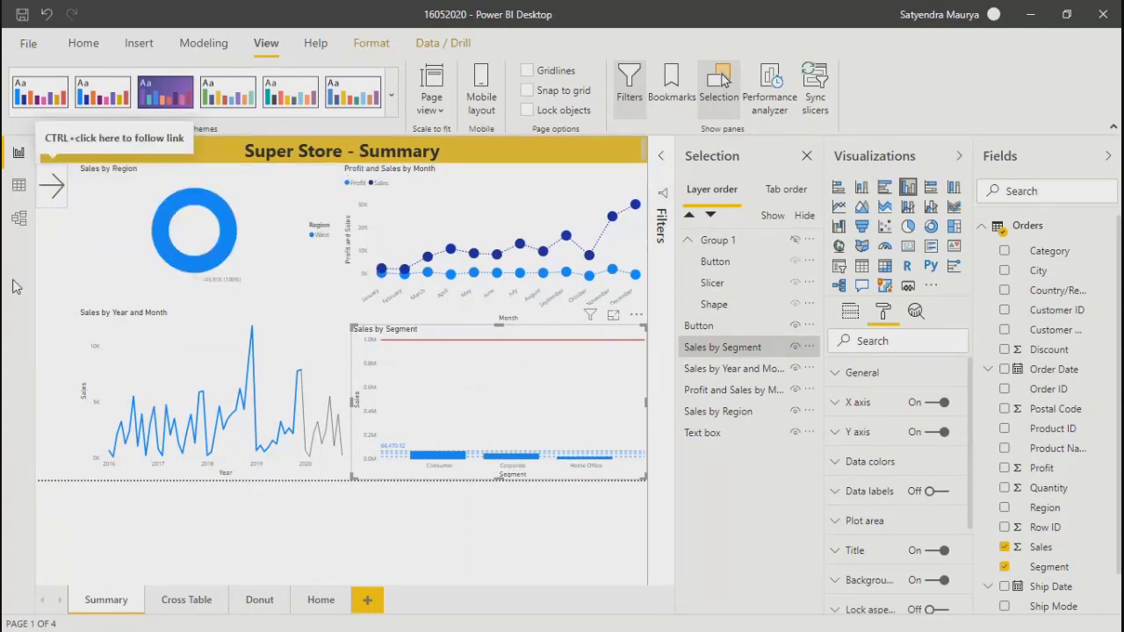
Turn on a black border for the Sales by Region donut chart
click(109, 257)
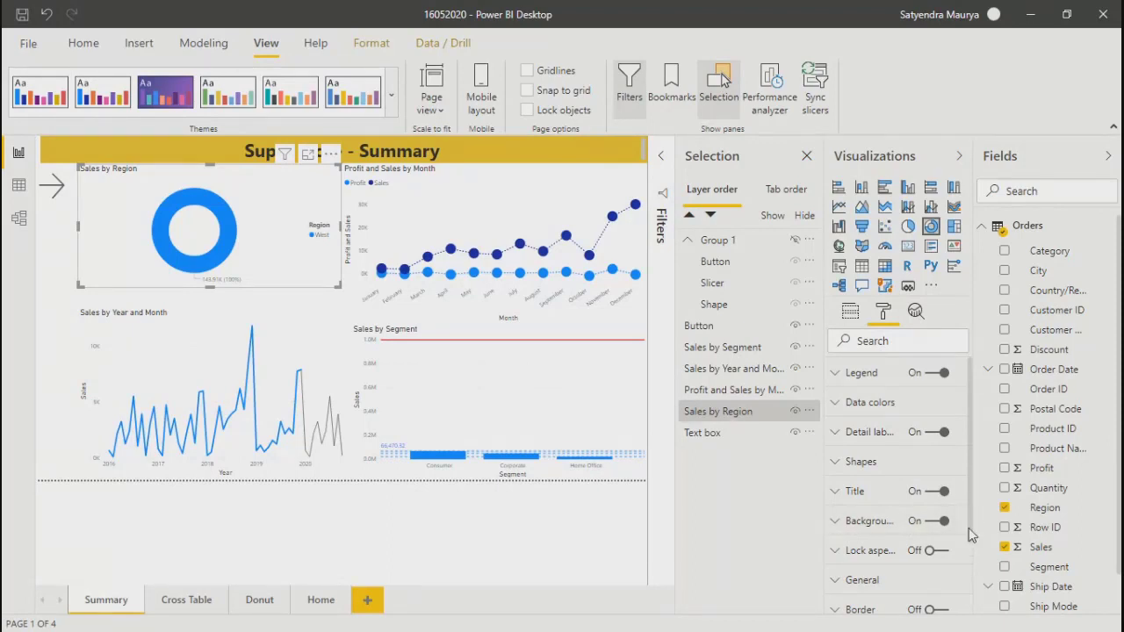
scroll(968, 528, down, 2)
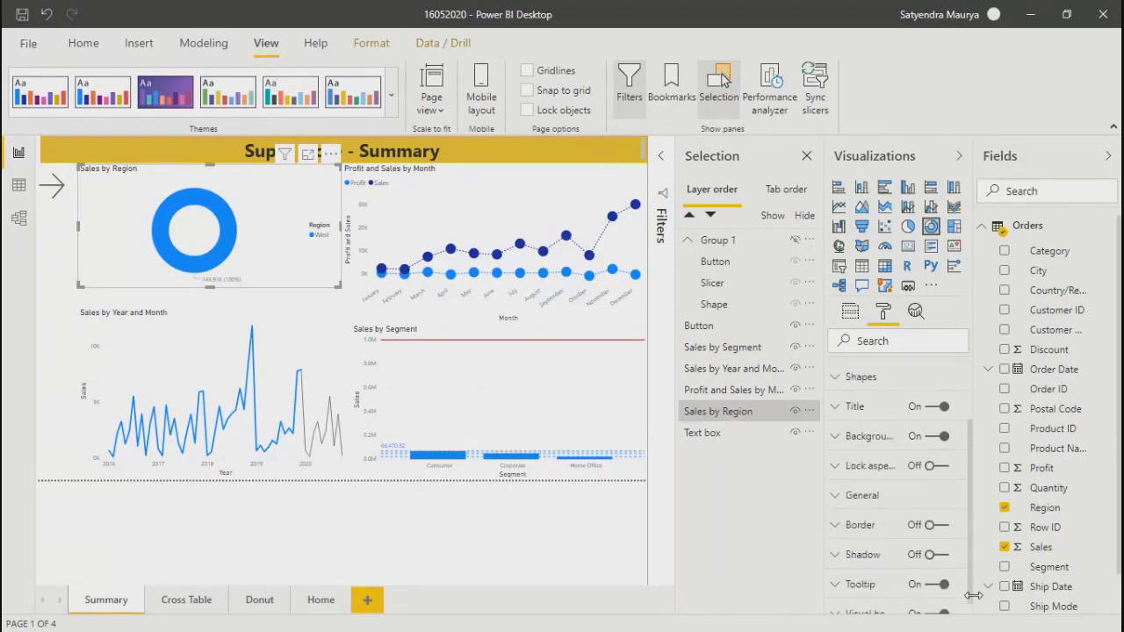
click(935, 513)
click(836, 517)
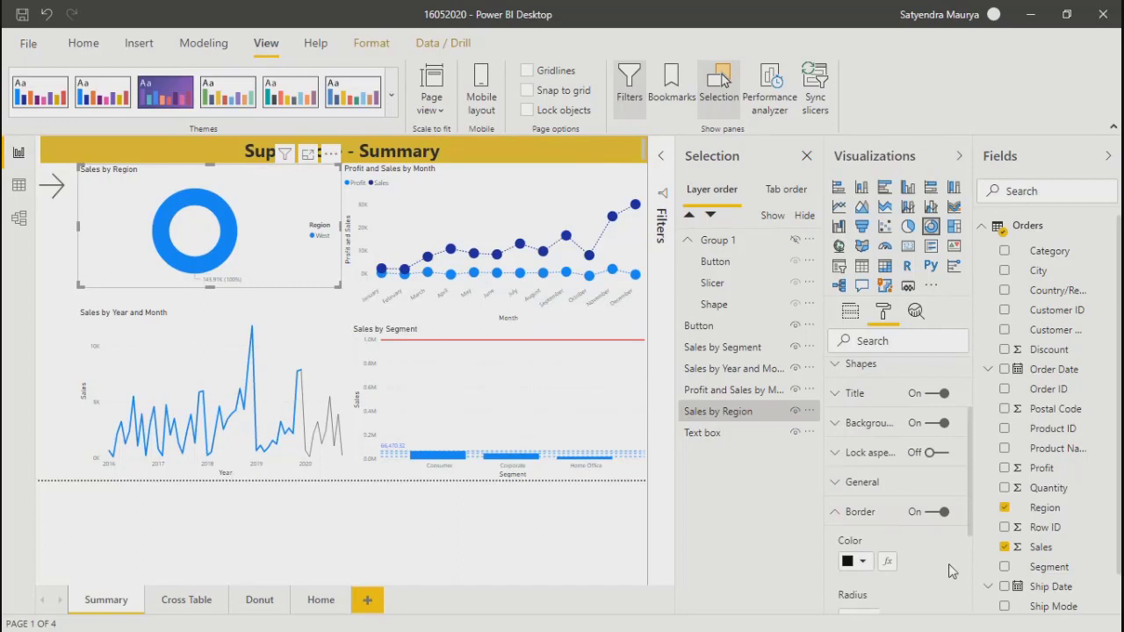
click(857, 564)
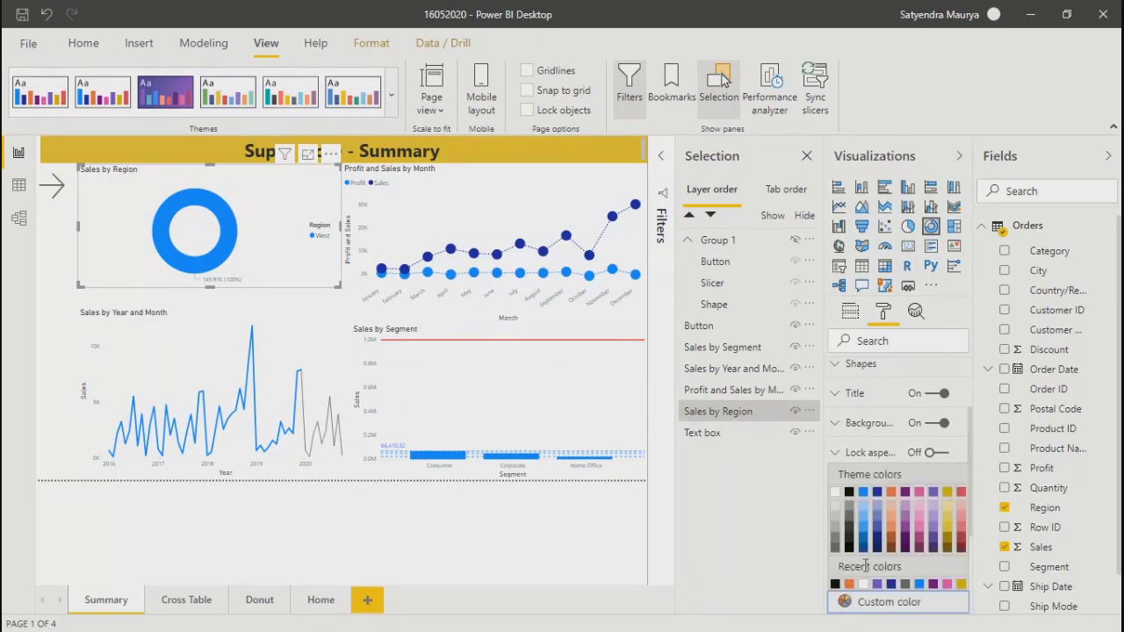
click(851, 494)
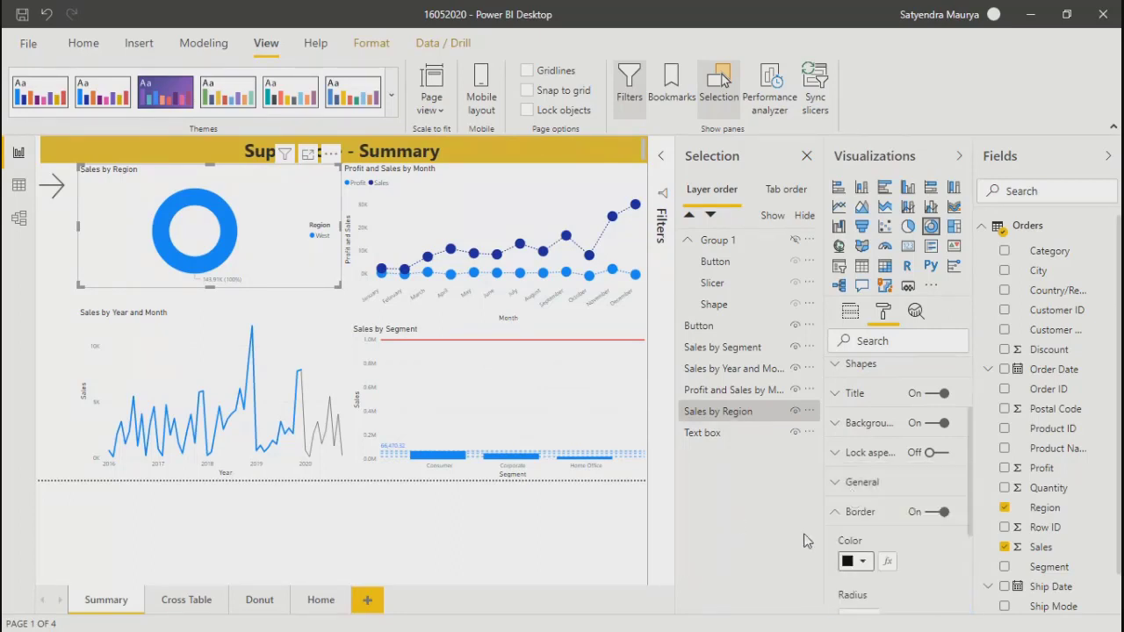
drag(968, 489, 972, 584)
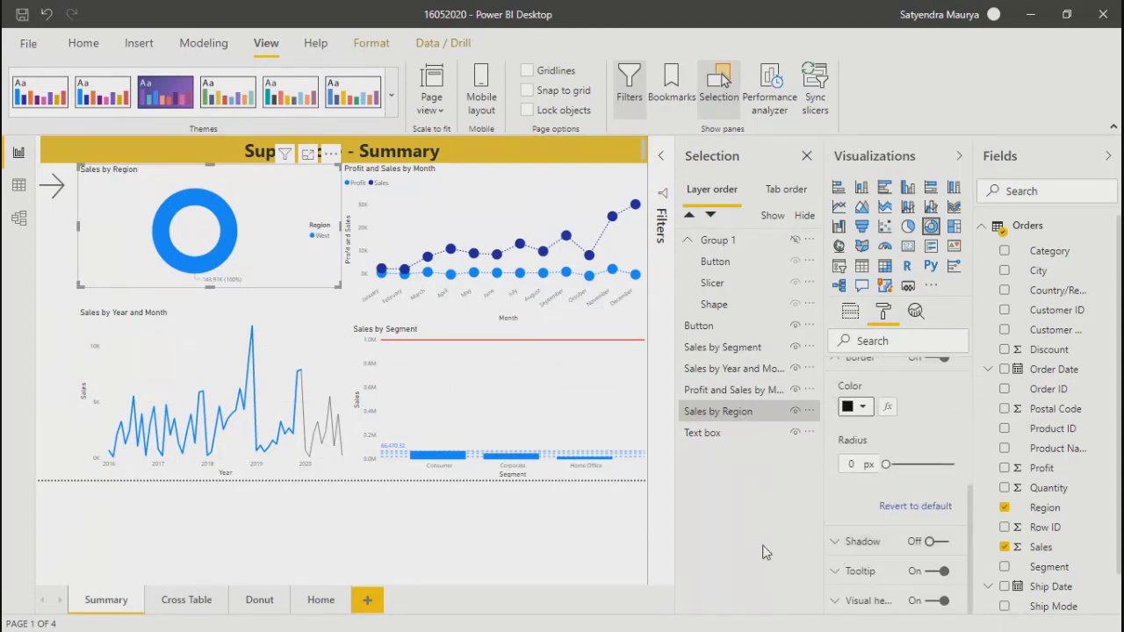
click(64, 333)
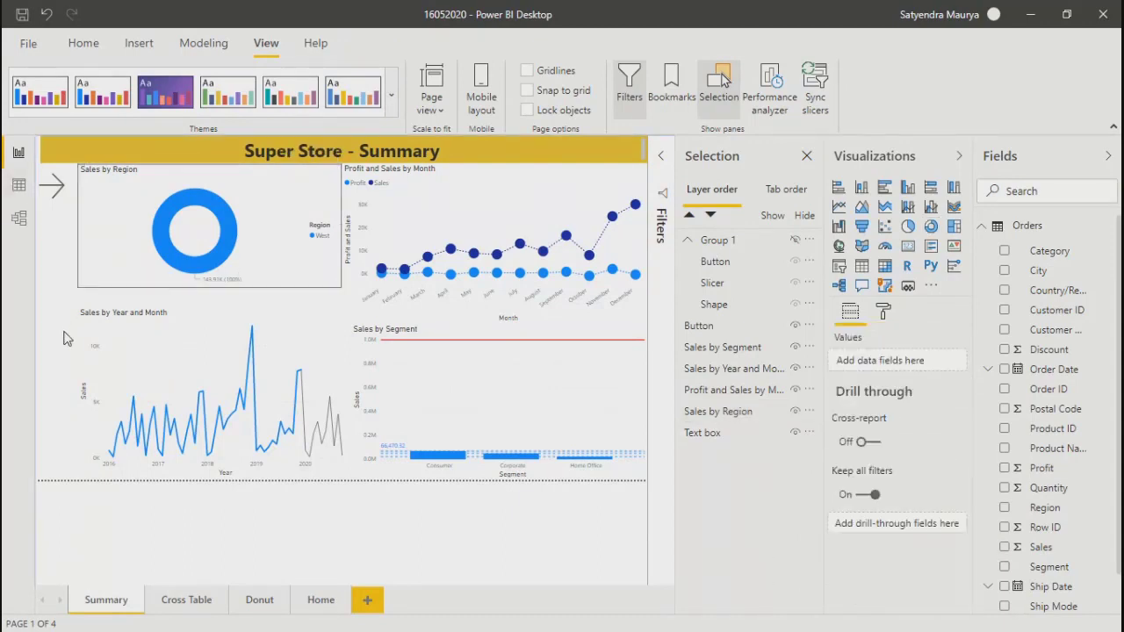
Turn on black borders for the Sales by Year and Month and Sales by Segment charts
click(122, 355)
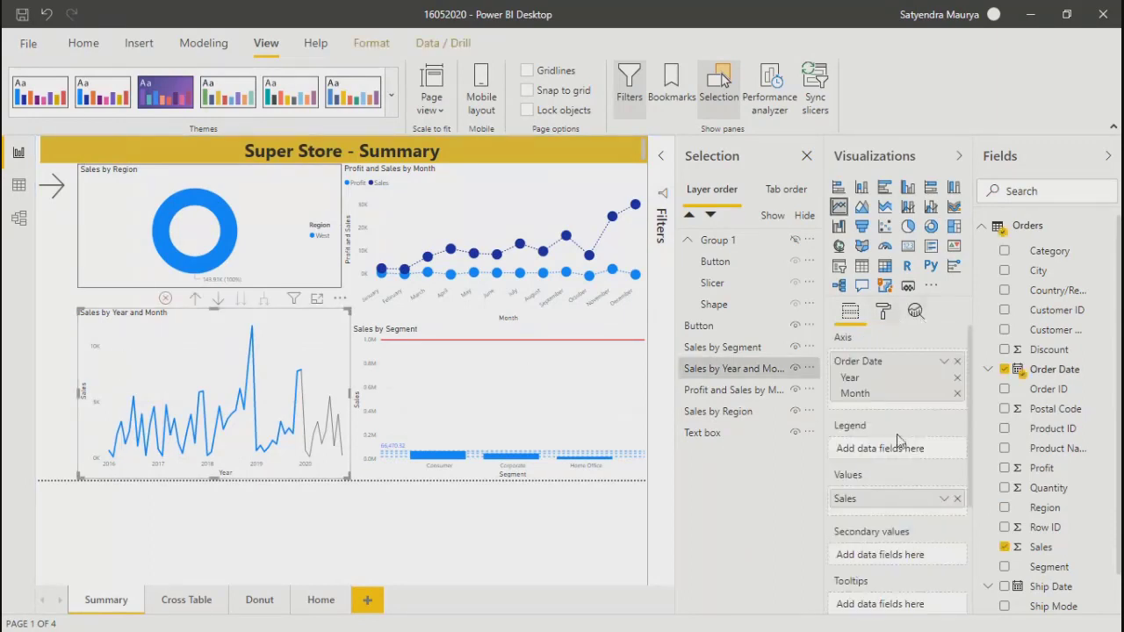
click(883, 311)
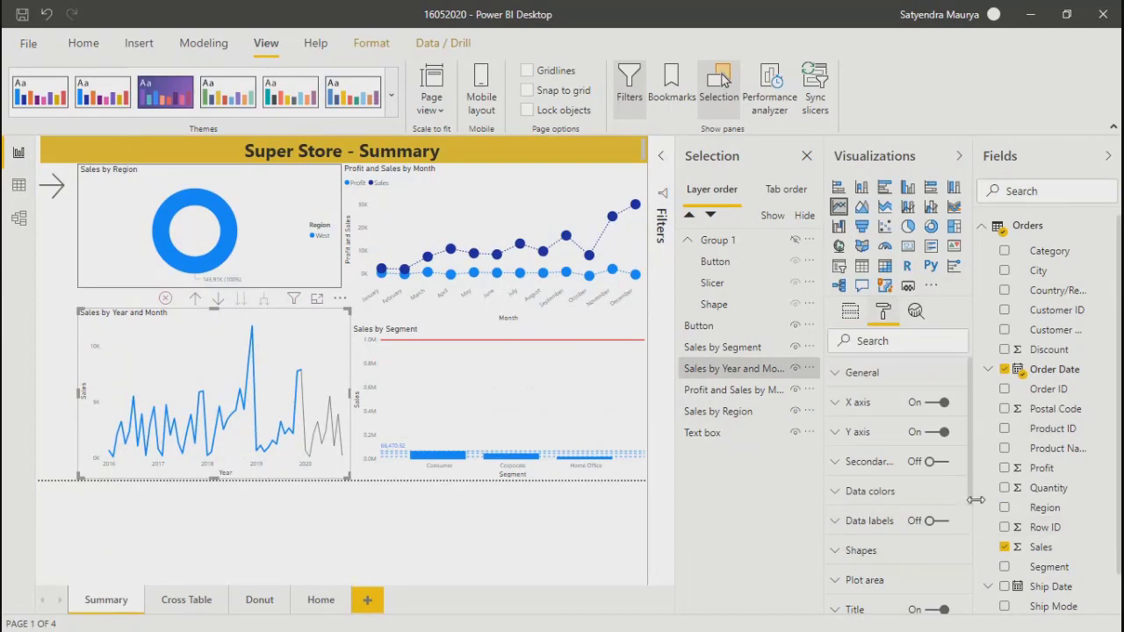
drag(973, 504, 973, 613)
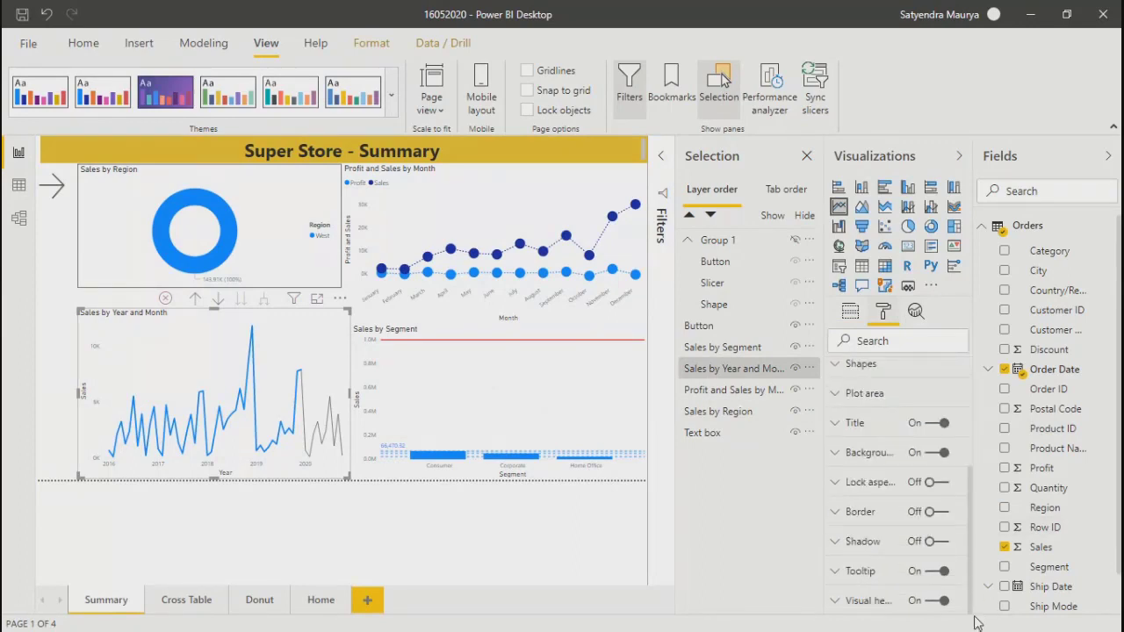
click(933, 511)
click(835, 513)
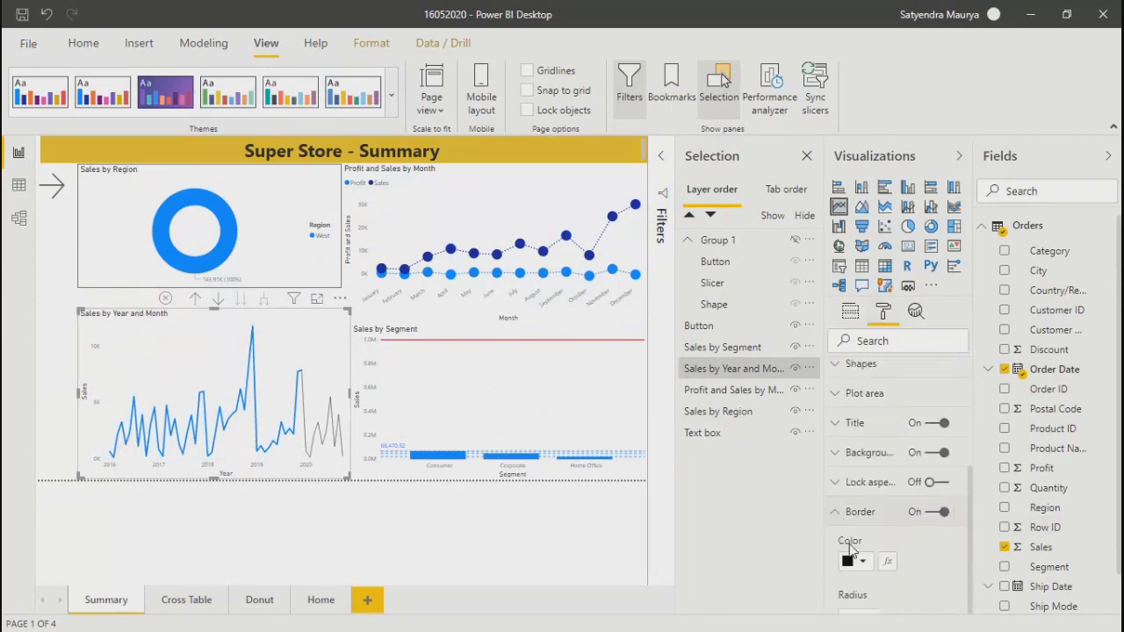
click(392, 383)
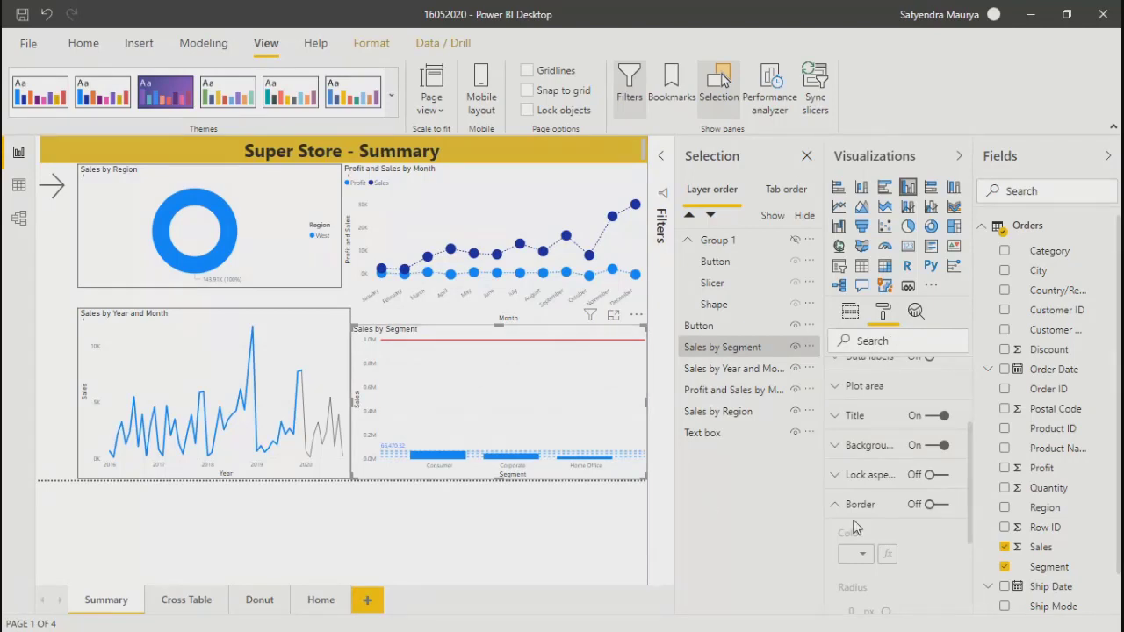
click(933, 504)
Try a black background on the Profit and Sales by Month chart, and turn its background off
click(471, 227)
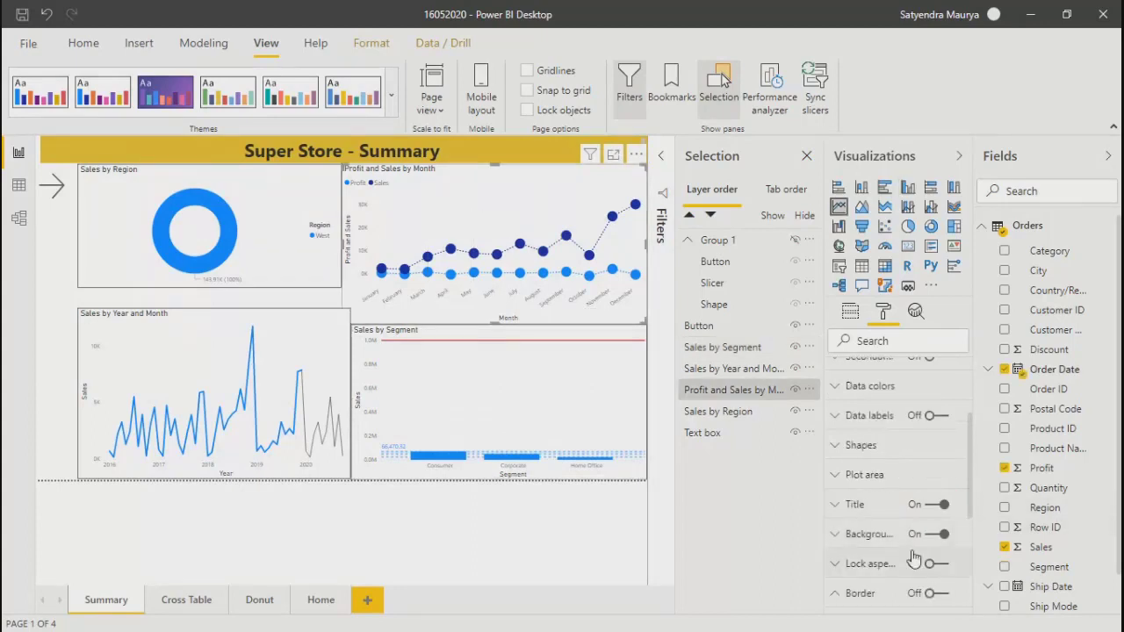
click(841, 536)
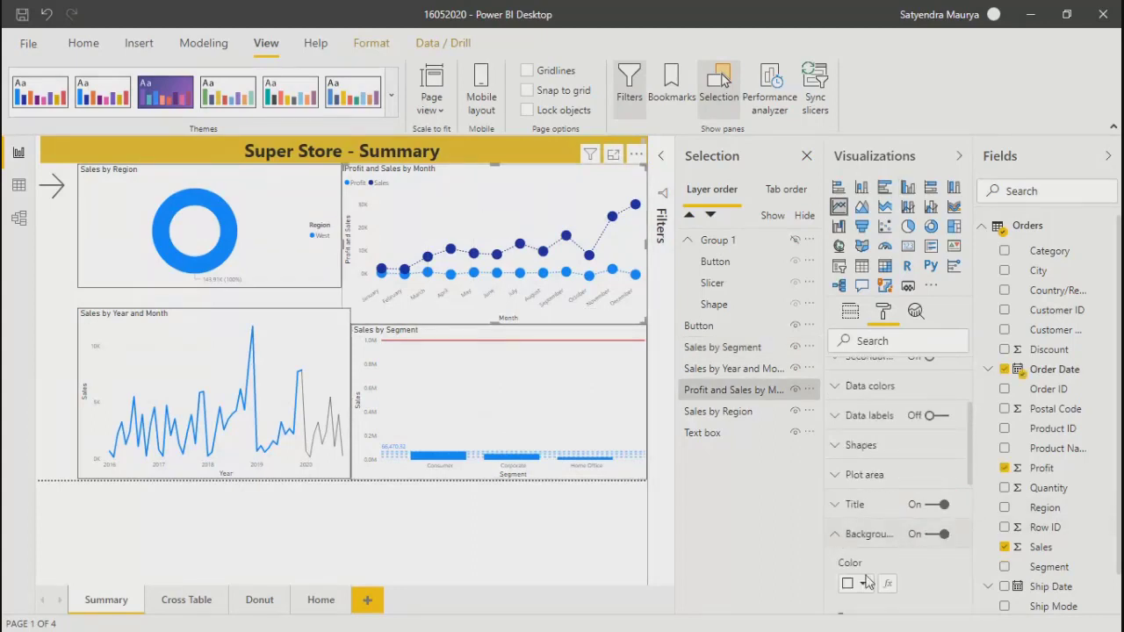
click(861, 583)
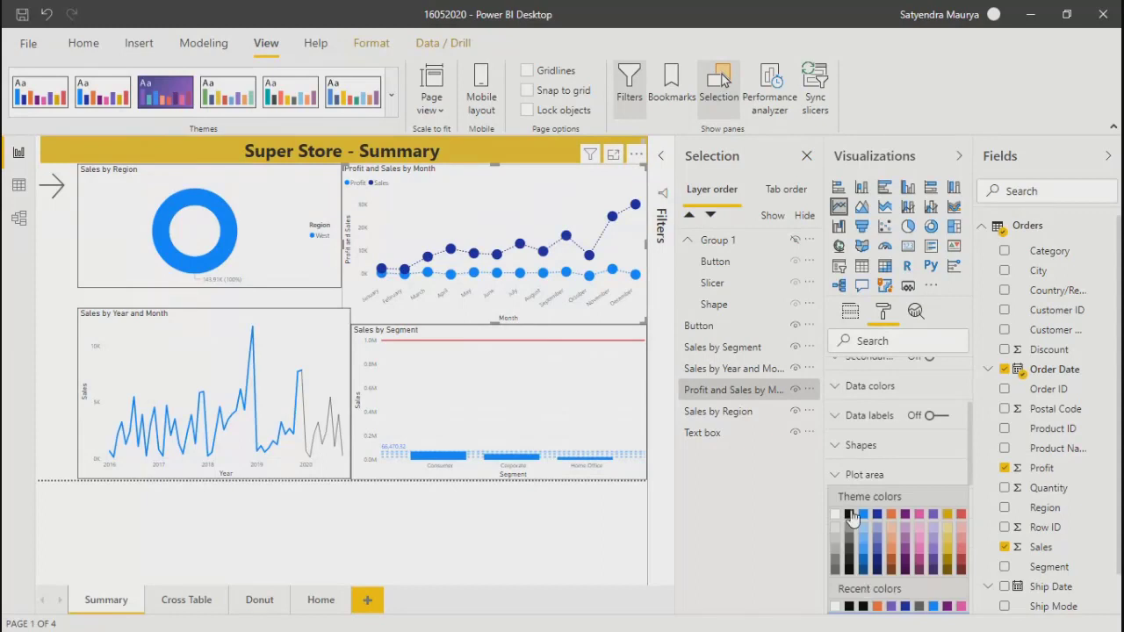
click(849, 515)
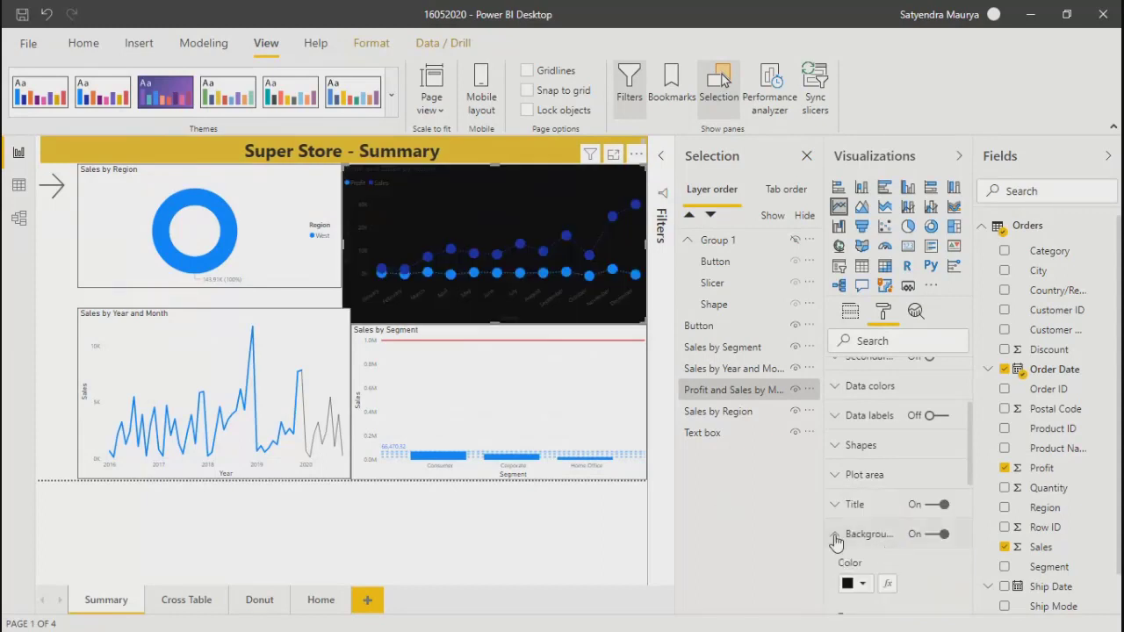
click(938, 534)
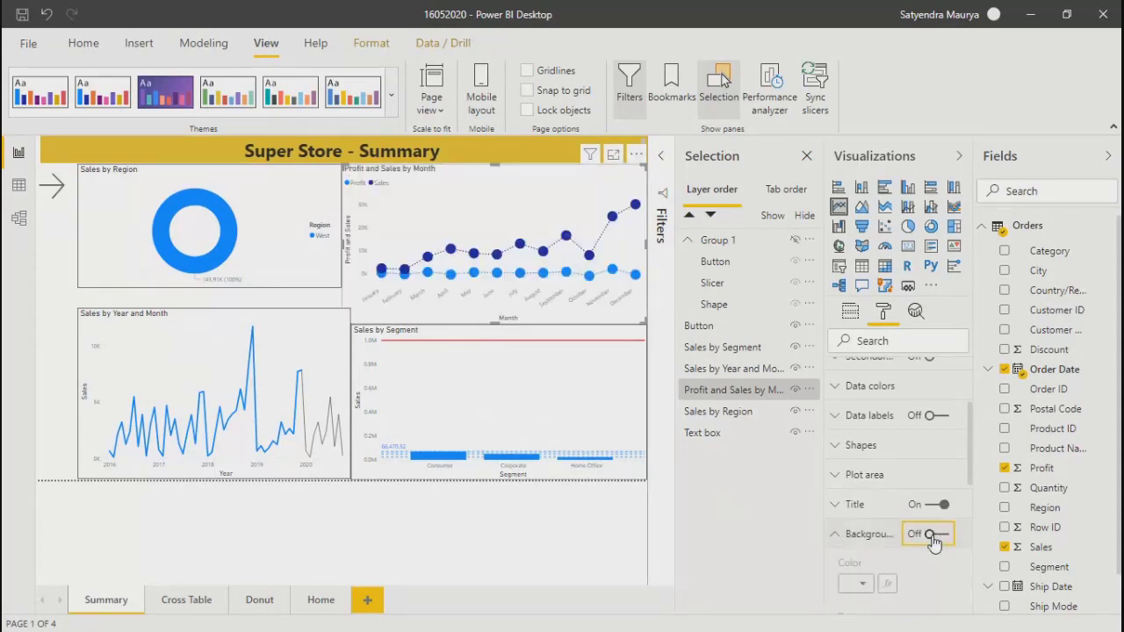
Turn on a black border for the Profit and Sales by Month chart and deselect it
drag(968, 481, 966, 571)
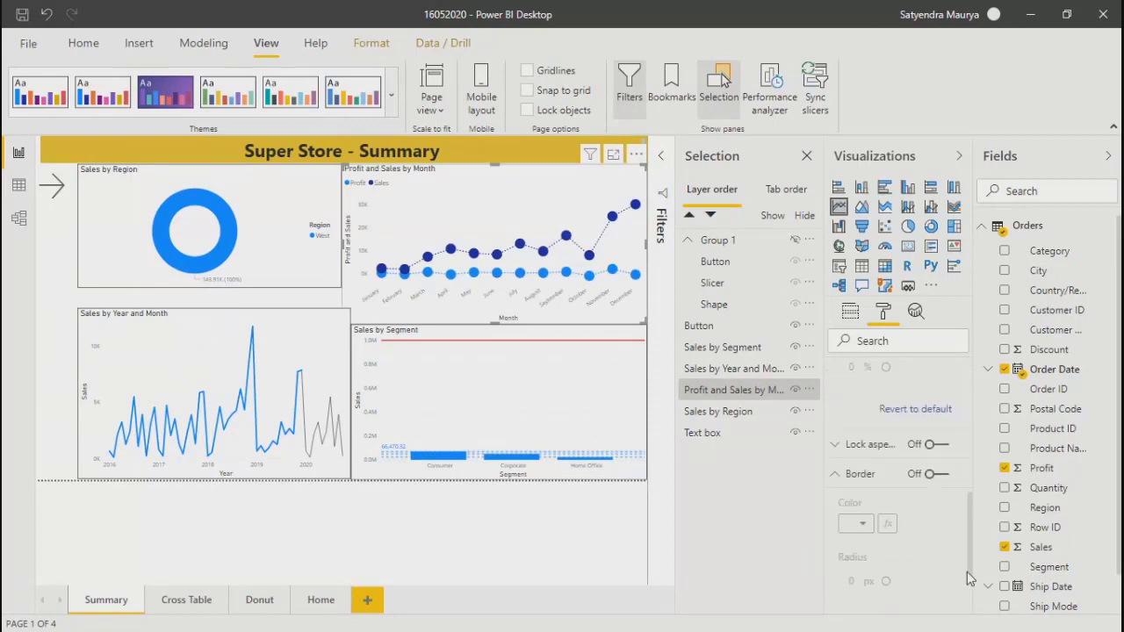
click(937, 474)
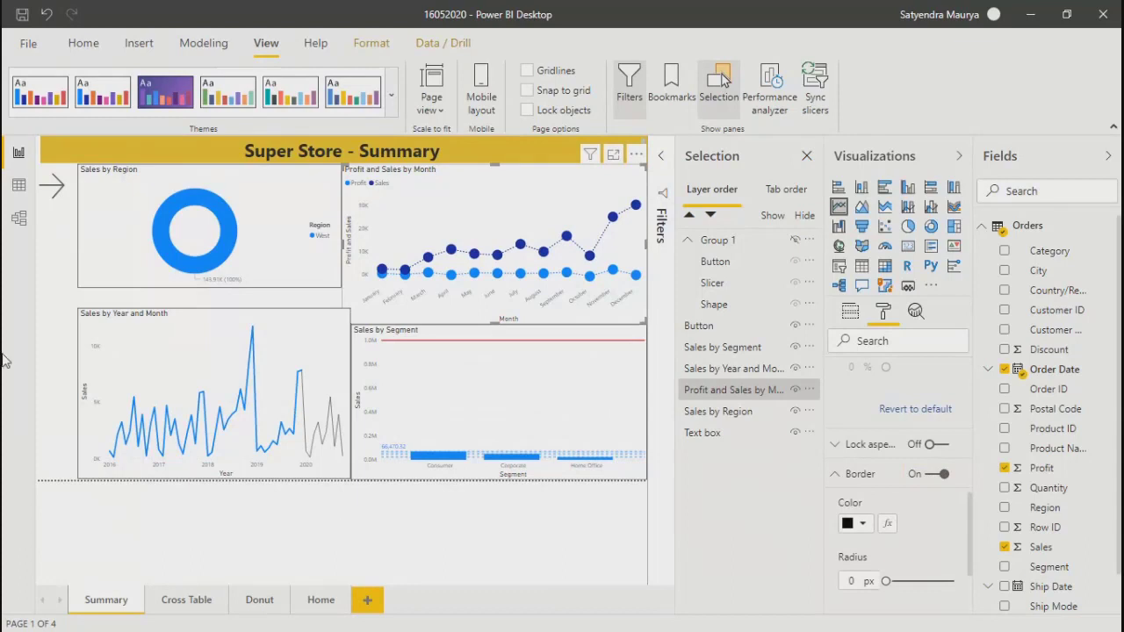
click(58, 347)
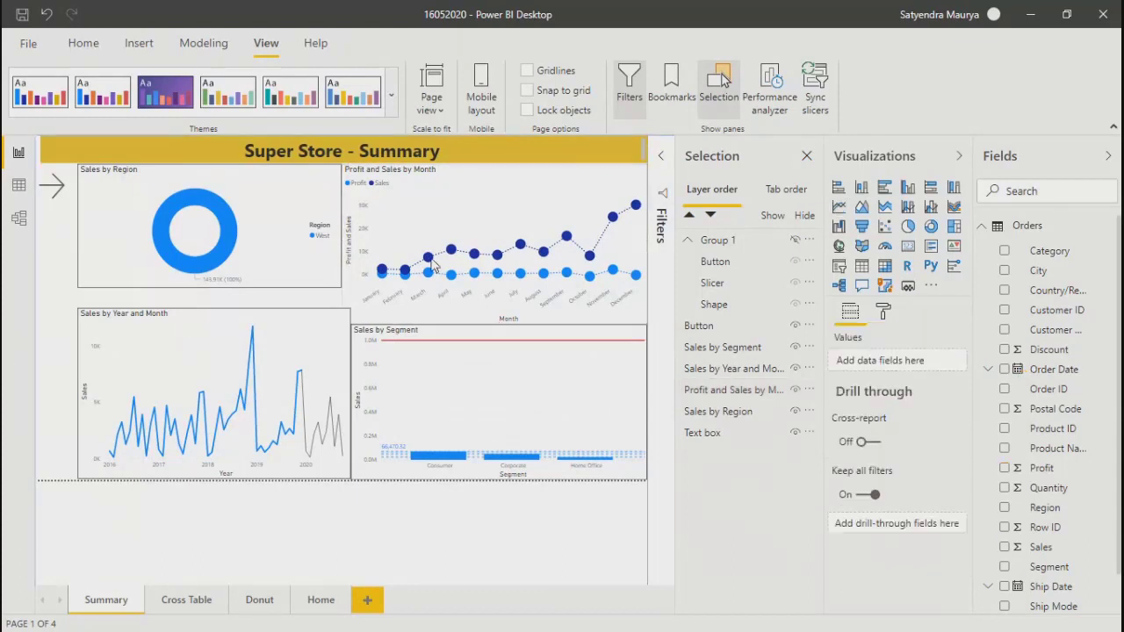
Narrow Profit and Sales by Month so its left edge lines up with Sales by Segment below
click(496, 299)
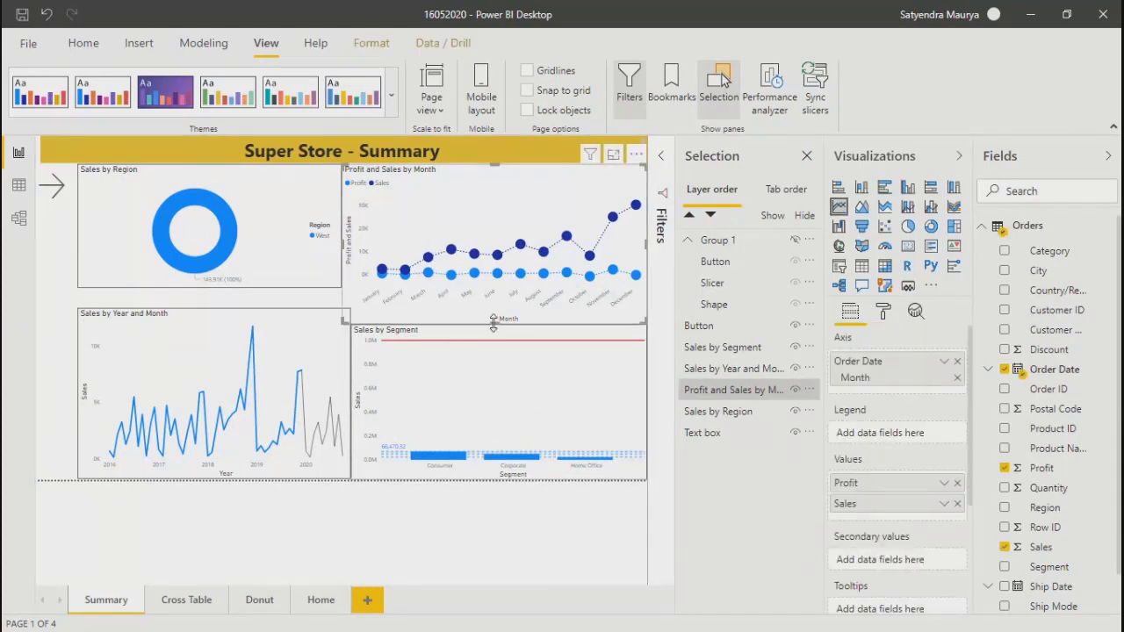
mouse_move(494, 324)
mouse_down()
mouse_move(497, 311)
mouse_move(498, 326)
mouse_up()
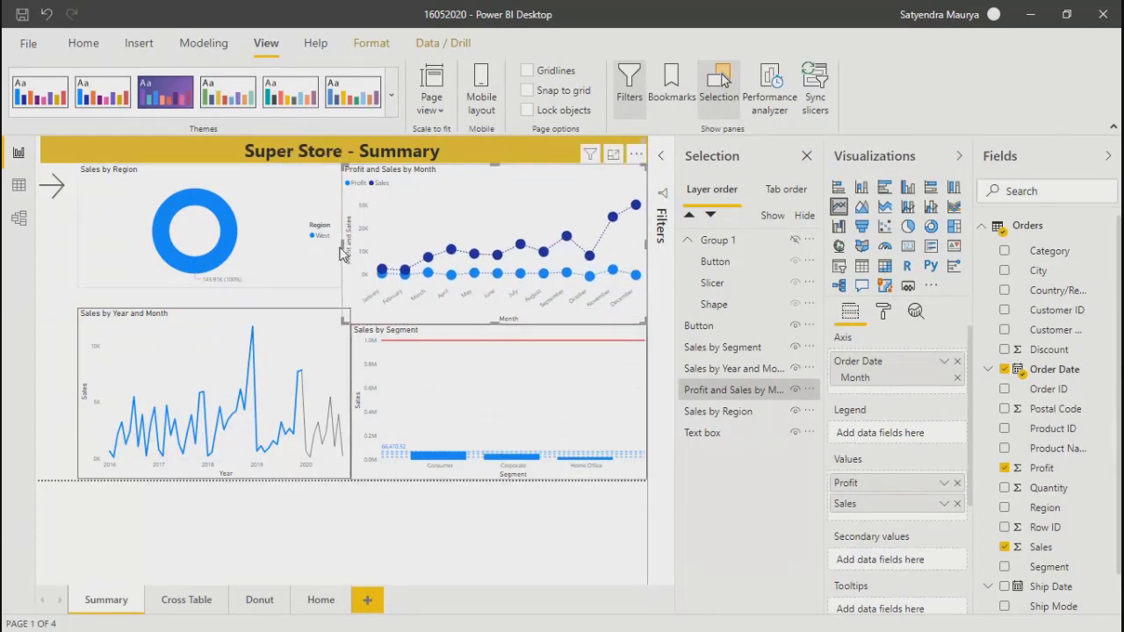
drag(342, 253, 351, 263)
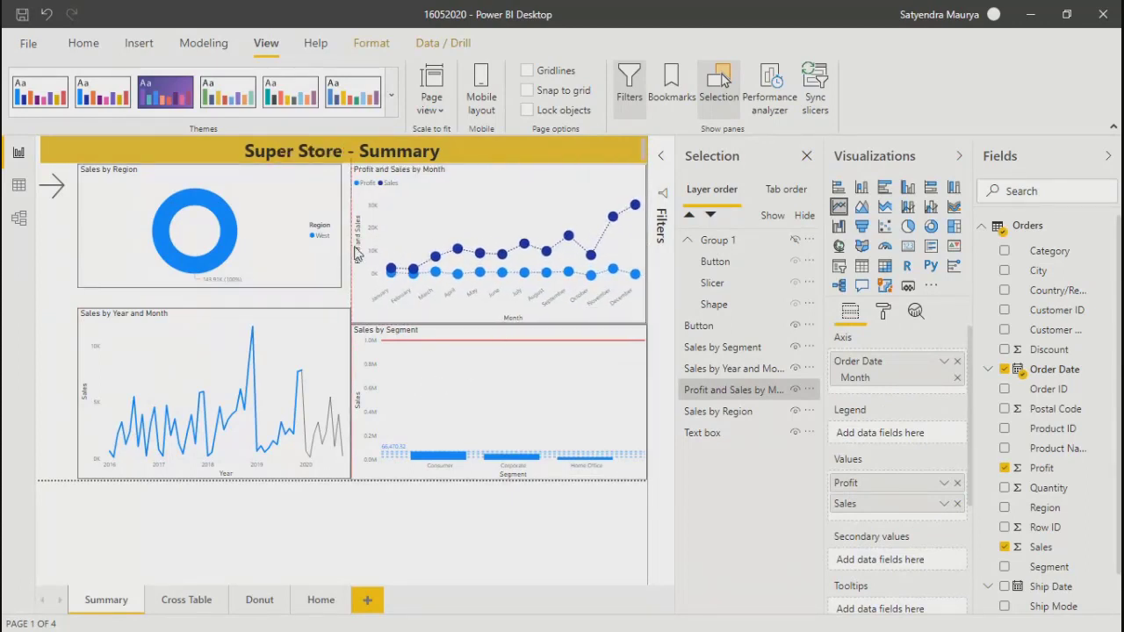
Enlarge Sales by Region to meet the neighbouring charts, and lower the top edge of Sales by Year and Month to sit directly beneath it
click(337, 282)
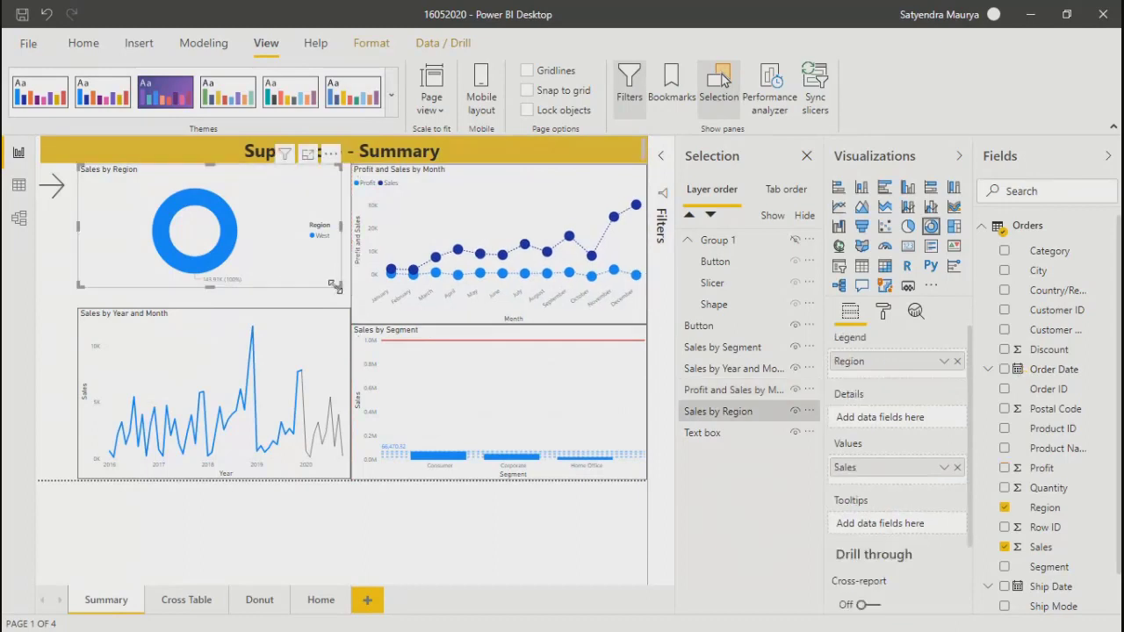
drag(337, 283, 351, 330)
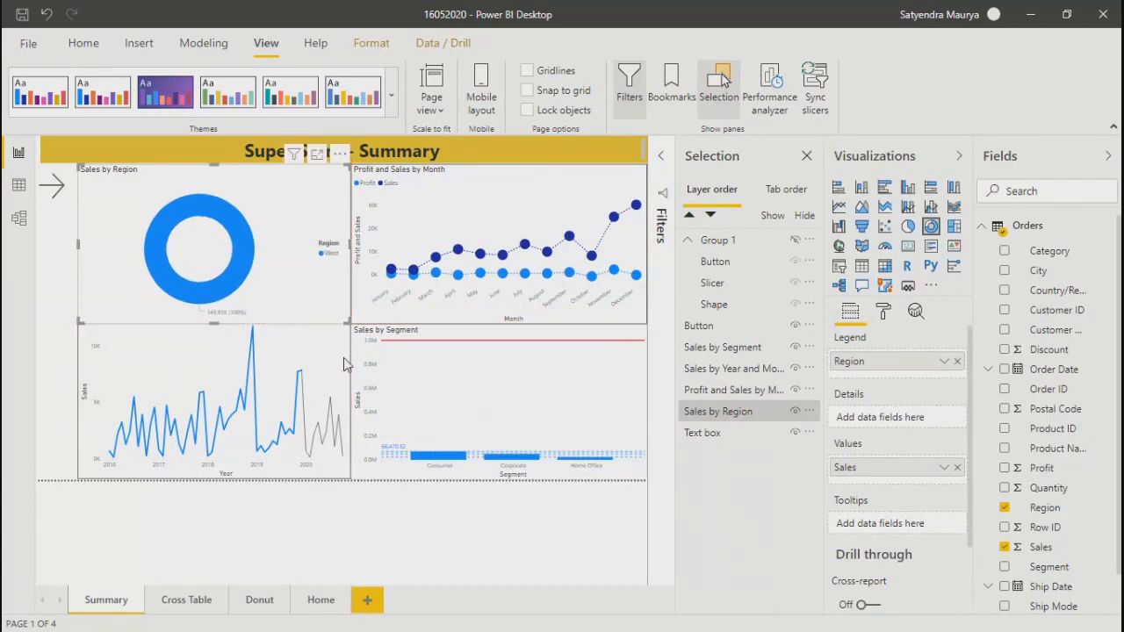
click(305, 327)
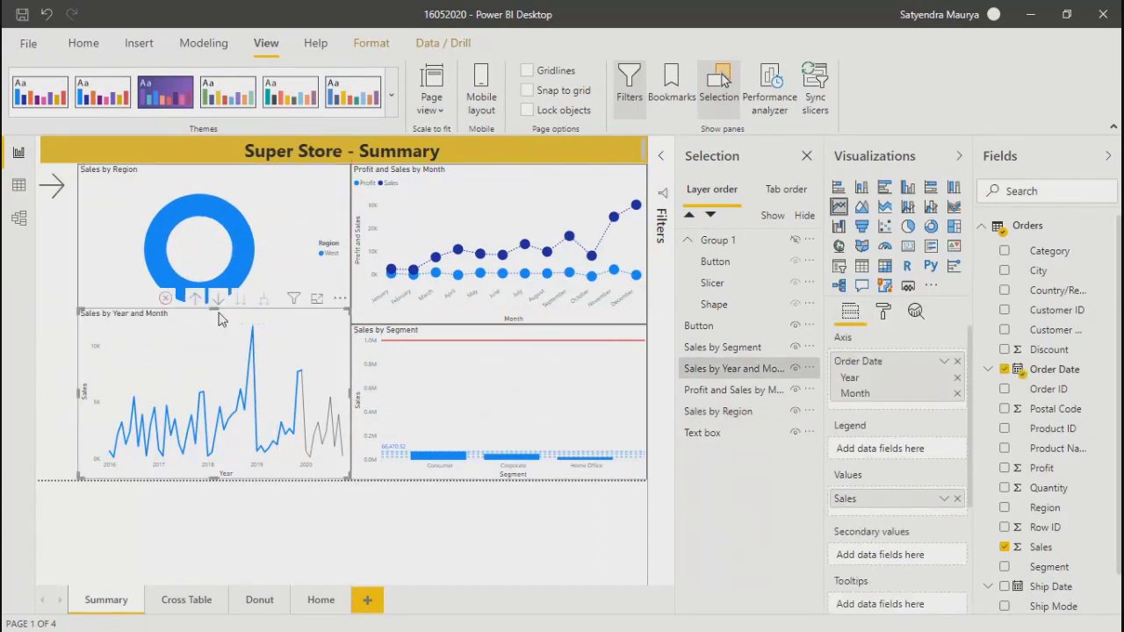
drag(217, 323, 219, 333)
click(42, 330)
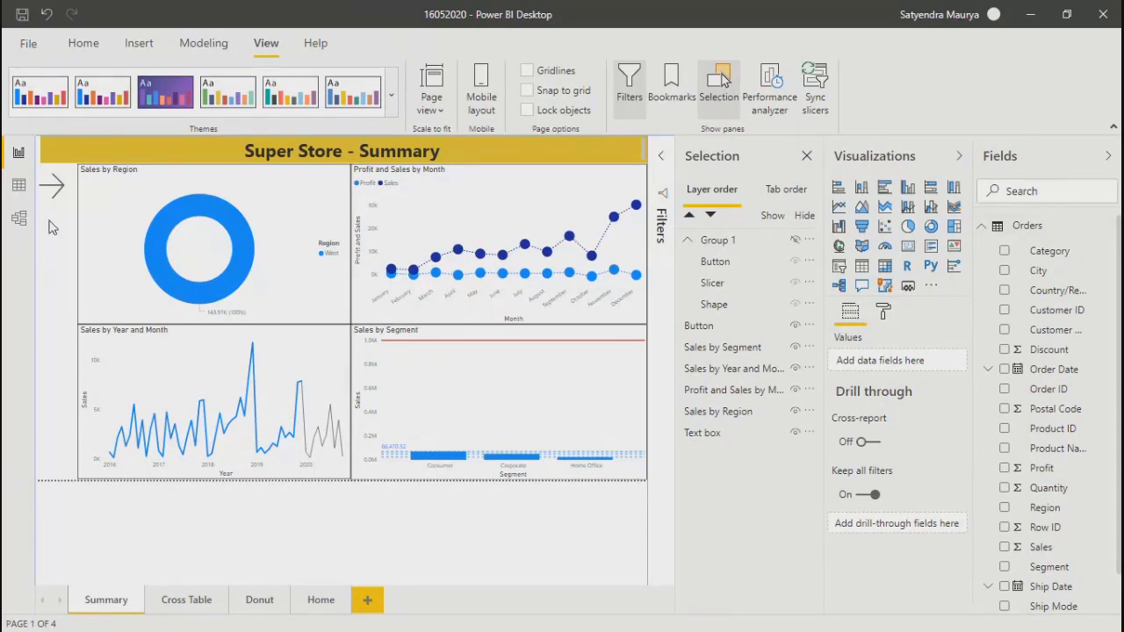
drag(51, 221, 74, 433)
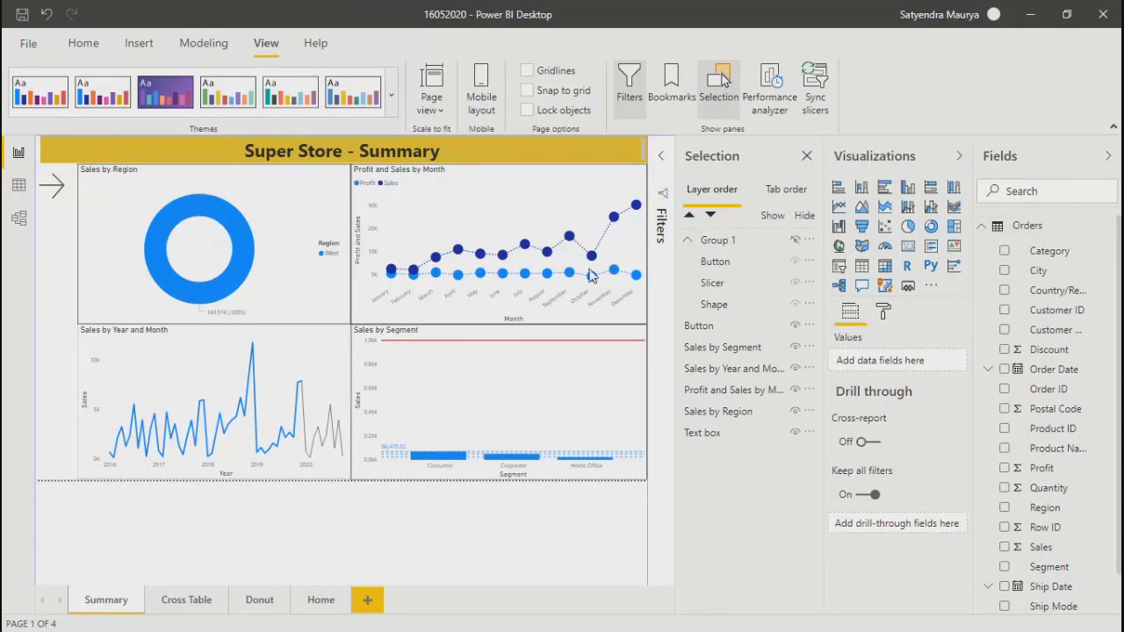
Insert a blank button and fit it as a narrow, tall box below the arrow button, beside Sales by Region
click(138, 43)
click(433, 87)
click(485, 356)
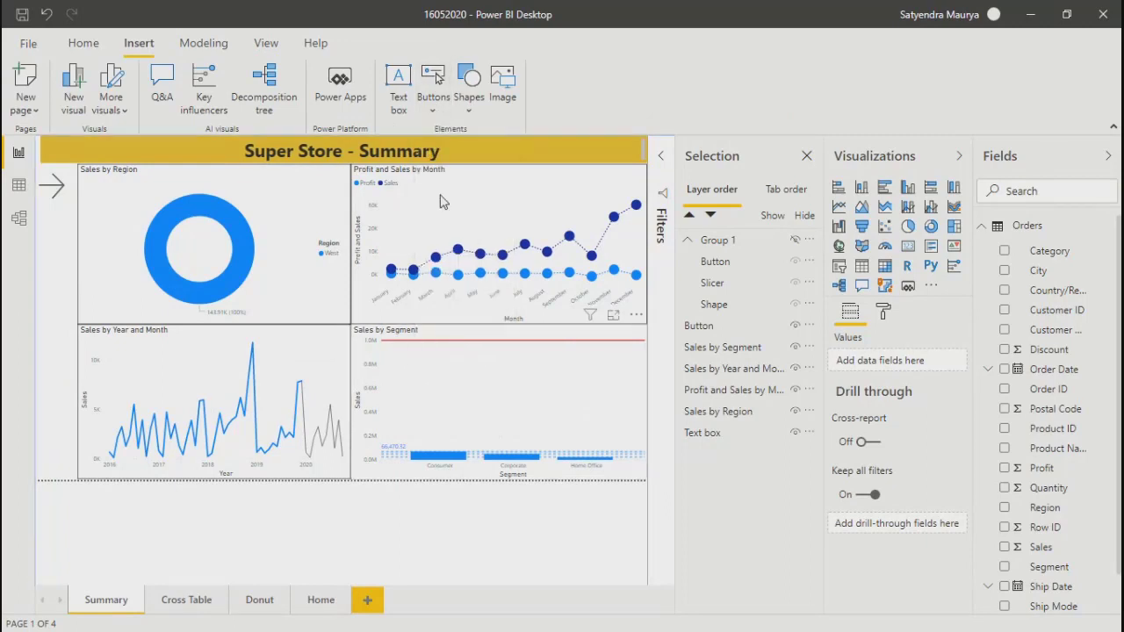
click(432, 93)
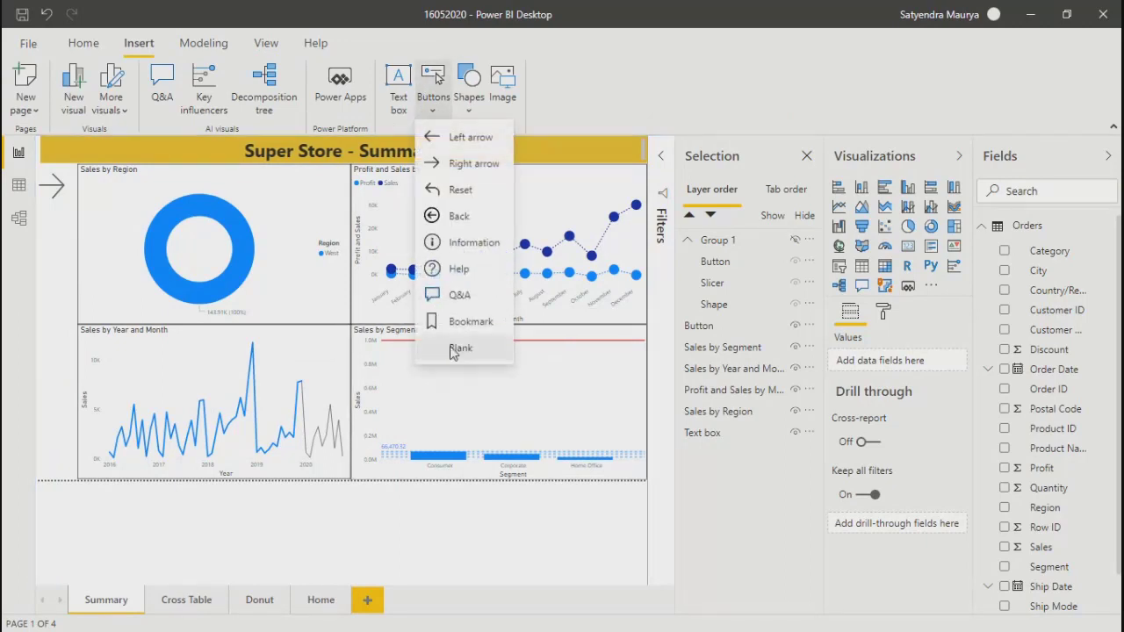
click(453, 349)
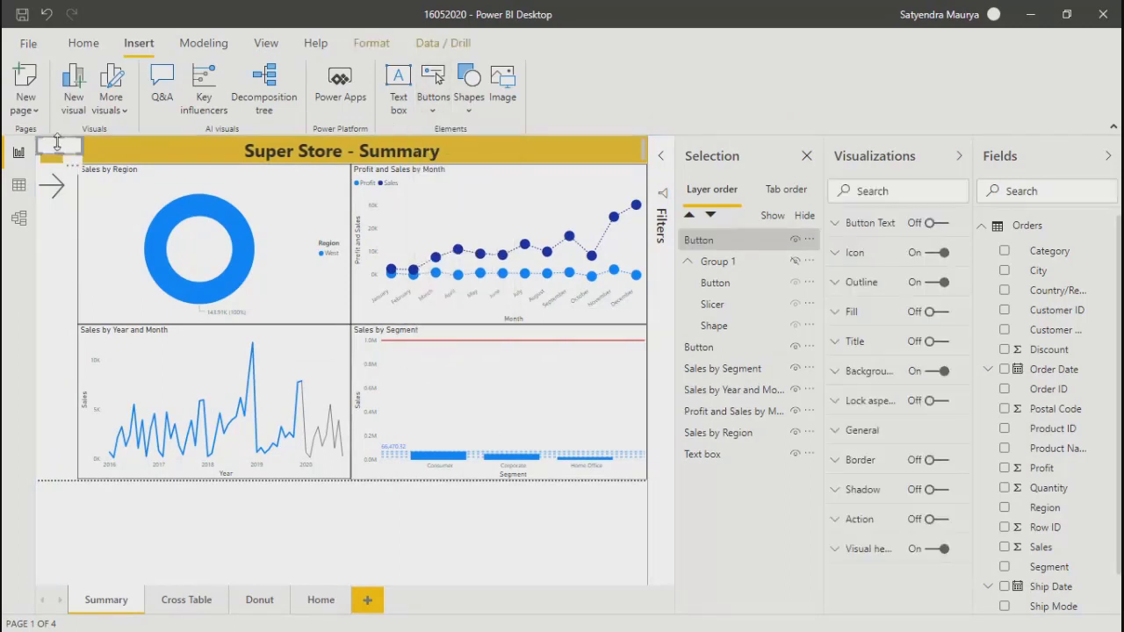
drag(51, 149, 69, 296)
Turn on the blank button's text and set it to P1
click(939, 224)
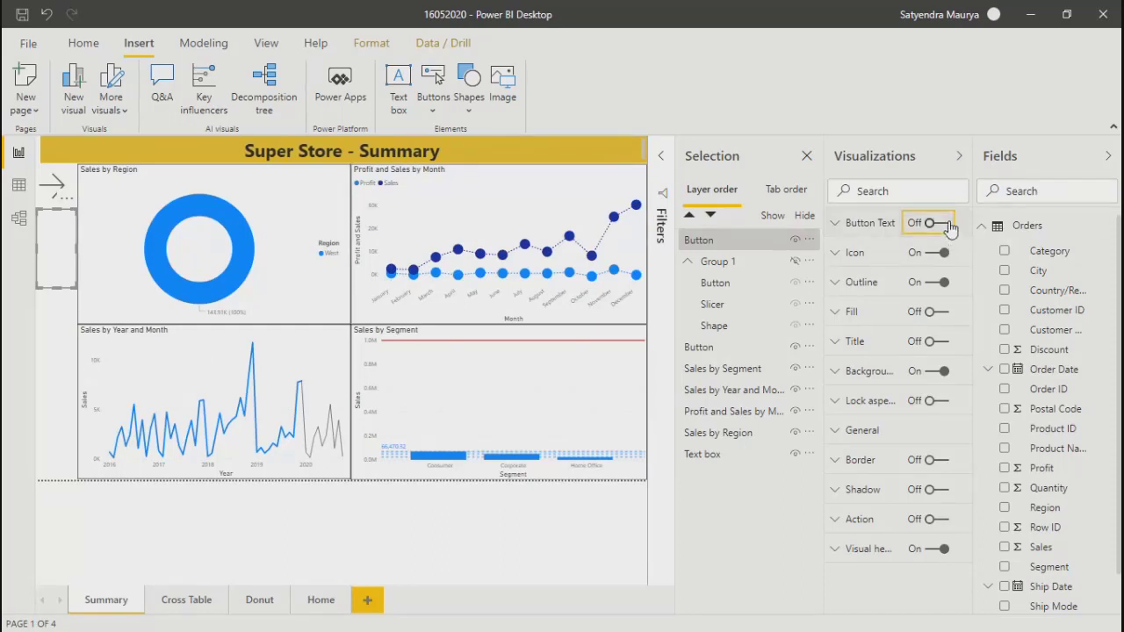
click(840, 229)
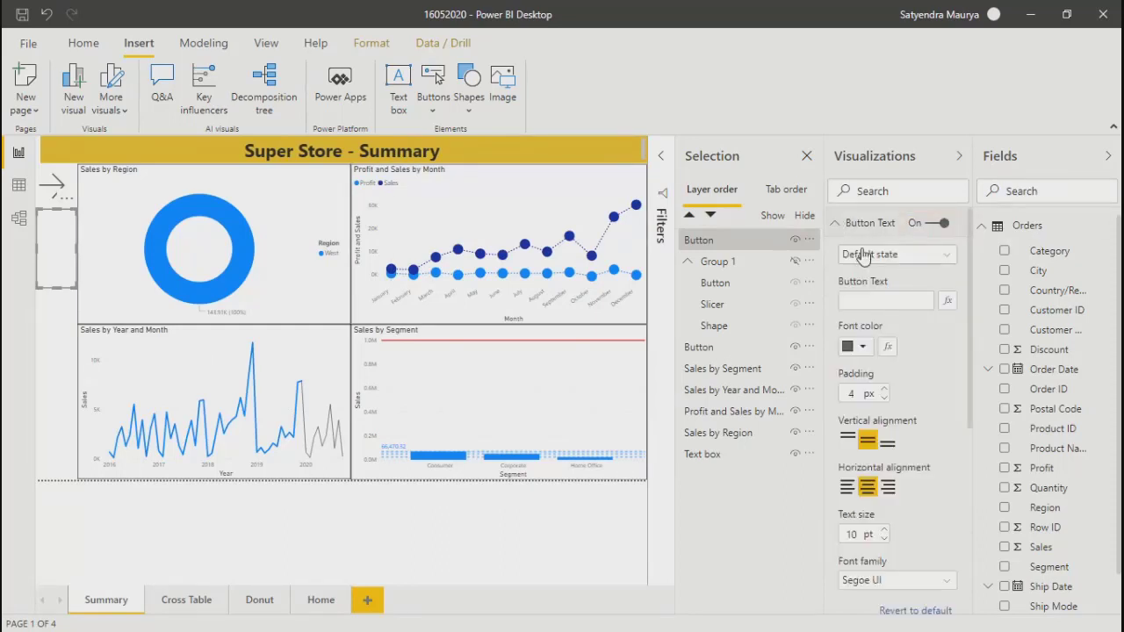
click(874, 302)
text(P1)
Try blue and black font colors for the P1 button text, and set the color to white
click(856, 346)
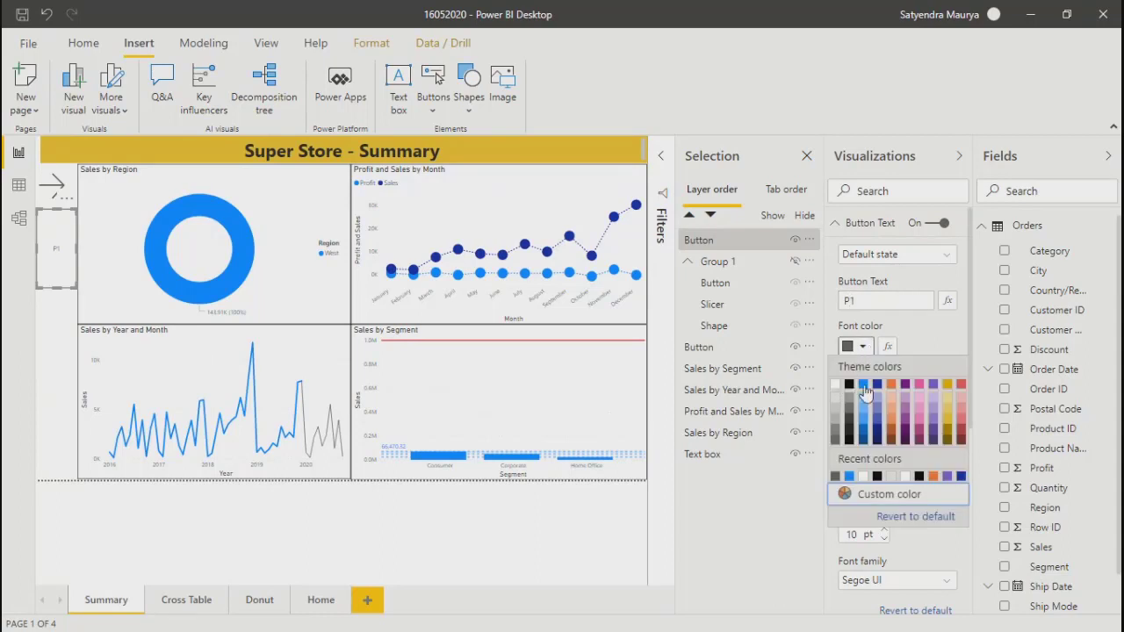
click(863, 387)
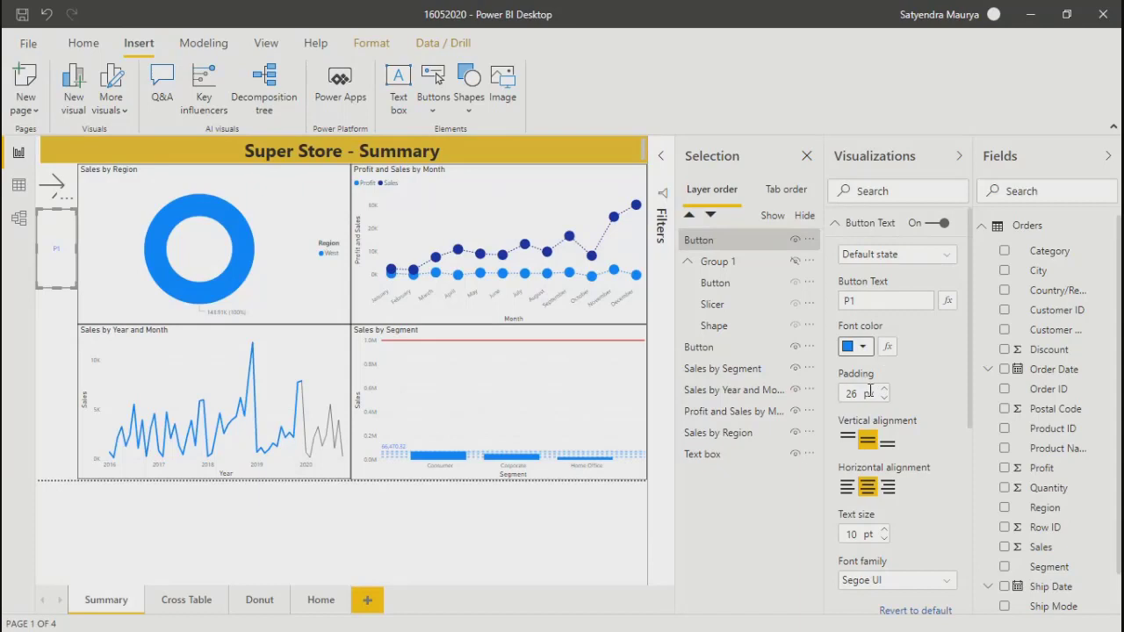
click(867, 349)
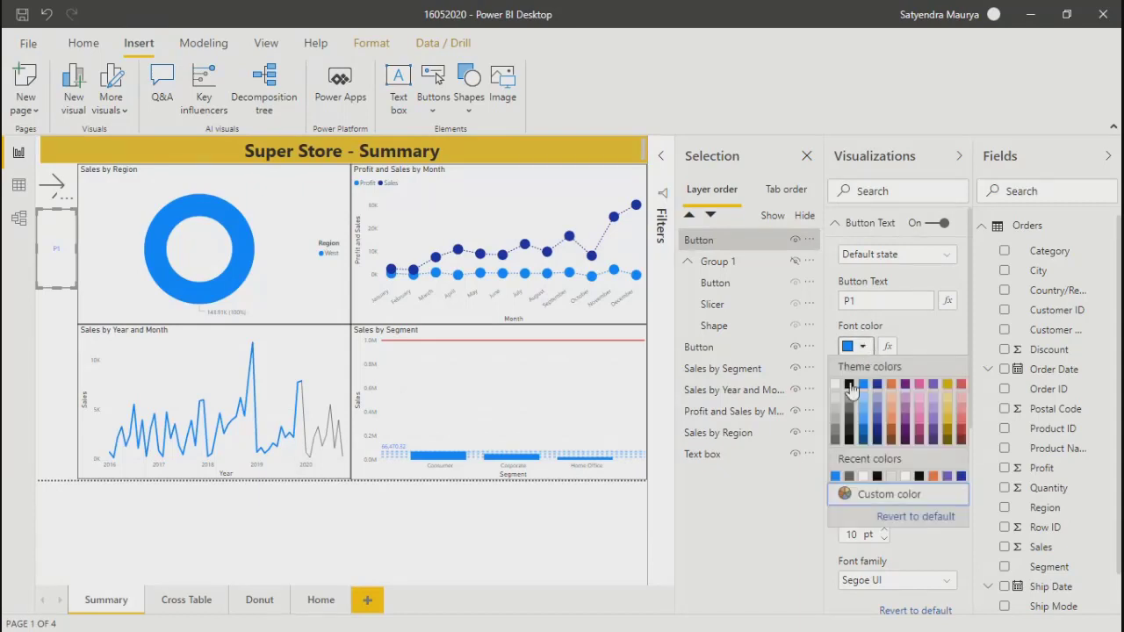
click(850, 389)
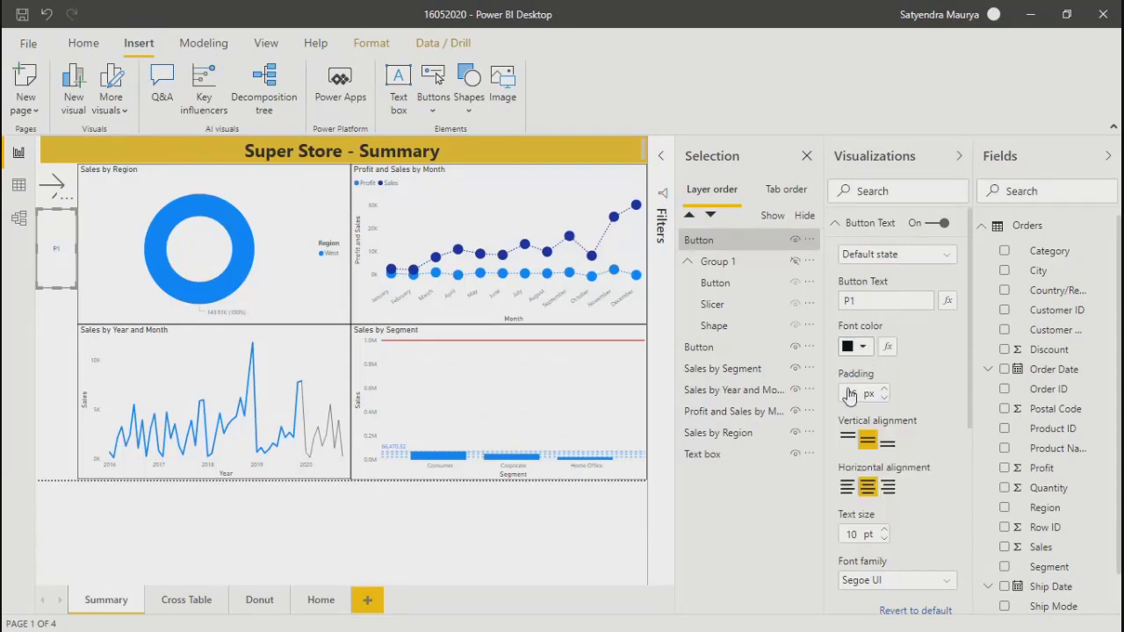
click(863, 346)
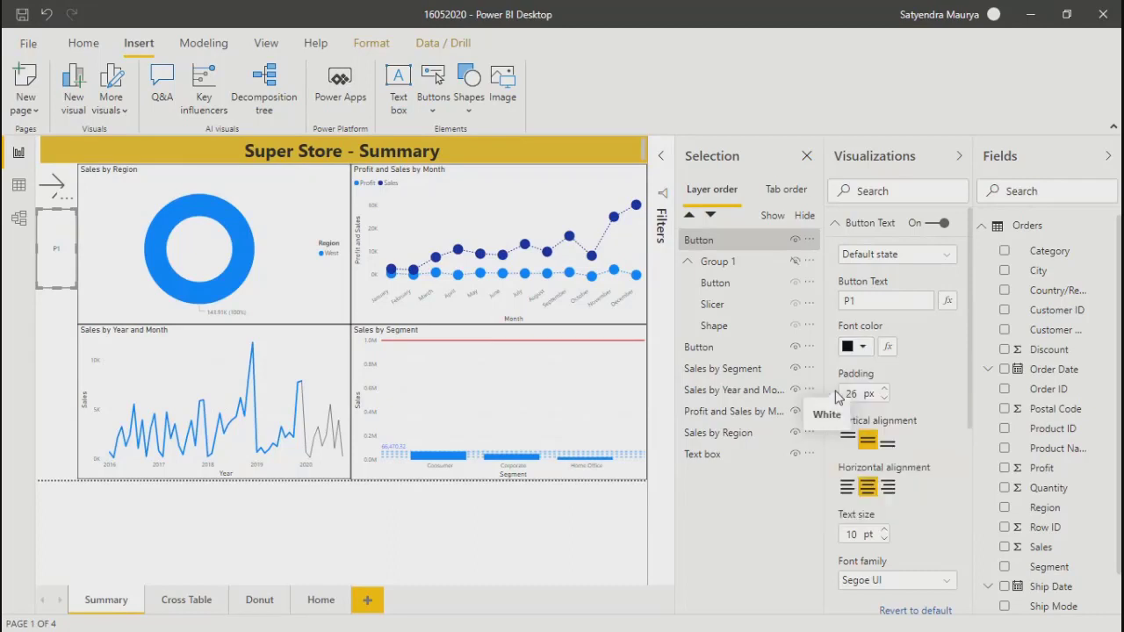
click(863, 347)
click(834, 389)
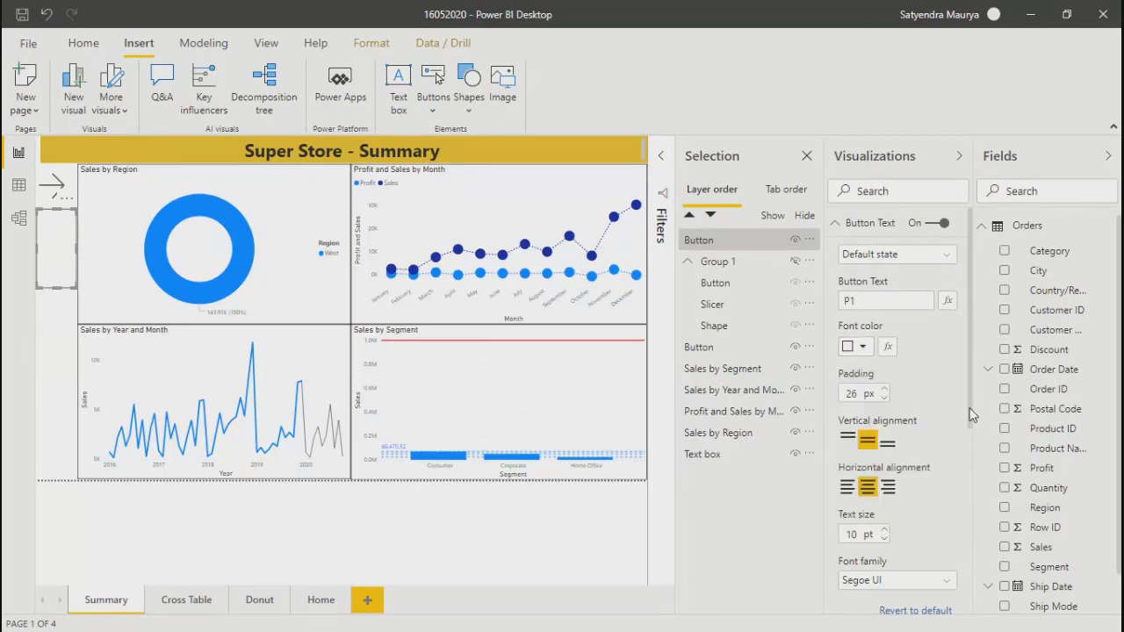
Set the P1 button's background color to the blue Theme color 1 (#118DFF)
drag(970, 414, 967, 441)
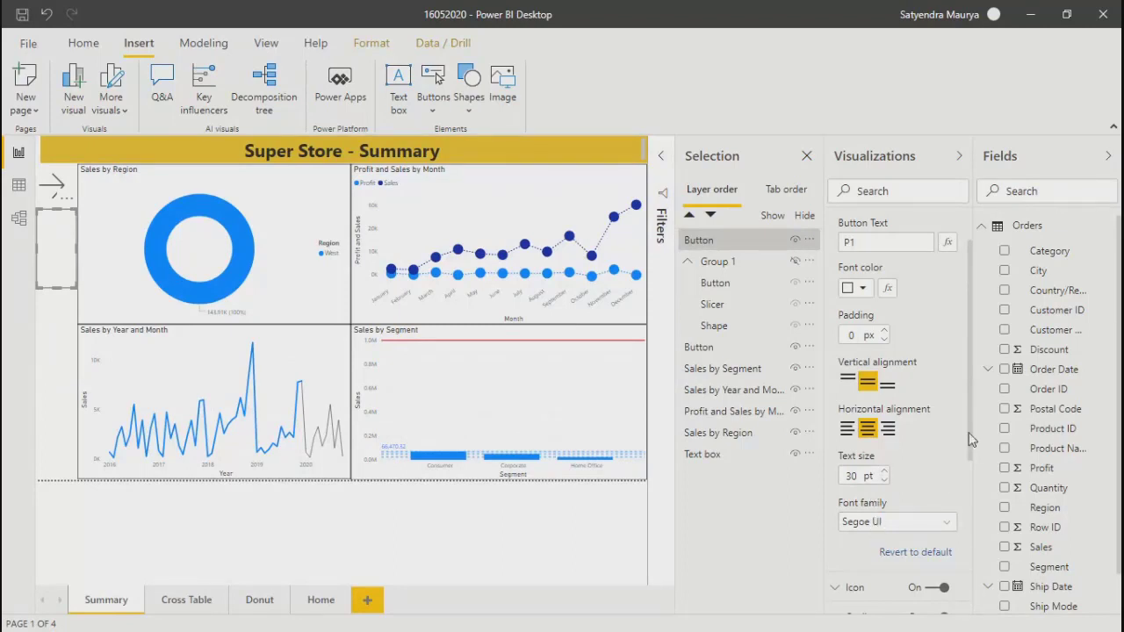
scroll(971, 439, down, 5)
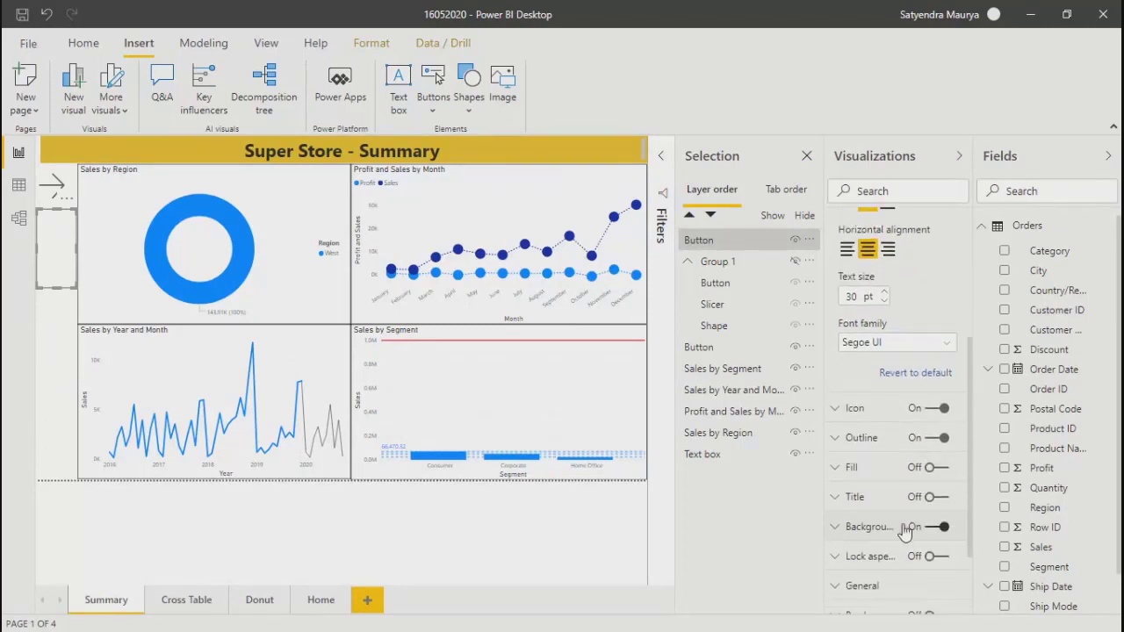
click(836, 530)
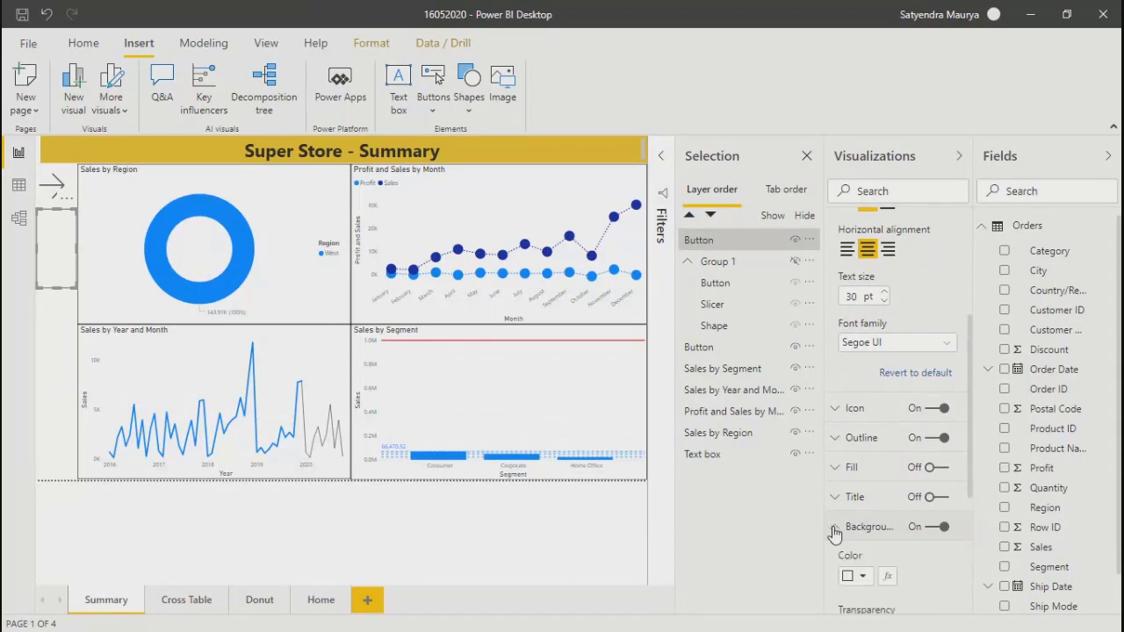
click(849, 576)
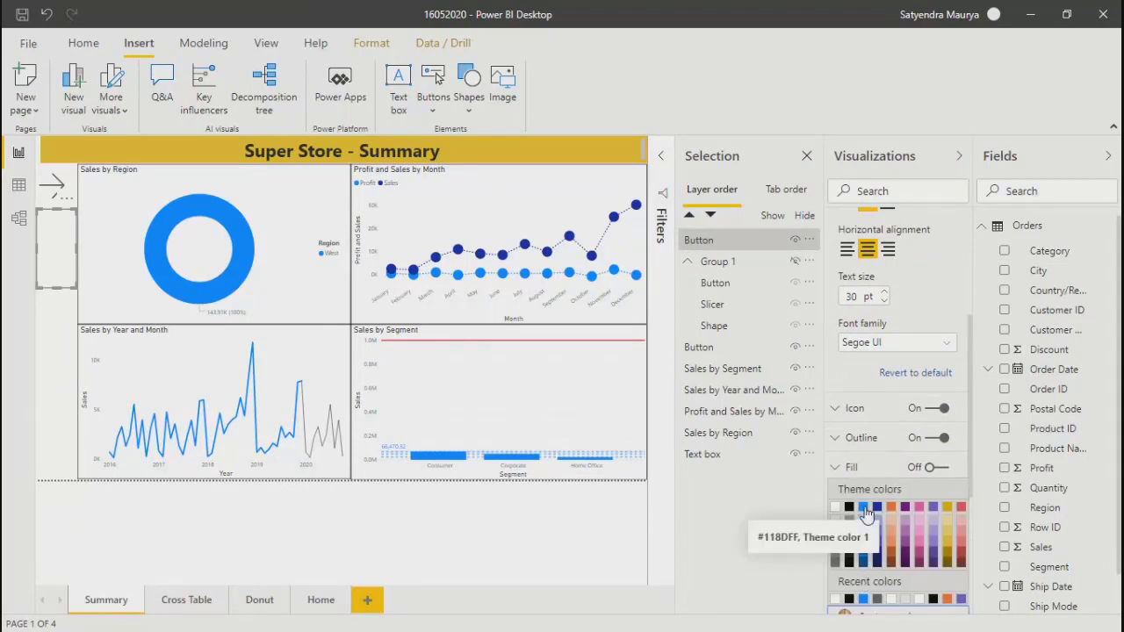
click(865, 514)
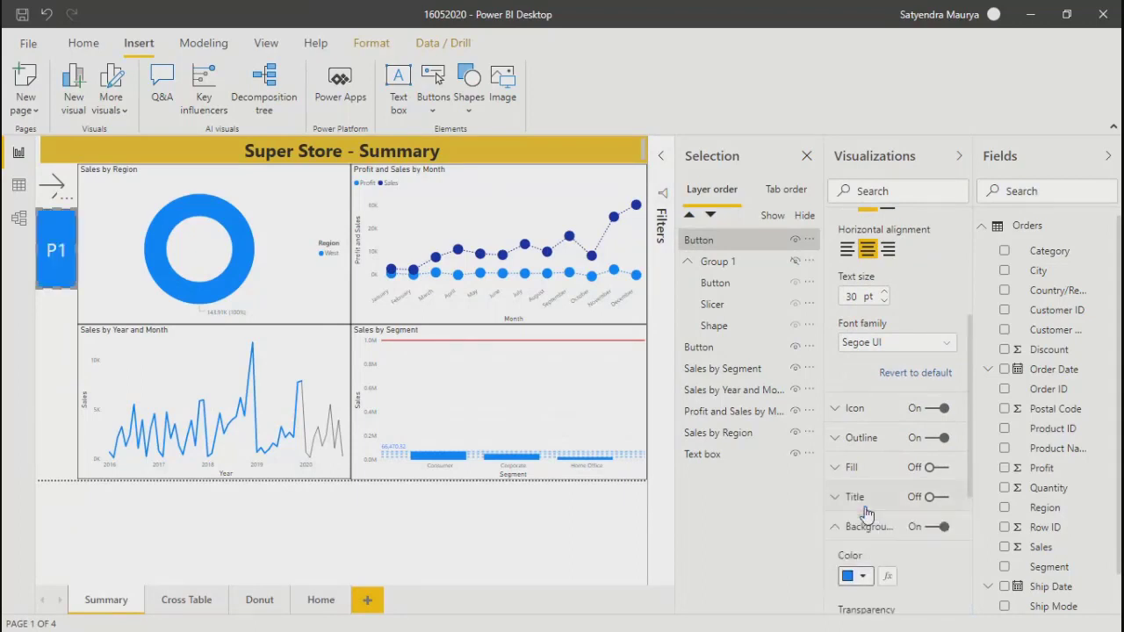
click(81, 318)
click(66, 326)
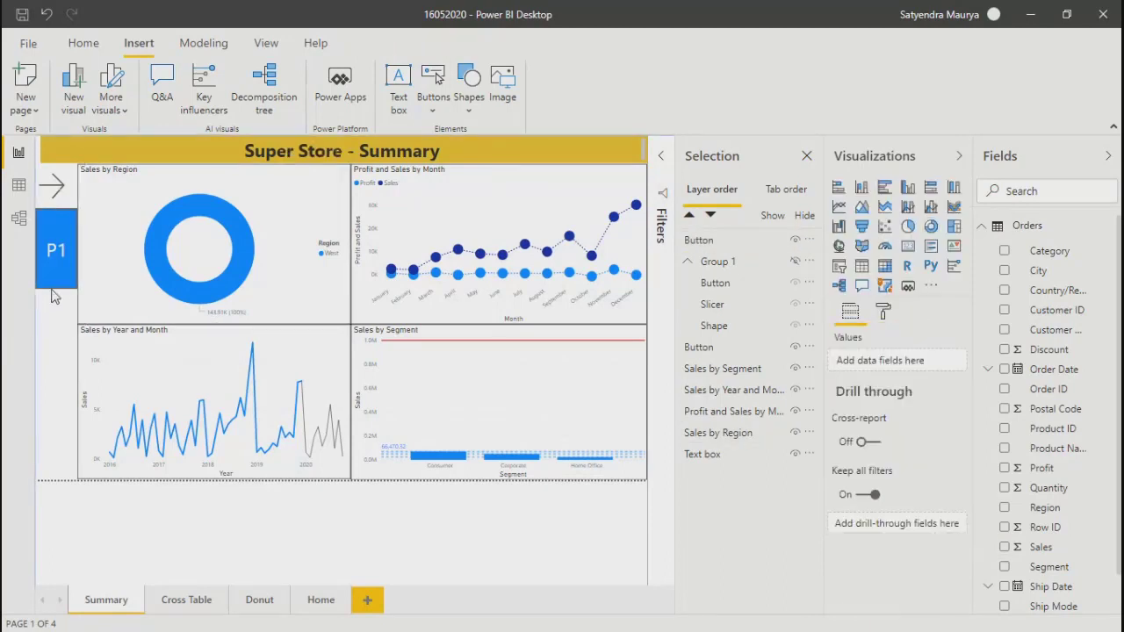
Duplicate the P1 button, place the copy directly beneath the original, and set the copy's text to P2
click(57, 281)
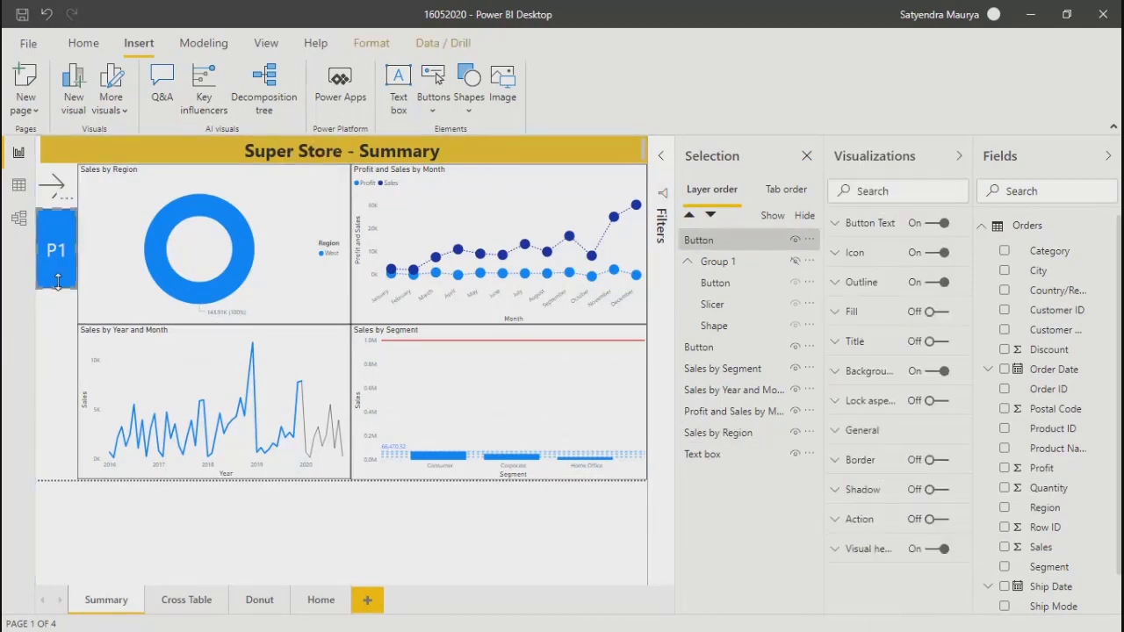
key(ctrl+c)
key(ctrl+v)
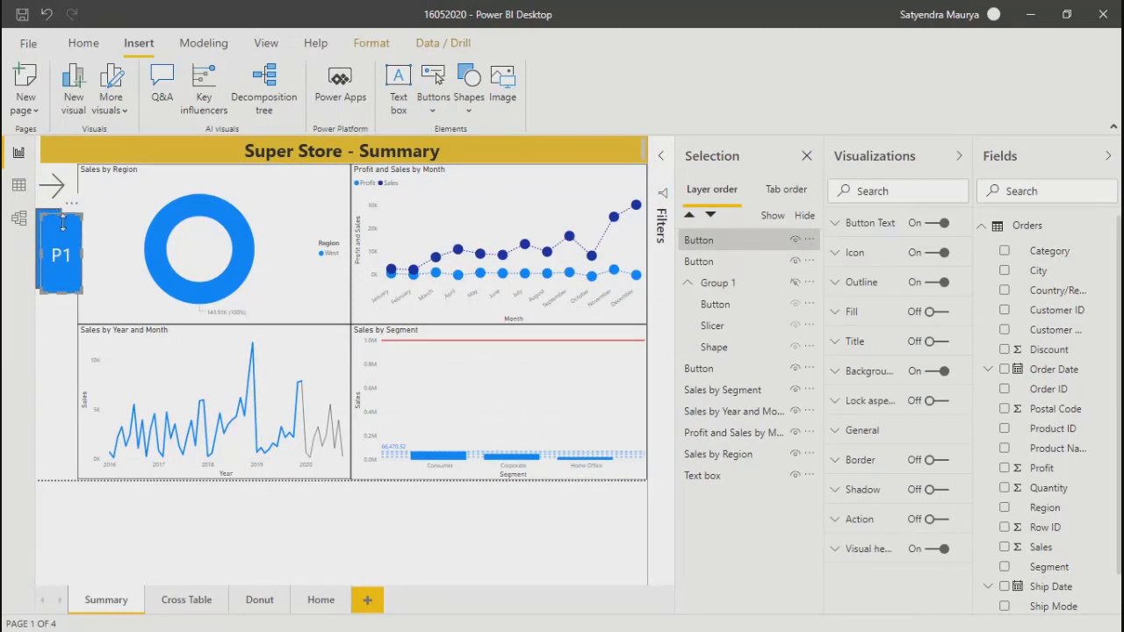
drag(66, 247, 56, 308)
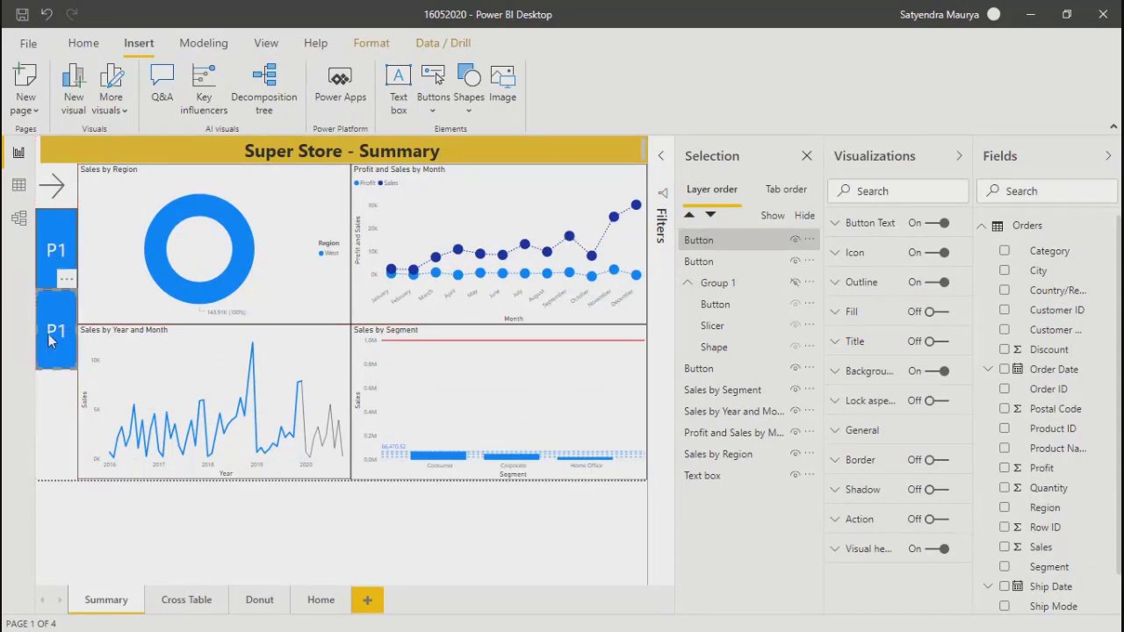
click(882, 223)
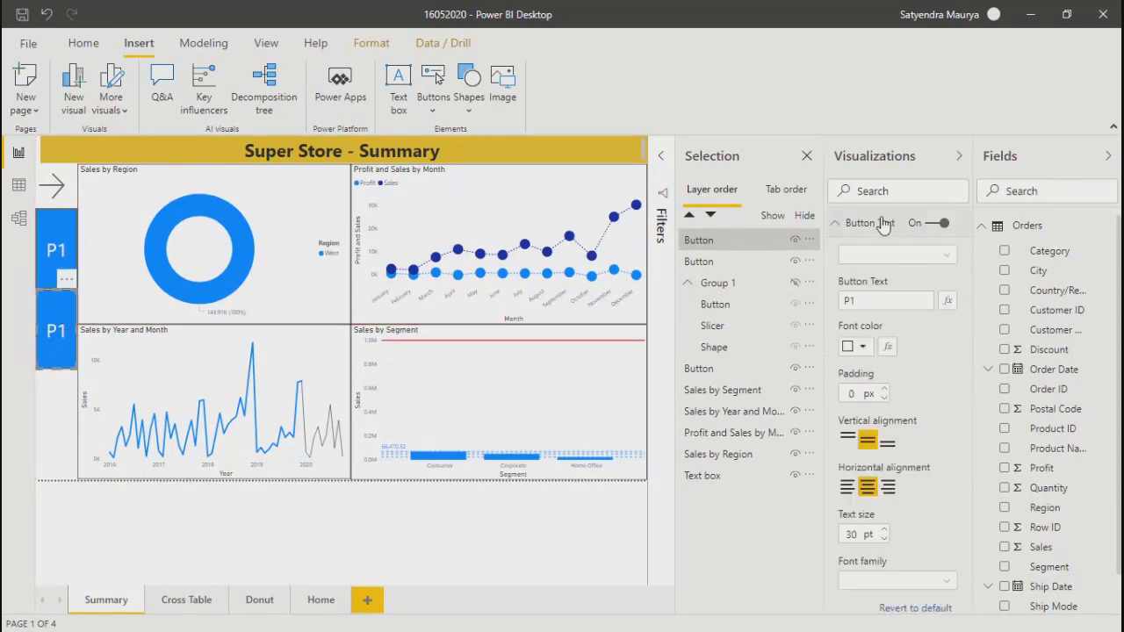
click(868, 301)
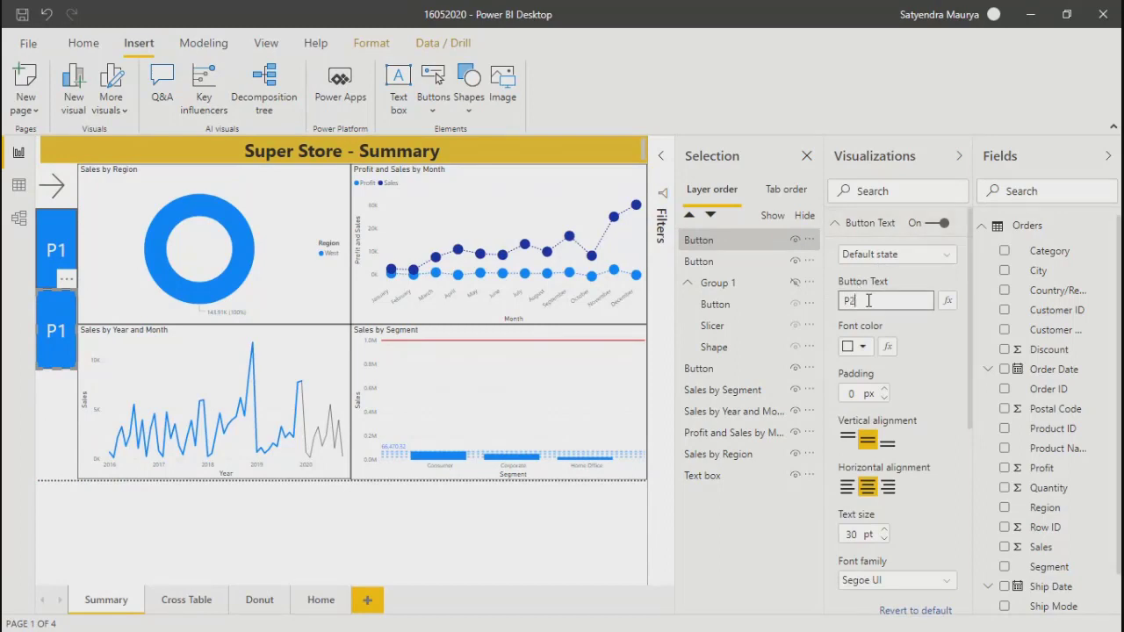
click(56, 414)
Add another copy of the P1 button directly beneath P2 and set its text to P3
key(ctrl+v)
drag(53, 276, 44, 437)
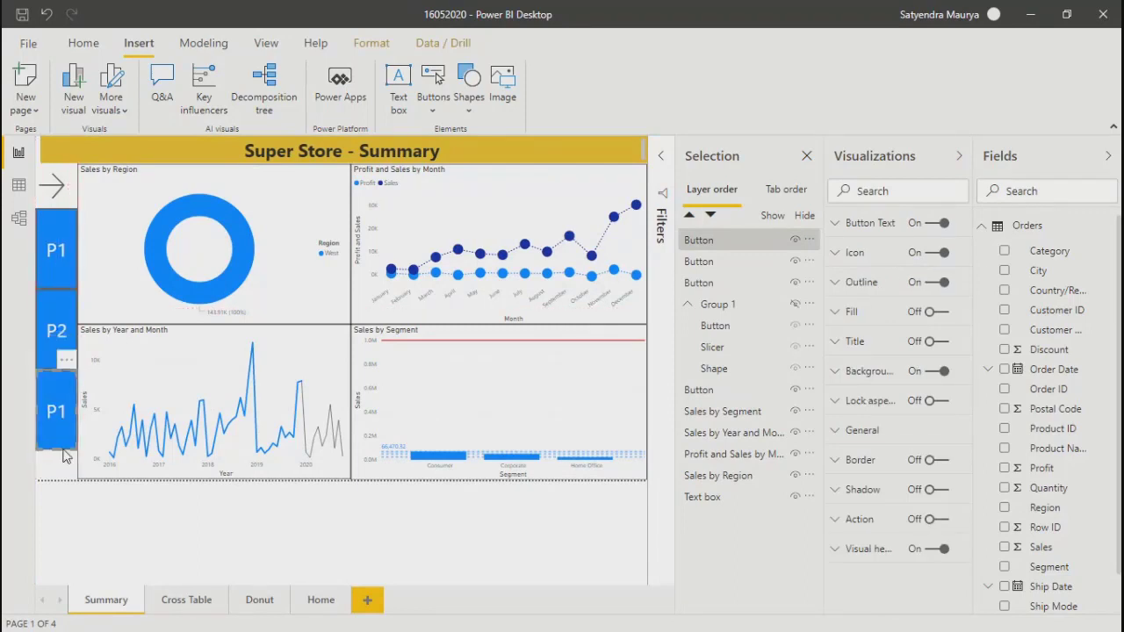
click(866, 223)
click(864, 302)
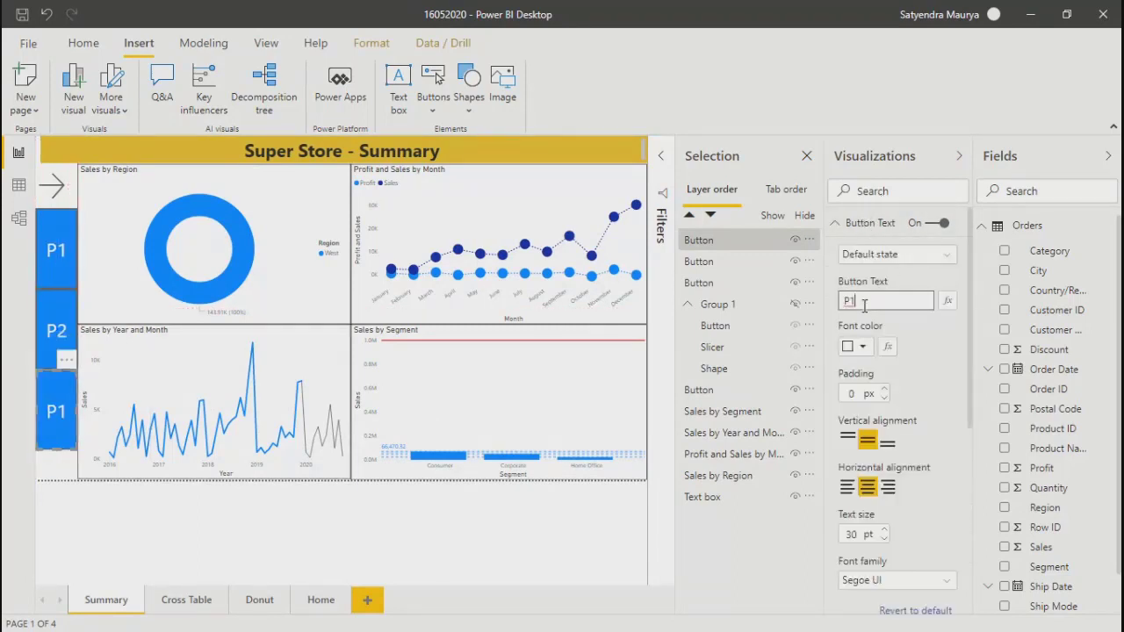
click(776, 572)
click(288, 535)
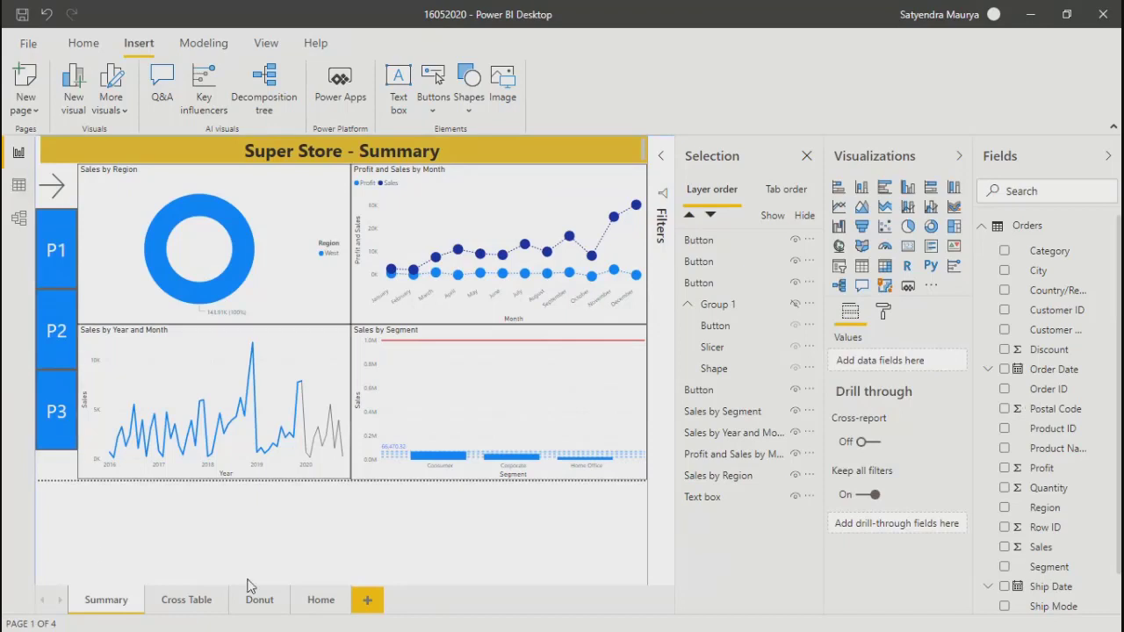
Check the Cross Table and Home pages, and narrow the Donut page's Profit by State chart from its left edge to free a strip for buttons
click(166, 604)
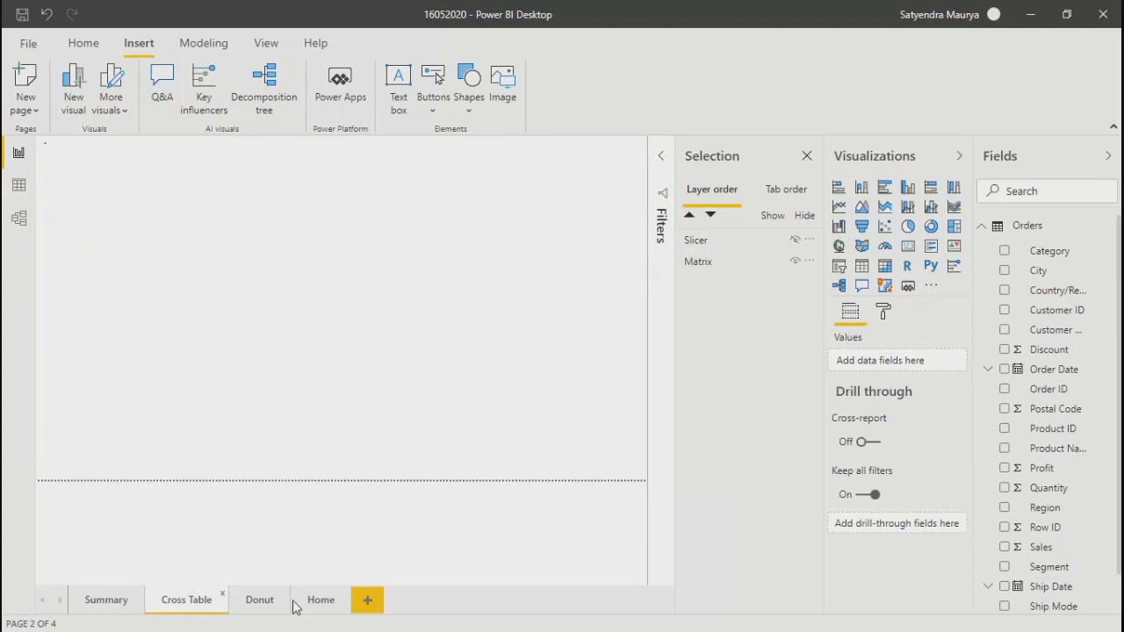
click(68, 305)
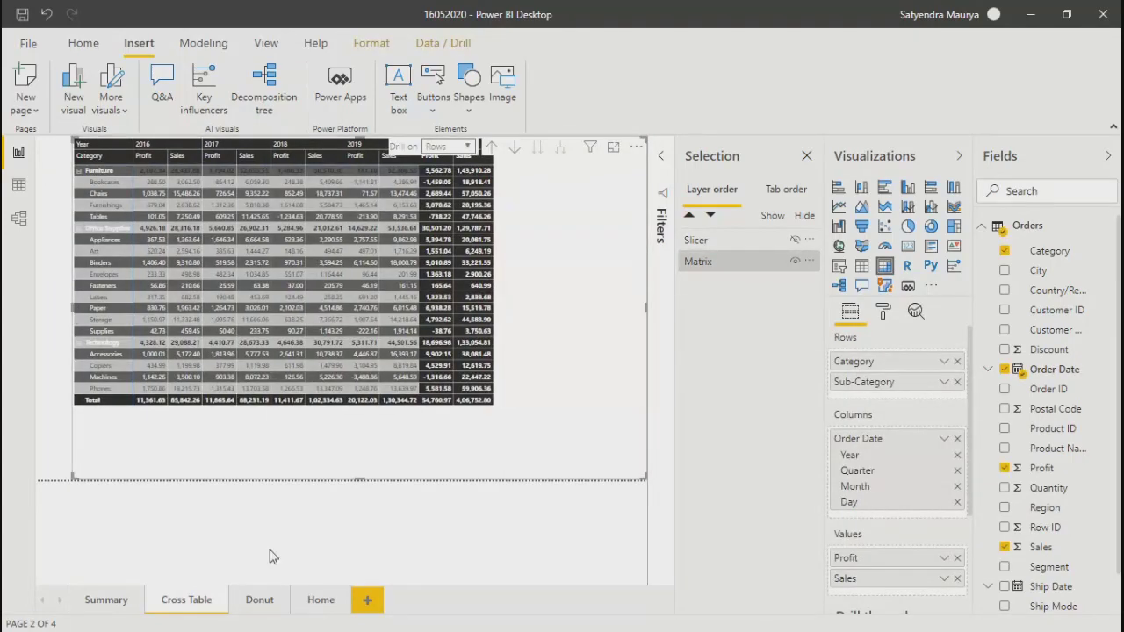
click(259, 602)
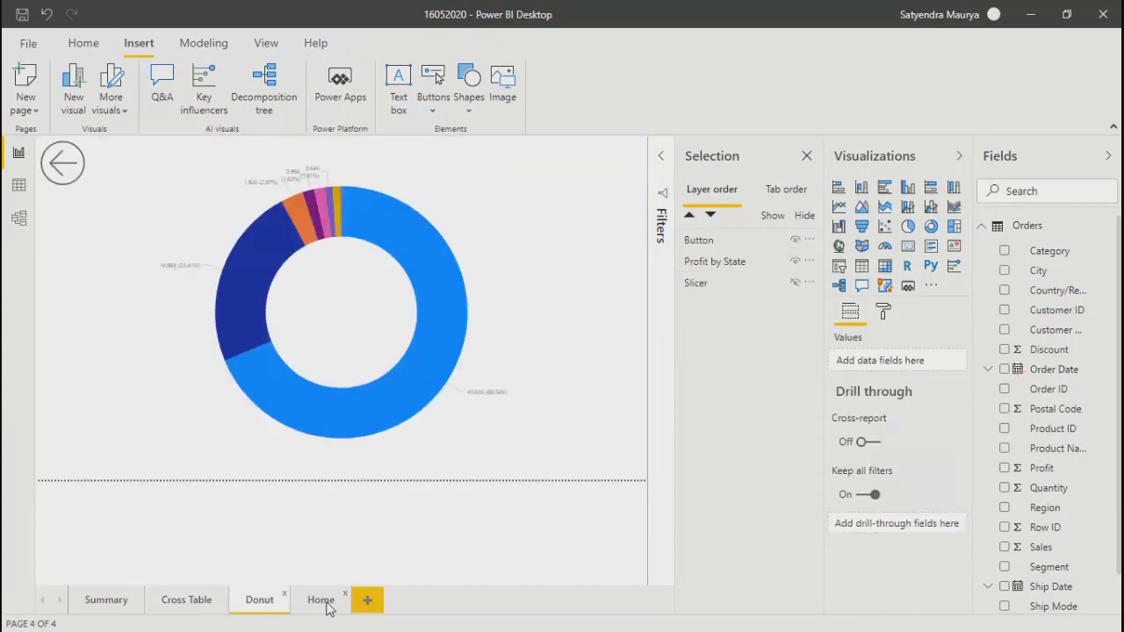
click(323, 604)
click(261, 600)
click(48, 316)
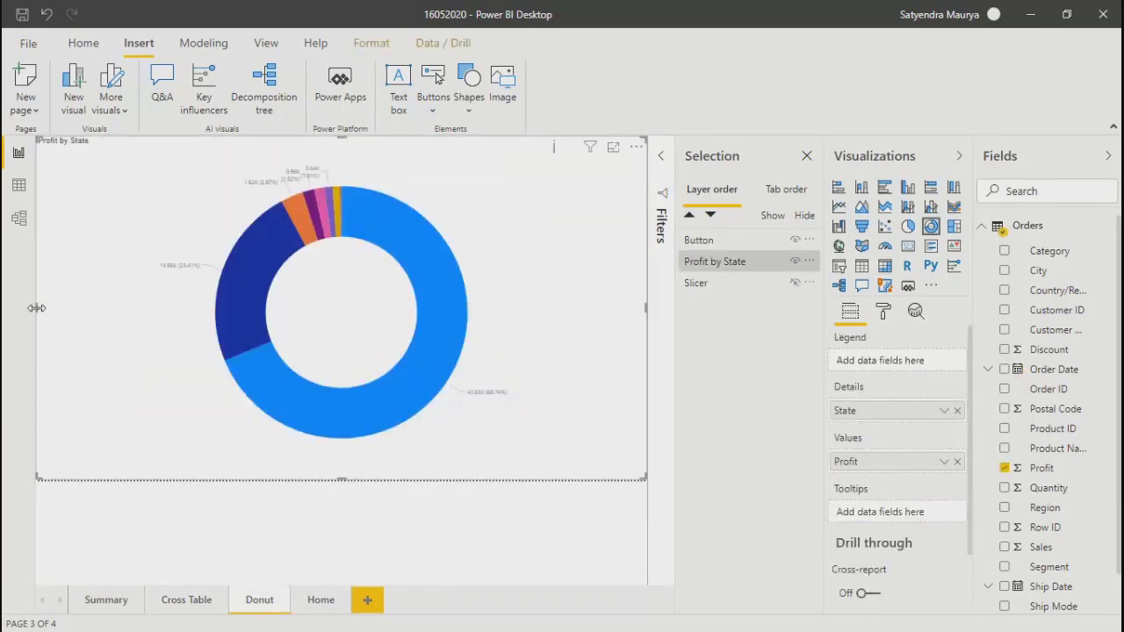
drag(35, 314, 88, 318)
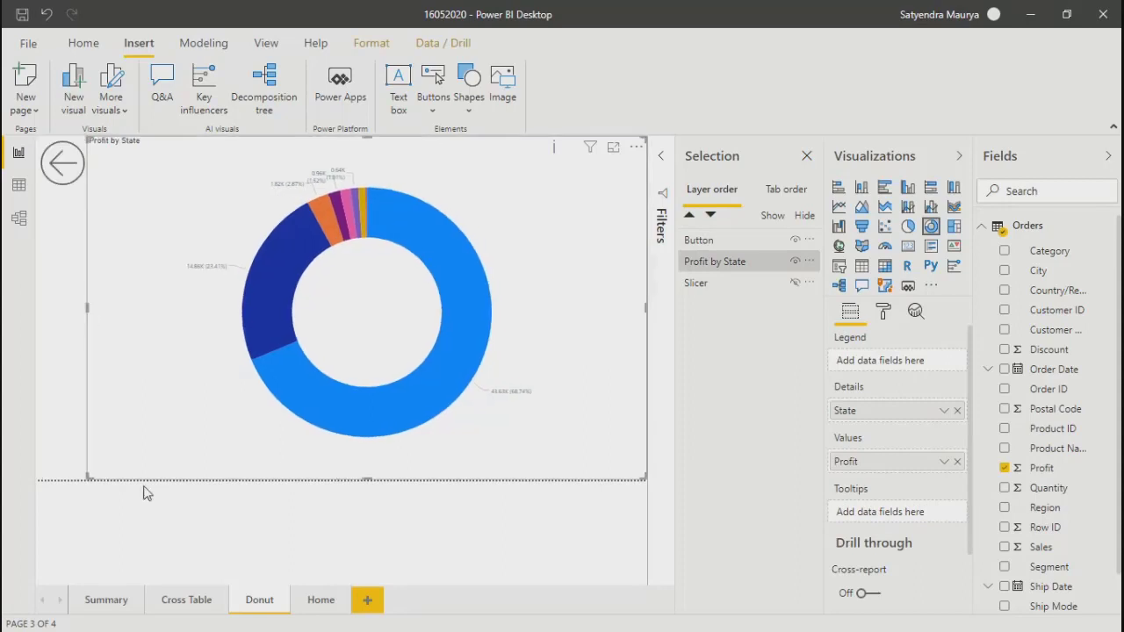
Copy the P1, P2 and P3 buttons from the Summary page to the same place on the Cross Table page
click(318, 604)
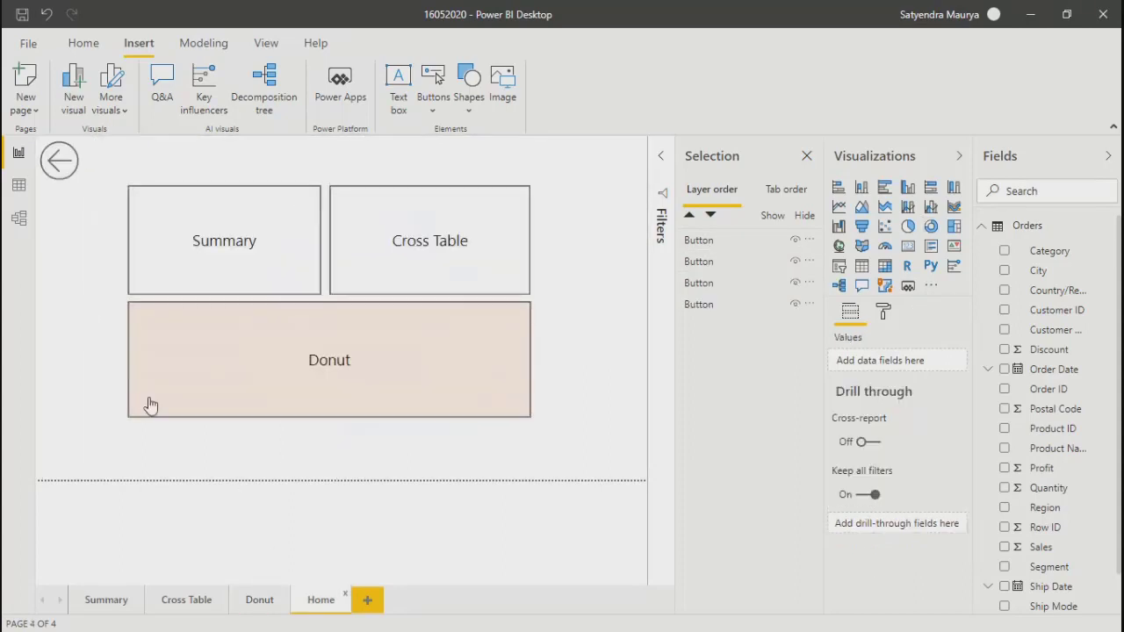
click(99, 601)
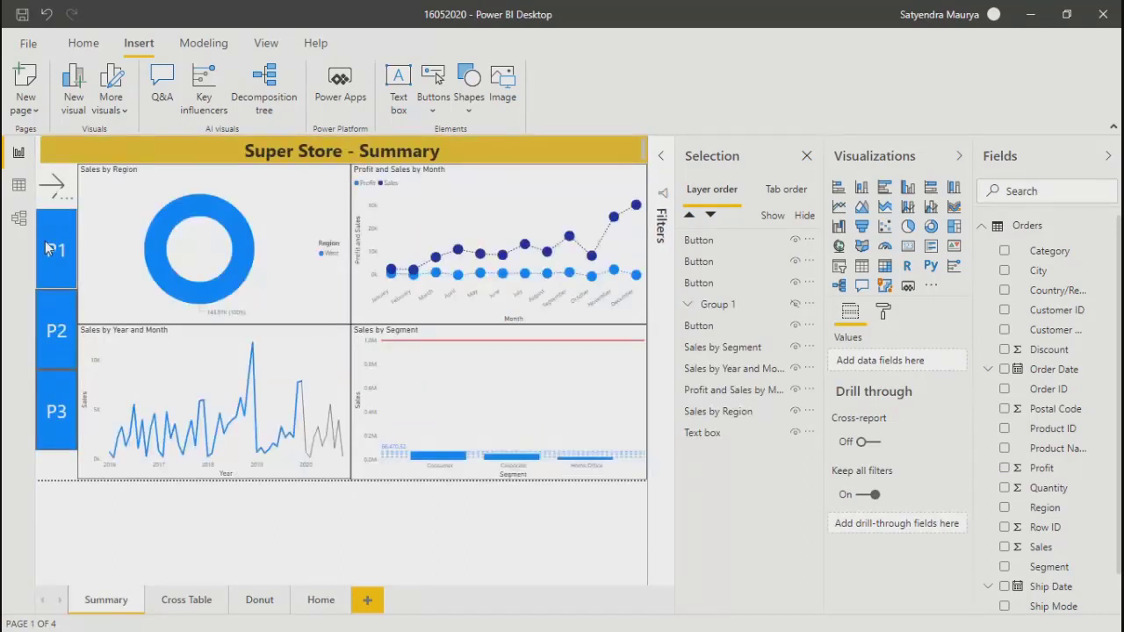
click(48, 249)
ctrl+click(53, 311)
ctrl+click(66, 410)
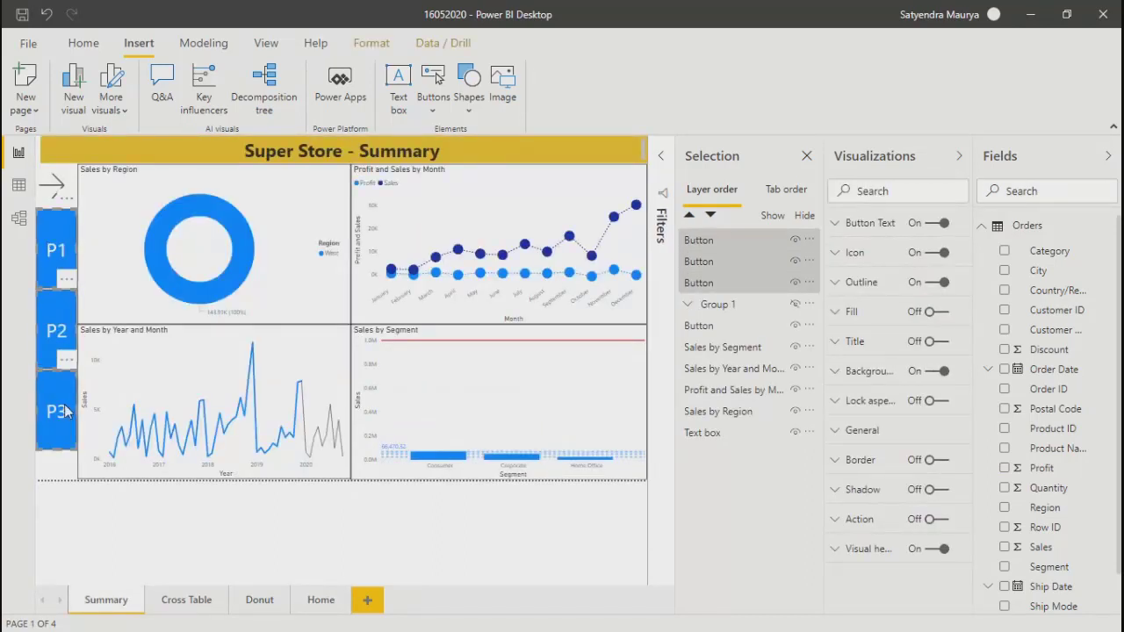
click(173, 608)
click(180, 601)
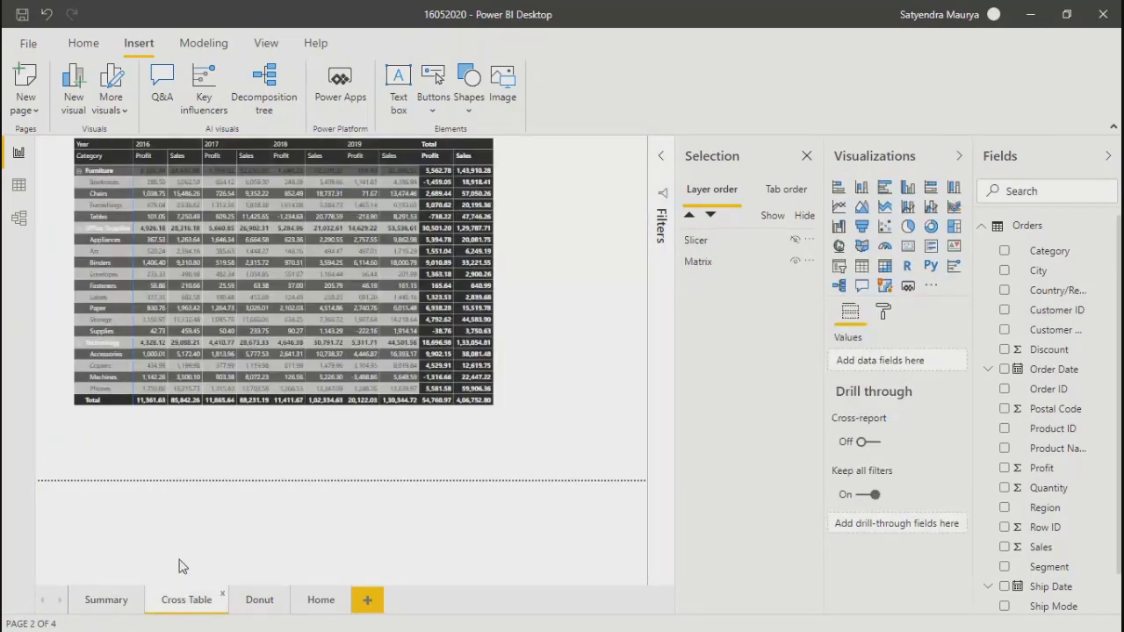
key(ctrl+v)
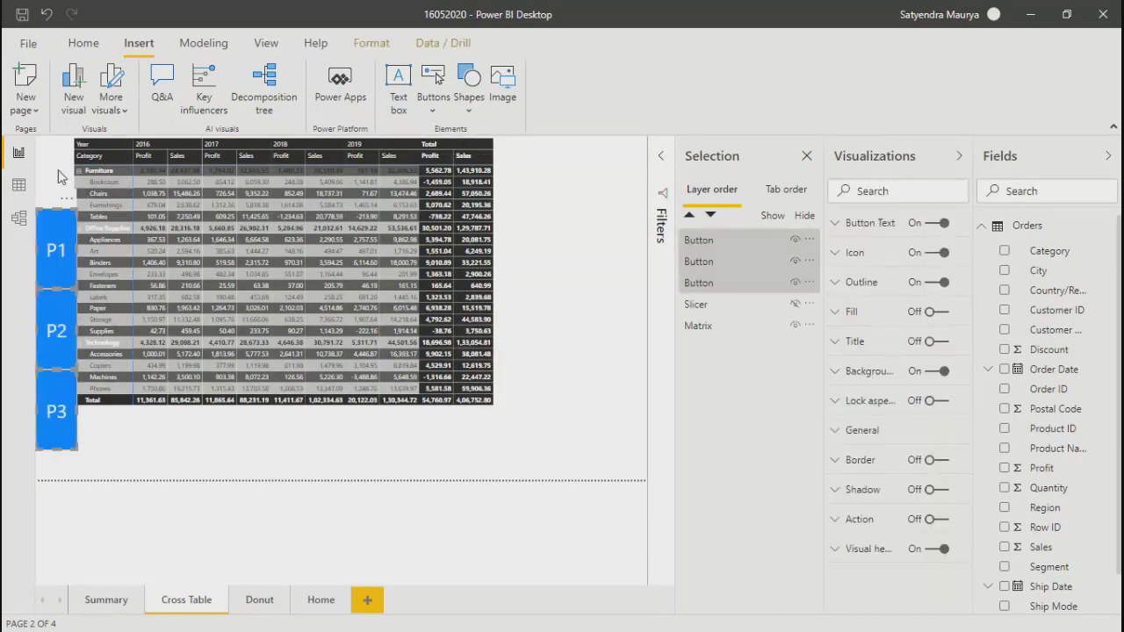
Narrow the Cross Table matrix from its left edge so it starts at the right edge of the P1–P3 buttons
click(66, 169)
click(93, 174)
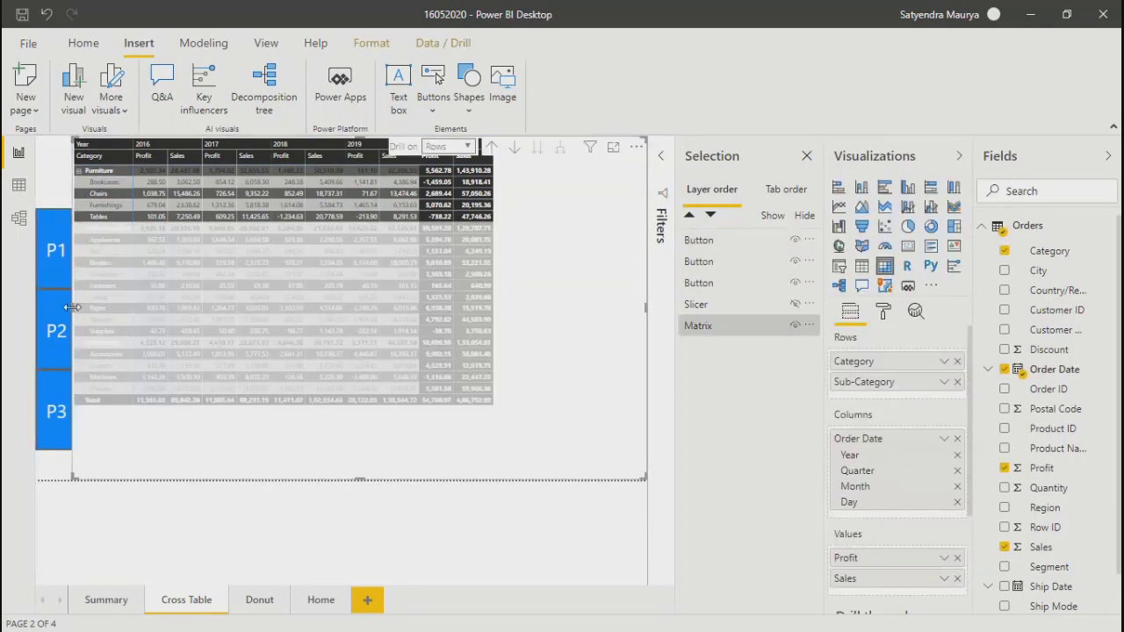
drag(72, 306, 85, 314)
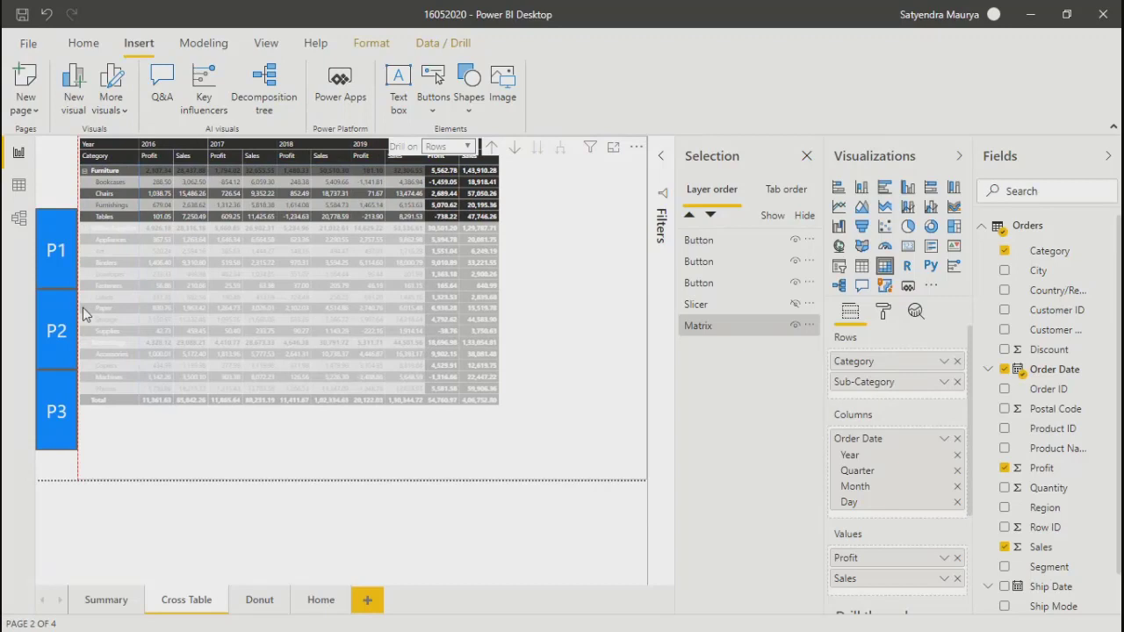
Paste the P1, P2 and P3 buttons onto the Donut and Home pages
click(262, 602)
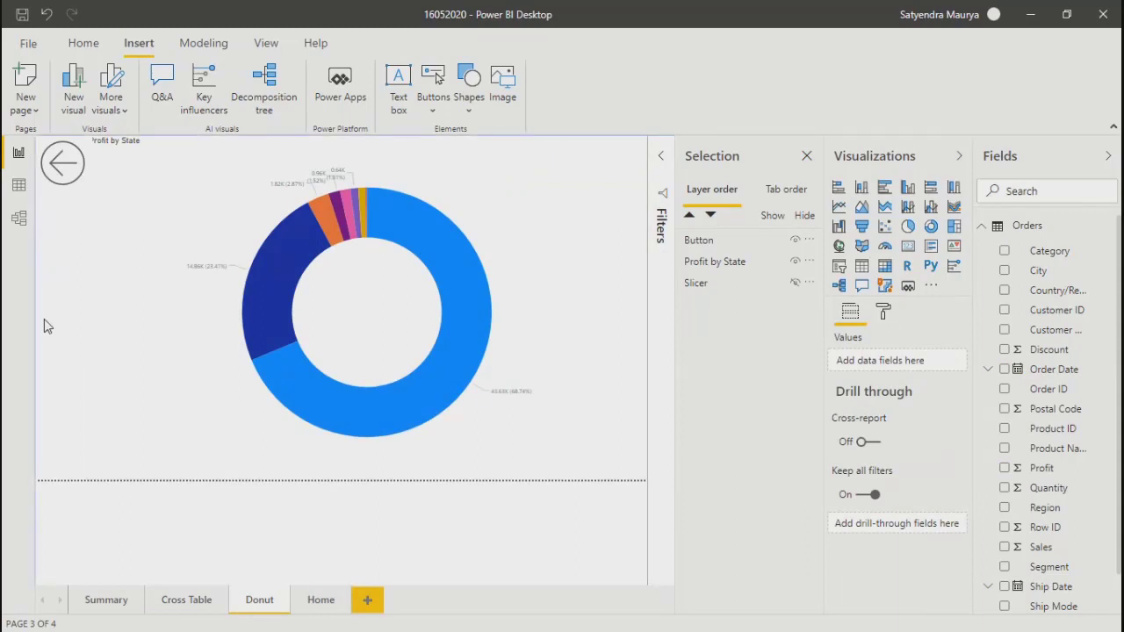
key(ctrl+v)
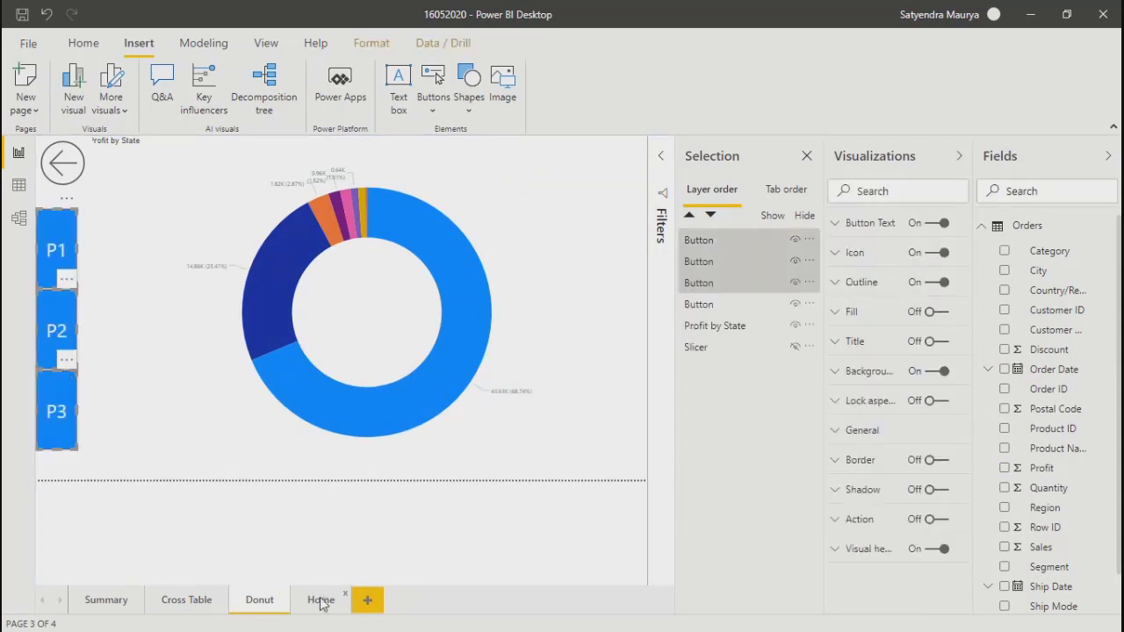
click(321, 601)
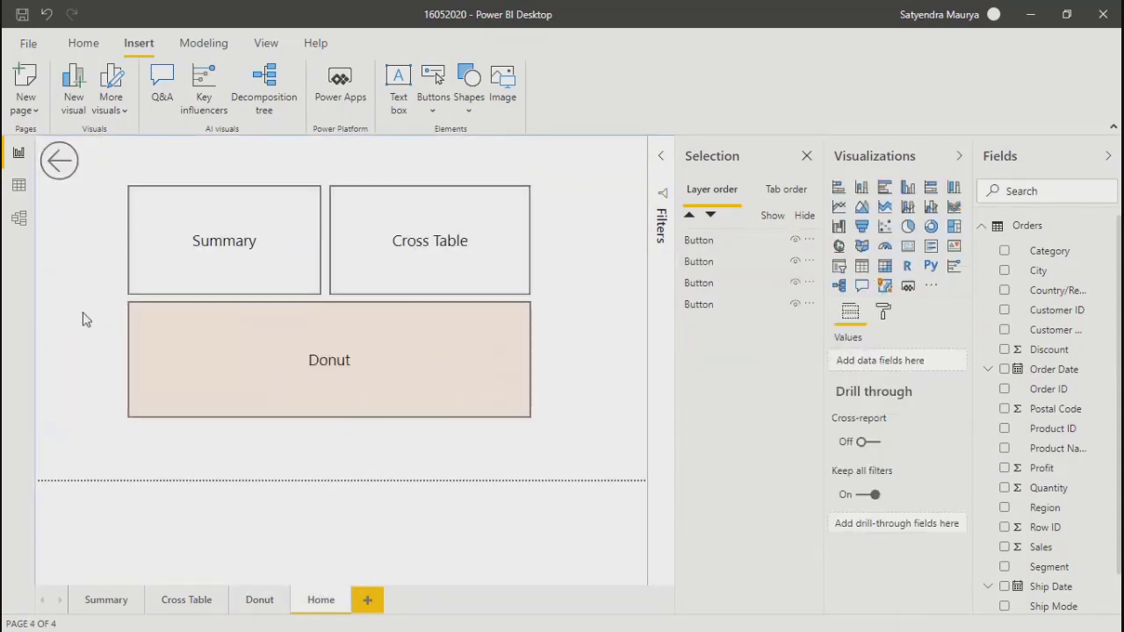
key(ctrl+v)
click(104, 430)
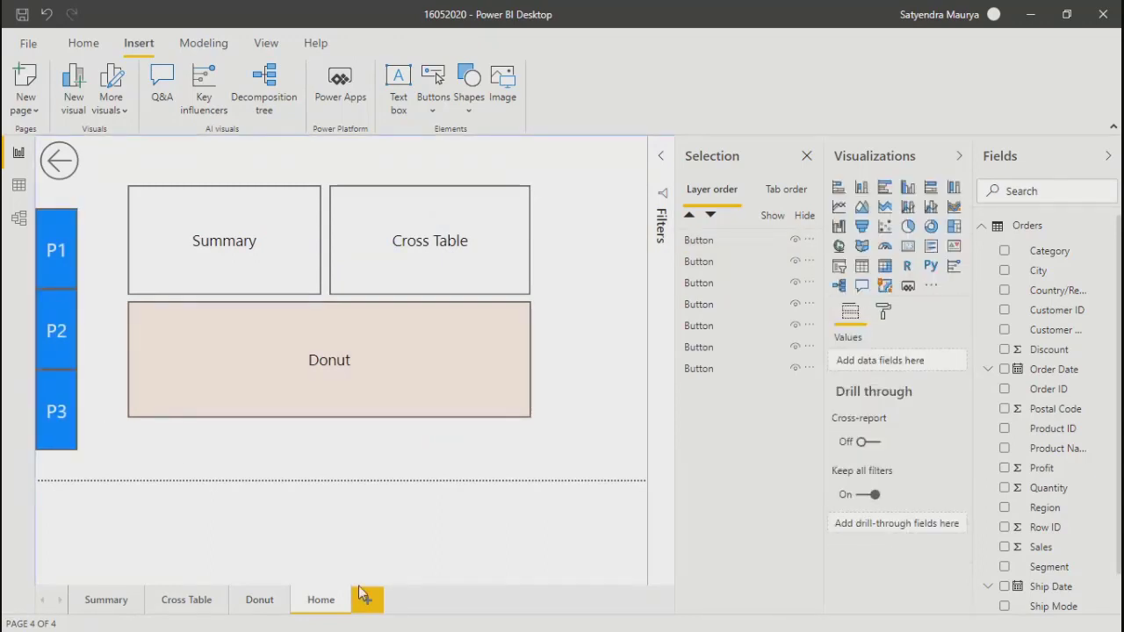
Compare the placement of the P1–P3 buttons across the Summary, Cross Table, Donut and Home pages
click(269, 604)
click(193, 602)
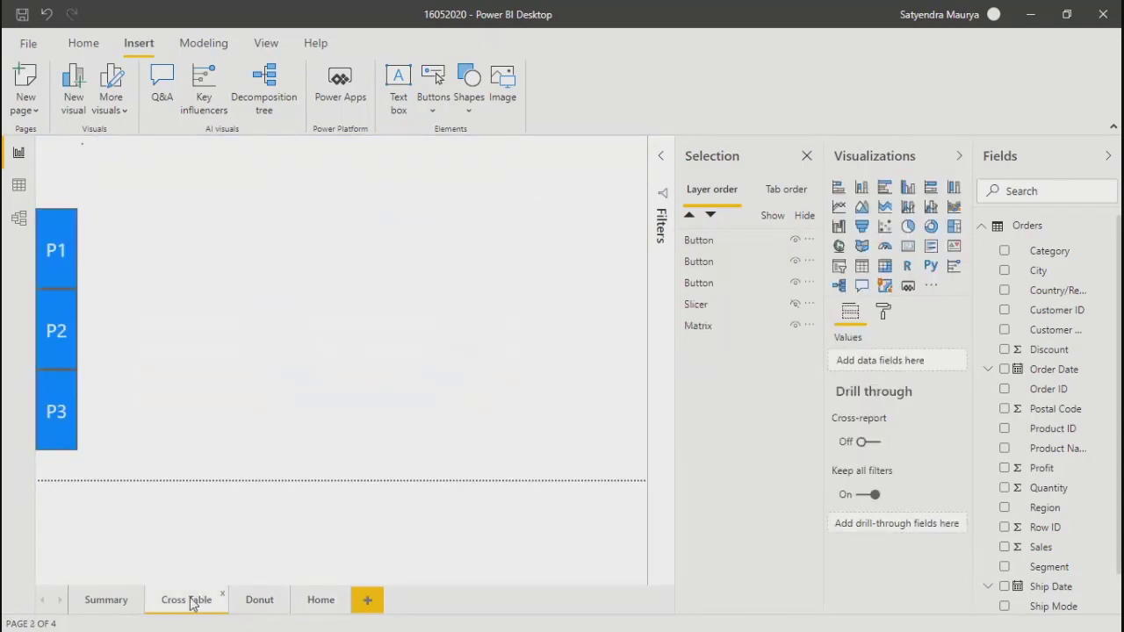
click(104, 599)
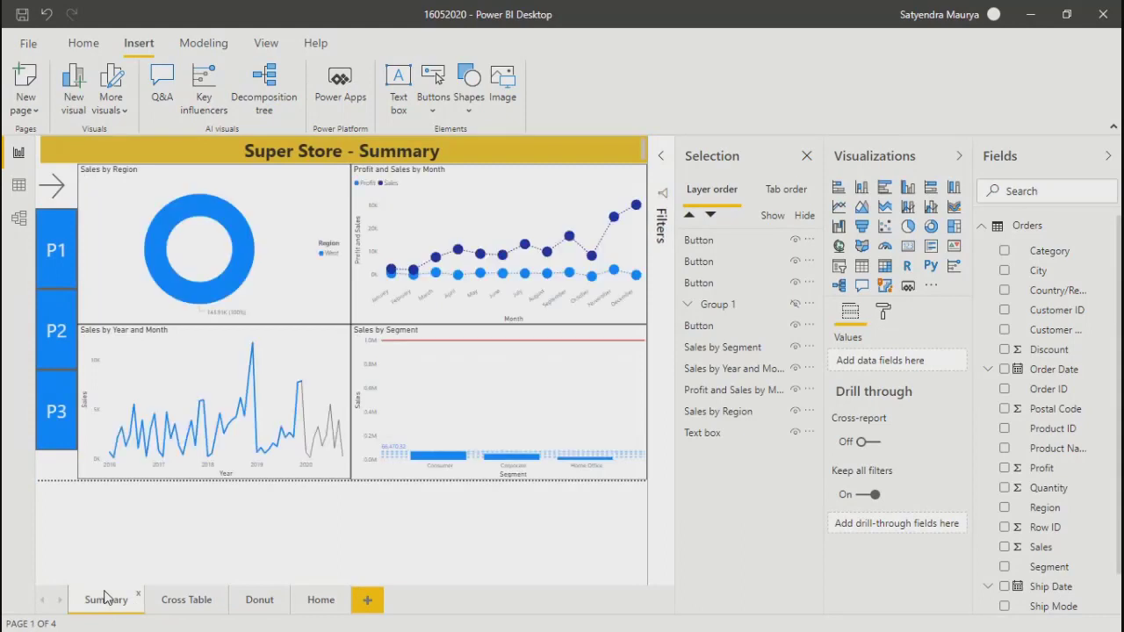
click(184, 601)
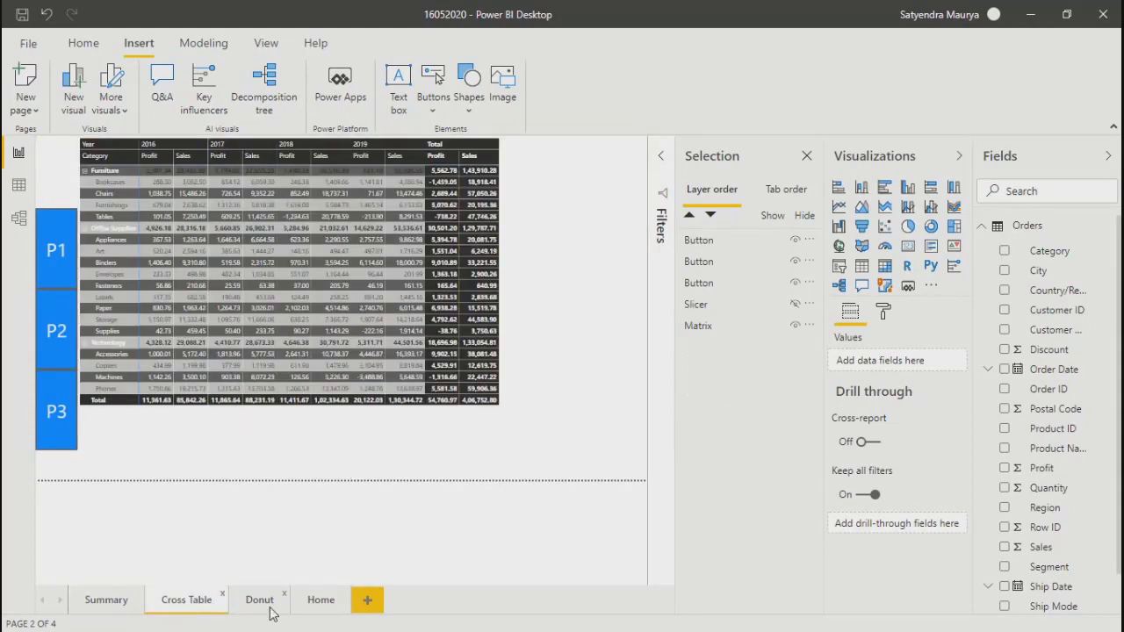
click(246, 606)
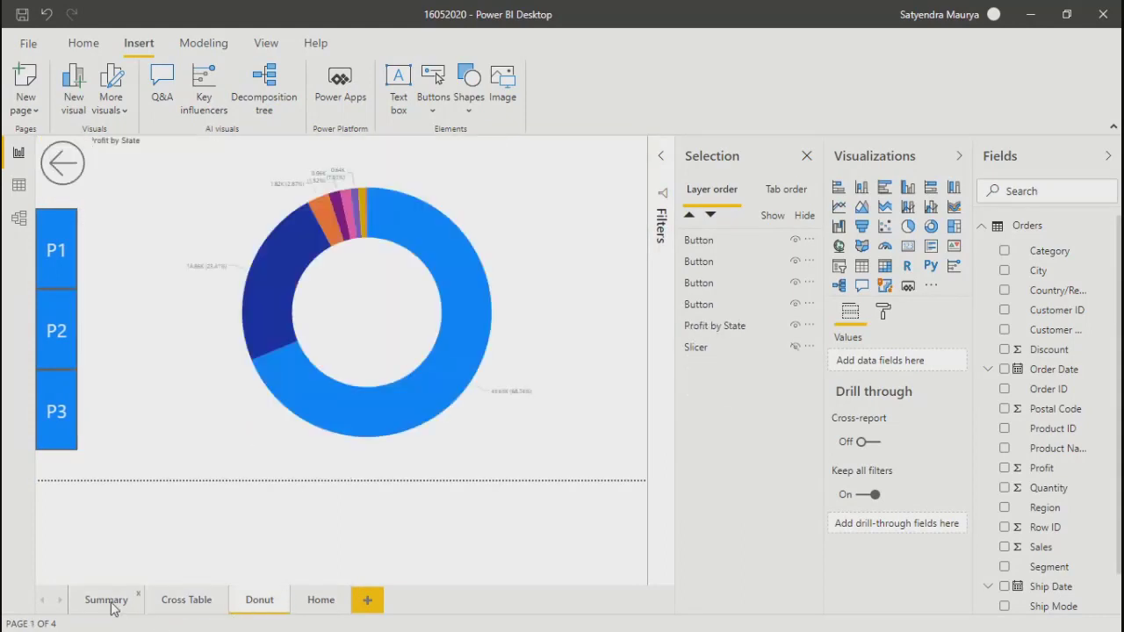
click(109, 604)
click(180, 601)
click(256, 602)
click(321, 600)
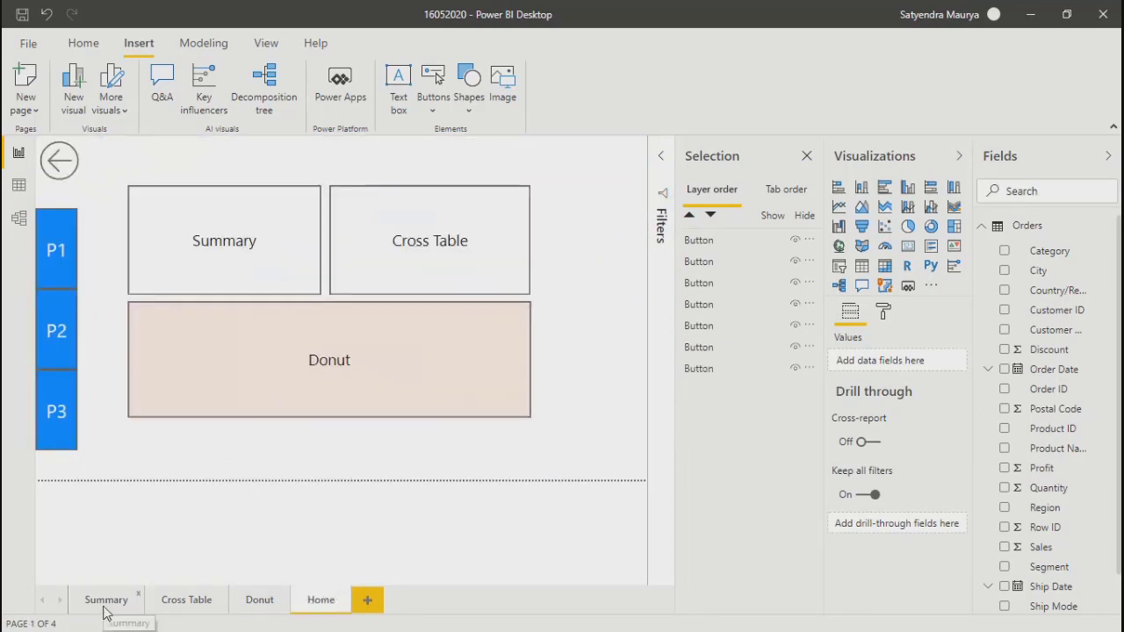
Check that the P1–P3 buttons are on the Summary, Cross Table and Donut pages, then return to the Home page
click(105, 606)
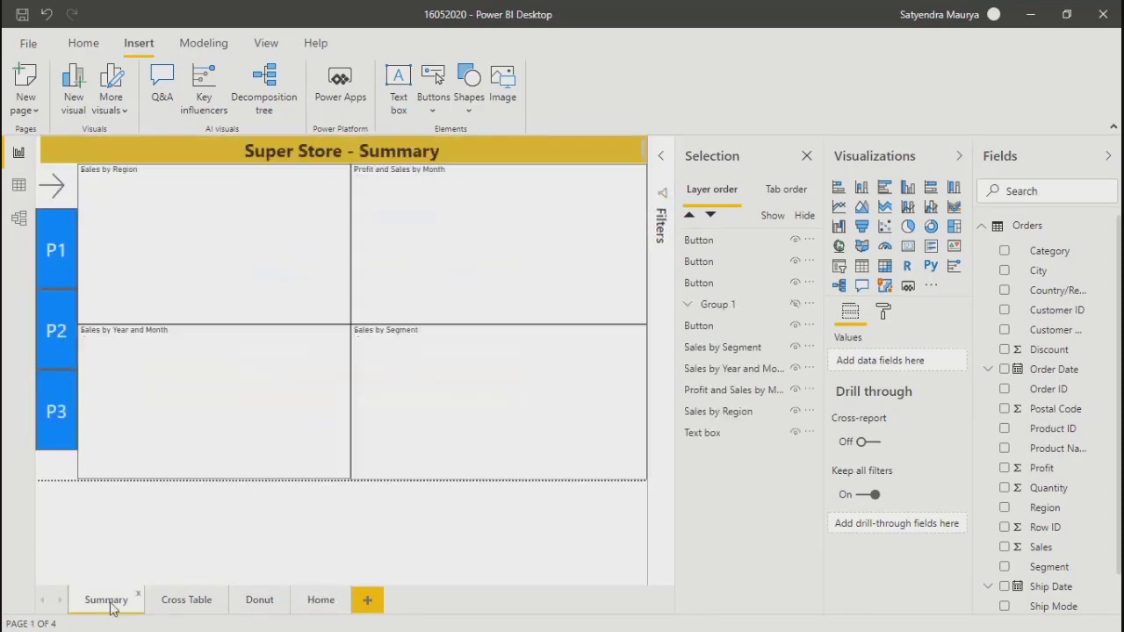
click(173, 615)
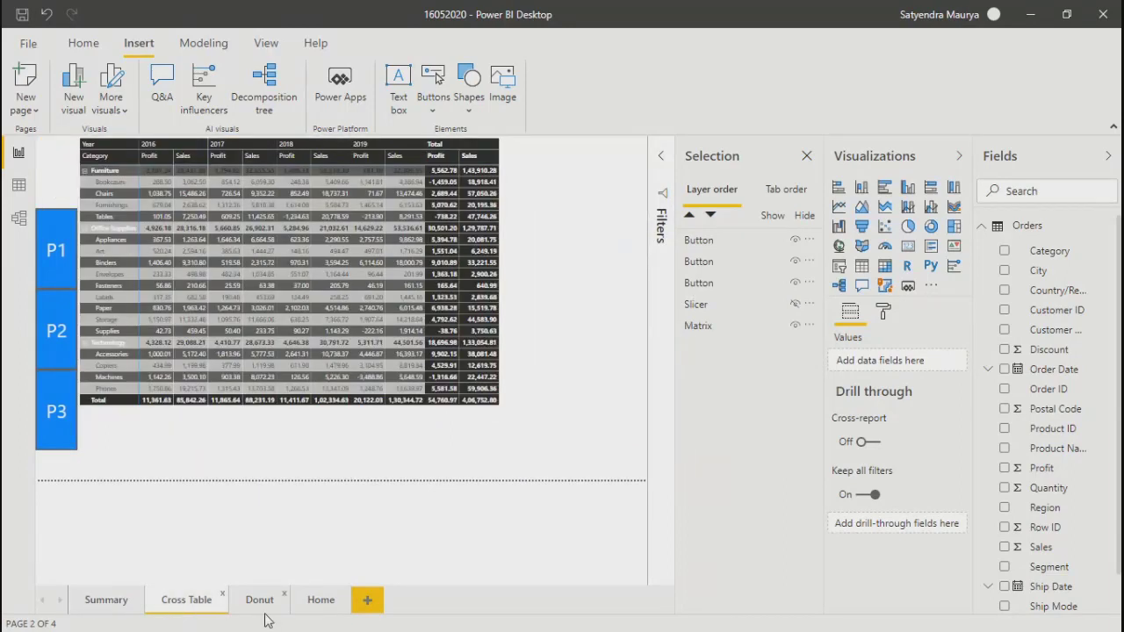
click(261, 606)
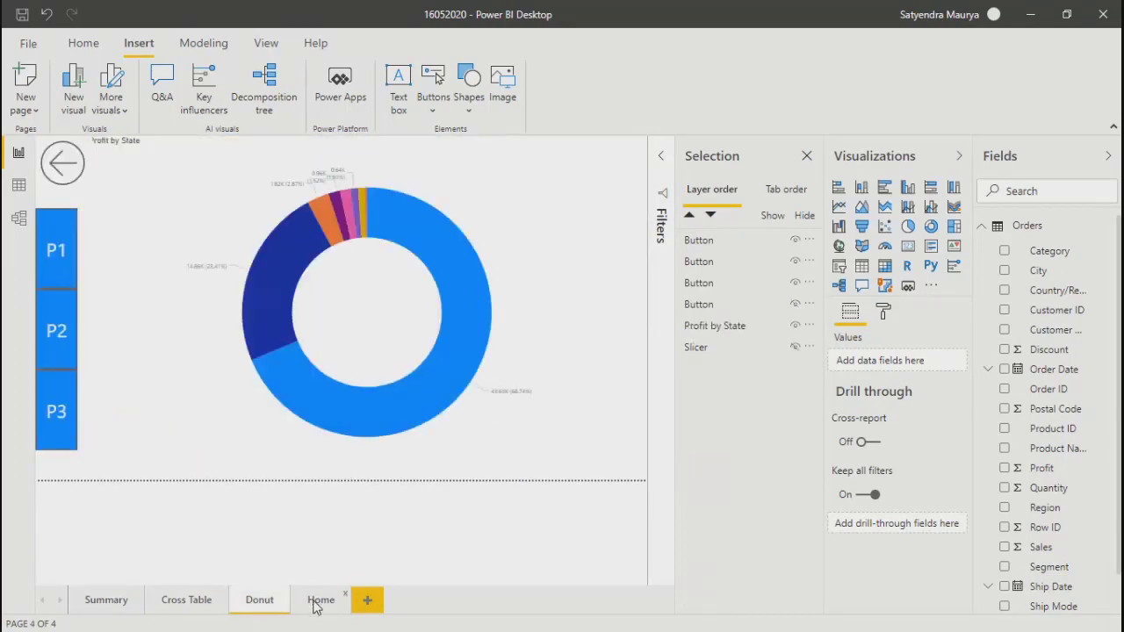
click(318, 604)
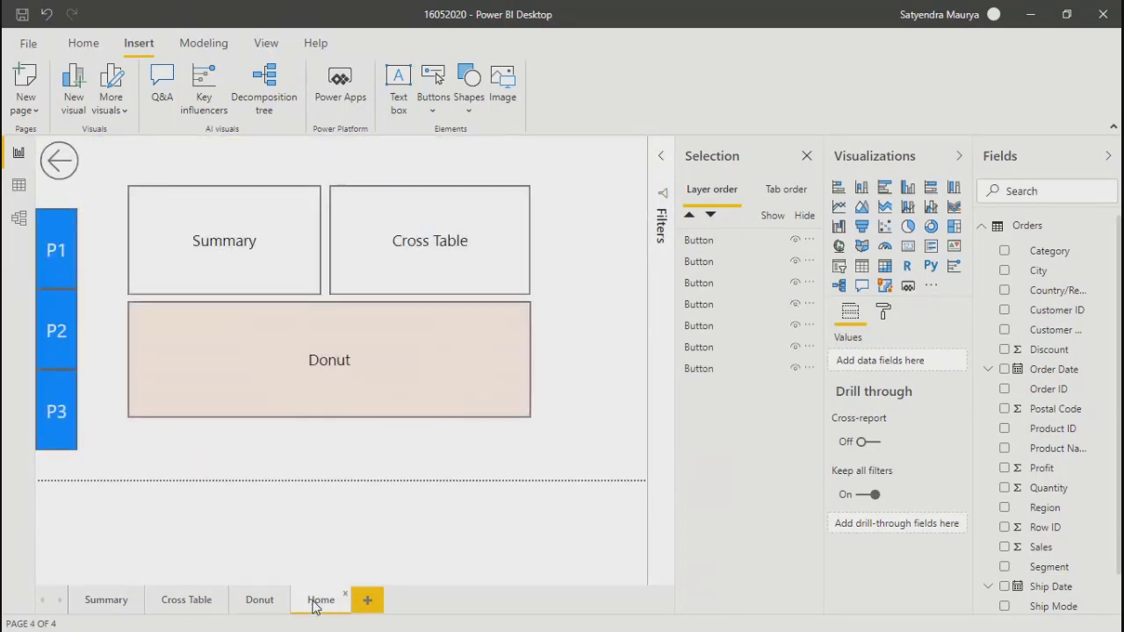
Turn on the action of the P1 button on the Home page and set it to page navigation with Summary as destination
click(53, 255)
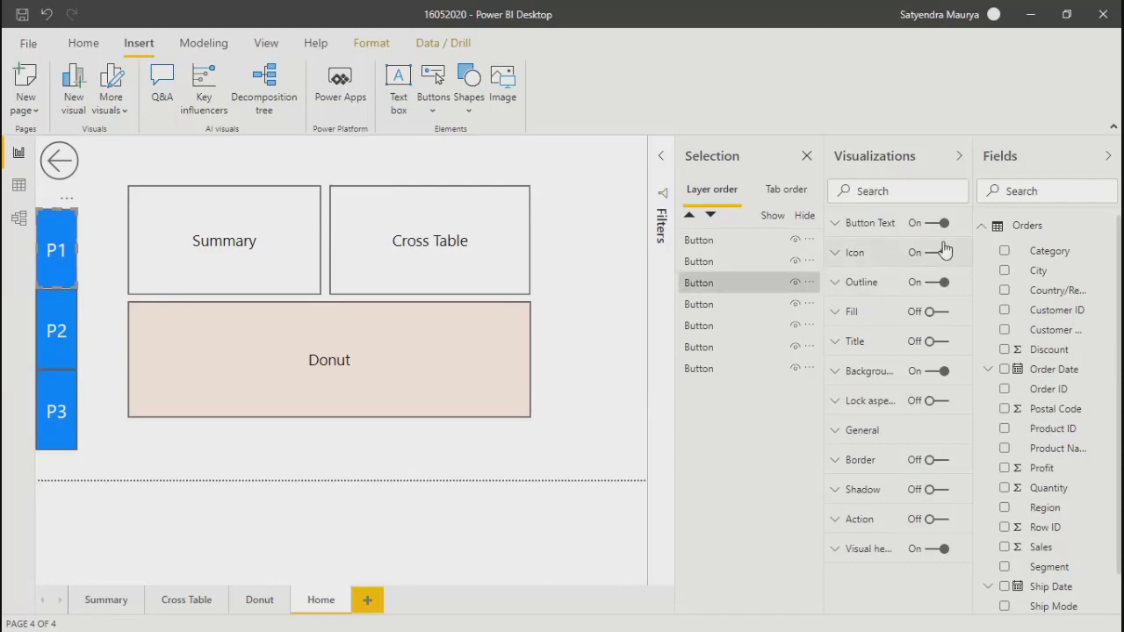
click(938, 519)
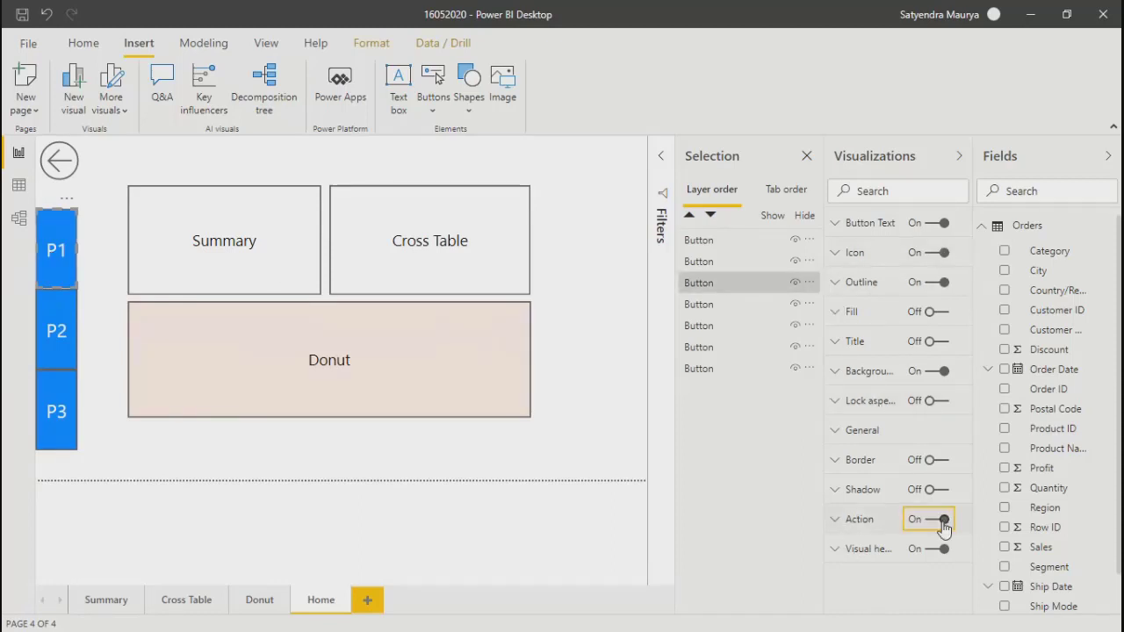
click(843, 521)
click(879, 490)
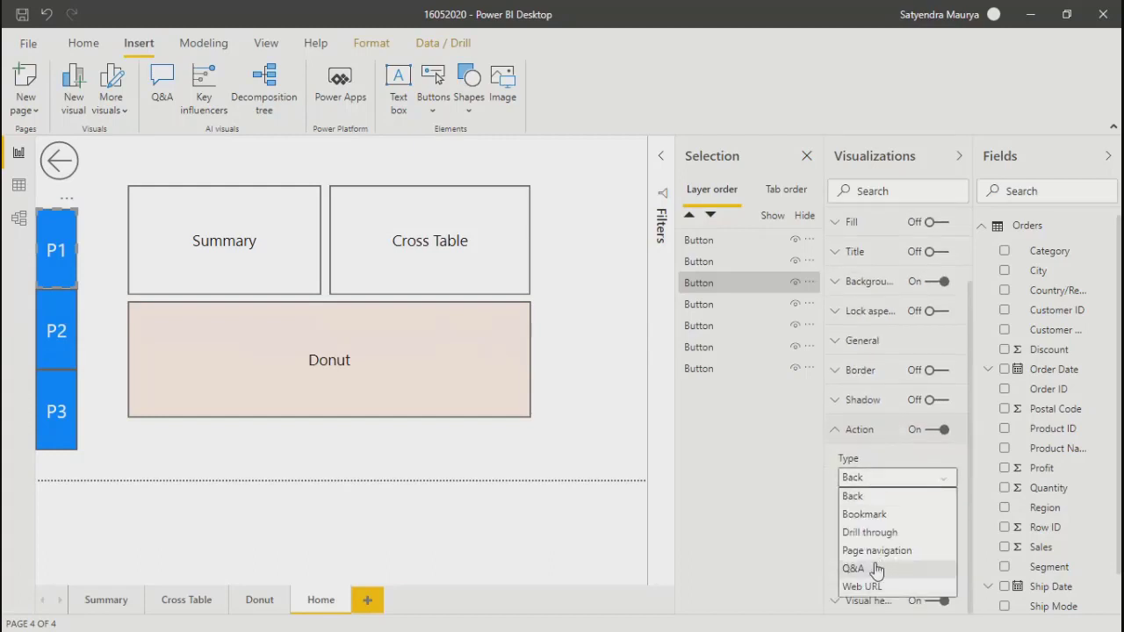
click(876, 550)
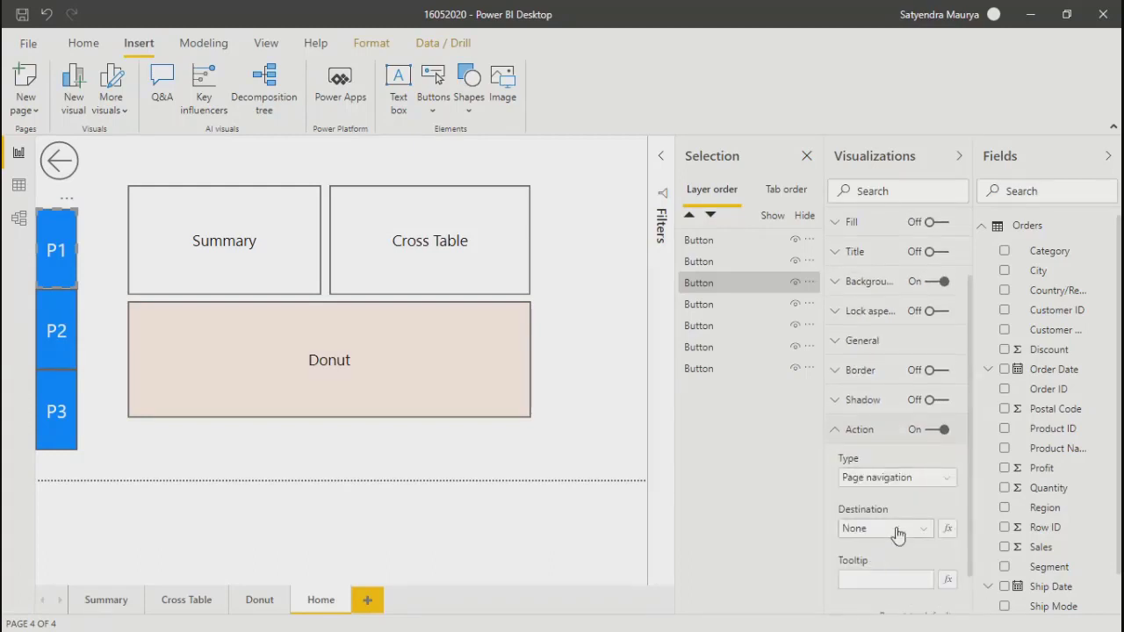
click(897, 530)
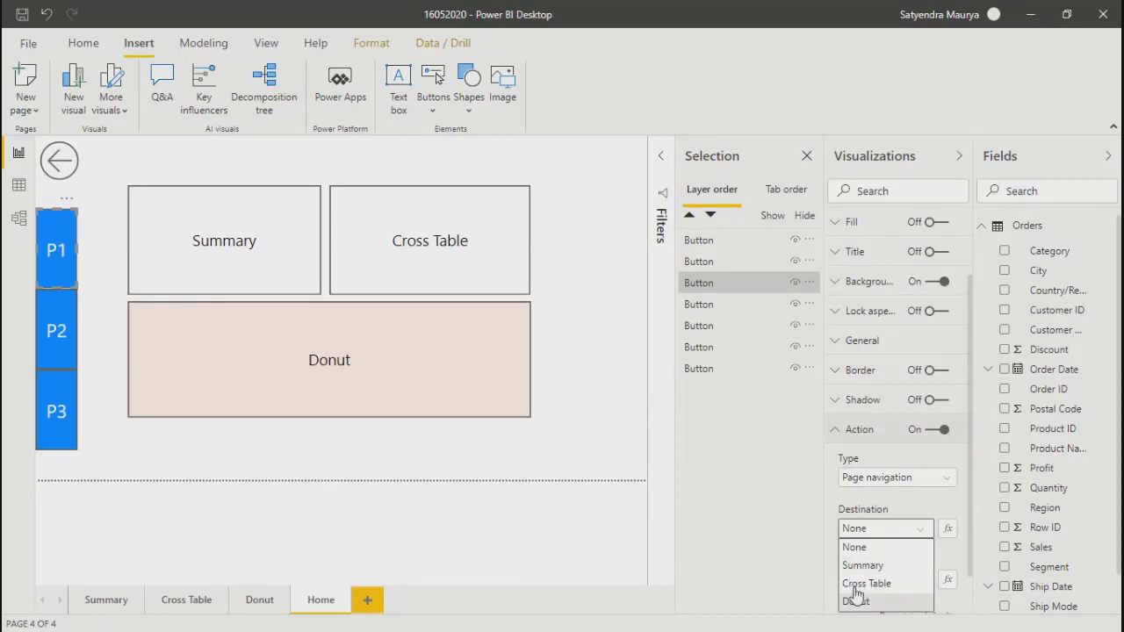
click(856, 567)
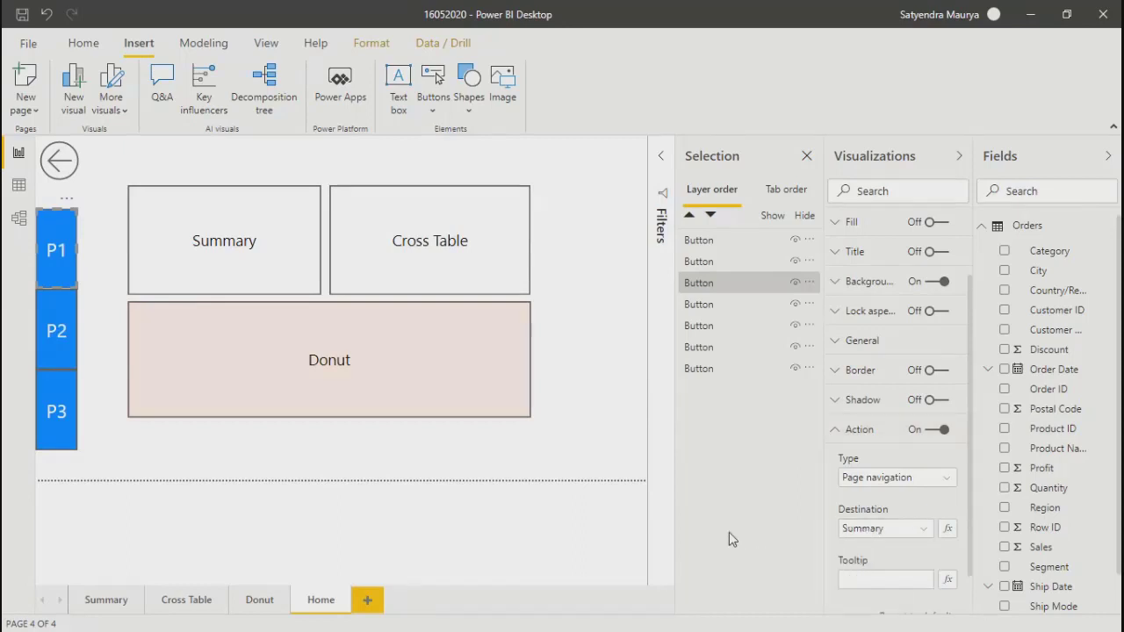
Enable a page navigation action on the Home page's P2 button with Cross Table as its destination
click(57, 321)
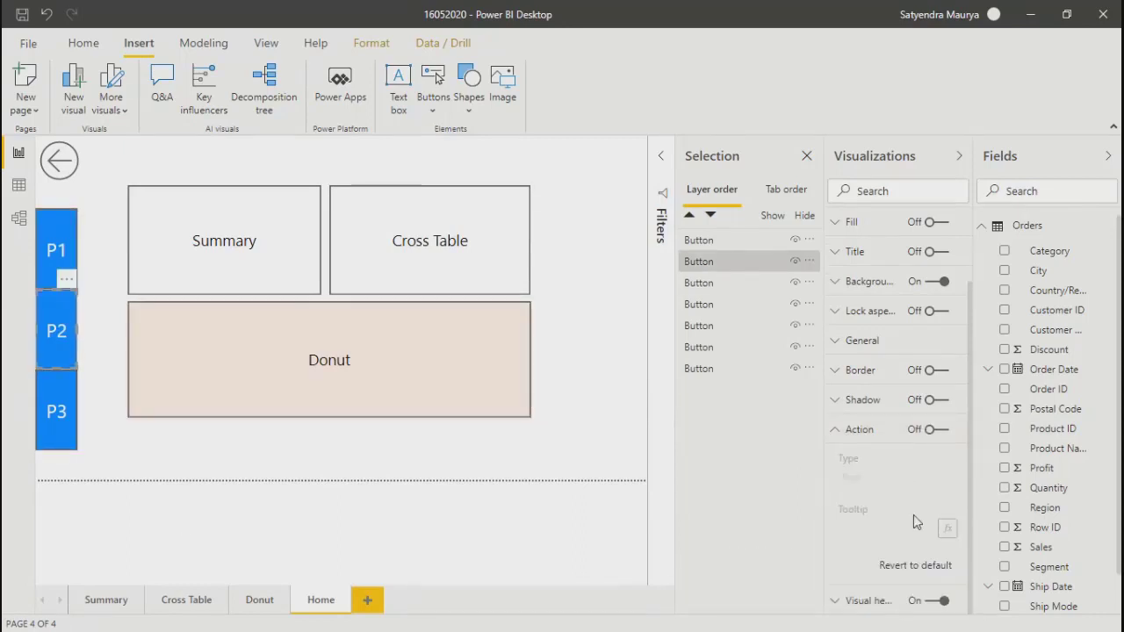
click(910, 431)
click(888, 477)
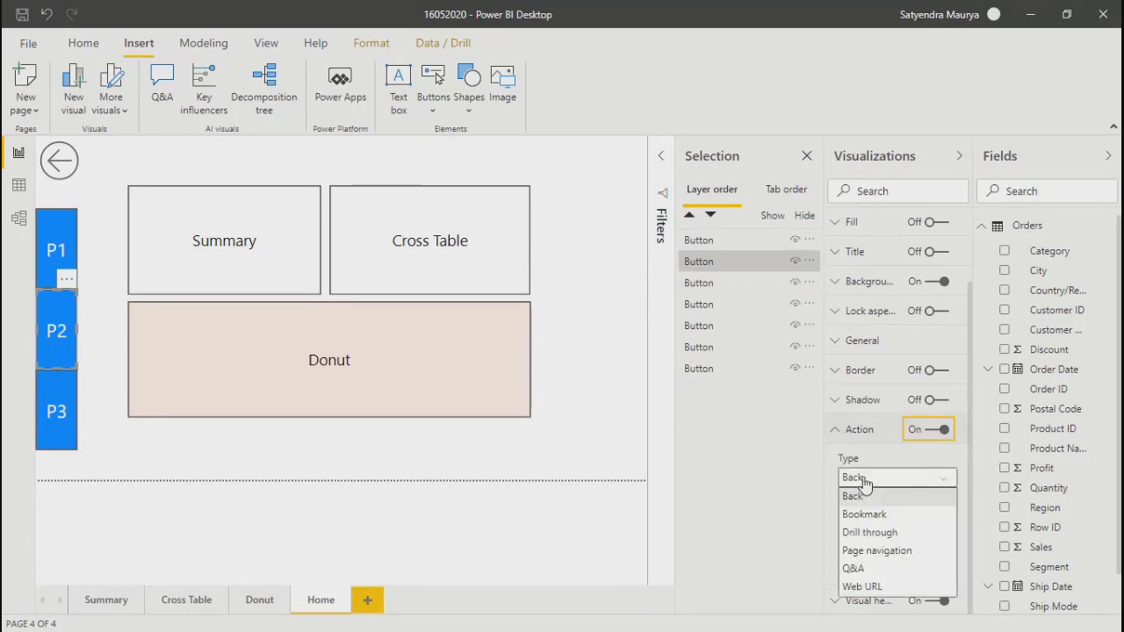
click(863, 551)
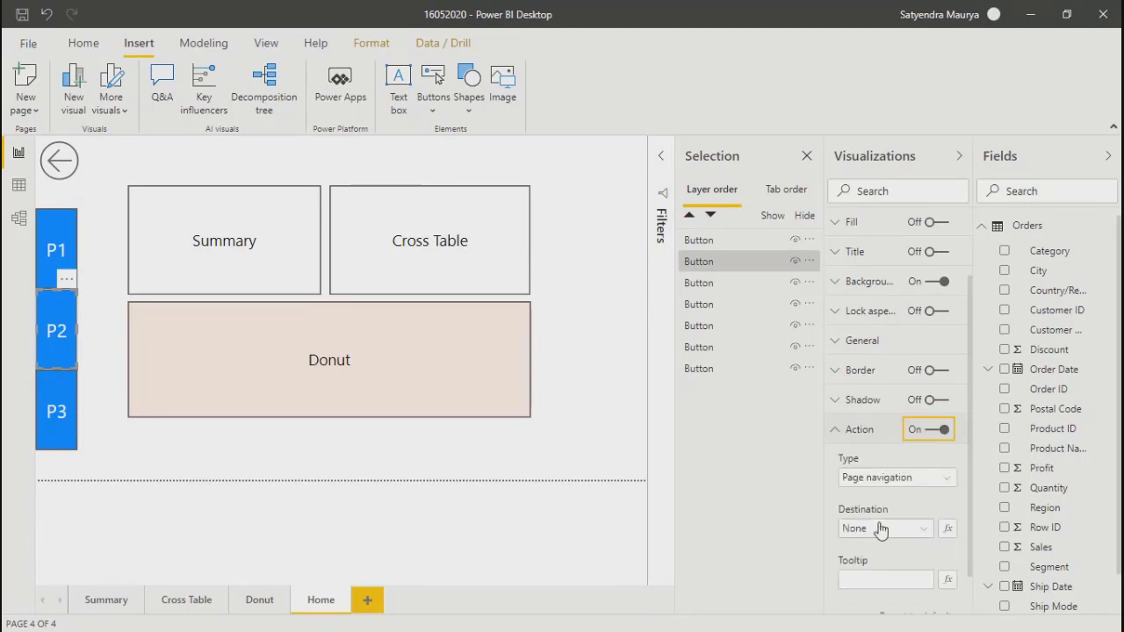
click(880, 528)
click(867, 583)
Give the Home page's P3 button a page navigation action with Donut as its destination
click(60, 422)
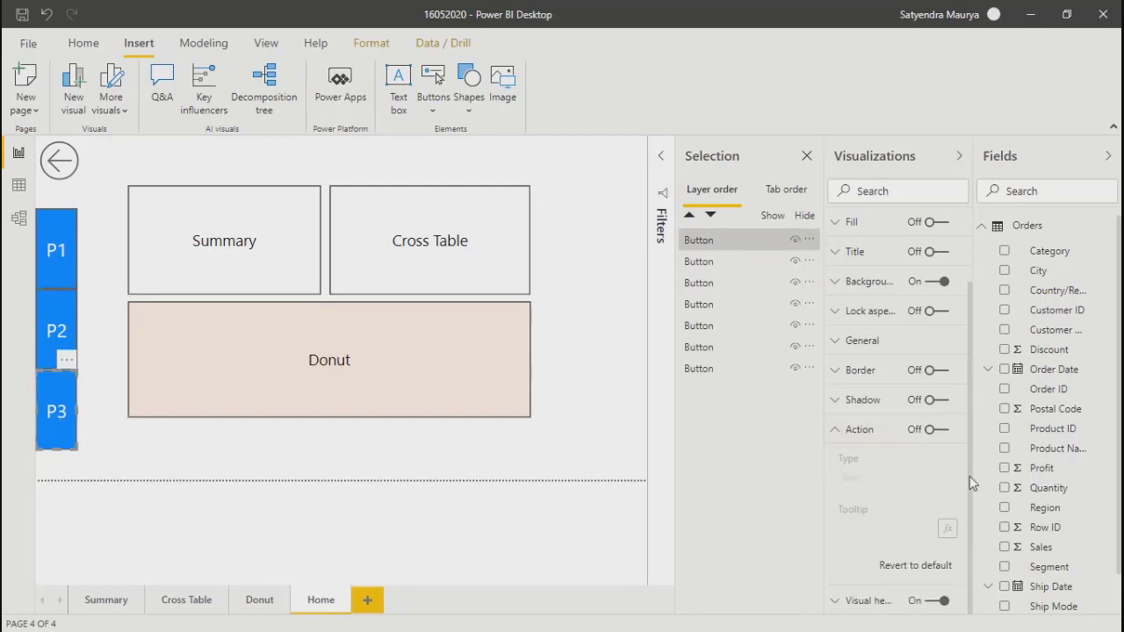
click(931, 430)
click(879, 481)
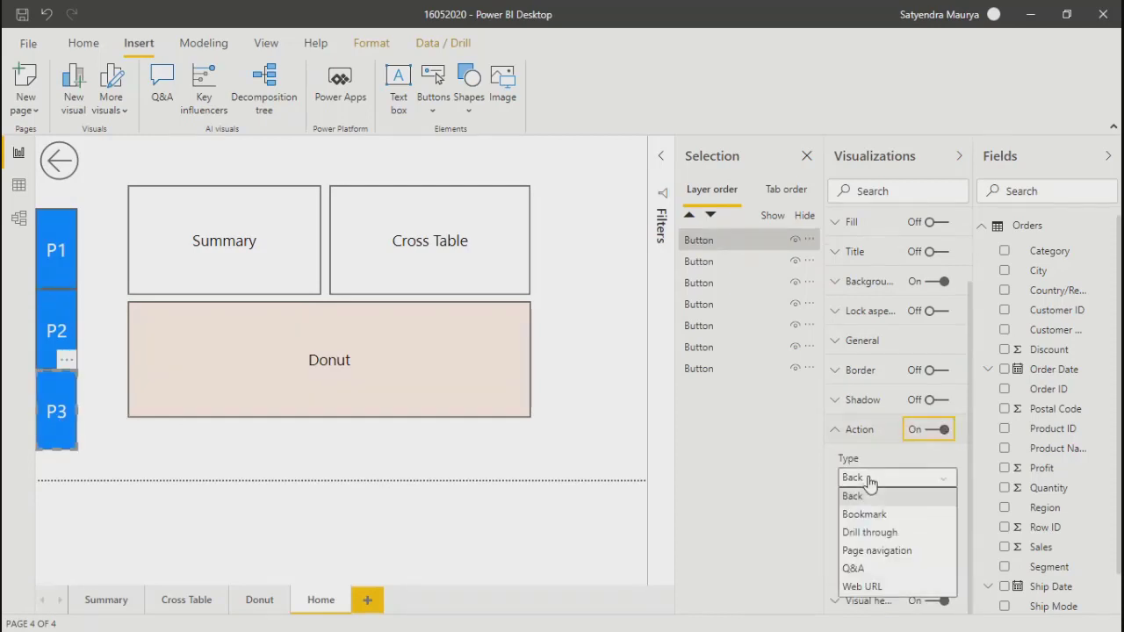
click(863, 550)
click(882, 531)
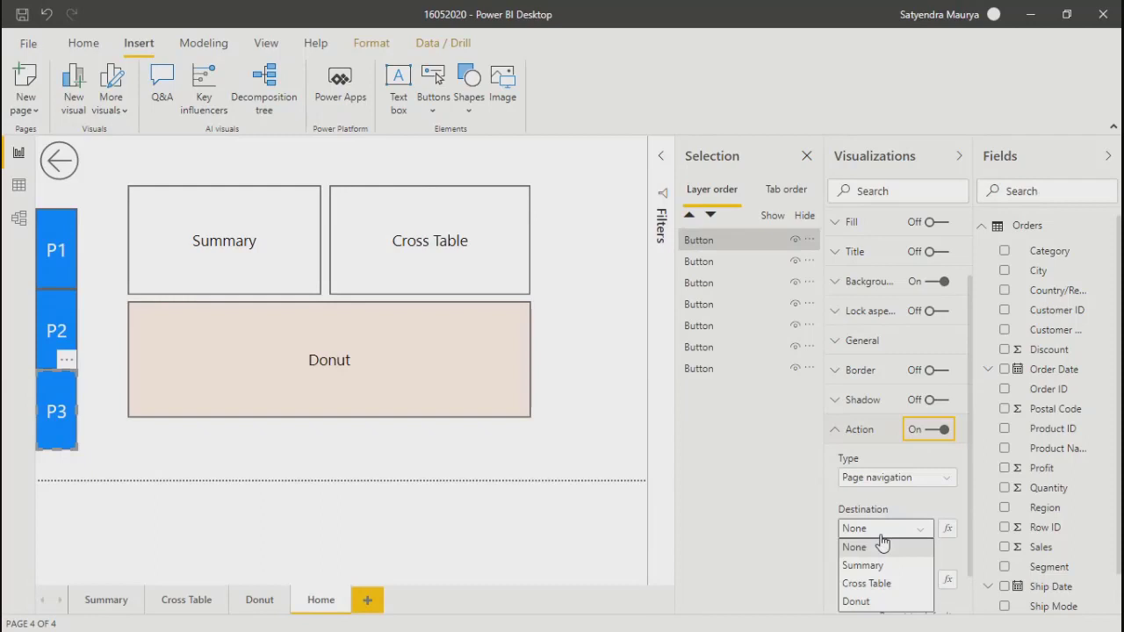
click(857, 602)
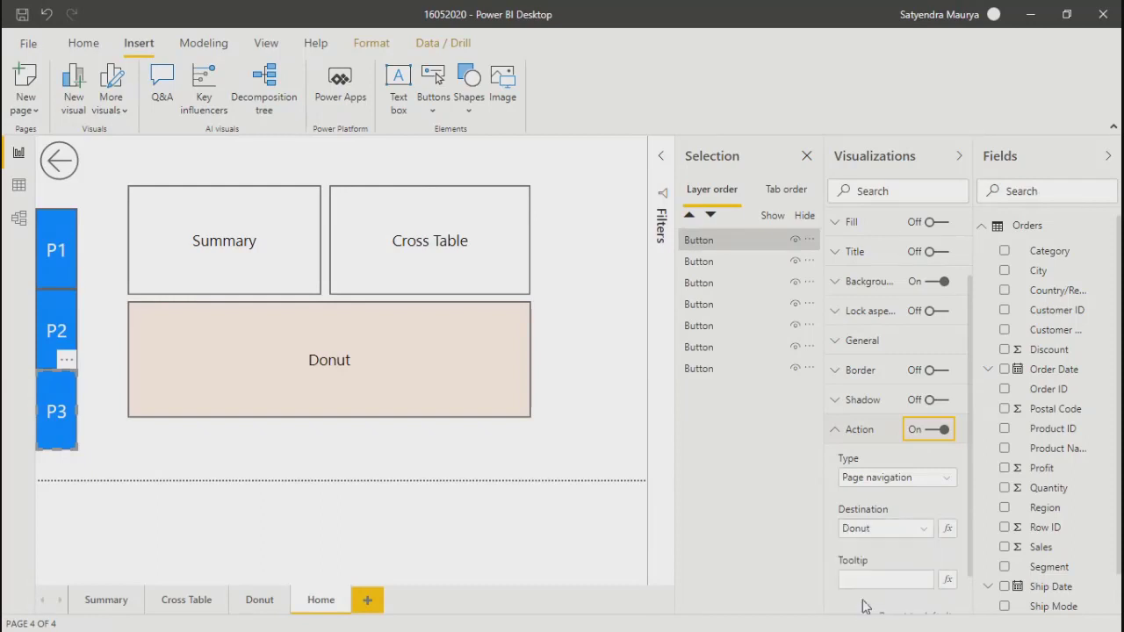
On the Cross Table page, enable the P1 button's action as page navigation with Summary as the destination
click(179, 599)
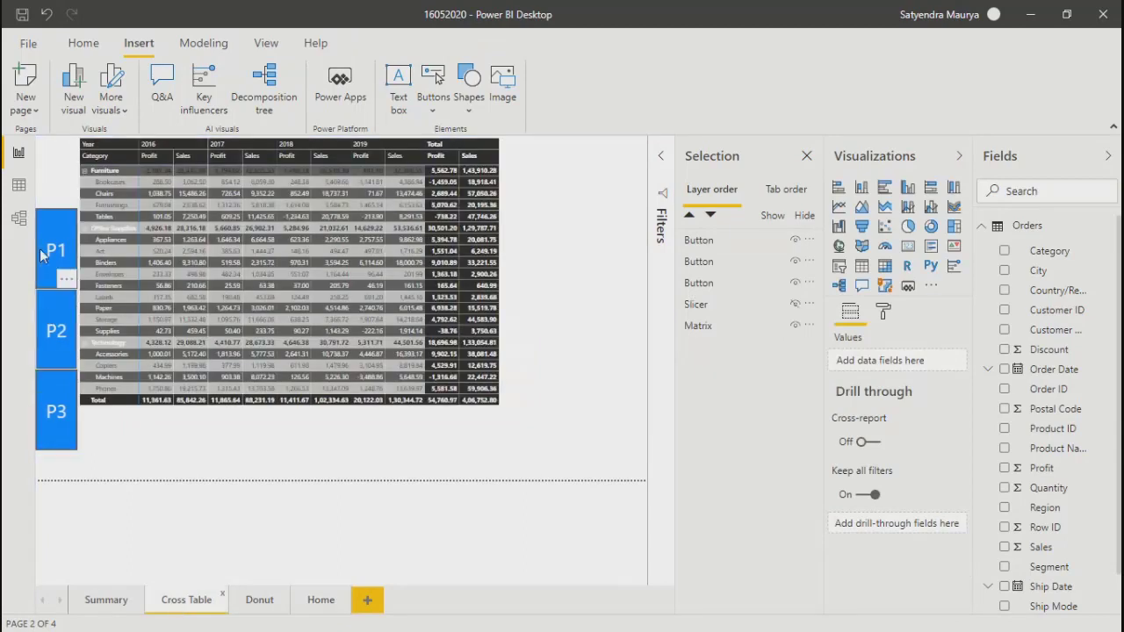
click(62, 250)
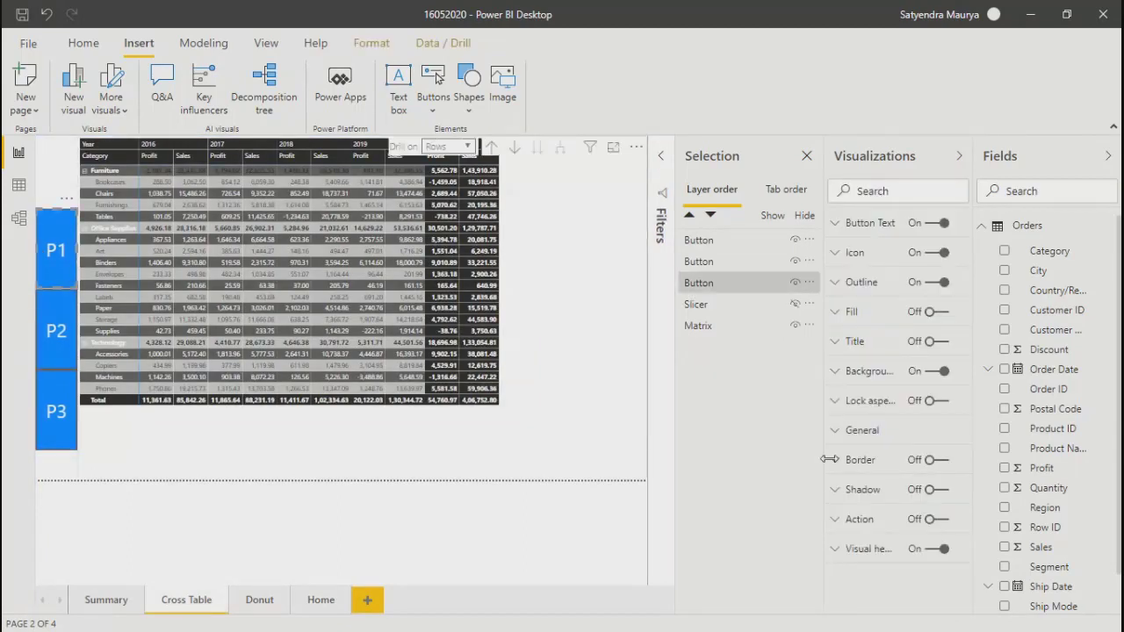
click(932, 520)
click(835, 520)
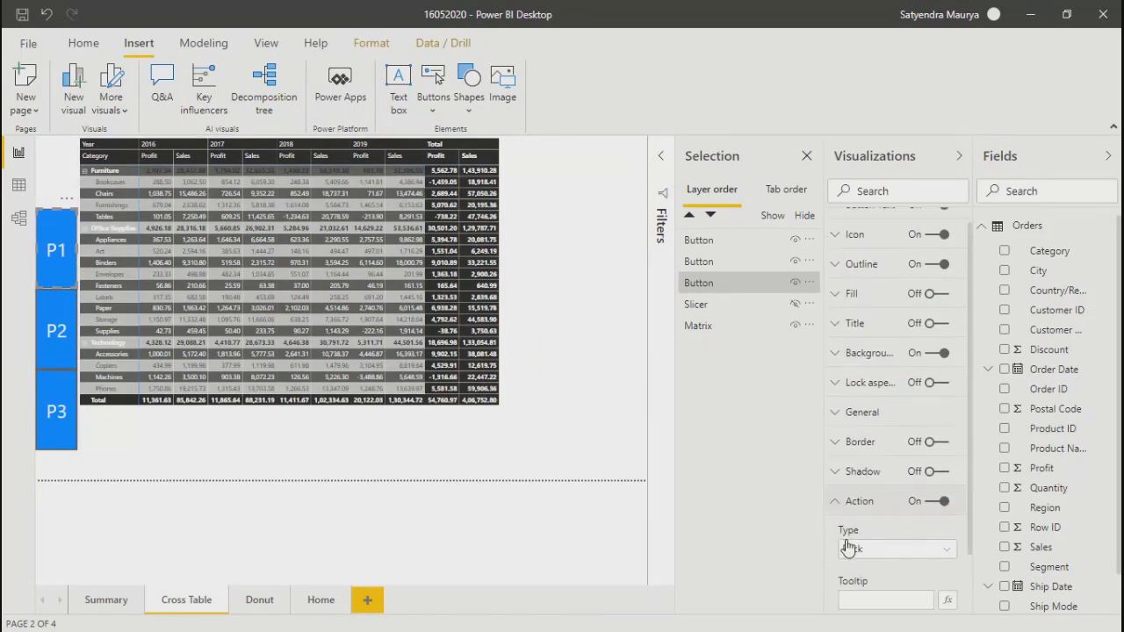
click(896, 476)
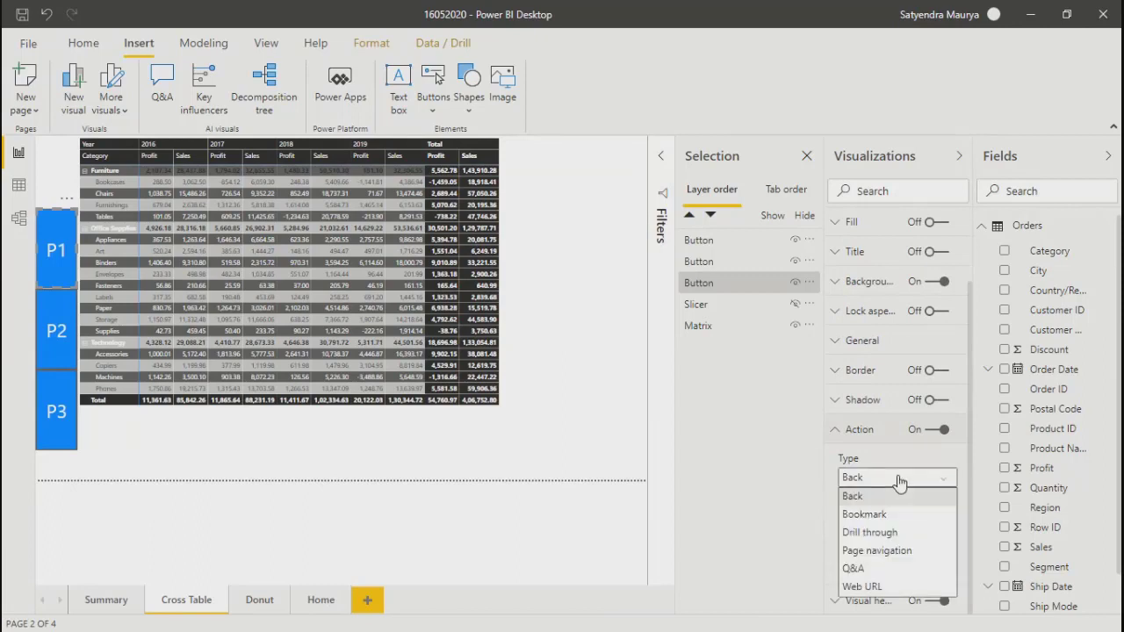
click(860, 550)
click(850, 530)
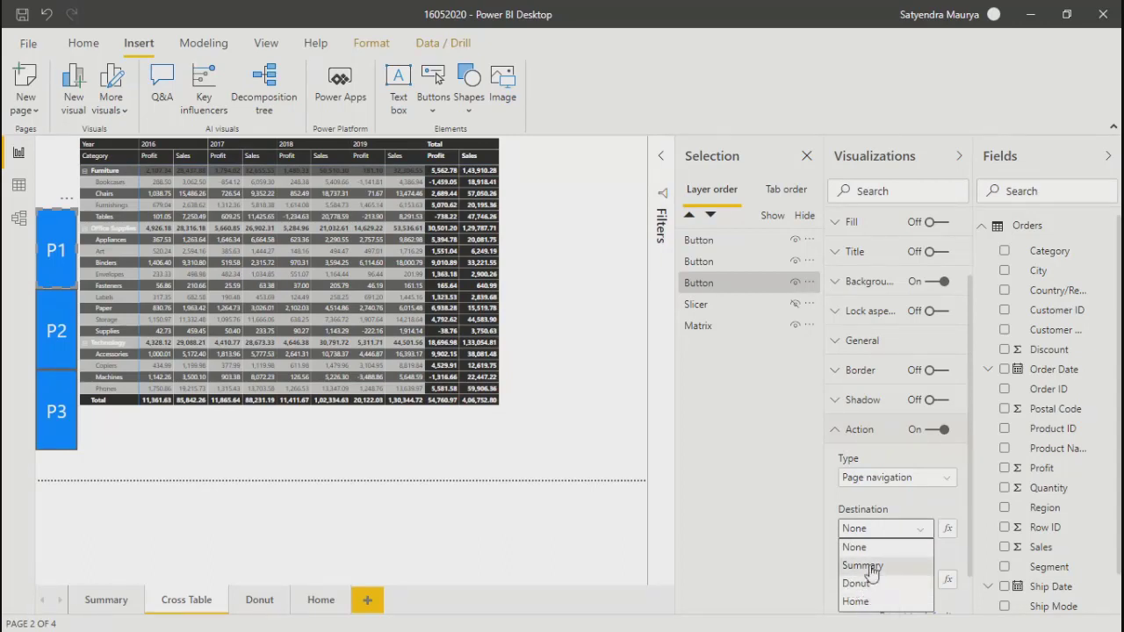
click(865, 565)
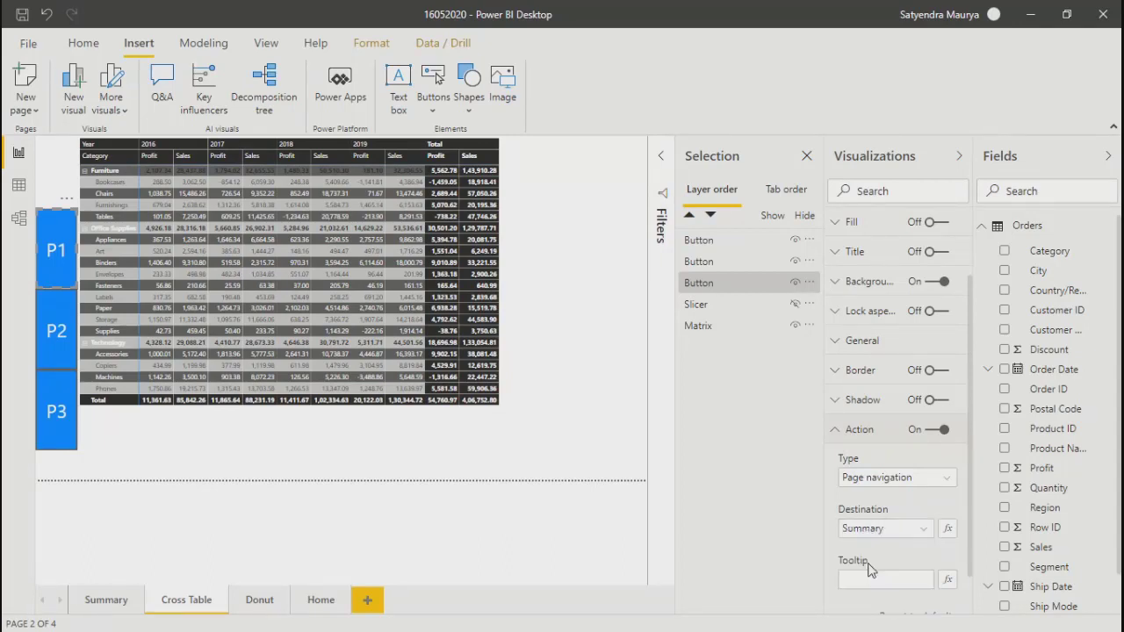
Enable the P2 button's action on the Cross Table page as page navigation, leaving the destination as None
click(64, 328)
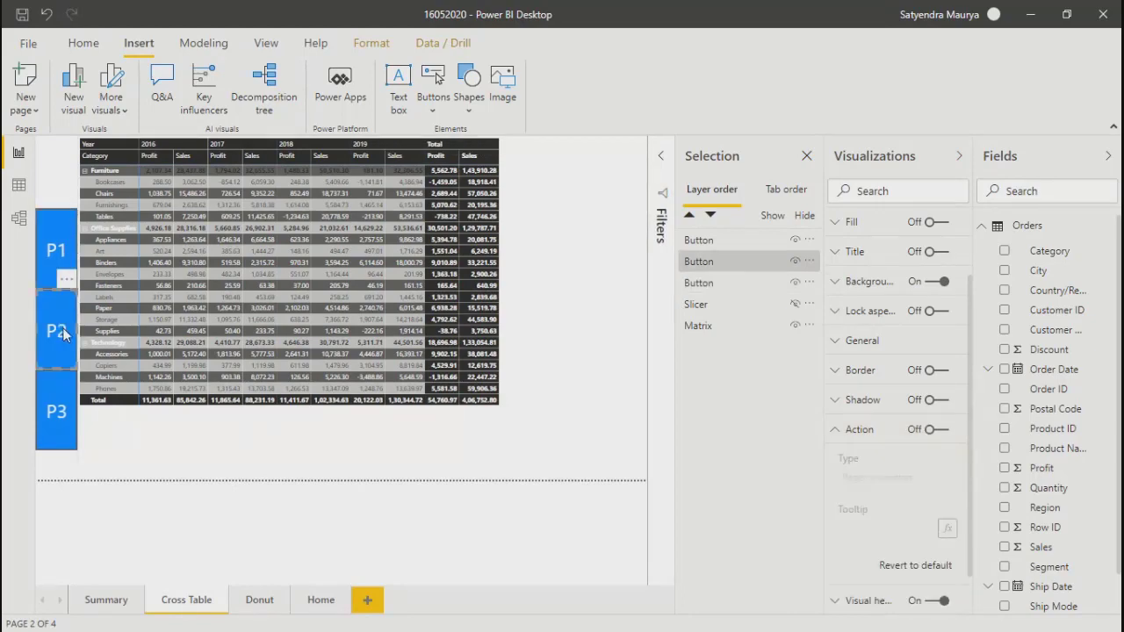
click(935, 429)
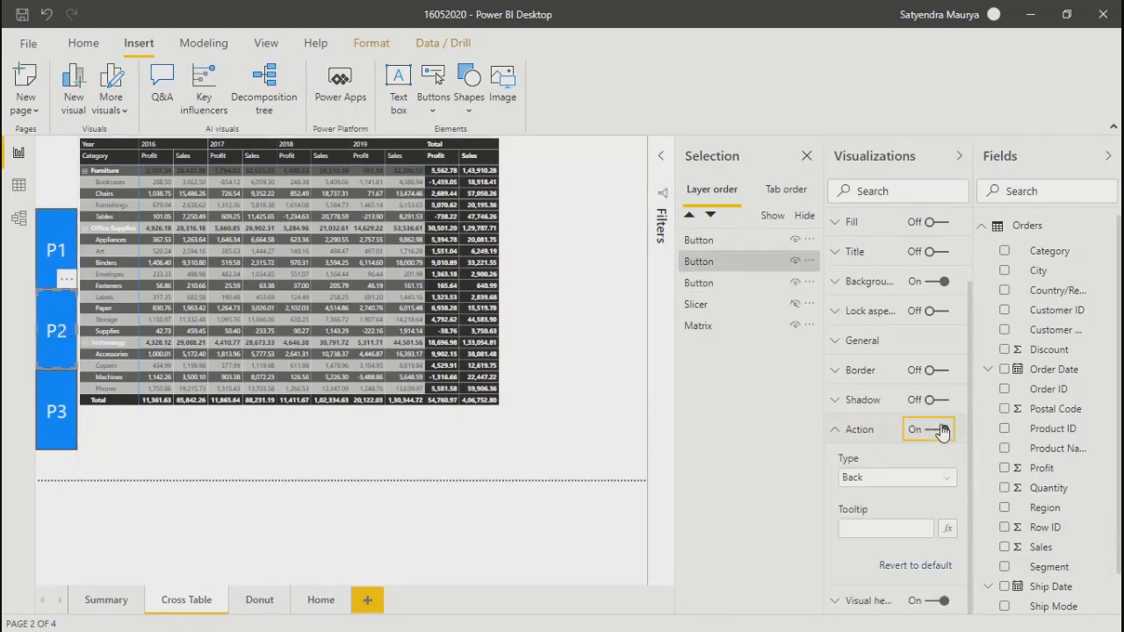
click(884, 483)
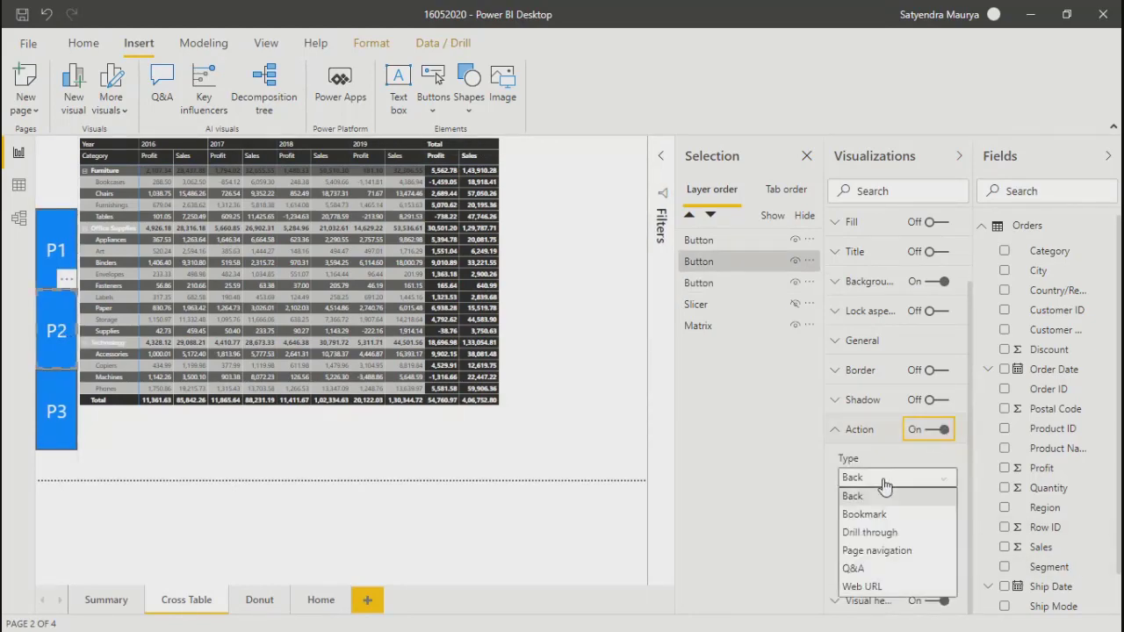
click(865, 550)
click(886, 529)
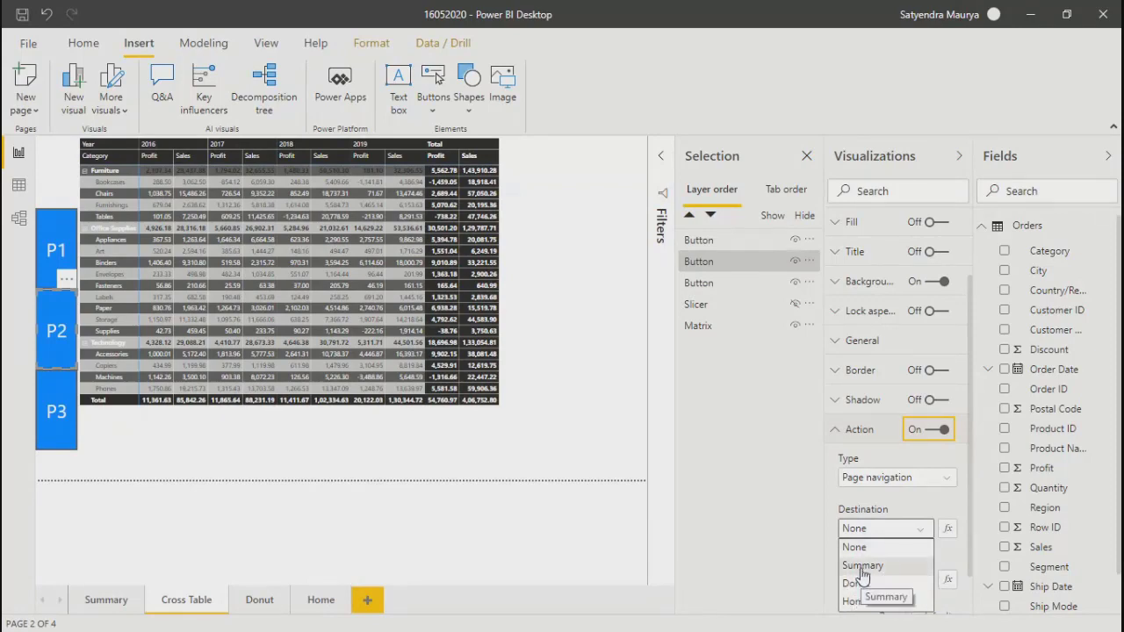
key(Escape)
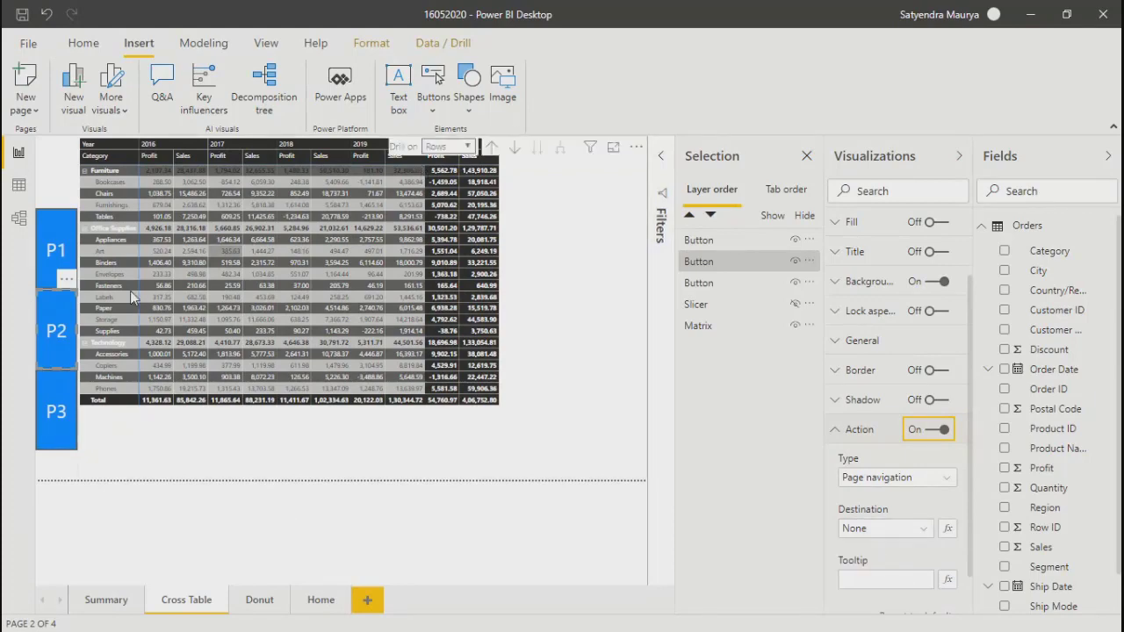
Enable the P3 button's action on the Cross Table page as page navigation with Donut as the destination
click(54, 412)
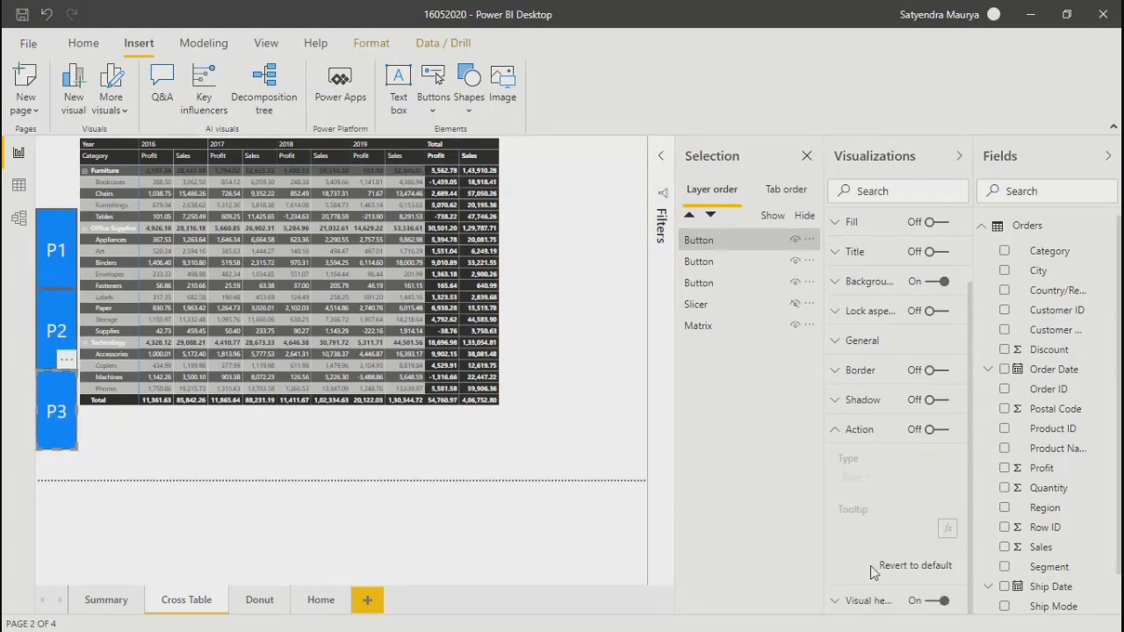
click(935, 429)
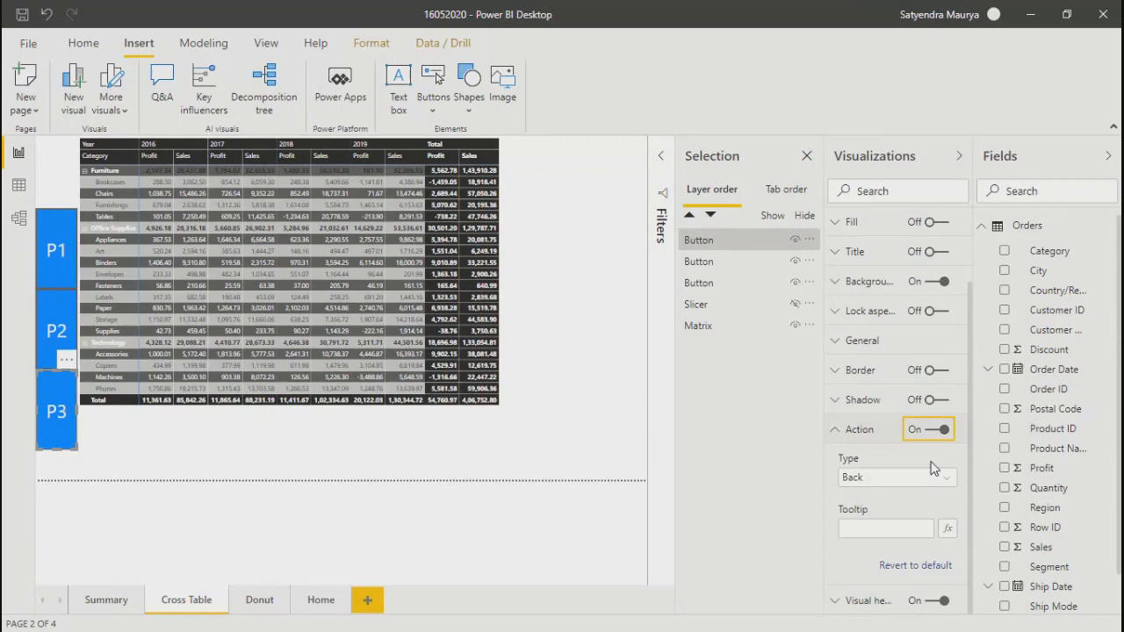
click(888, 478)
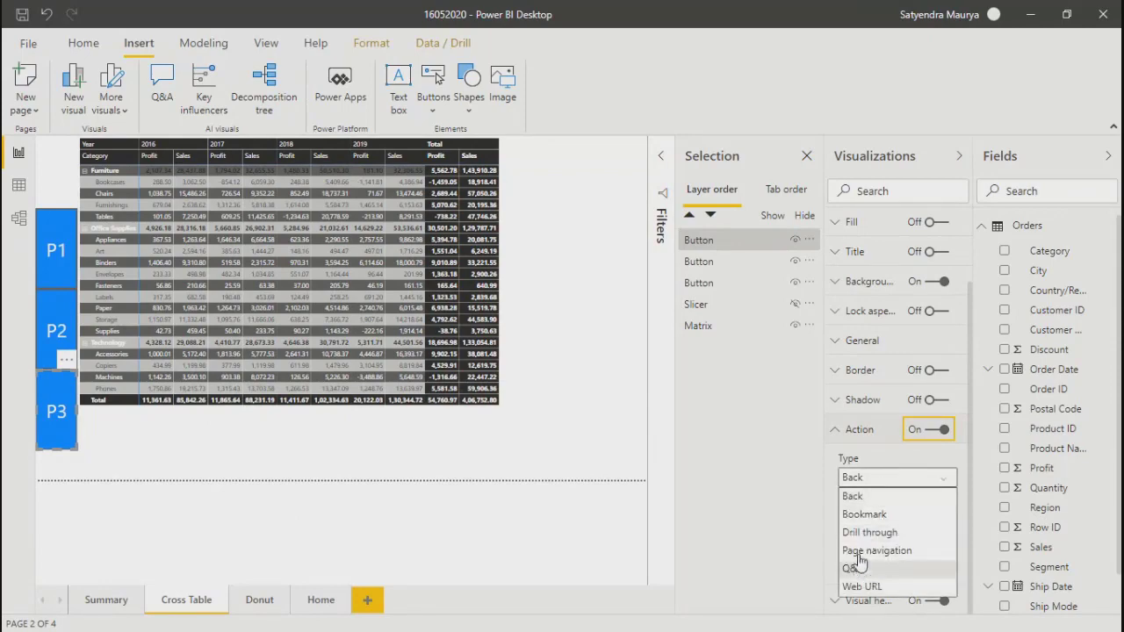
click(876, 551)
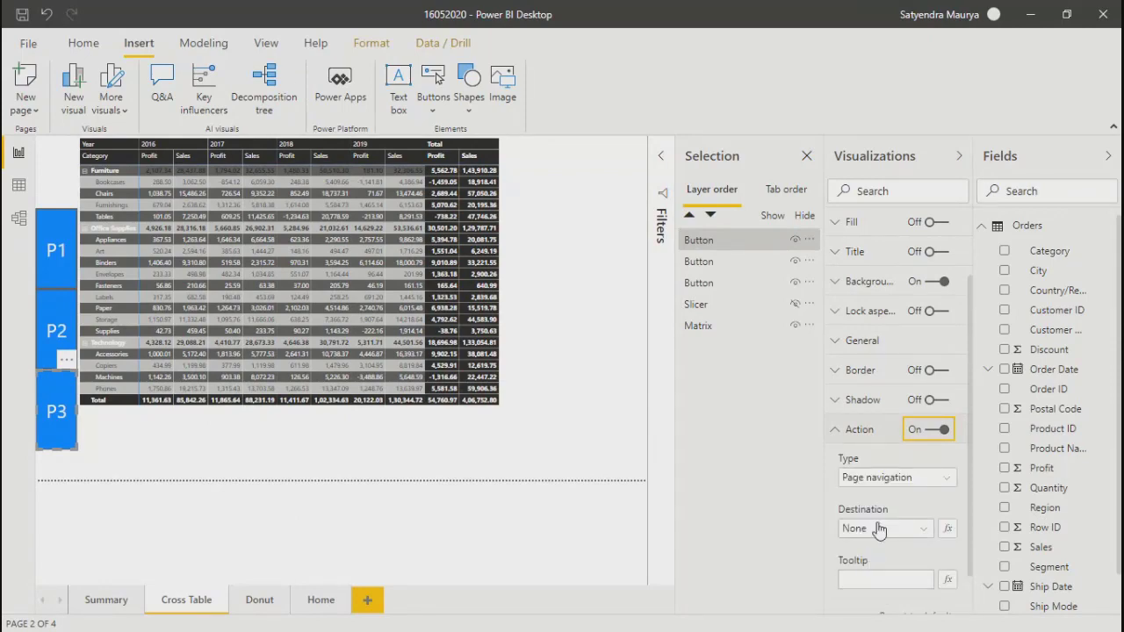
click(879, 528)
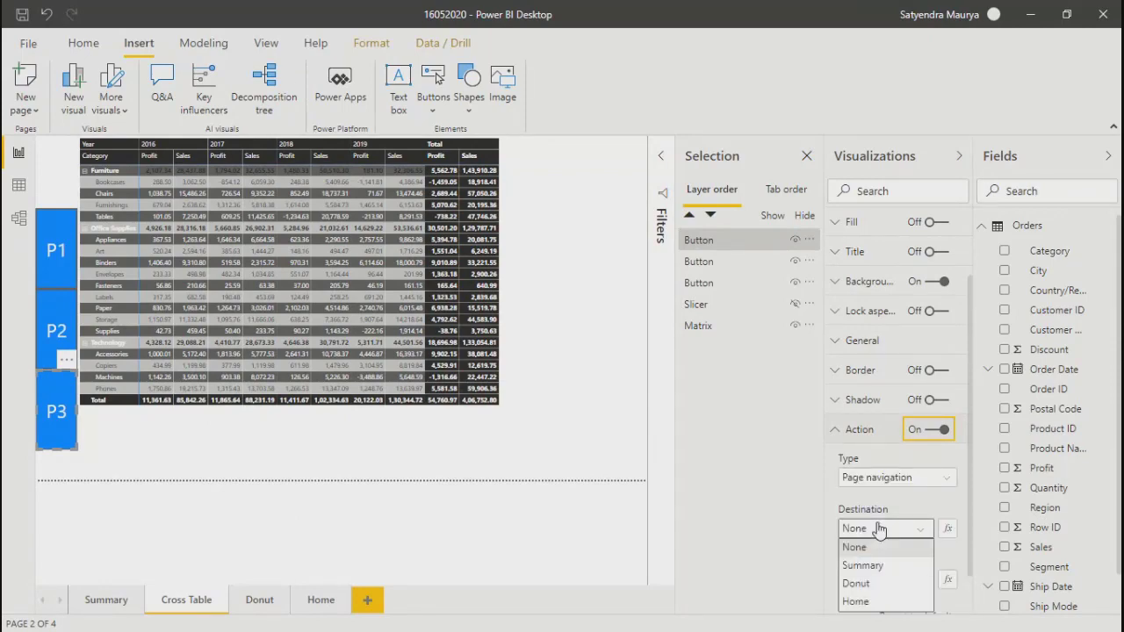
click(859, 584)
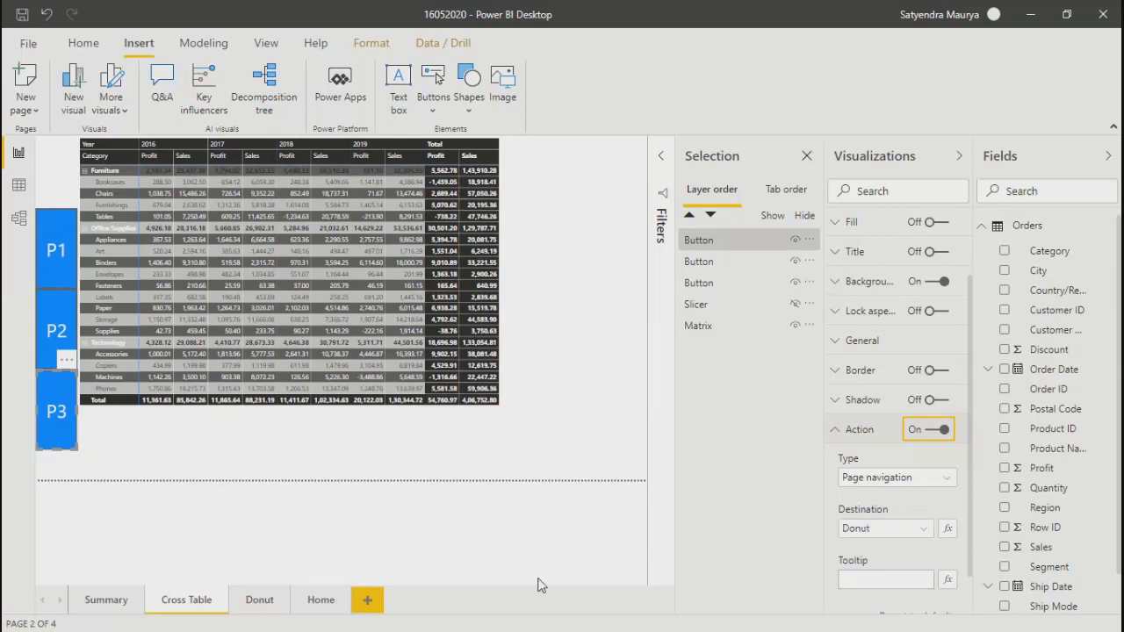
click(299, 540)
On the Donut page, enable the P1 button's action as page navigation with Summary as the destination
click(260, 601)
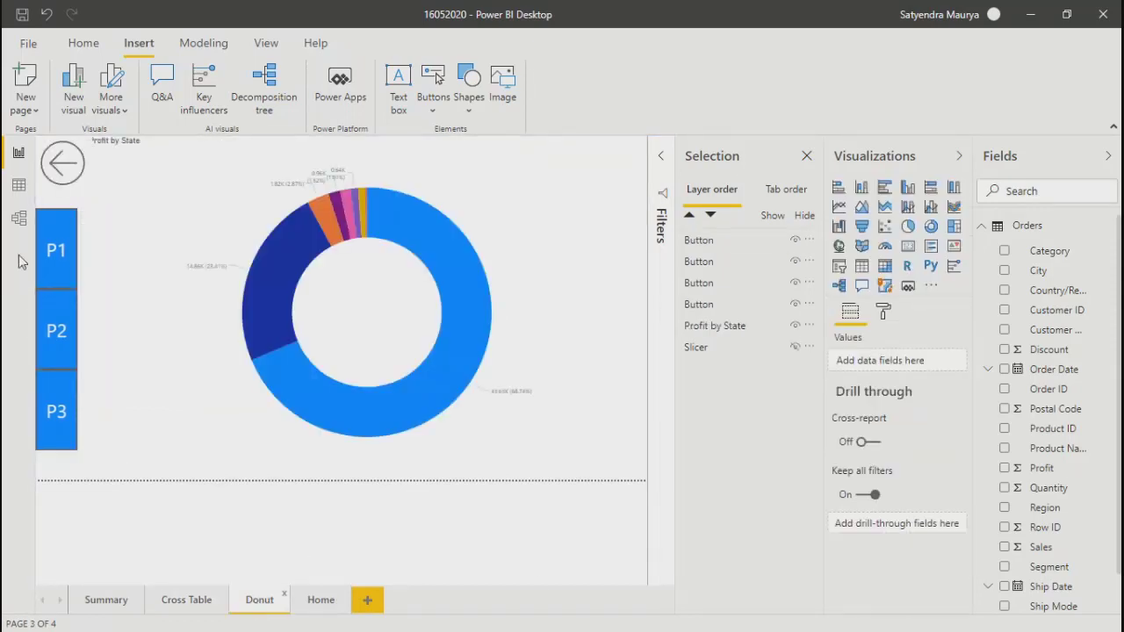
click(47, 264)
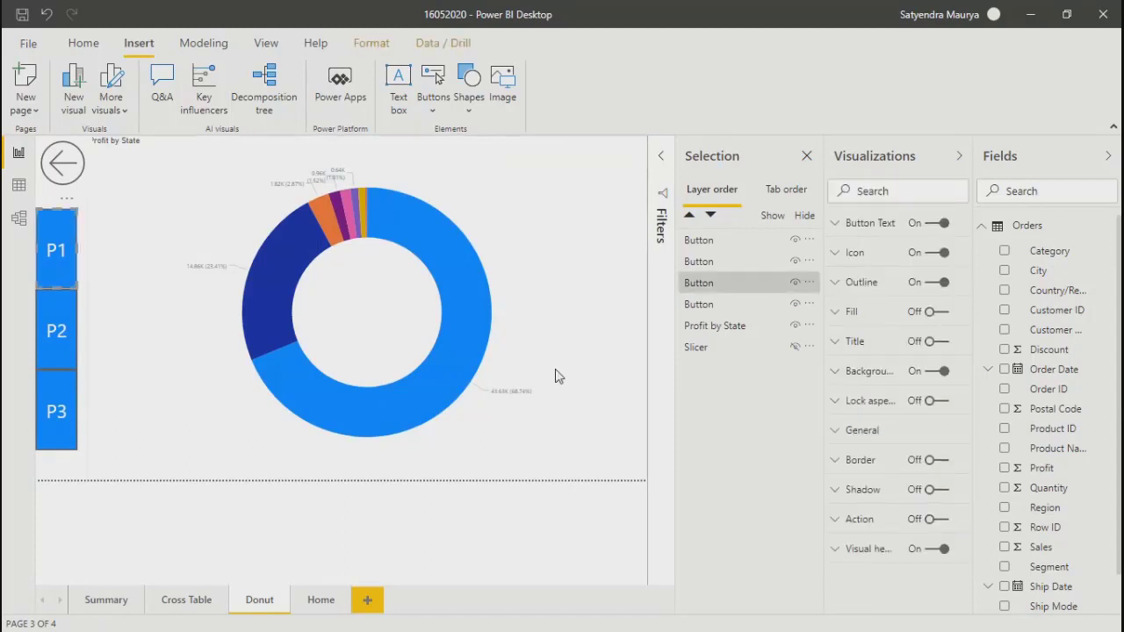
click(933, 519)
click(839, 521)
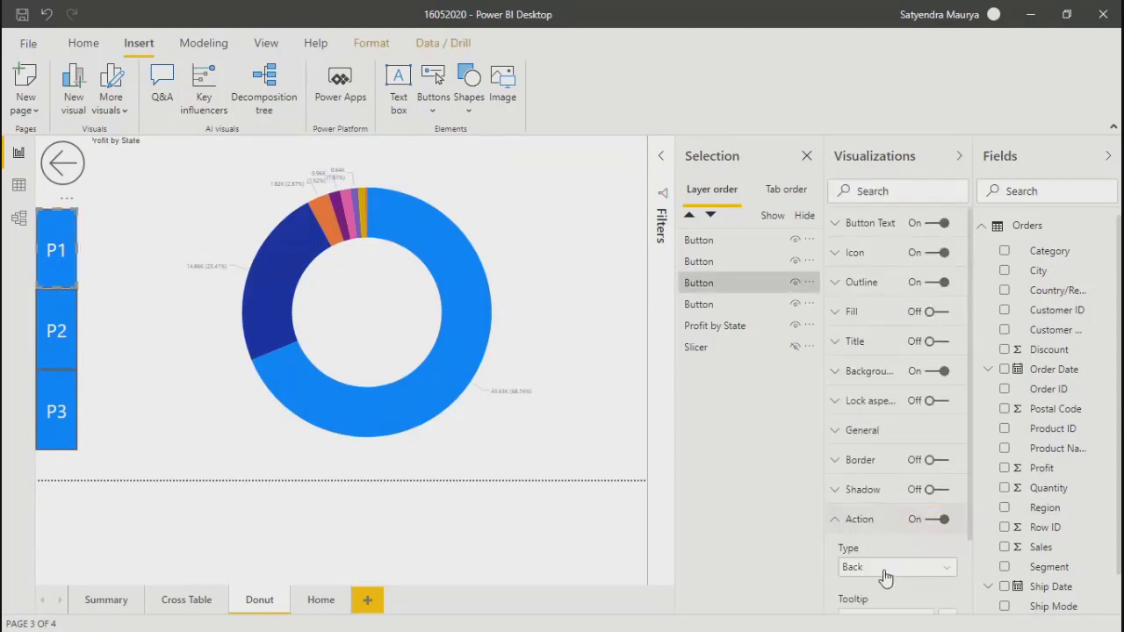
click(886, 568)
click(882, 516)
scroll(940, 569, down, 3)
click(905, 477)
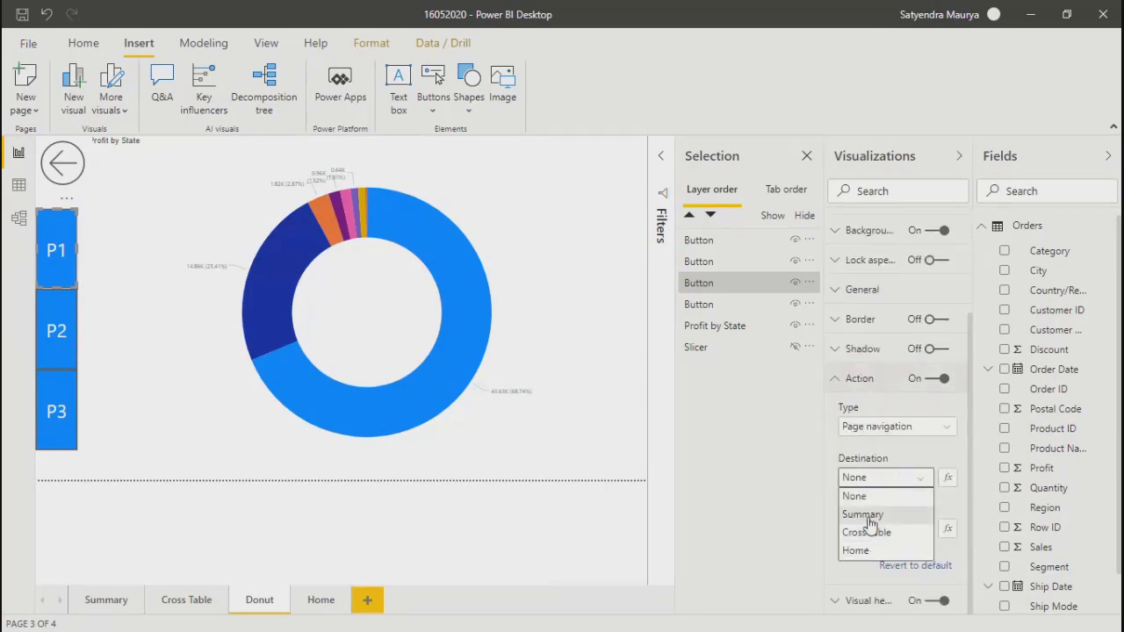
click(869, 517)
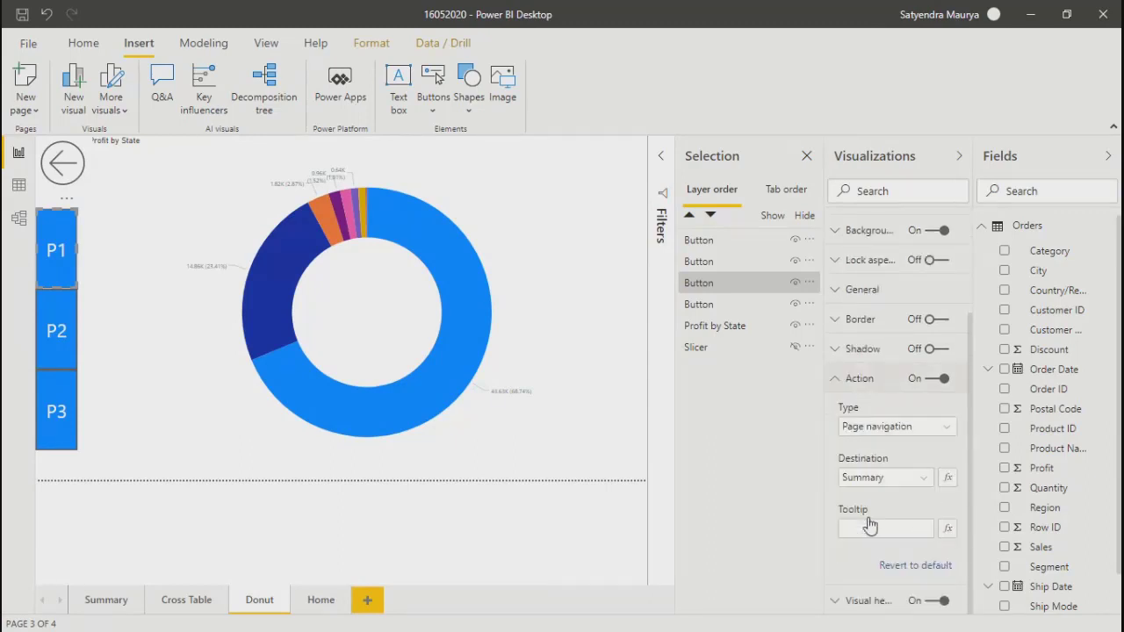
Enable the P2 button's action on the Donut page as page navigation with Cross Table as the destination
click(63, 333)
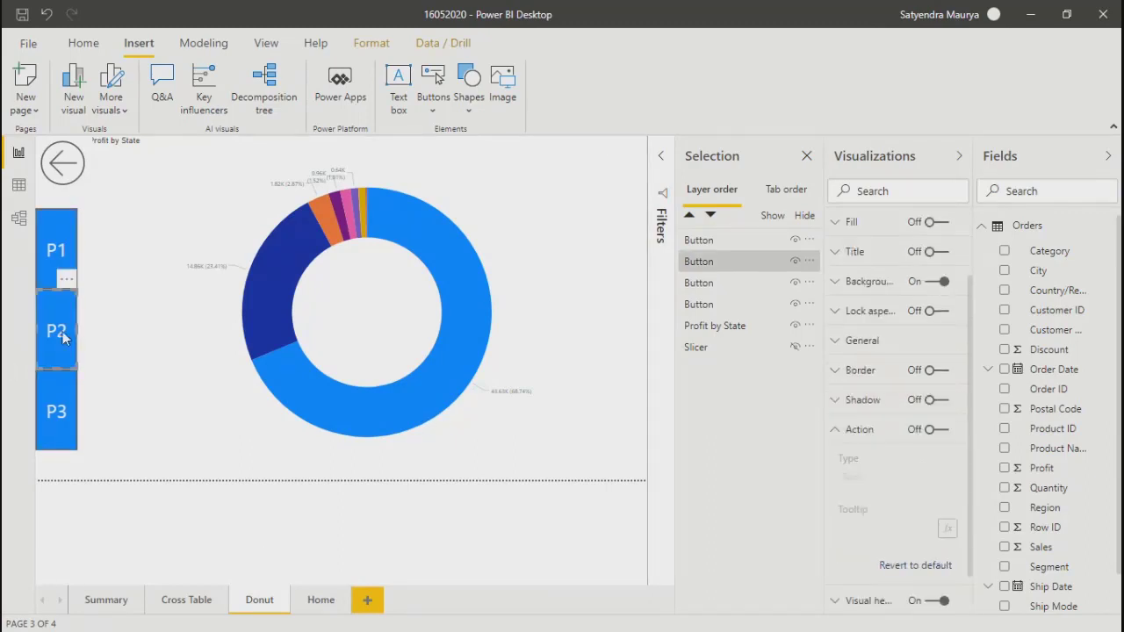
click(939, 430)
click(878, 479)
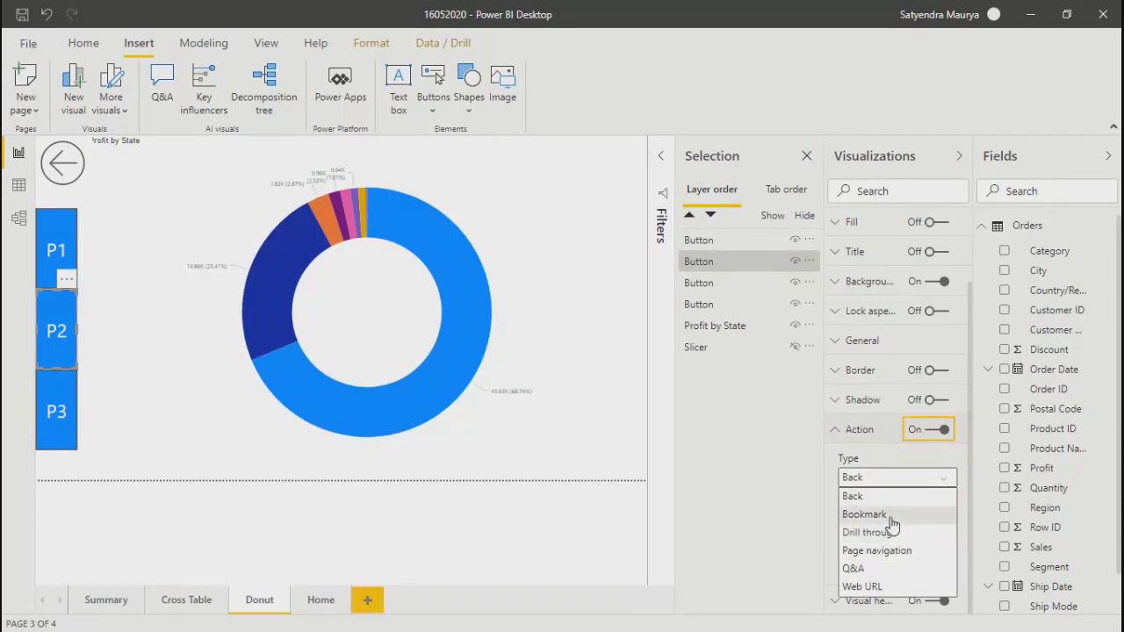
click(872, 550)
click(876, 530)
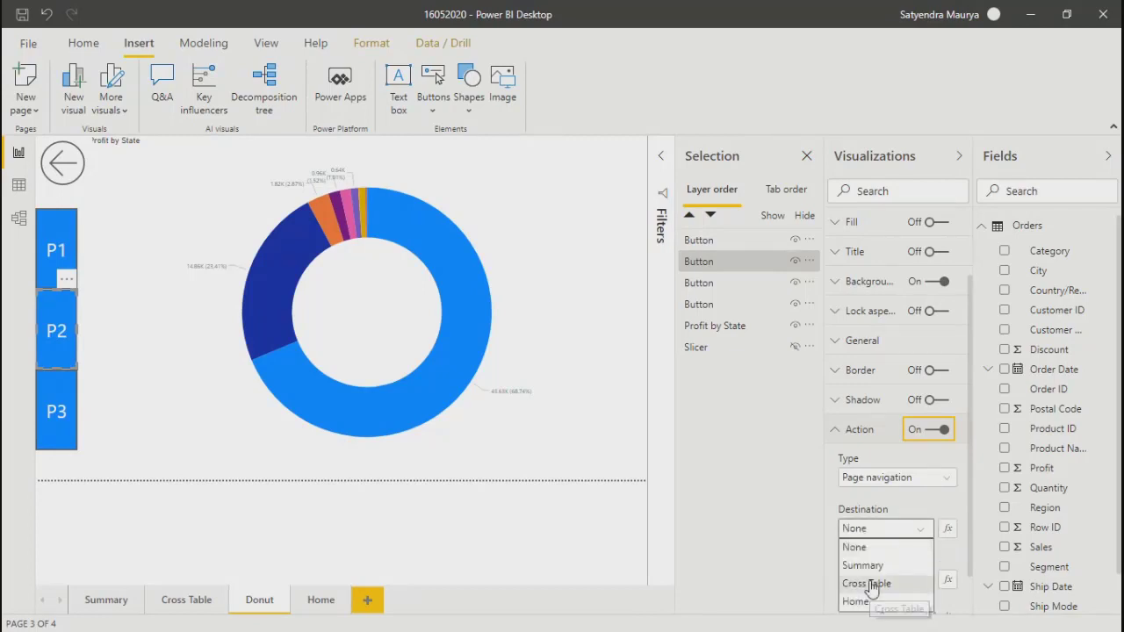
click(867, 584)
Enable the P3 button's action on the Donut page as page navigation, keeping the destination as None
click(46, 420)
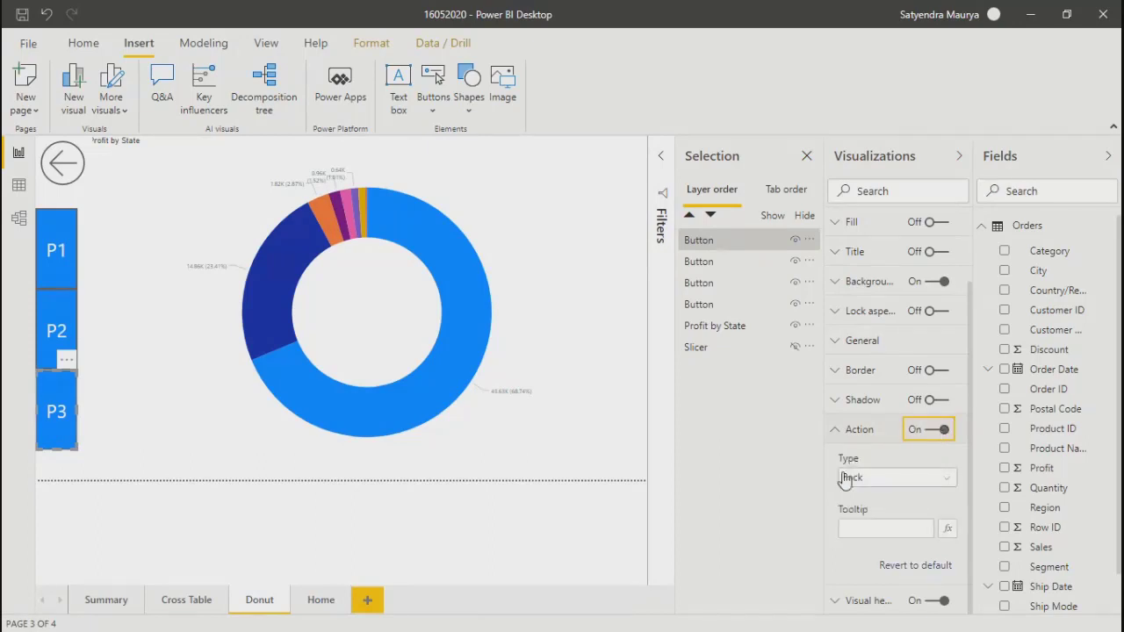
click(883, 477)
click(865, 547)
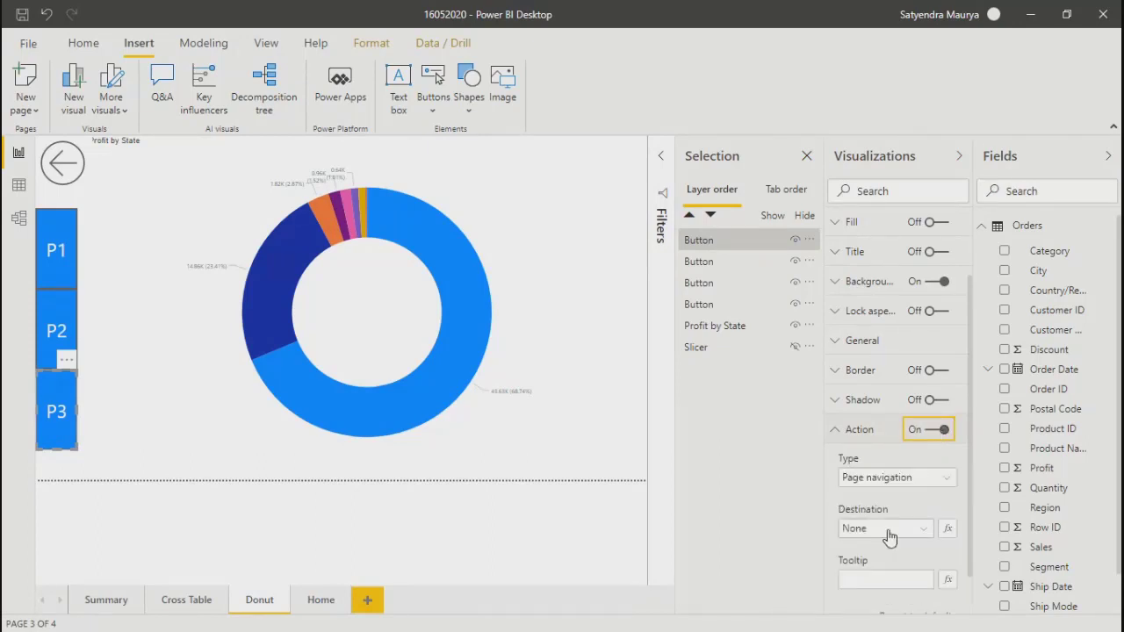
click(885, 528)
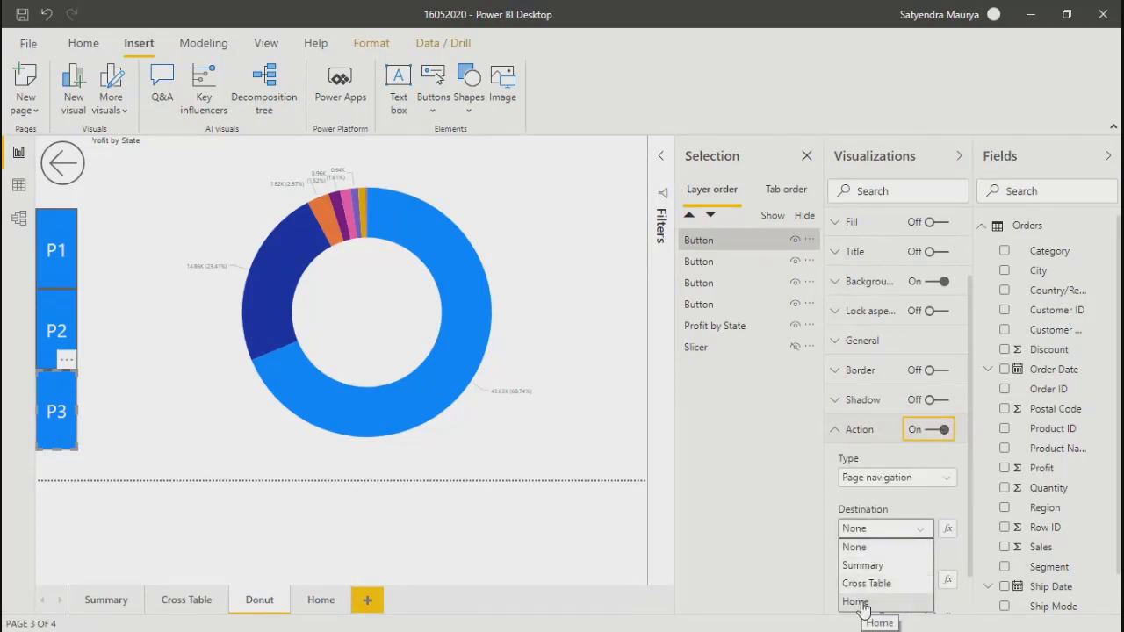
click(867, 547)
Test the P1 button on the Donut page by following its link to the Summary page
click(545, 532)
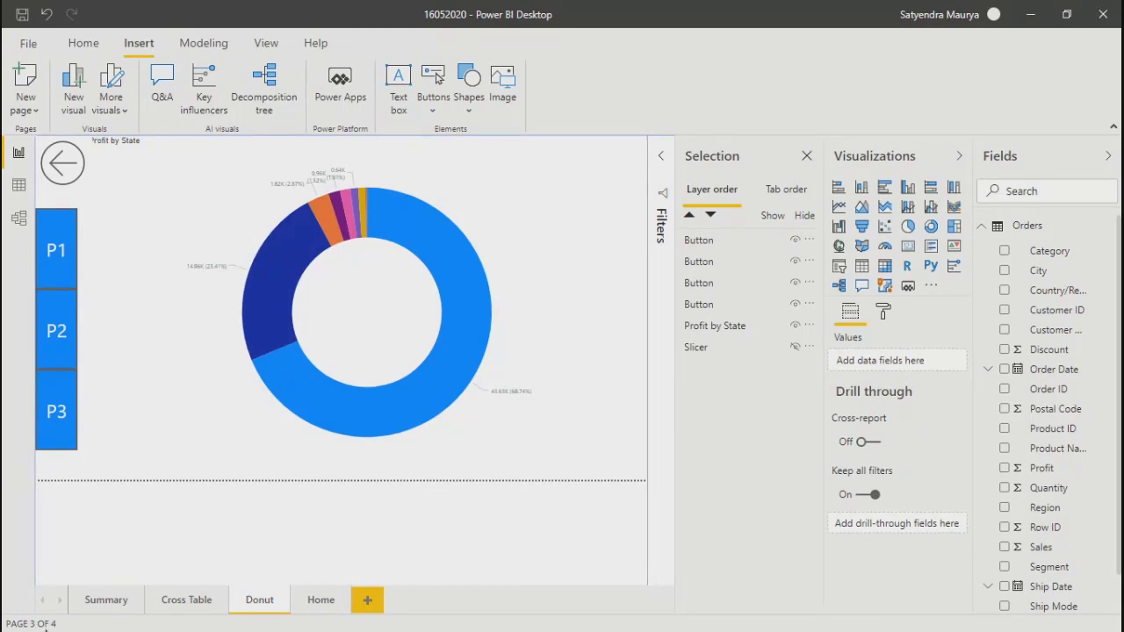
click(55, 255)
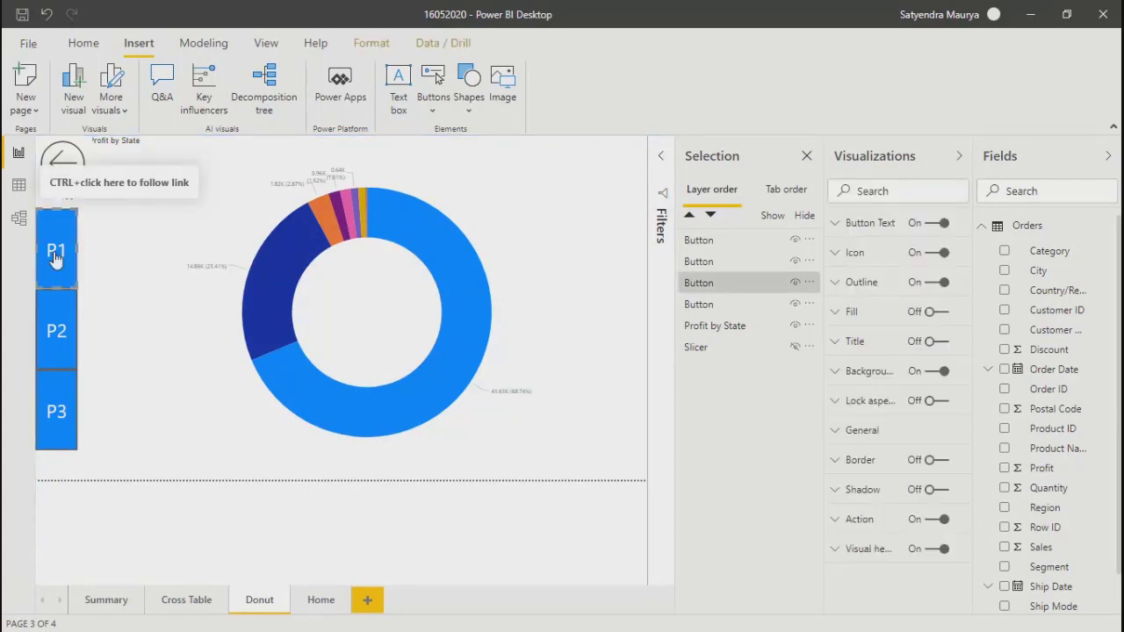
ctrl+click(55, 255)
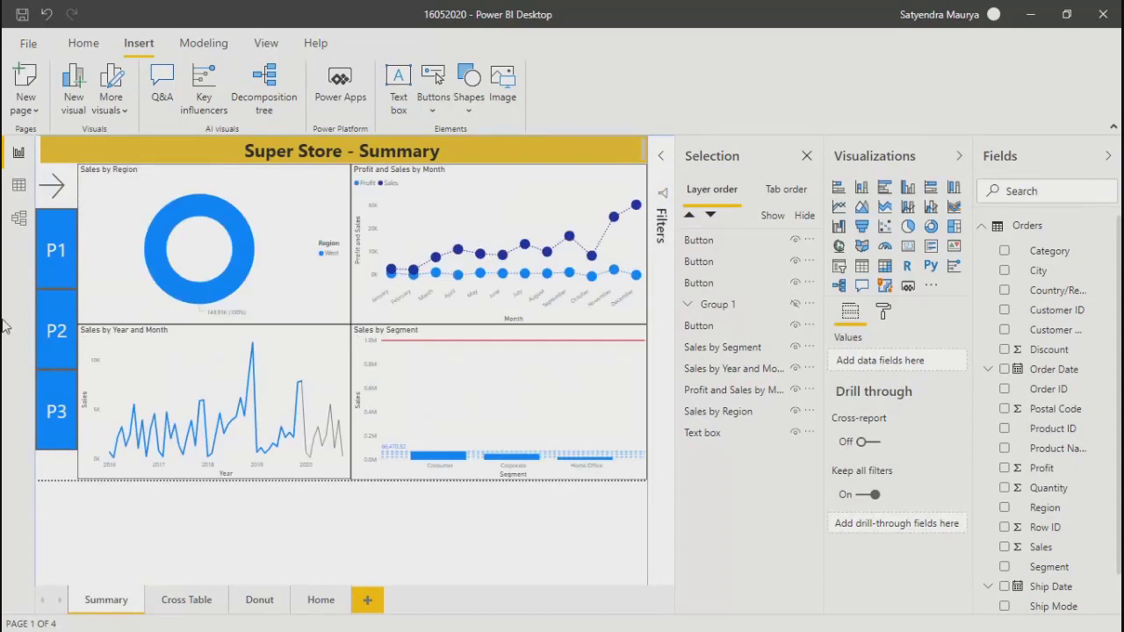
Enable the P2 button's action on the Summary page as page navigation with Cross Table as the destination
click(55, 344)
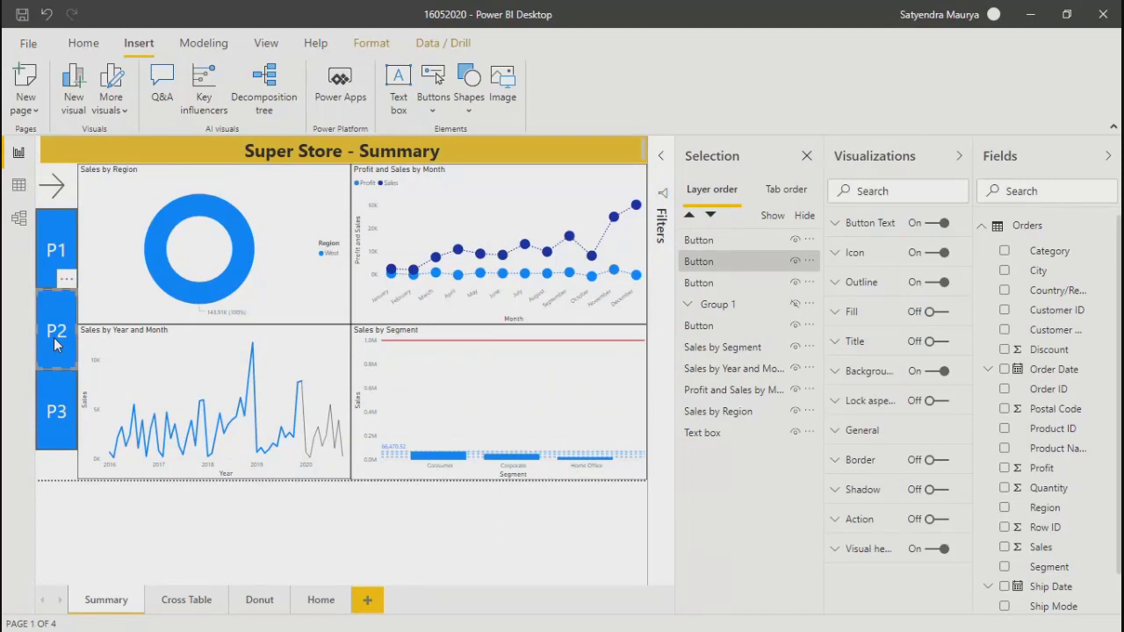
click(937, 522)
click(835, 519)
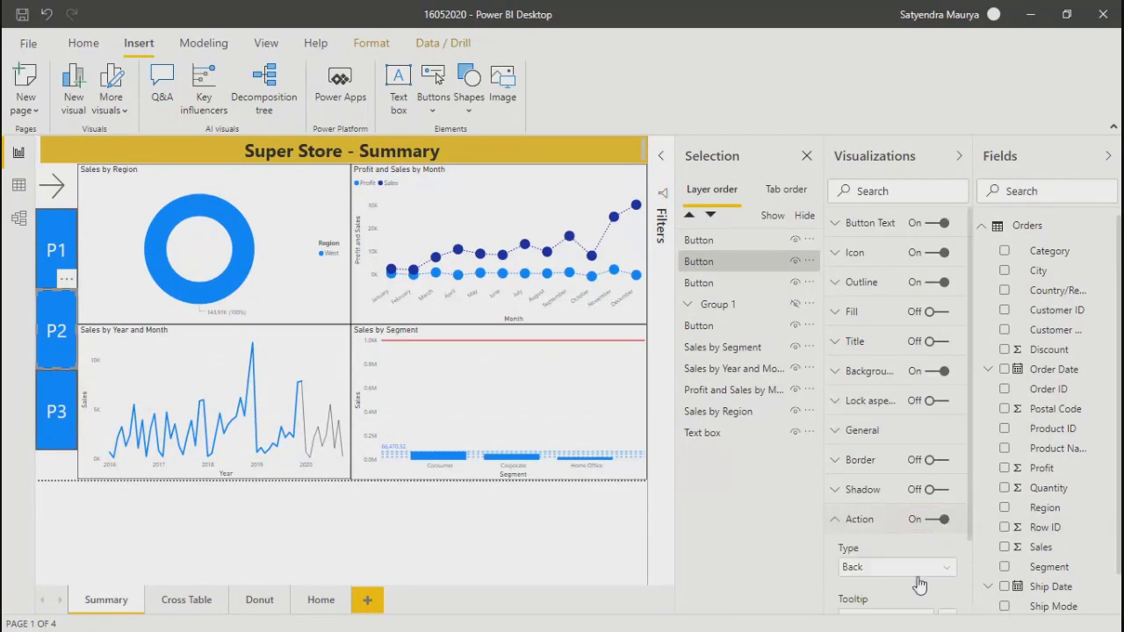
scroll(968, 544, down, 2)
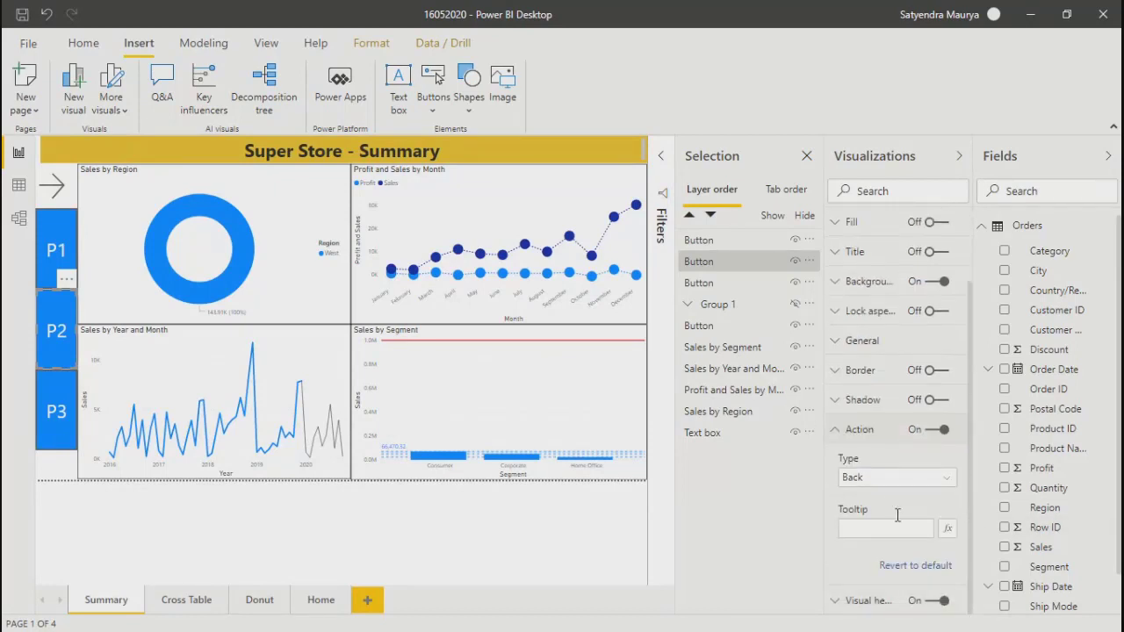
click(892, 479)
click(875, 550)
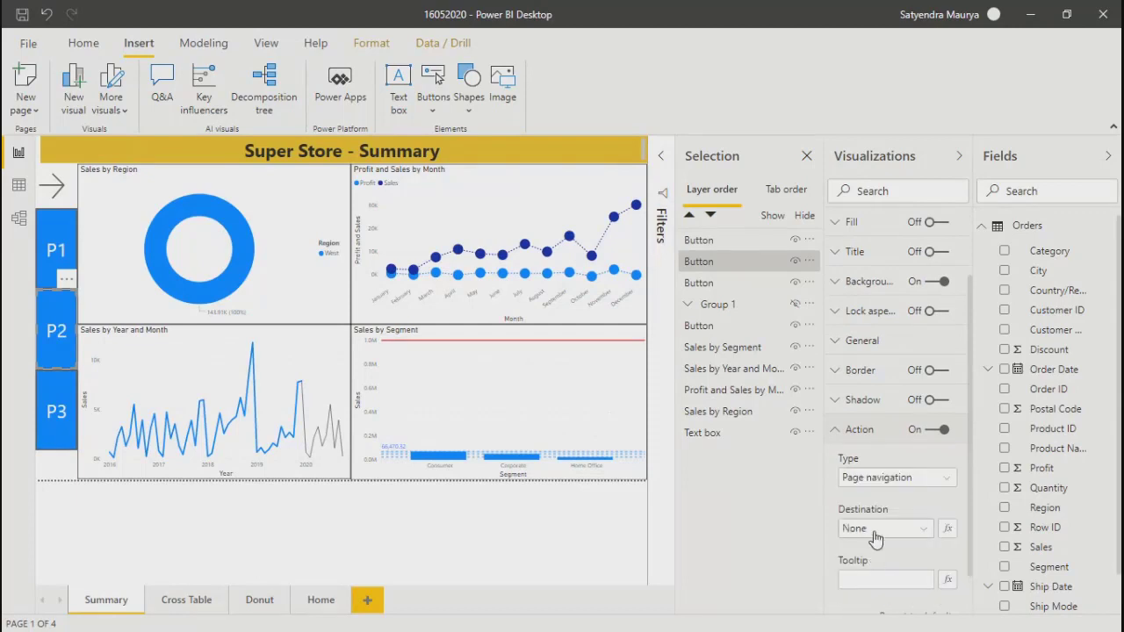
click(869, 531)
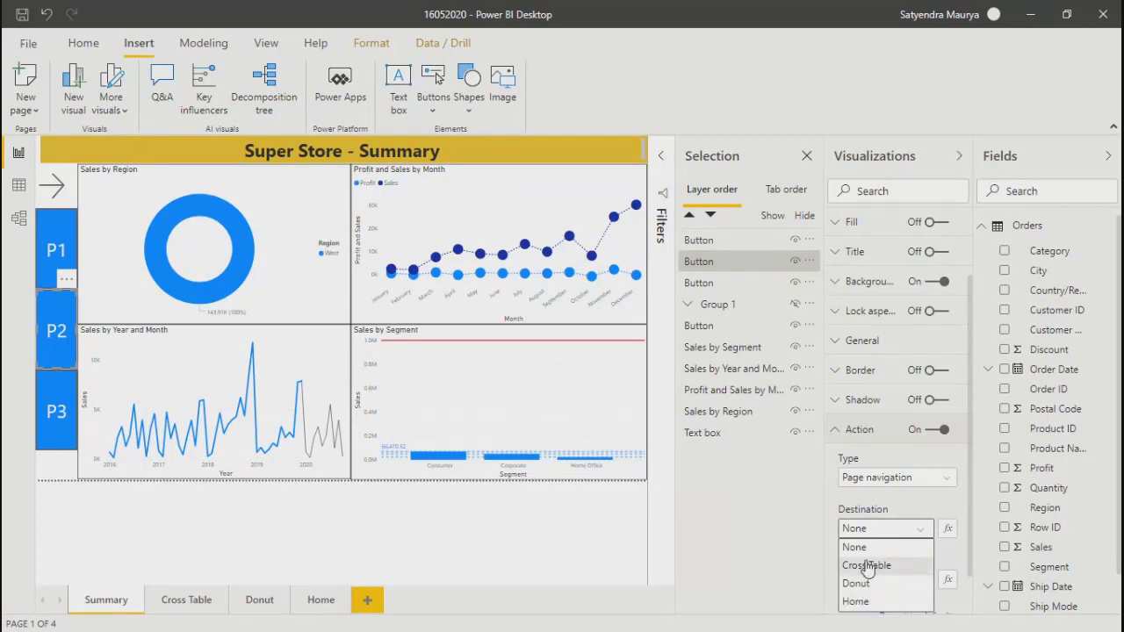
click(867, 566)
click(575, 553)
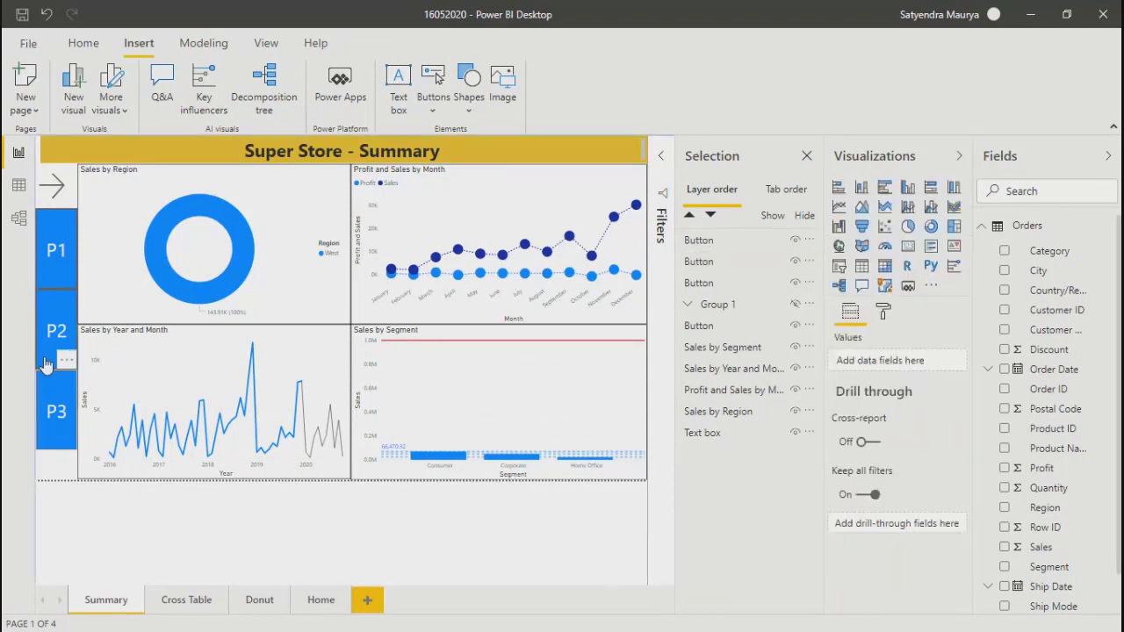
Test the navigation buttons by following P2 to Cross Table, P3 to Donut, P2 back to Cross Table and P1 to Summary
ctrl+click(58, 332)
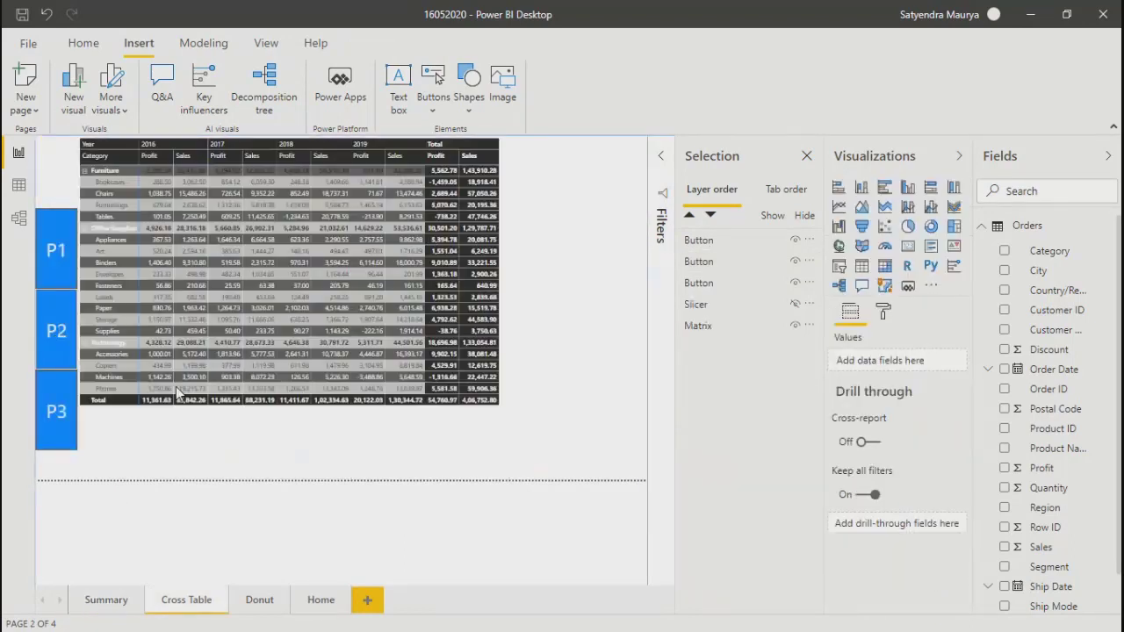
ctrl+click(52, 423)
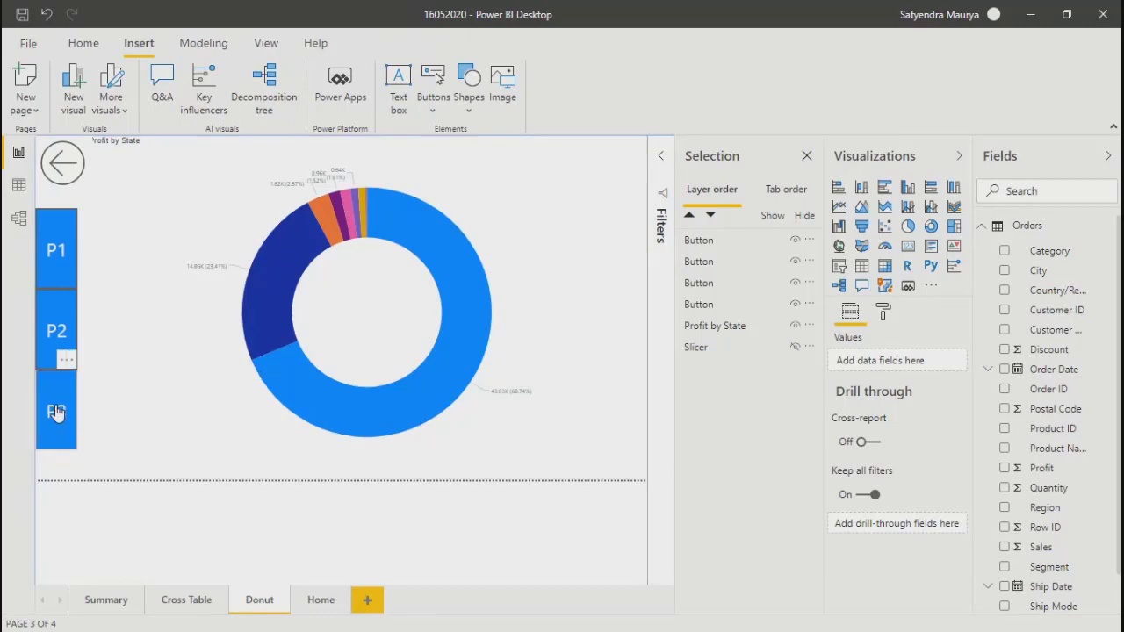
ctrl+click(50, 336)
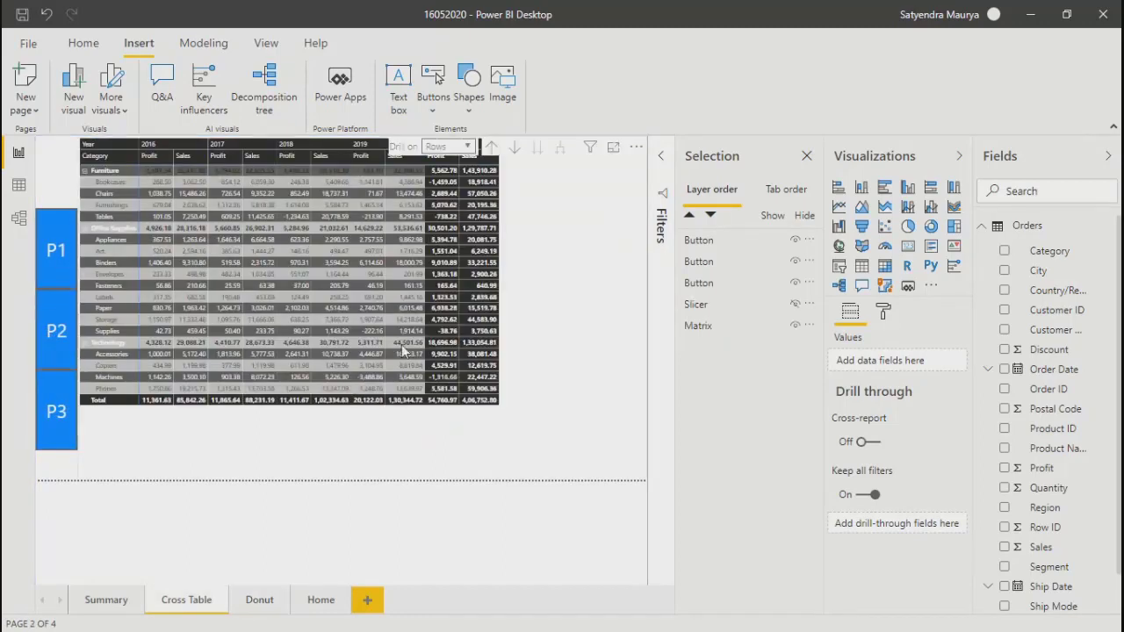
ctrl+click(55, 252)
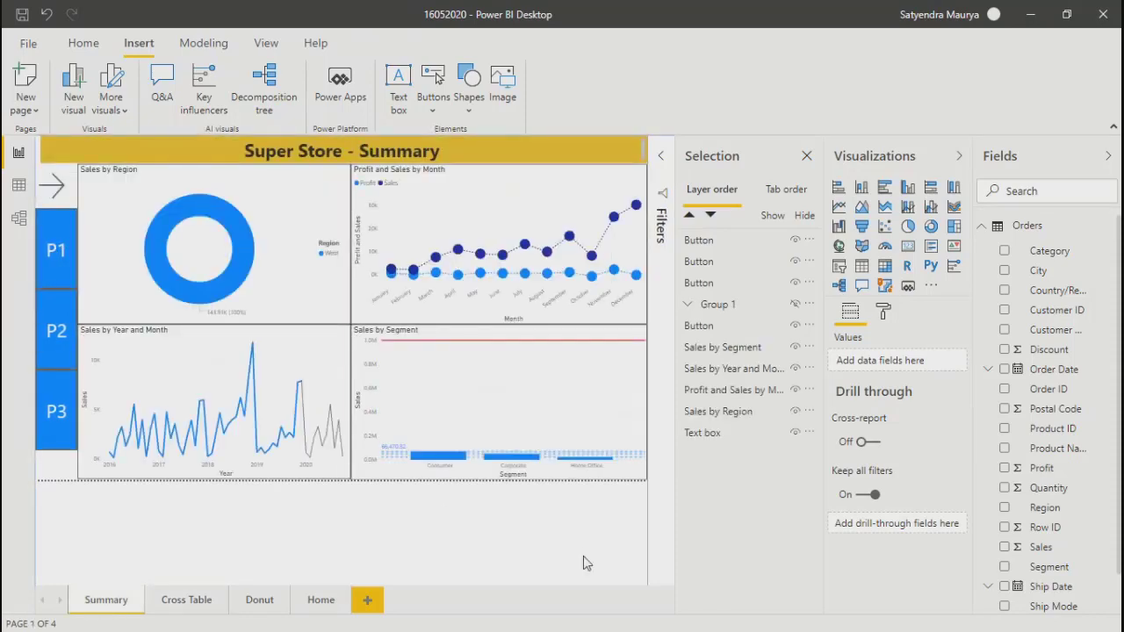
Save the report and publish it to My workspace, replacing the existing 16052020 dataset
click(83, 43)
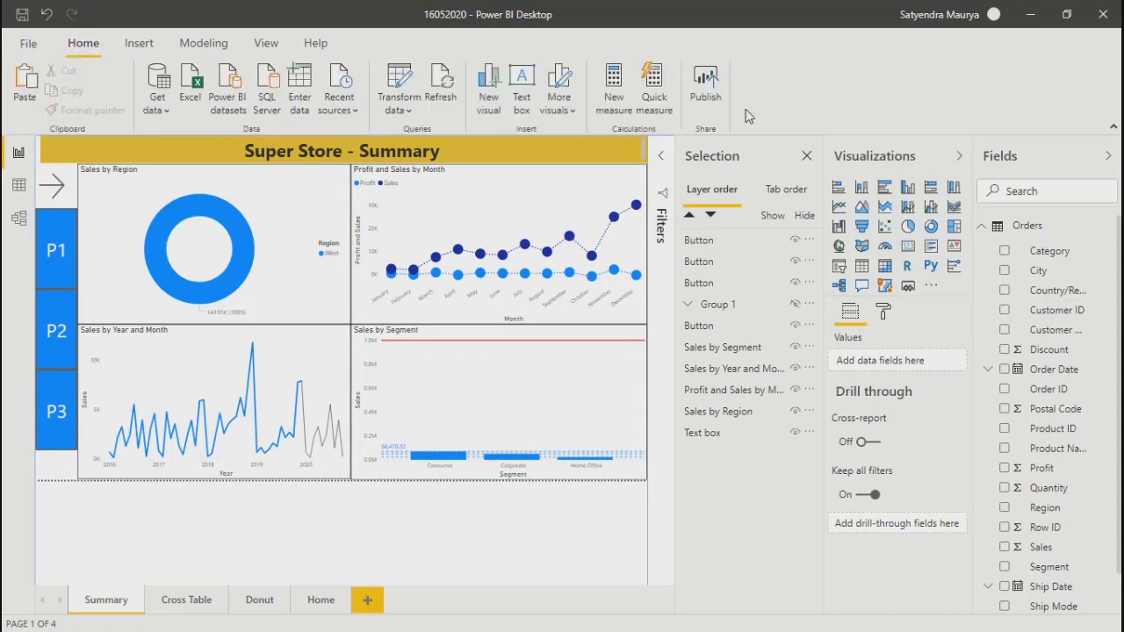
click(711, 98)
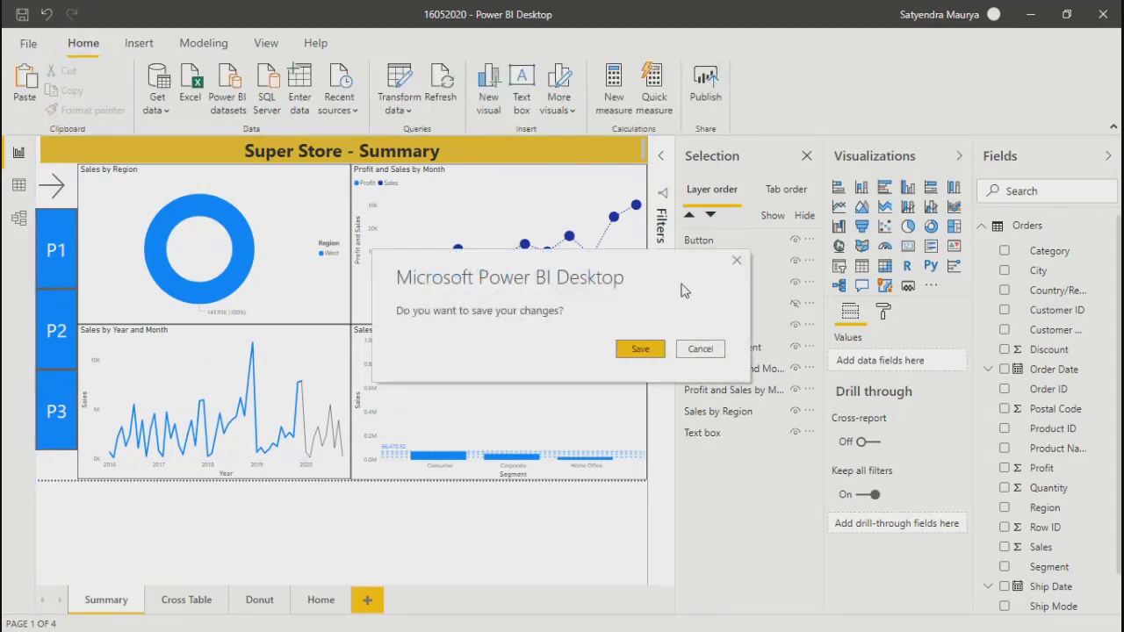
click(639, 350)
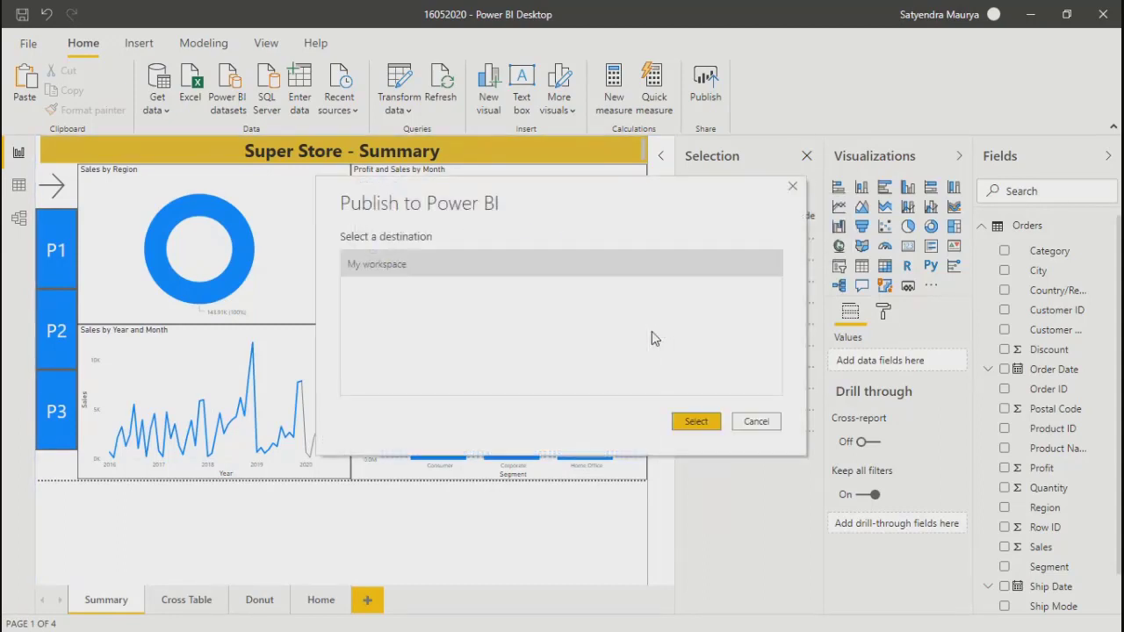
click(698, 425)
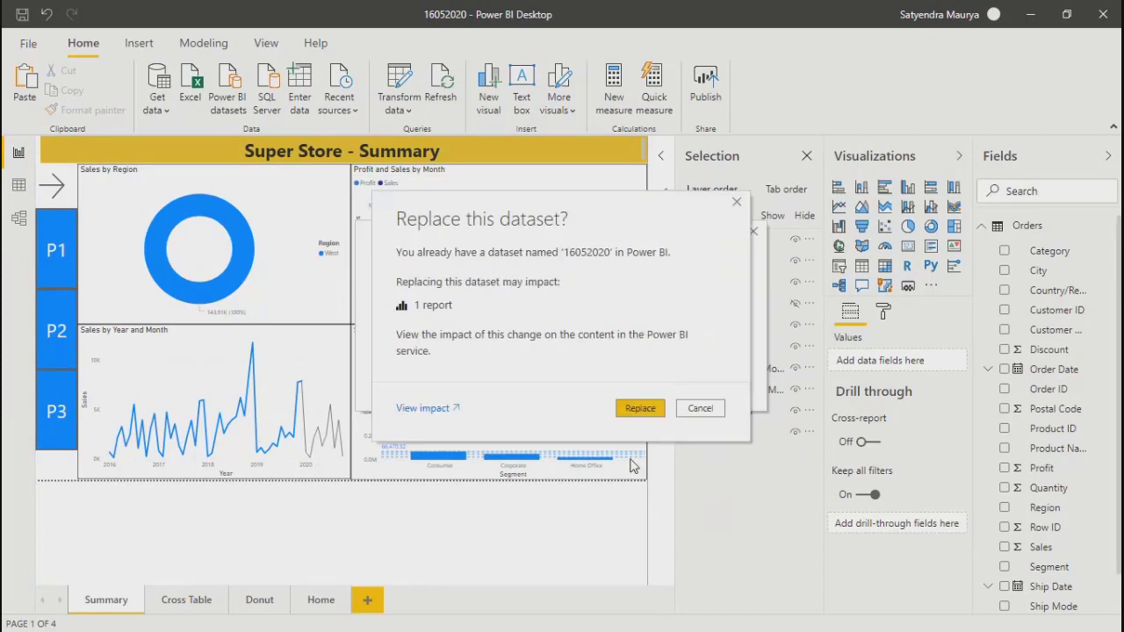
click(645, 416)
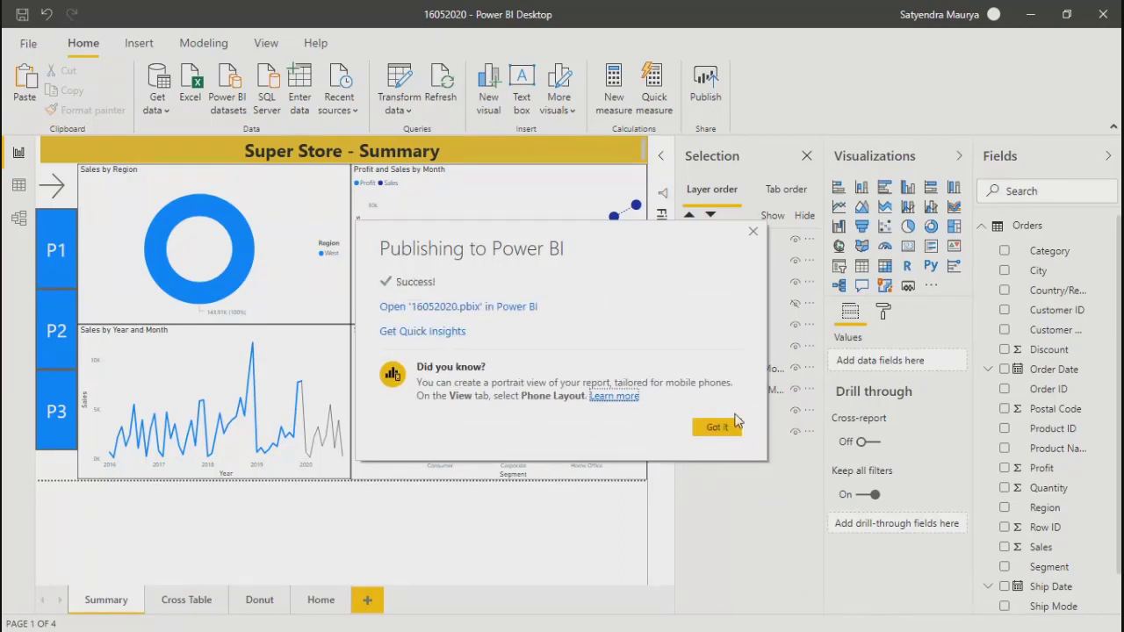
Open the published 16052020 report in the Power BI service to view its Summary page, and return to Power BI Desktop
click(485, 307)
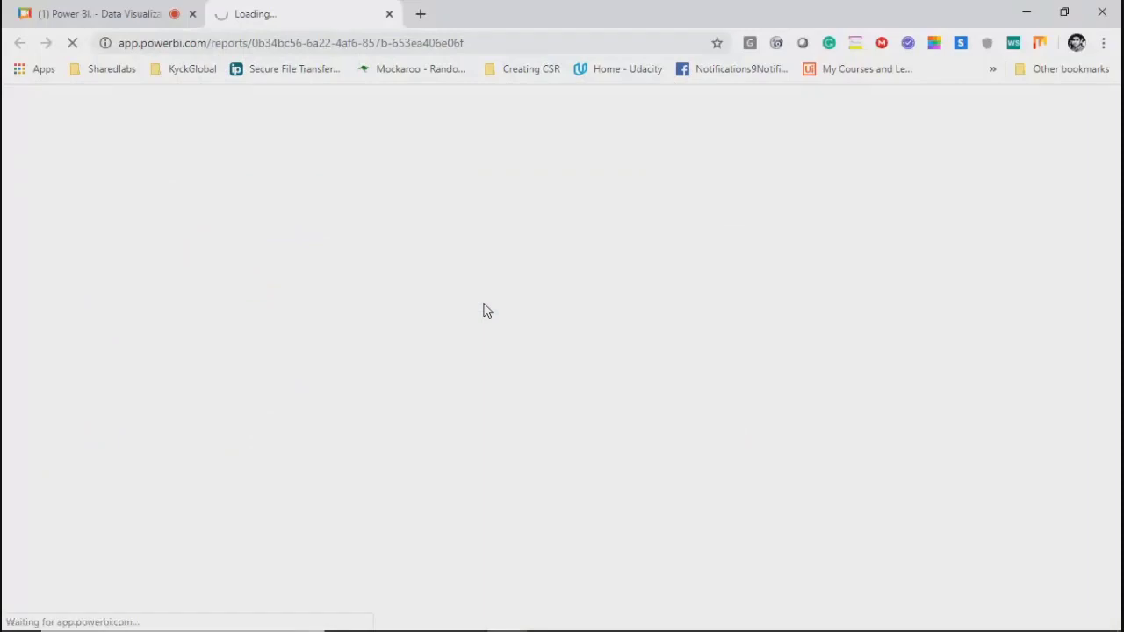
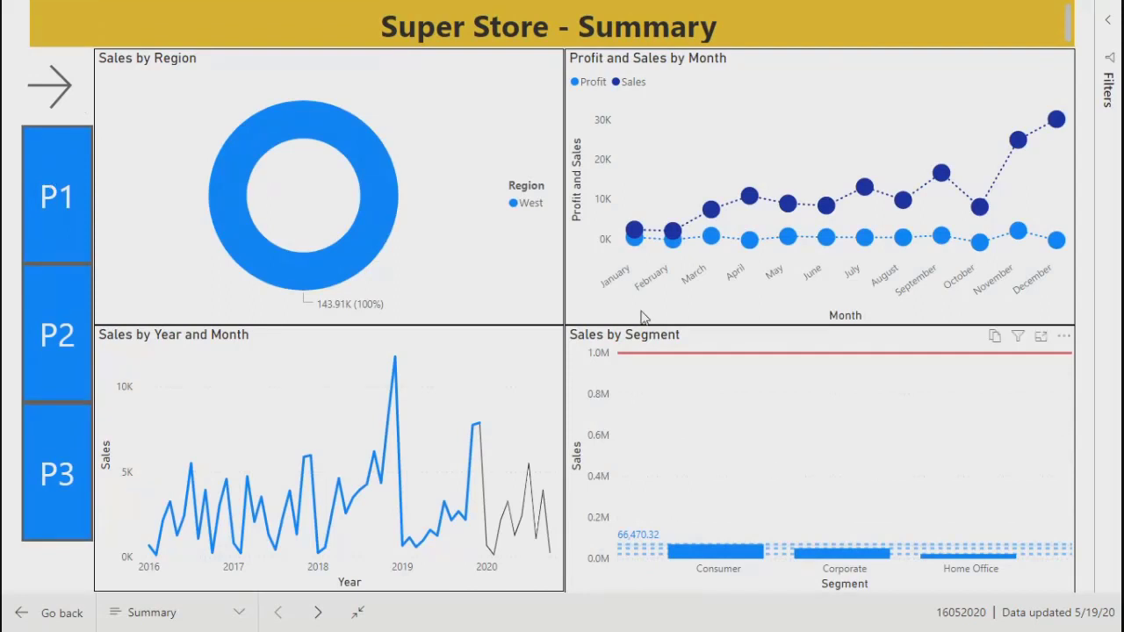
mouse_move(268, 467)
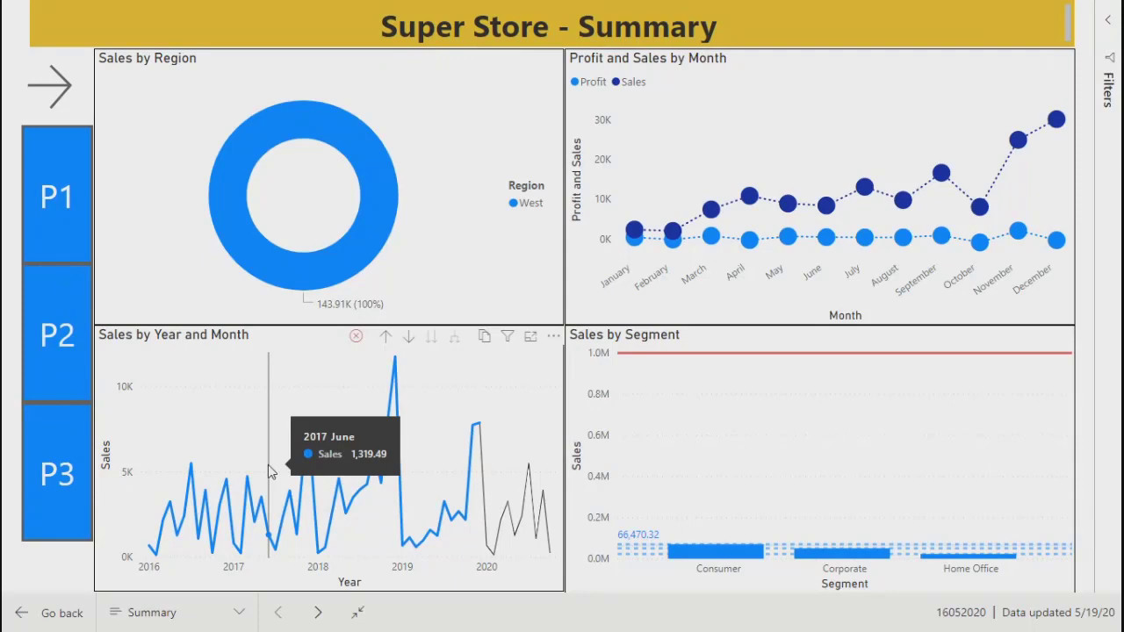
key(Escape)
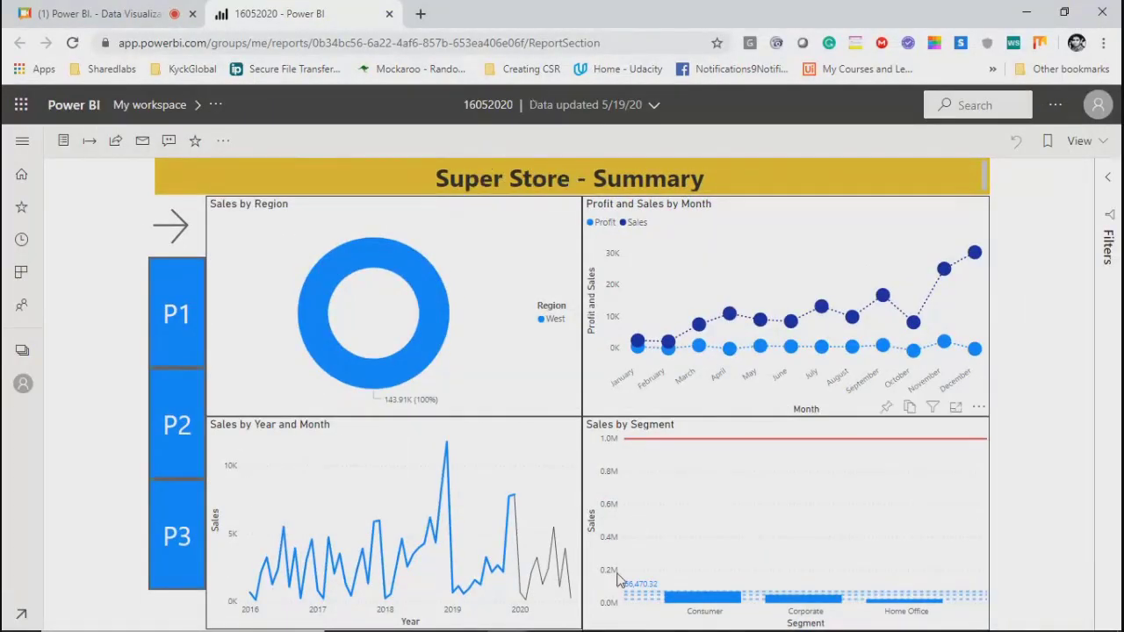
mouse_move(588, 630)
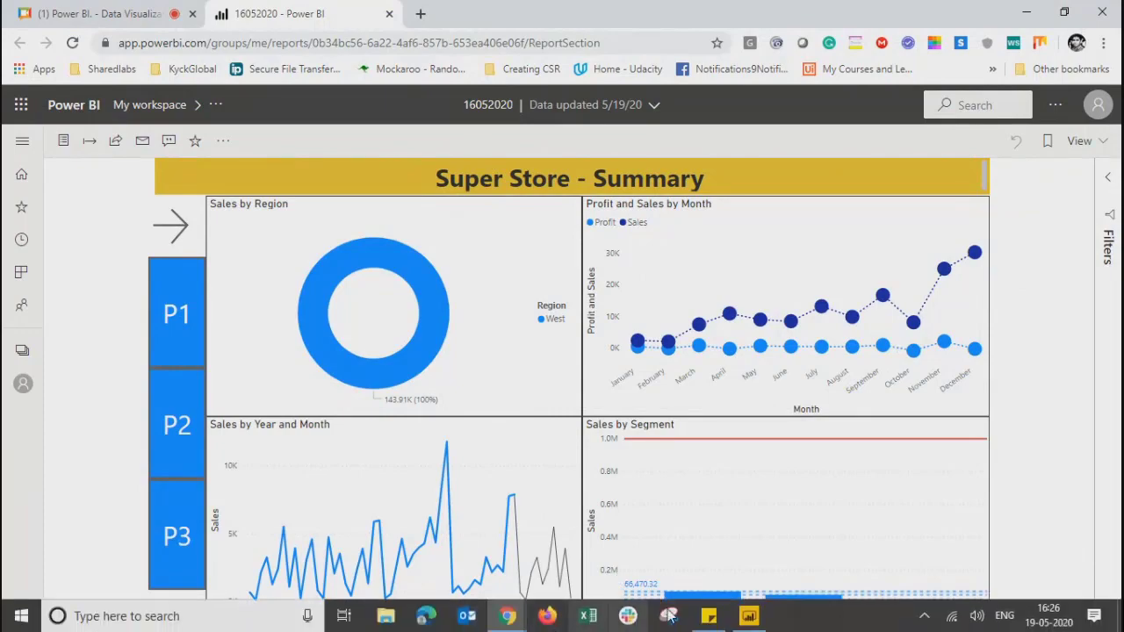
click(753, 617)
key(Escape)
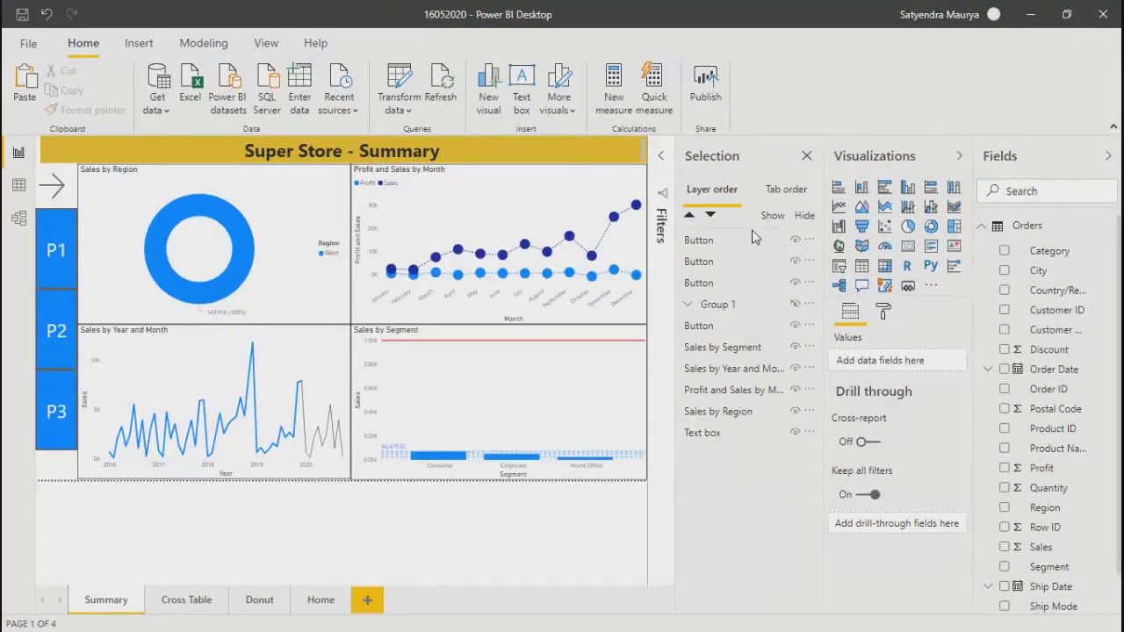
Look through the Cross Table, Donut and Home pages and add a new blank report page
click(208, 602)
click(252, 602)
click(321, 604)
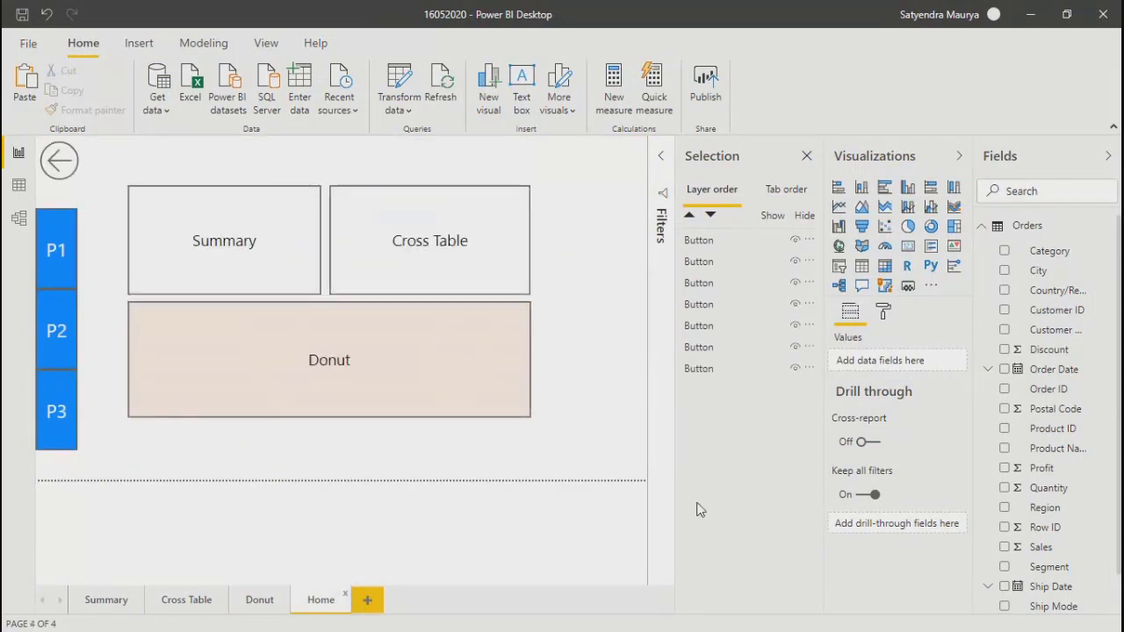
click(367, 600)
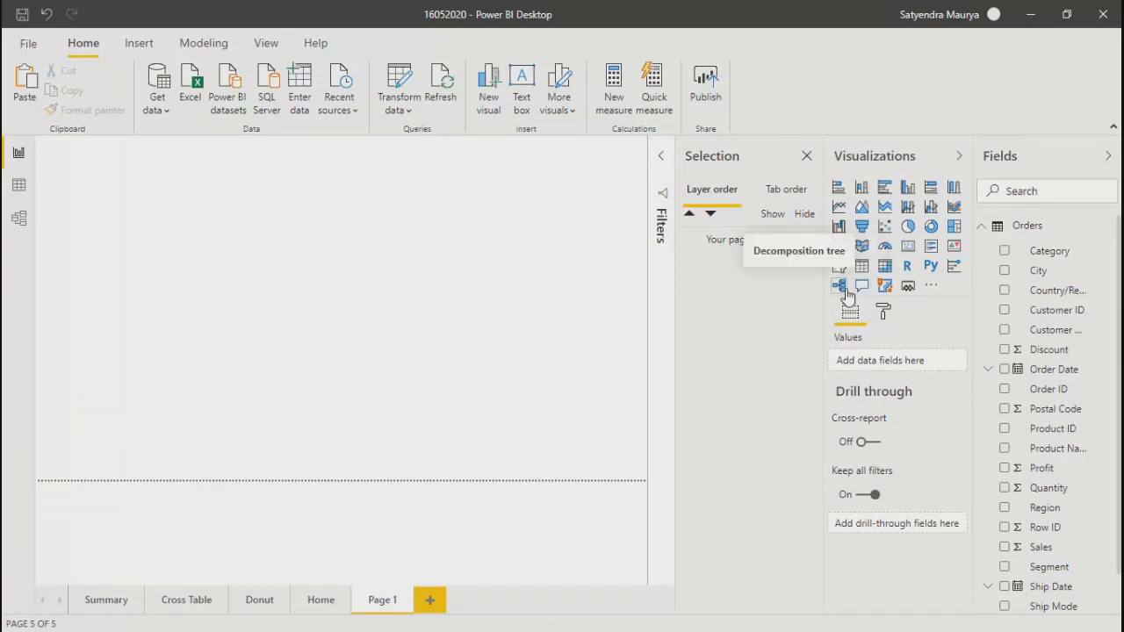
Import the Word Cloud custom visual from AppSource into the report
click(932, 288)
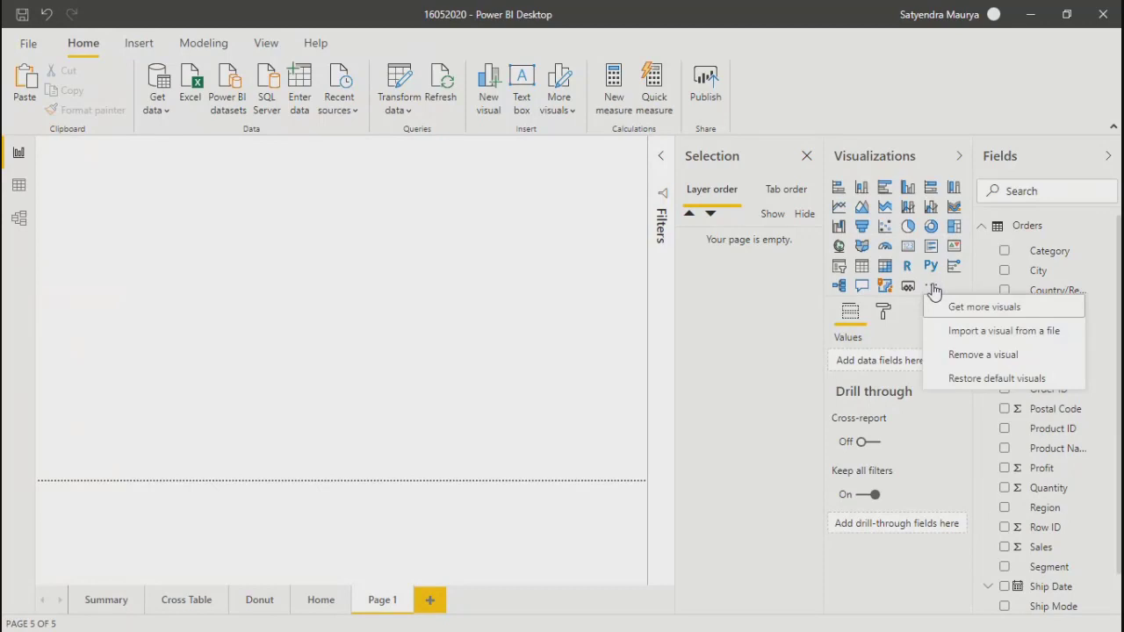
click(976, 310)
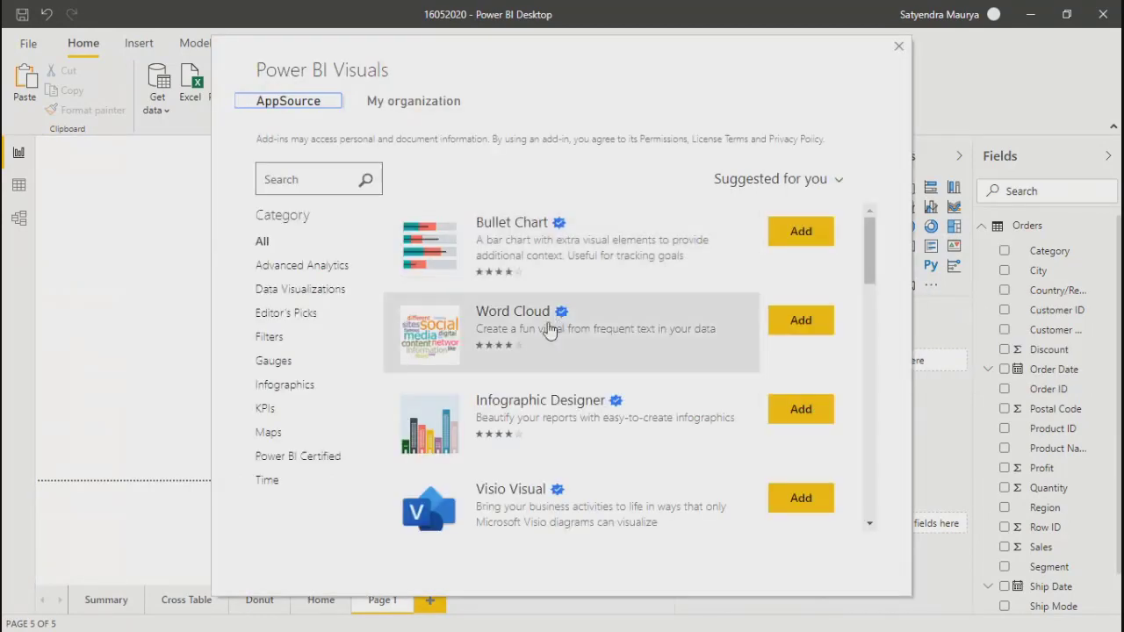
click(659, 343)
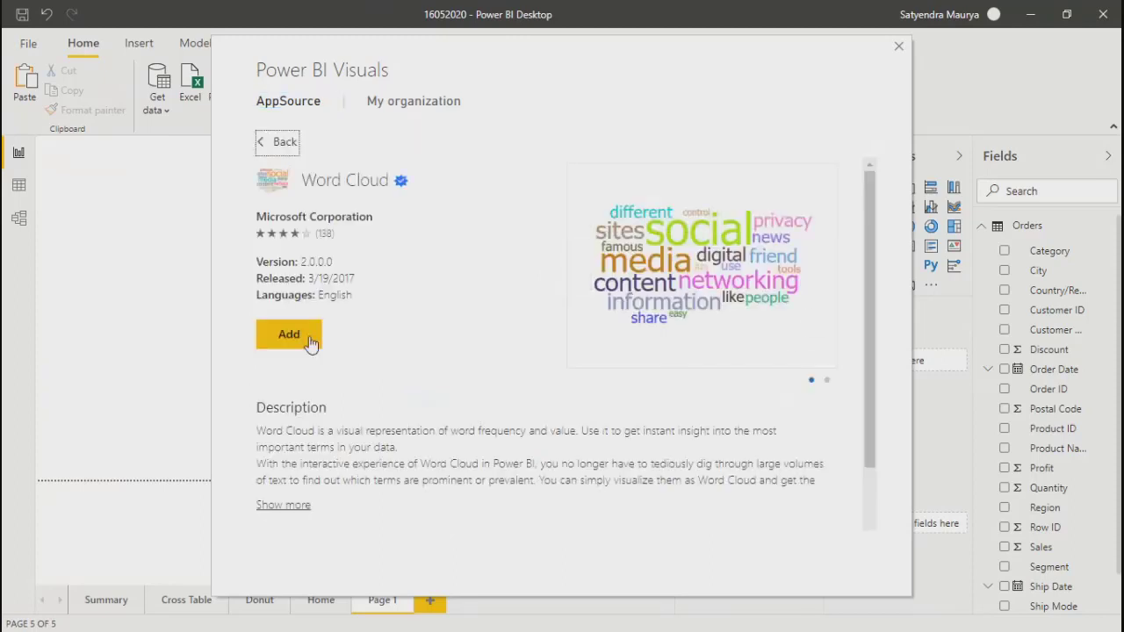
click(279, 341)
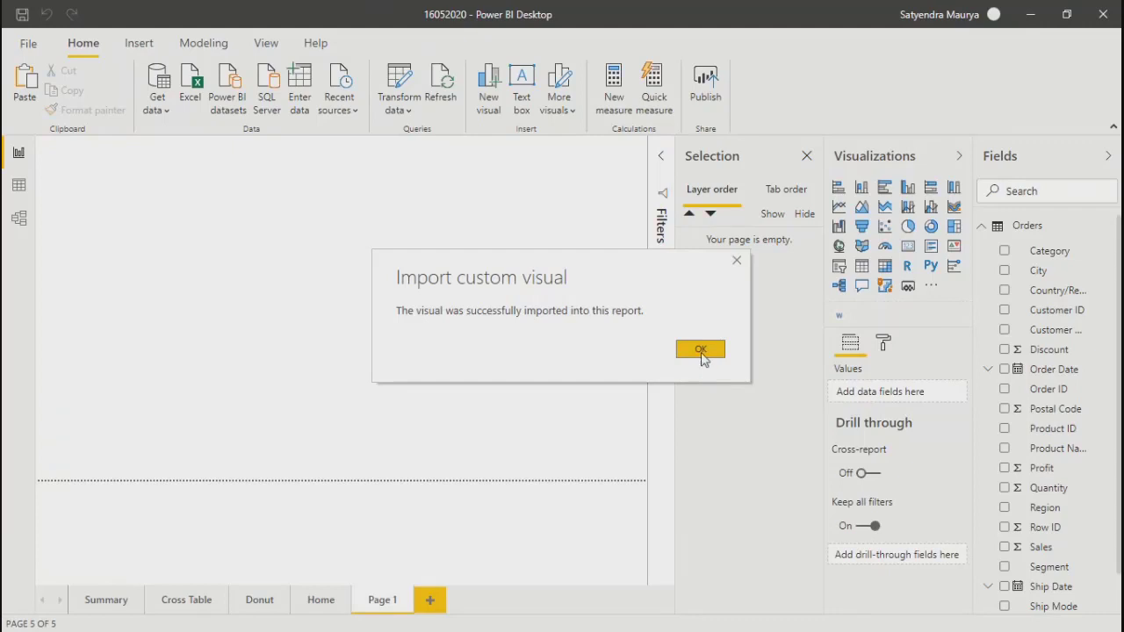
click(701, 351)
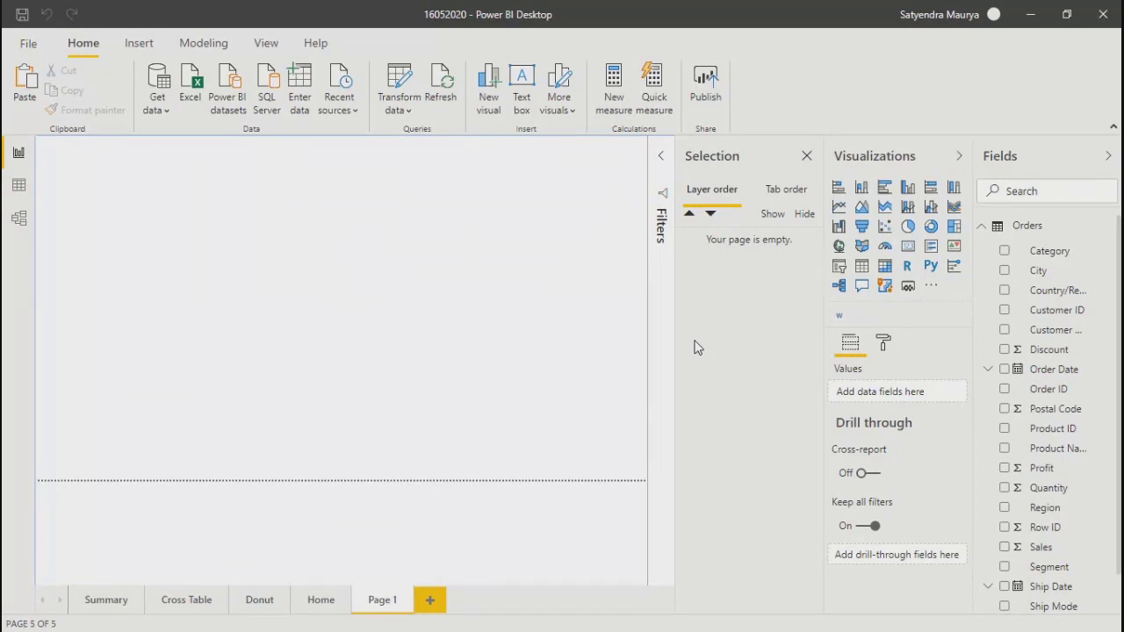
scroll(1057, 487, down, 1)
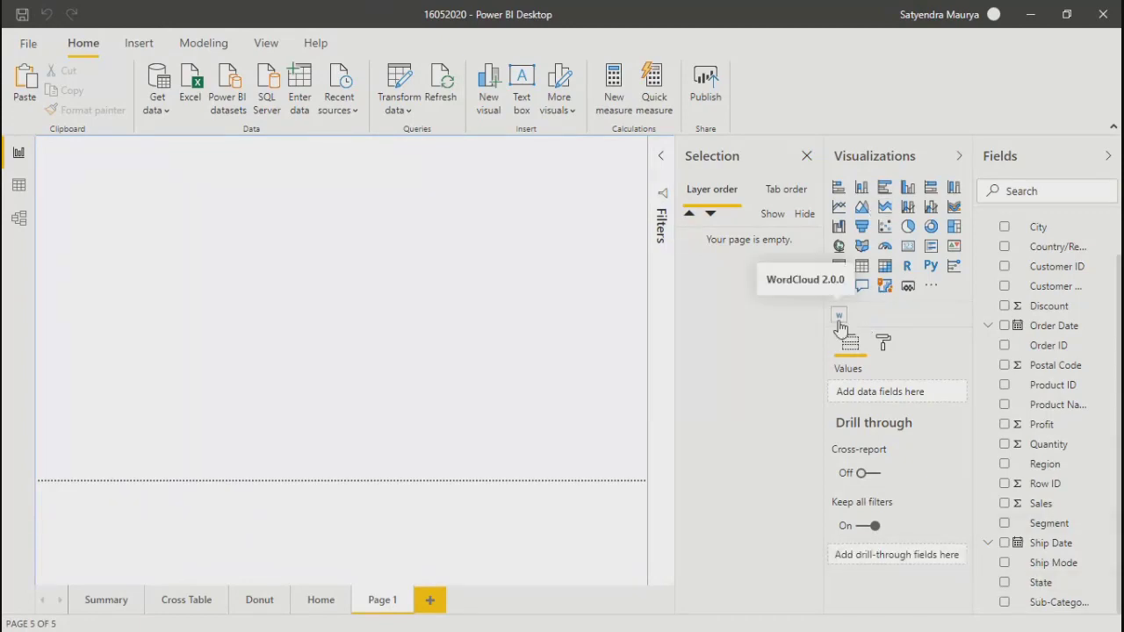
Starting from the Home page, follow the P1, P2 and P3 button links between the report pages, ending on Donut
click(325, 606)
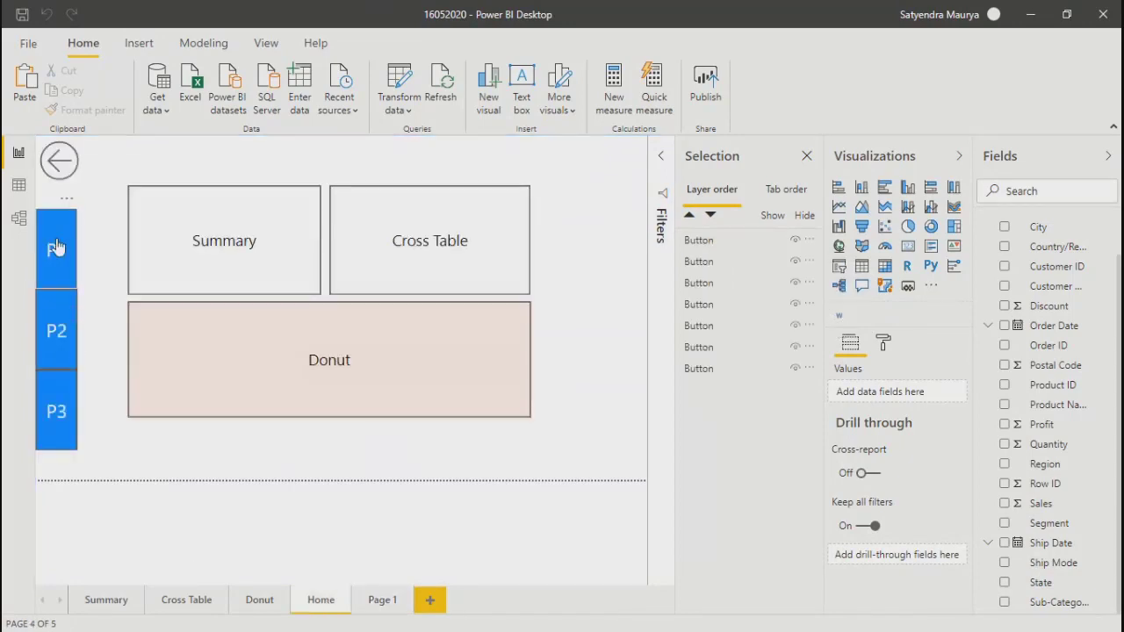
click(56, 247)
ctrl+click(55, 417)
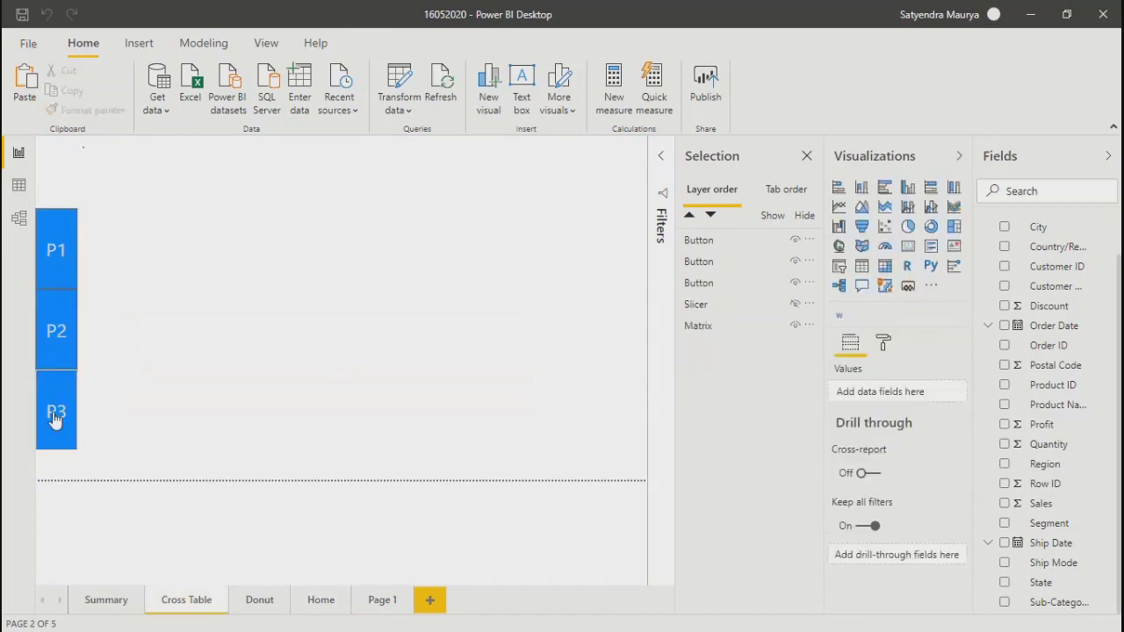
ctrl+click(55, 417)
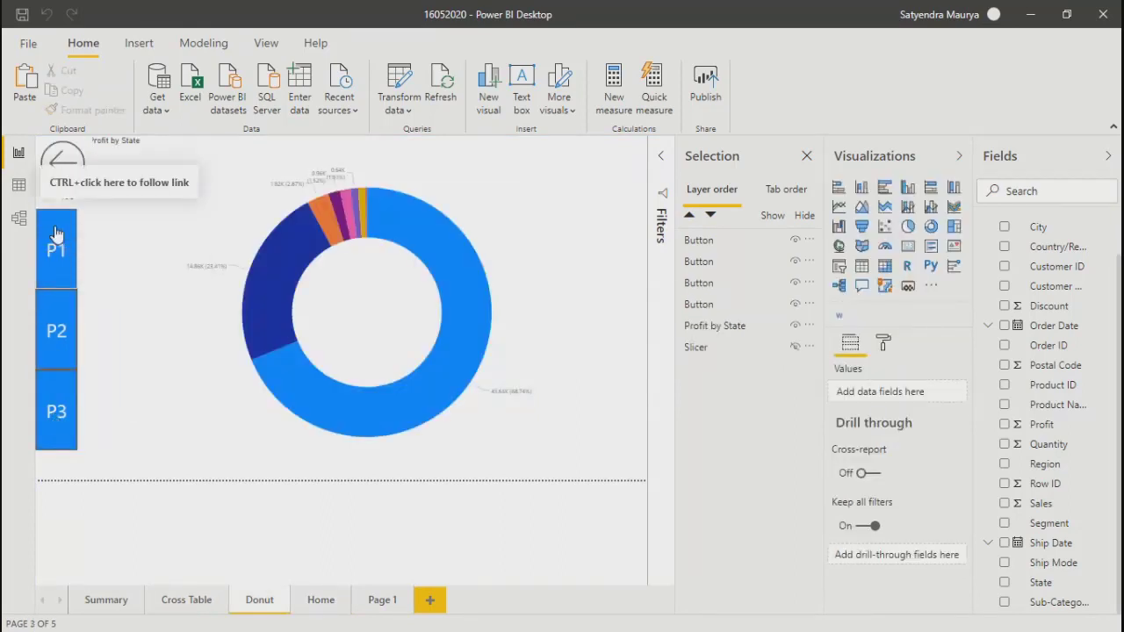
ctrl+click(55, 330)
ctrl+click(56, 414)
ctrl+click(60, 424)
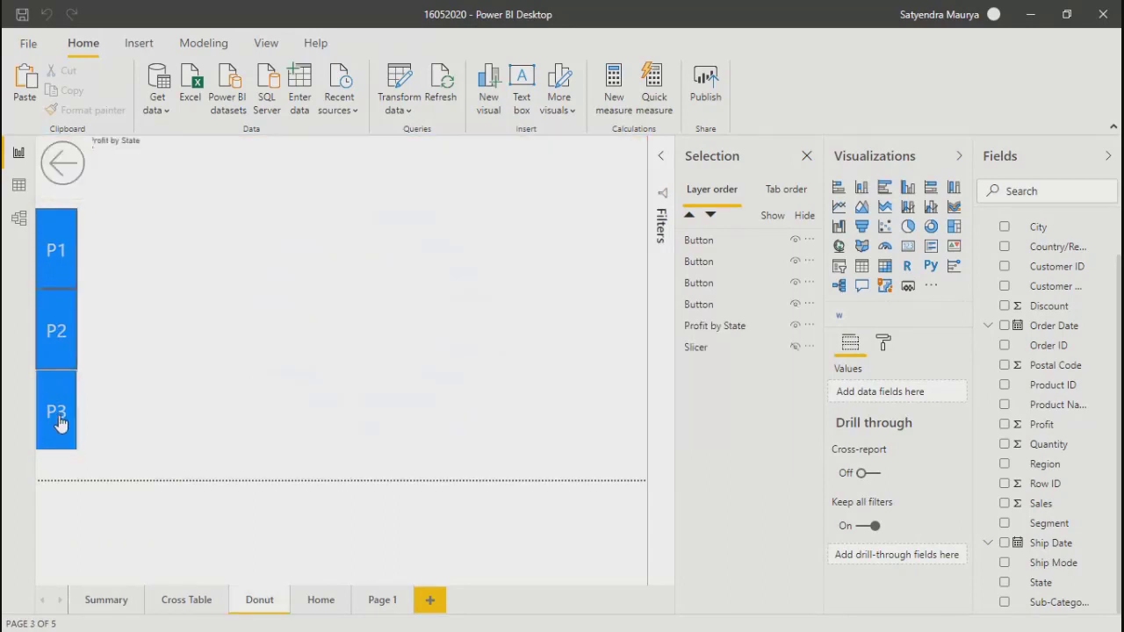
Paste the copied P1, P2 and P3 buttons onto the blank Page 1
click(380, 604)
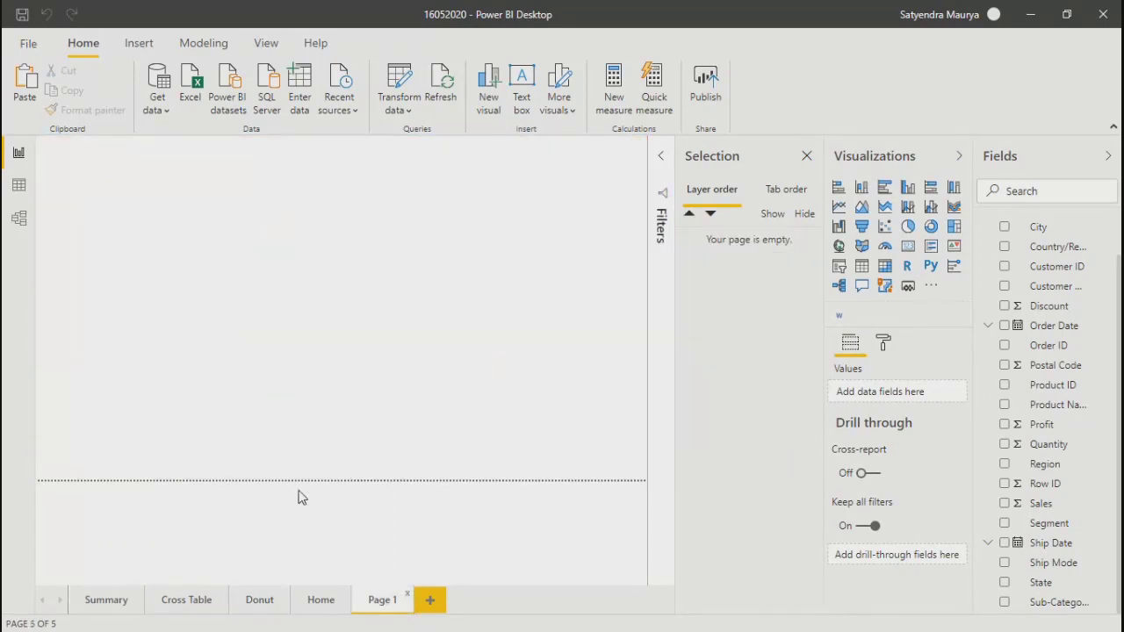
key(ctrl+v)
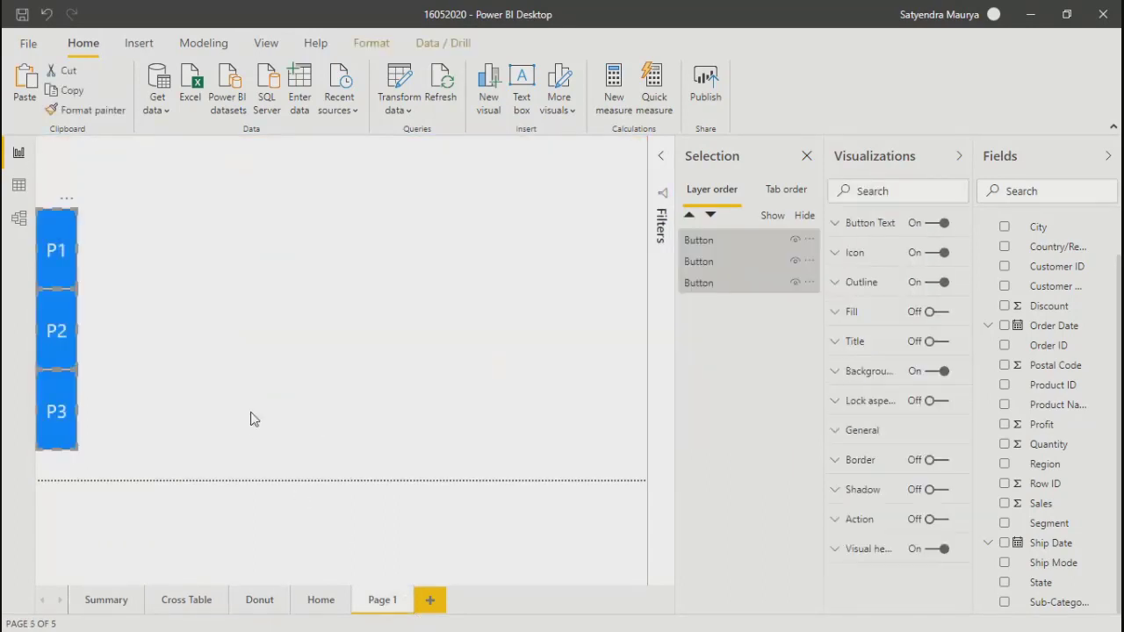
Move the P1, P2 and P3 buttons up on Page 1 so they stack without gaps from the page's upper edge
click(250, 420)
click(56, 235)
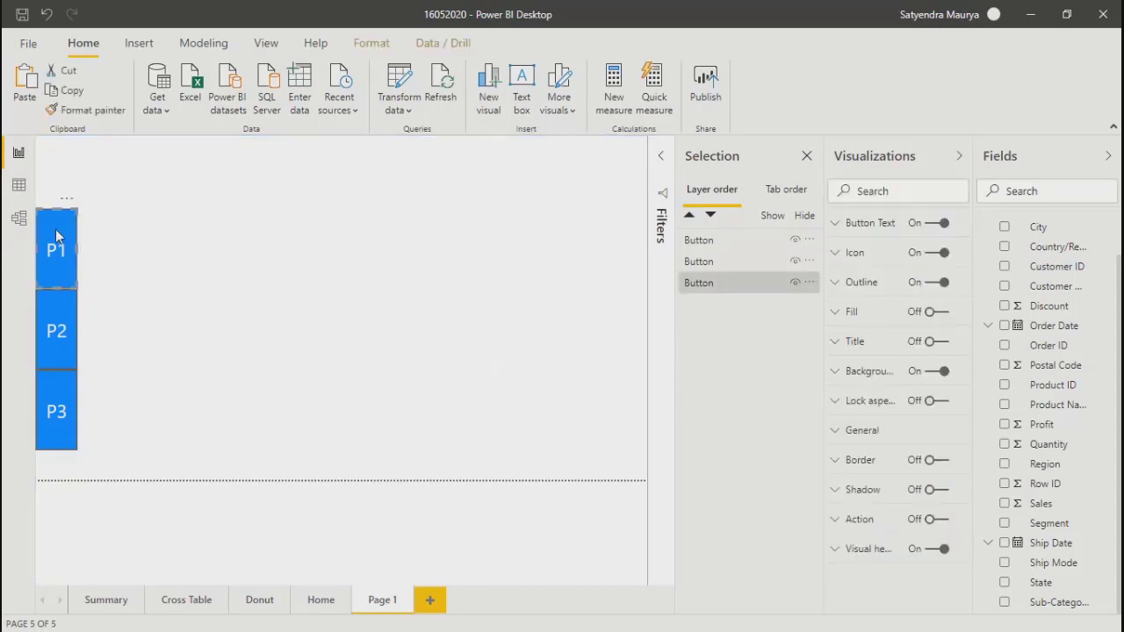
drag(56, 235, 55, 163)
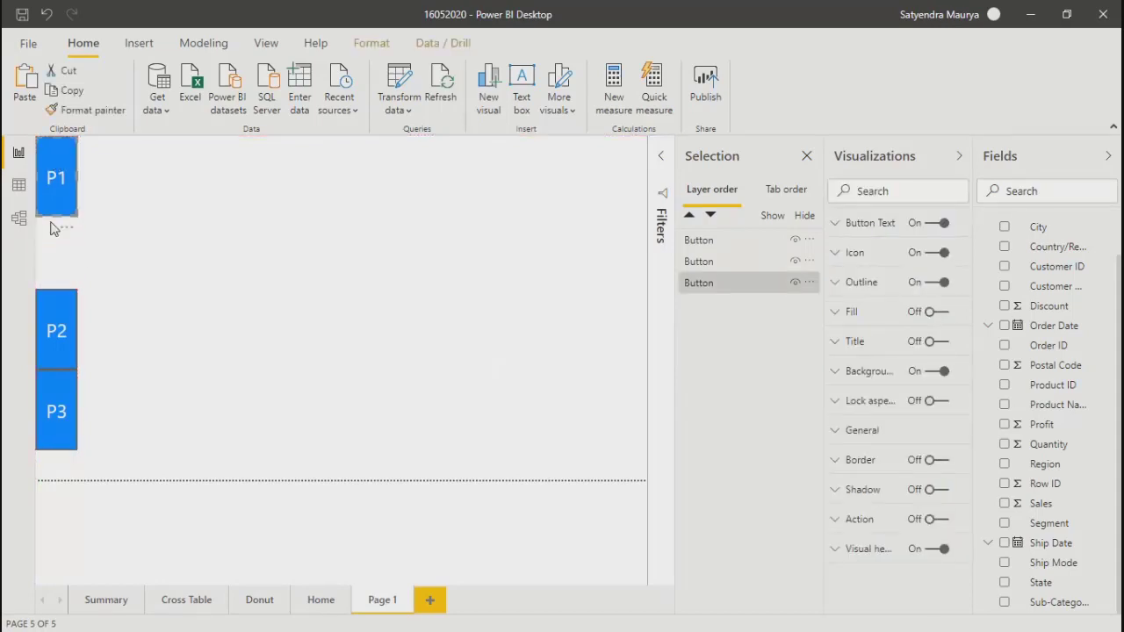
drag(60, 317, 56, 246)
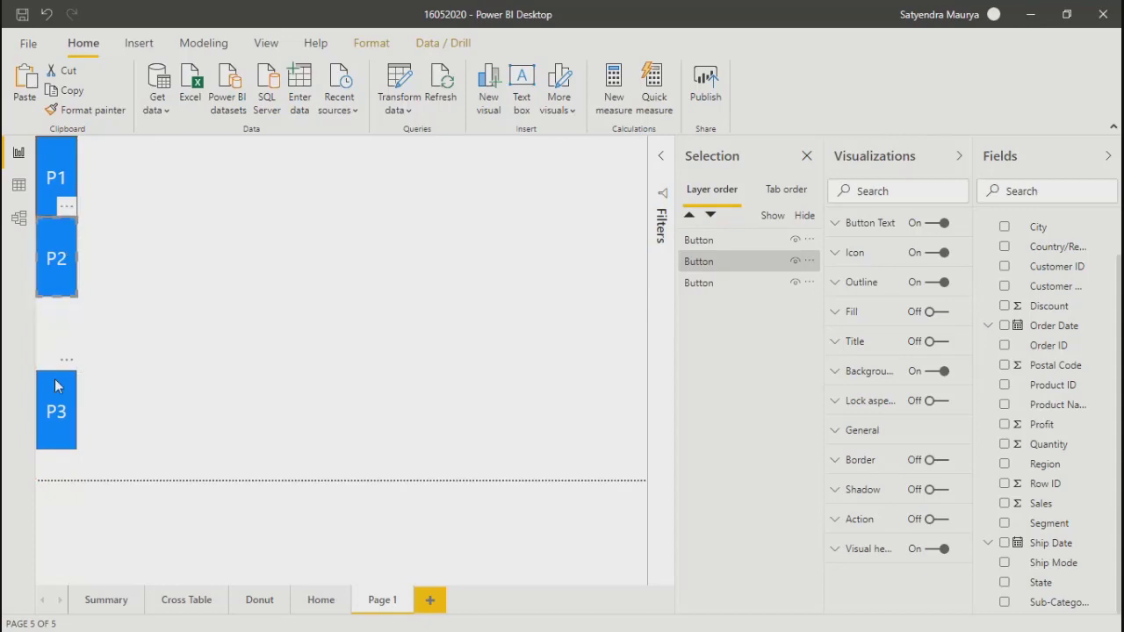
drag(51, 375, 50, 316)
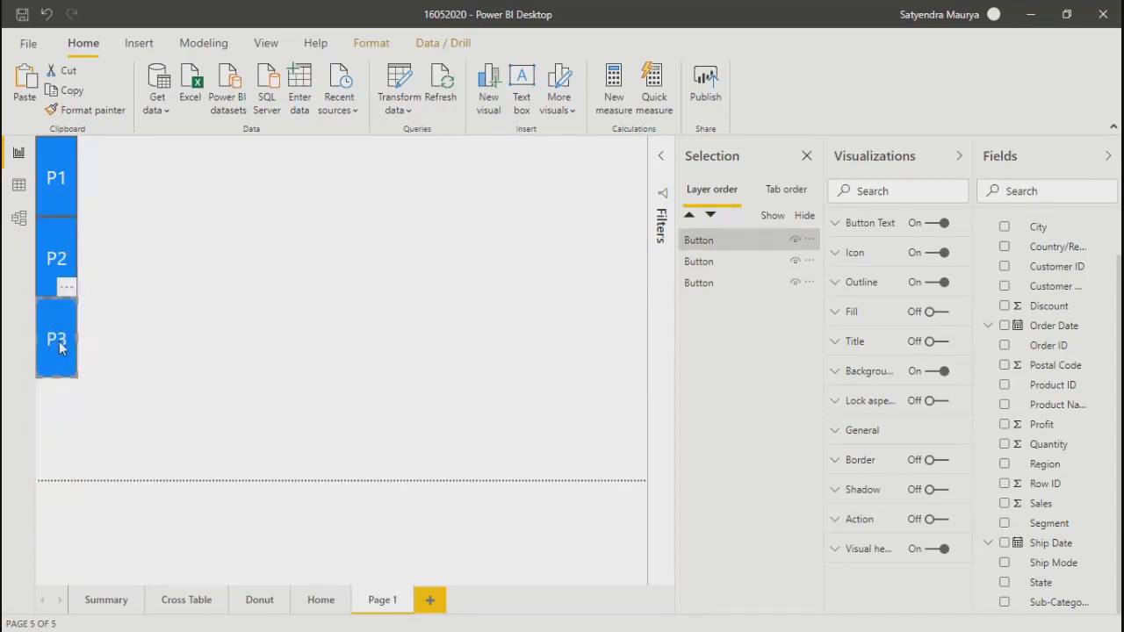
Duplicate the P3 button, place the copy directly beneath it and set the copy's button text to P4
key(ctrl+c)
key(ctrl+v)
drag(56, 344, 40, 447)
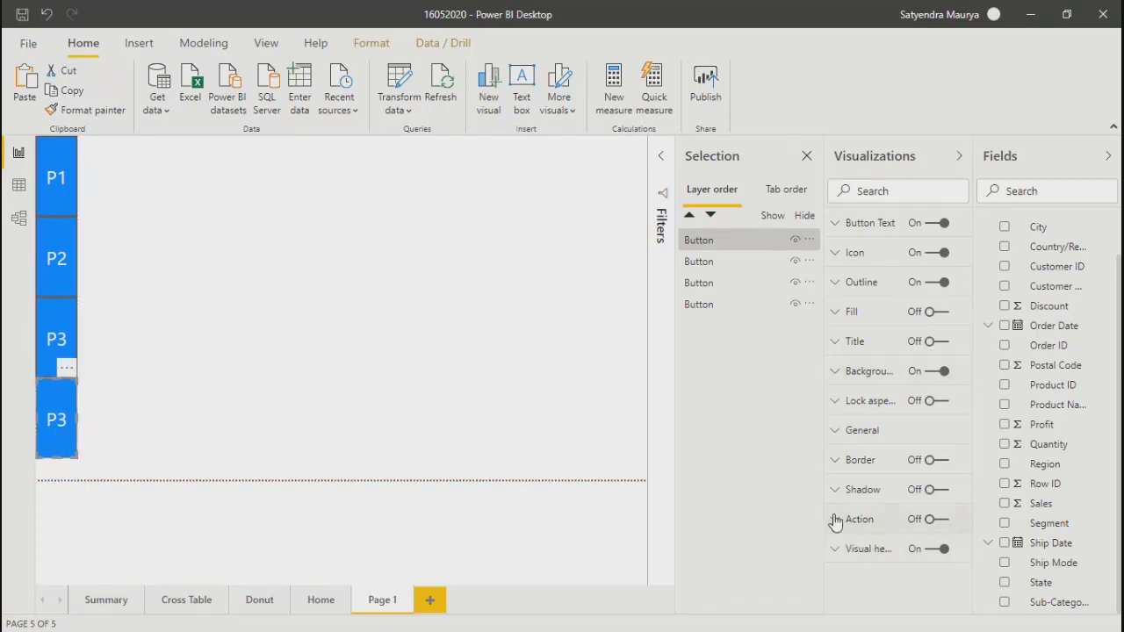
click(837, 225)
click(862, 302)
key(BackSpace)
key(BackSpace)
text(P4)
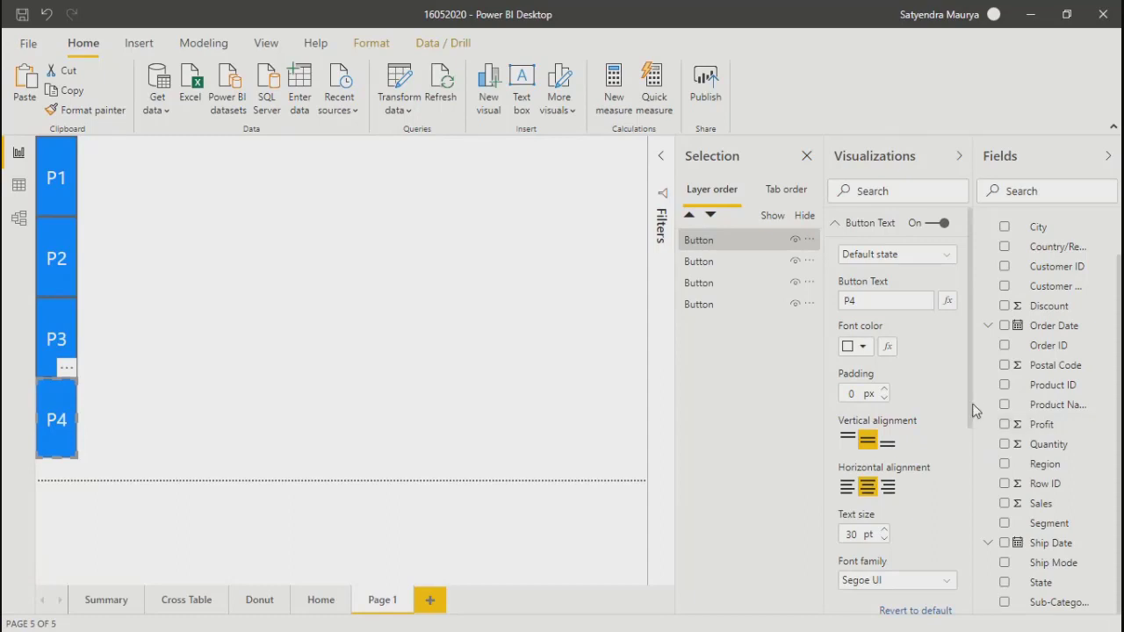
Turn on the action of the P4 button with the type Back
drag(969, 409, 962, 610)
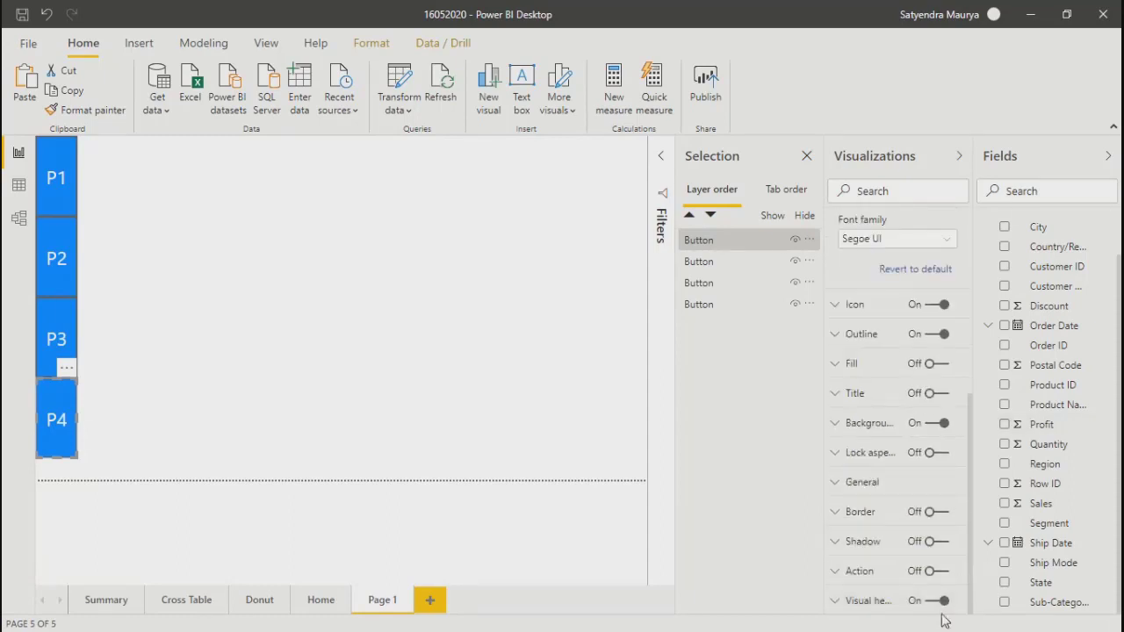
click(945, 571)
click(836, 573)
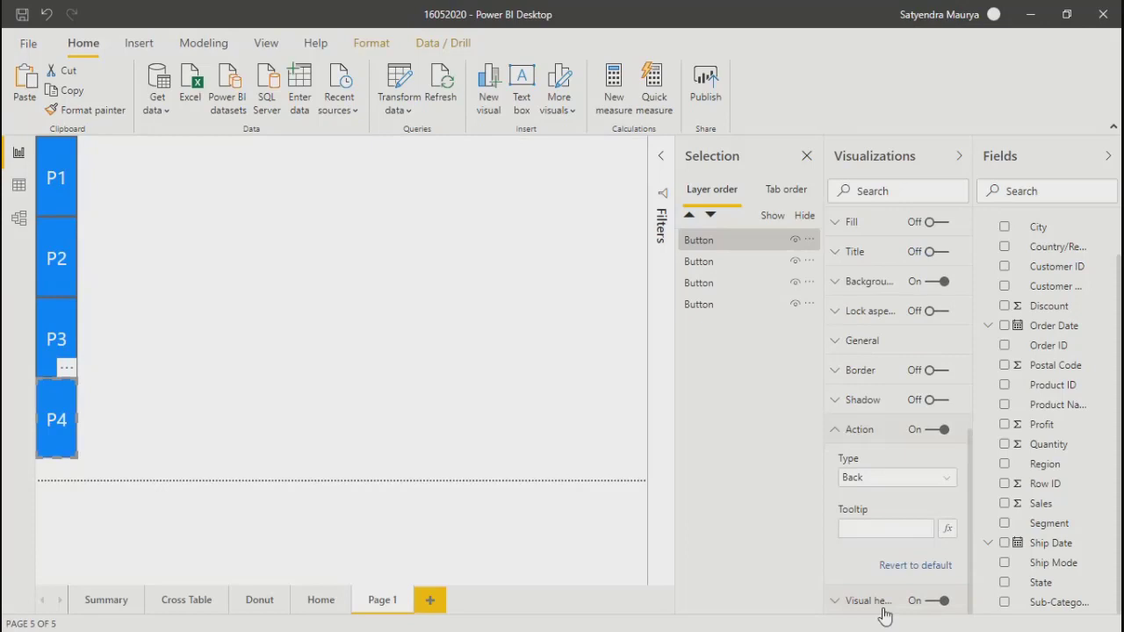
click(933, 483)
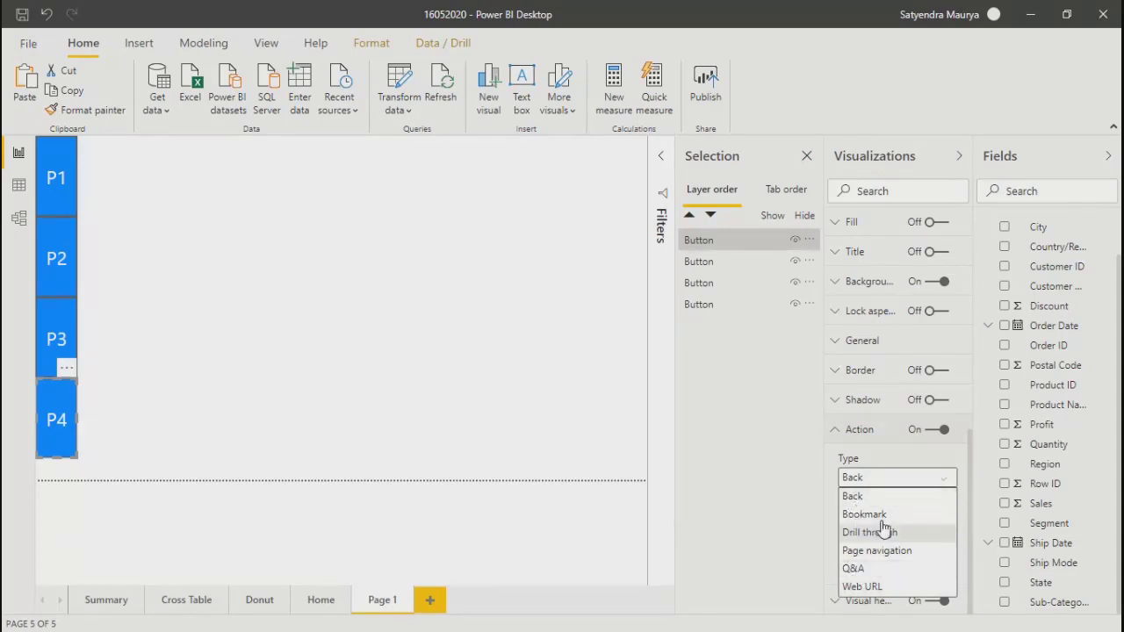
click(857, 499)
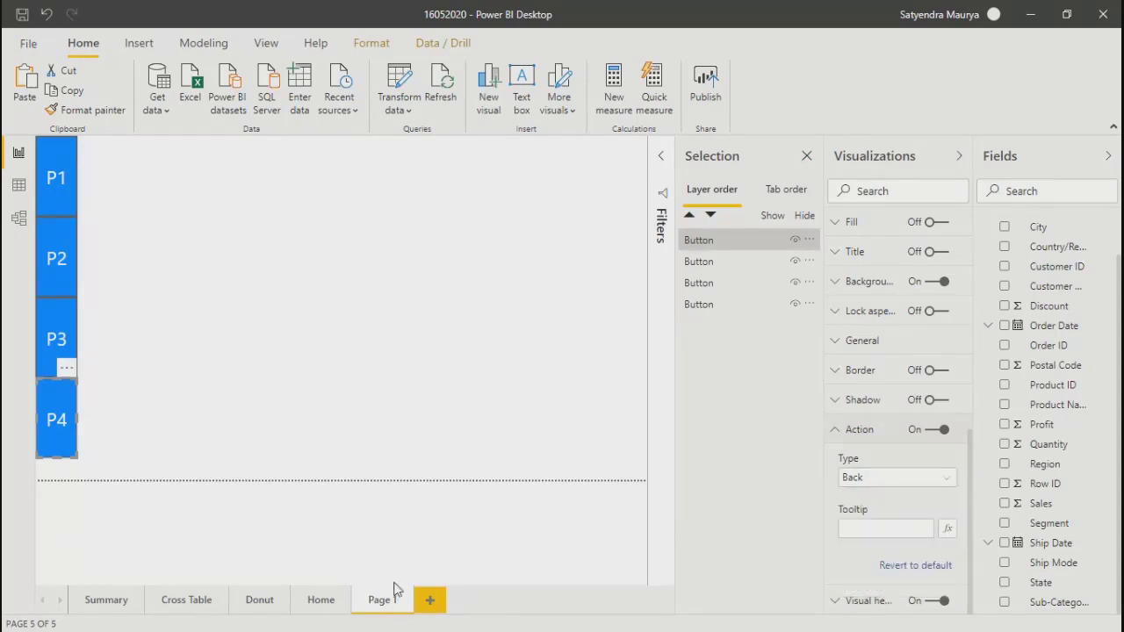
Rename Page 1 as Word Cloud
double_click(366, 605)
text(Word Cloud)
click(396, 548)
Copy the P4 button to the Home page, shift P1, P2 and P3 up beneath the back arrow and fit P4 directly below P3
click(59, 430)
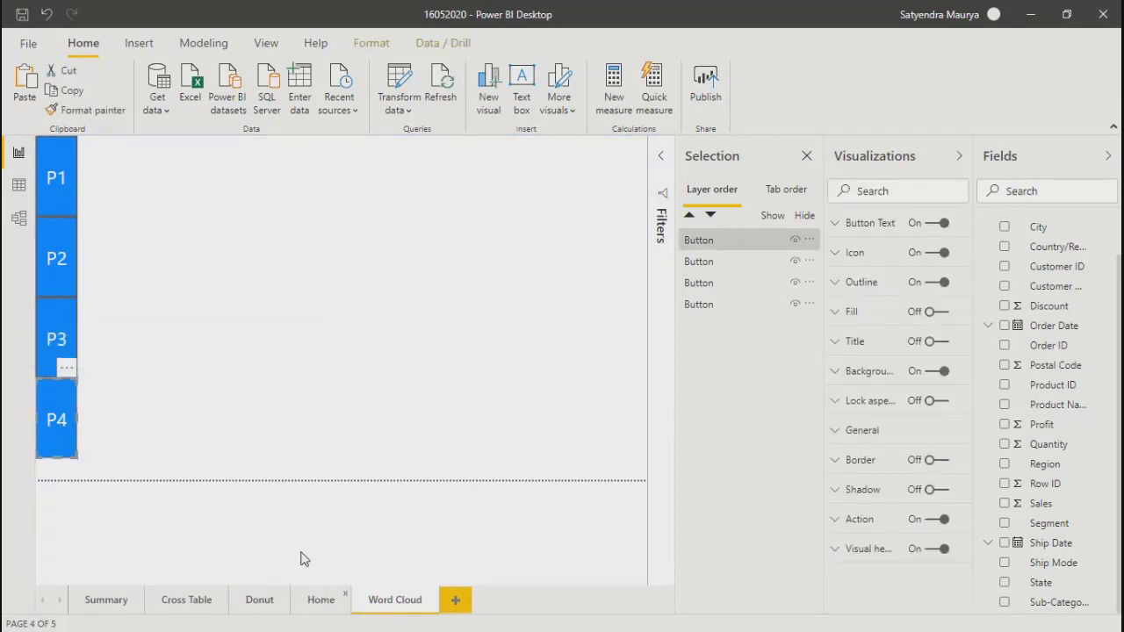
click(321, 600)
mouse_move(54, 264)
mouse_down()
mouse_move(57, 225)
mouse_move(48, 244)
mouse_up()
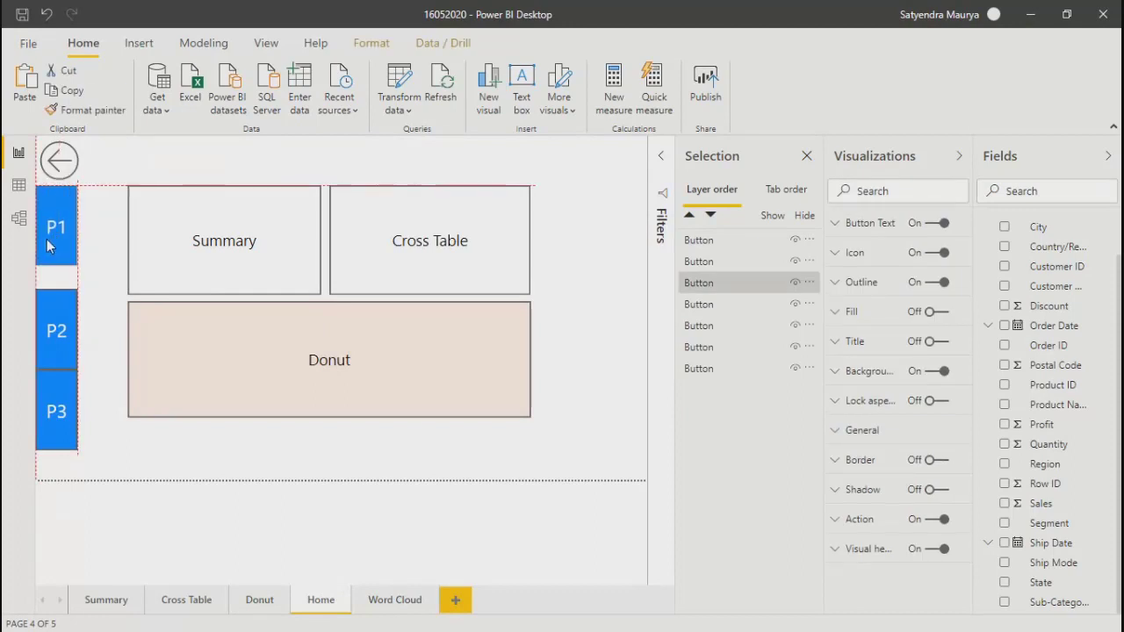
drag(51, 352, 55, 325)
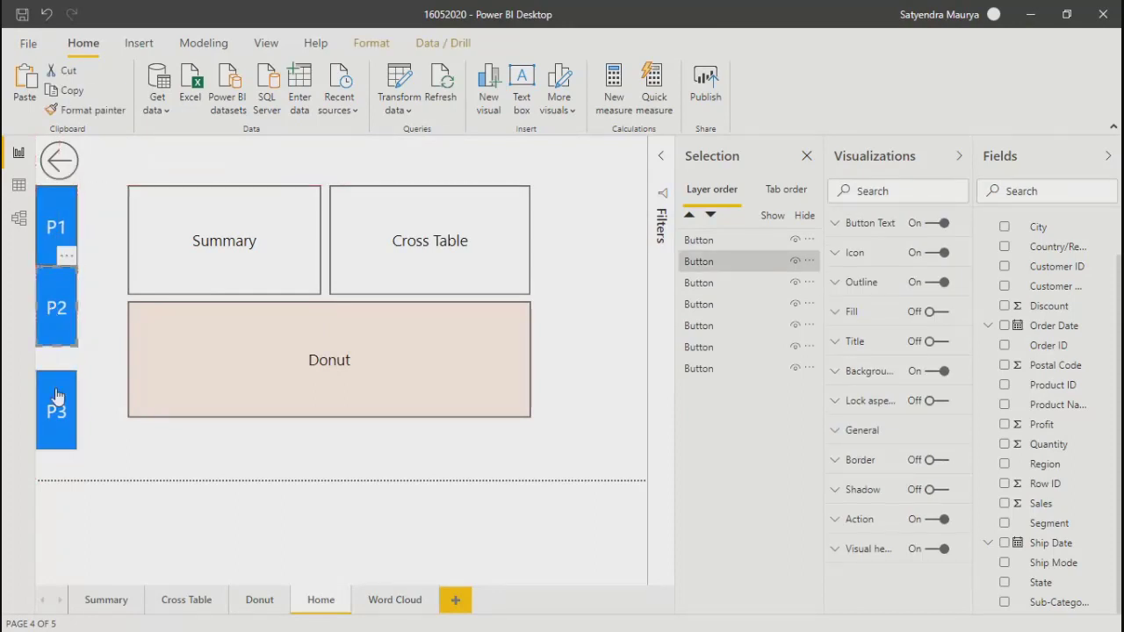
drag(54, 392, 53, 369)
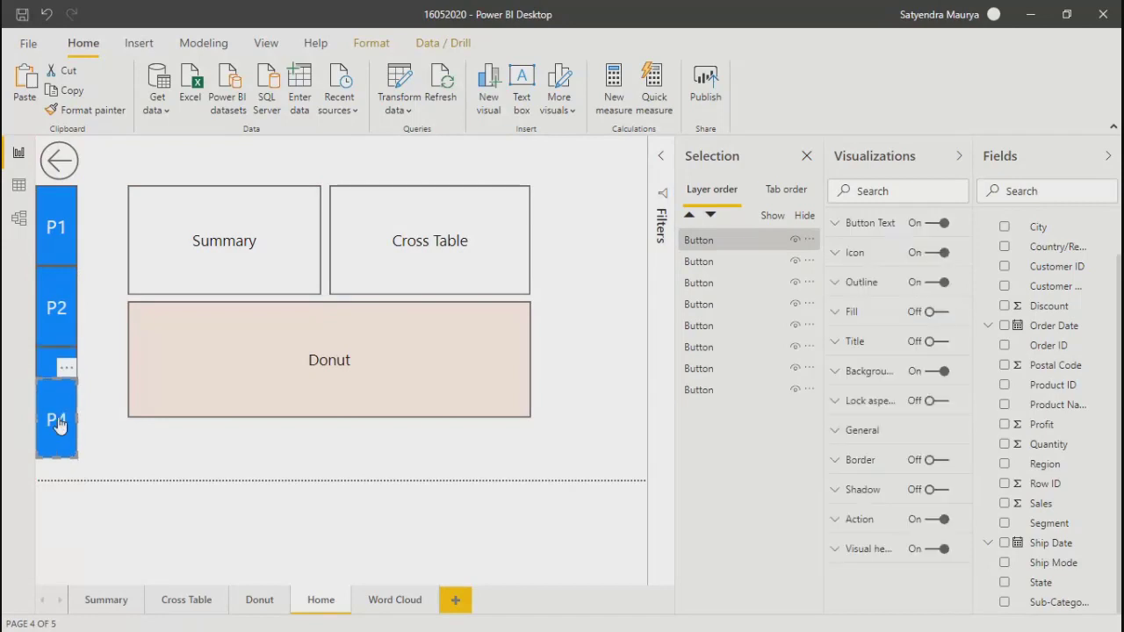
drag(54, 418, 59, 479)
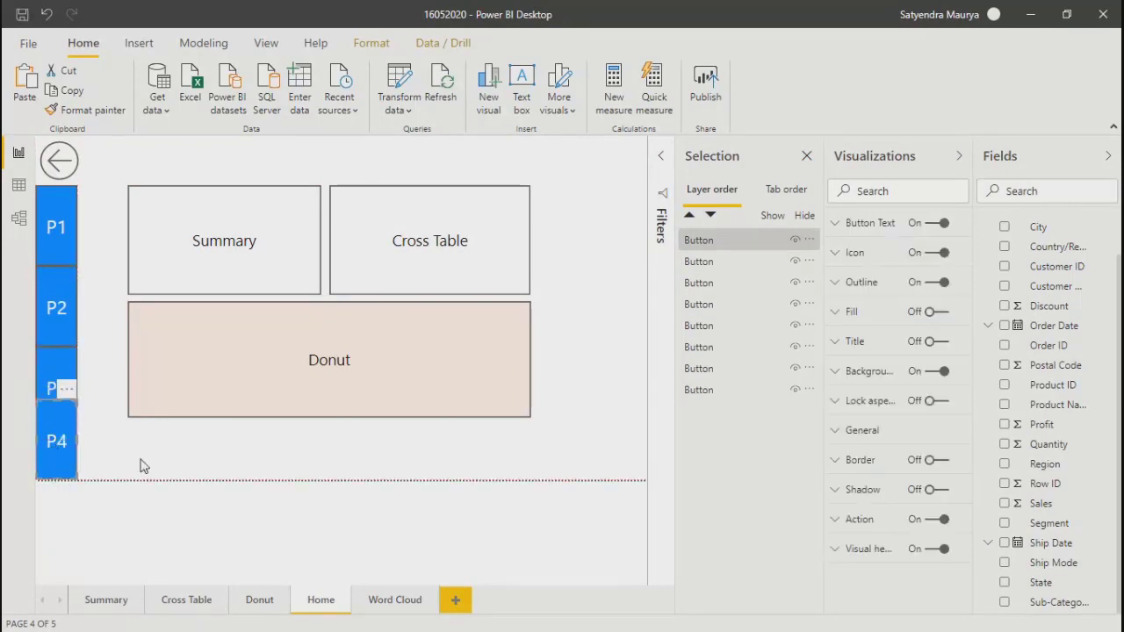
drag(60, 401, 57, 428)
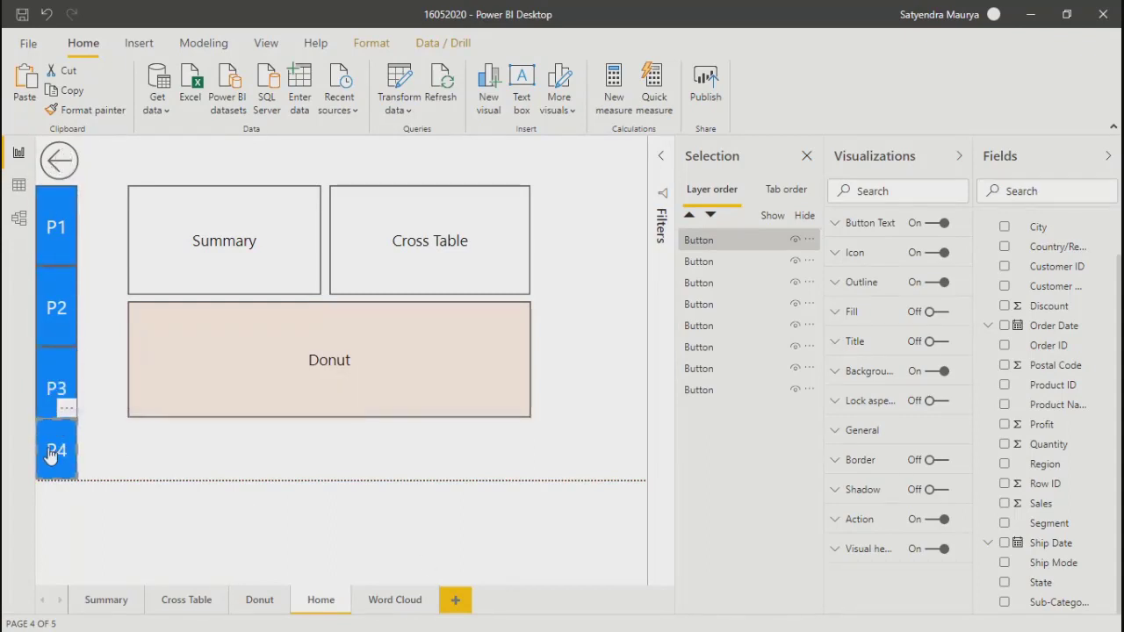
Set the action of the Home page's P4 button to Page navigation with Word Cloud as the destination
click(836, 522)
scroll(887, 474, down, 3)
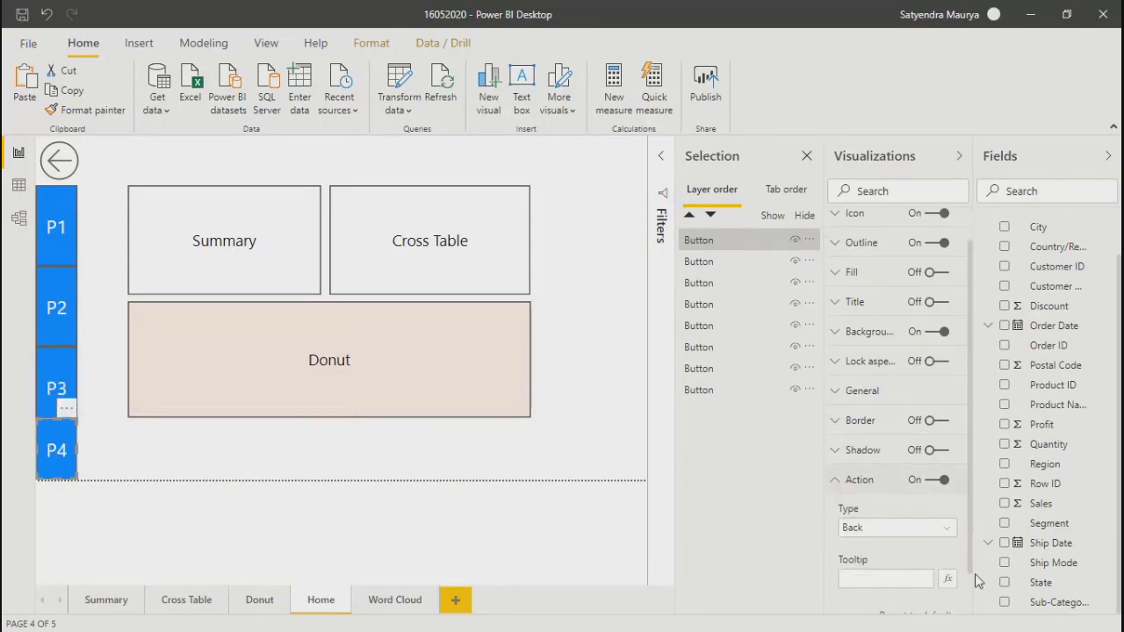
click(867, 483)
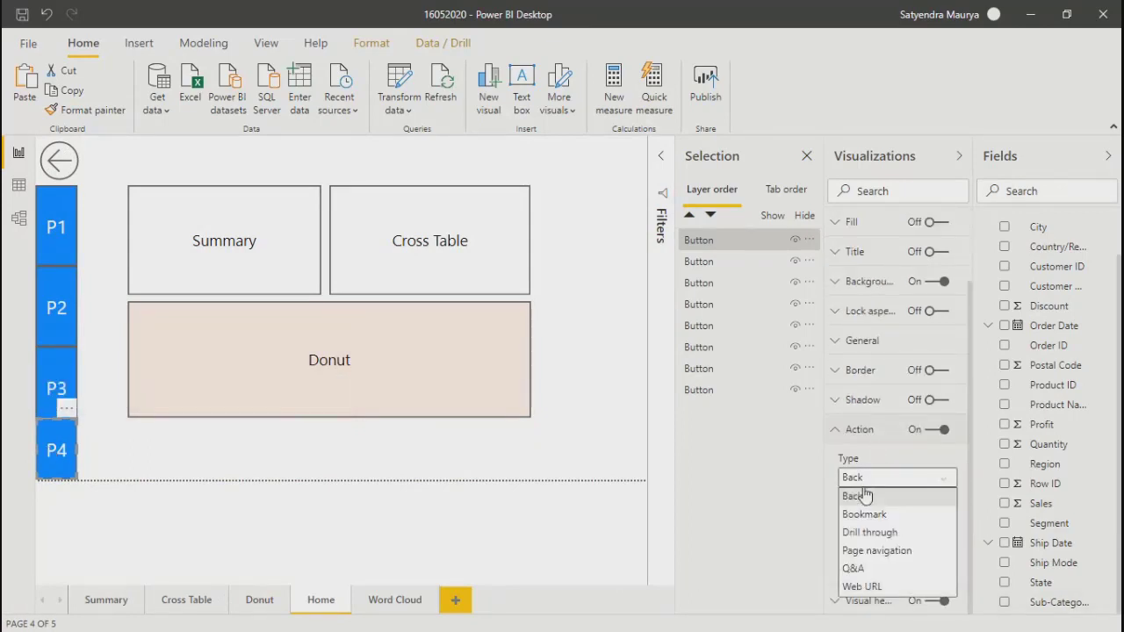
click(881, 550)
click(876, 527)
click(869, 507)
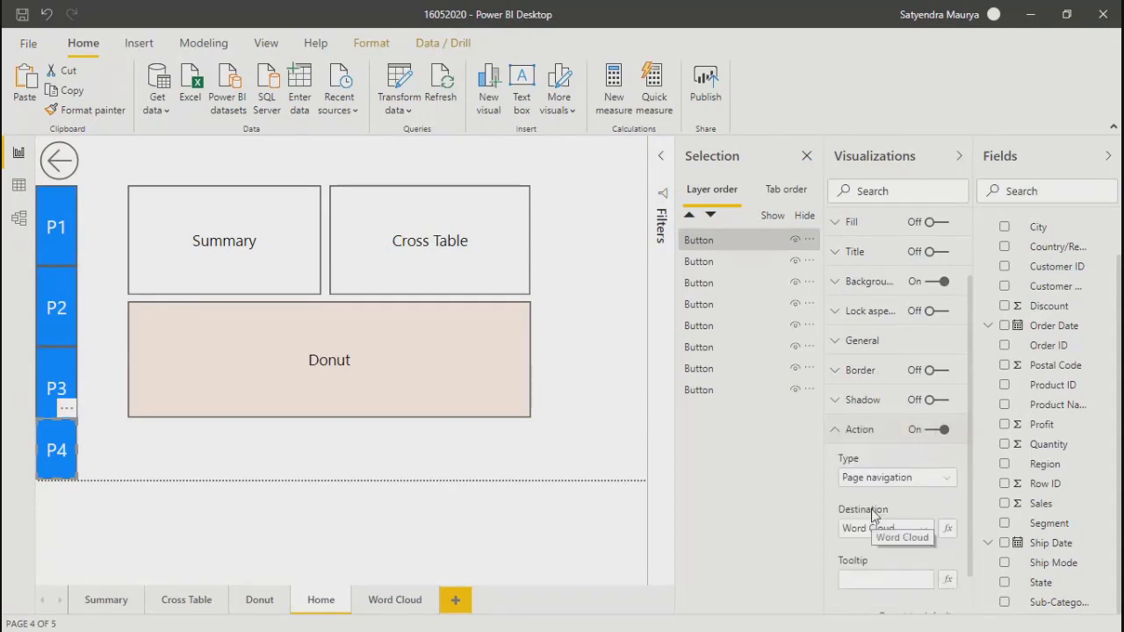
click(575, 535)
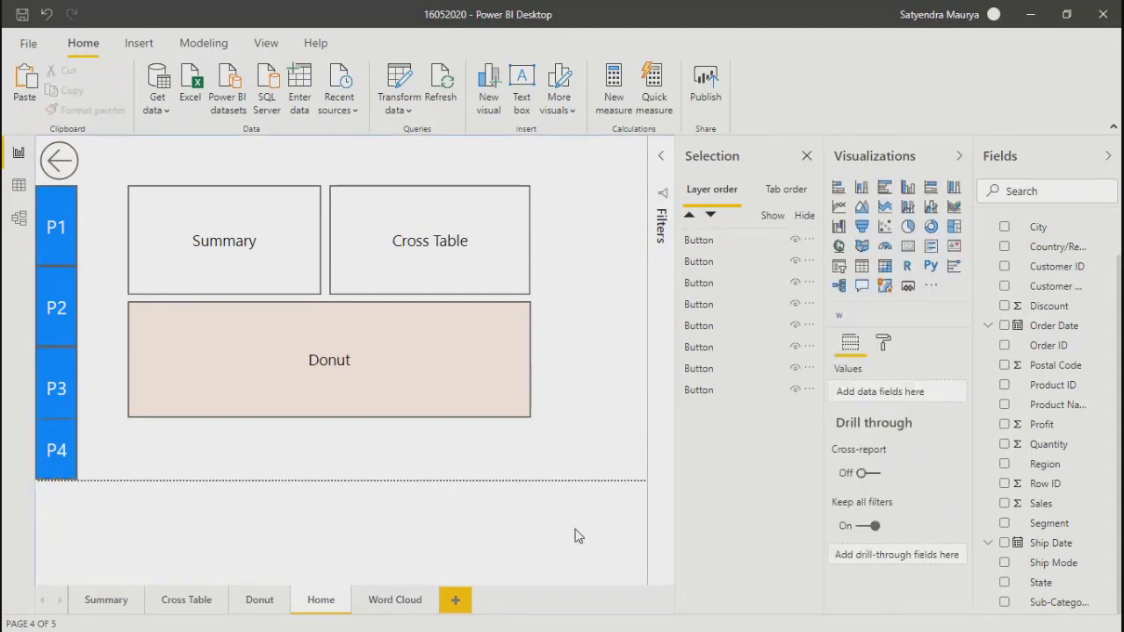
click(68, 458)
key(ctrl+c)
key(ctrl+v)
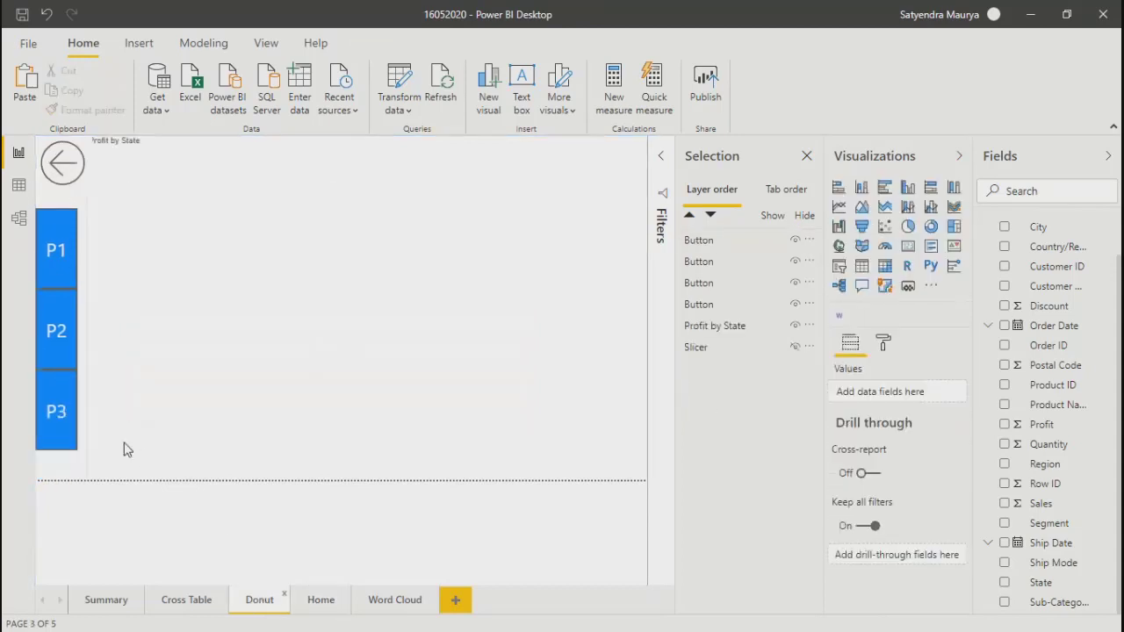
click(321, 600)
click(50, 420)
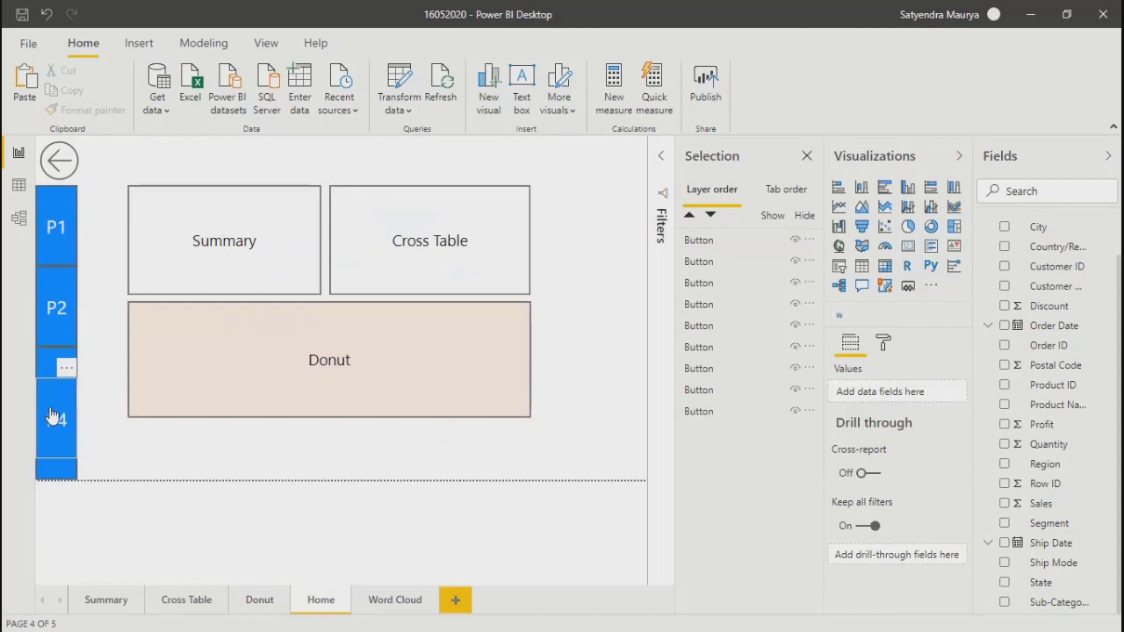
key(Delete)
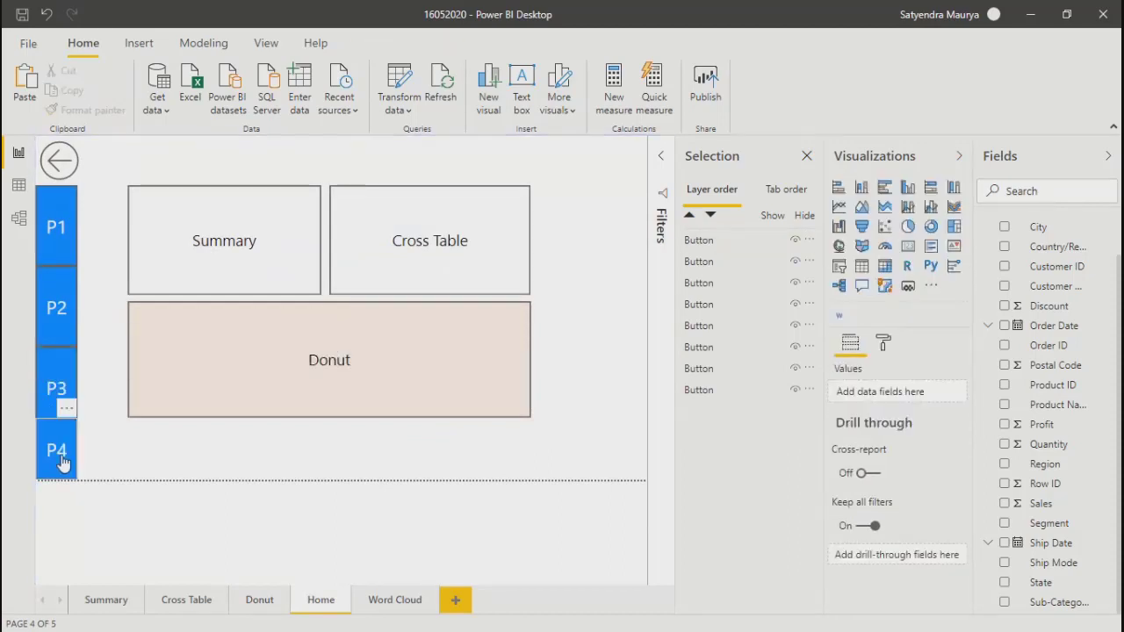
Copy the Home page's P4 button to the Donut page, shift P1, P2 and P3 up and stretch P4 to meet P3
click(55, 452)
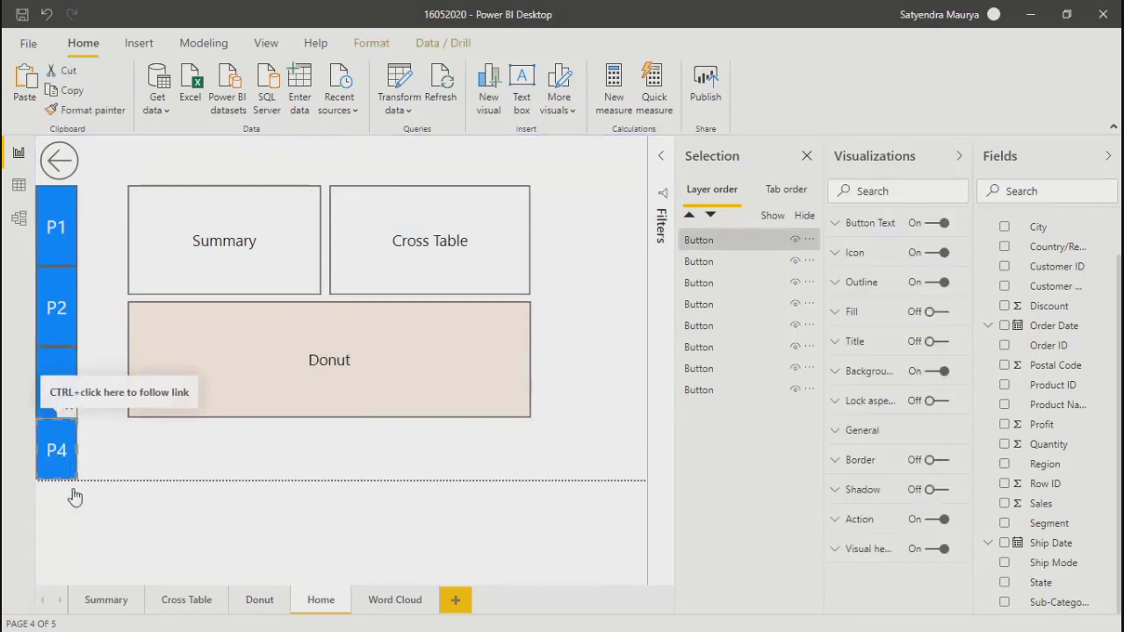
click(256, 601)
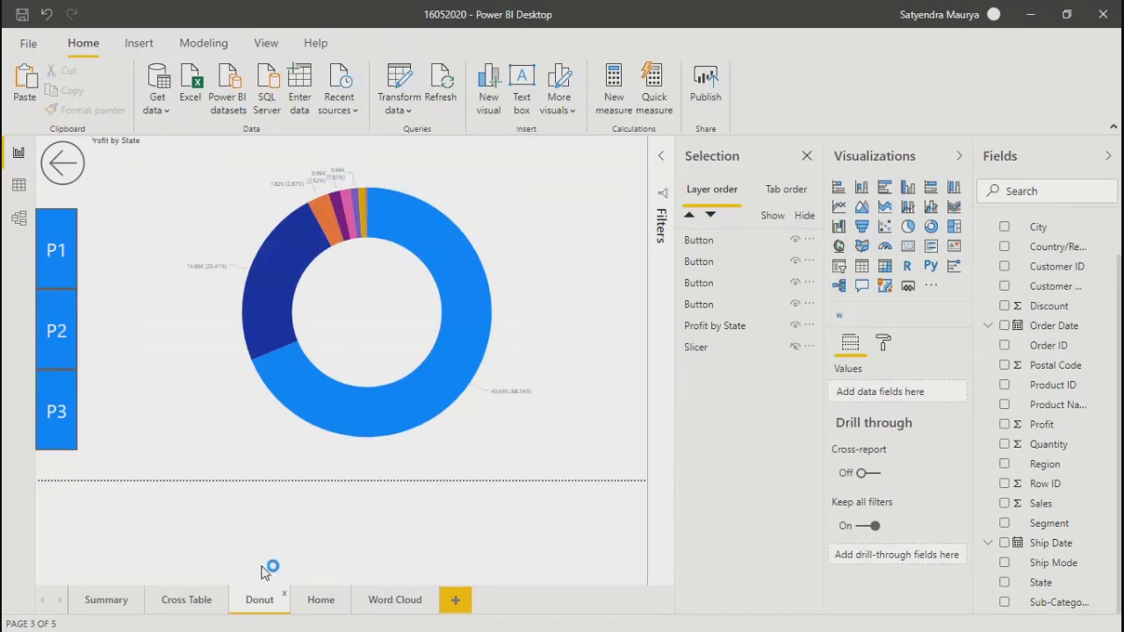
key(ctrl+v)
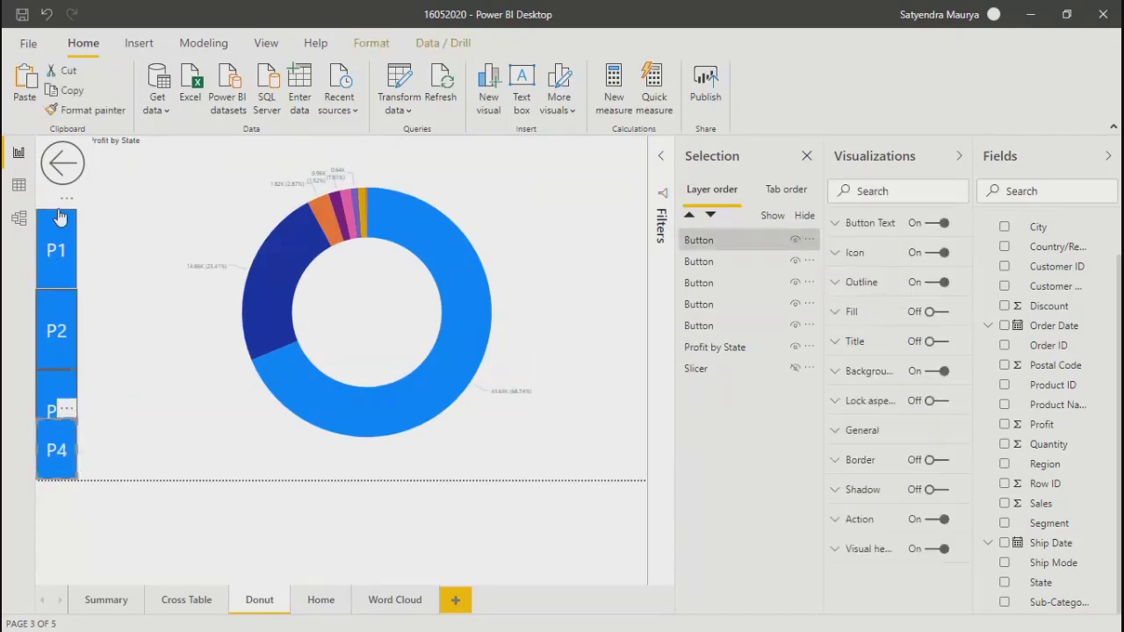
drag(58, 252, 59, 215)
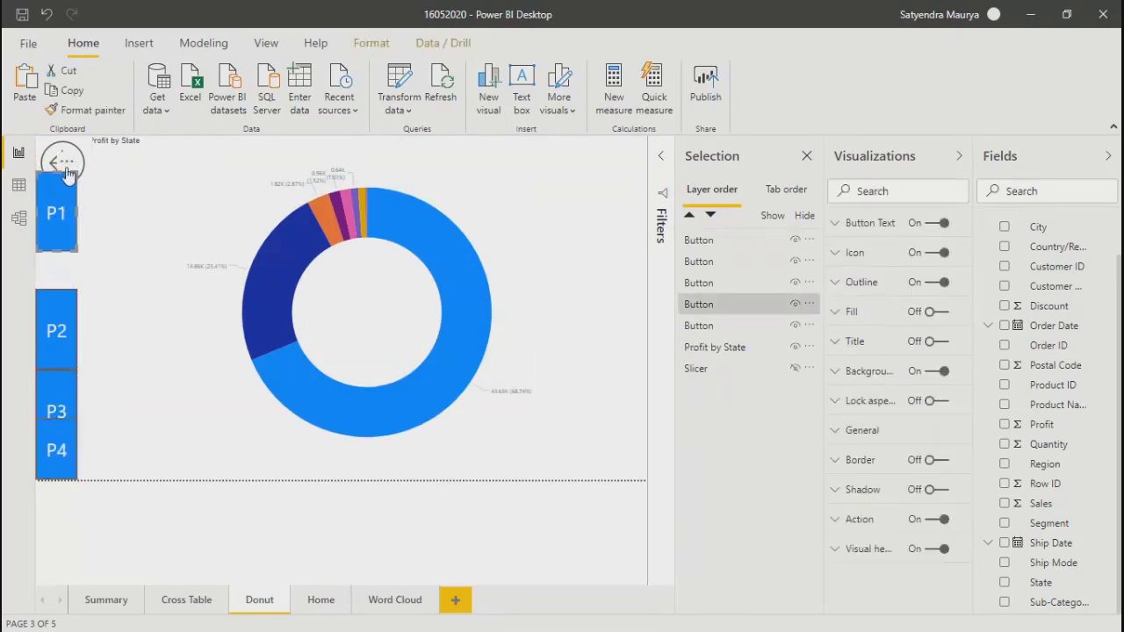
drag(63, 319, 63, 268)
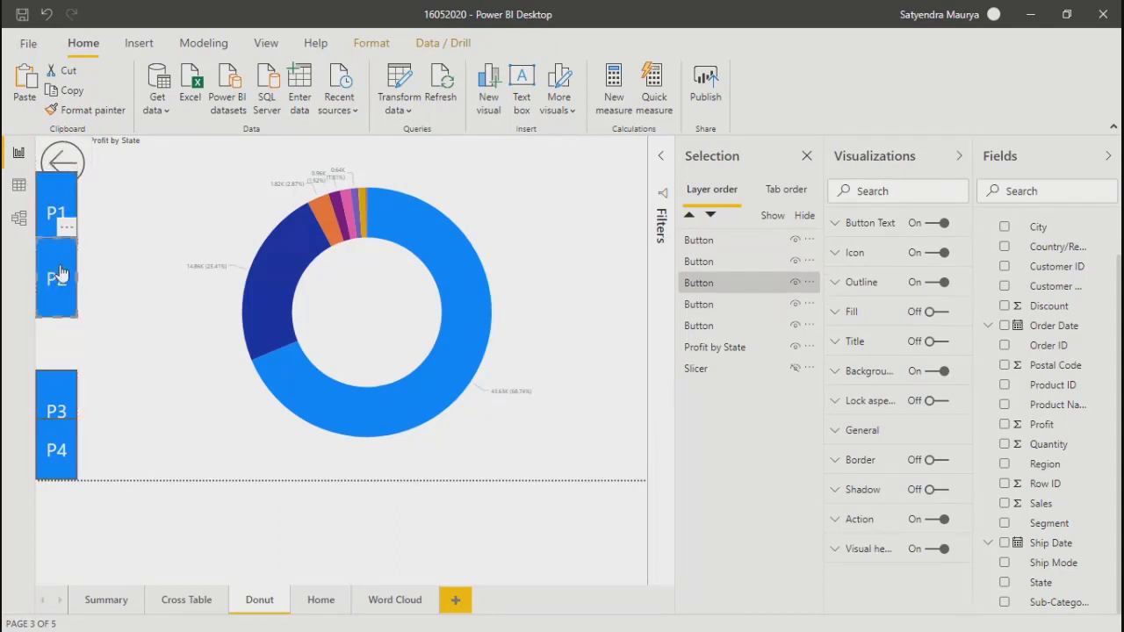
drag(54, 413, 30, 355)
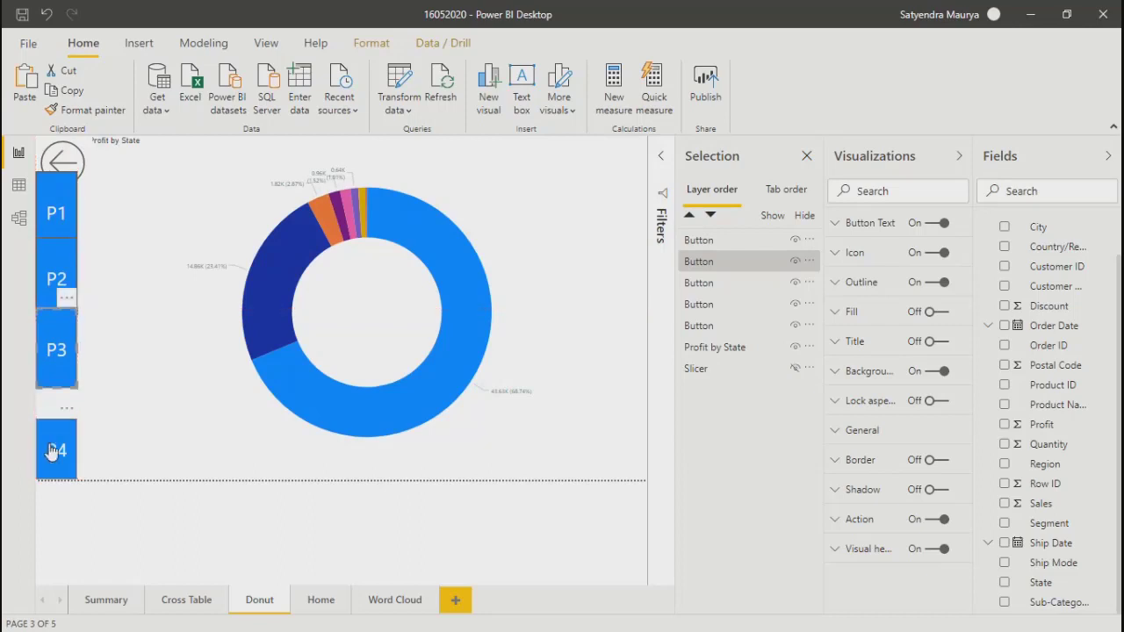
drag(53, 450, 55, 479)
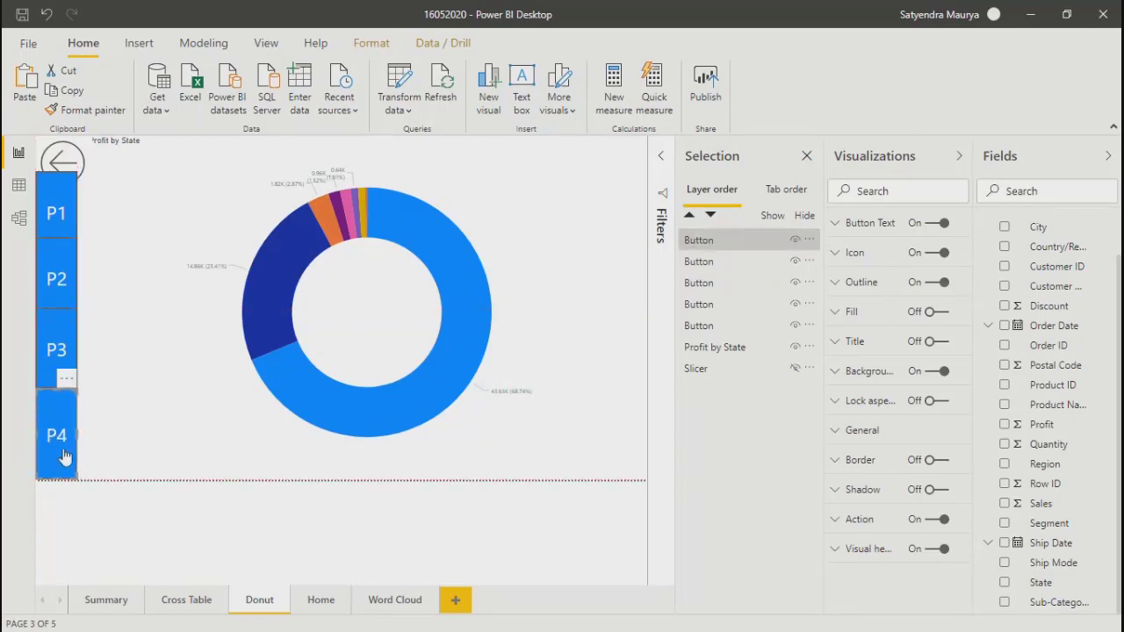
Check the action type and destination of the P4 button on the Donut page
click(835, 519)
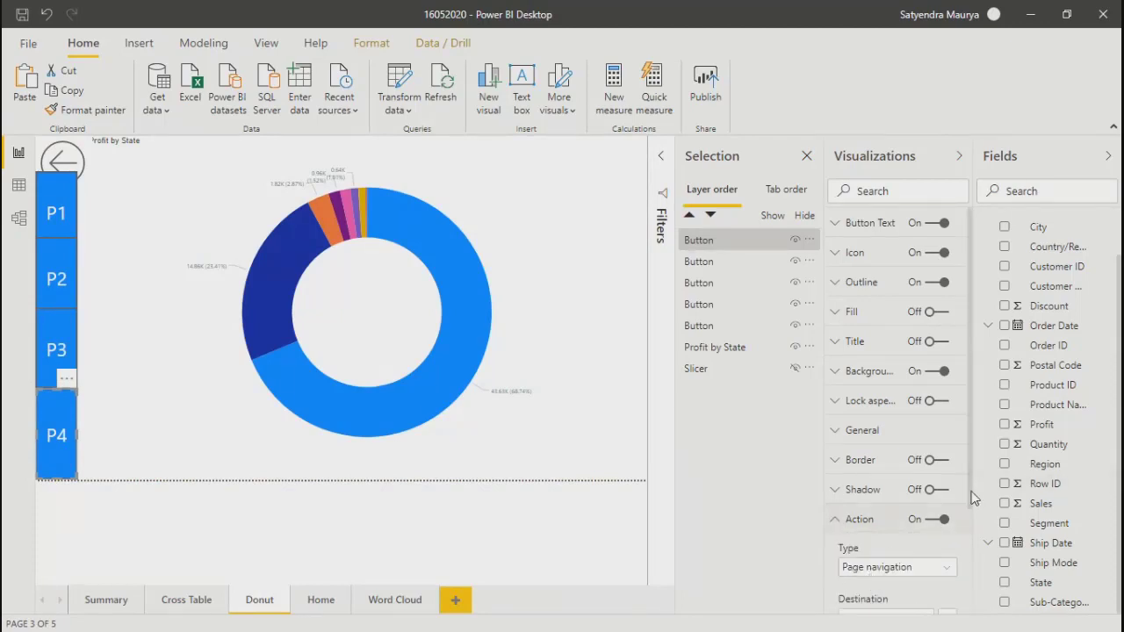
scroll(972, 498, down, 2)
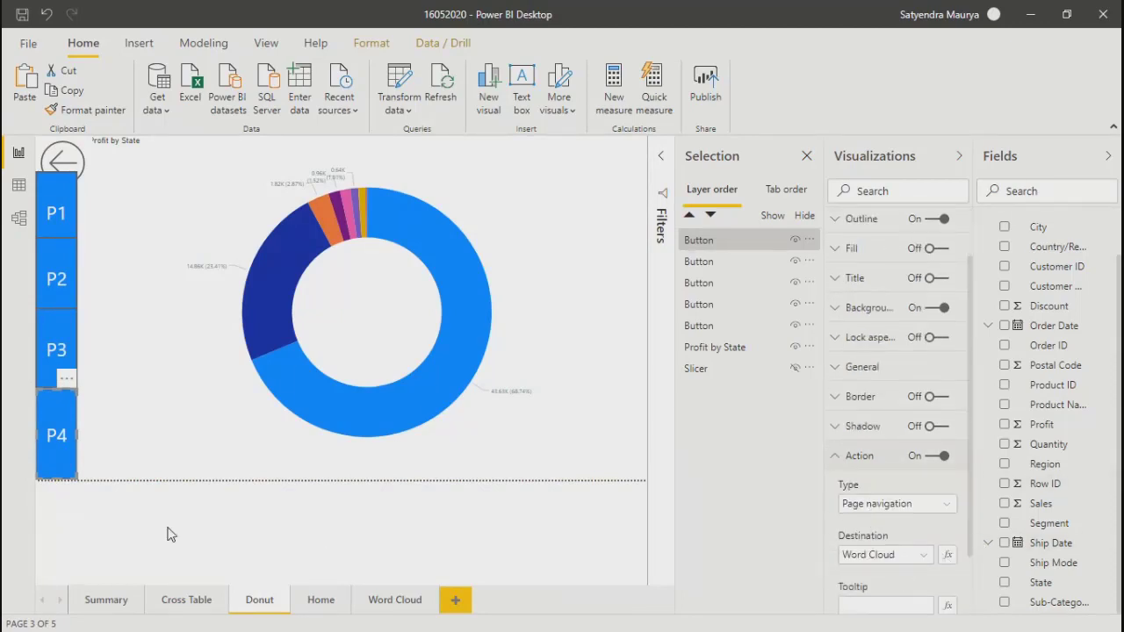
click(92, 485)
Copy the Donut page's P4 button to the Cross Table page, stack P1, P2 and P3 from the page's top edge and place P4 directly below P3
click(54, 439)
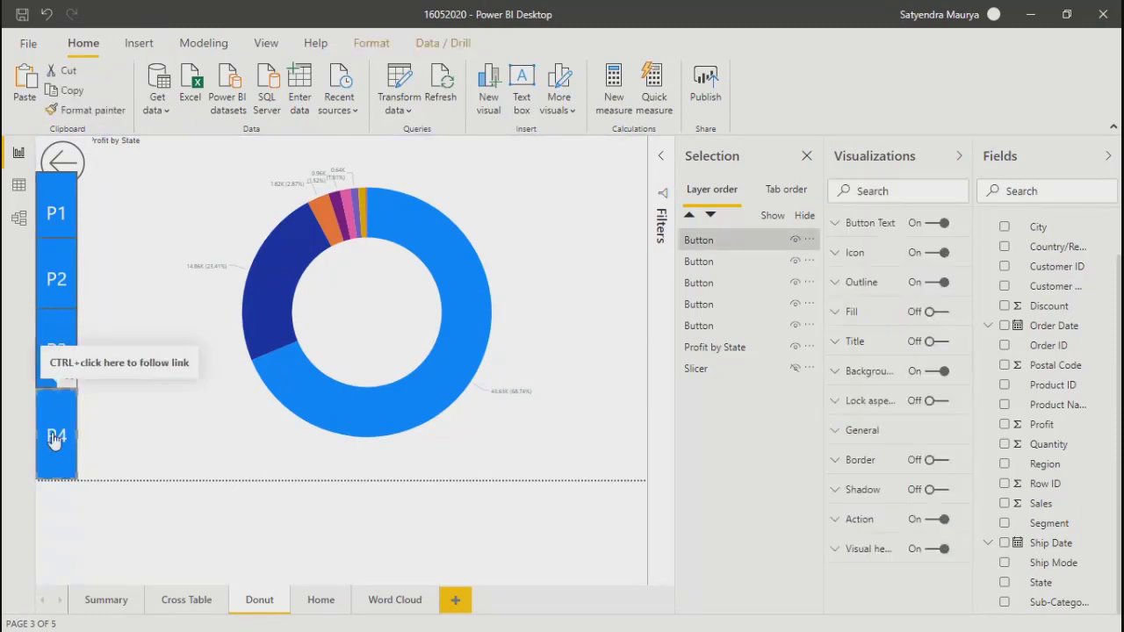
click(182, 600)
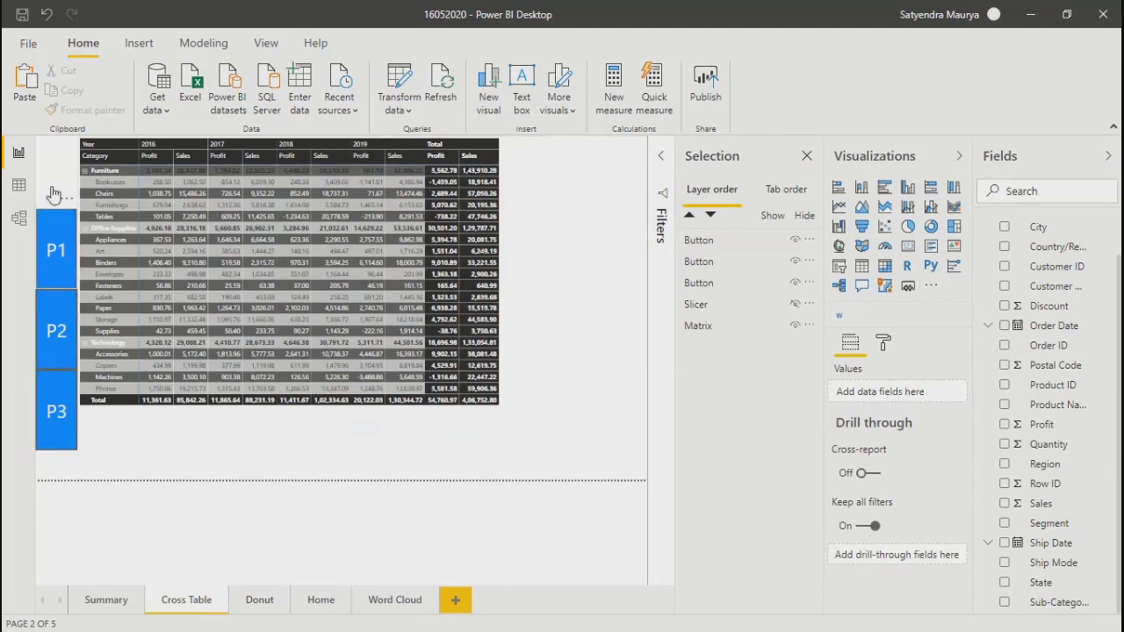
click(55, 167)
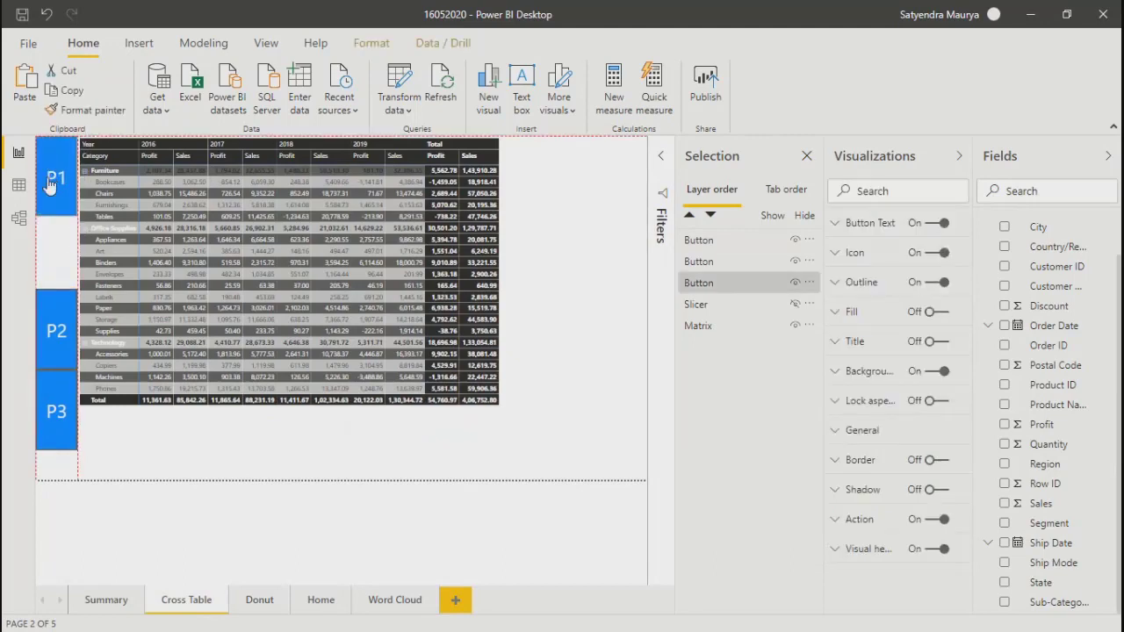
drag(54, 332, 58, 256)
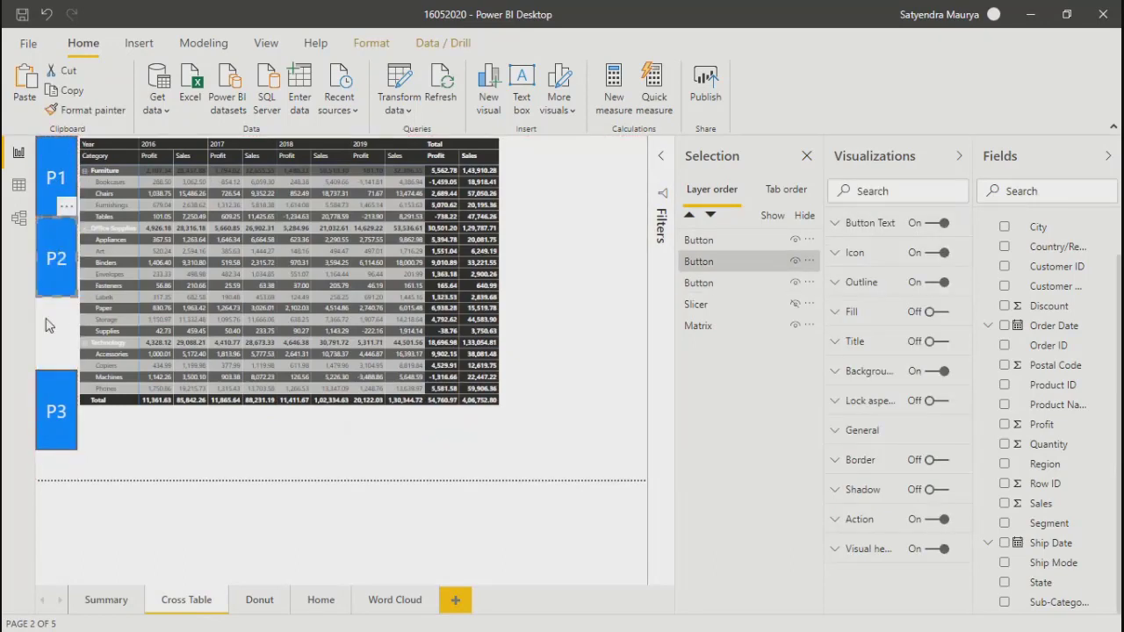
drag(50, 381, 53, 340)
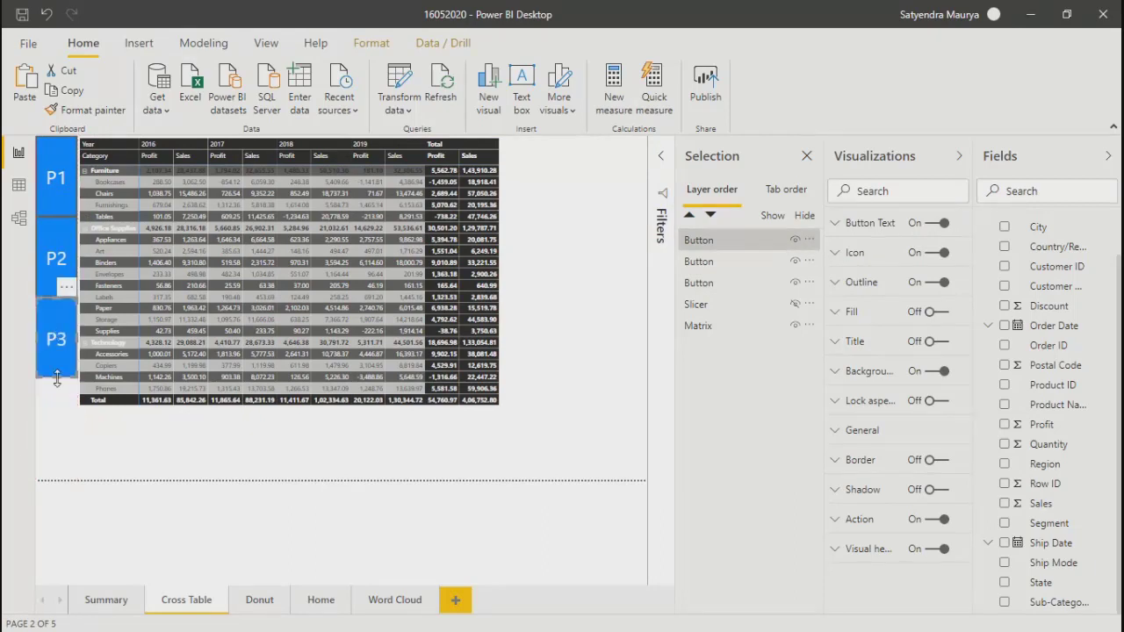
key(ctrl+v)
mouse_move(63, 447)
mouse_down()
mouse_move(63, 414)
mouse_move(48, 446)
mouse_move(46, 437)
mouse_up()
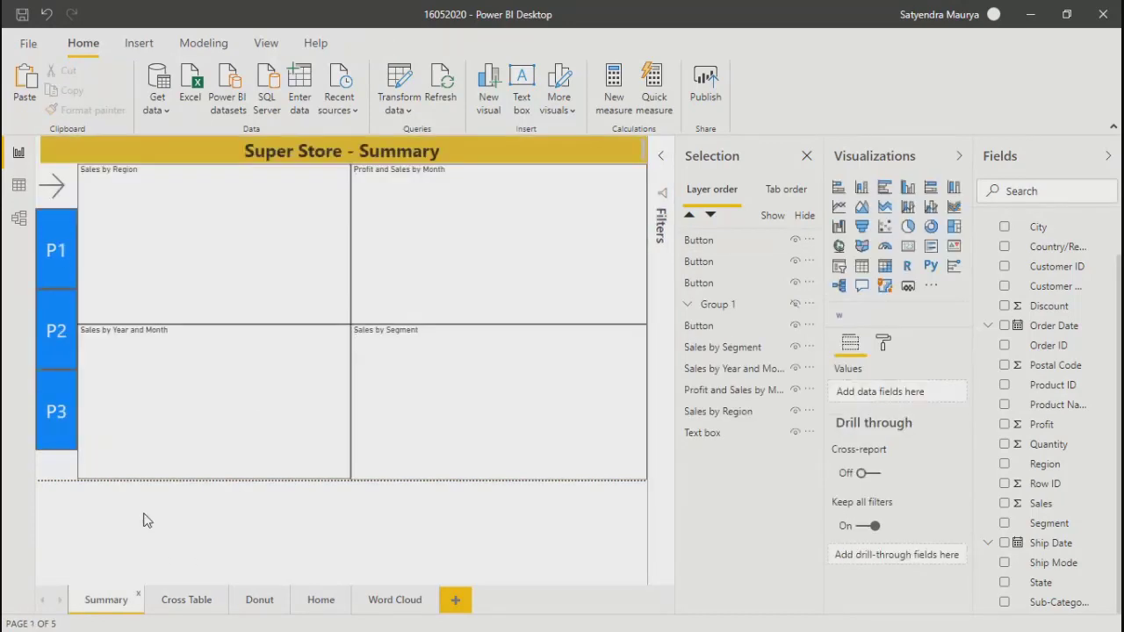
Shift the P1, P2 and P3 buttons up on the Summary page, stacked directly under one another just below the arrow
click(53, 227)
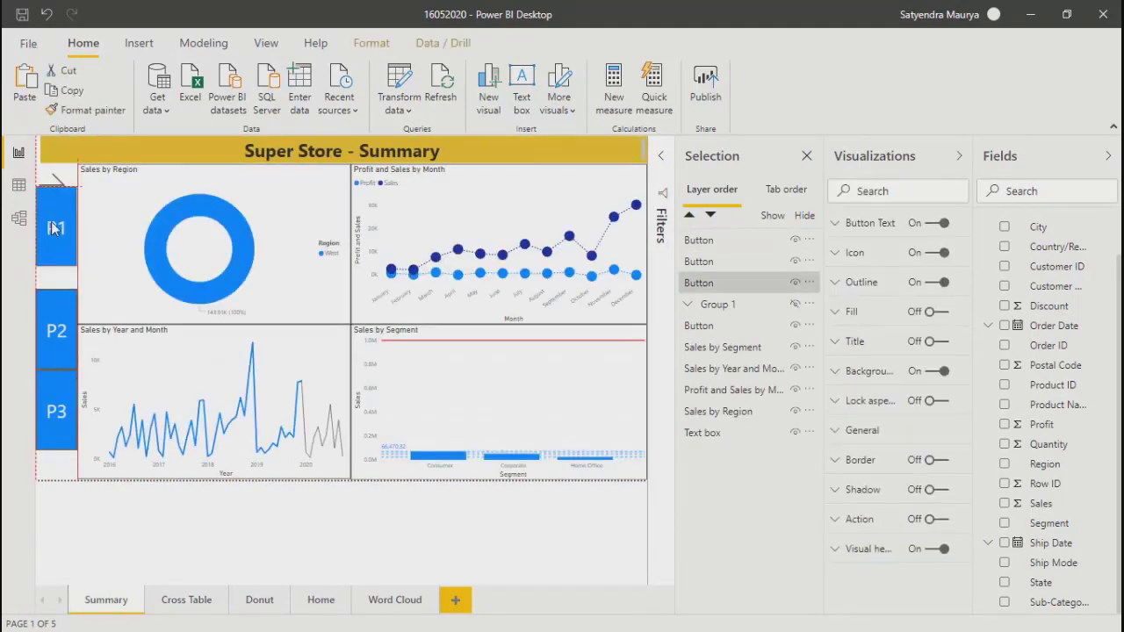
drag(56, 330, 55, 308)
drag(58, 417, 61, 397)
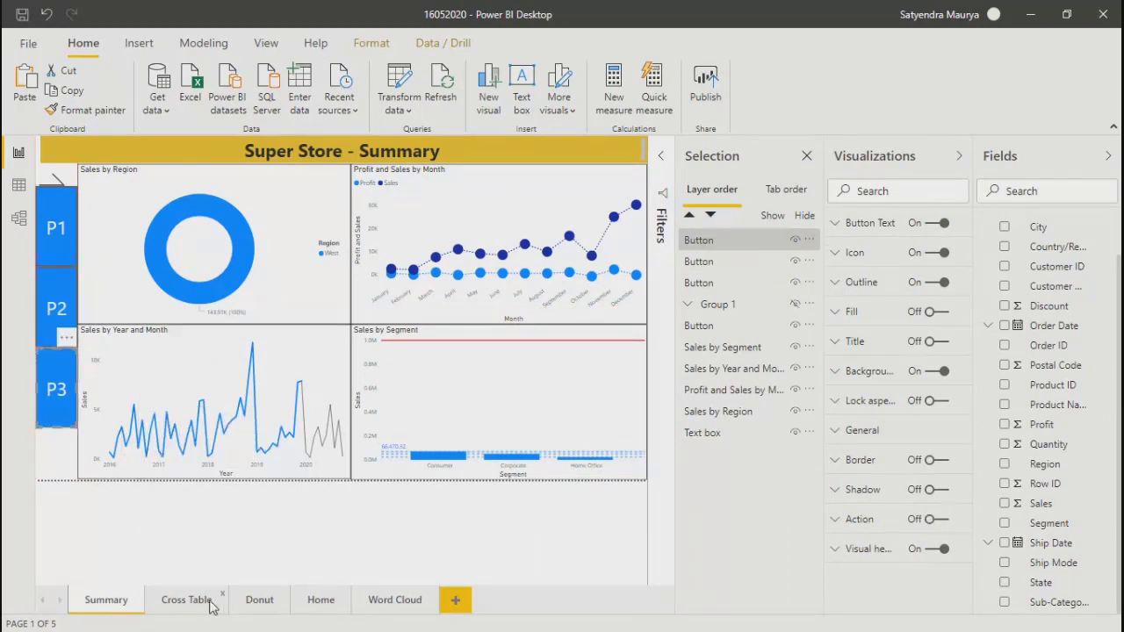
Copy the Cross Table page's P4 button to the Summary page and fit it between P3 and the page's bottom edge
ctrl+click(55, 429)
click(51, 443)
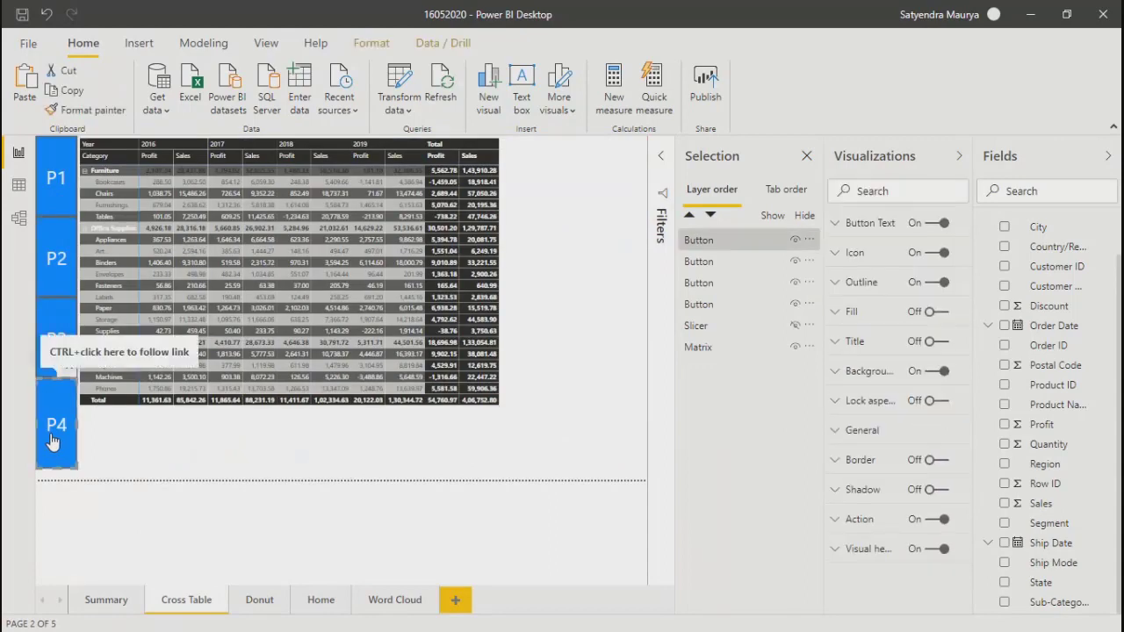
click(104, 601)
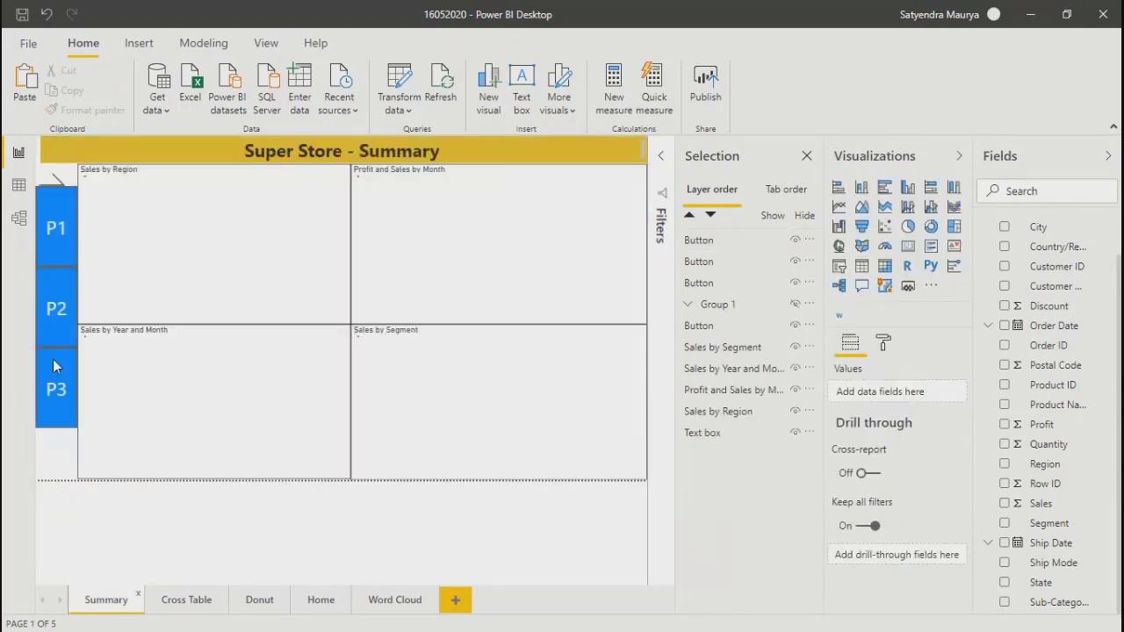
key(ctrl+v)
drag(43, 410, 55, 429)
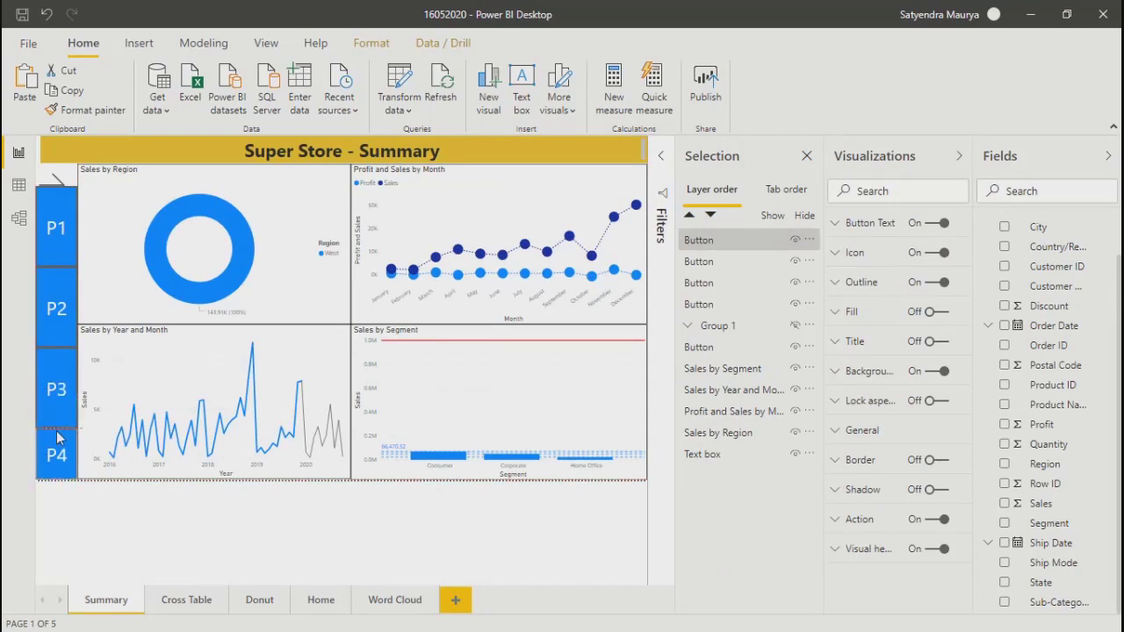
click(138, 552)
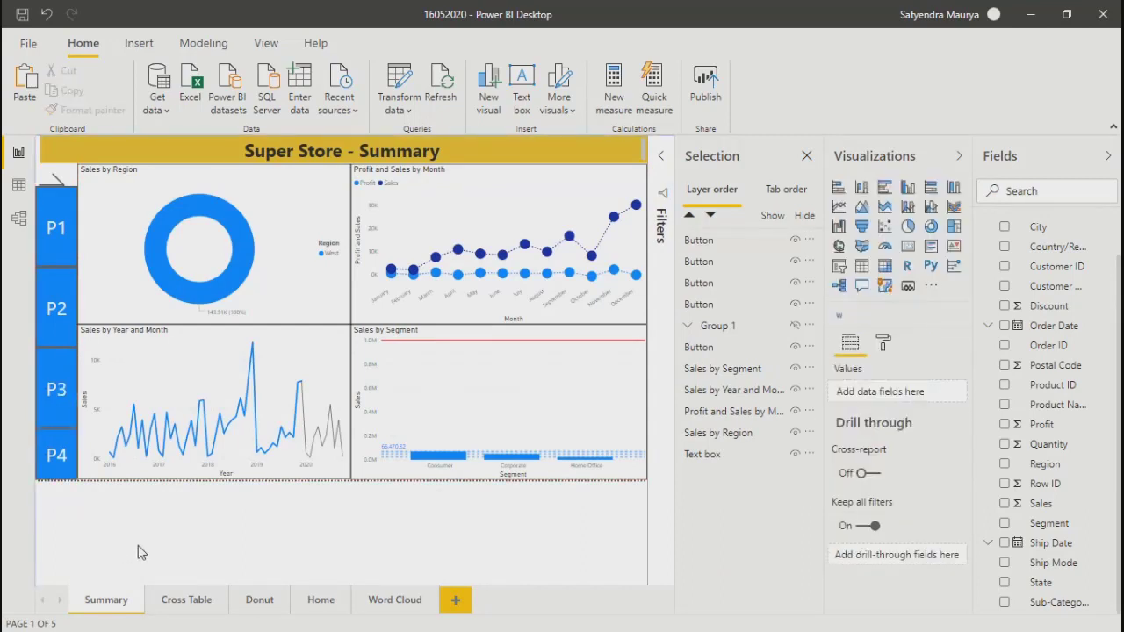
Insert a WordCloud visual on the Word Cloud page and close the Selection pane to enlarge the canvas
click(393, 601)
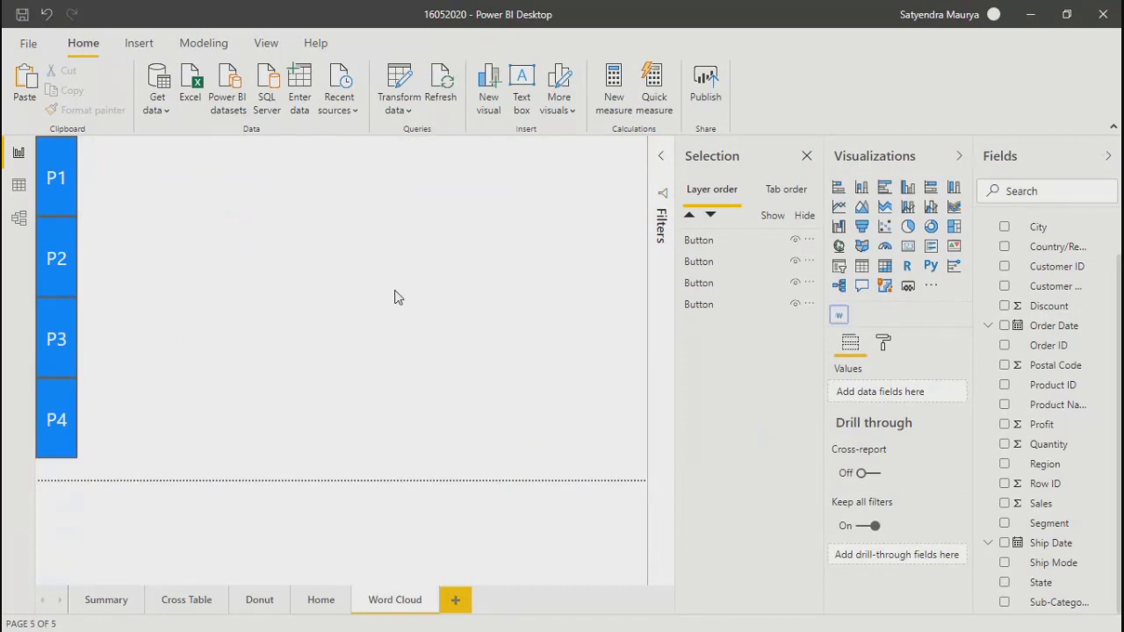
click(840, 316)
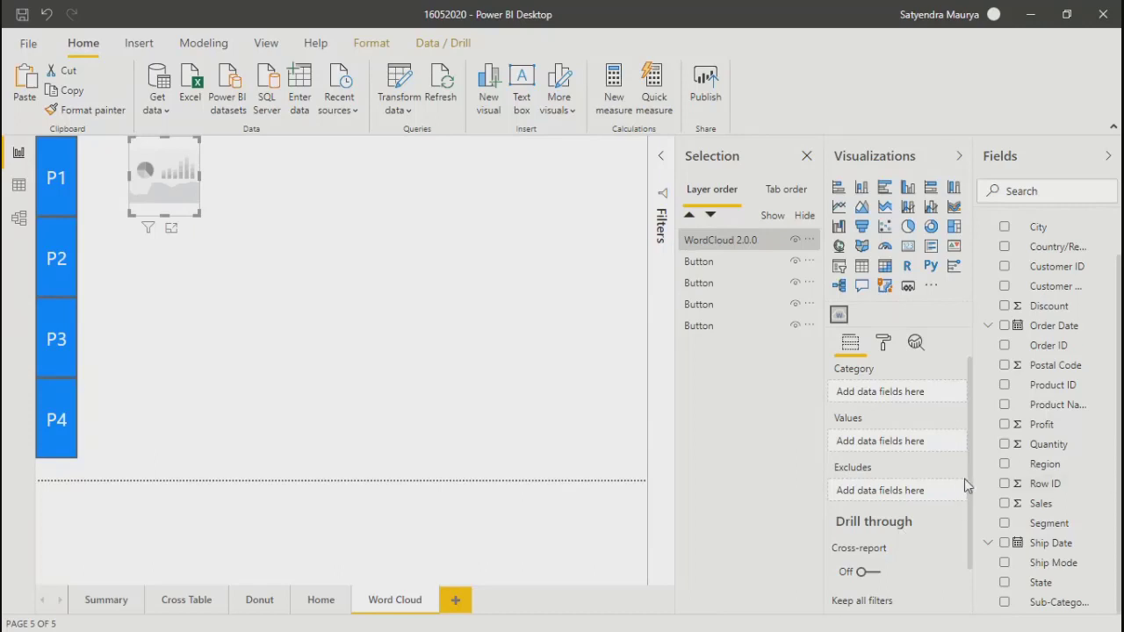
drag(968, 465, 968, 507)
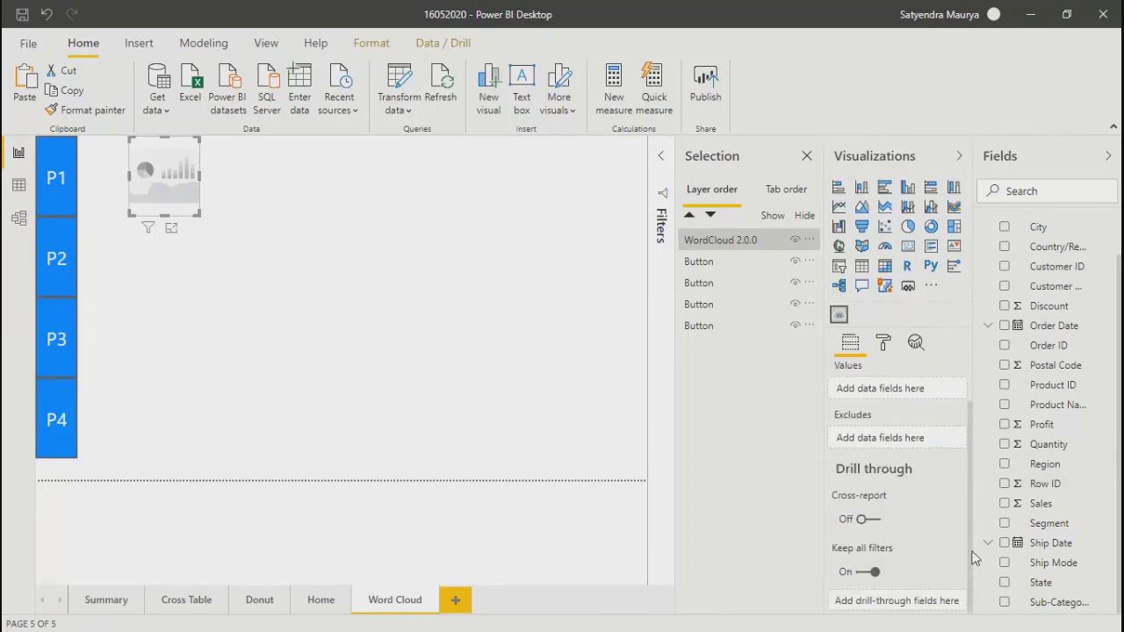
click(807, 157)
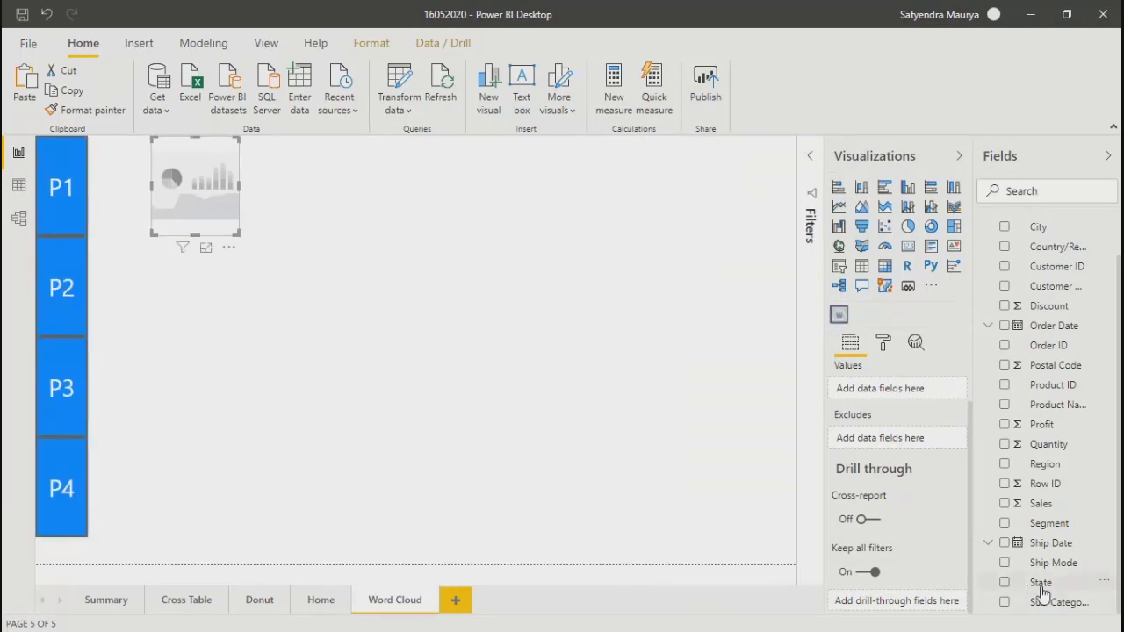
Assign State as the word cloud's Category and Sales as its Values, enlarging the visual
drag(1041, 590, 883, 397)
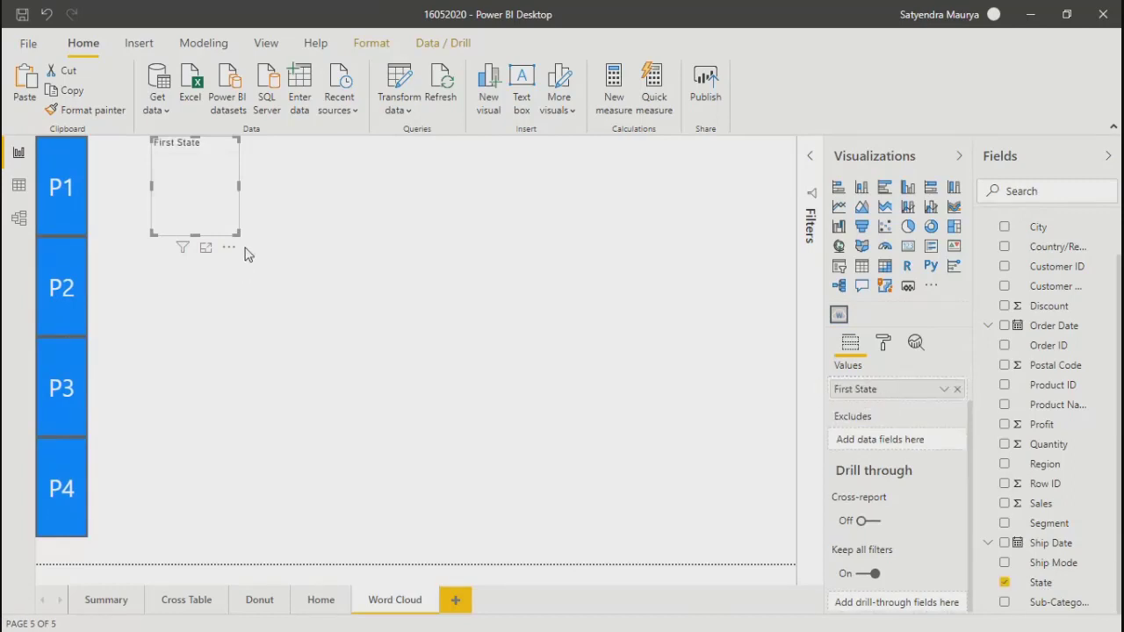
drag(236, 235, 603, 445)
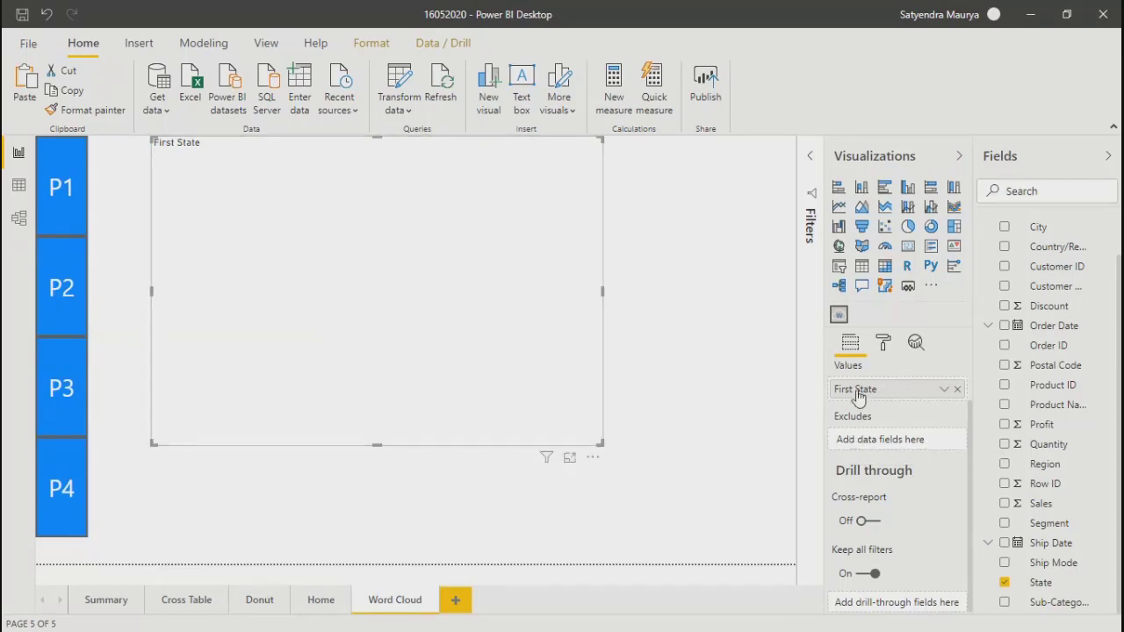
drag(970, 436, 970, 362)
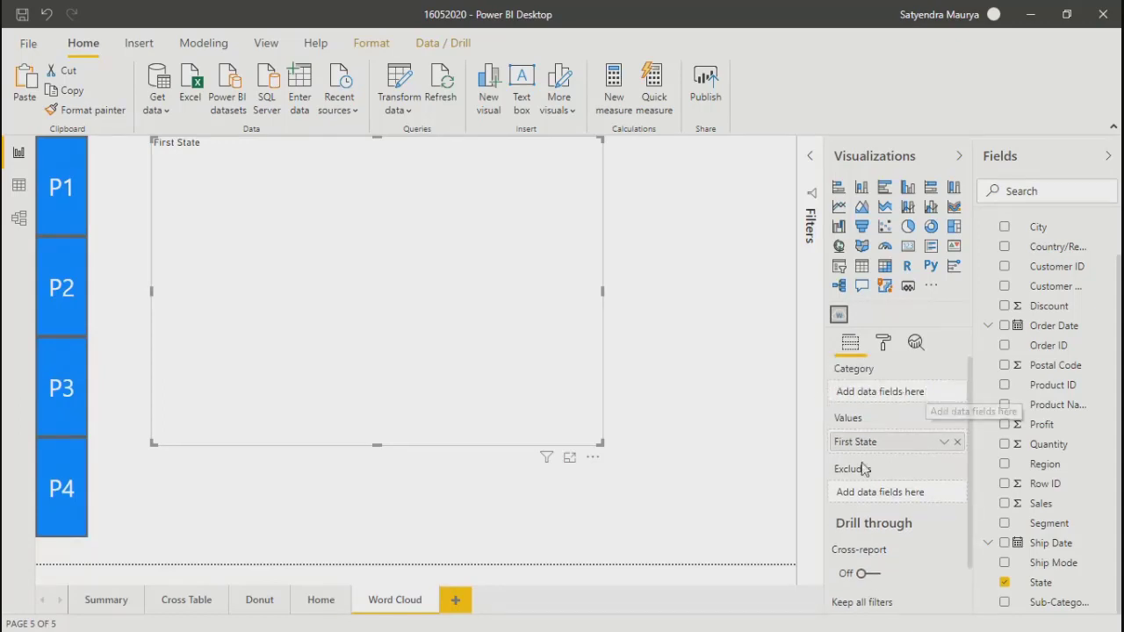
drag(873, 446, 868, 398)
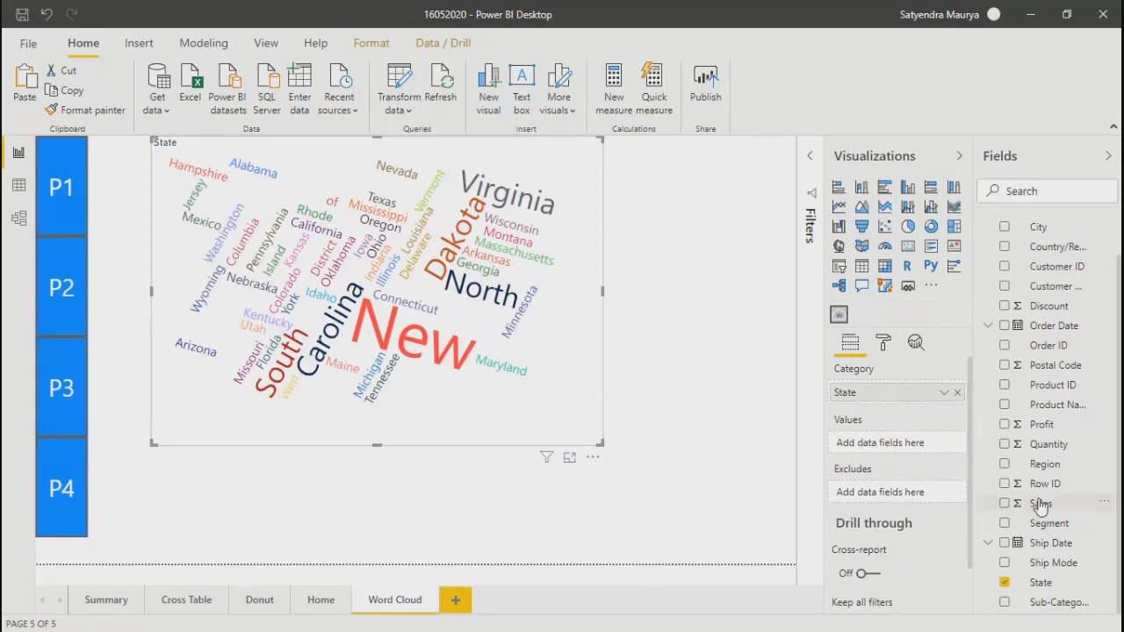
drag(1039, 503, 886, 446)
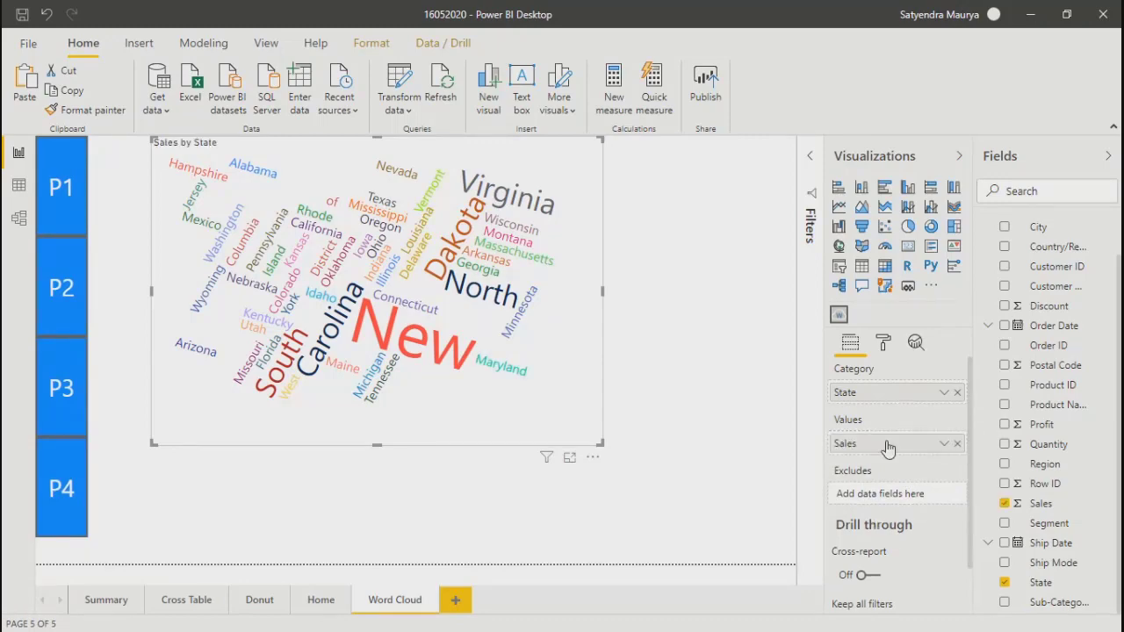
Stretch the word cloud from the P1–P4 buttons to the page's far side, ending just above the bottom of P4
drag(598, 445, 785, 558)
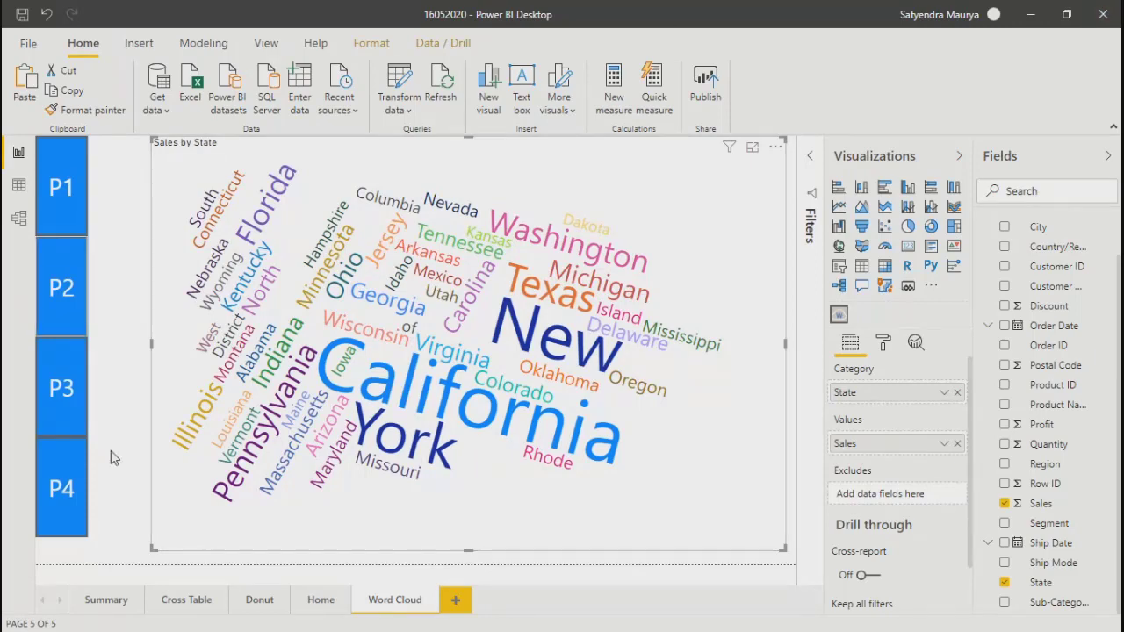
drag(151, 344, 88, 357)
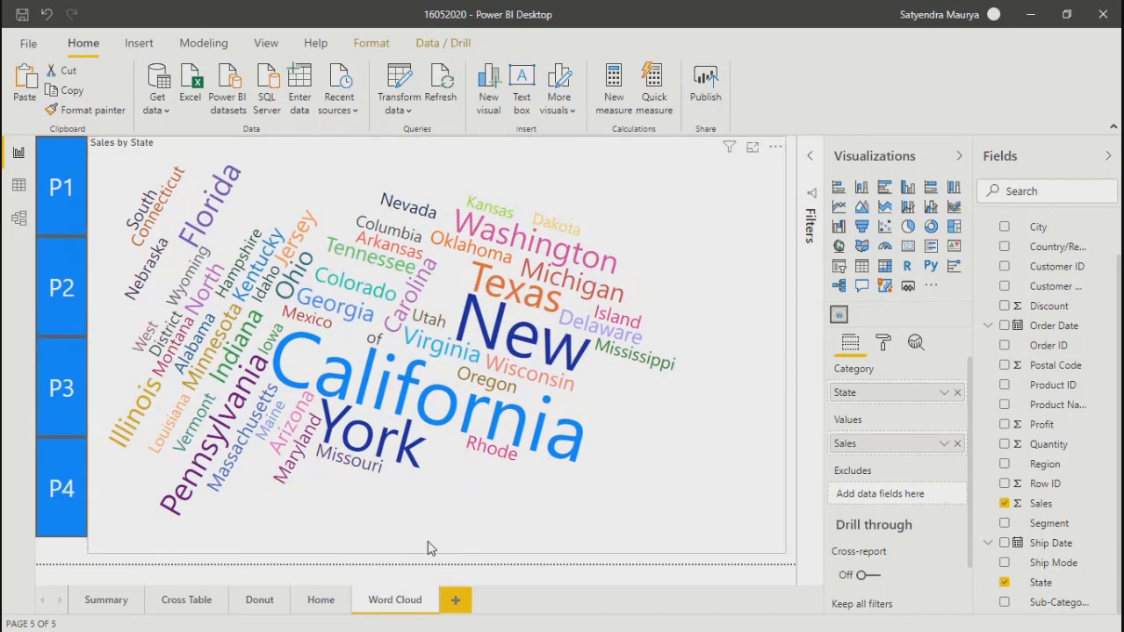
drag(428, 547, 463, 411)
drag(455, 449, 447, 530)
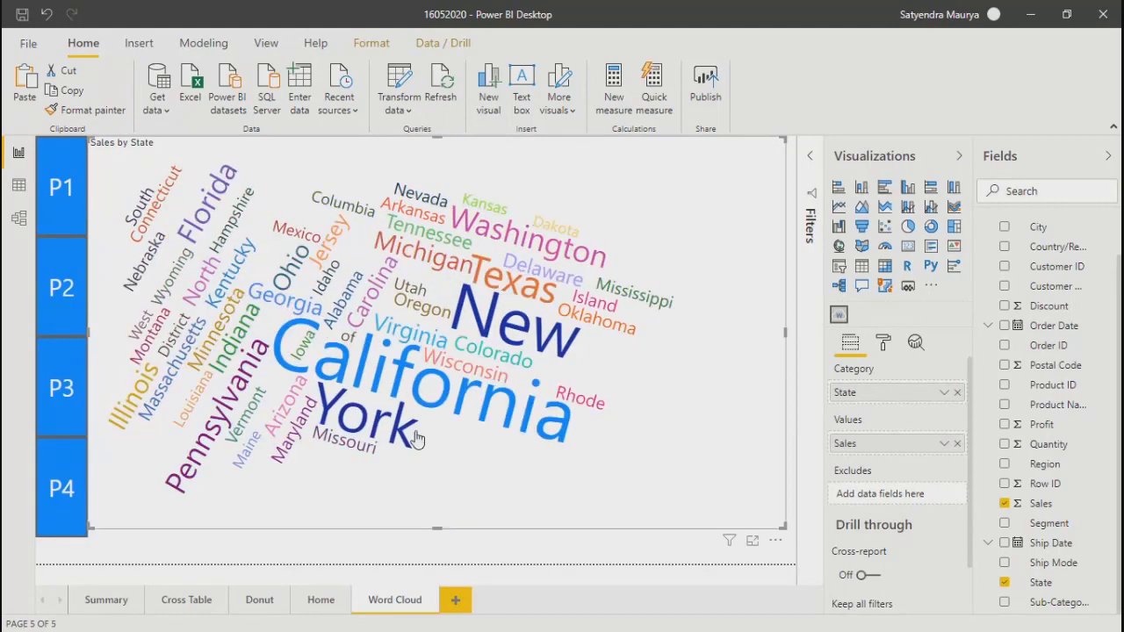
Examine the word cloud's state tooltip, format options, analytics availability and field assignments
mouse_move(400, 379)
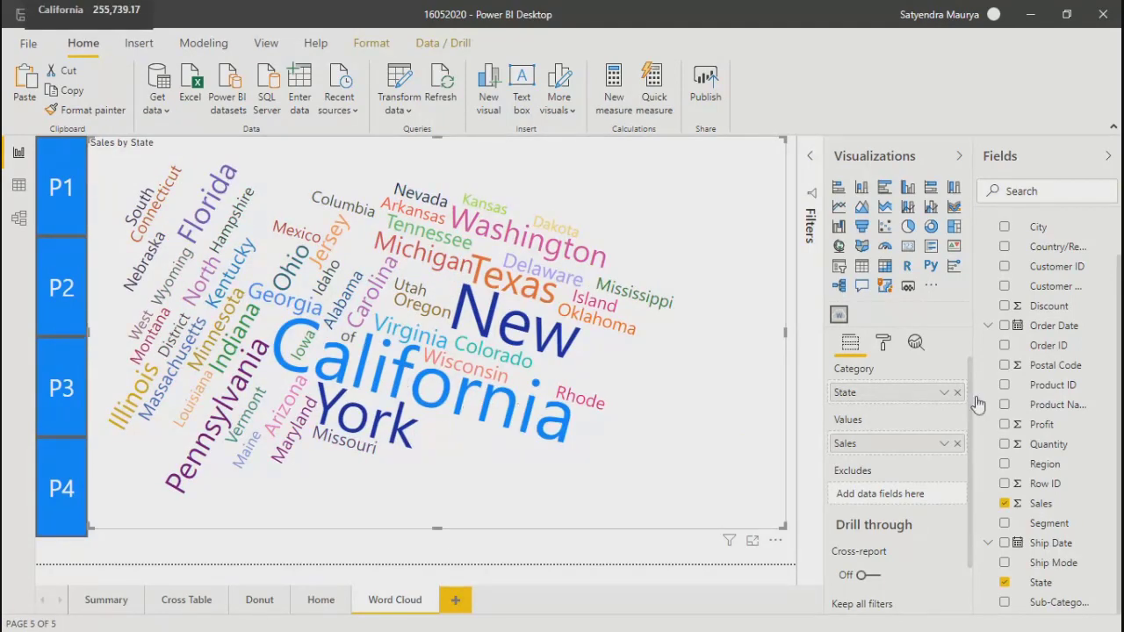
click(884, 343)
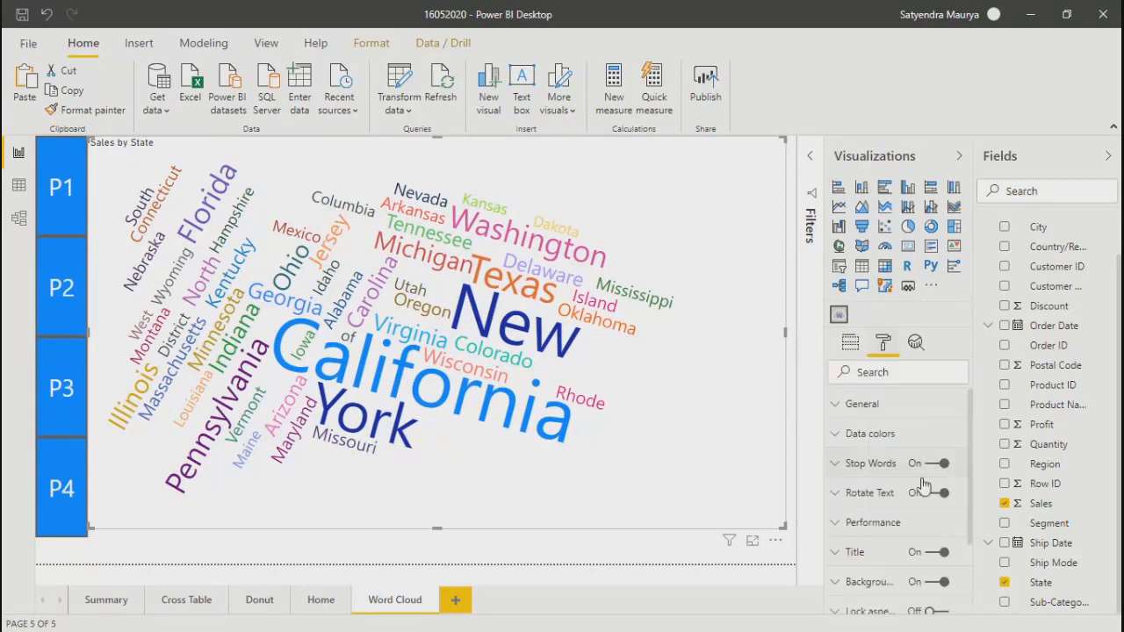
click(915, 344)
click(883, 343)
mouse_move(969, 444)
mouse_down()
mouse_move(975, 573)
mouse_move(960, 469)
mouse_move(970, 435)
mouse_up()
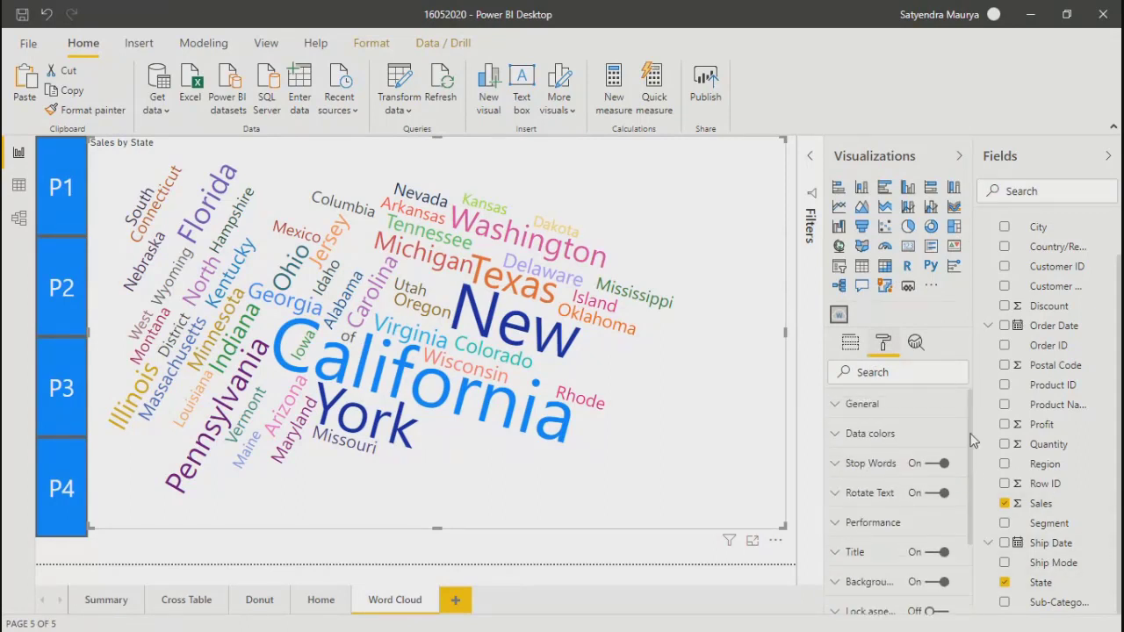
click(848, 343)
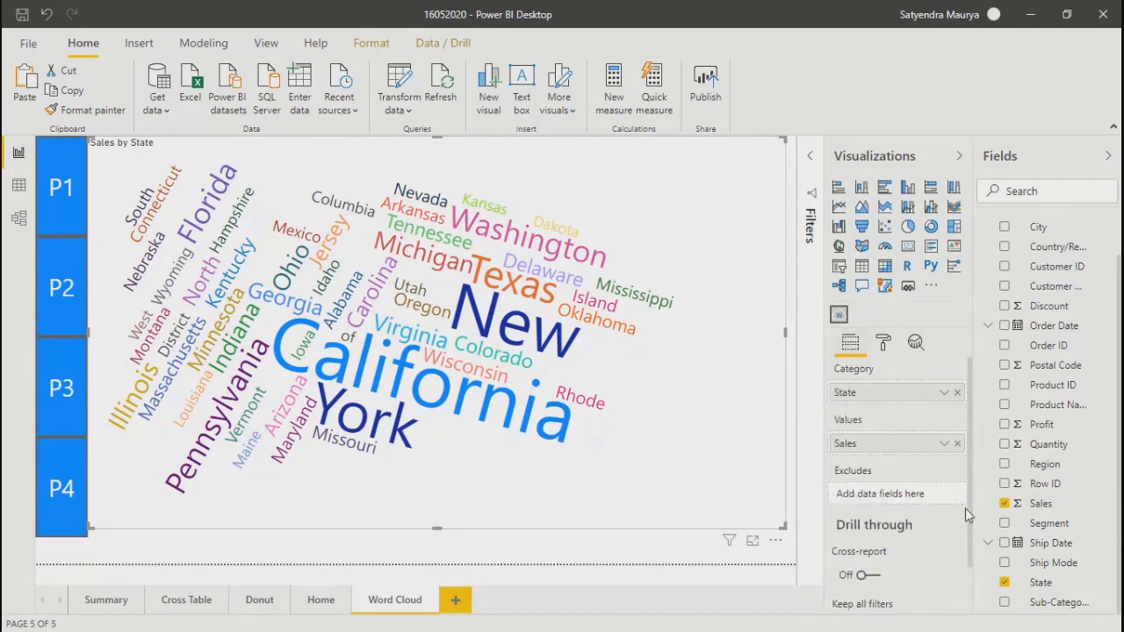
drag(972, 518, 963, 471)
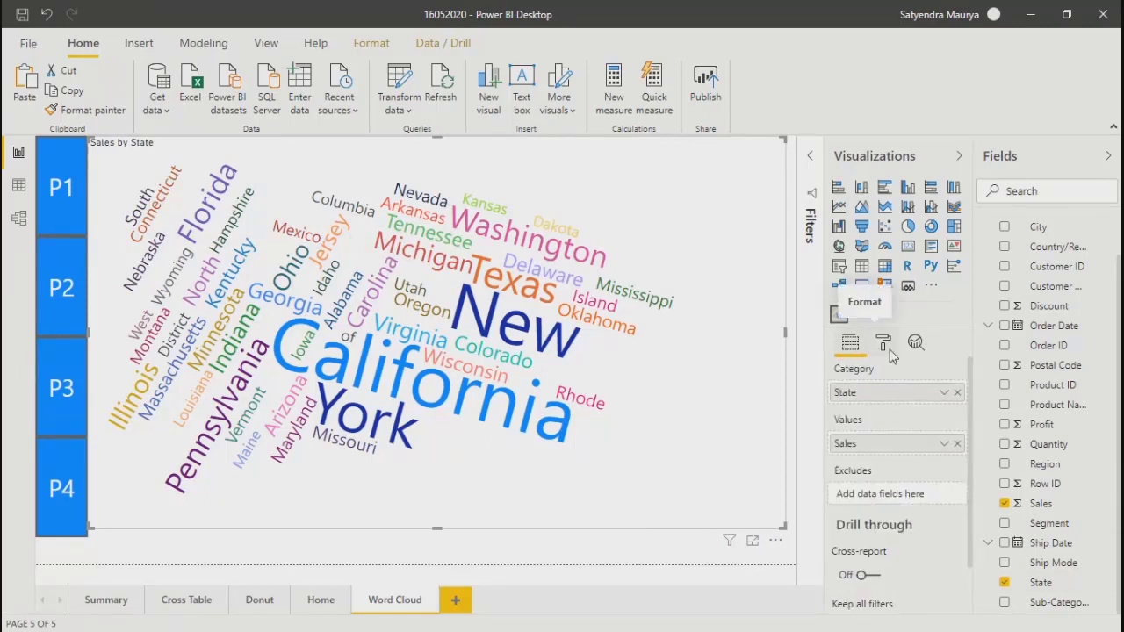
scroll(885, 573, down, 3)
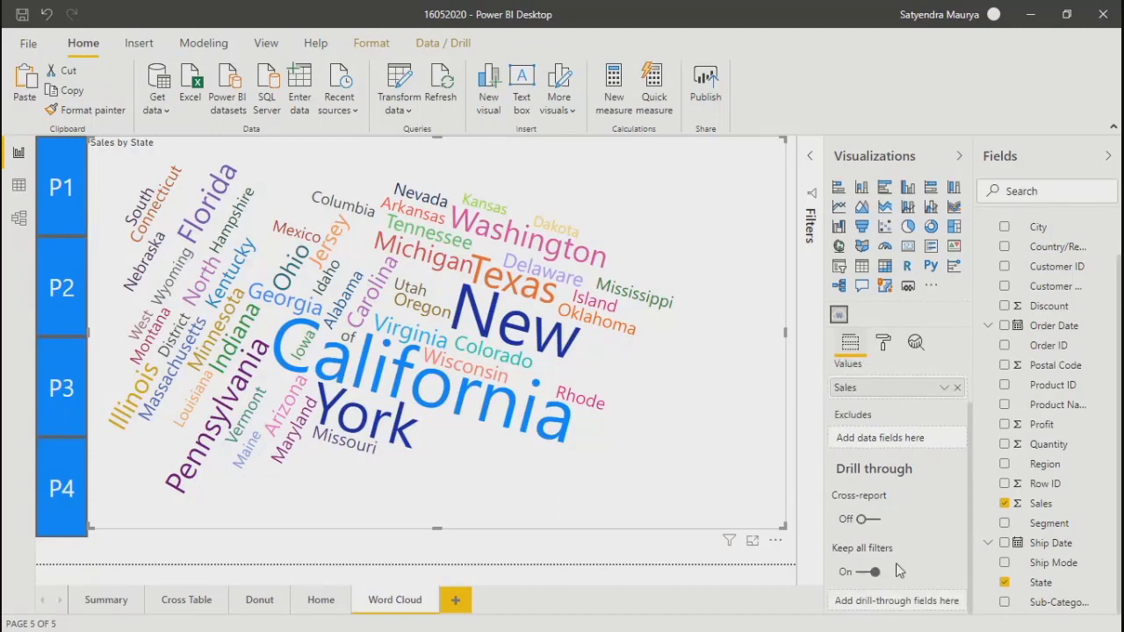
scroll(860, 360, up, 3)
click(884, 347)
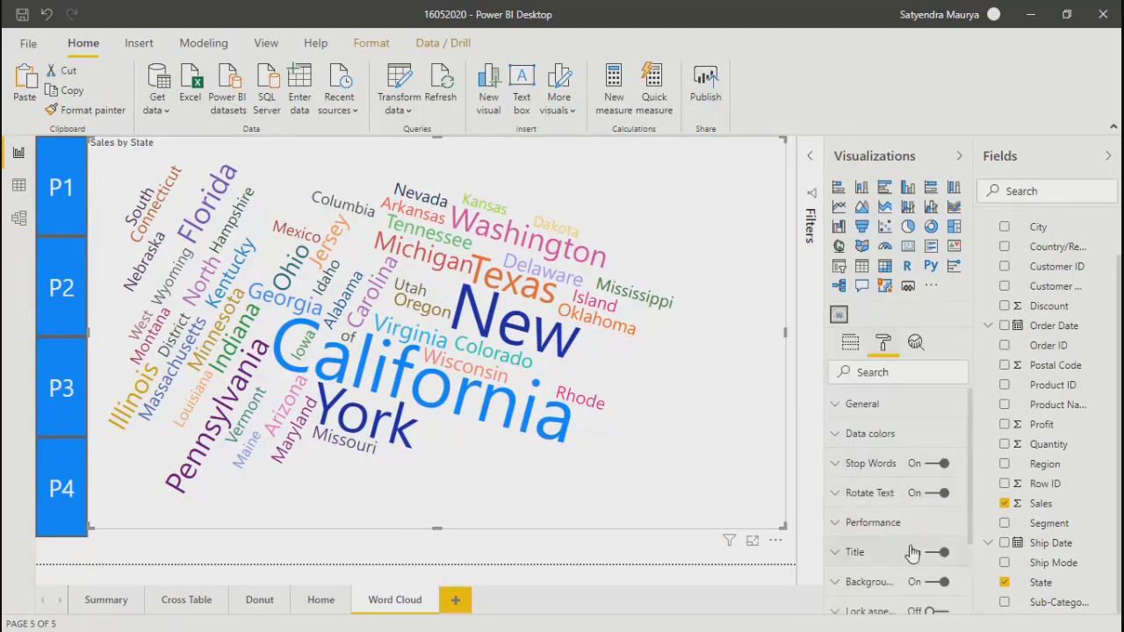
scroll(862, 566, down, 3)
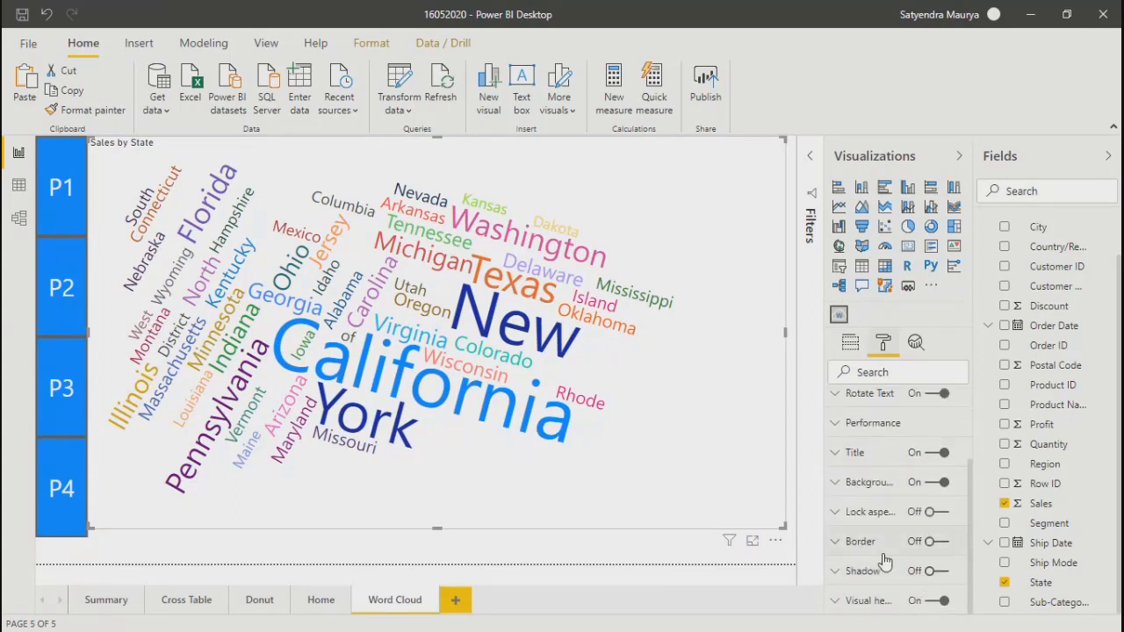
scroll(884, 564, up, 3)
click(916, 342)
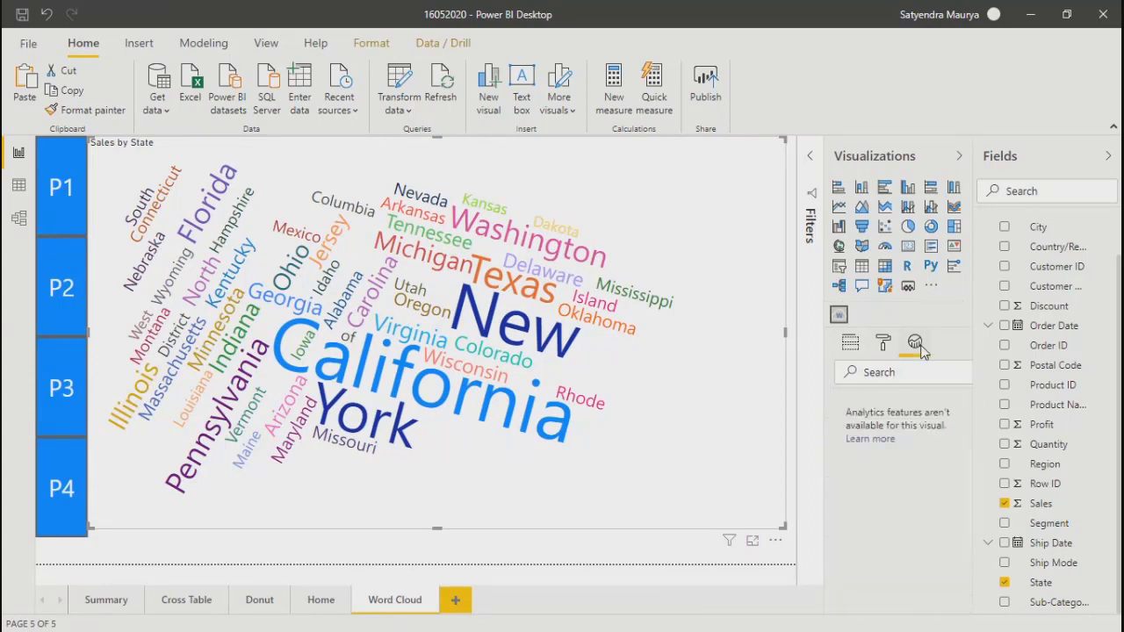
click(885, 345)
click(849, 344)
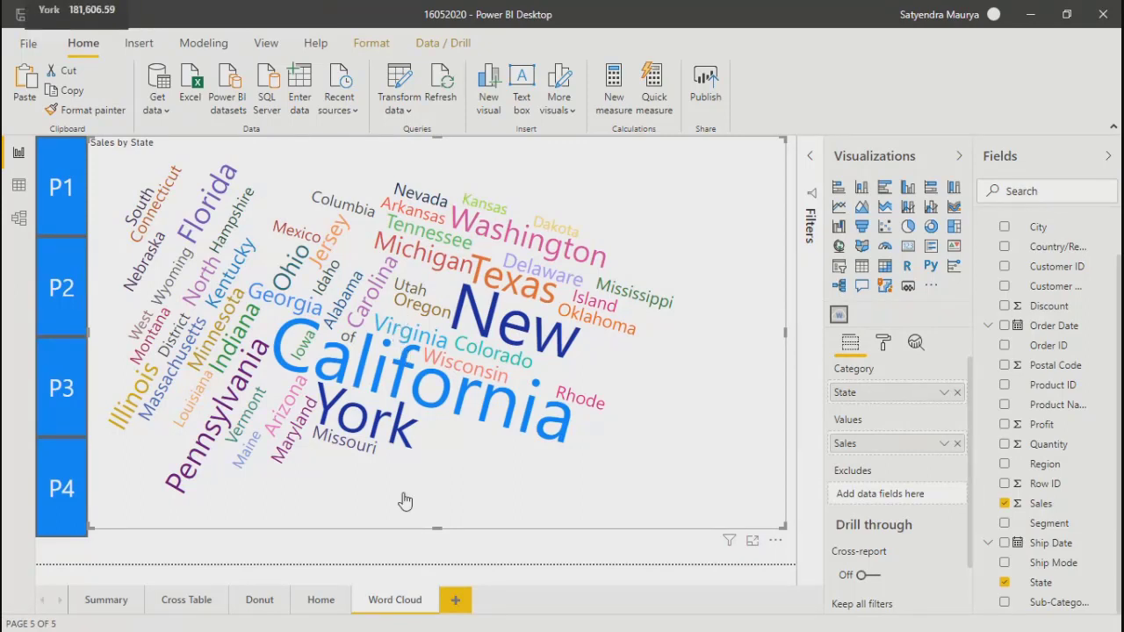
Extend the word cloud's lower edge to line up with the bottom of the P4 button
drag(436, 528, 436, 536)
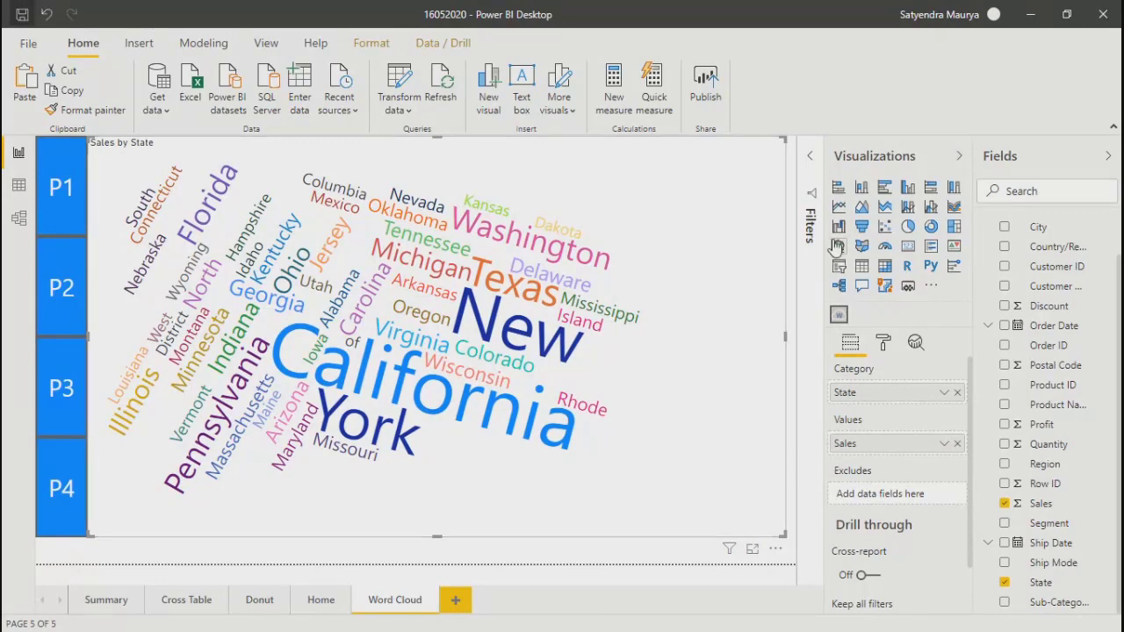
Examine the word cloud's filters, view the visual in focus mode, and return to the report
click(810, 227)
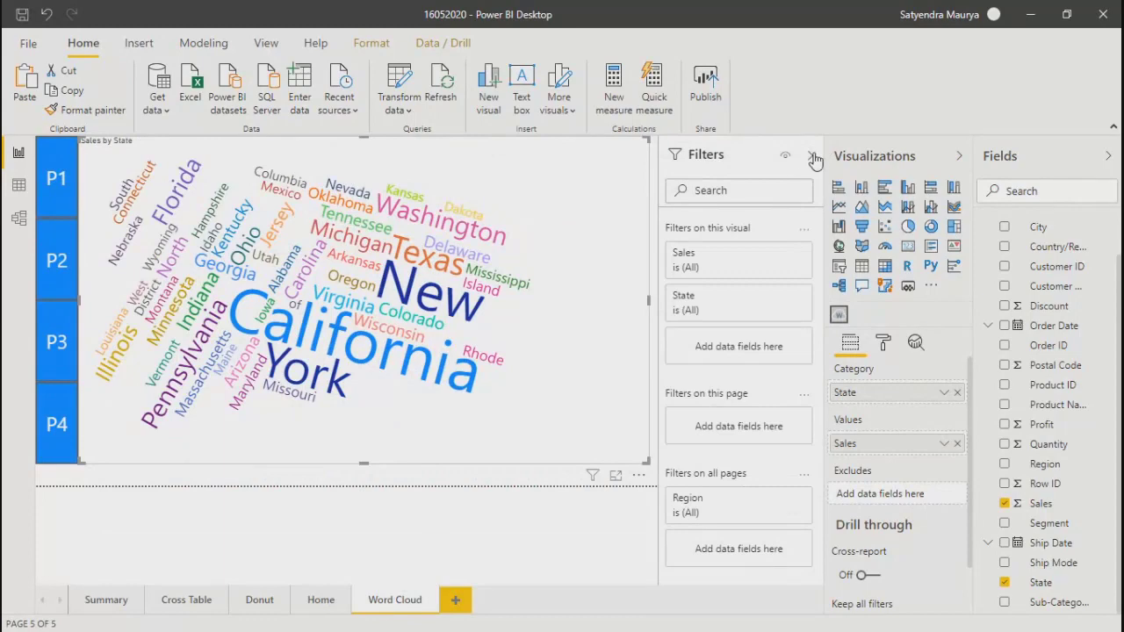
click(814, 158)
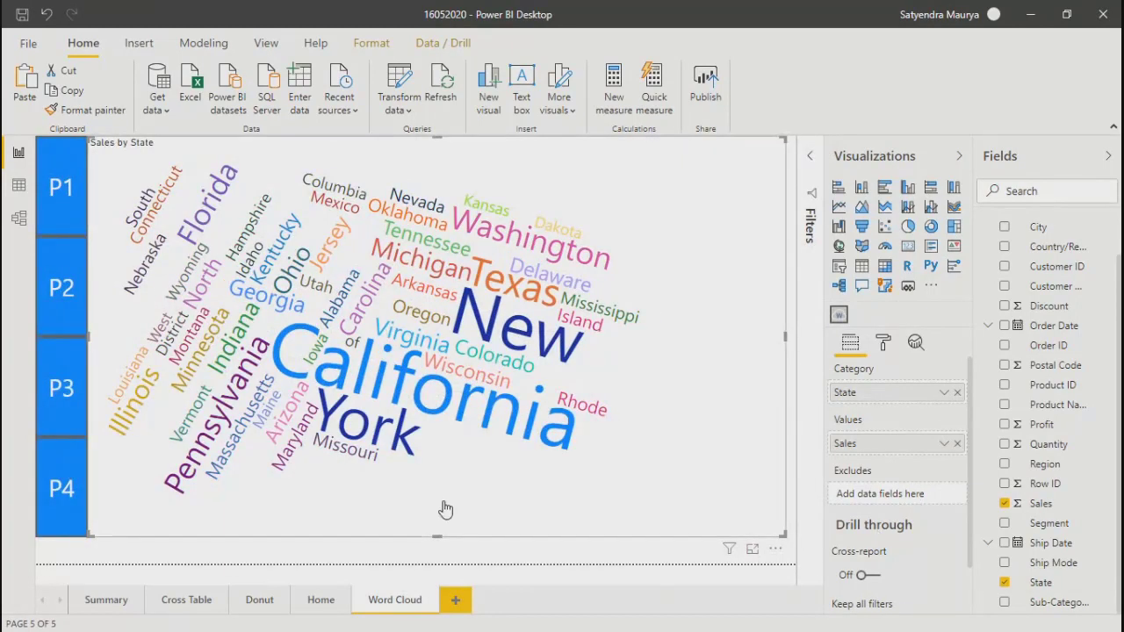
click(753, 549)
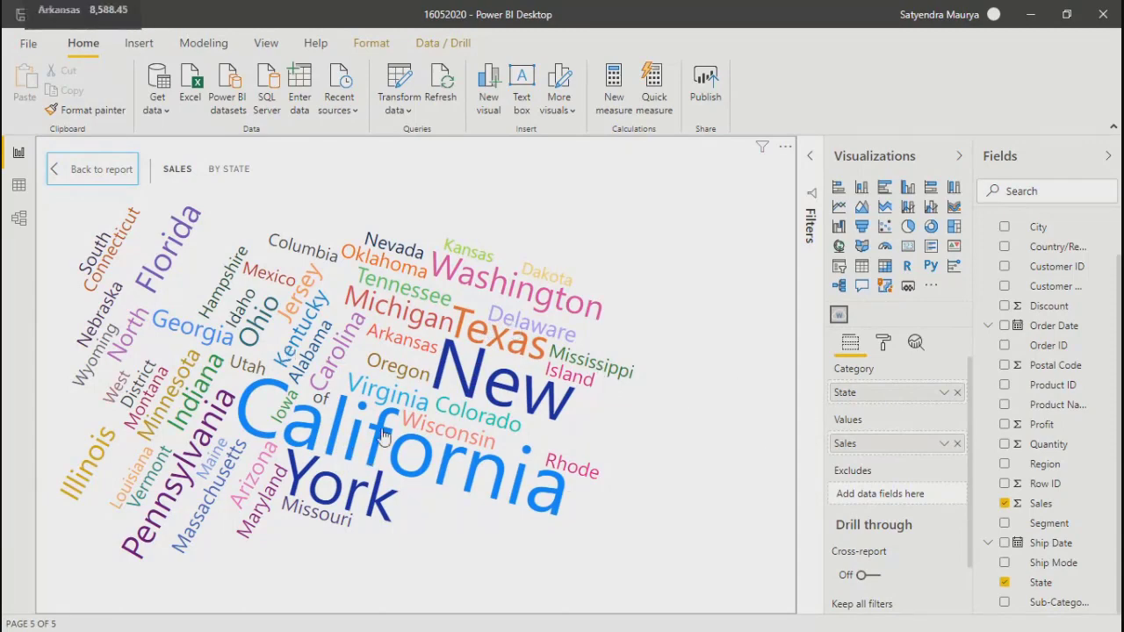
click(54, 169)
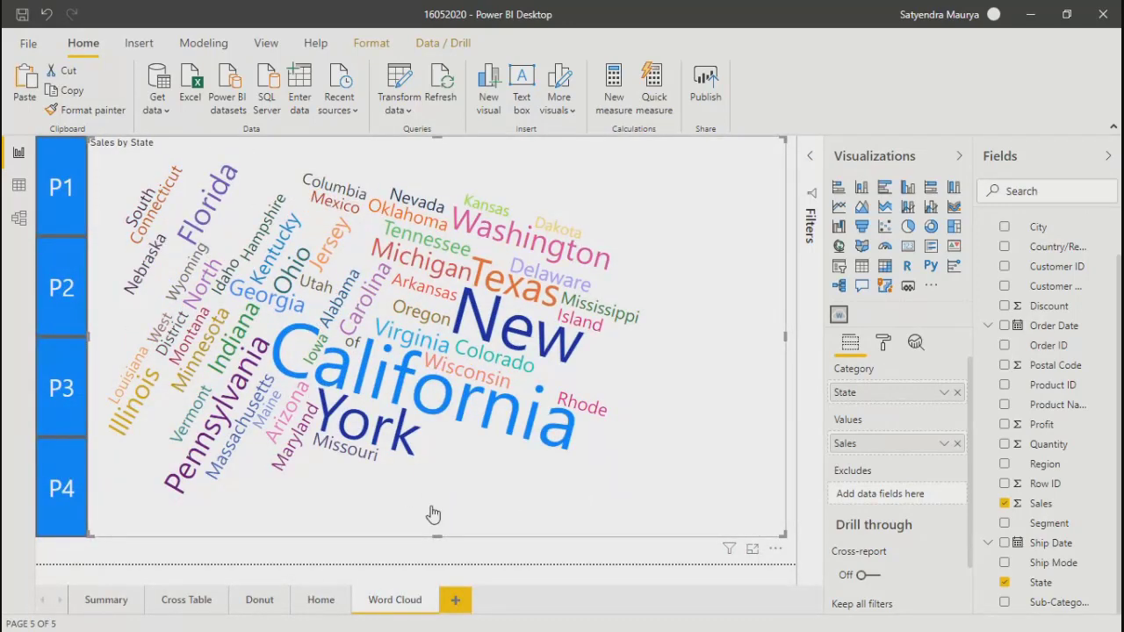
Test the P4 button on the Home page by following its link to the Word Cloud page
click(318, 601)
click(54, 525)
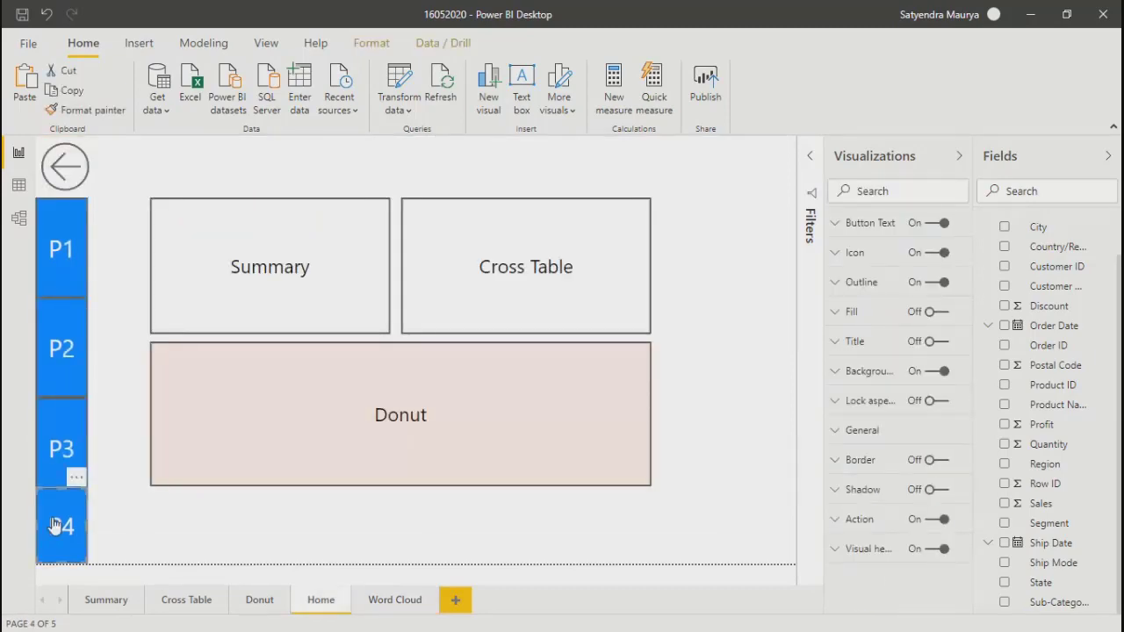
ctrl+click(54, 525)
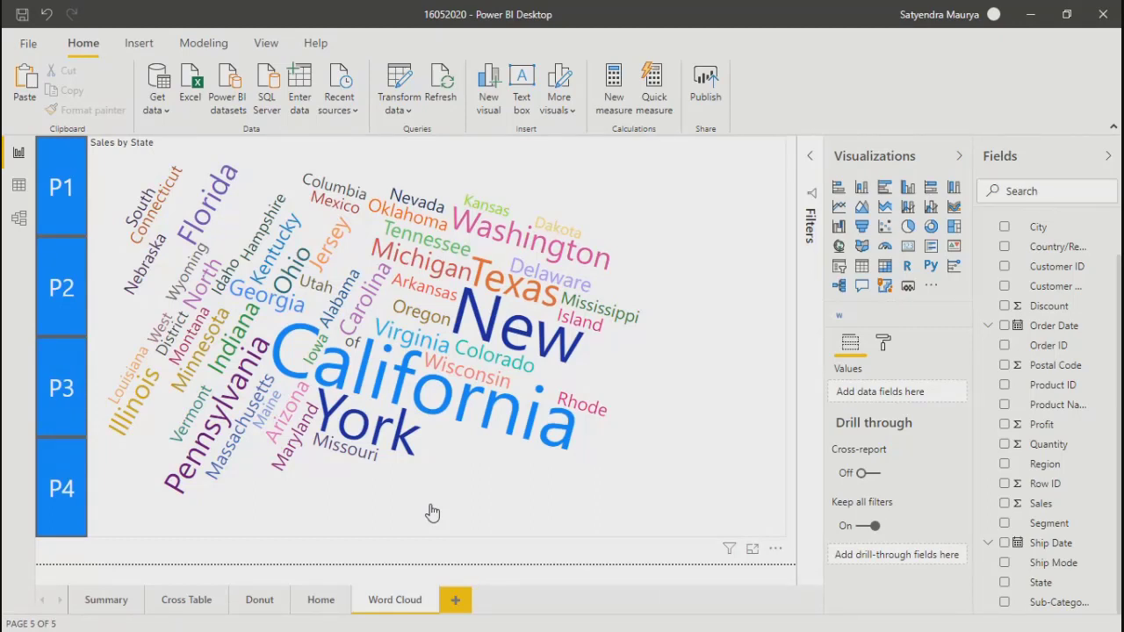
Add two blank report pages and paste the P4 button onto Page 1
click(455, 601)
click(403, 599)
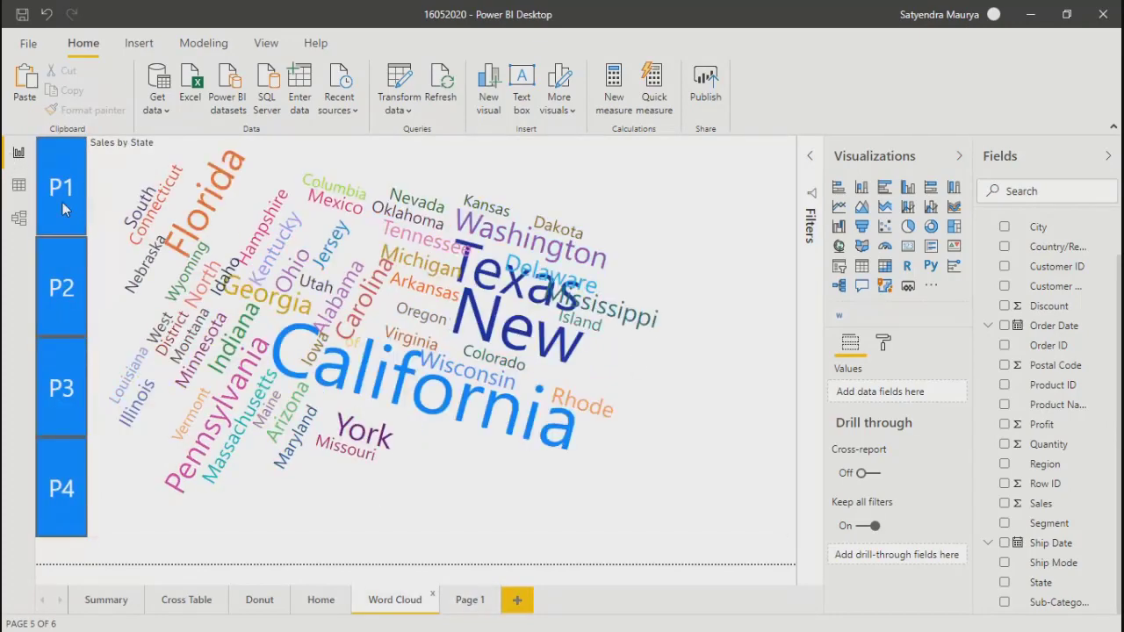
click(61, 243)
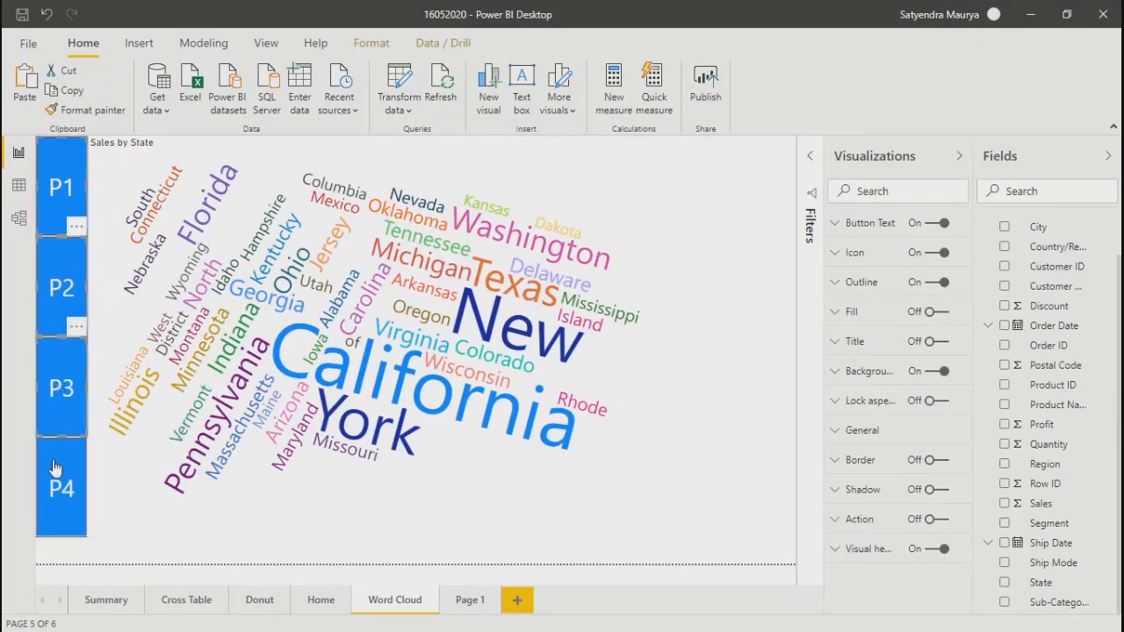
ctrl+click(50, 463)
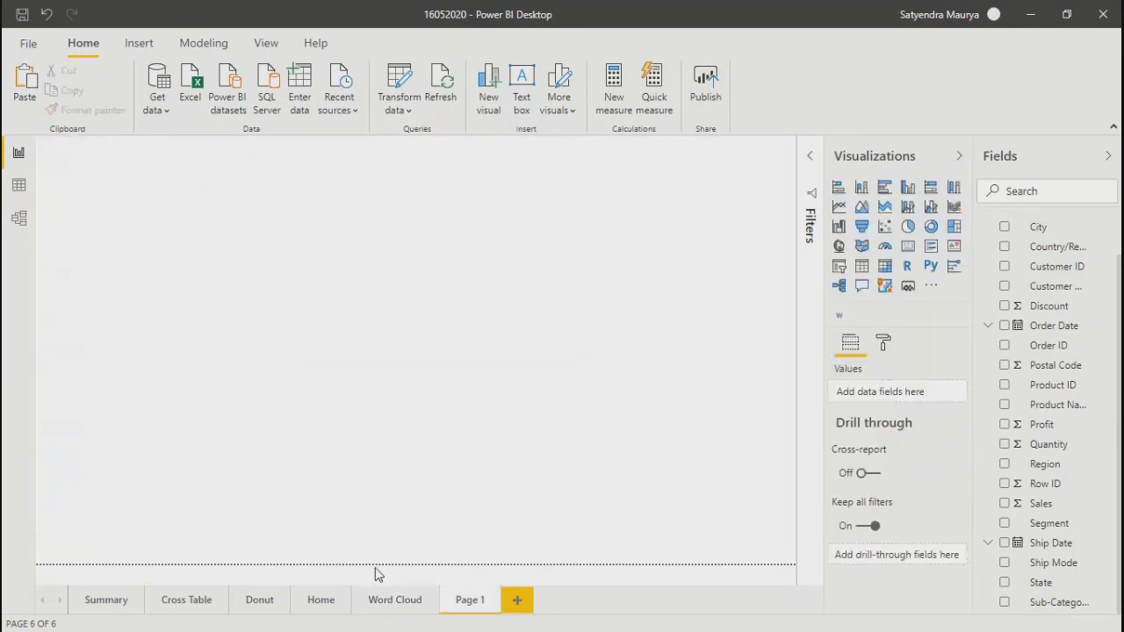
click(518, 600)
click(478, 600)
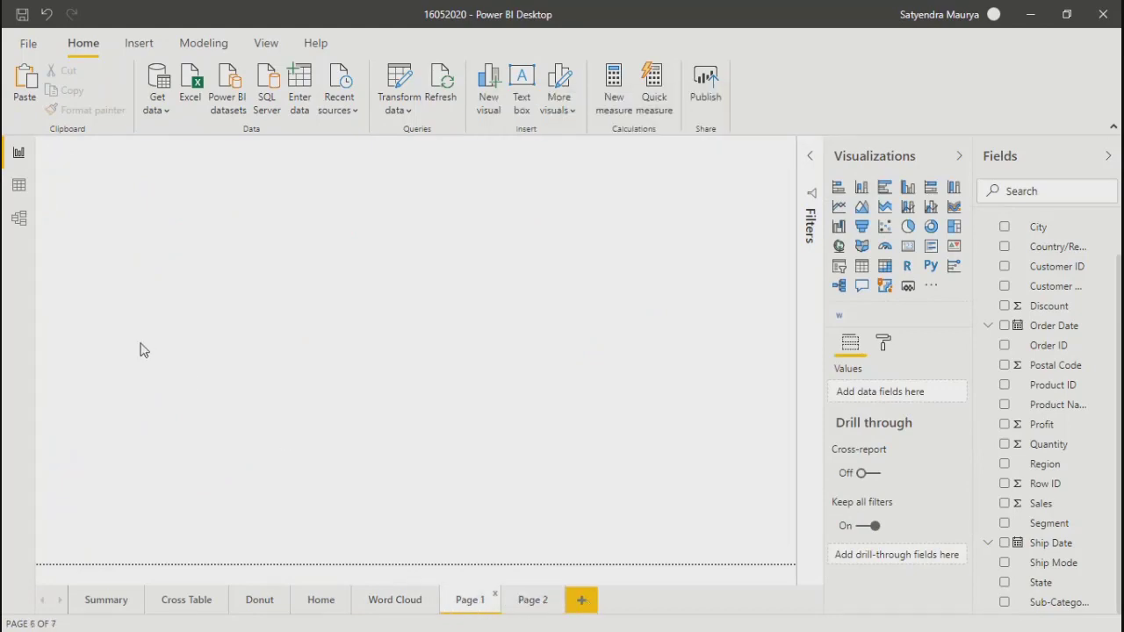
key(ctrl+v)
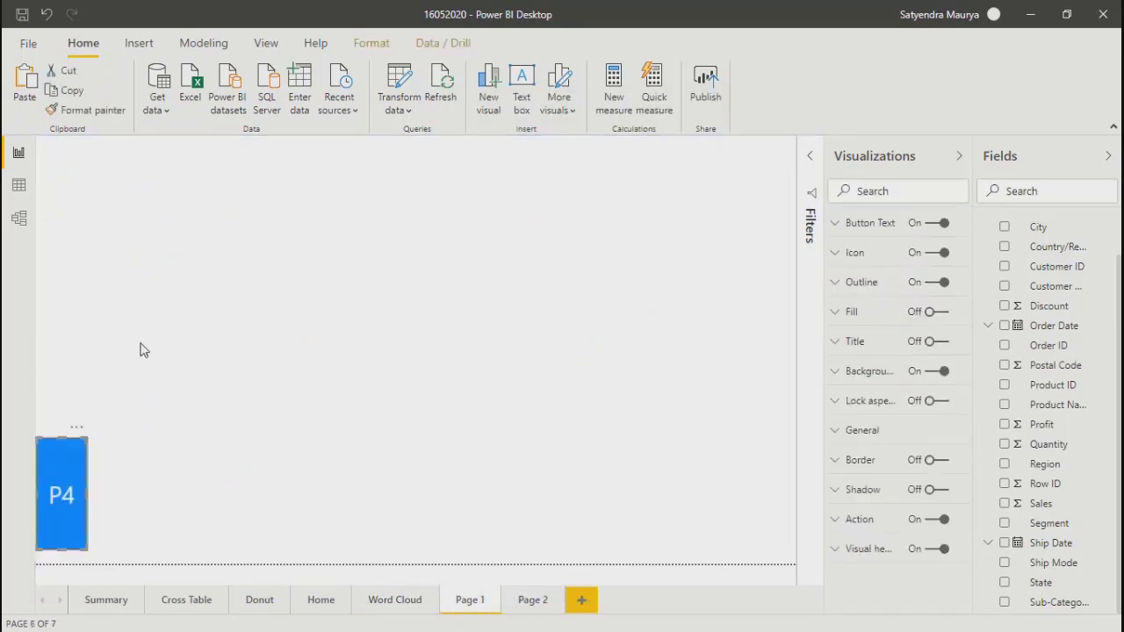
Copy the P1, P2 and P3 buttons from the Word Cloud page onto Page 1 above P4
click(408, 613)
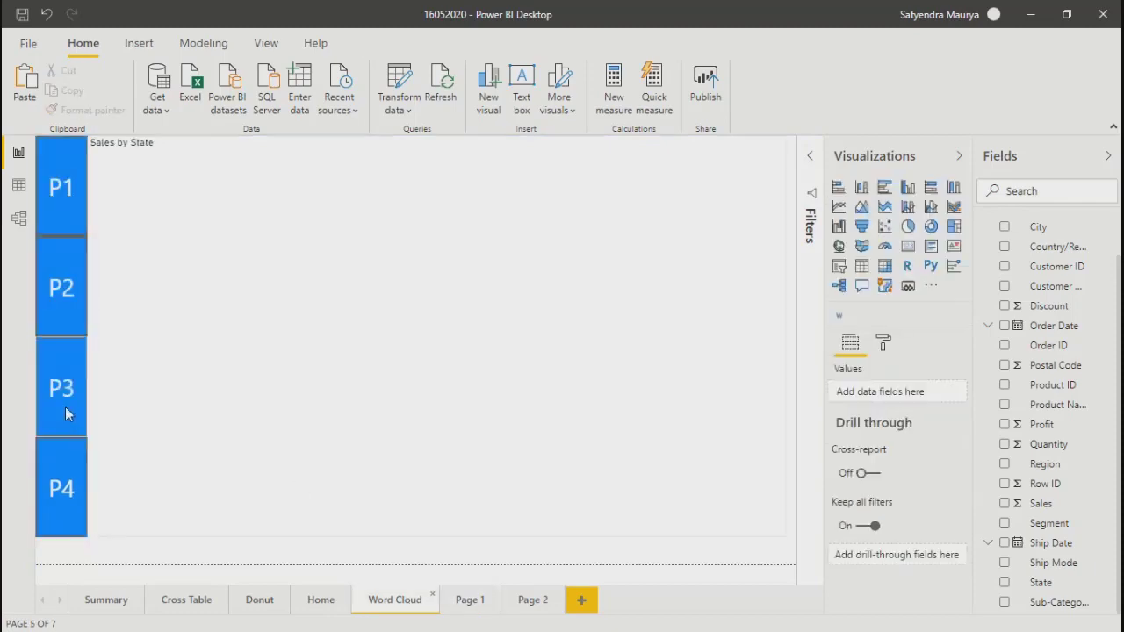
click(66, 397)
ctrl+click(59, 279)
ctrl+click(65, 204)
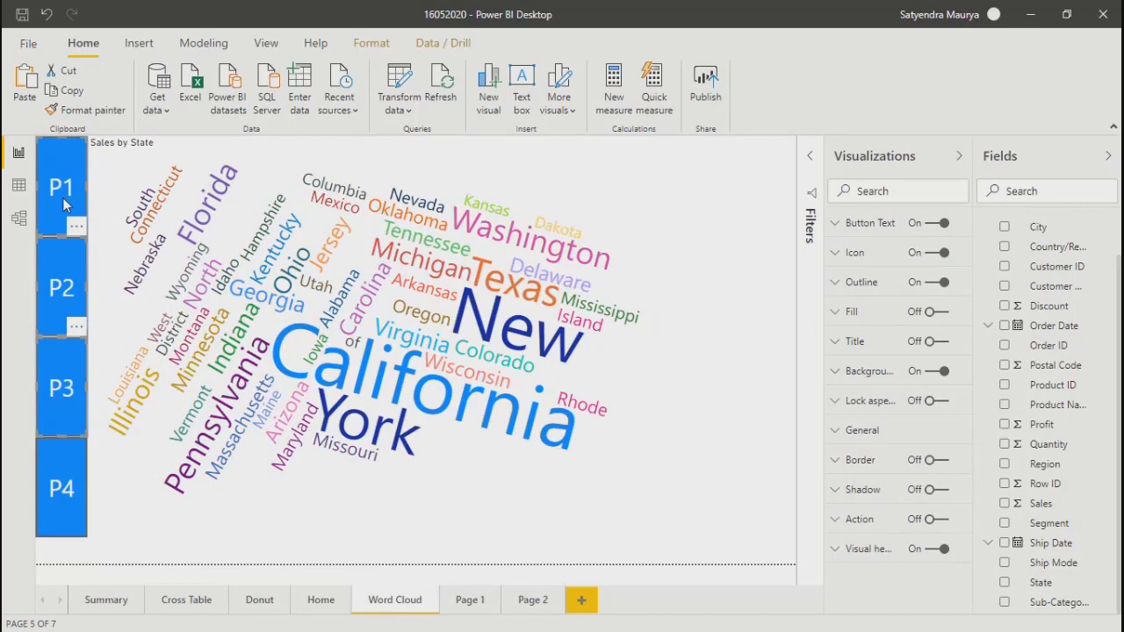
click(467, 604)
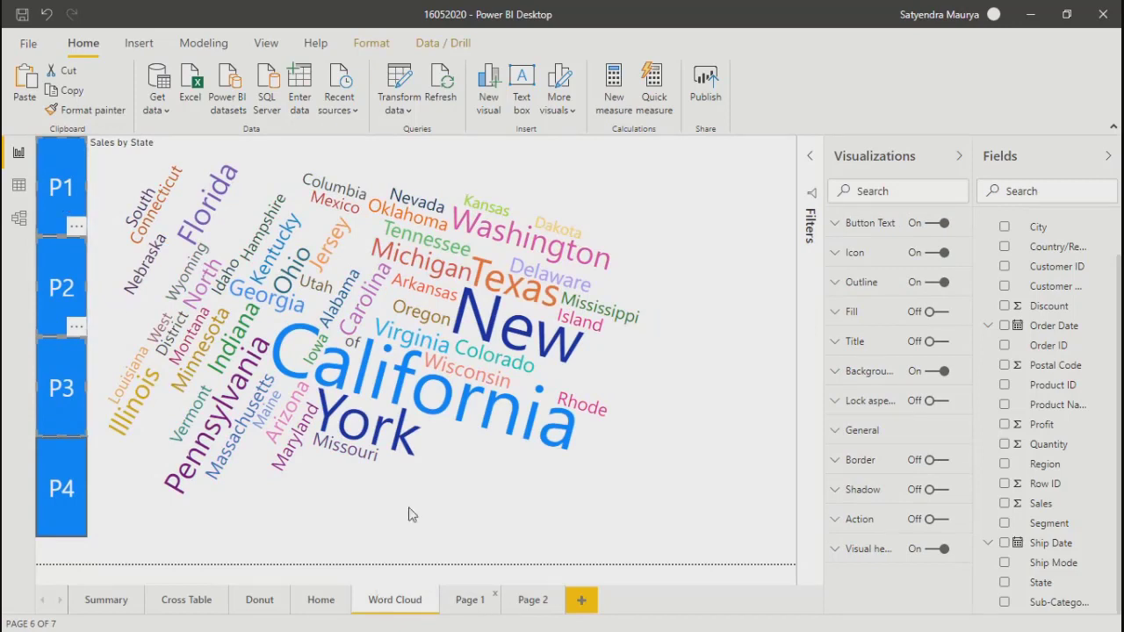
key(ctrl+v)
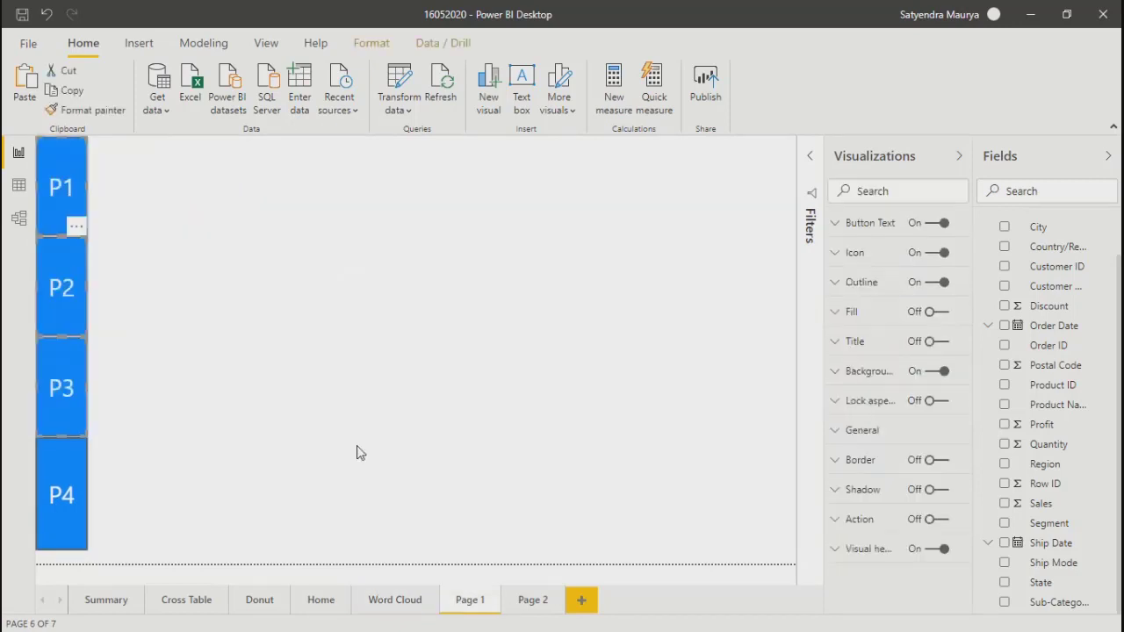
click(357, 452)
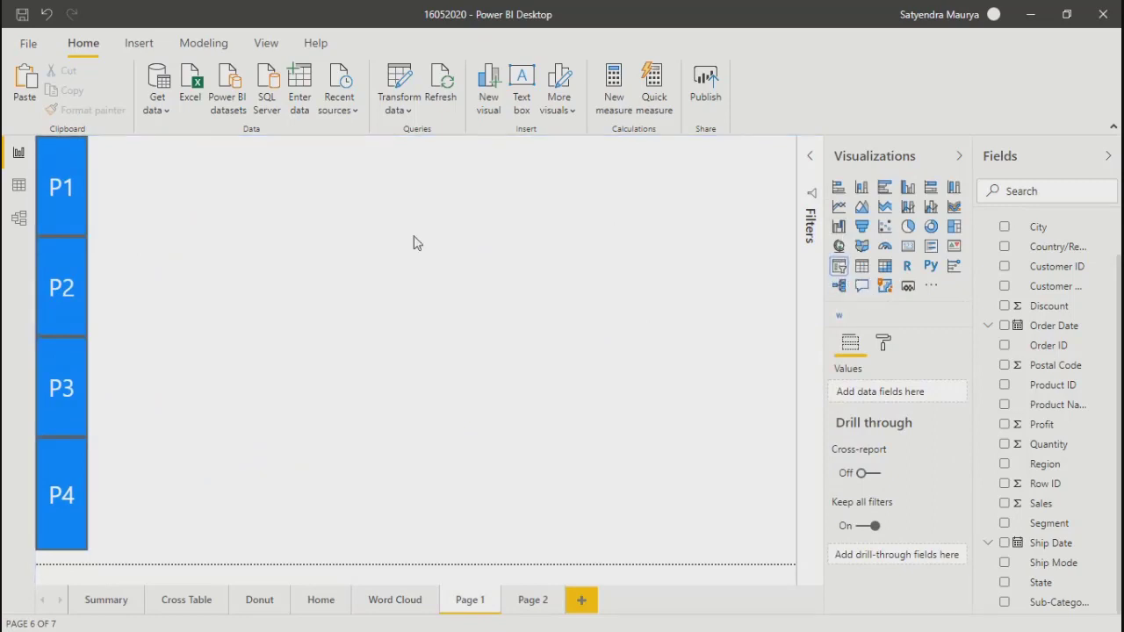
Add a Region slicer about 420 wide beside the P1–P4 buttons on Page 1
click(838, 266)
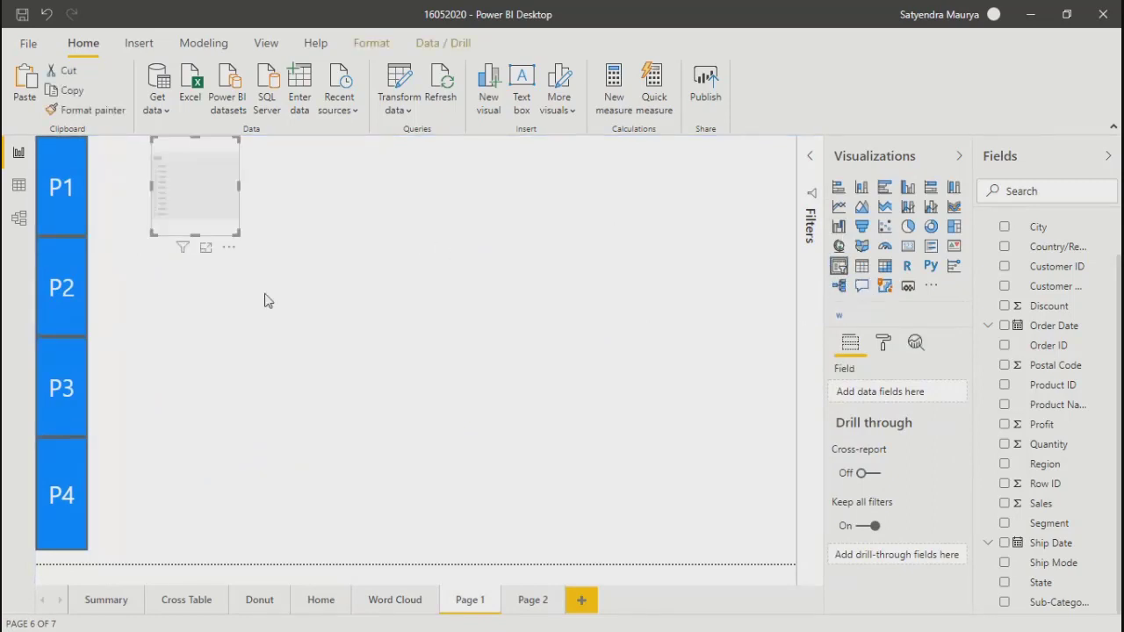
drag(238, 235, 400, 367)
drag(258, 164, 307, 233)
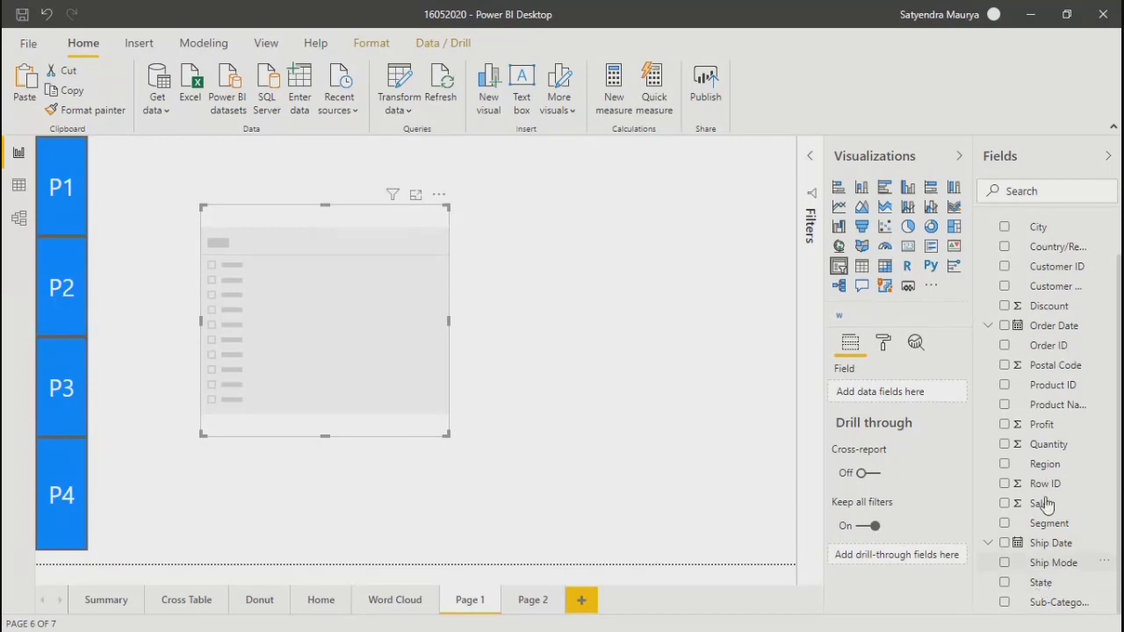
drag(1043, 465, 276, 308)
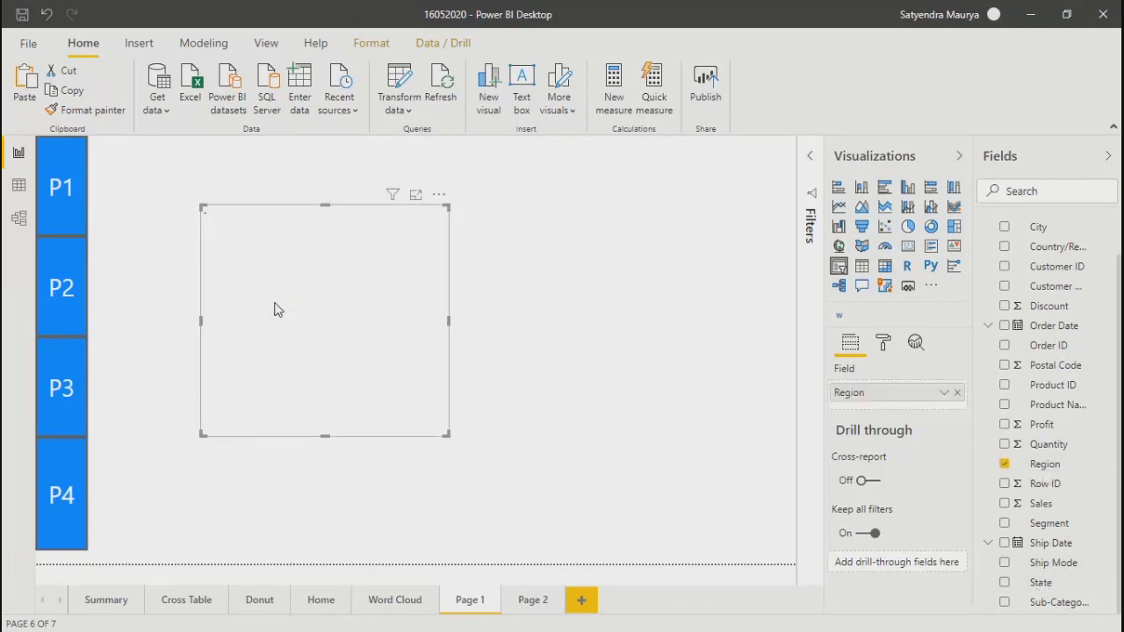
click(594, 332)
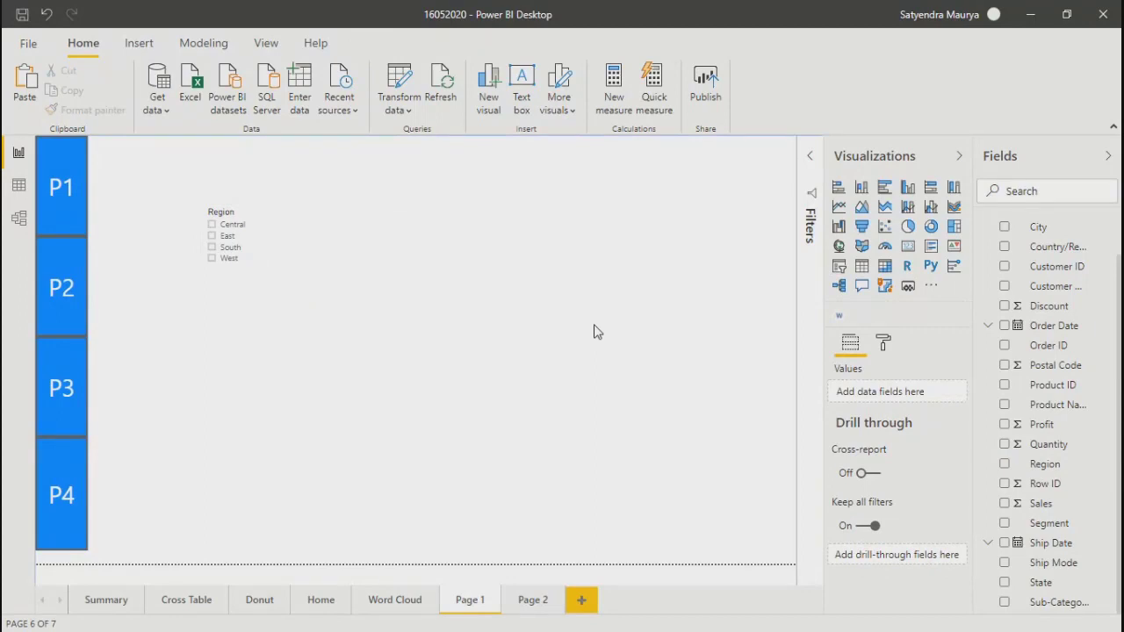
Test the Region slicer by selecting East, South and West in turn
click(212, 236)
click(211, 246)
click(213, 259)
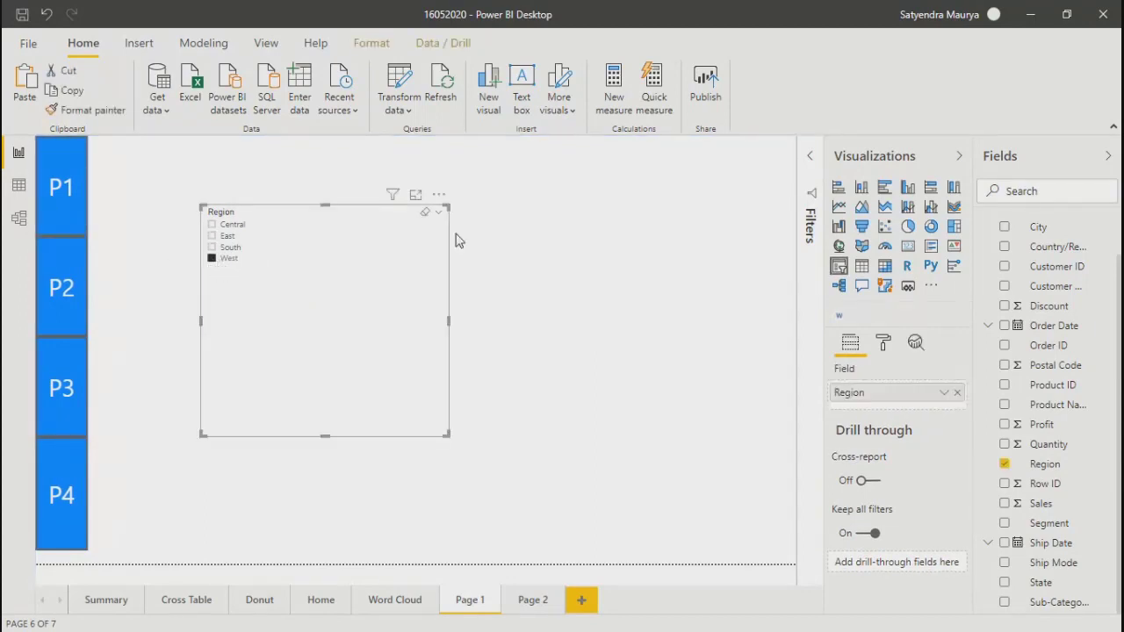
Set the Region slicer's orientation to Horizontal in its general format options
click(809, 222)
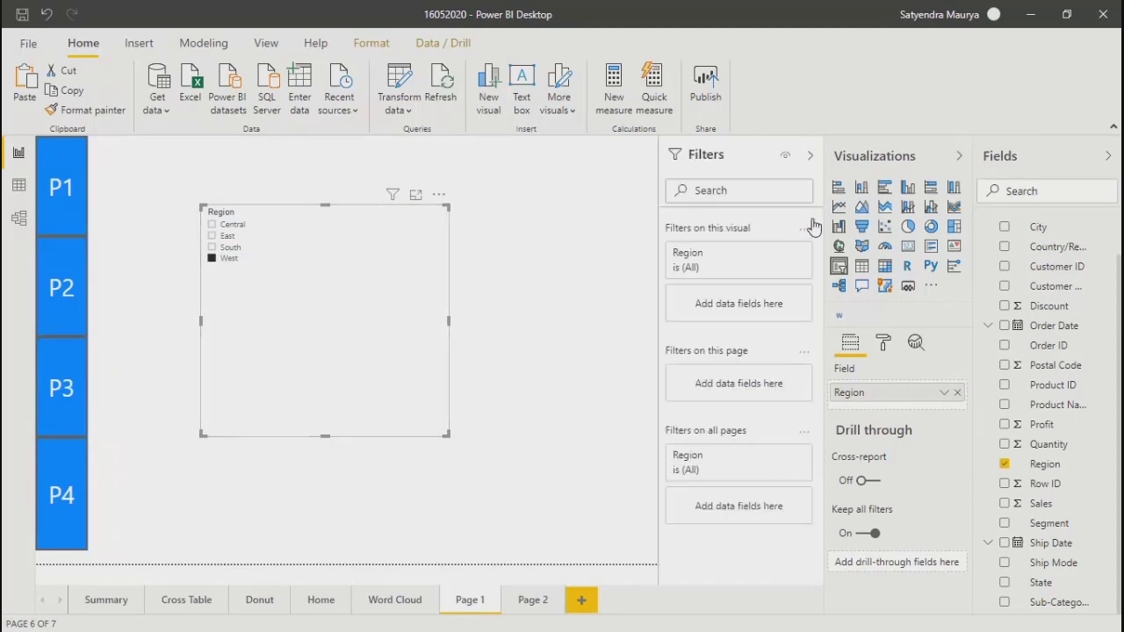
click(883, 342)
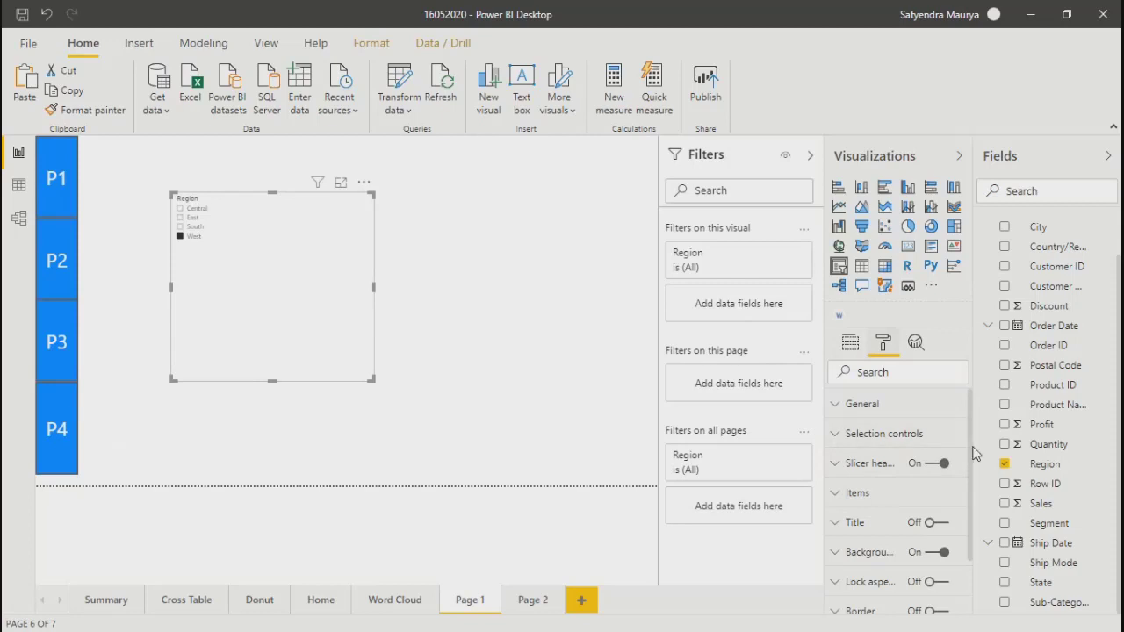
click(838, 436)
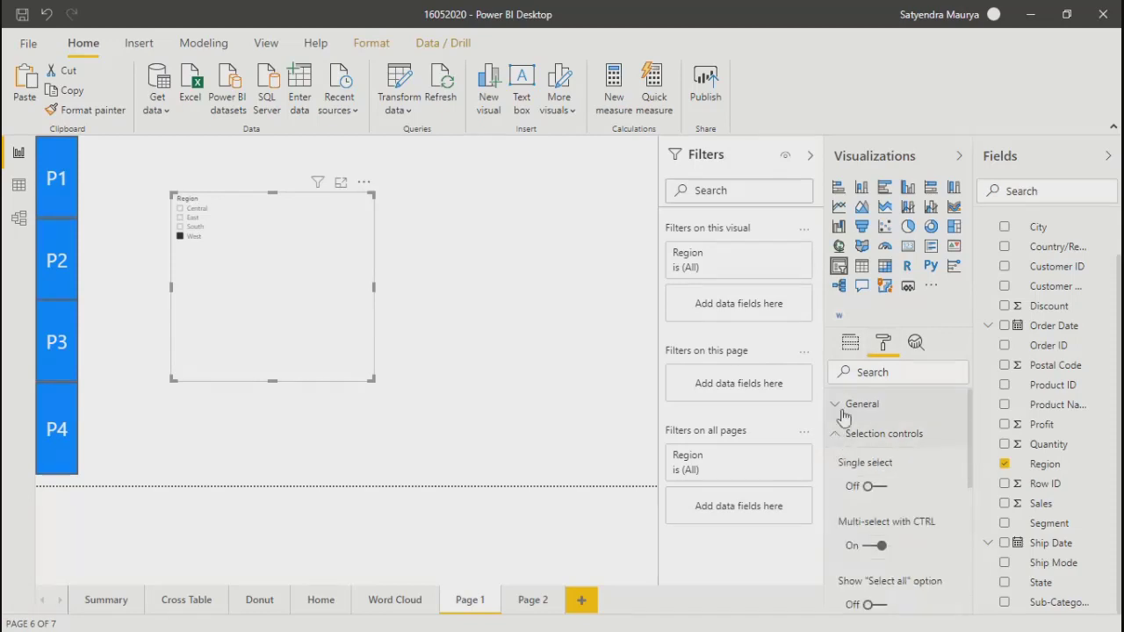
click(838, 406)
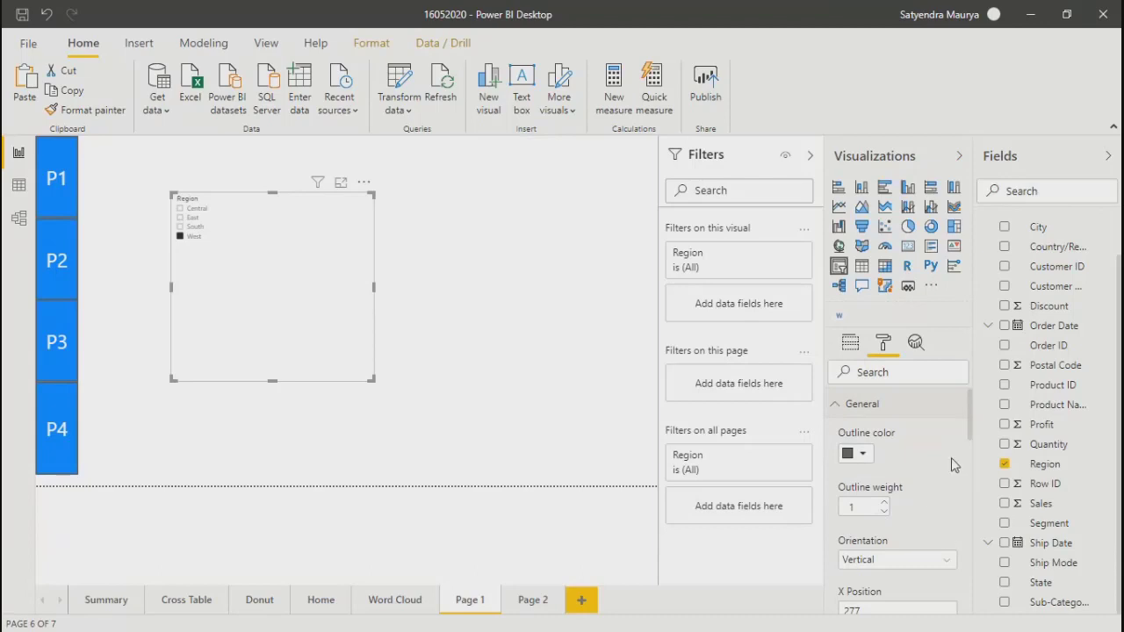
drag(972, 427, 972, 463)
click(874, 433)
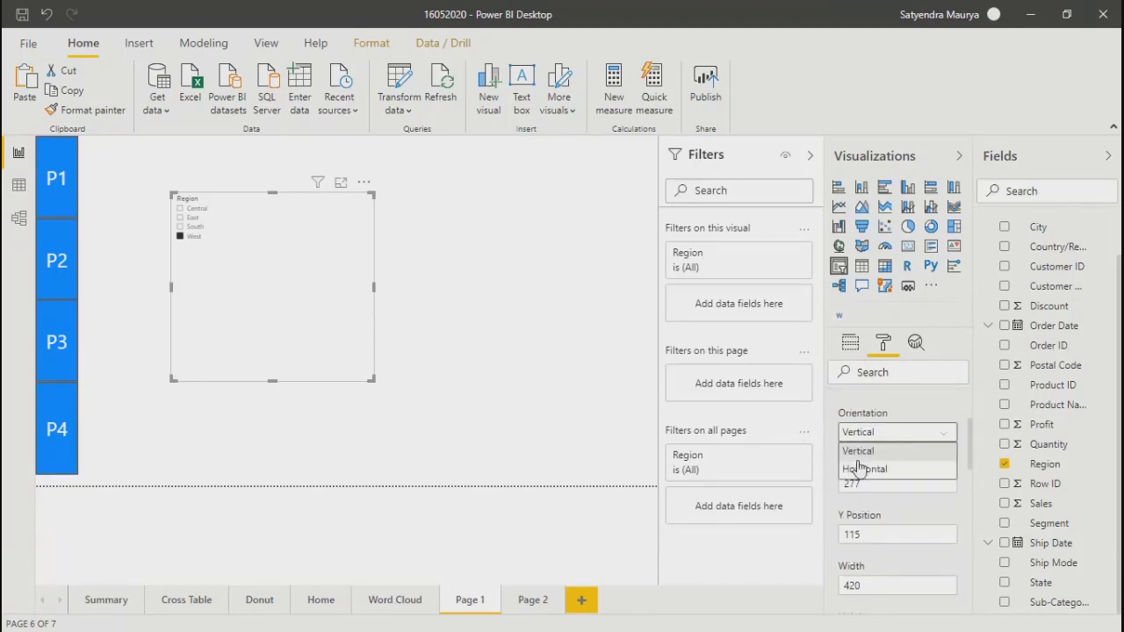
click(857, 474)
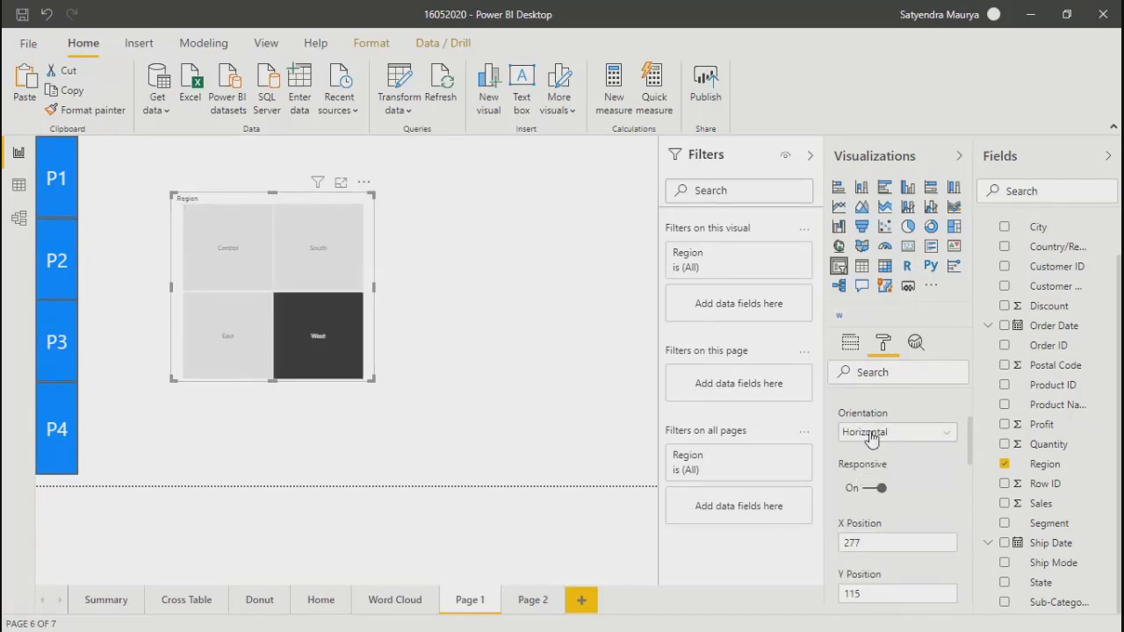
Try the slicer with Responsive off, select the Central region, and turn Responsive back on
click(862, 489)
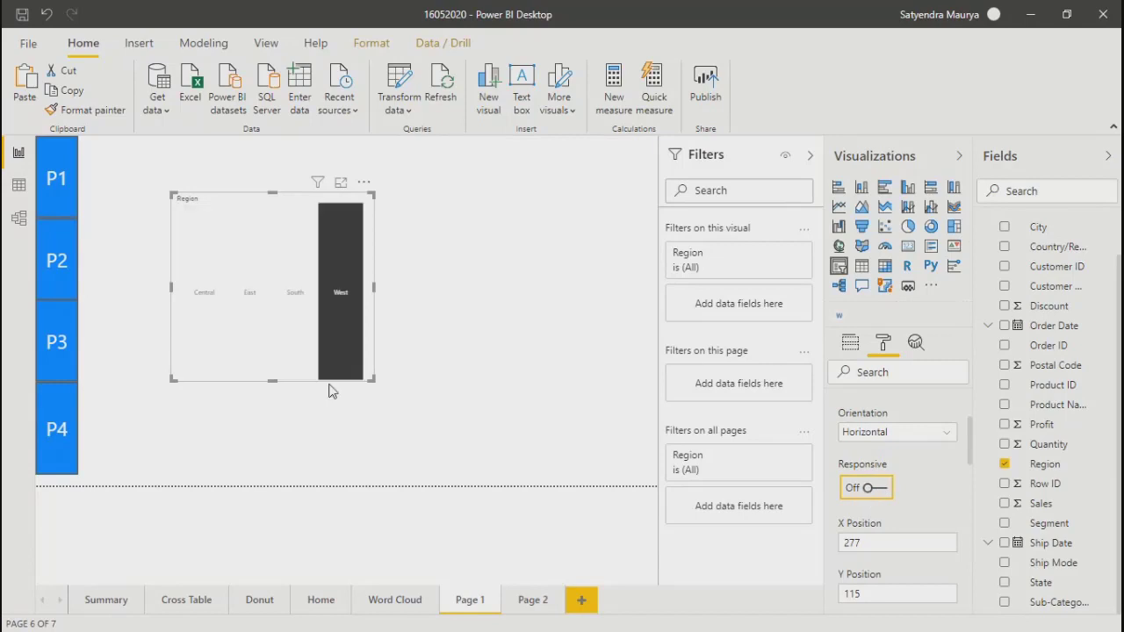
click(222, 304)
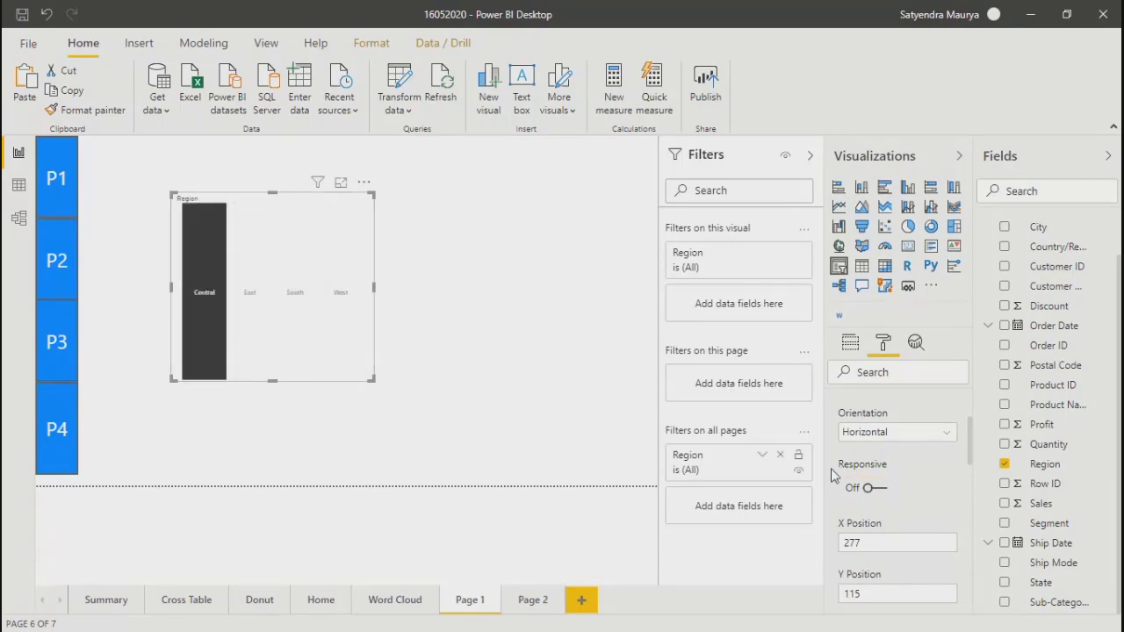
click(877, 489)
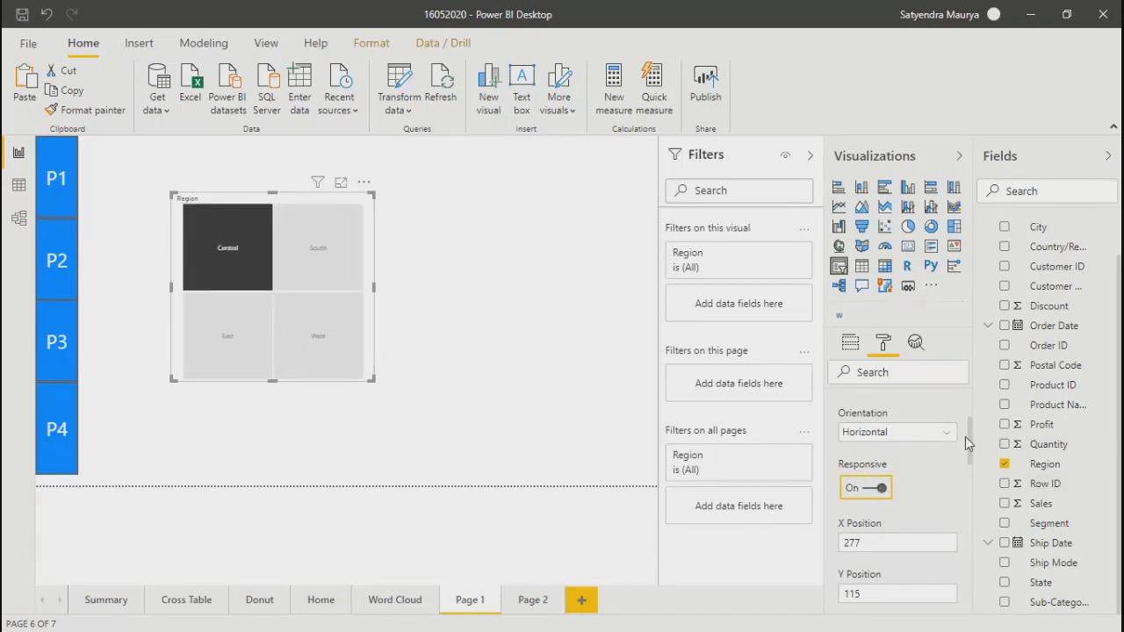
Try the Single select option in the slicer's selection controls and switch it off again
drag(968, 439, 961, 519)
click(877, 446)
click(867, 448)
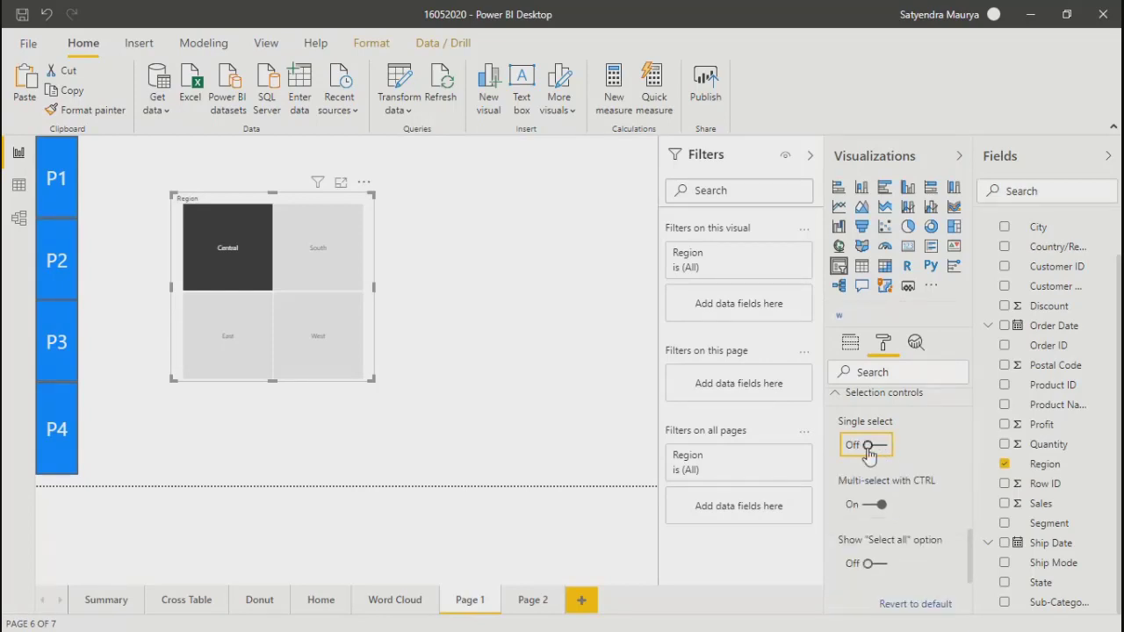
mouse_move(971, 532)
mouse_down()
mouse_move(966, 594)
mouse_move(966, 518)
mouse_up()
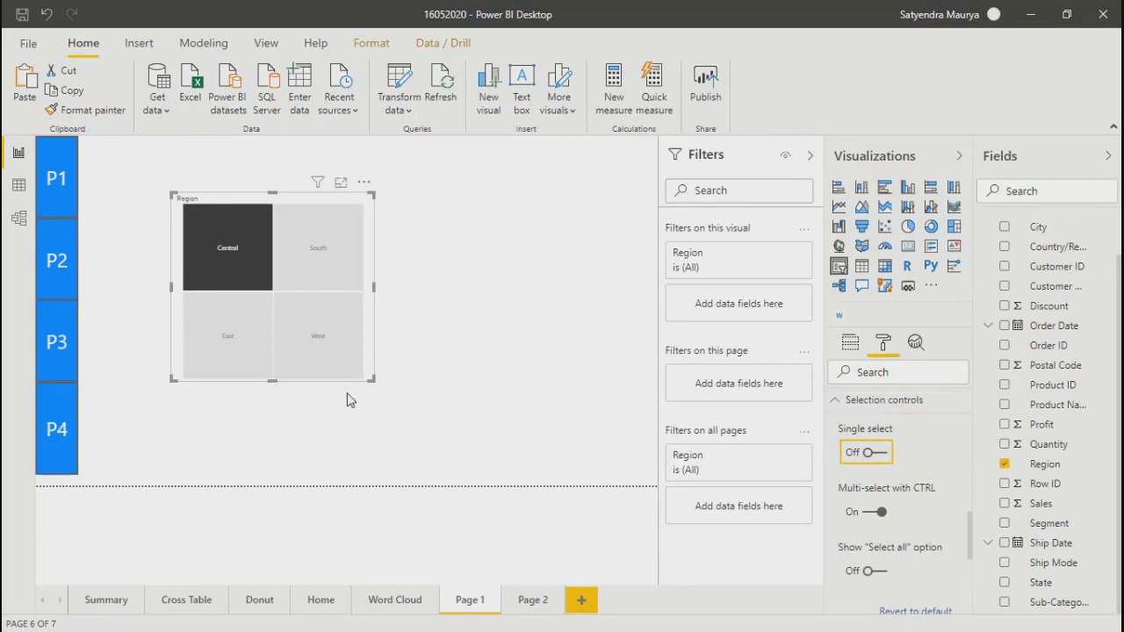
Resize the Region slicer to start at the page's upper edge and span from the P1–P4 buttons to the far side
drag(375, 381, 514, 308)
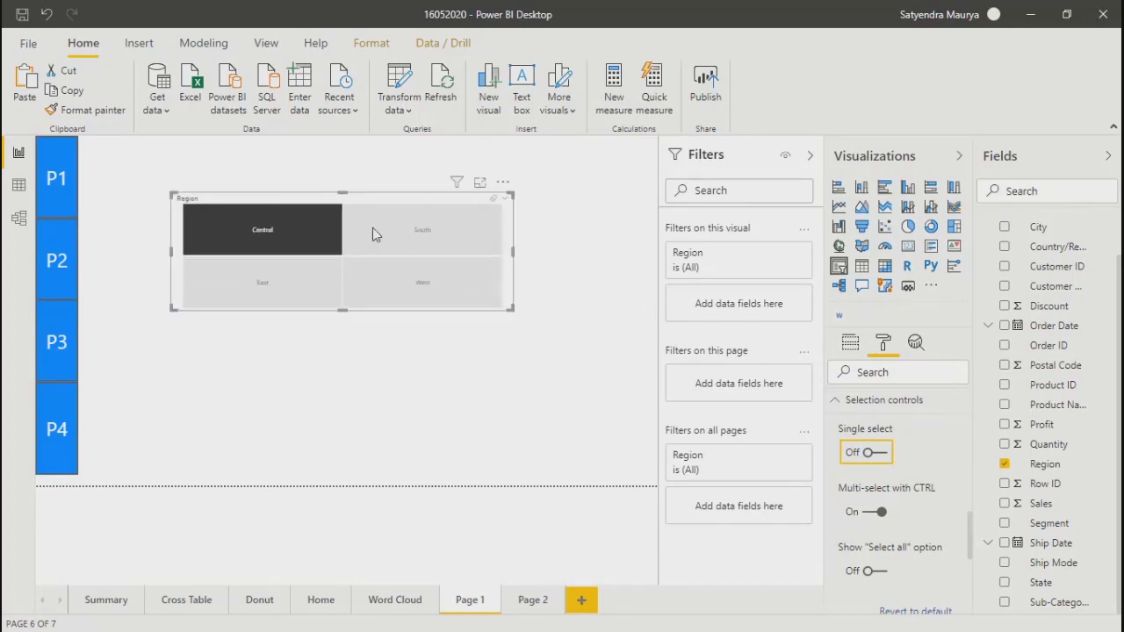
drag(340, 192, 345, 141)
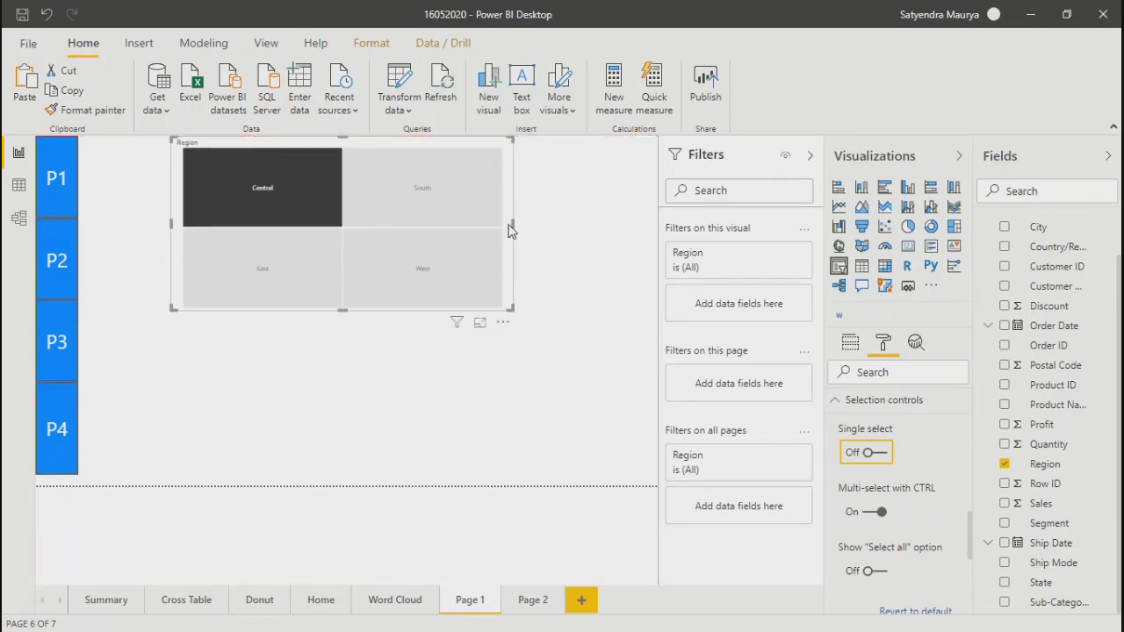
drag(512, 230, 659, 237)
drag(171, 223, 82, 231)
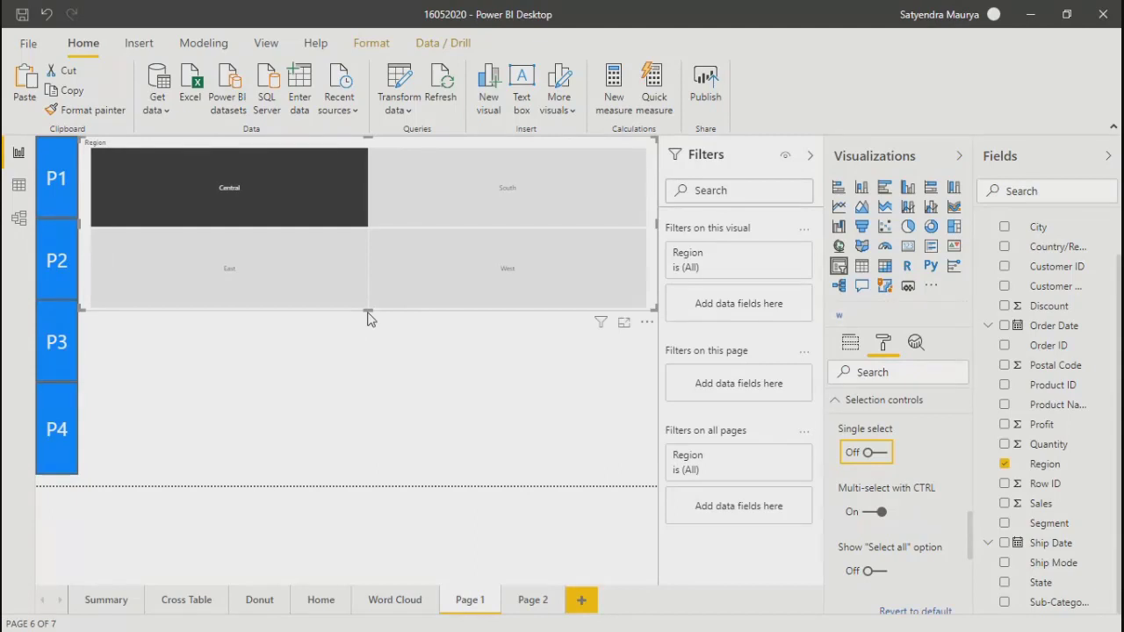
Reduce the Region slicer's height to a thin single-row strip, and switch the Central region off and on again
drag(368, 309, 377, 204)
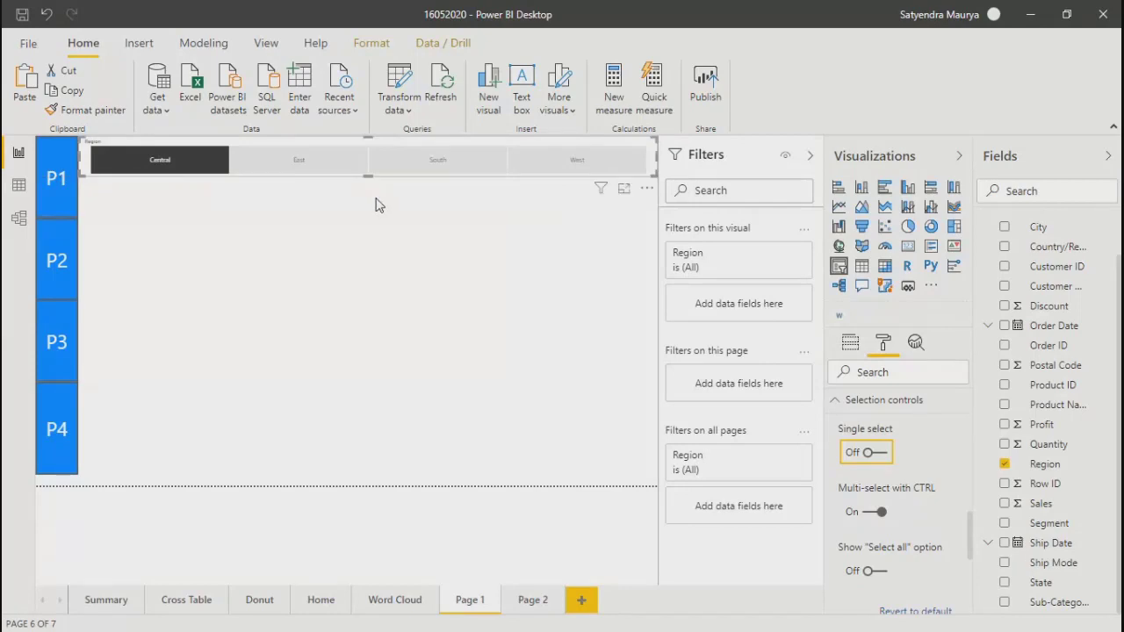
click(189, 161)
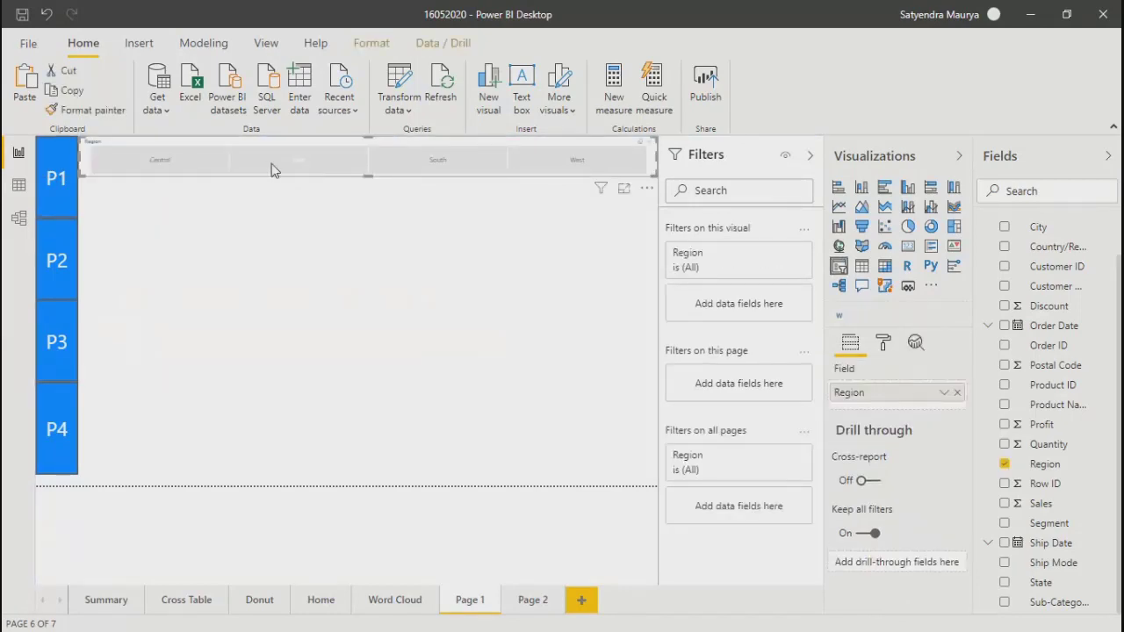
click(175, 166)
click(422, 272)
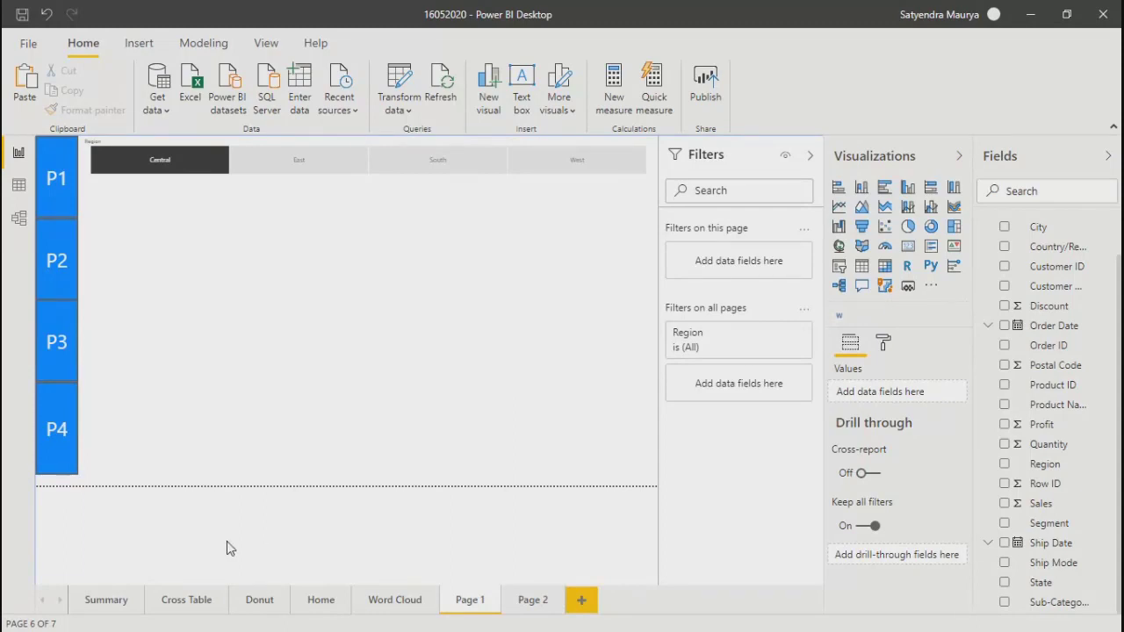
Try the East, South and Central tiles in the Region slicer and leave no region selected
click(289, 155)
click(439, 170)
click(302, 168)
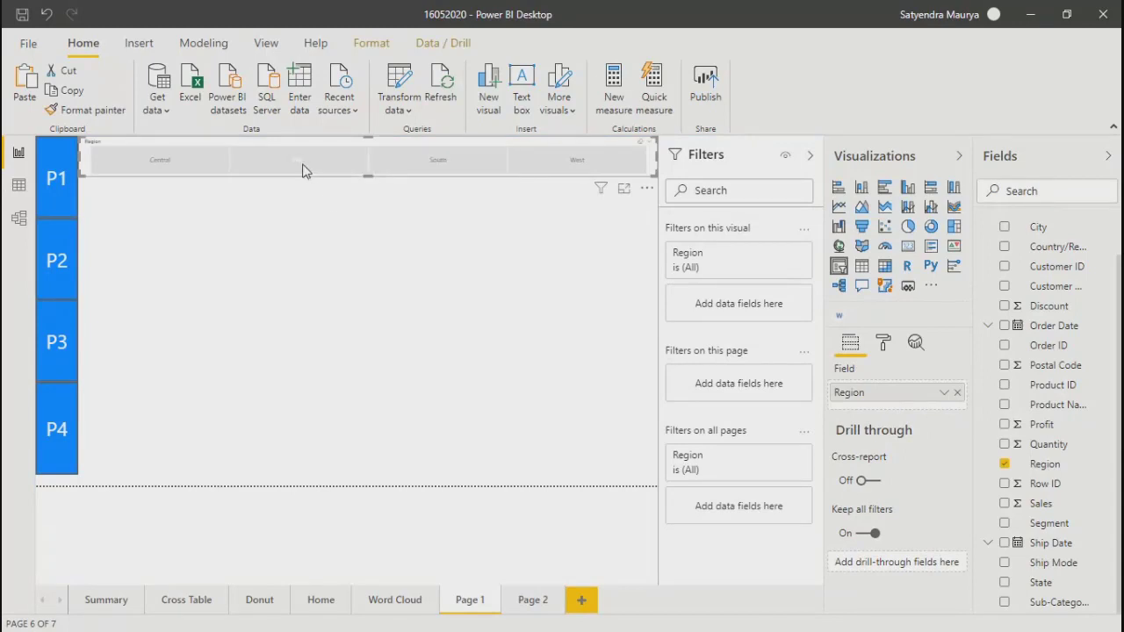
click(160, 157)
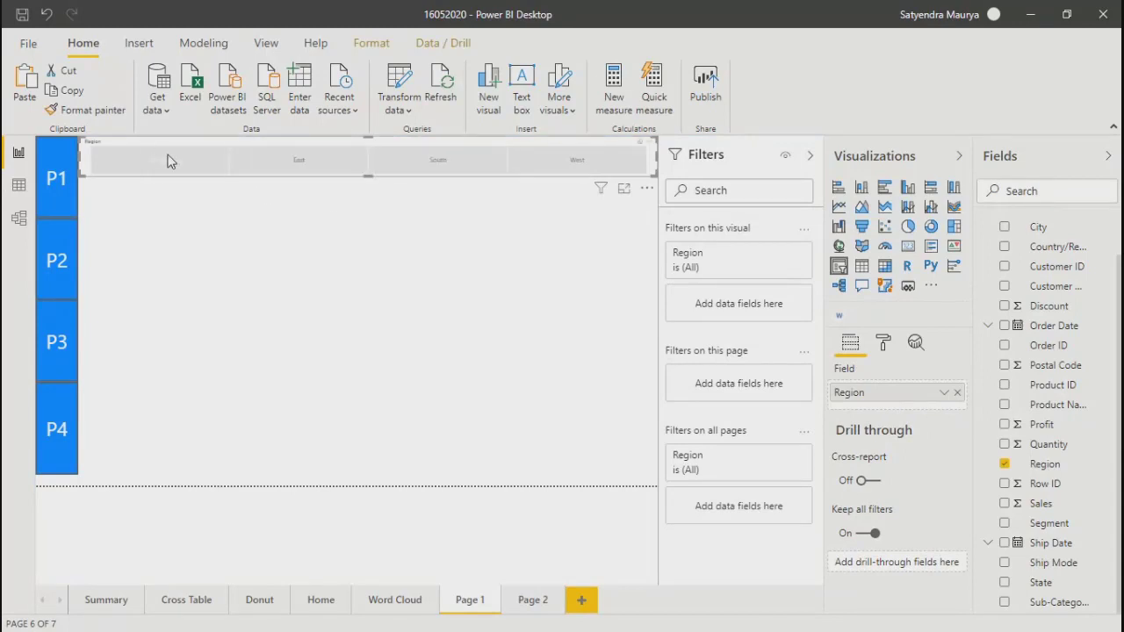
click(301, 160)
click(269, 166)
click(186, 165)
click(292, 165)
Add a table visual below the Region slicer and stretch it down to the page's lower edge
click(404, 383)
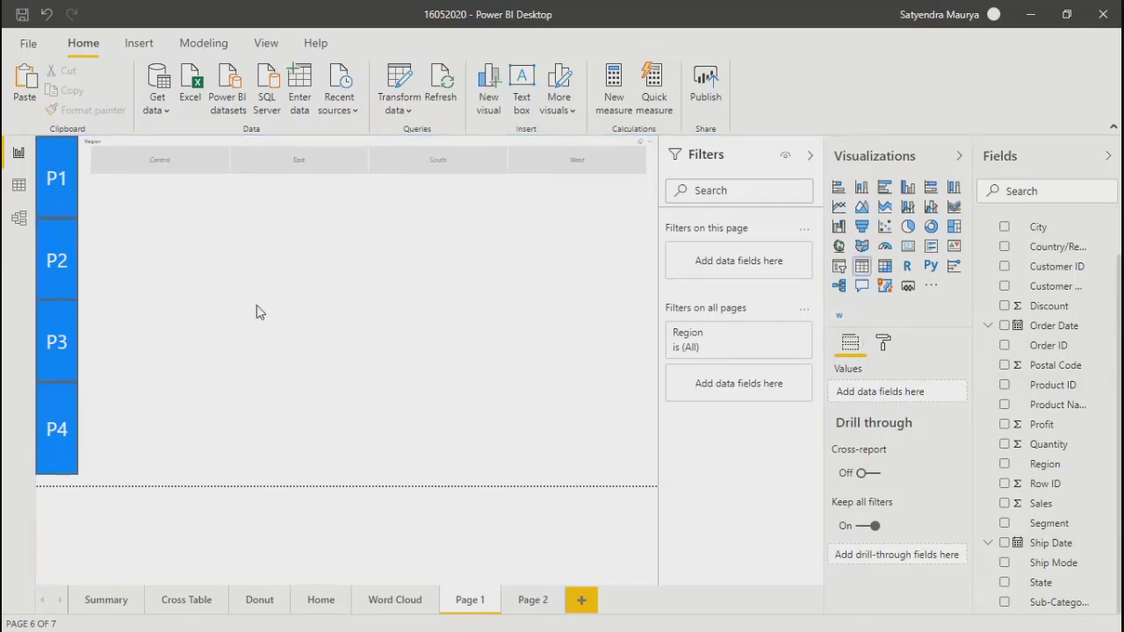
click(862, 269)
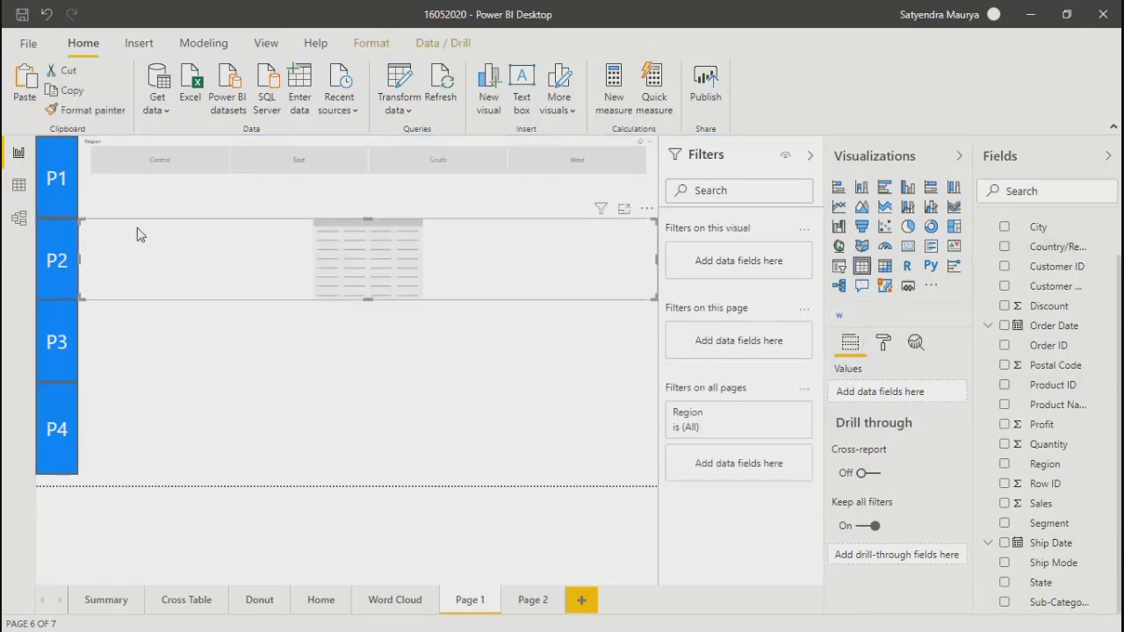
click(368, 310)
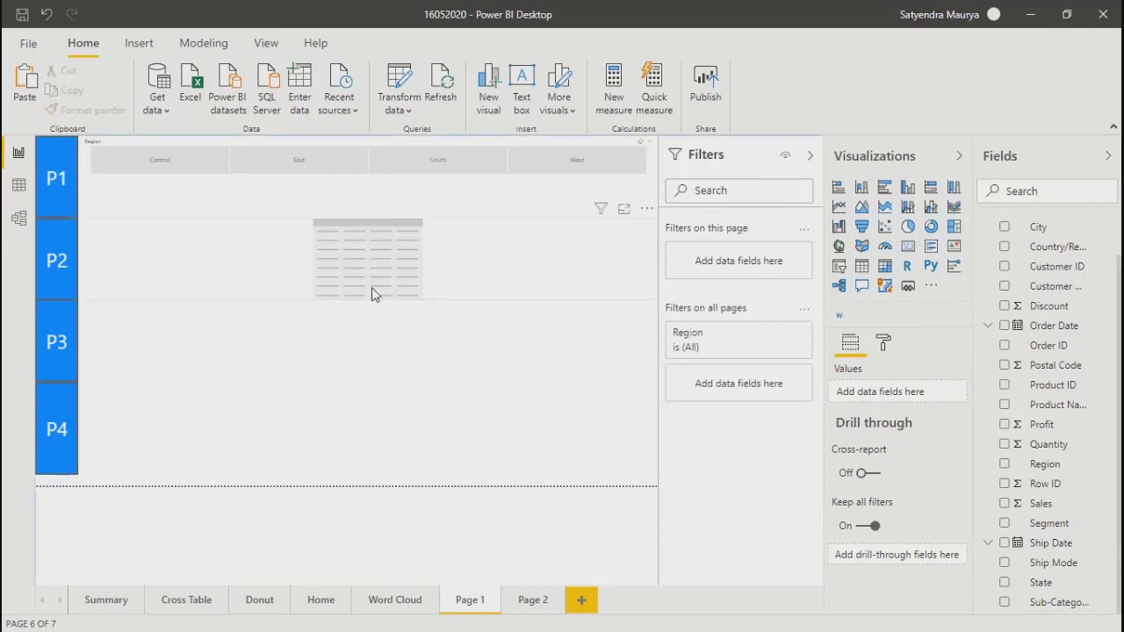
click(369, 291)
drag(367, 299, 371, 482)
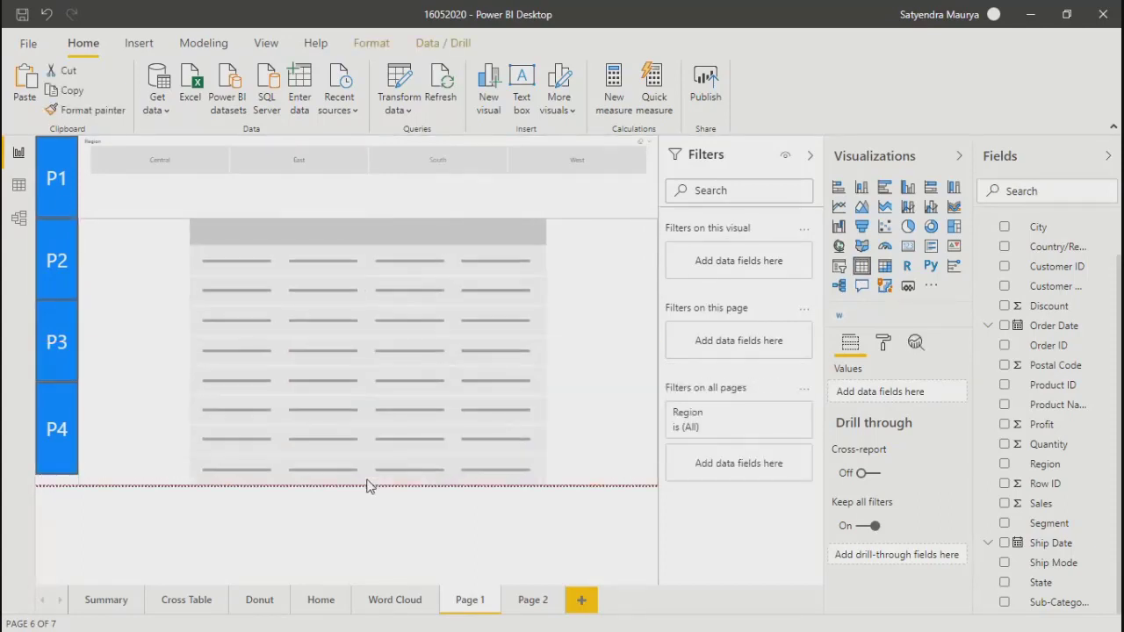
Add the State and Profit fields to the table and move it up directly beneath the Region slicer
click(1005, 584)
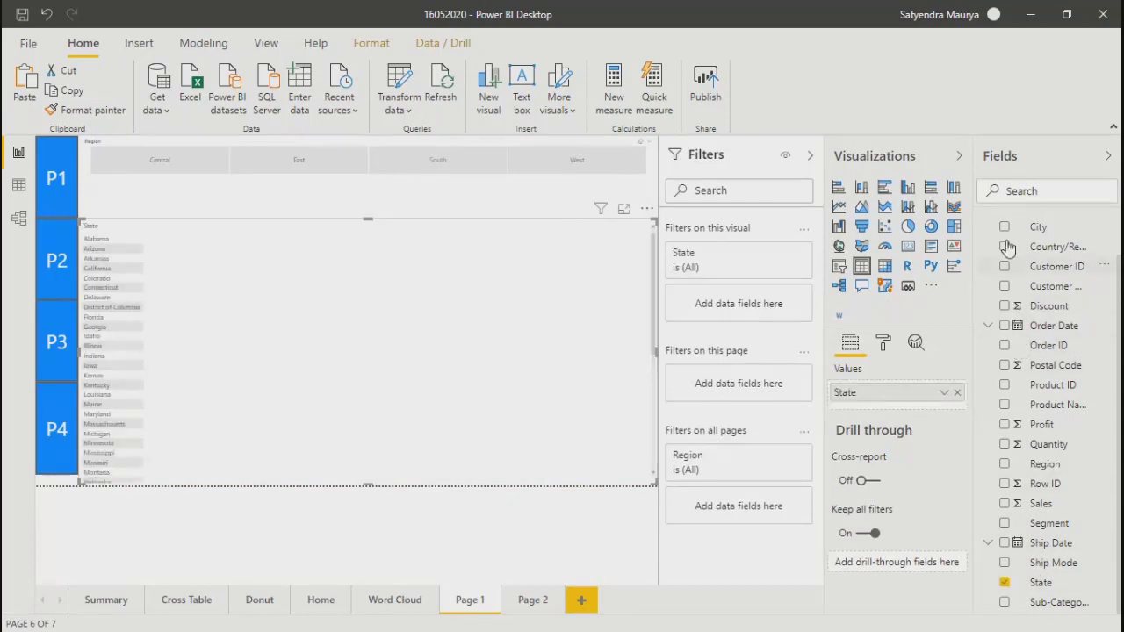
click(1005, 424)
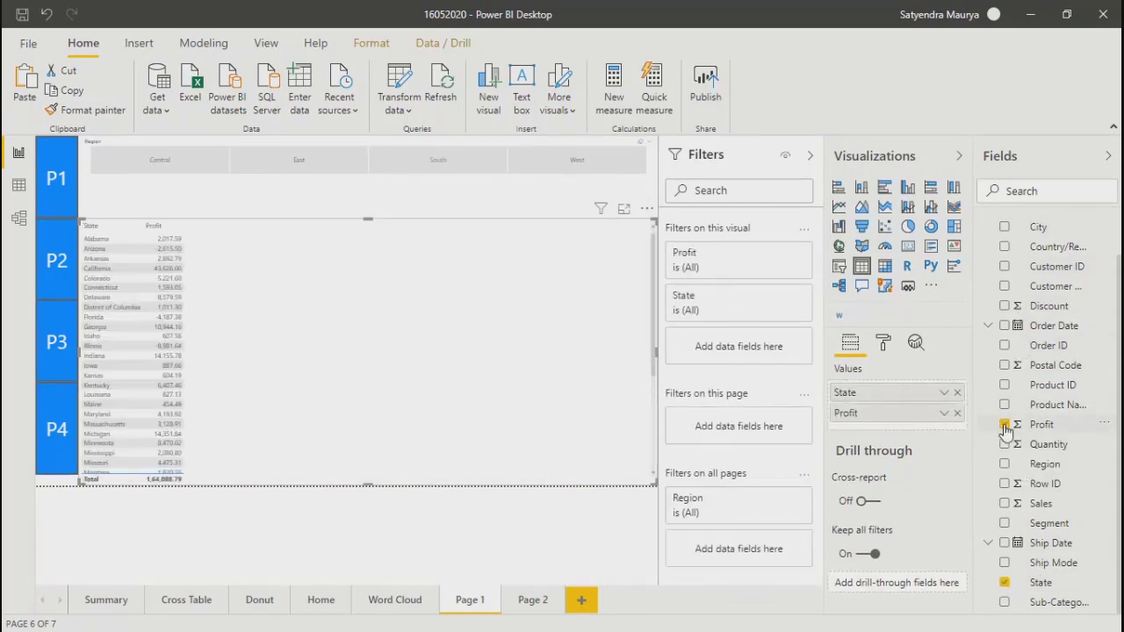
drag(343, 268, 345, 233)
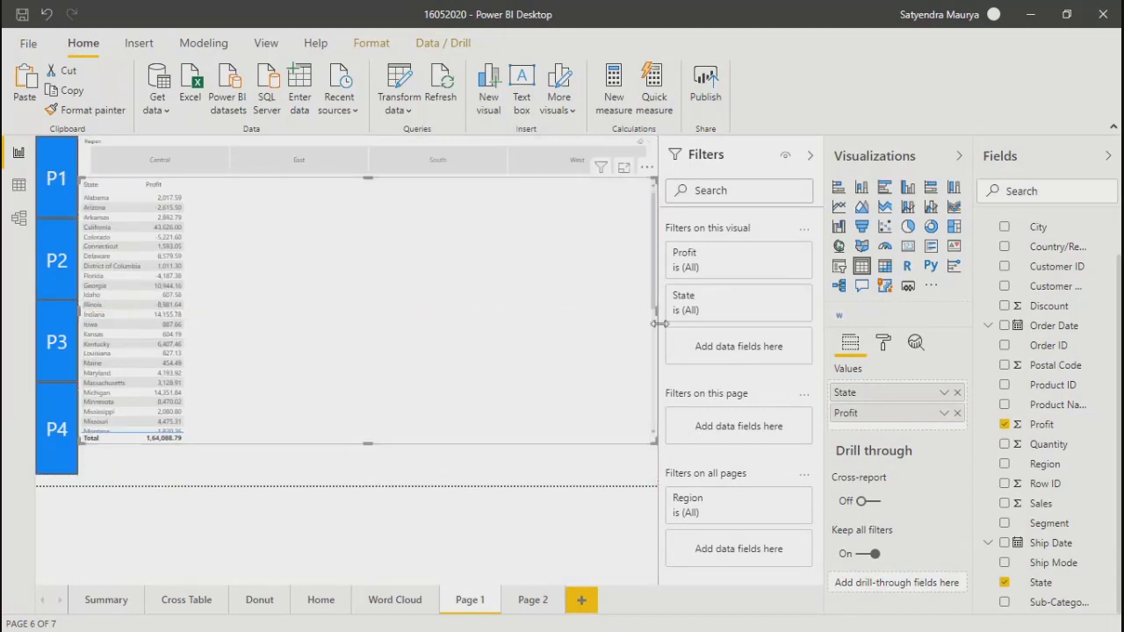
drag(659, 349, 335, 362)
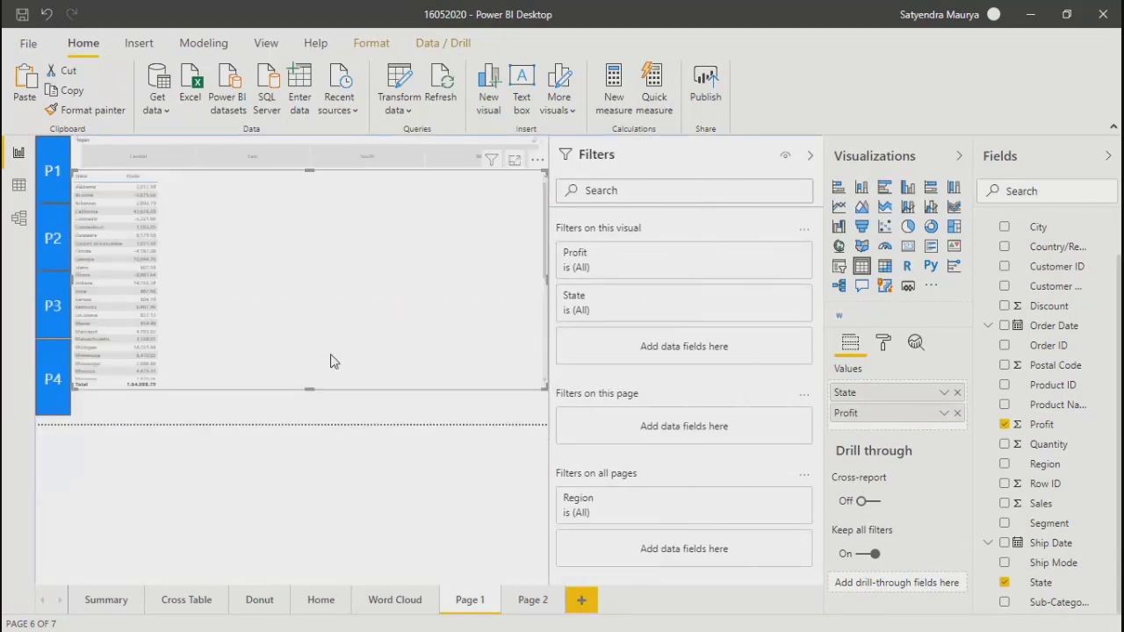
drag(549, 355, 744, 388)
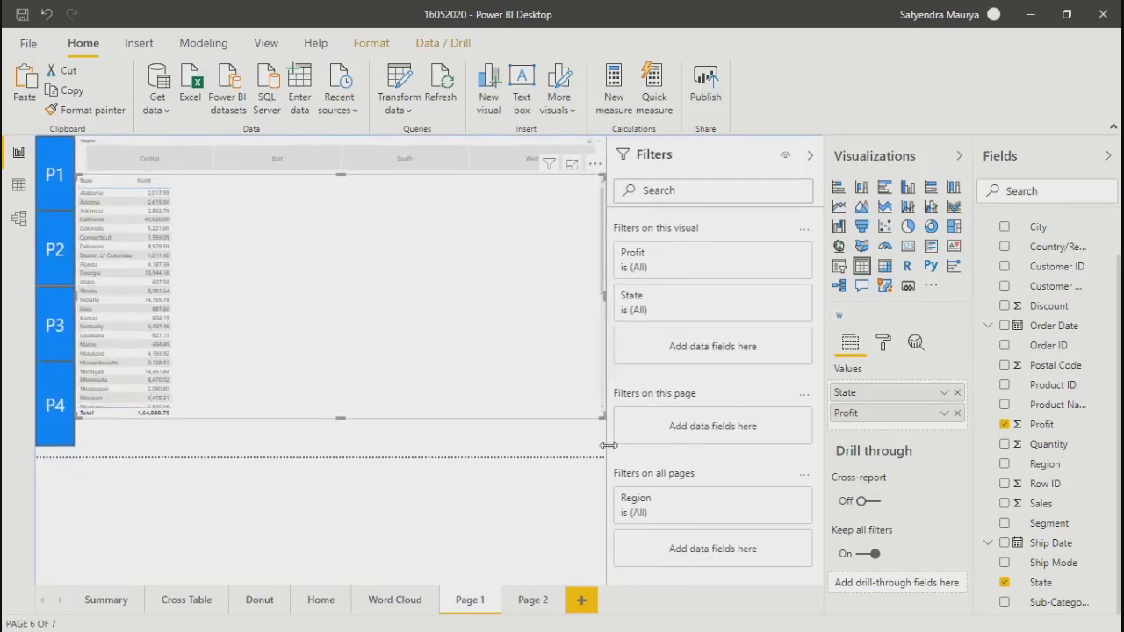
drag(608, 446, 663, 450)
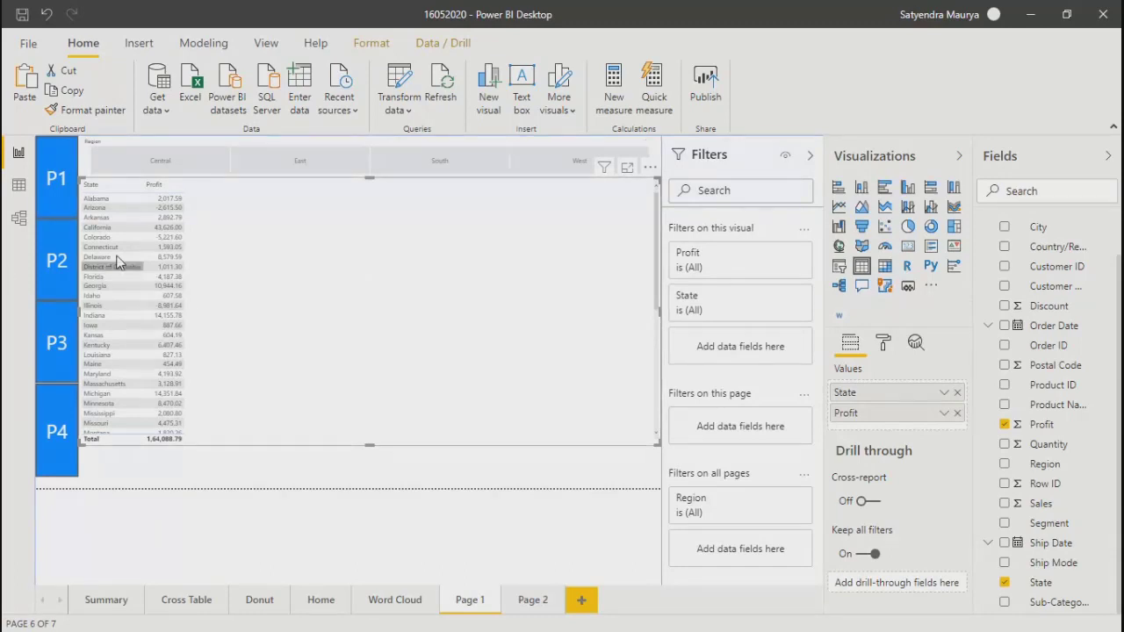
Sort the table by Profit in descending order and open it in focus mode
click(116, 191)
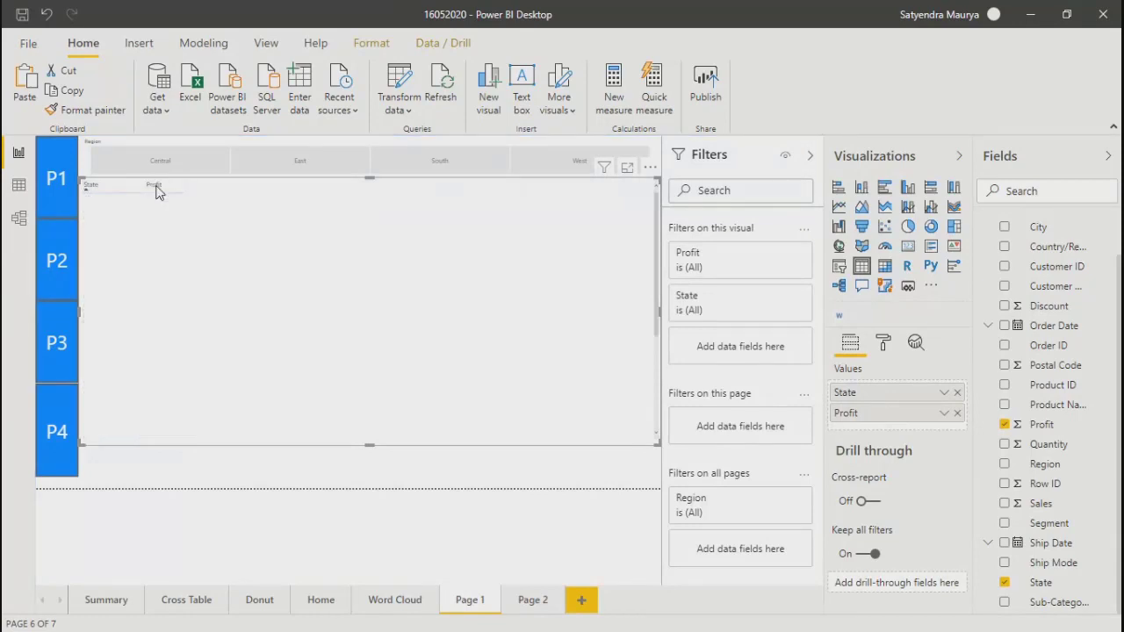
click(151, 188)
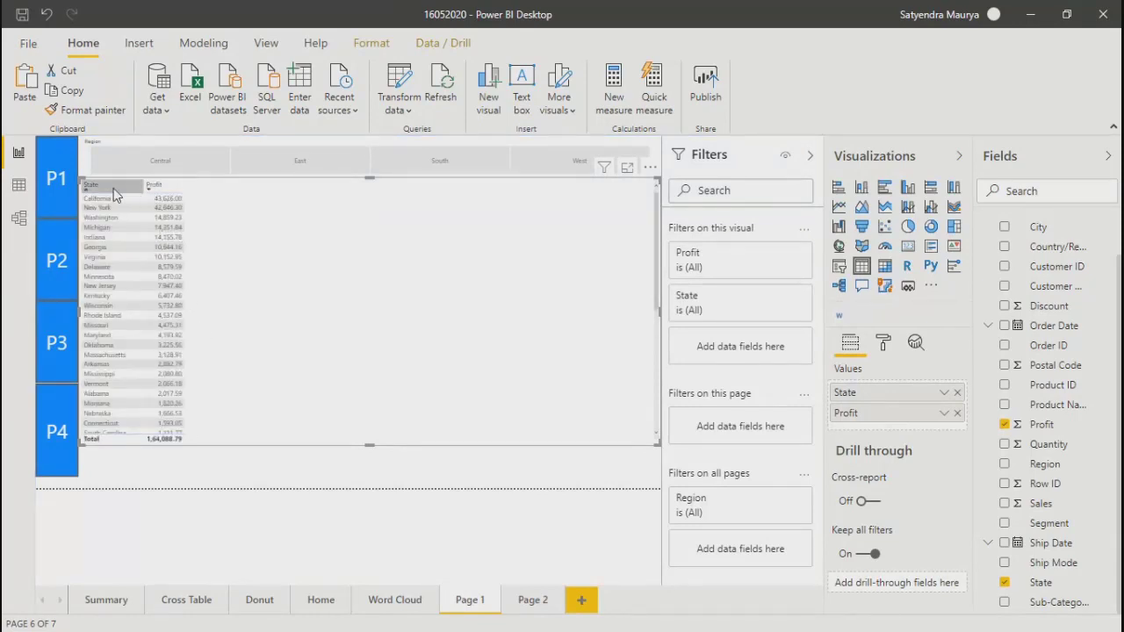
click(626, 168)
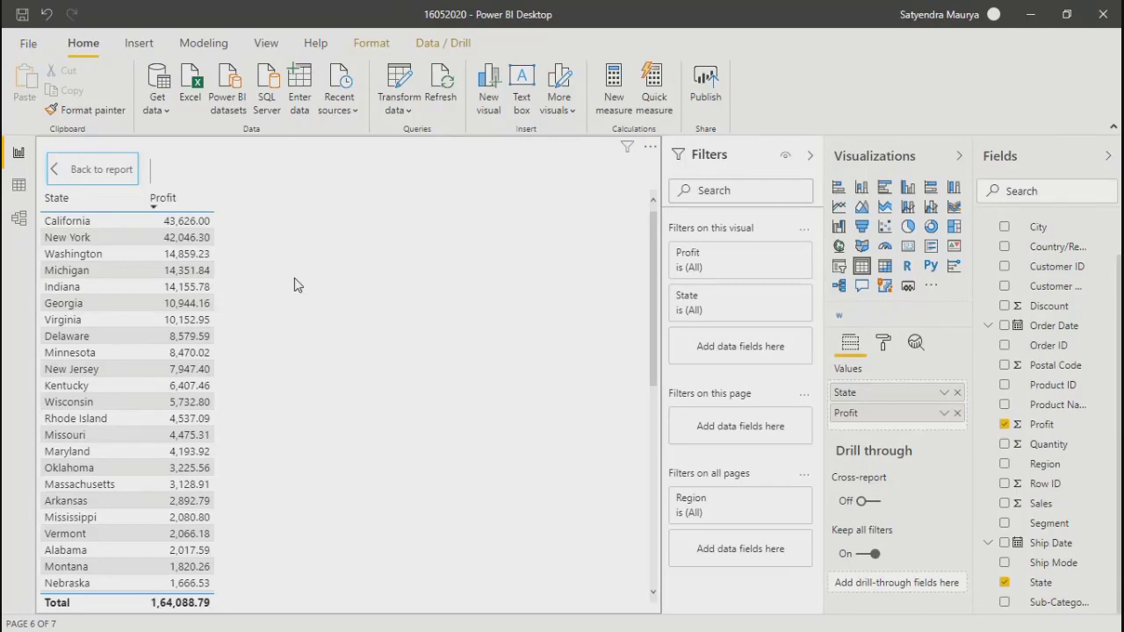
mouse_move(654, 309)
mouse_down()
mouse_move(658, 518)
mouse_move(654, 309)
mouse_up()
Highlight the California row and examine the basic filtering values of the Region filter on all pages
click(157, 222)
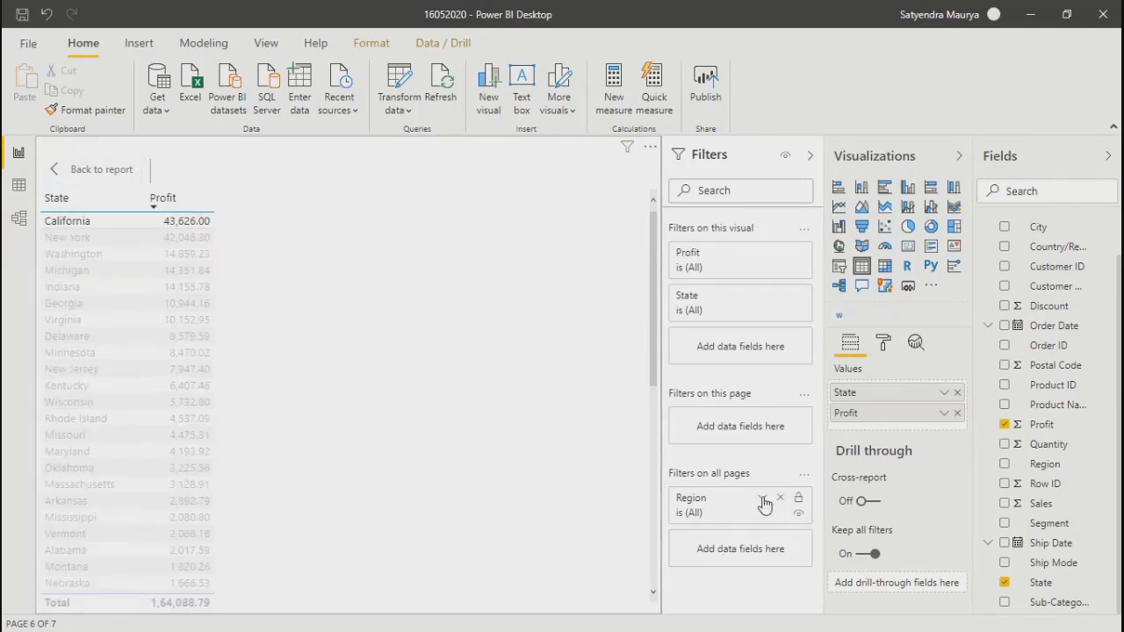
click(762, 498)
scroll(765, 554, down, 3)
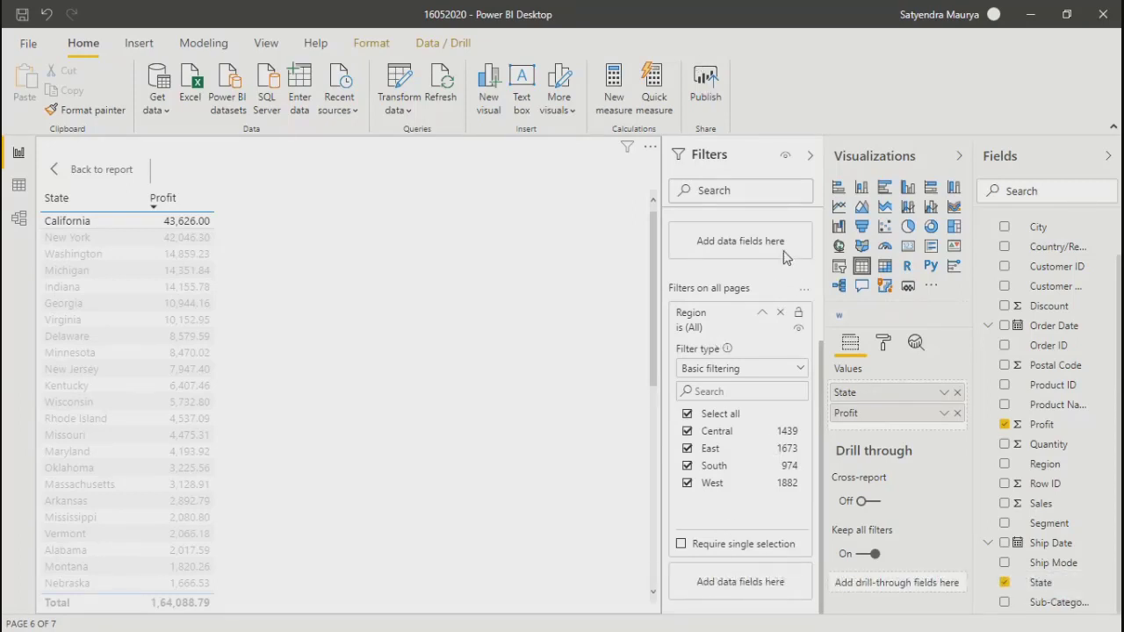
click(813, 155)
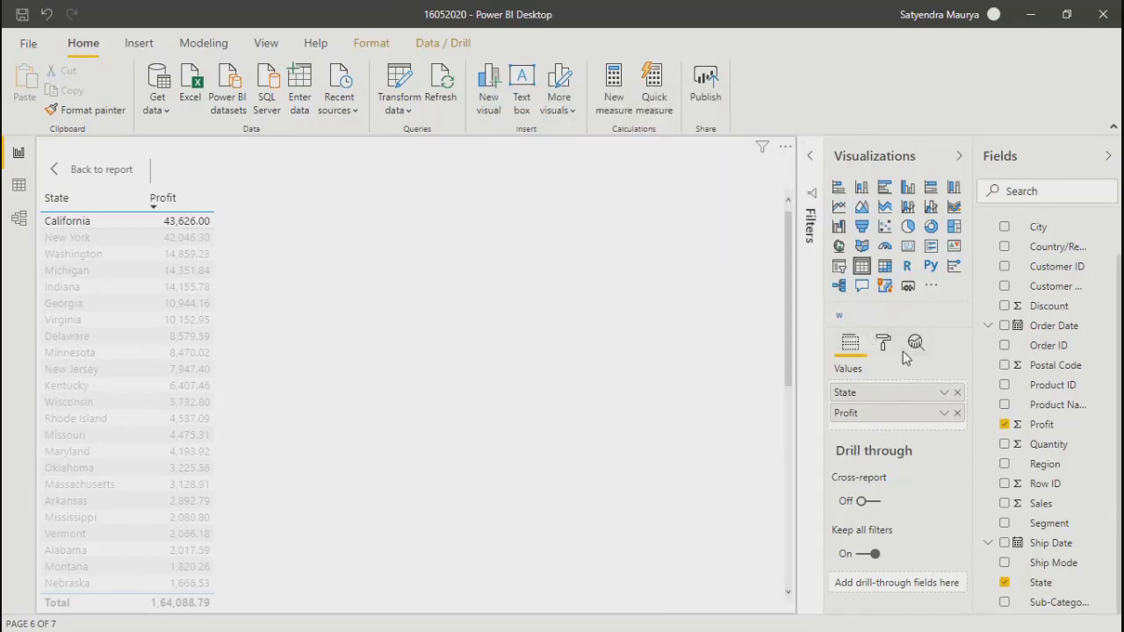
Try the conditions "is less than or equal to" and "is greater than" in the table's Profit filter and view the second condition's options
click(809, 224)
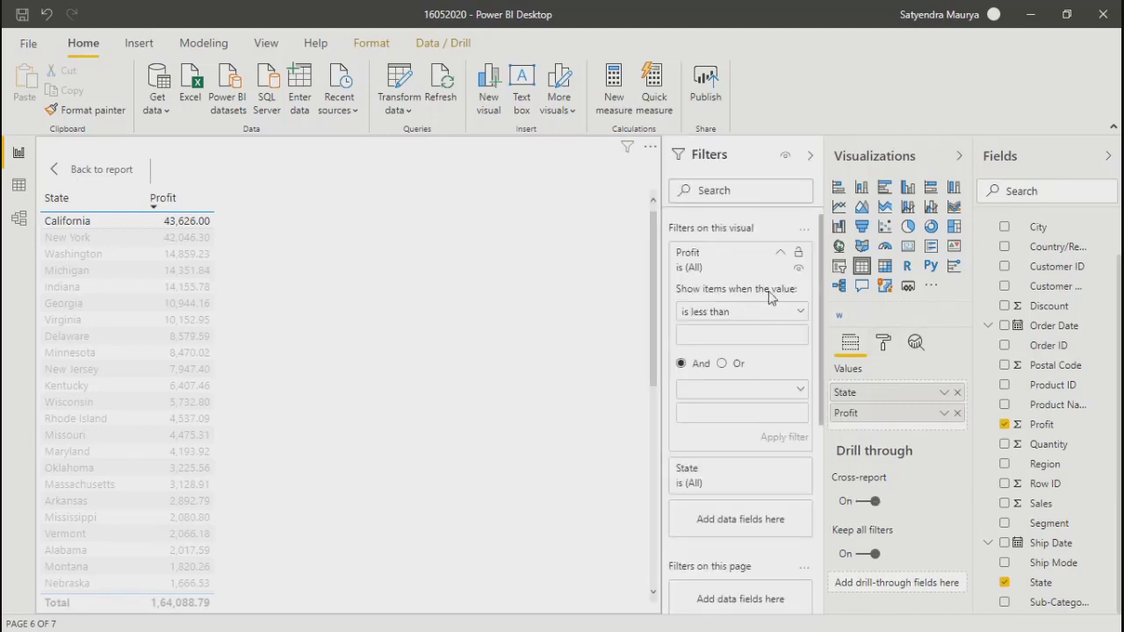
click(371, 366)
click(720, 338)
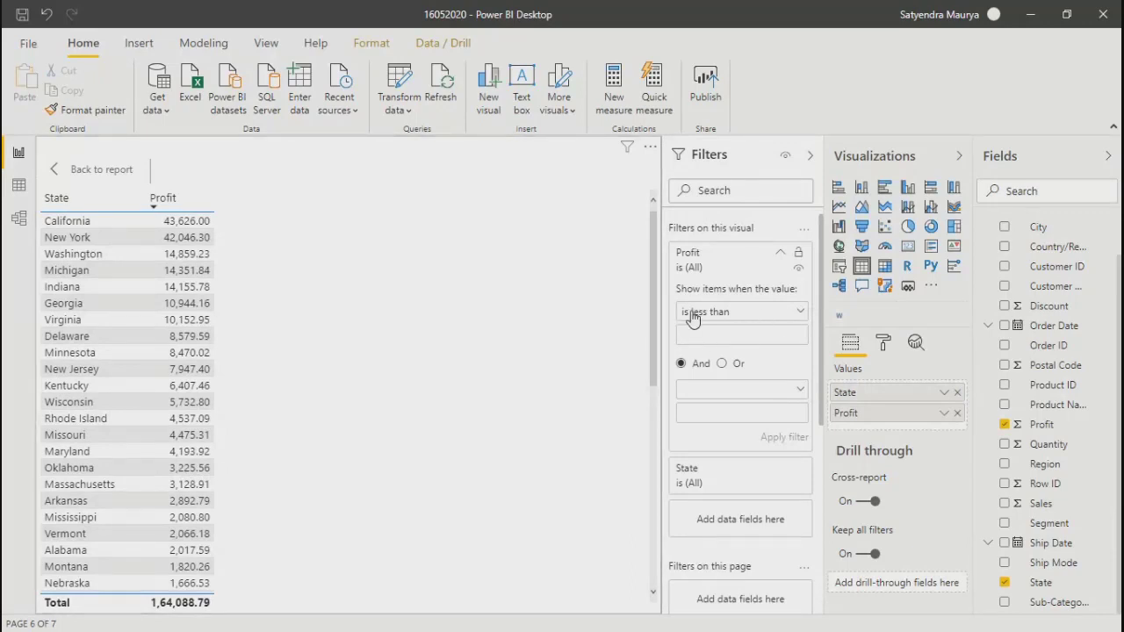
click(713, 315)
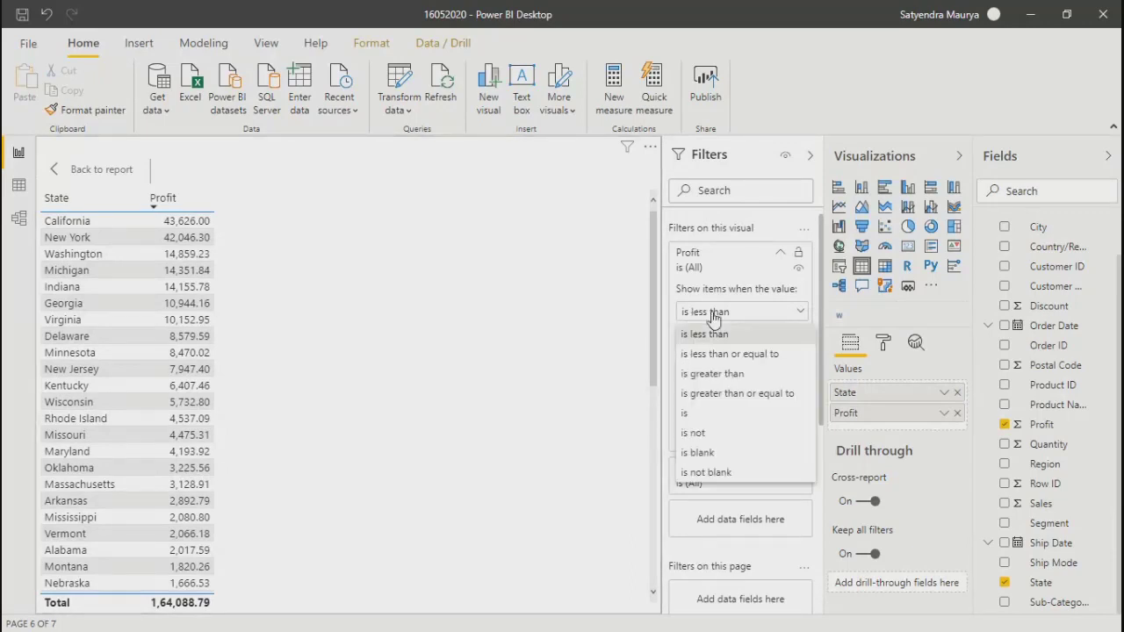
click(708, 355)
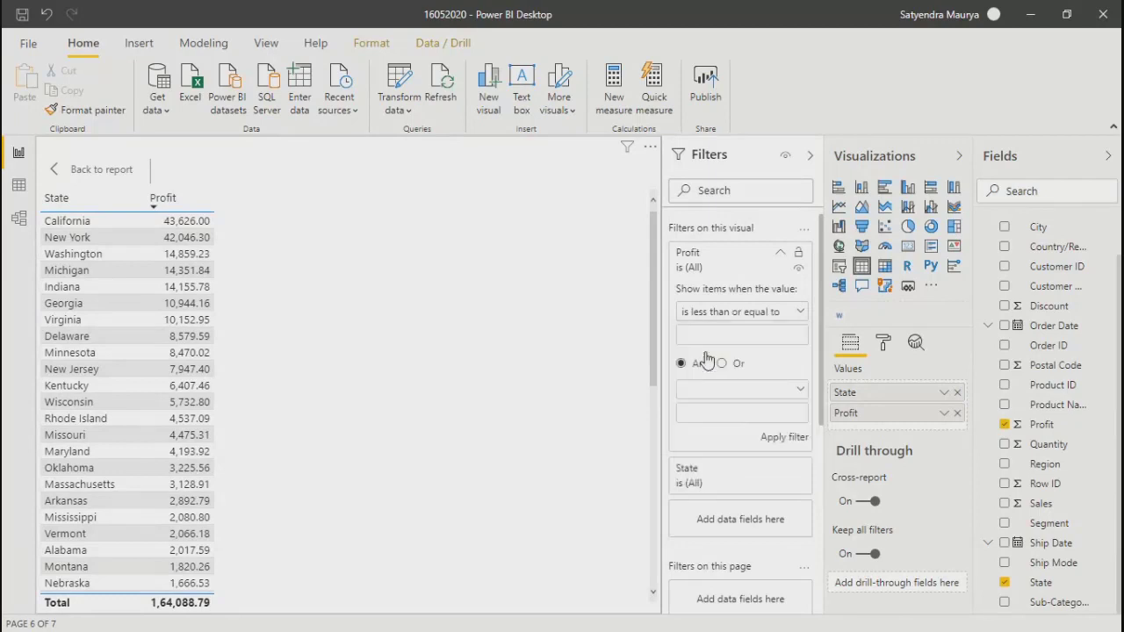
click(786, 319)
click(703, 372)
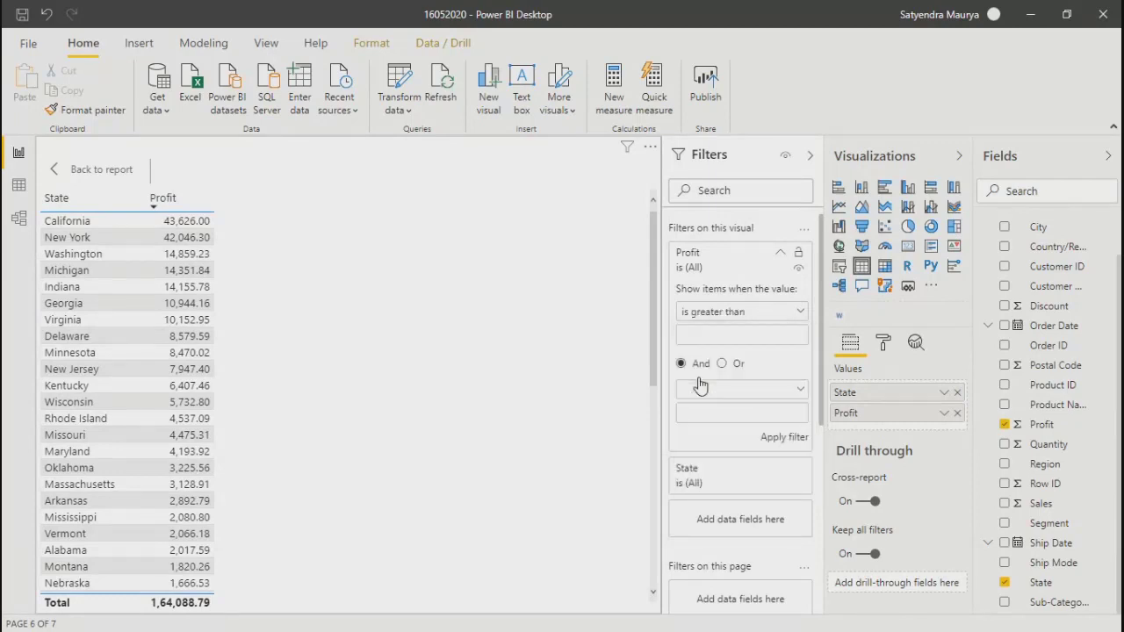
click(721, 313)
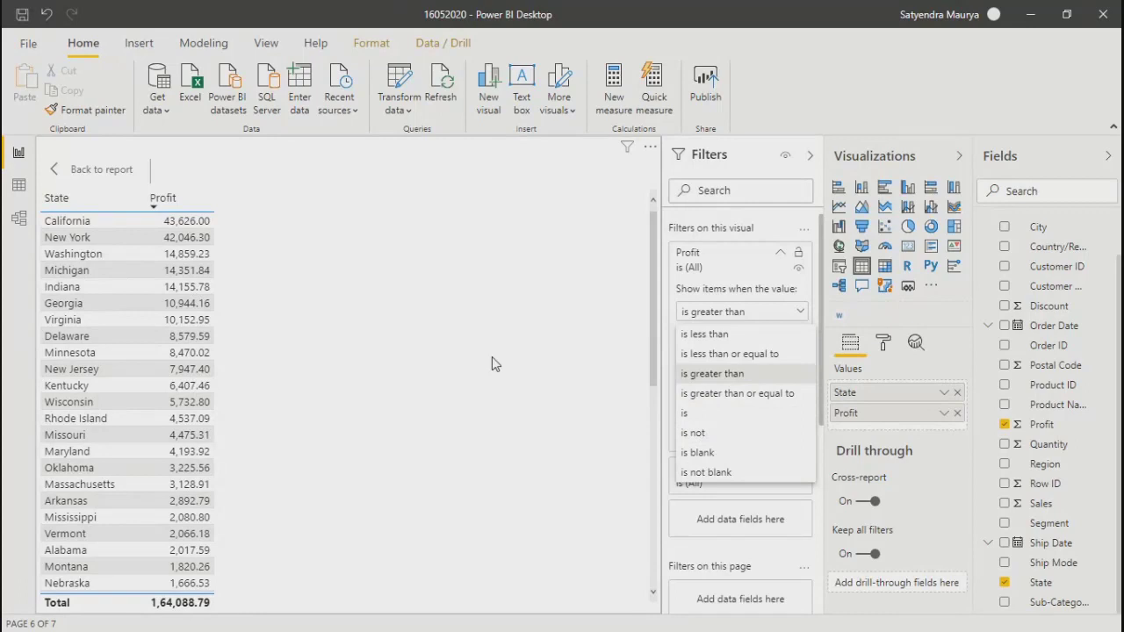
click(584, 389)
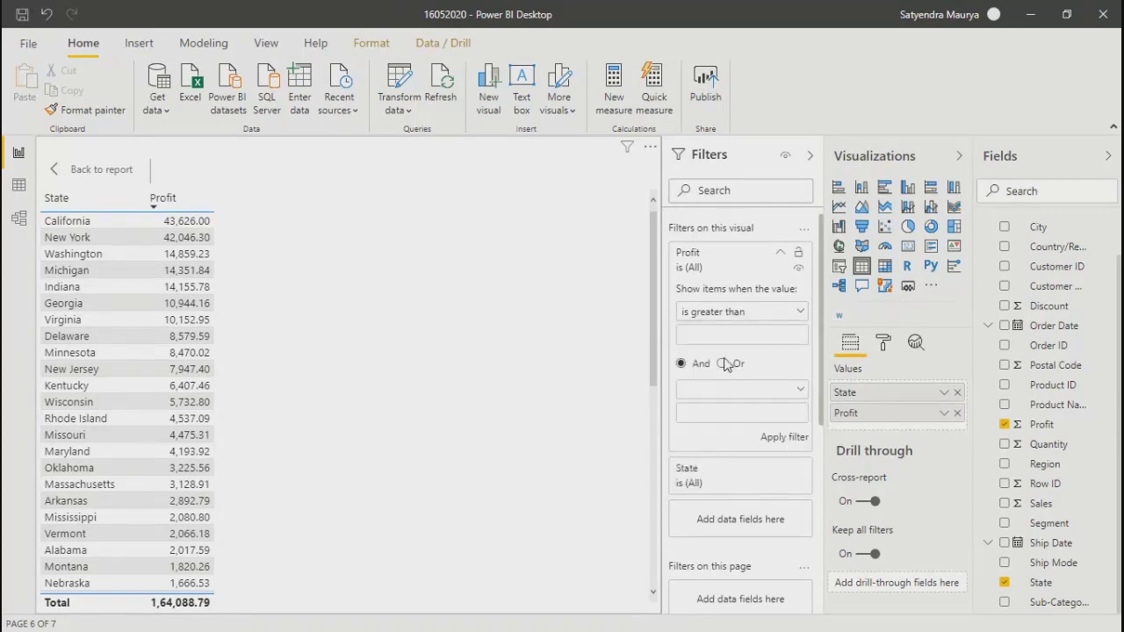
click(729, 387)
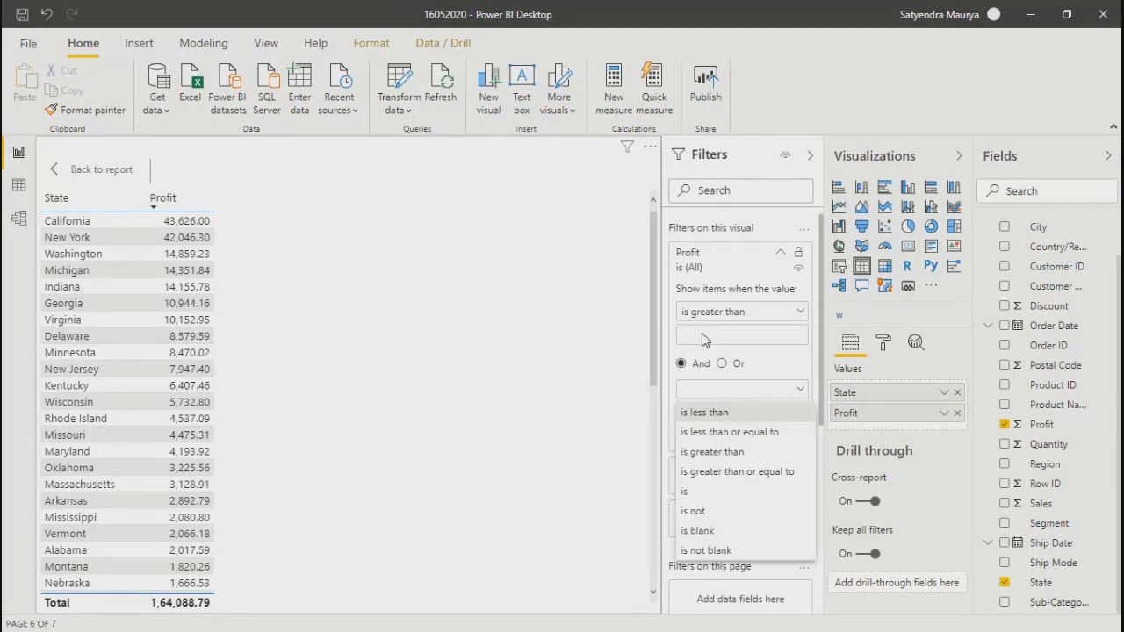
click(739, 283)
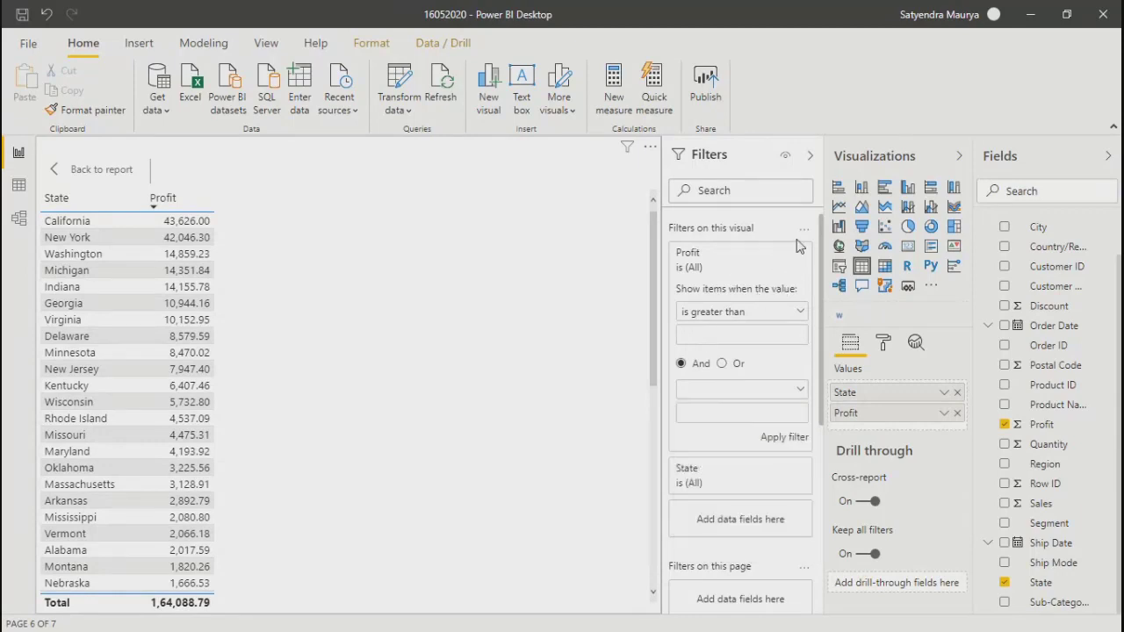
Examine the advanced filtering conditions of the table's State filter, comparing them with the Profit filter's settings
click(689, 303)
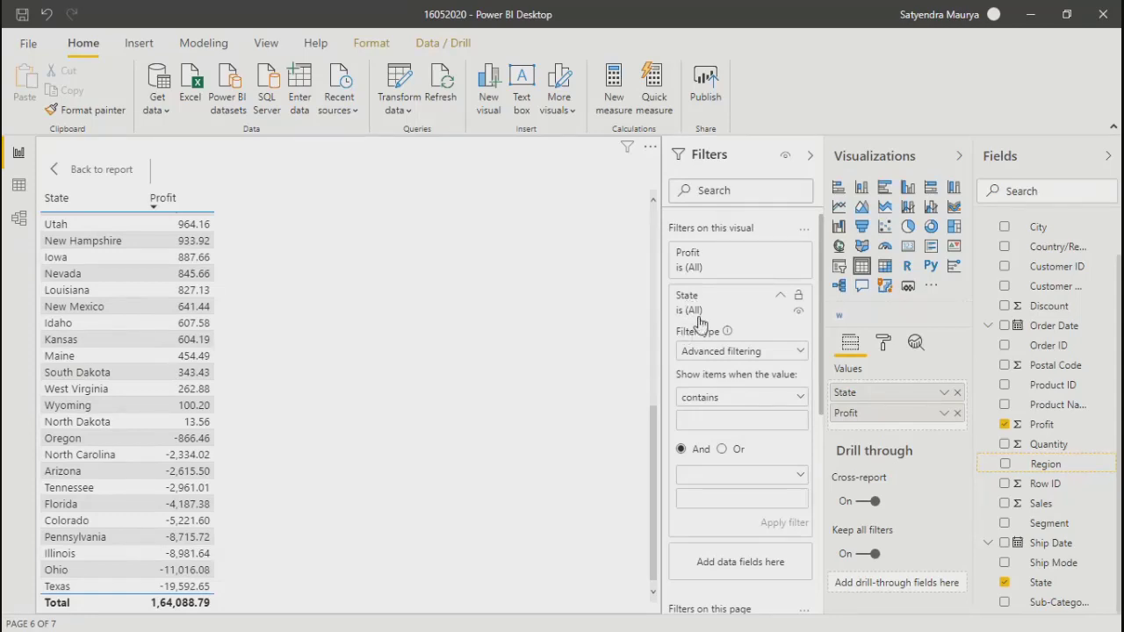
click(779, 253)
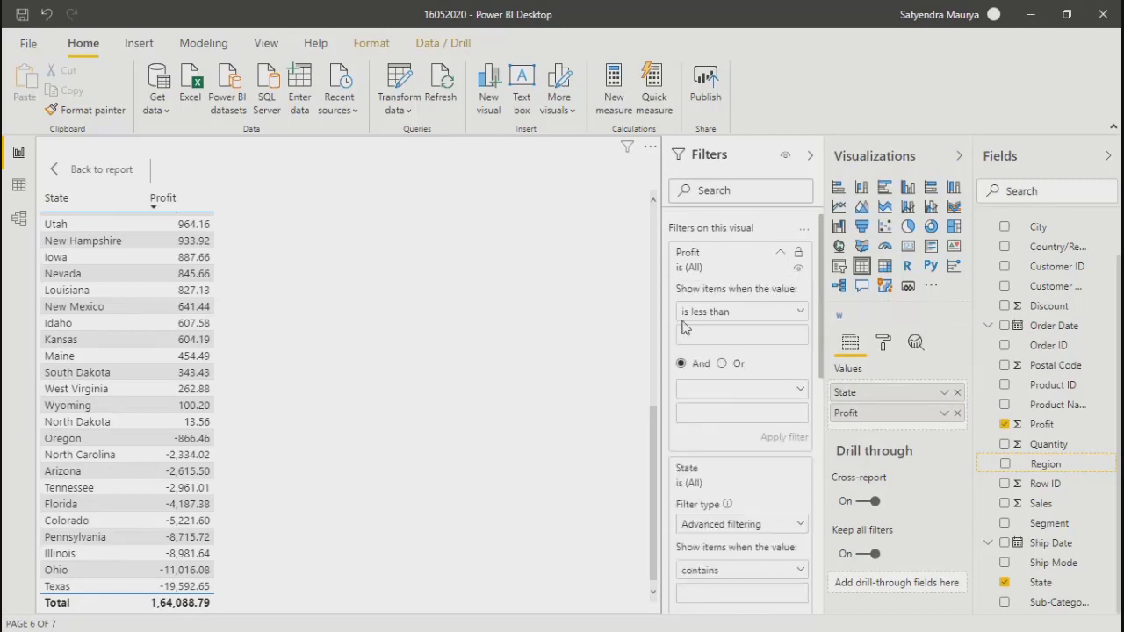
click(779, 253)
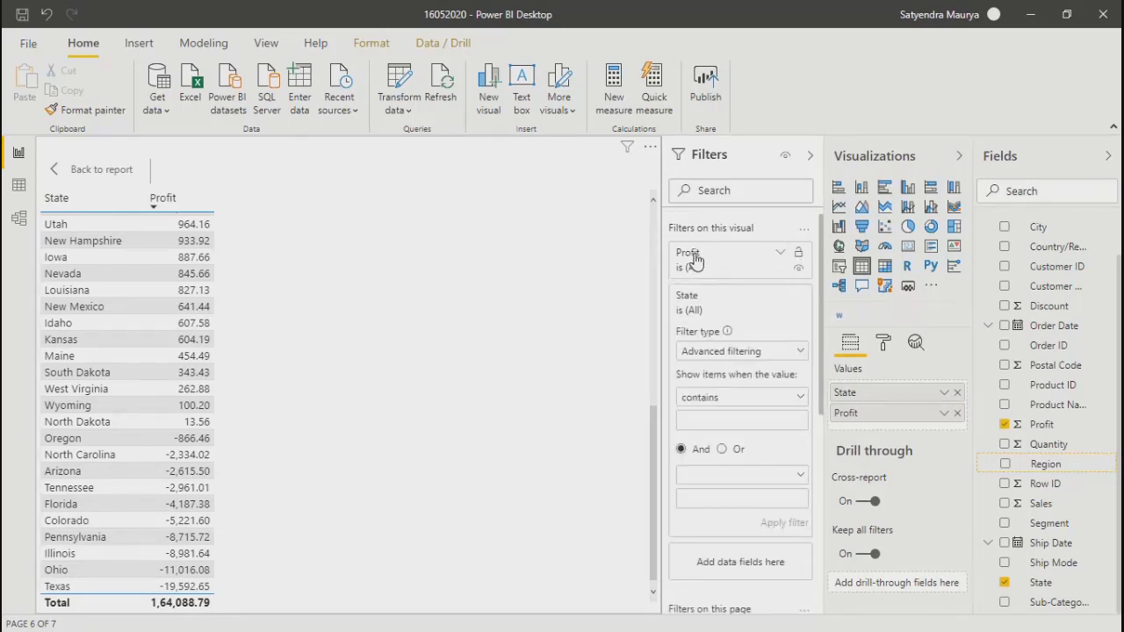
click(720, 398)
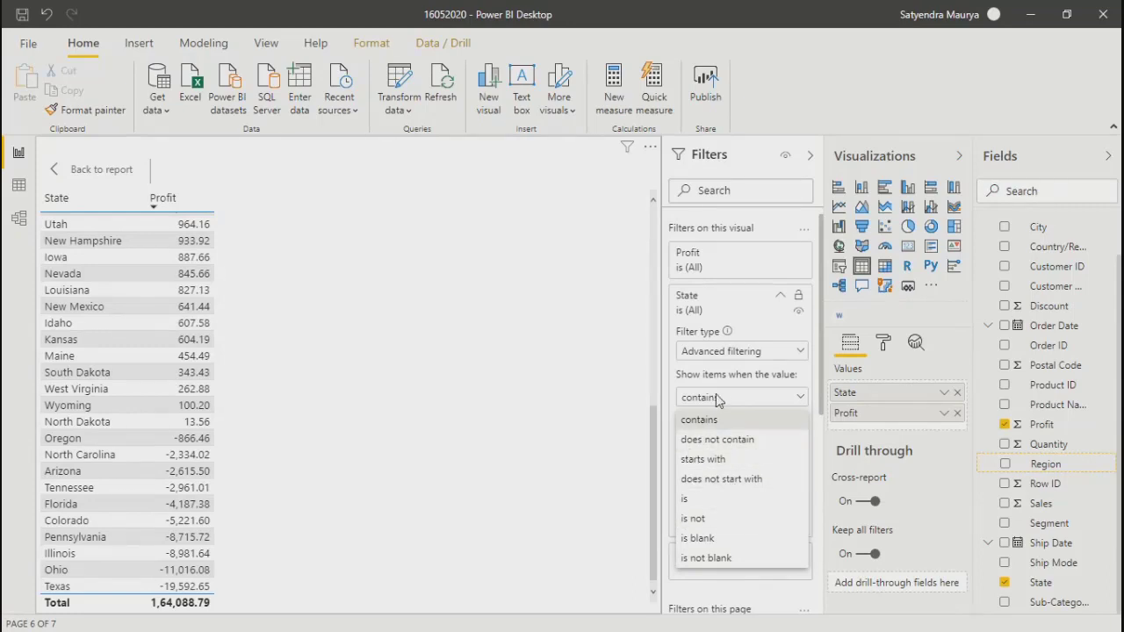
click(716, 362)
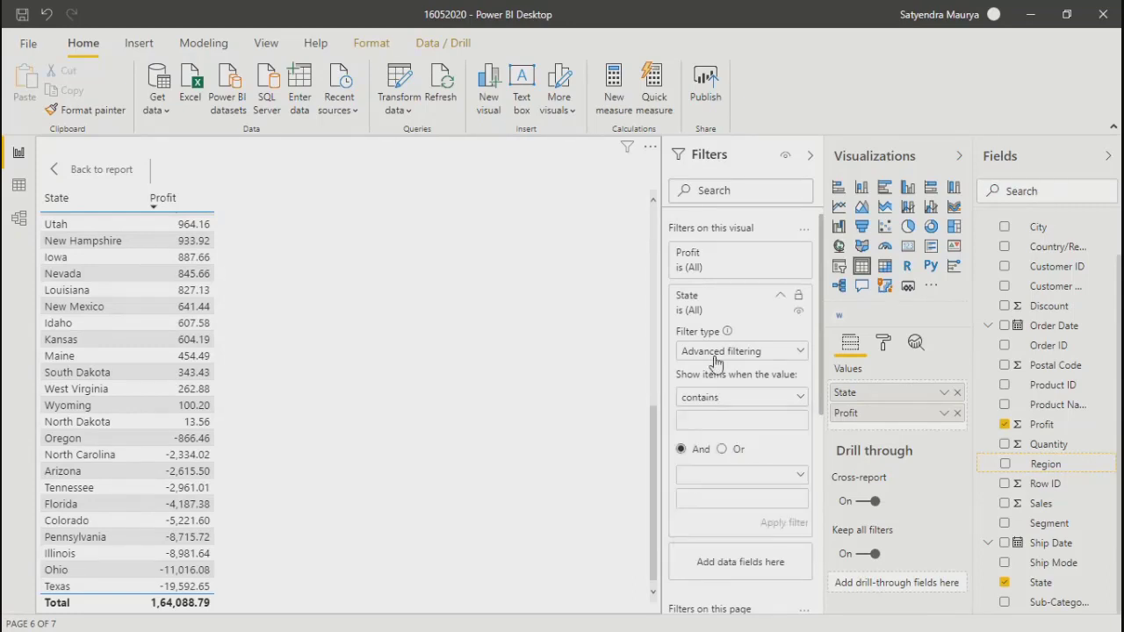
View the State filter's basic filtering values, and apply a Top N filter showing the top 10 states by Profit
click(716, 356)
click(718, 394)
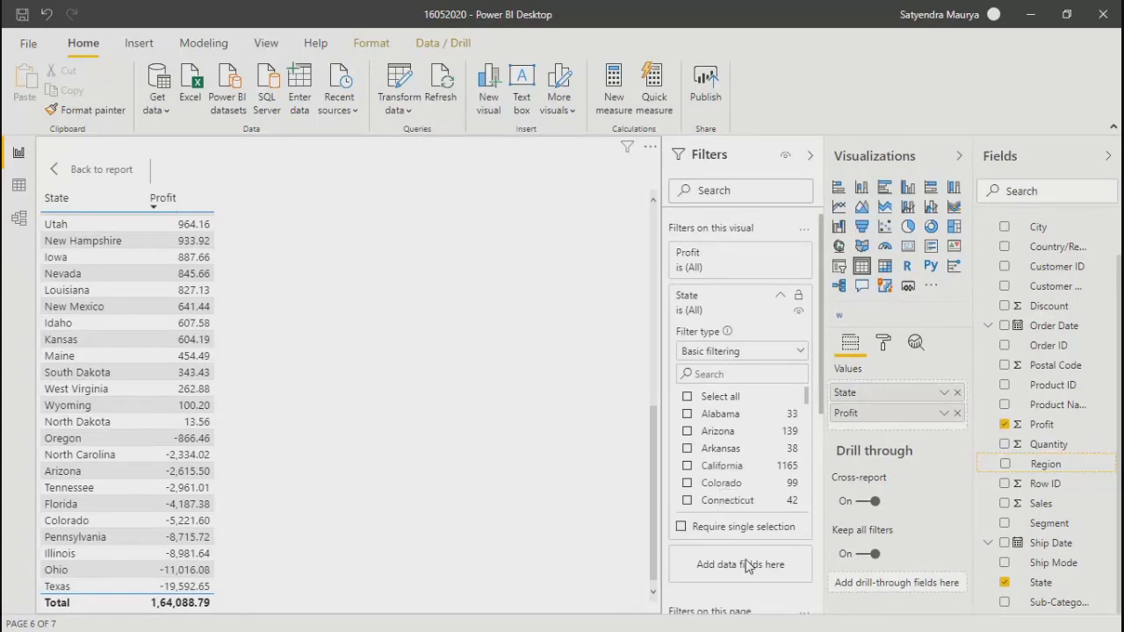
click(742, 353)
click(689, 413)
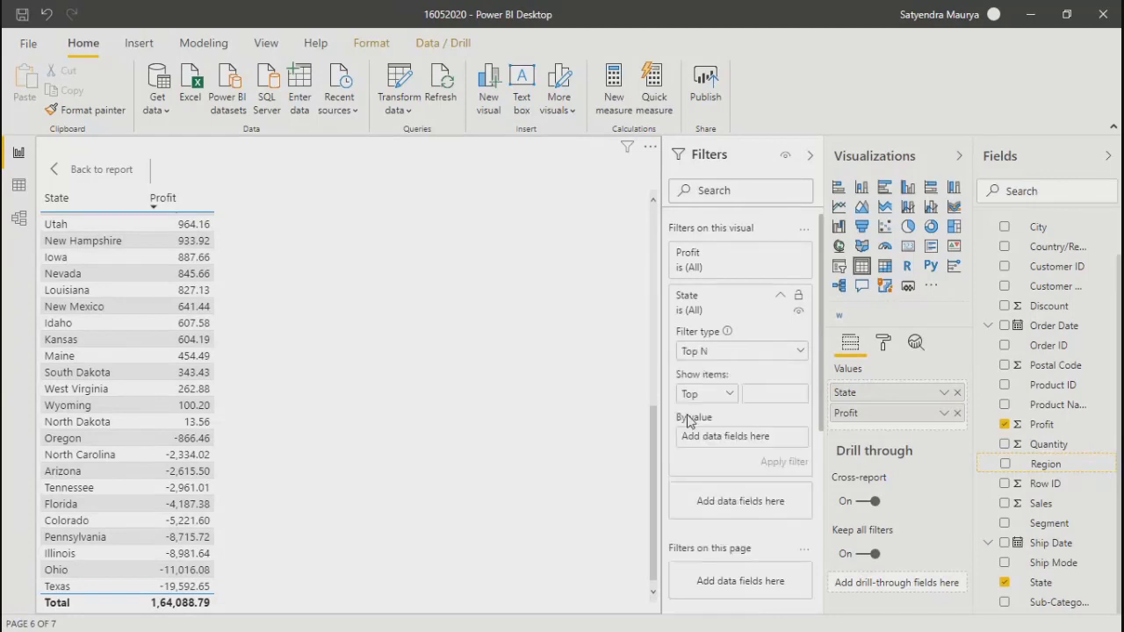
click(727, 395)
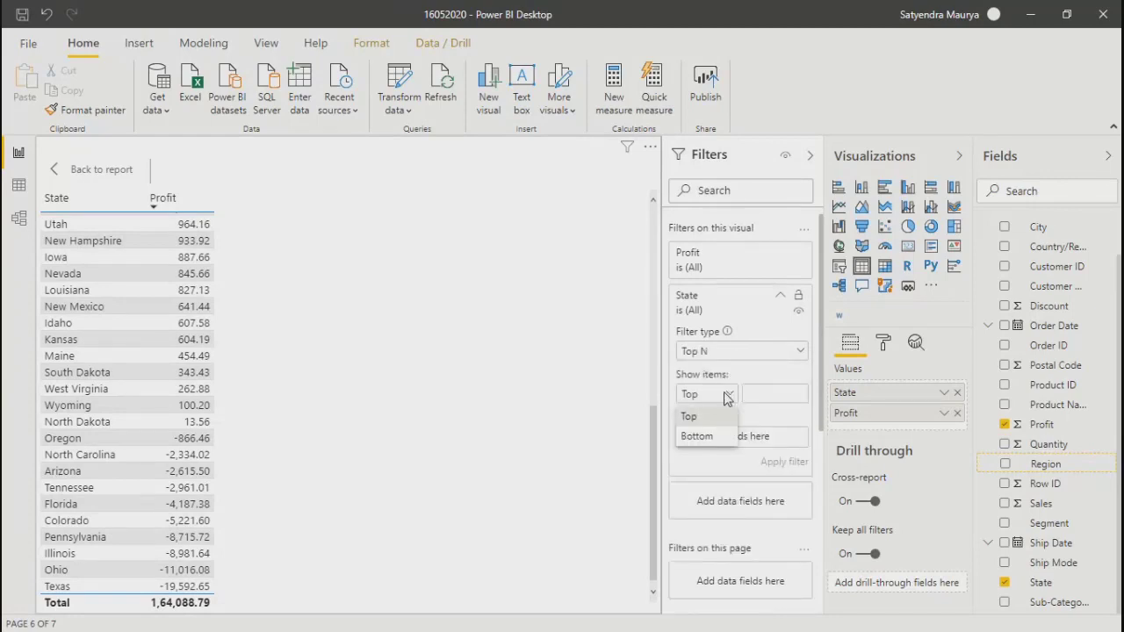
click(702, 418)
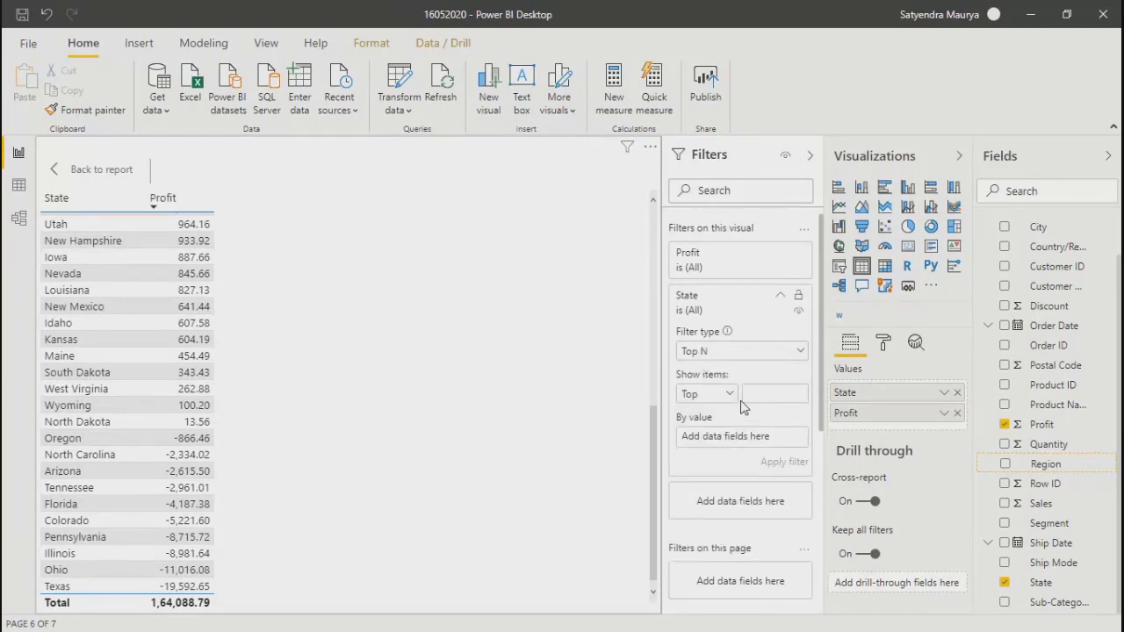
click(762, 400)
text(10)
drag(1042, 426, 721, 441)
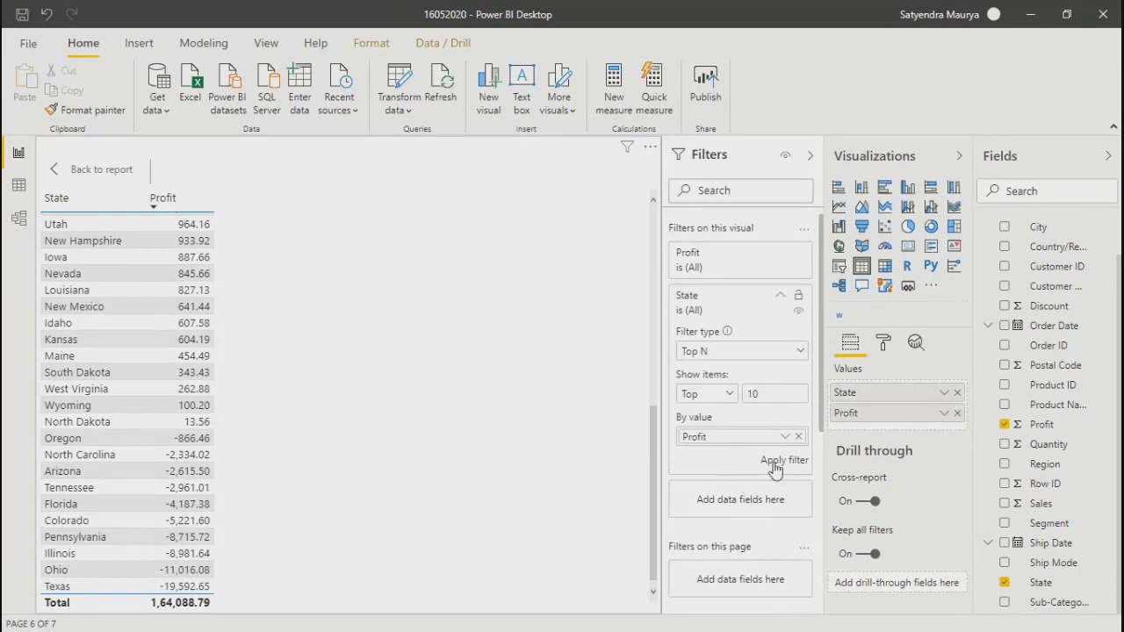
click(773, 463)
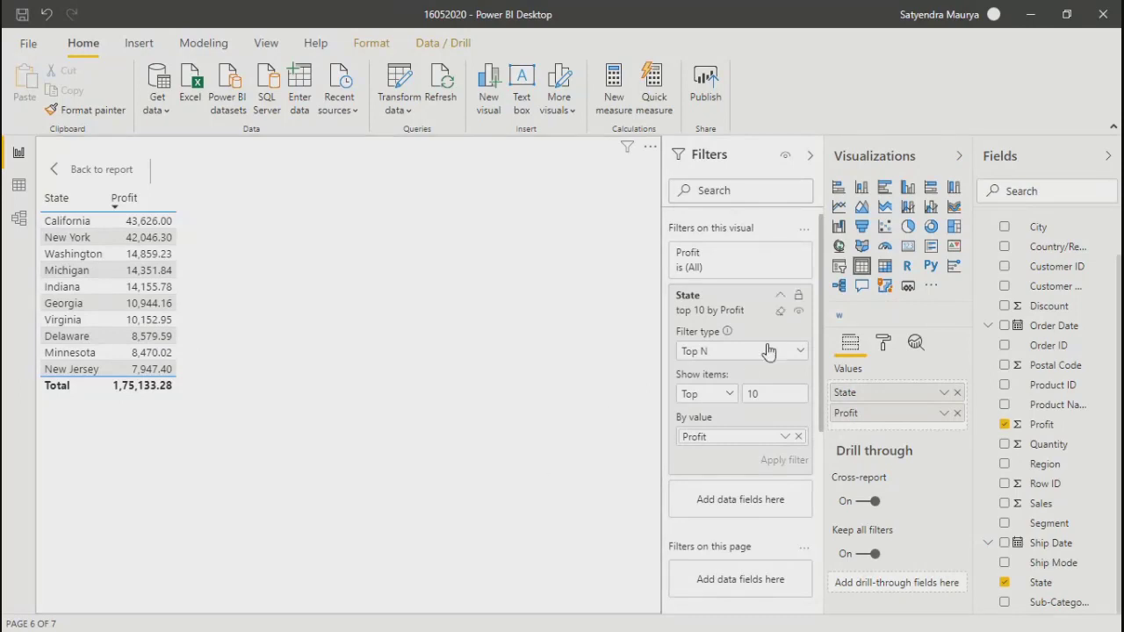
Raise the number of items in the State Top N filter to 20 and apply it
click(740, 353)
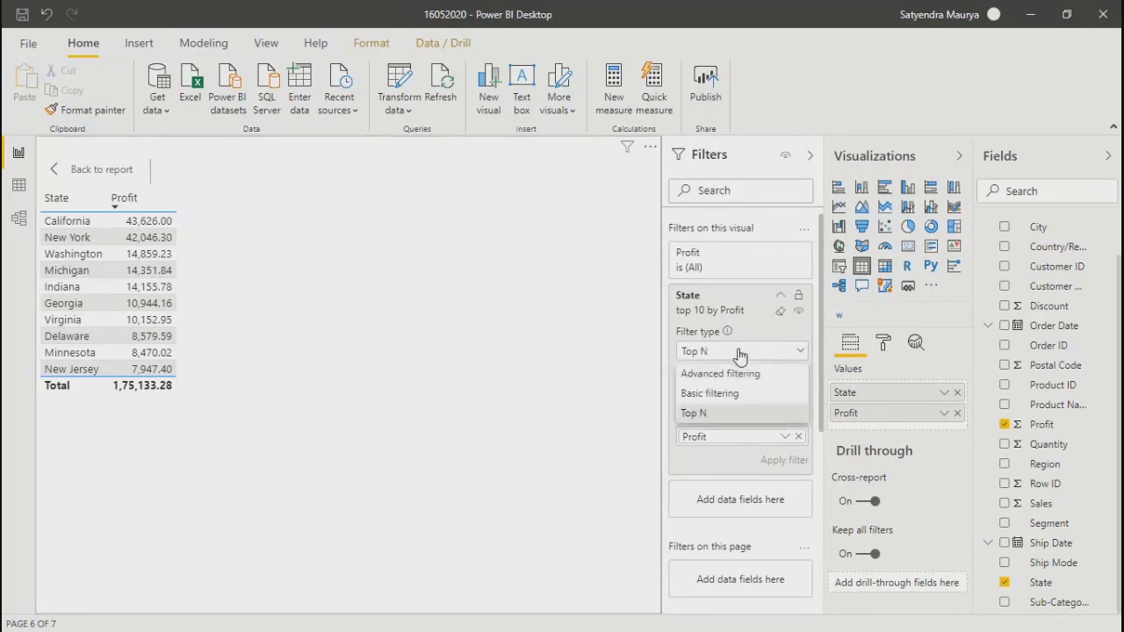
click(694, 413)
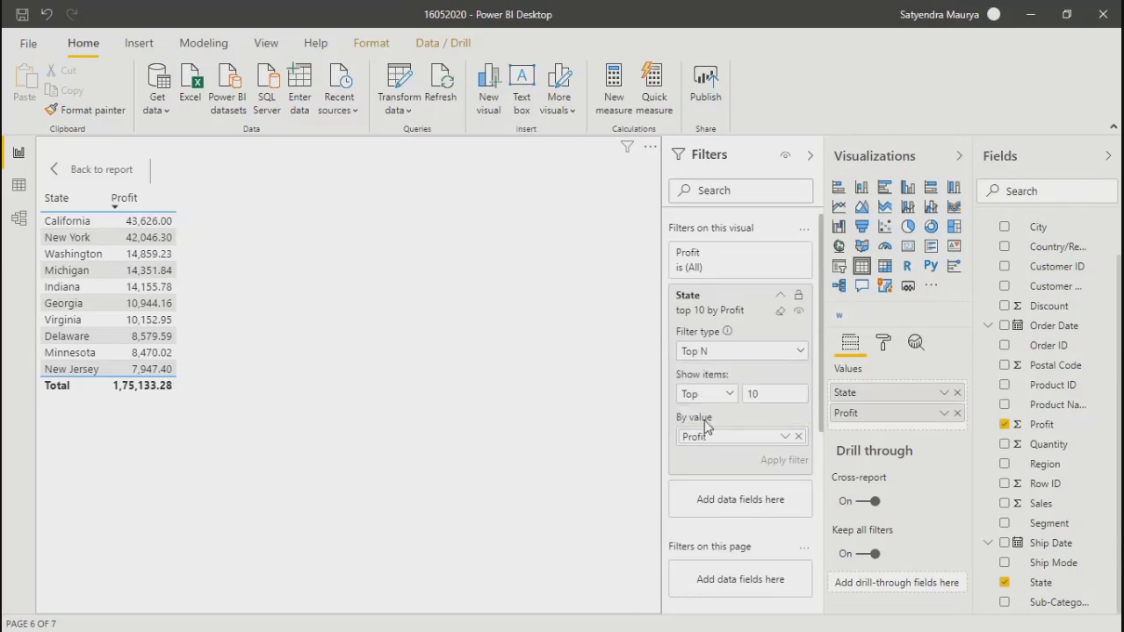
click(779, 394)
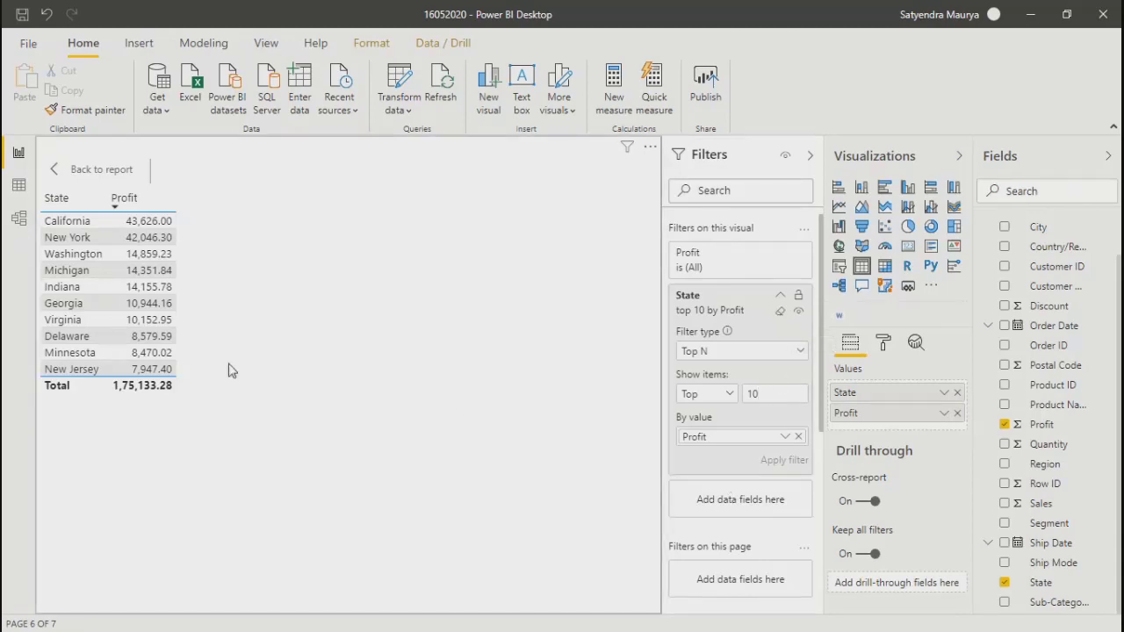
key(BackSpace)
key(BackSpace)
text(20)
key(Return)
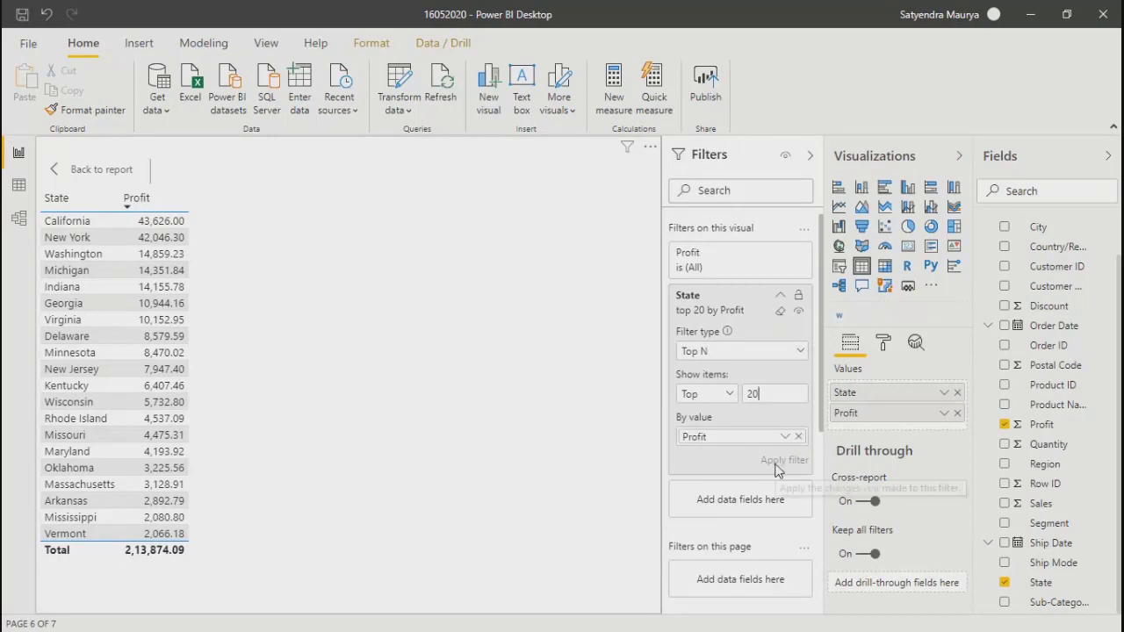
Switch the State Top N filter to the bottom 20 by Profit and apply it
drag(823, 426, 822, 575)
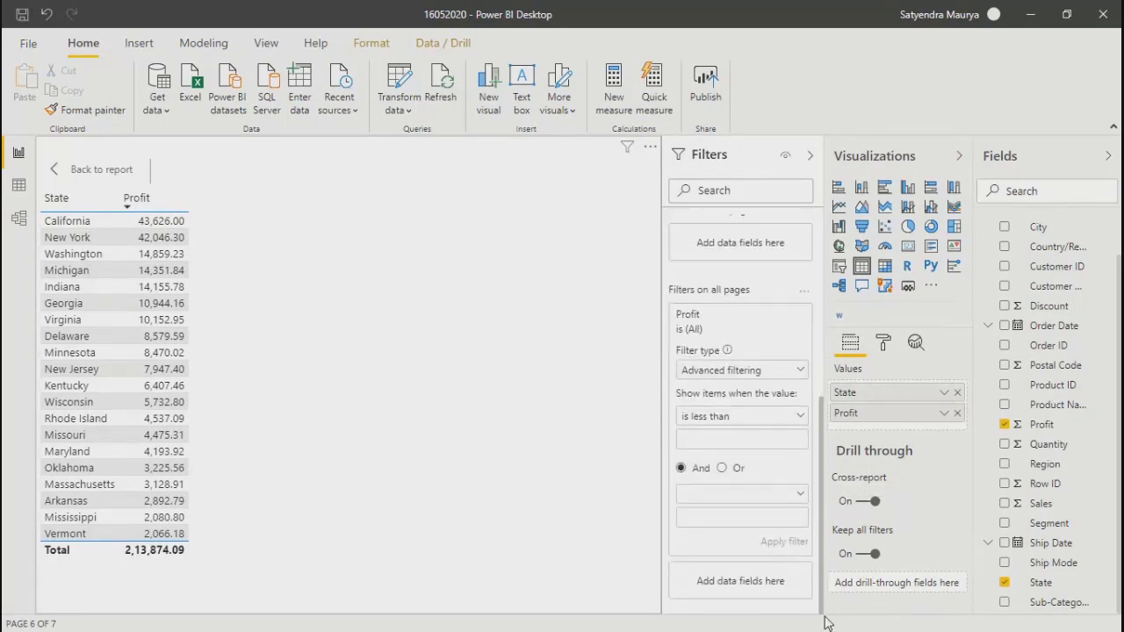
scroll(775, 393, up, 6)
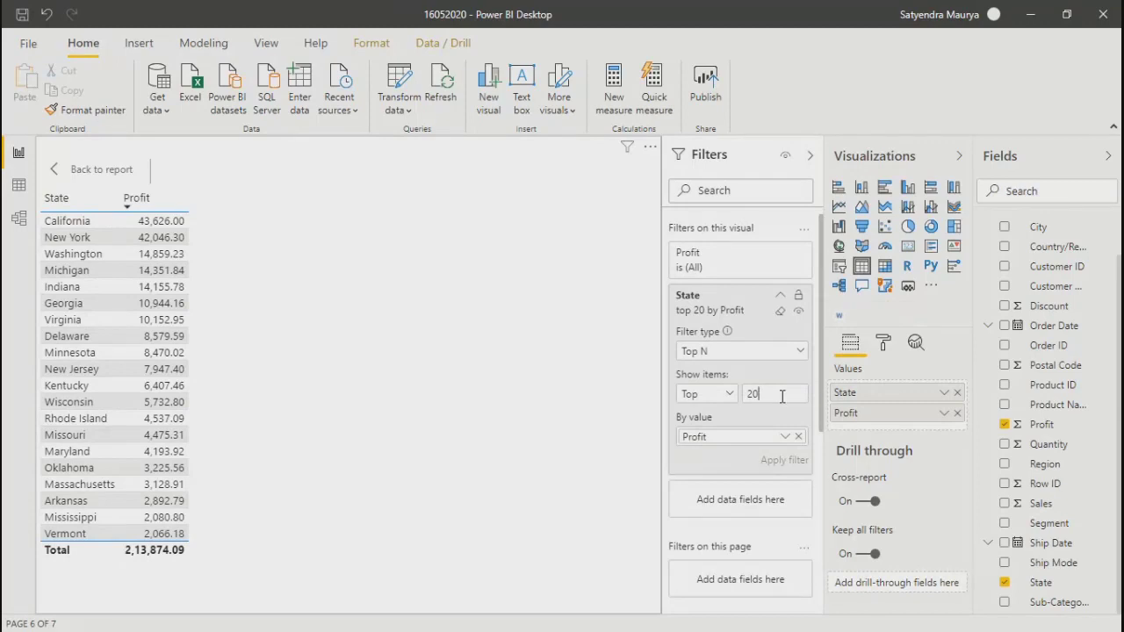
click(729, 396)
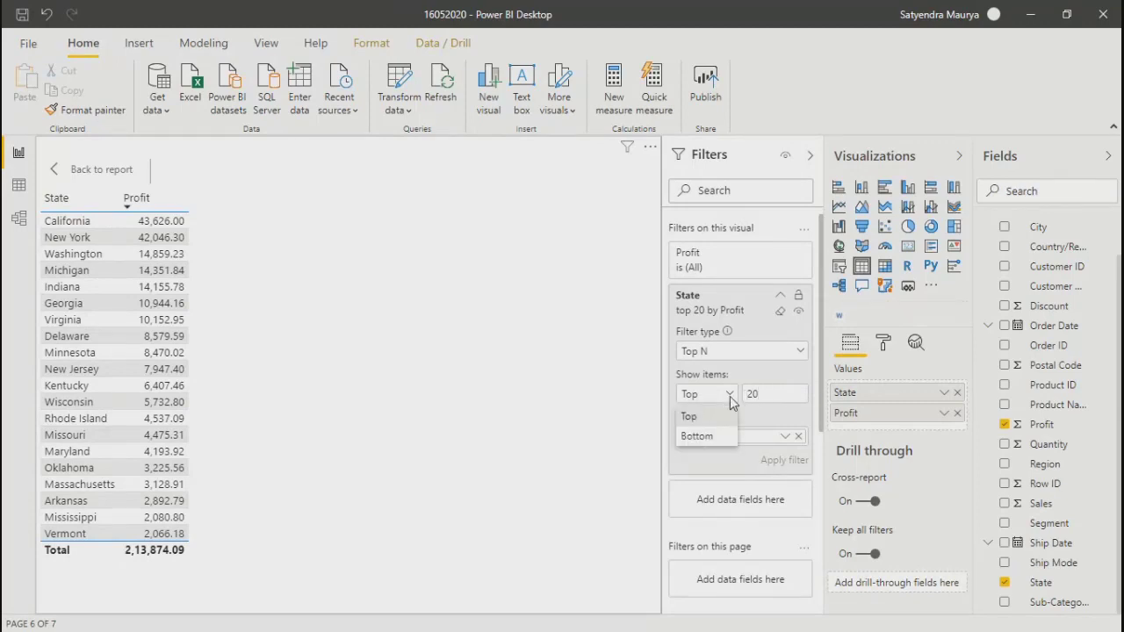
click(697, 437)
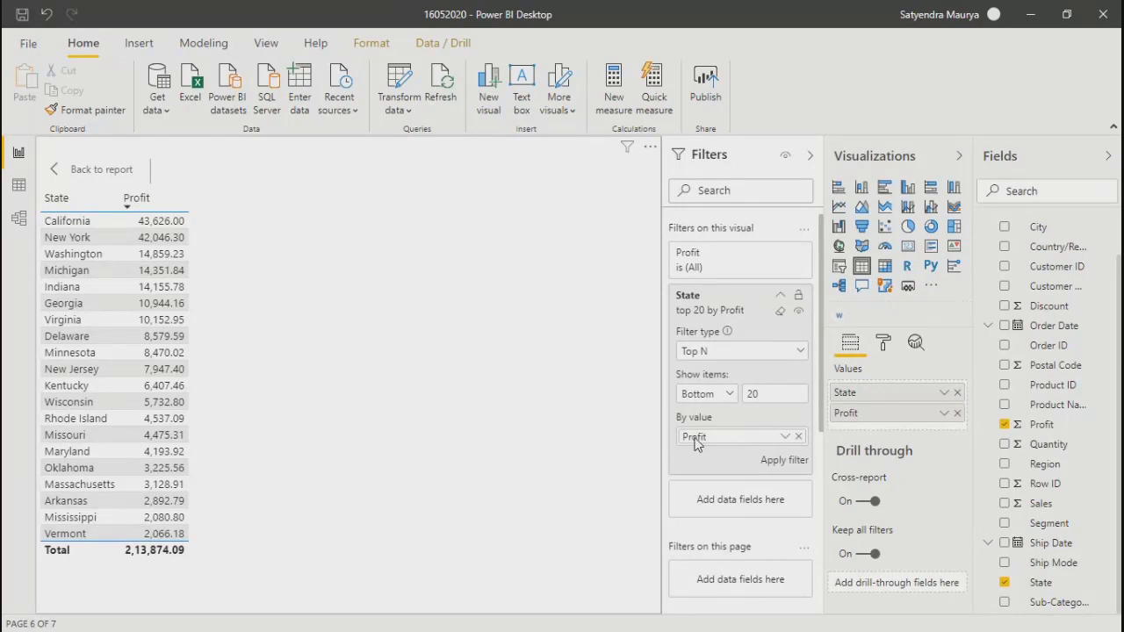
click(775, 462)
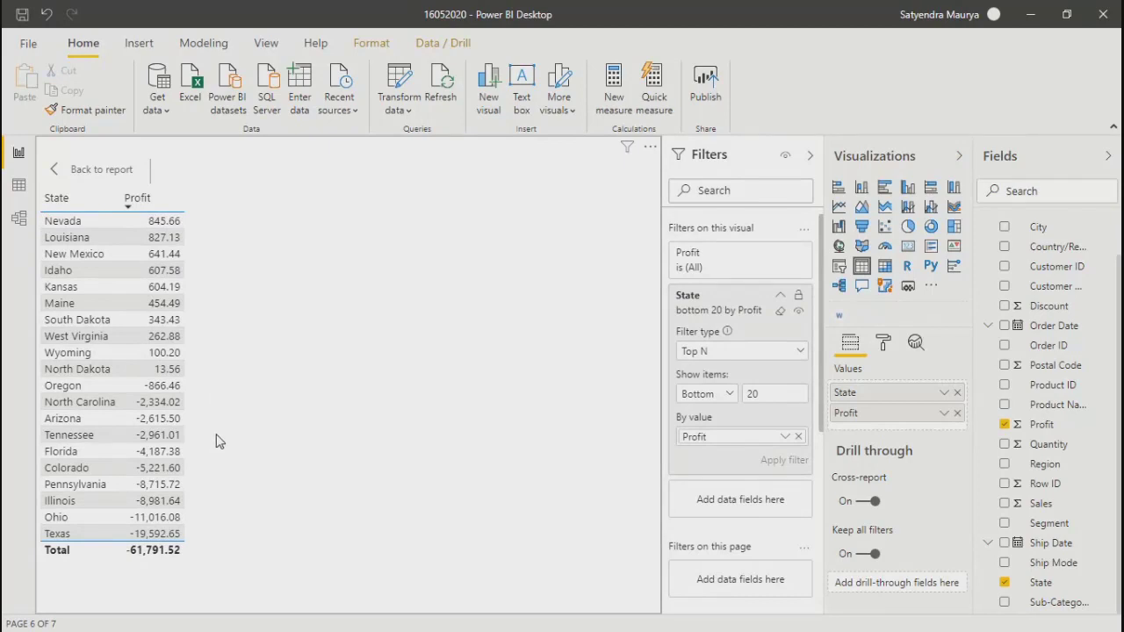
Convert the table to a clustered bar chart and apply the State filter as top 20 by Profit
click(883, 190)
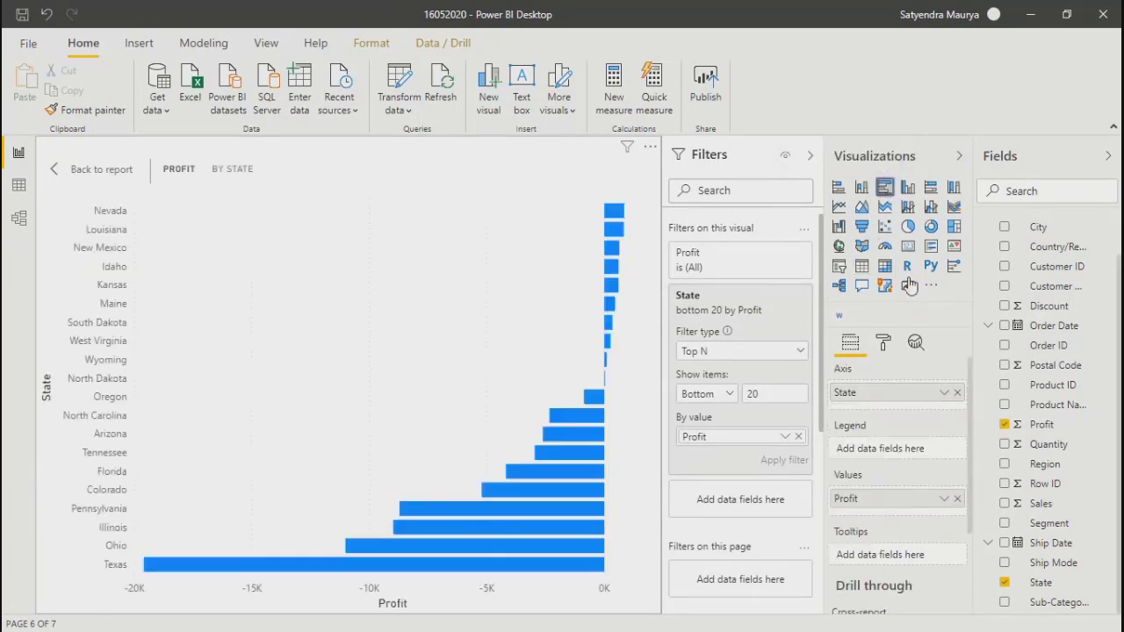
click(710, 399)
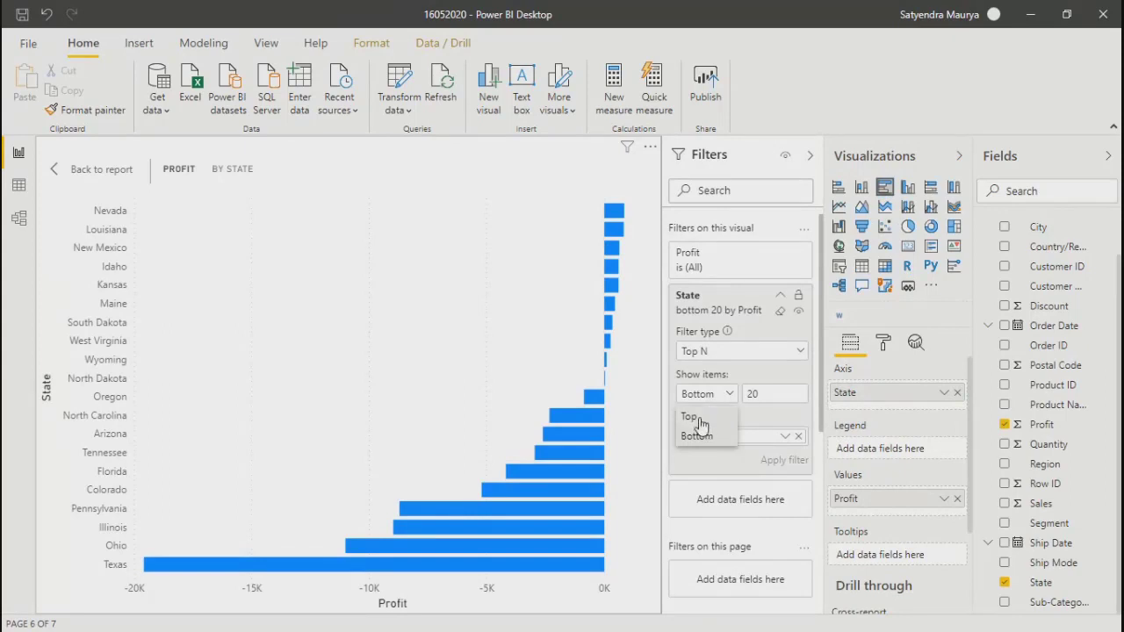
click(701, 416)
click(776, 466)
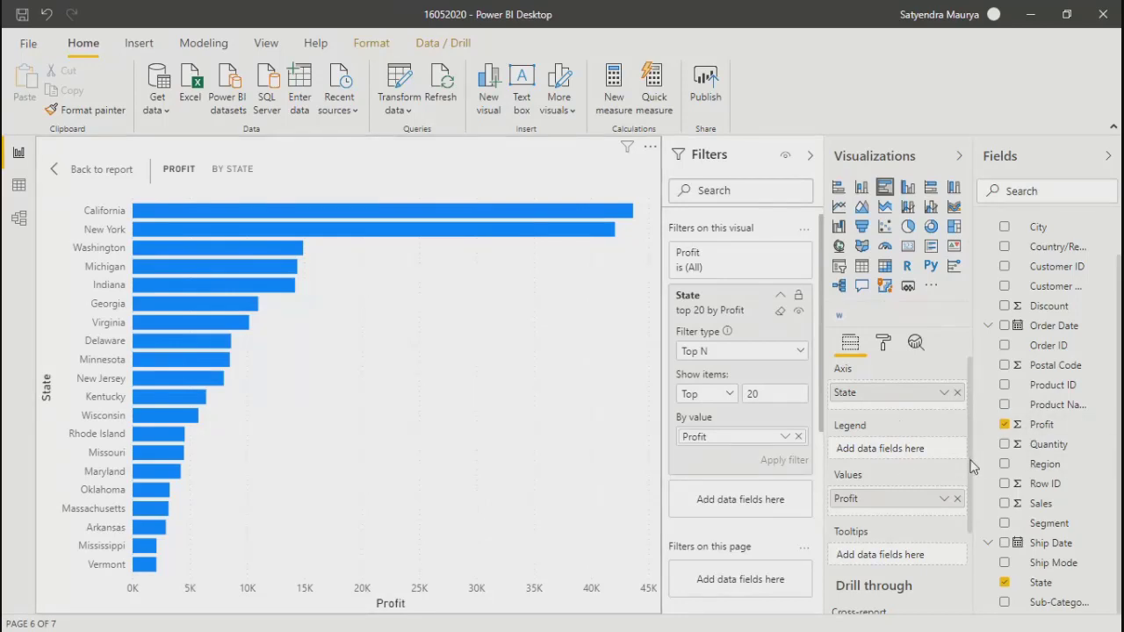
scroll(975, 491, down, 1)
scroll(976, 501, down, 2)
scroll(965, 544, up, 3)
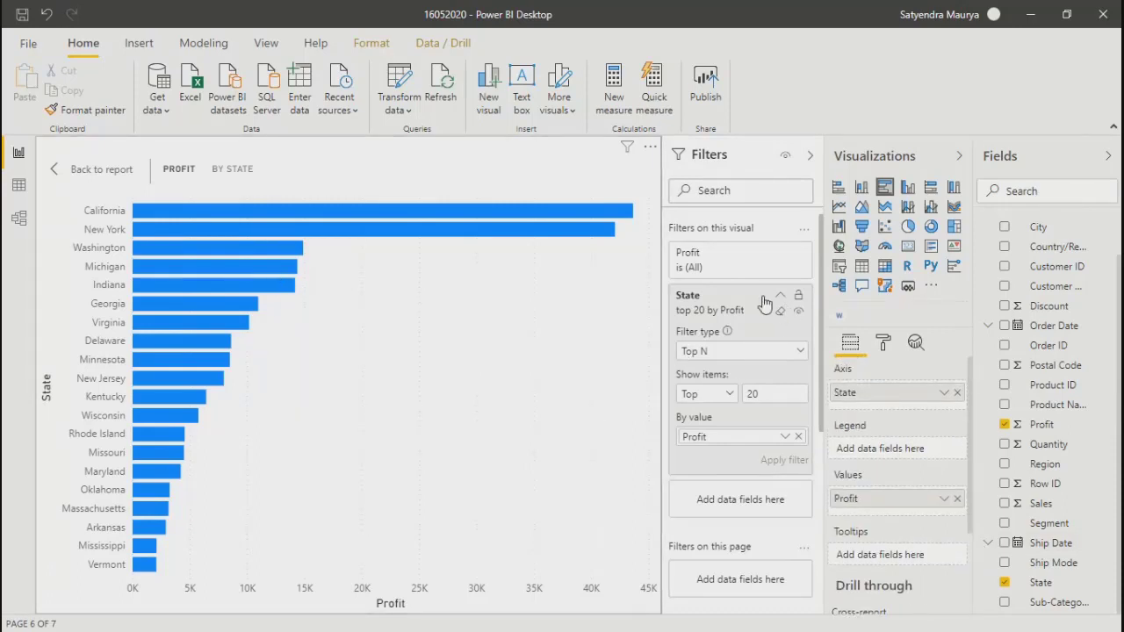
Return from focus mode to the report page and clear the Region slicer's selection
click(72, 173)
click(631, 150)
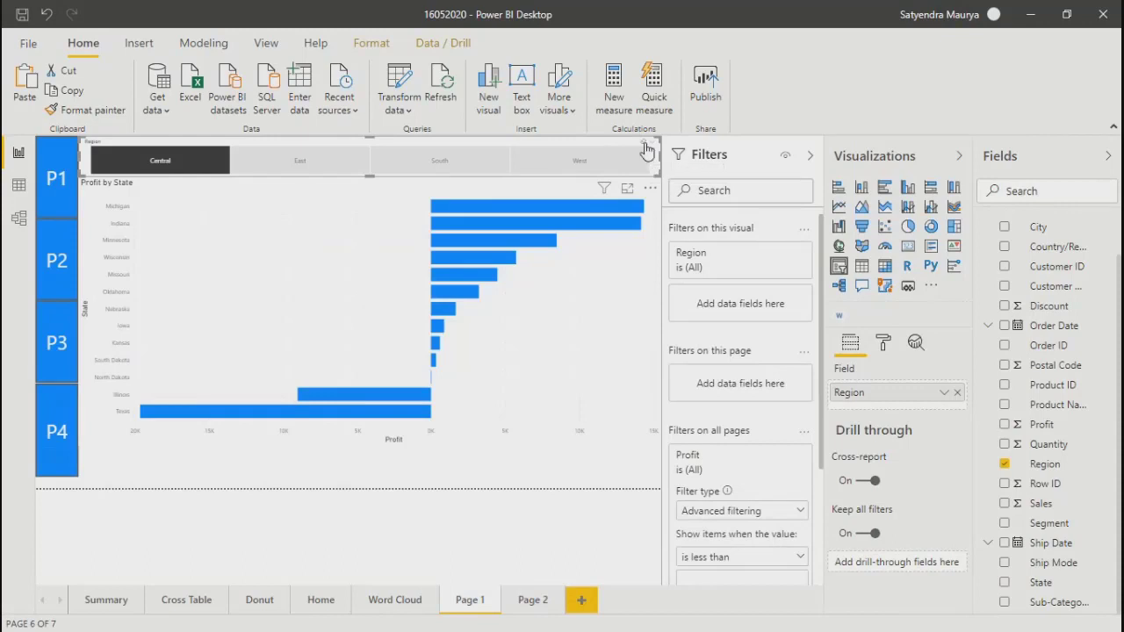
click(646, 149)
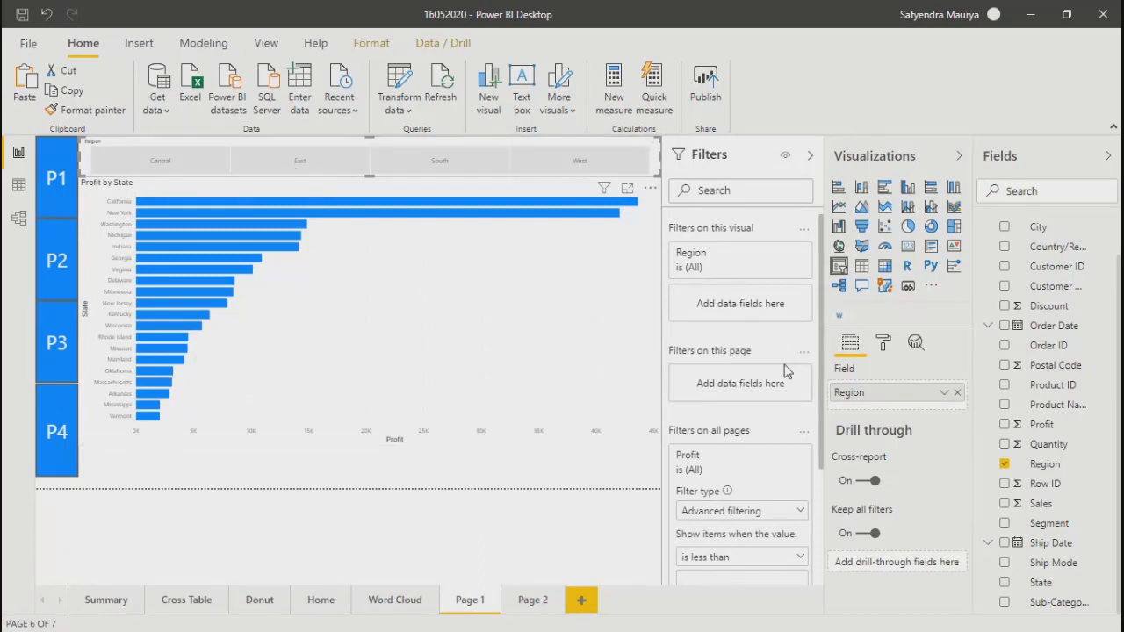
scroll(786, 373, down, 4)
scroll(734, 383, up, 4)
click(361, 319)
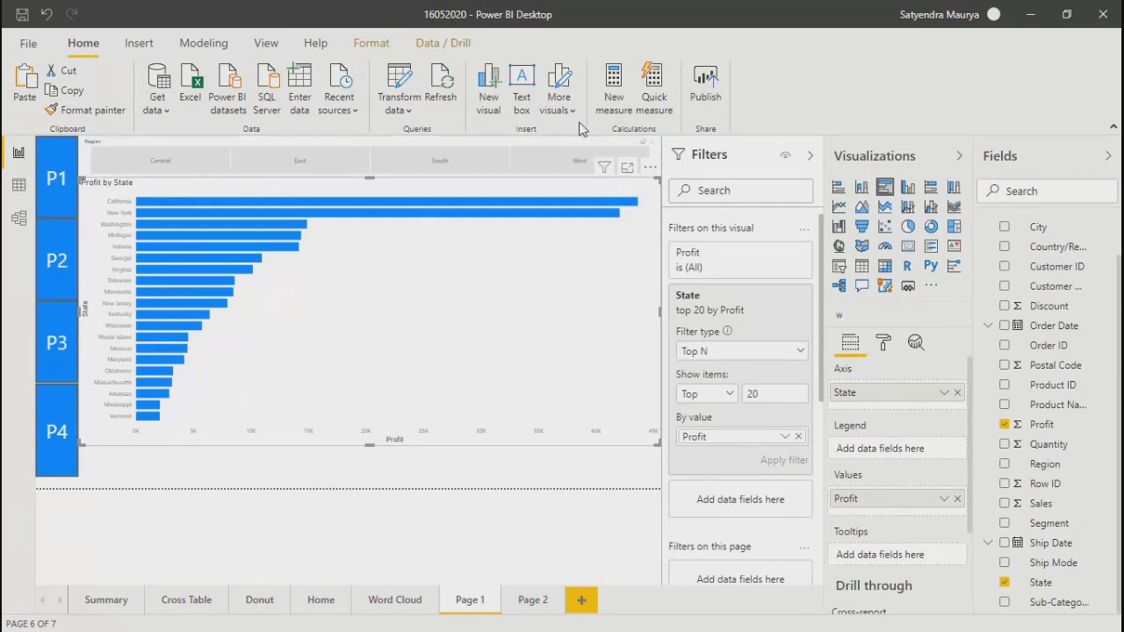
click(310, 501)
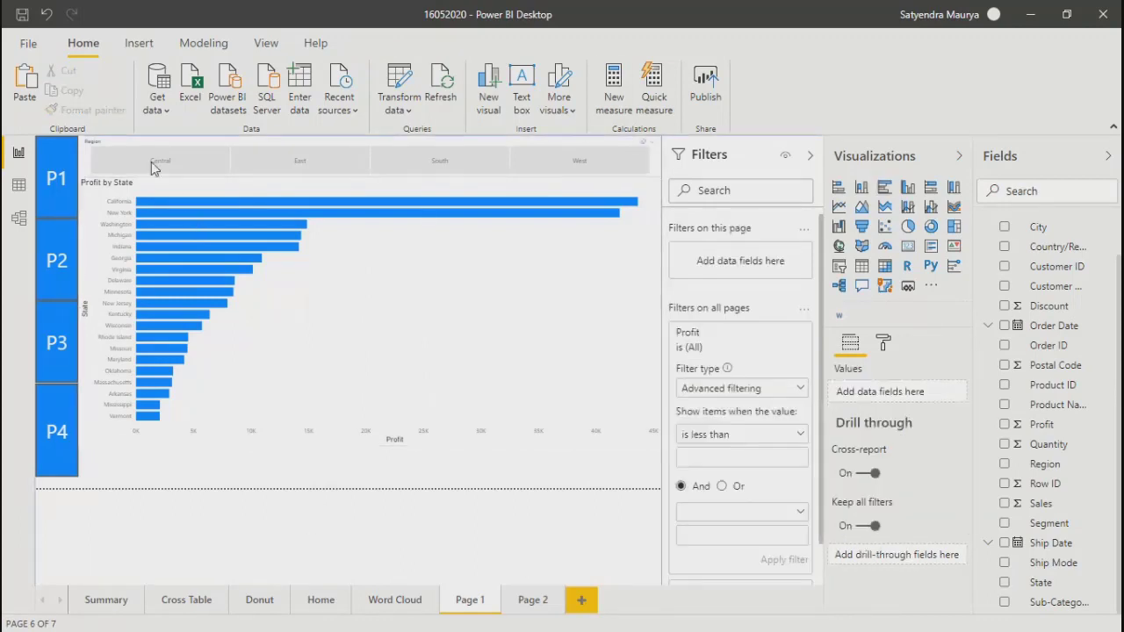
Compare the Profit by State chart across Central, East, South and West in the Region slicer, finishing on Central
click(151, 165)
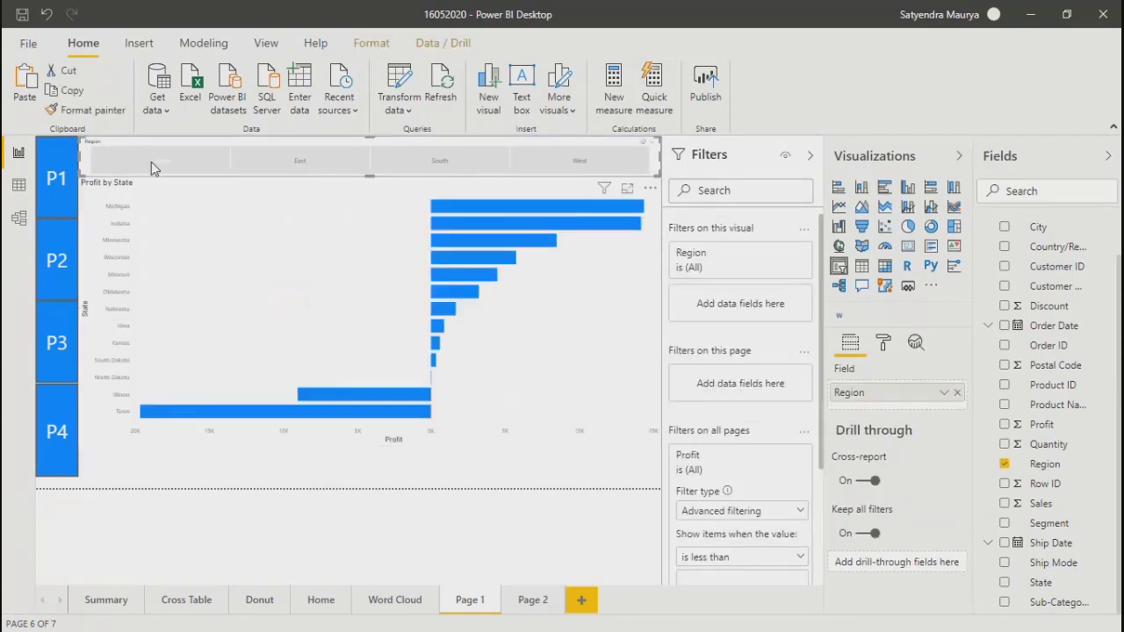
click(295, 167)
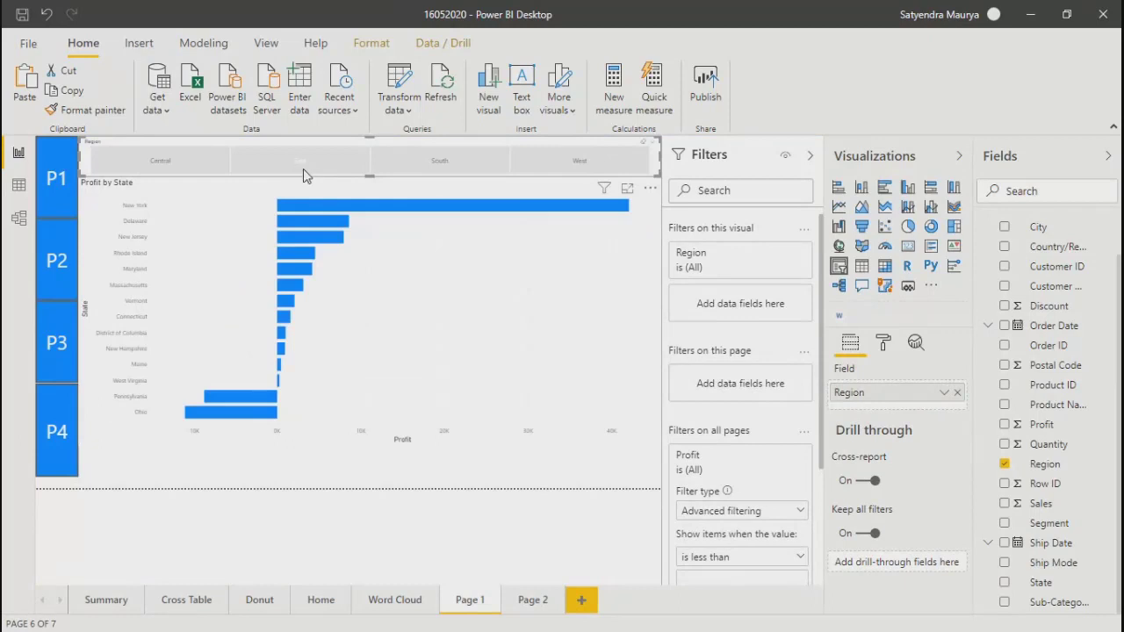
click(445, 164)
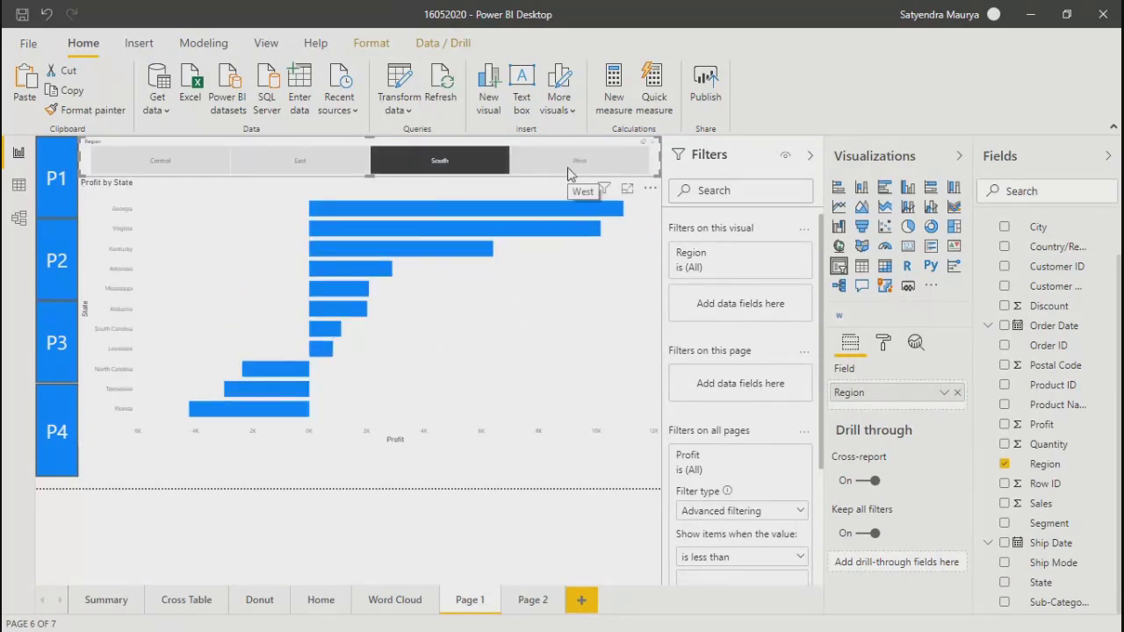
click(567, 167)
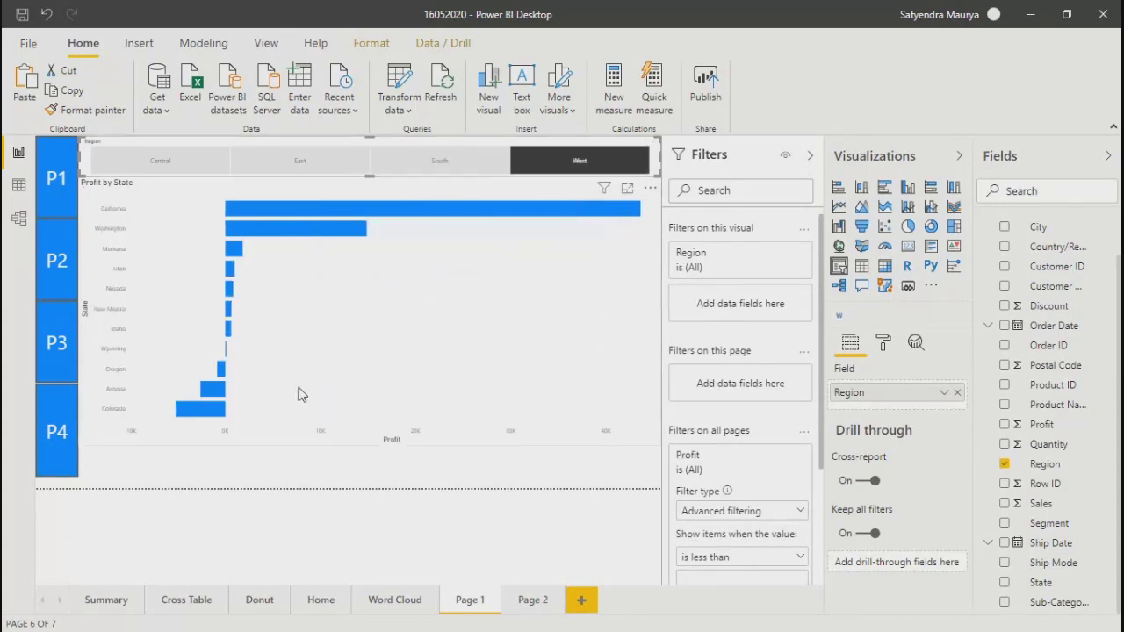
click(398, 167)
click(251, 158)
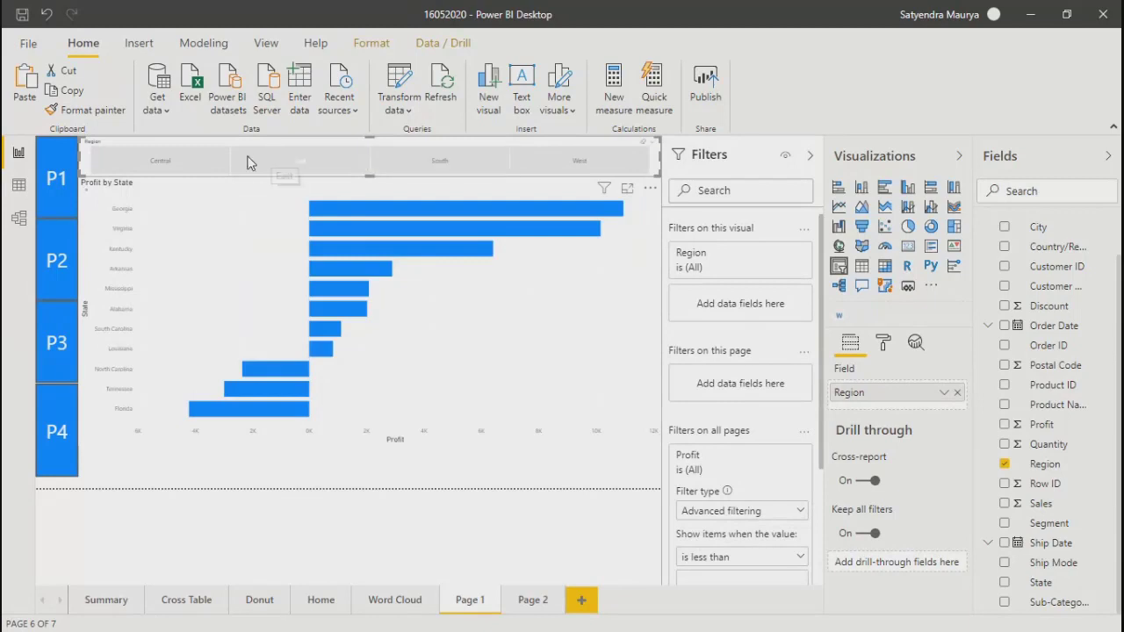
click(160, 161)
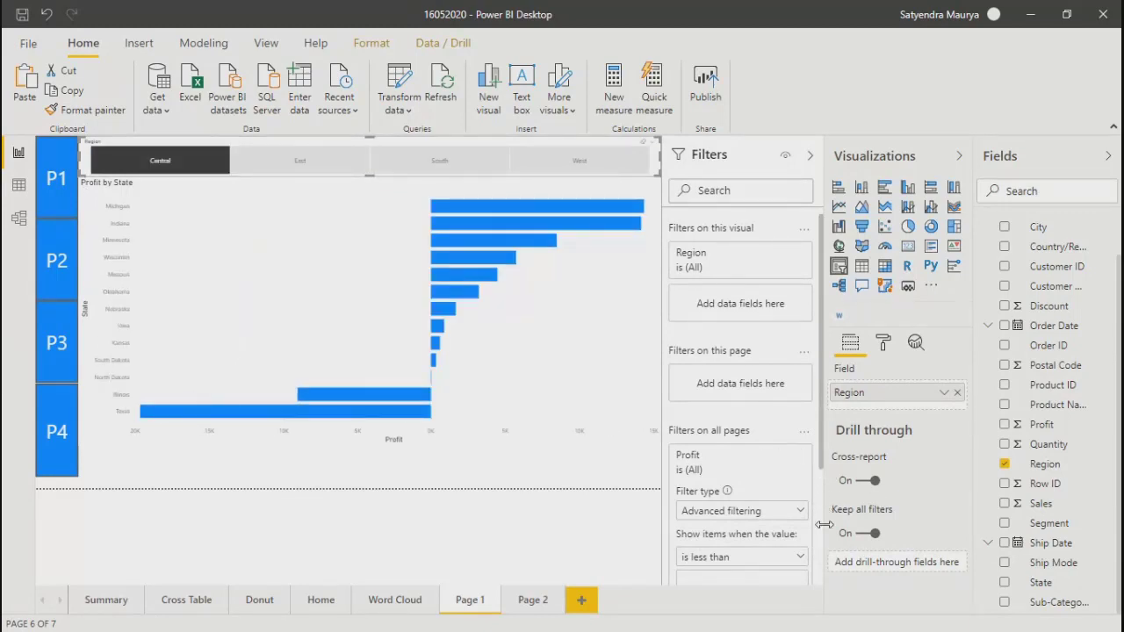
Rename the report page Page 1 as "Top 20" and look briefly at the Word Cloud page
click(472, 522)
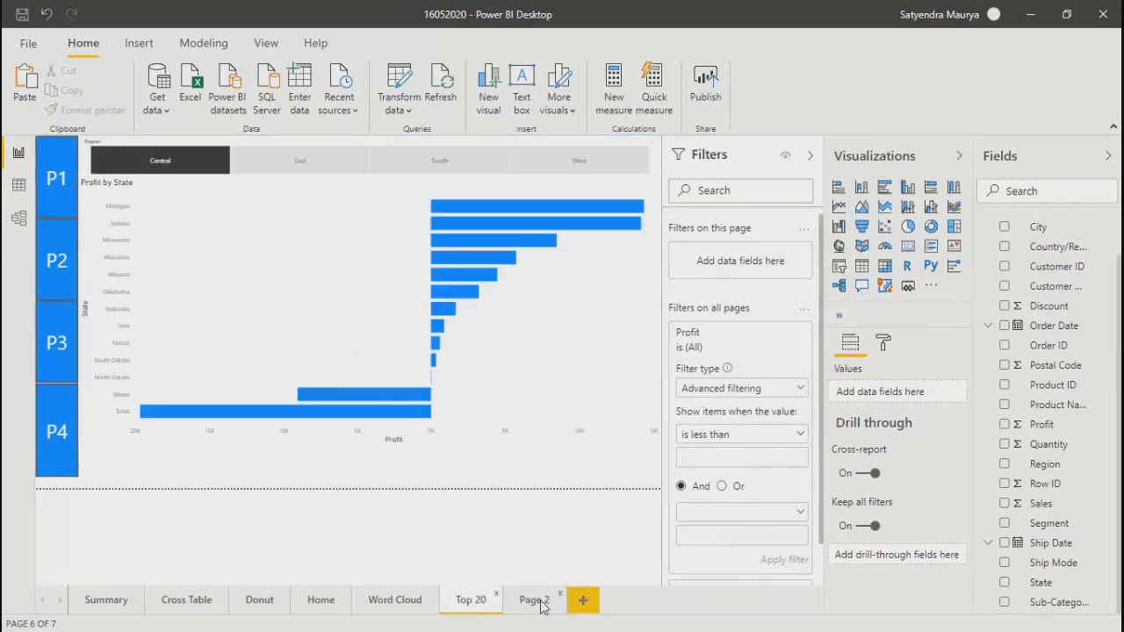
click(396, 602)
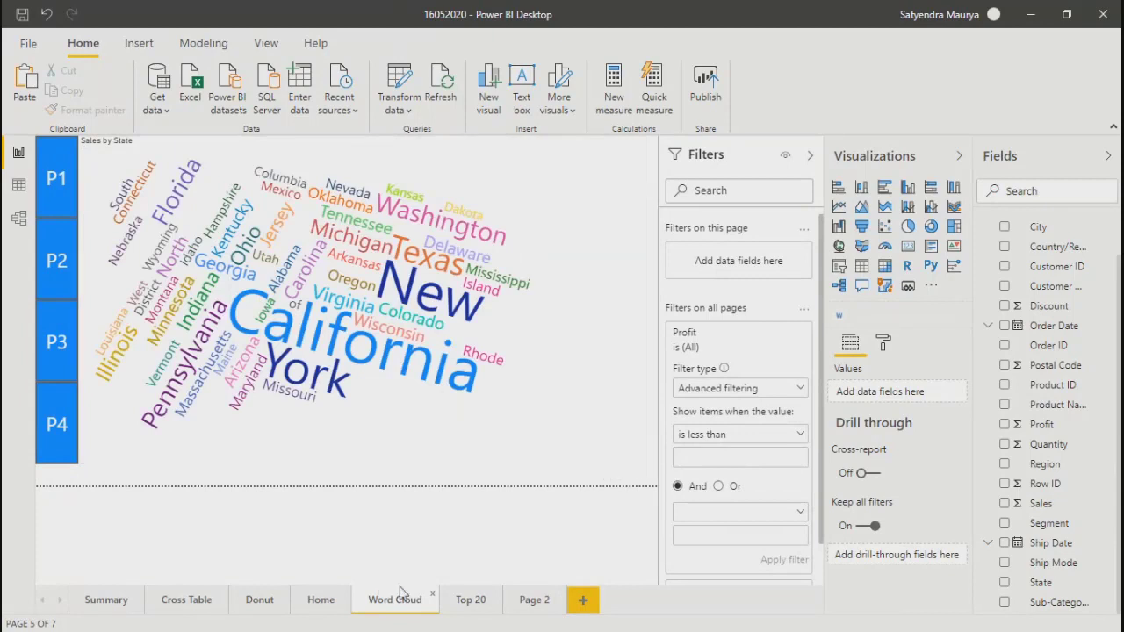
click(472, 604)
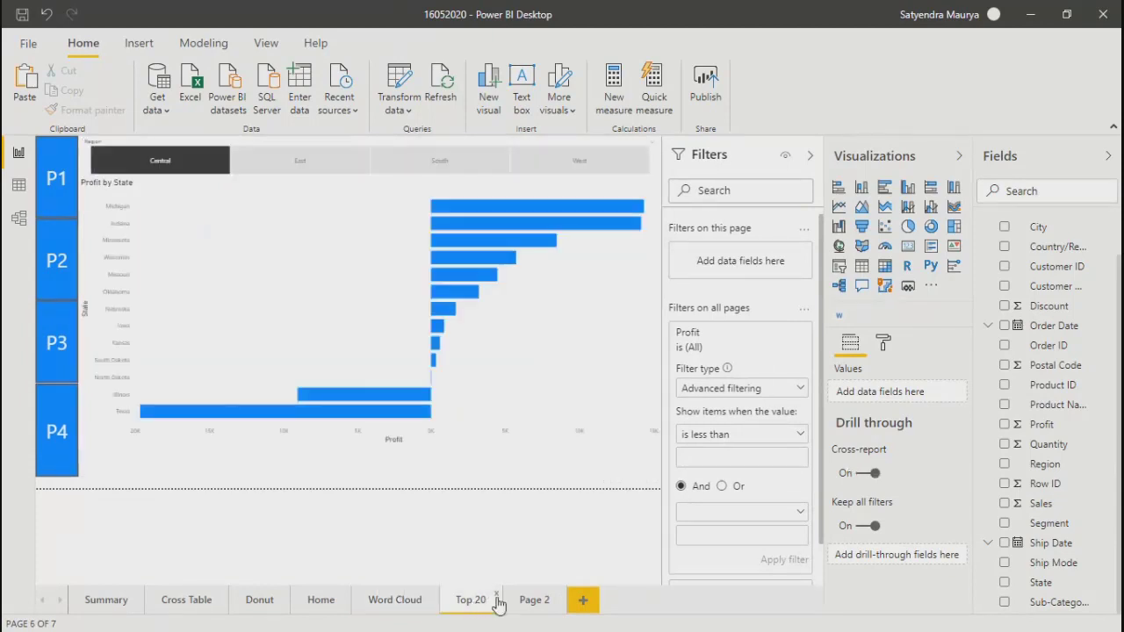
Insert an empty gauge visual on Page 2 and move it slightly away from the page's upper-left corner
click(534, 602)
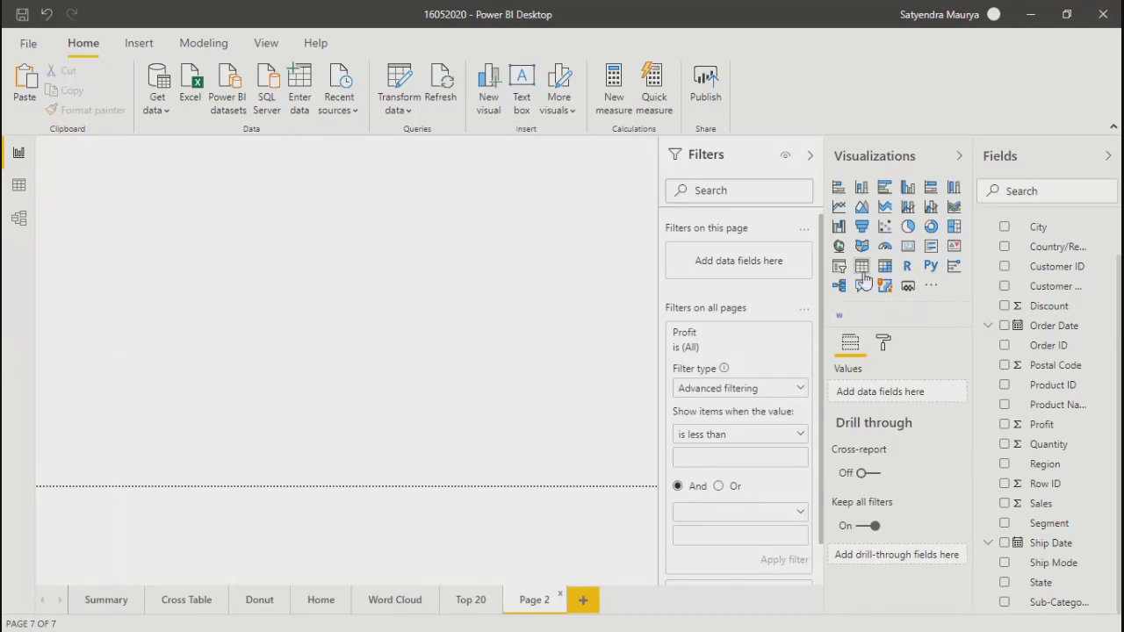
click(884, 247)
click(885, 248)
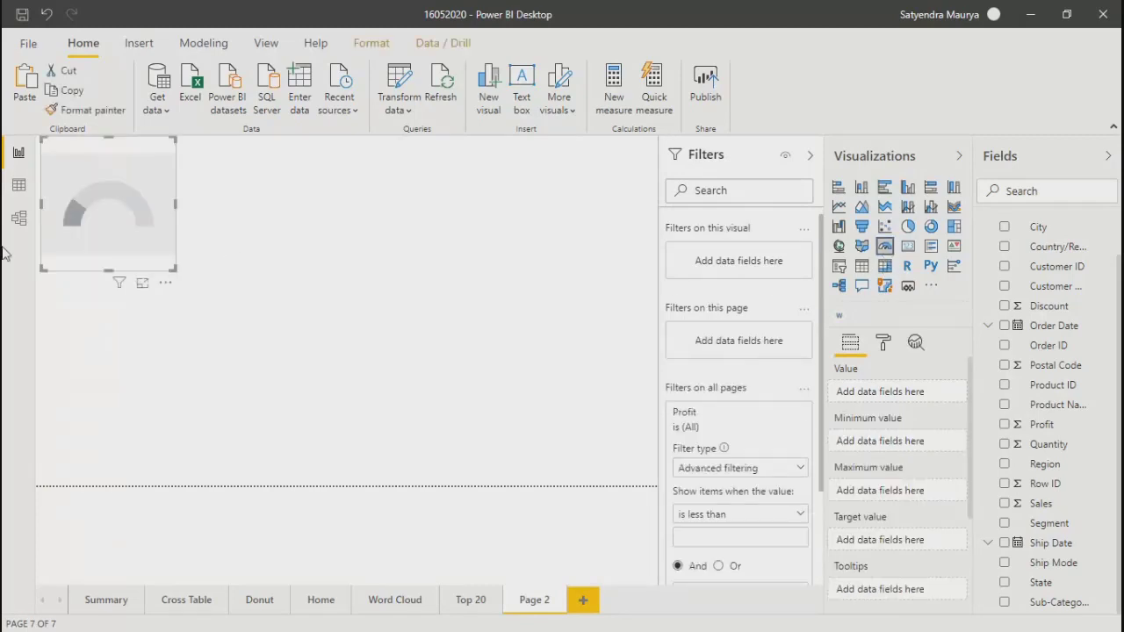
drag(74, 210, 115, 230)
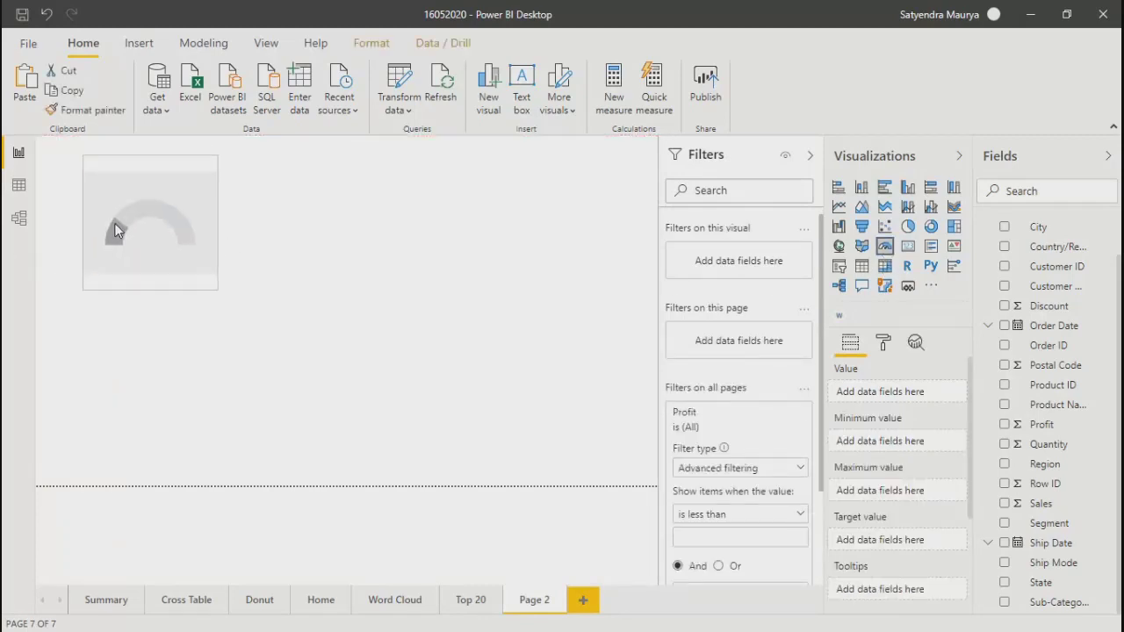
Show Sales in the gauge and place a copy beside it with Profit as its value instead
click(1004, 504)
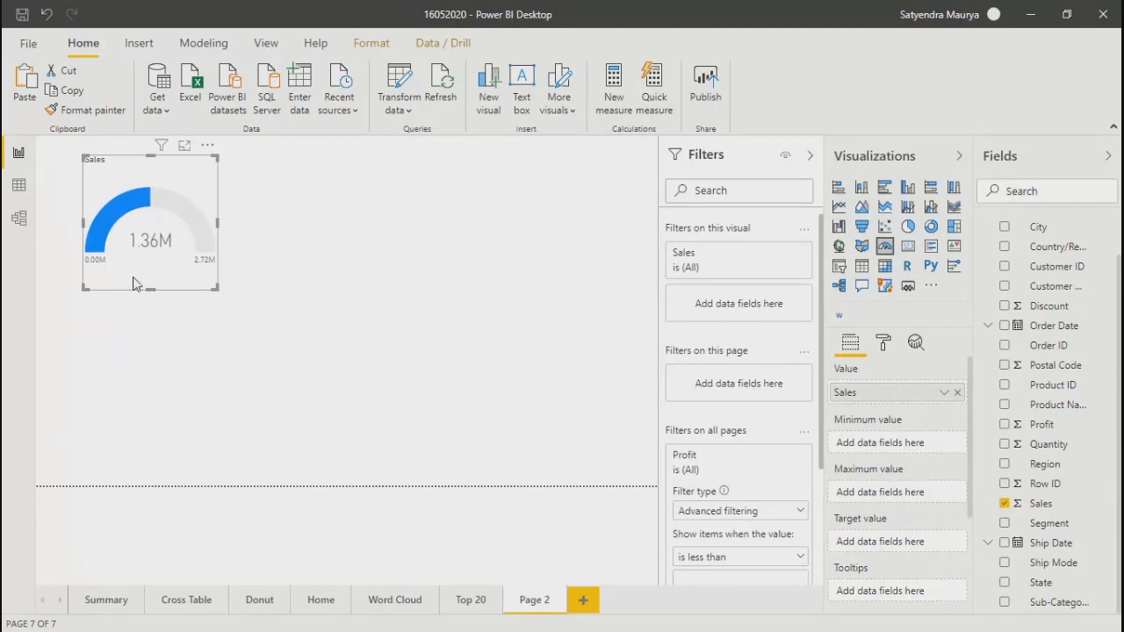
key(ctrl+c)
key(ctrl+v)
drag(147, 274, 362, 265)
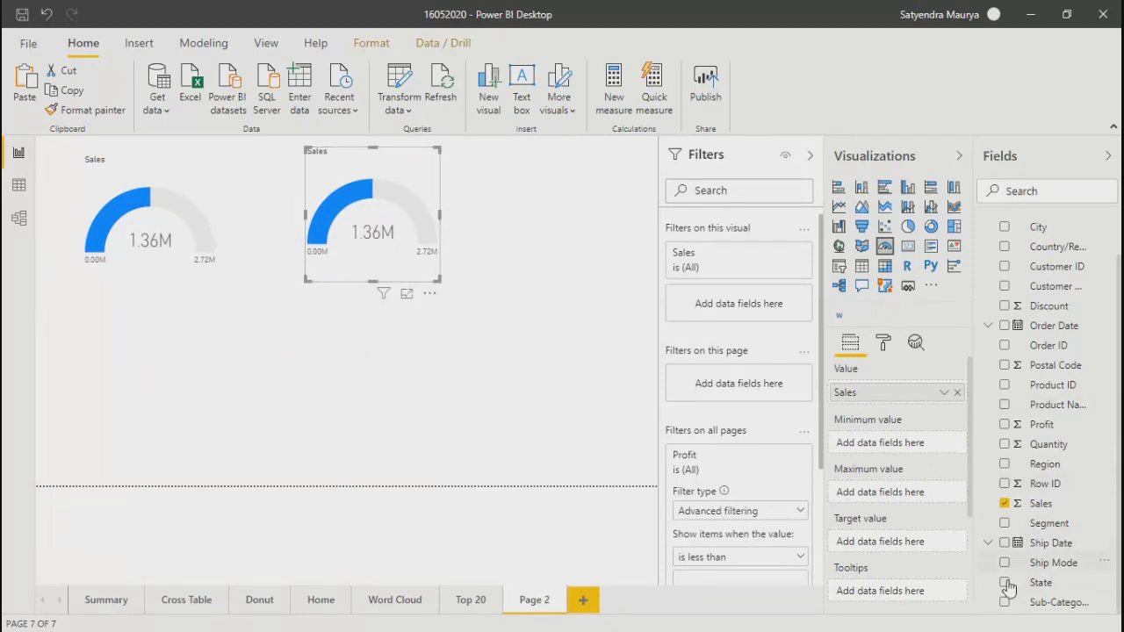
click(1004, 425)
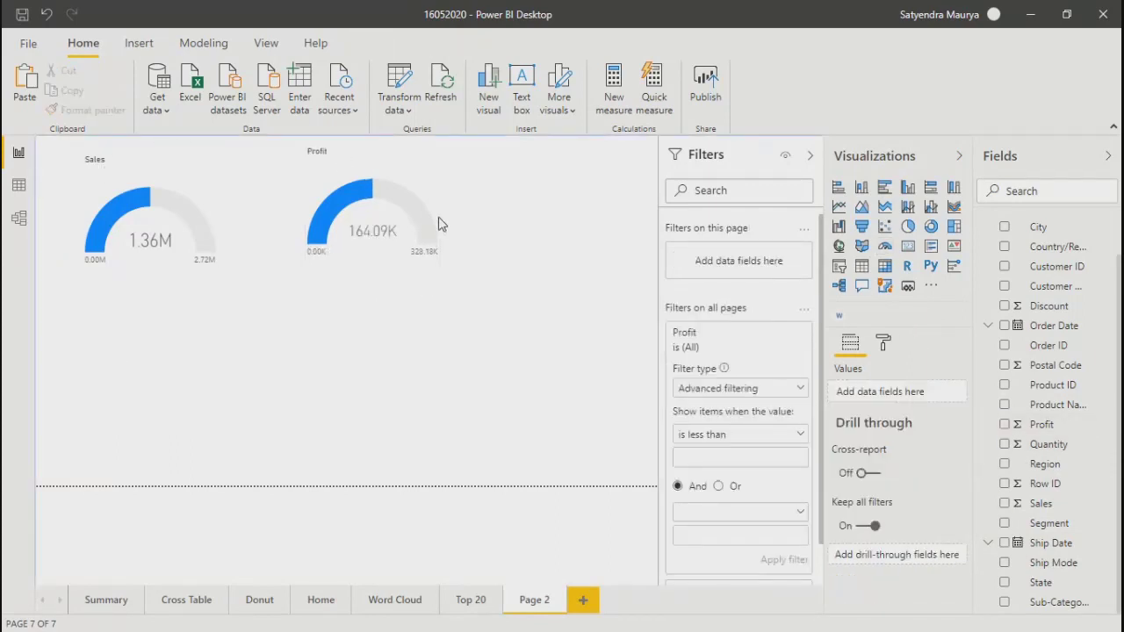
click(407, 185)
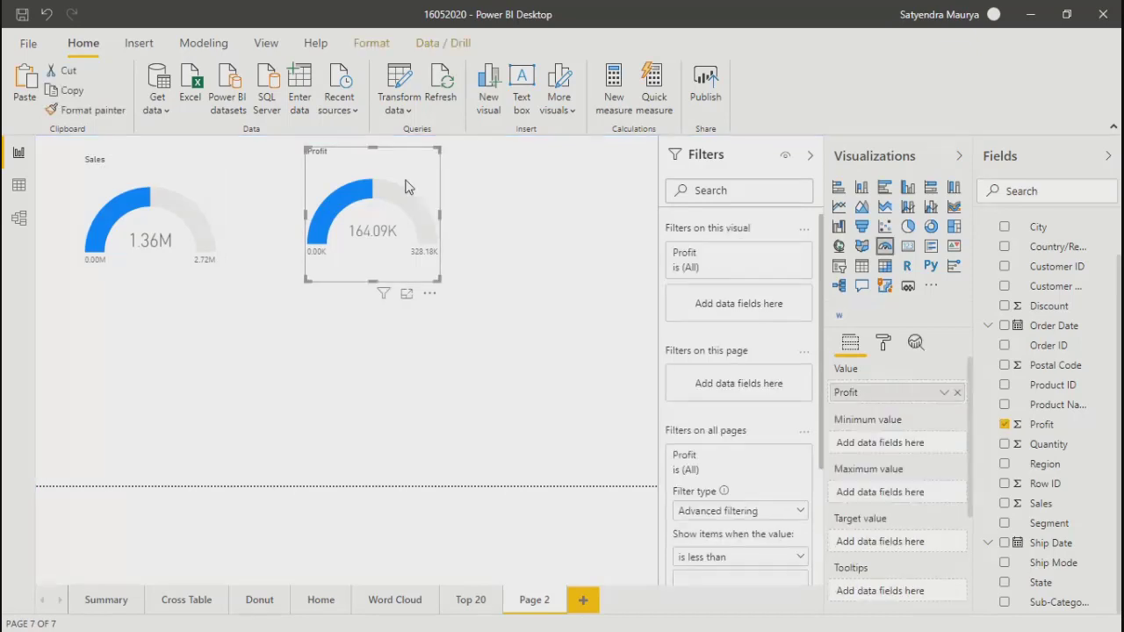
Add a third gauge showing Quantity from a copy of the Sales gauge and align the Profit gauge in the same row
click(151, 200)
key(ctrl+c)
key(ctrl+v)
drag(553, 202, 594, 177)
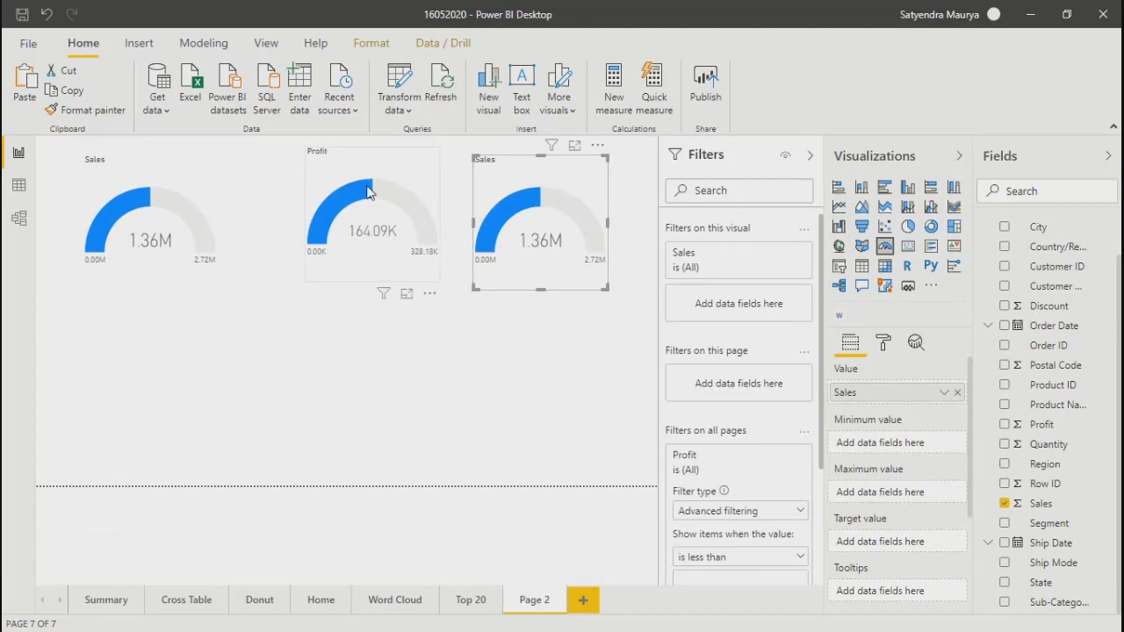
drag(329, 173, 298, 184)
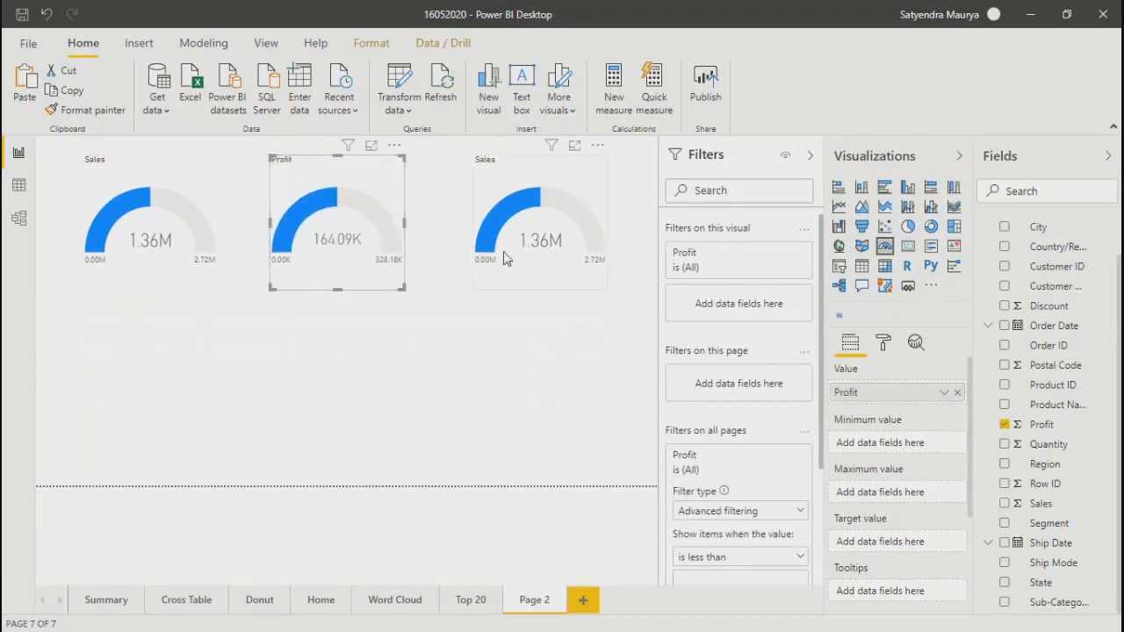
click(497, 182)
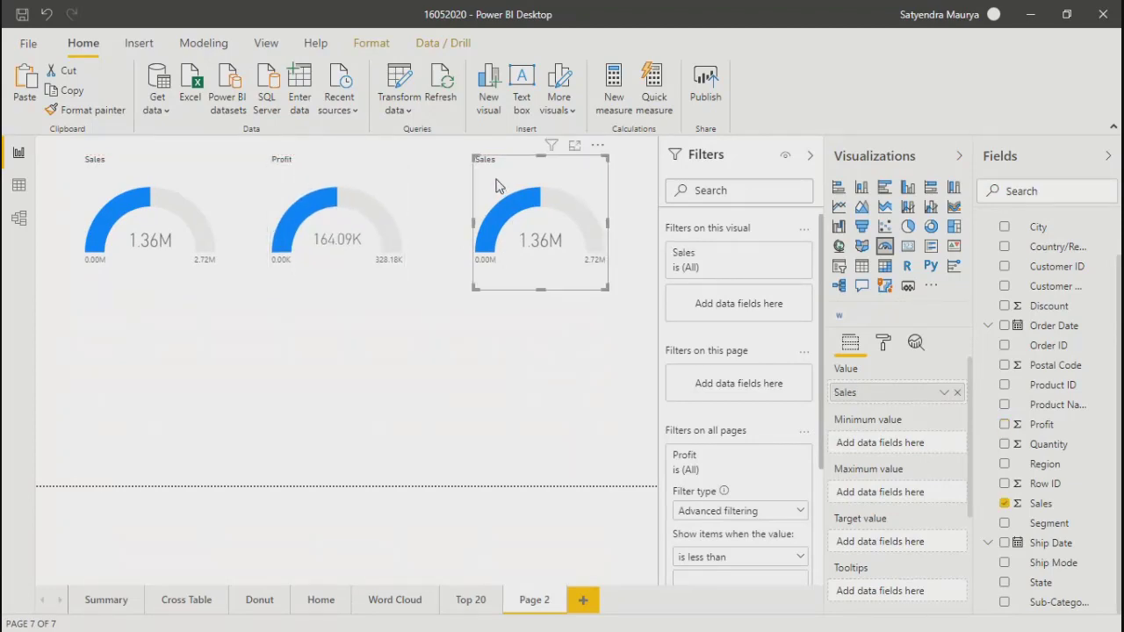
click(1003, 504)
click(1003, 444)
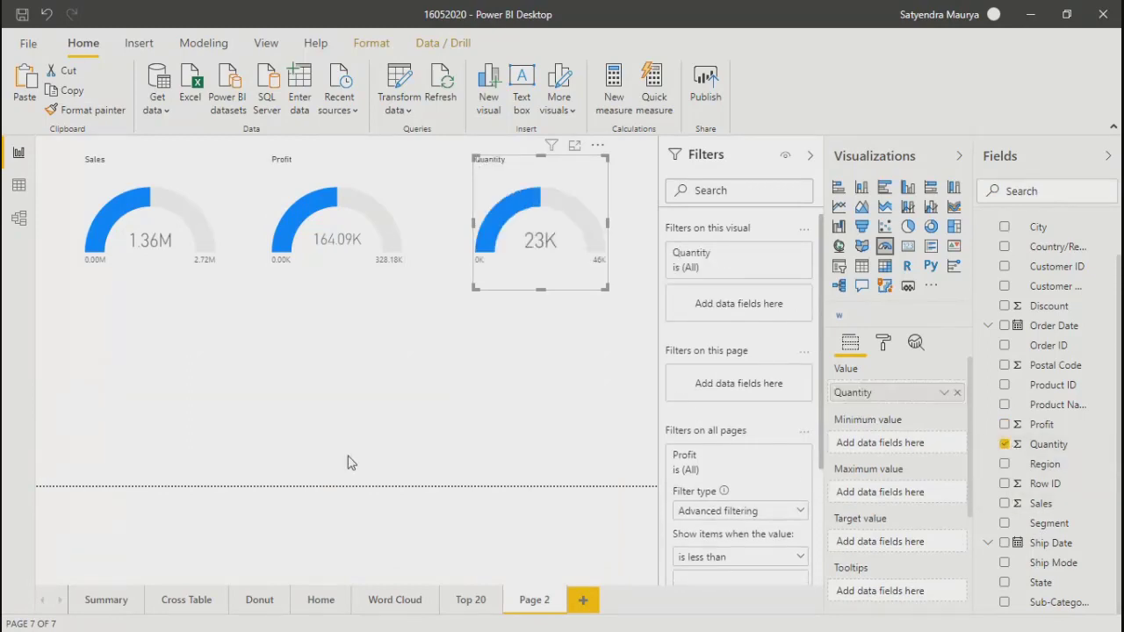
click(360, 411)
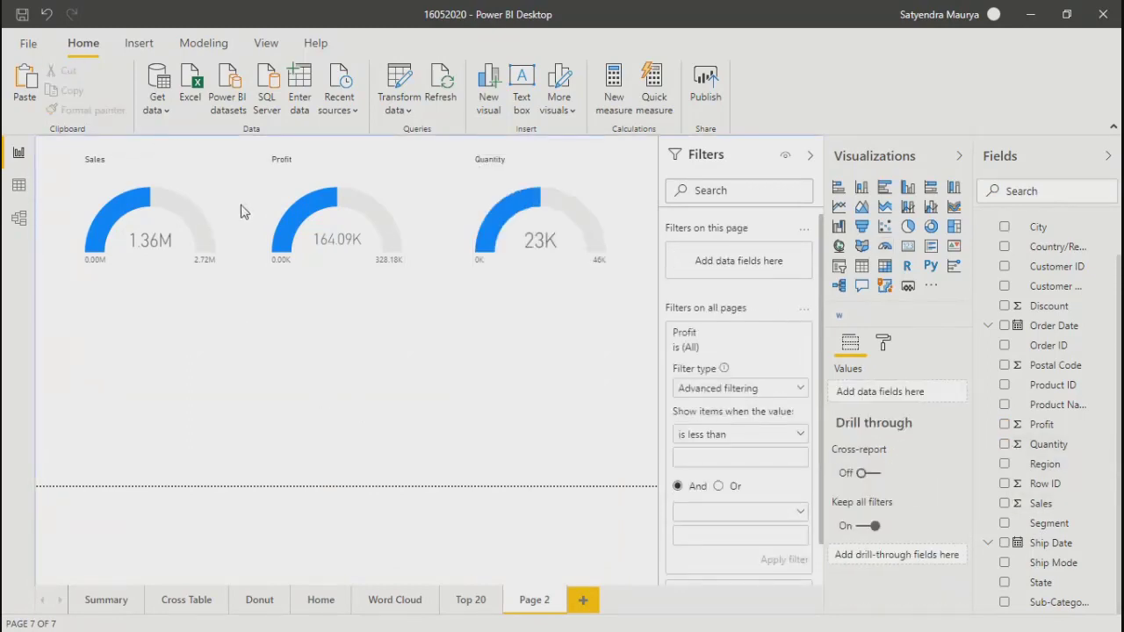
Duplicate the Profit gauge, place the copy directly below it, and replace its value with Discount
click(315, 251)
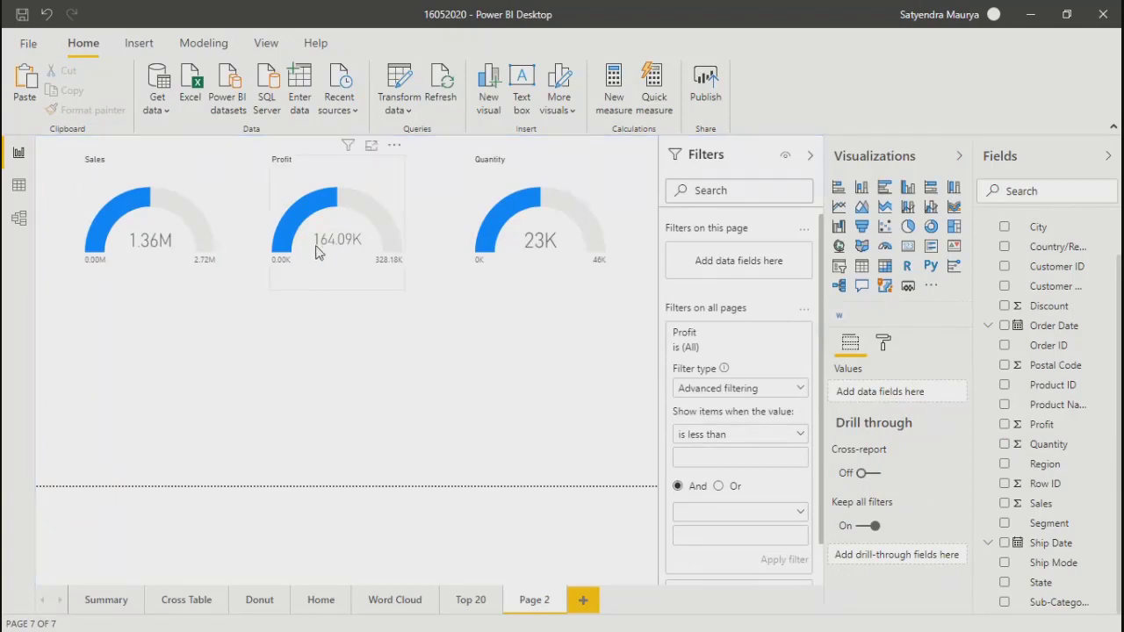
key(ctrl+c)
key(ctrl+v)
drag(331, 254, 327, 428)
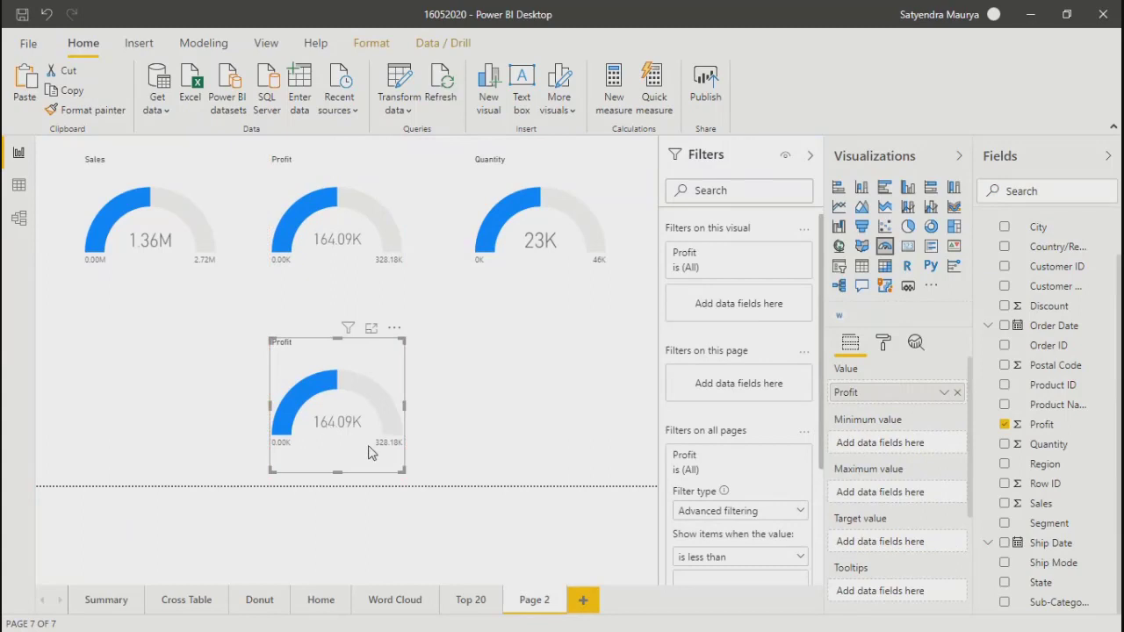
click(1004, 423)
click(1005, 306)
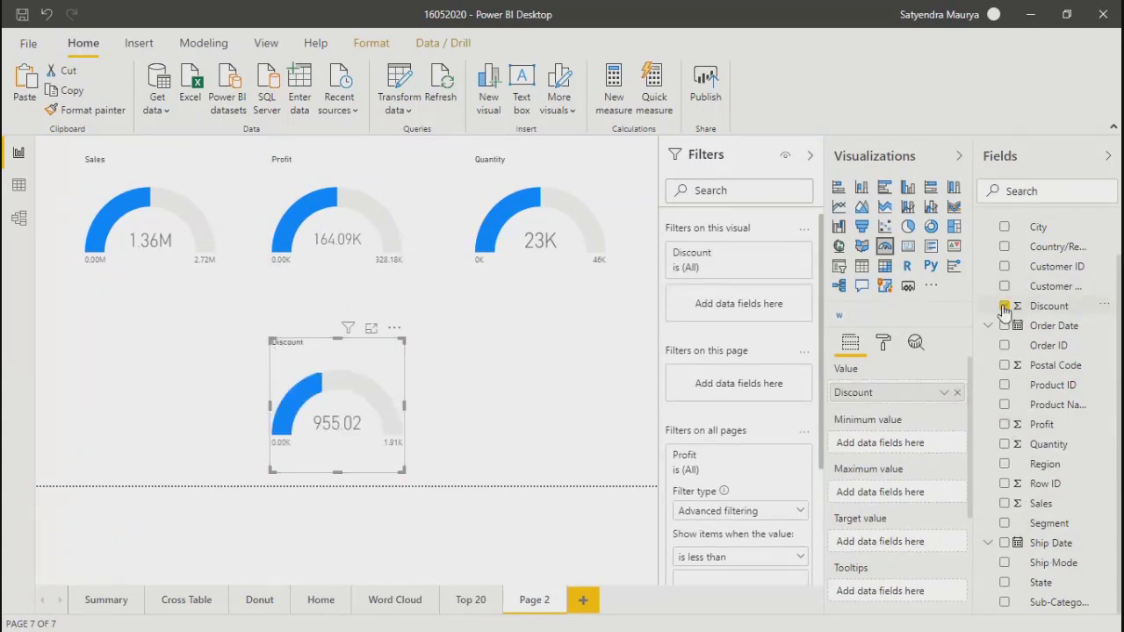
click(460, 432)
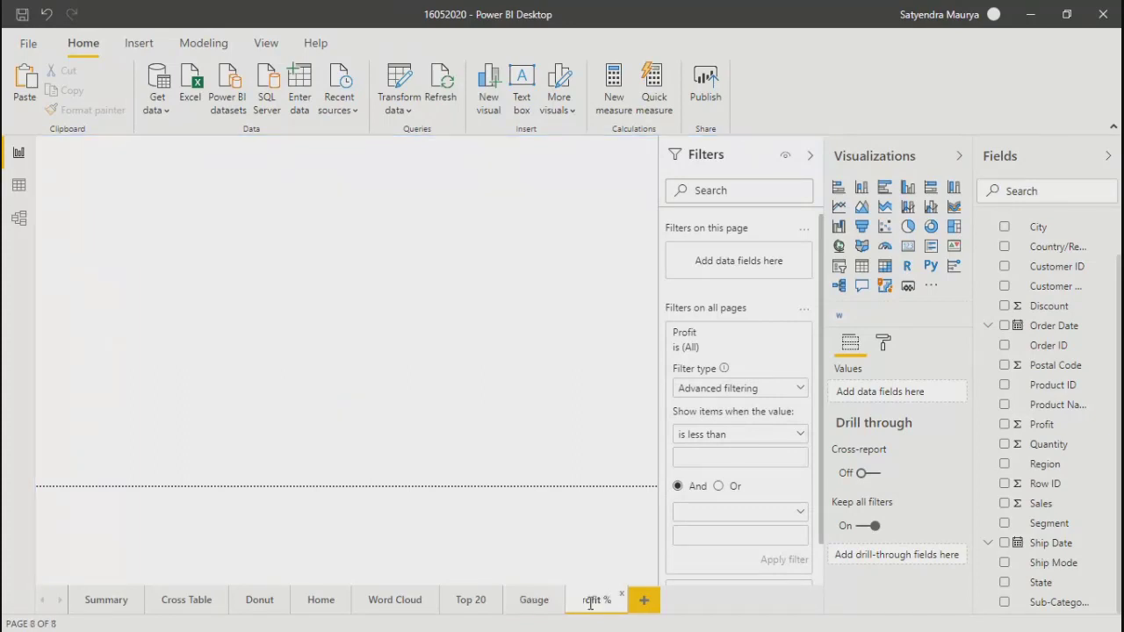
Finish naming the new report page "Profit %" and start a new measure named Profit%
click(552, 560)
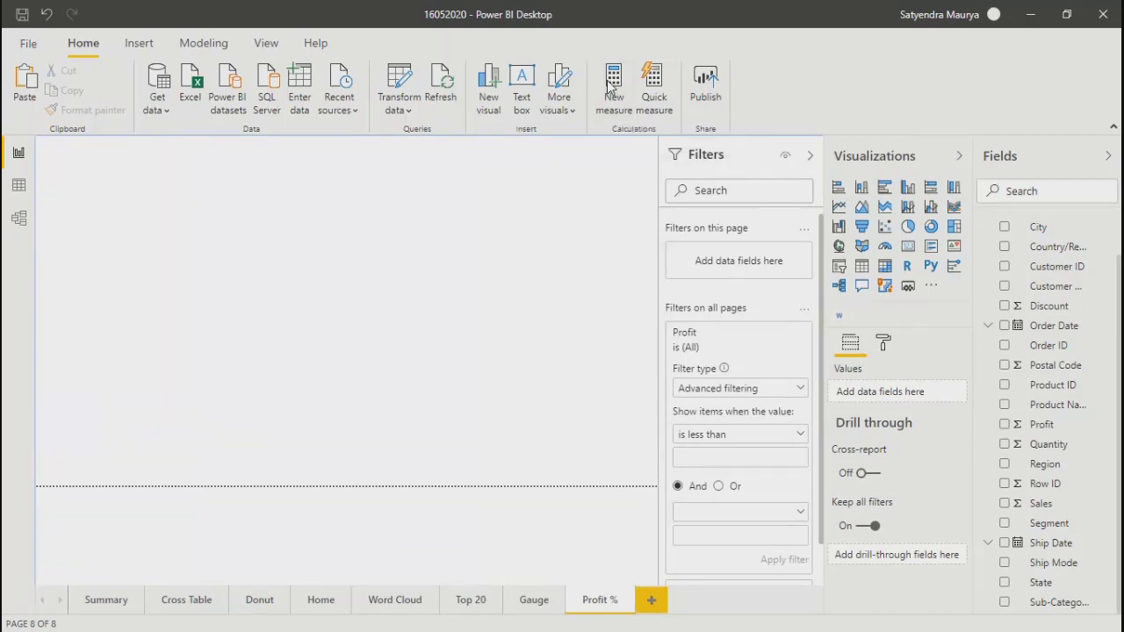
click(613, 86)
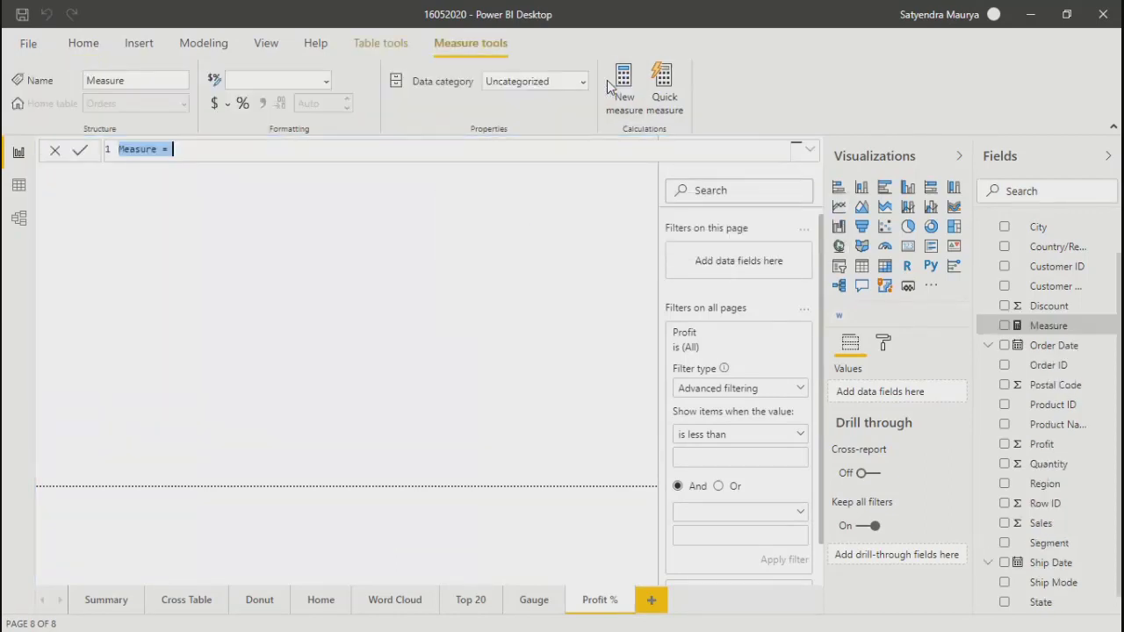
key(Right)
key(Left)
key(Left)
key(Left)
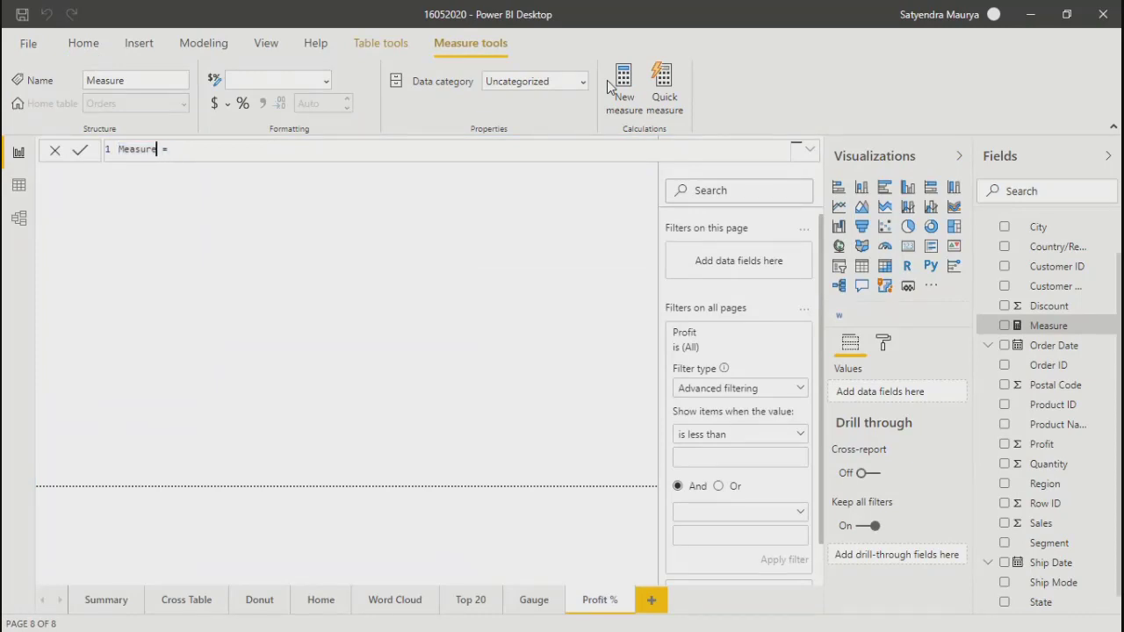
key(BackSpace)
key(BackSpace)
key(BackSpace)
key(BackSpace)
key(BackSpace)
key(BackSpace)
key(BackSpace)
text(Profit%)
Define the Profit% measure as SUM(Orders[Profit])/sum(Orders[Sales]) and commit it
click(318, 148)
text(sum)
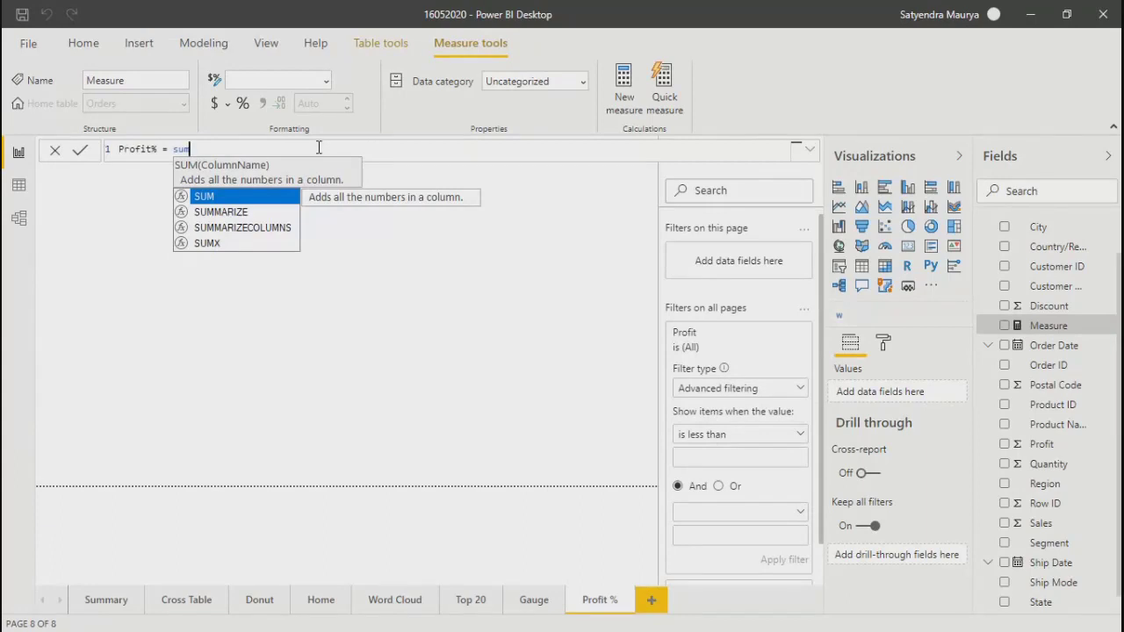
key(Tab)
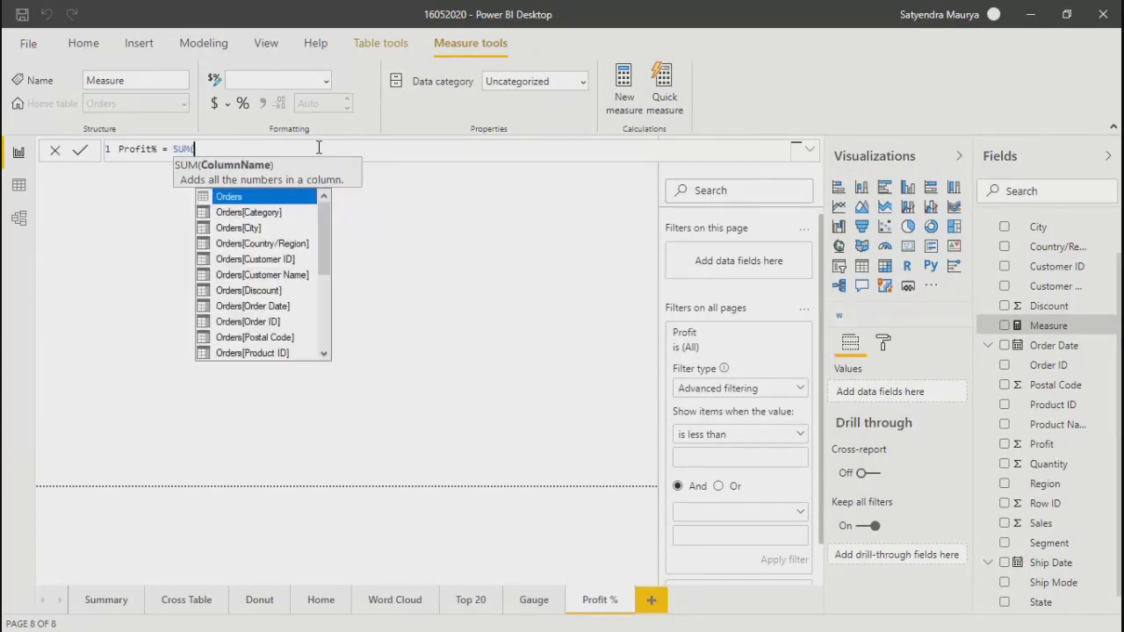
text(profit)
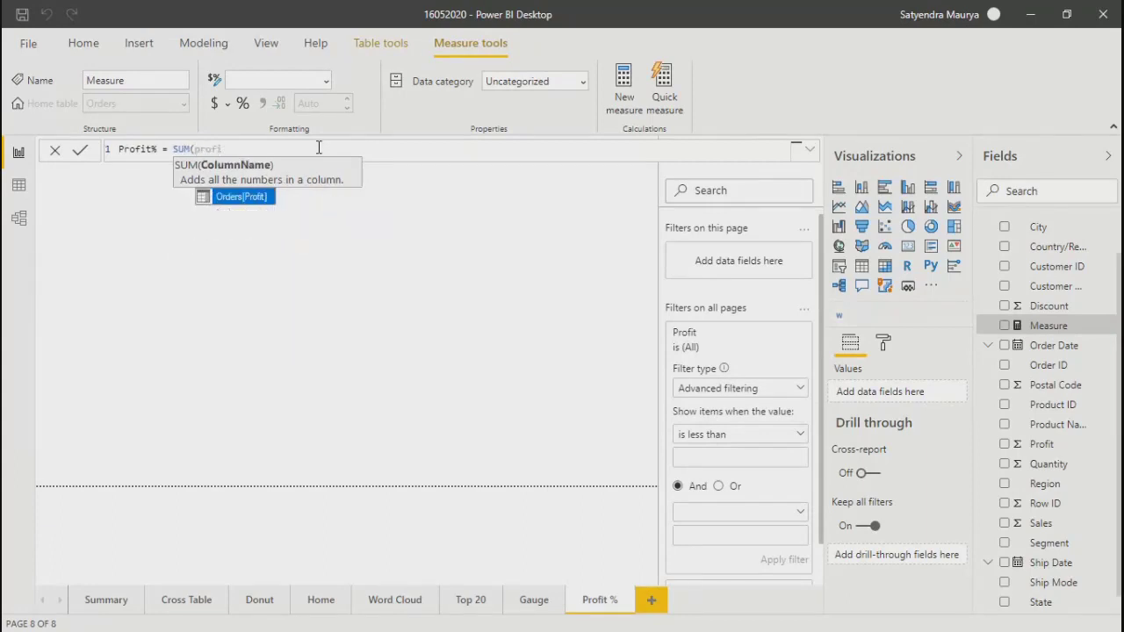
key(Tab)
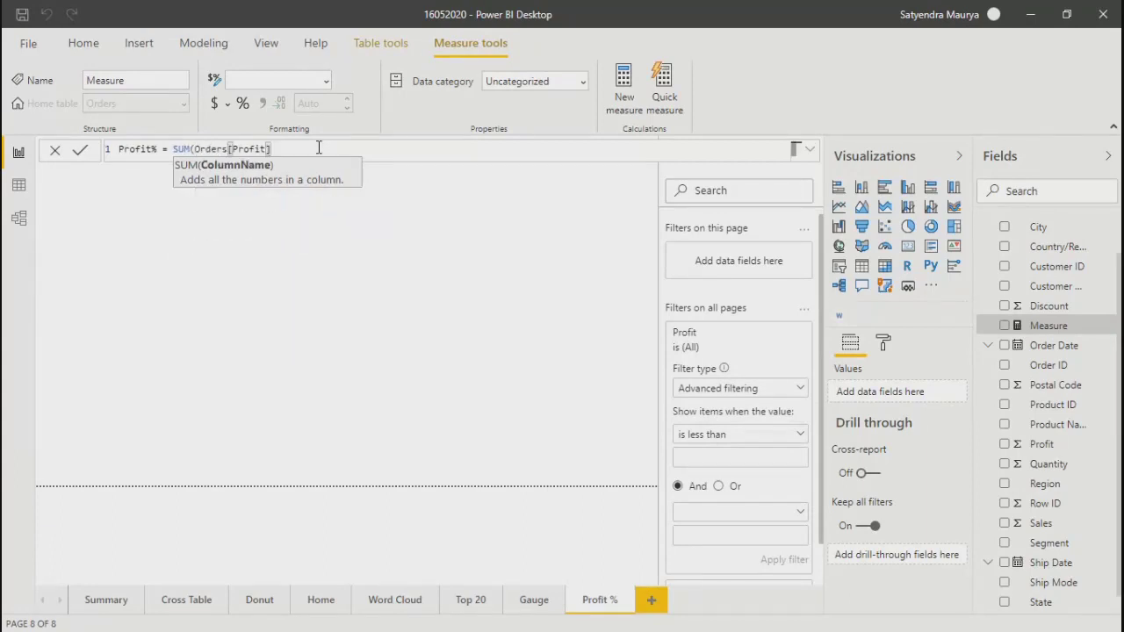
text()/sum()
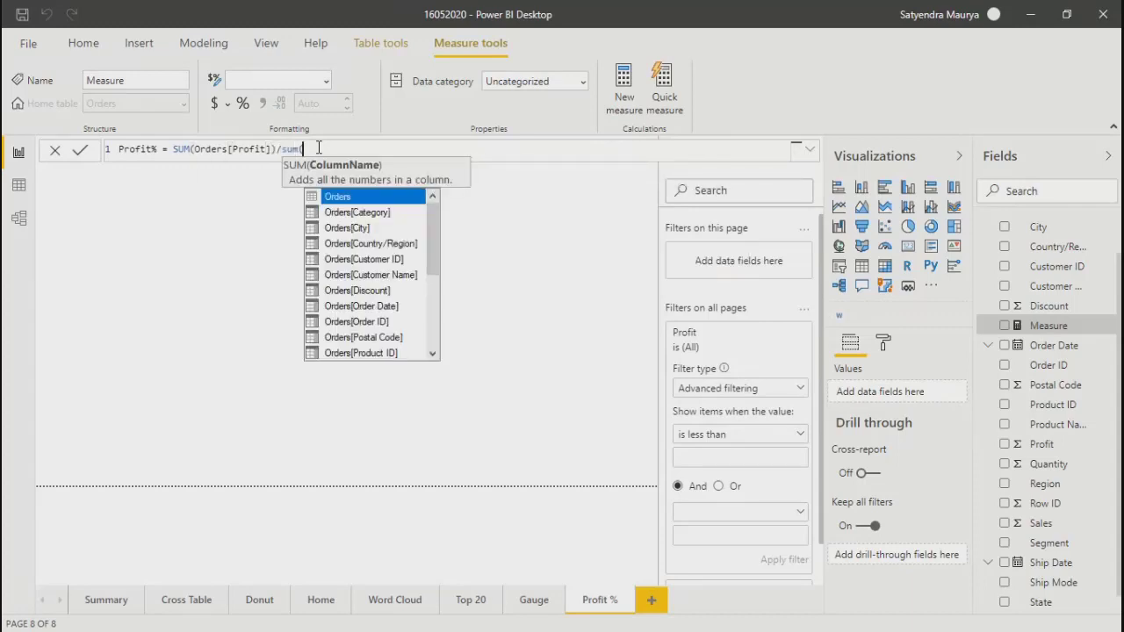
text(Orders[Sales)
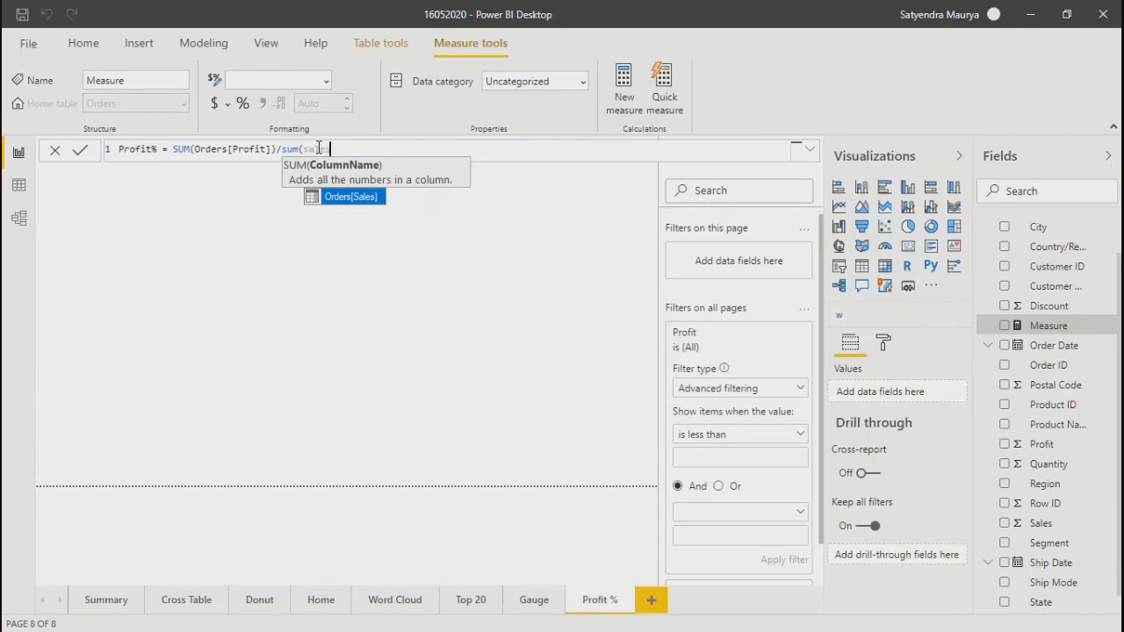
key(Tab)
text())
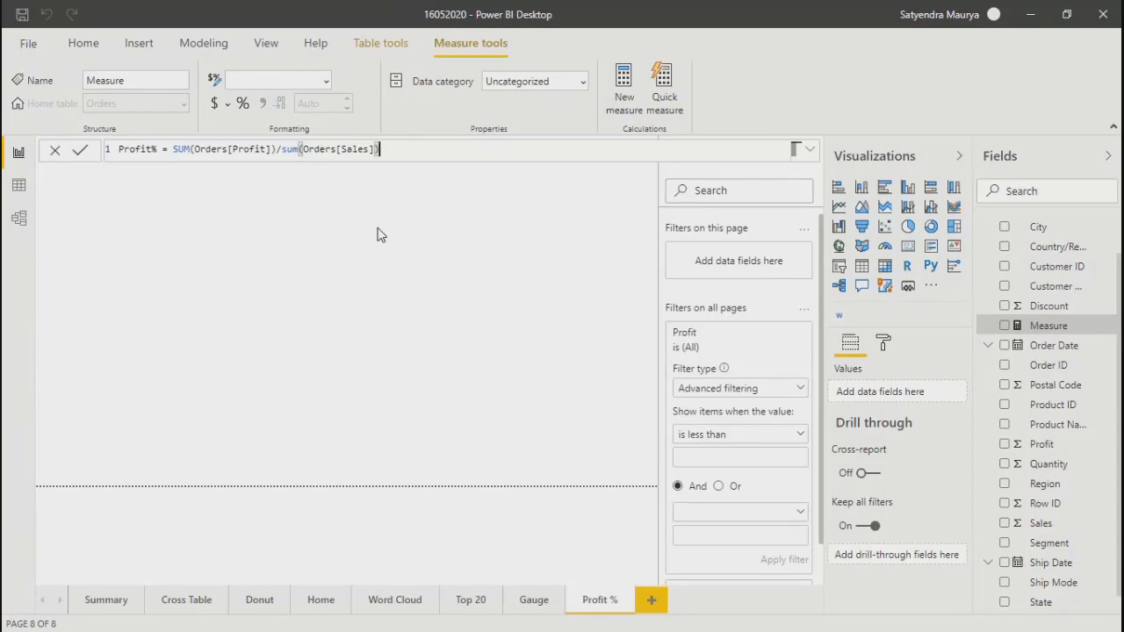
key(Return)
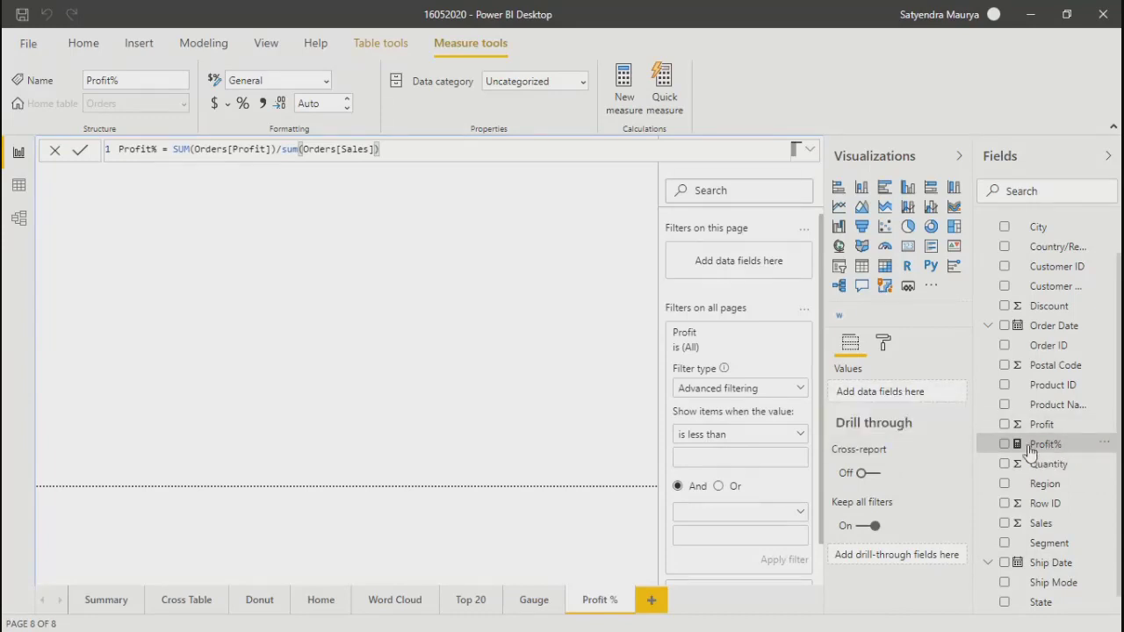
click(408, 364)
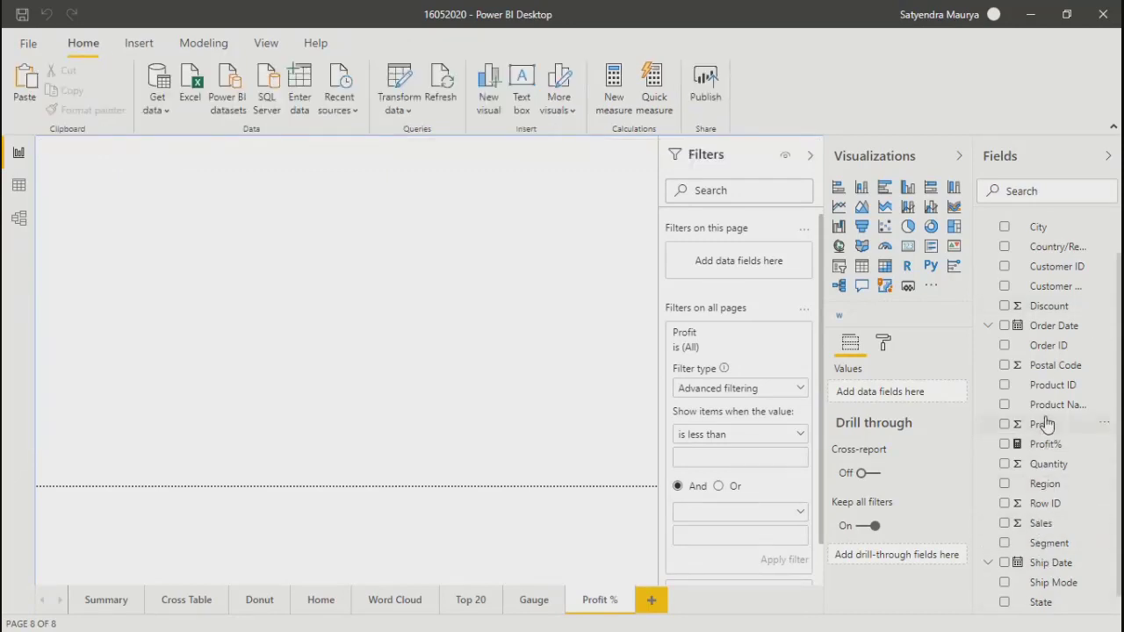
Create a map of State sized by Profit% and enlarge it to cover most of the Profit % page
drag(1041, 602, 311, 356)
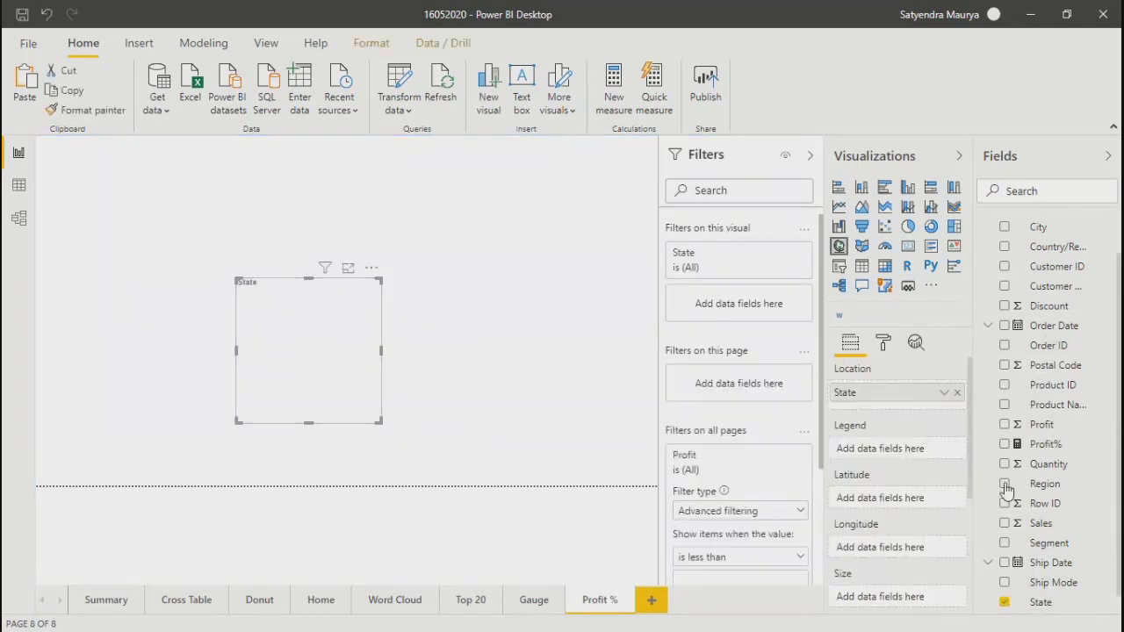
drag(1045, 446, 308, 351)
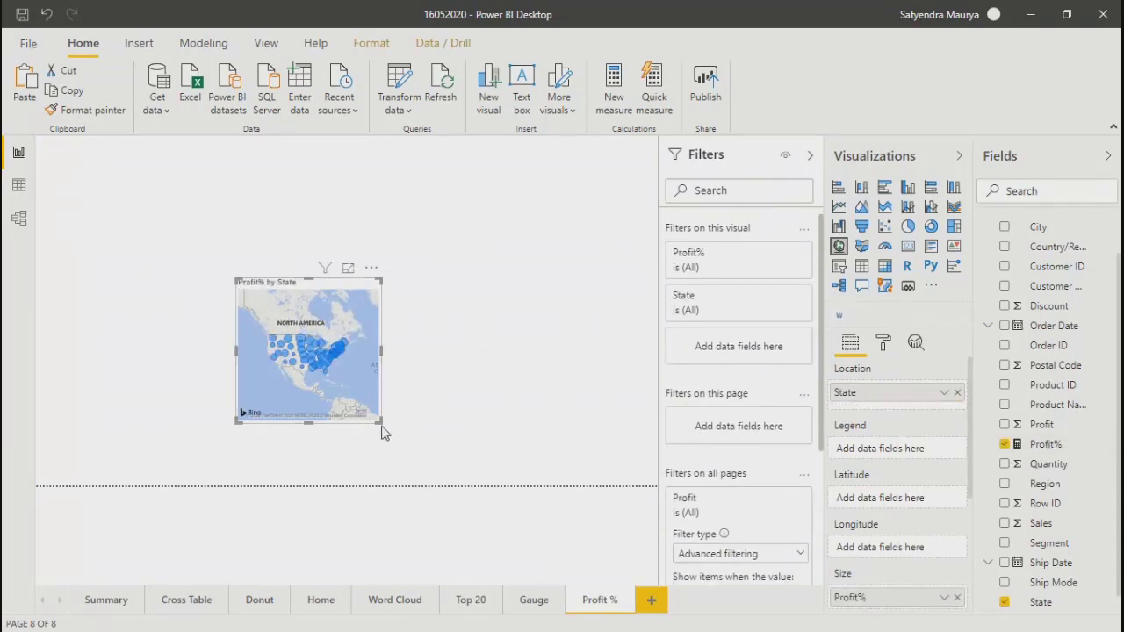
drag(381, 421, 633, 489)
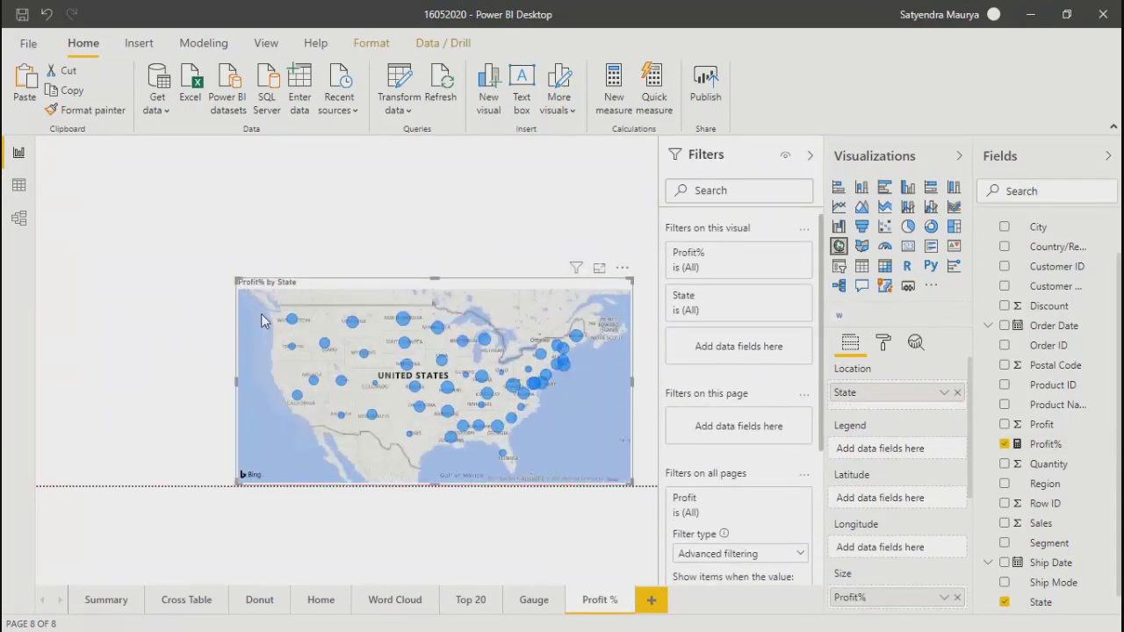
drag(235, 279, 6, 147)
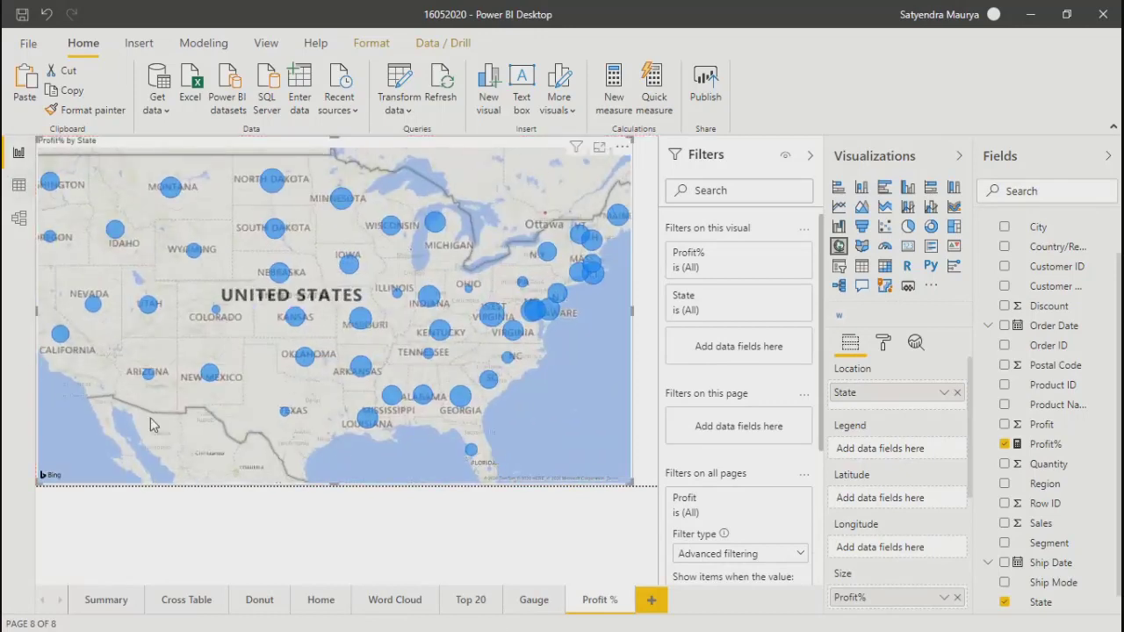
Format the Profit% measure as a percentage and check it in the map tooltips for Kansas and Oklahoma
mouse_move(274, 277)
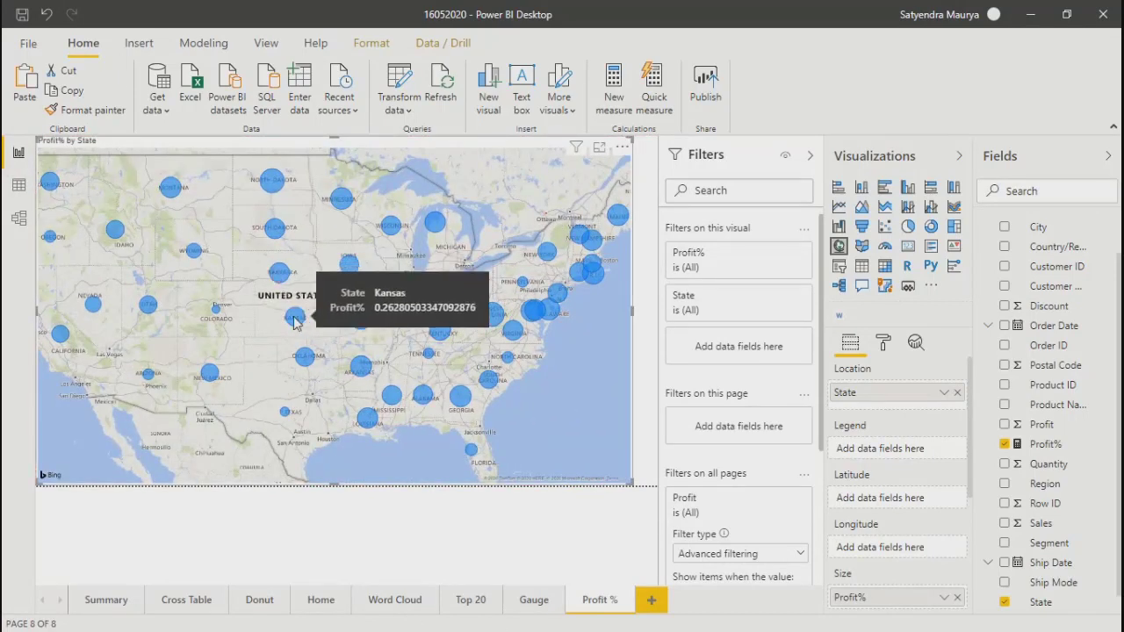
mouse_move(303, 355)
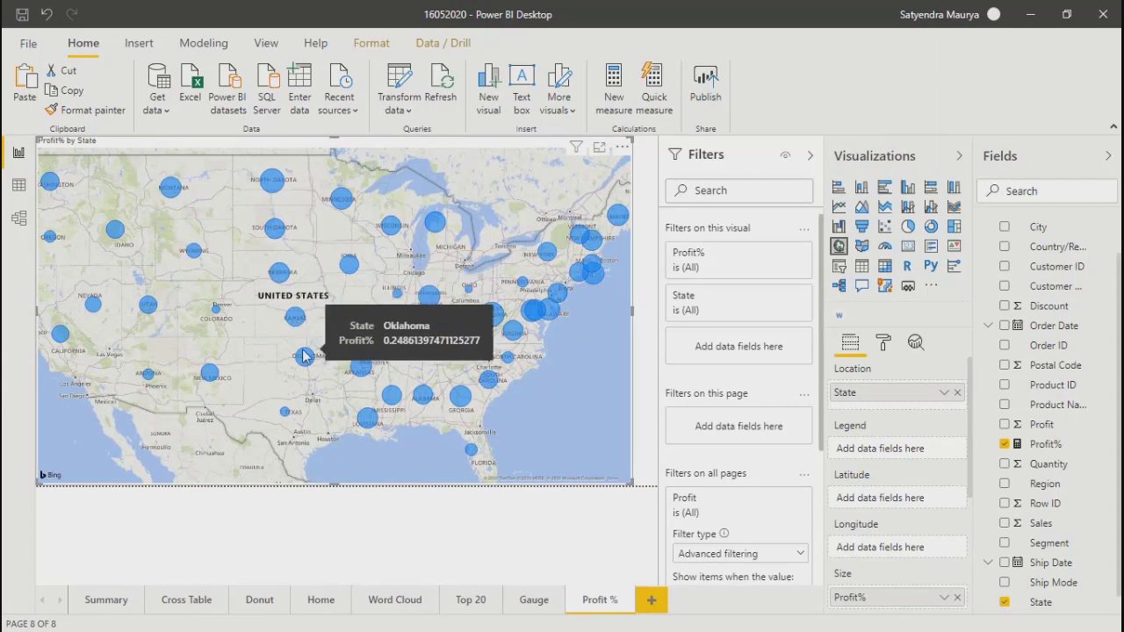
click(1045, 445)
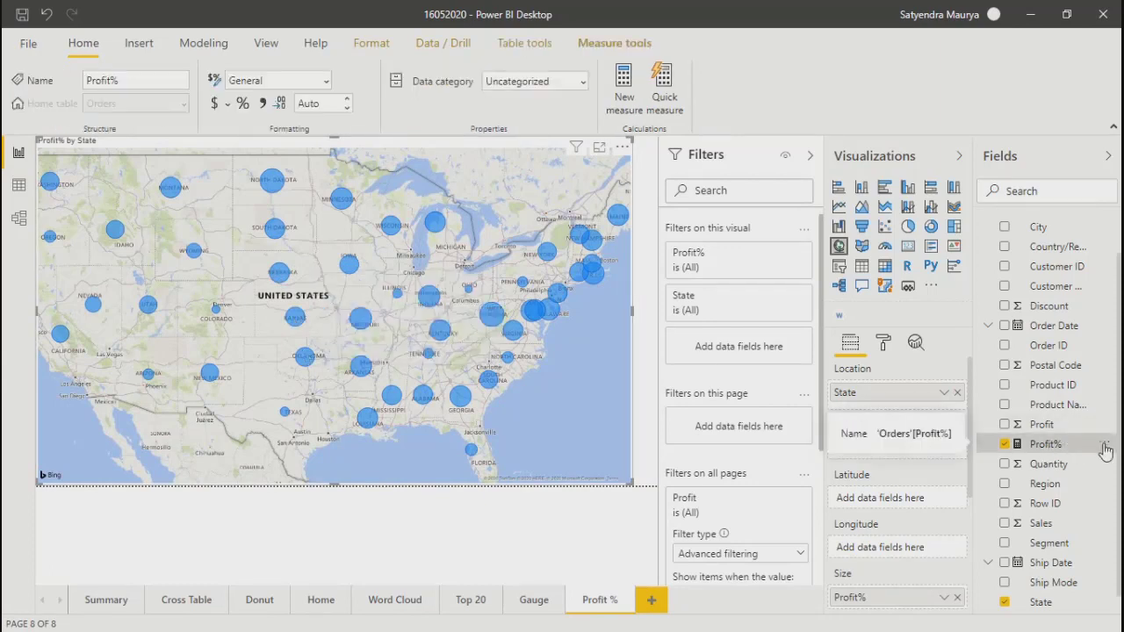
click(245, 105)
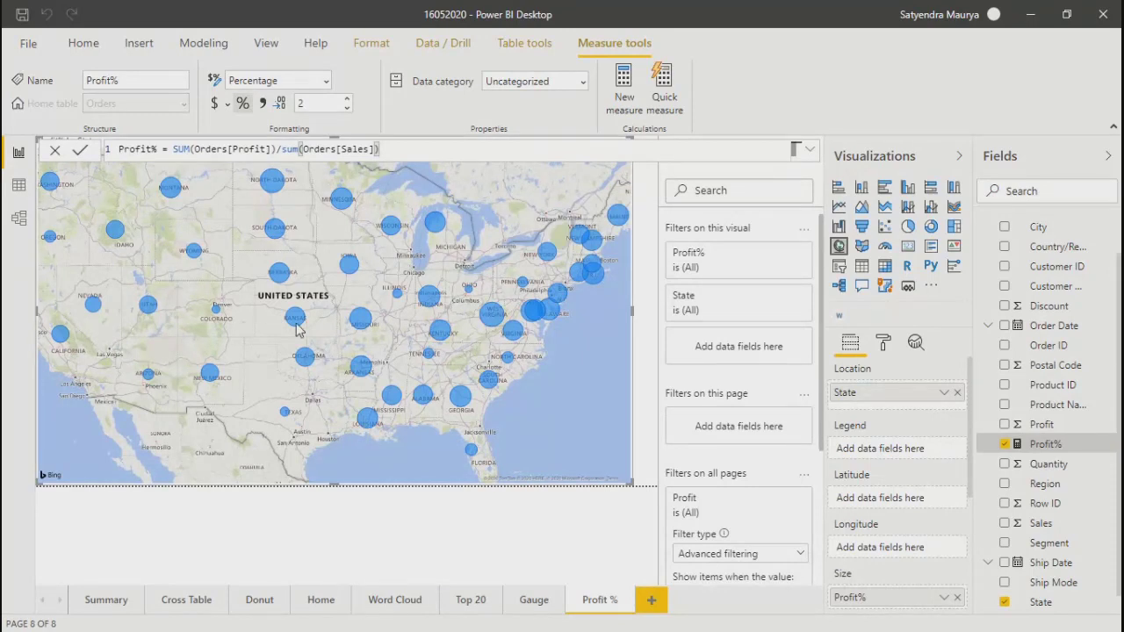
mouse_move(294, 323)
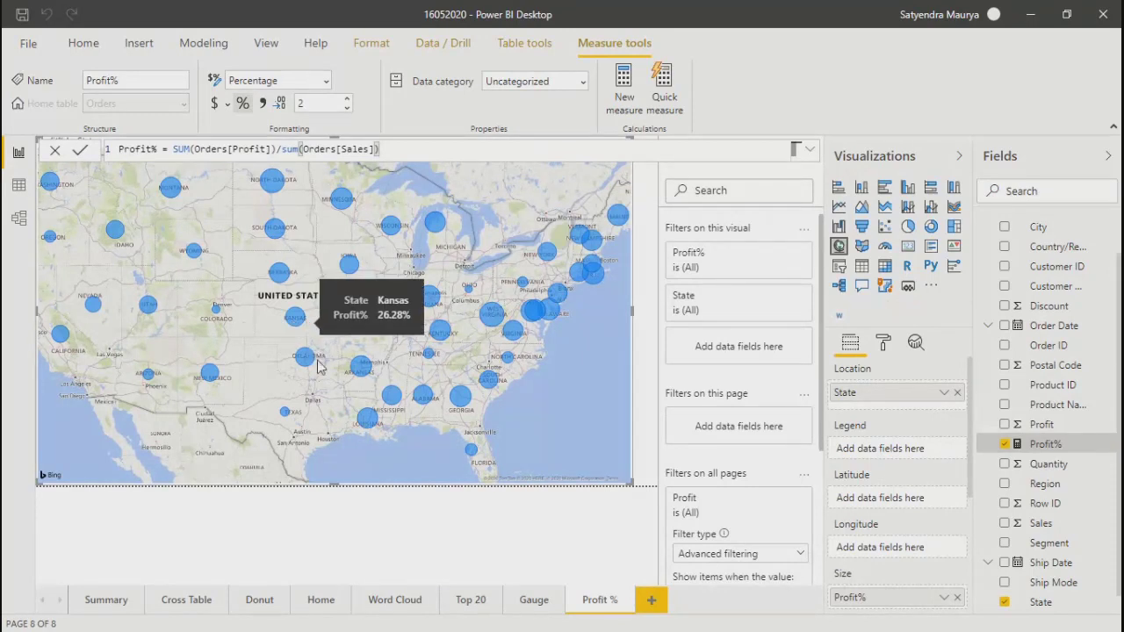
mouse_move(307, 360)
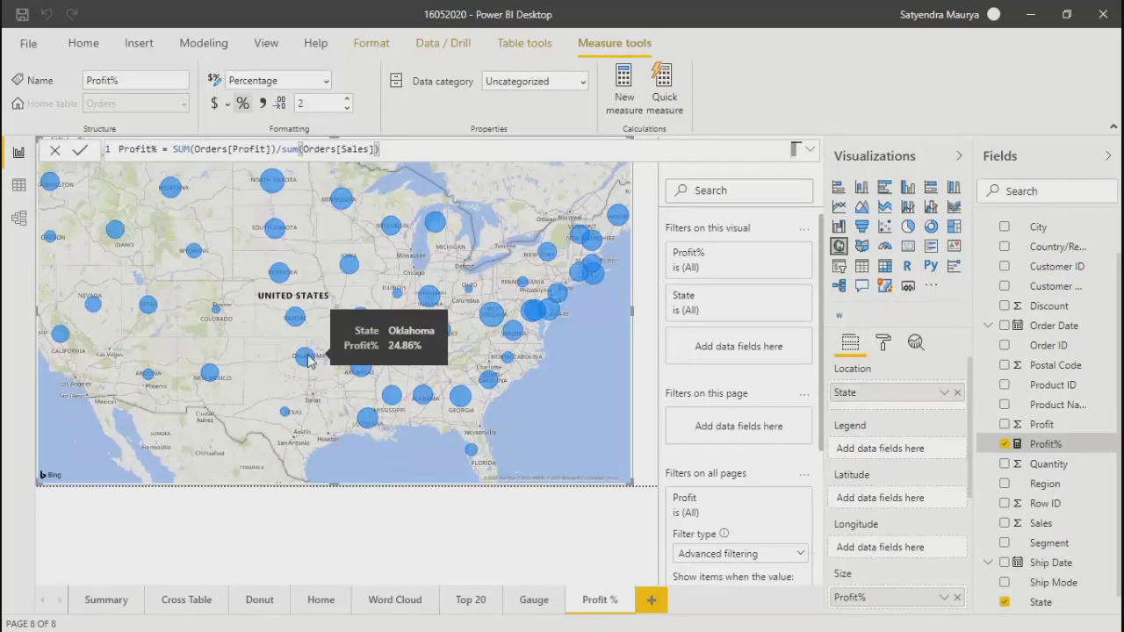
Check South Dakota's Profit% tooltip and widen the Profit% by State map to the full page width
mouse_move(272, 234)
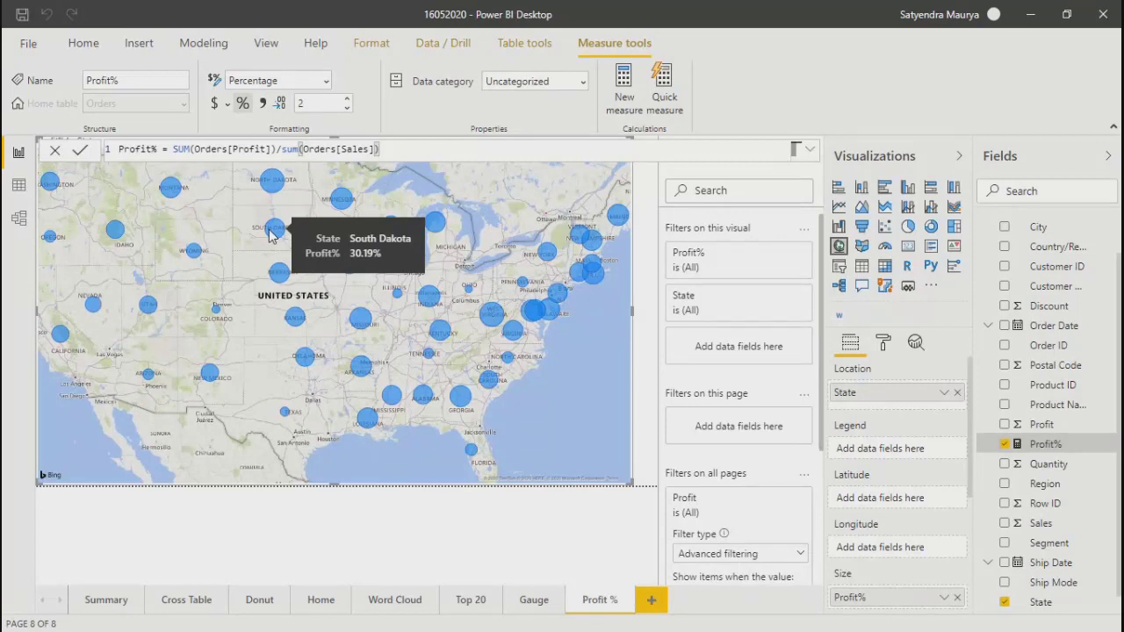
click(369, 519)
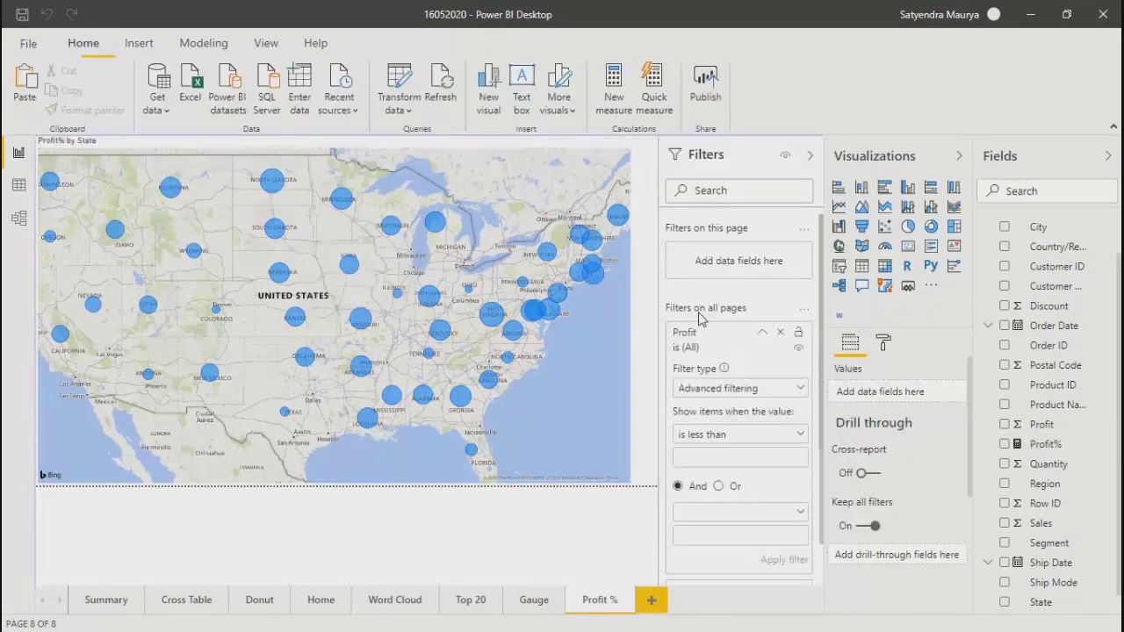
click(621, 338)
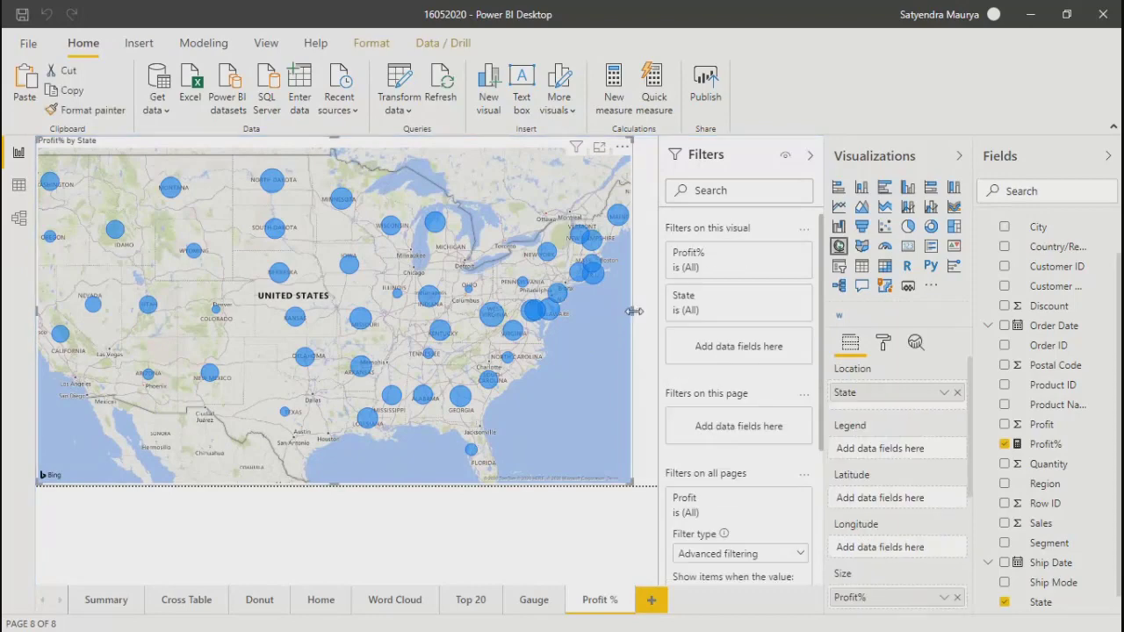
click(647, 318)
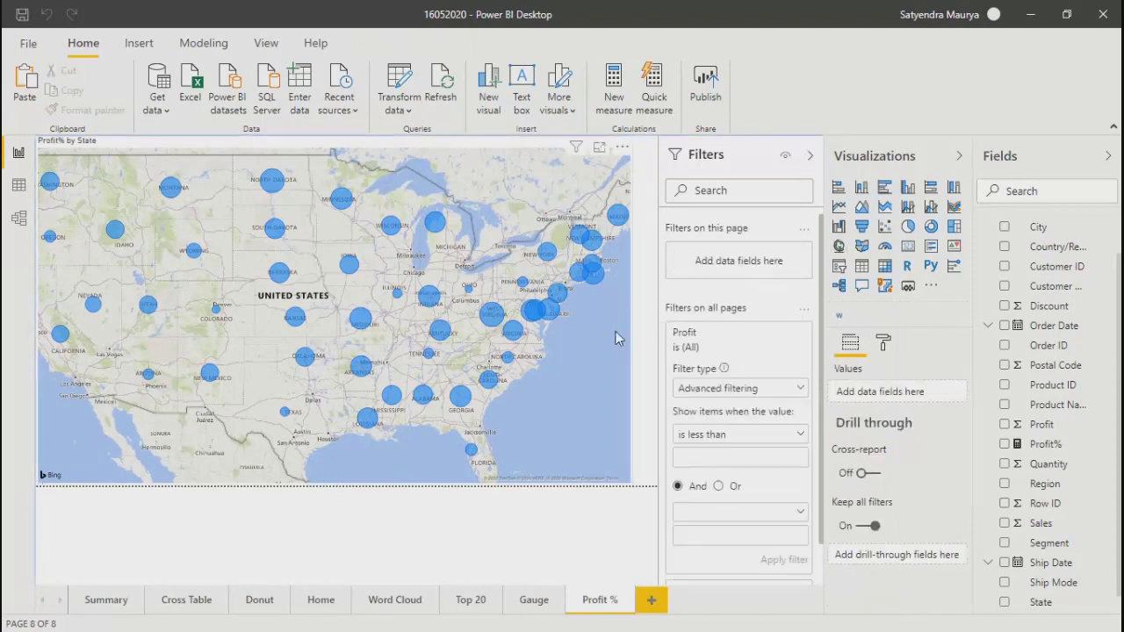
click(619, 340)
drag(632, 311, 657, 312)
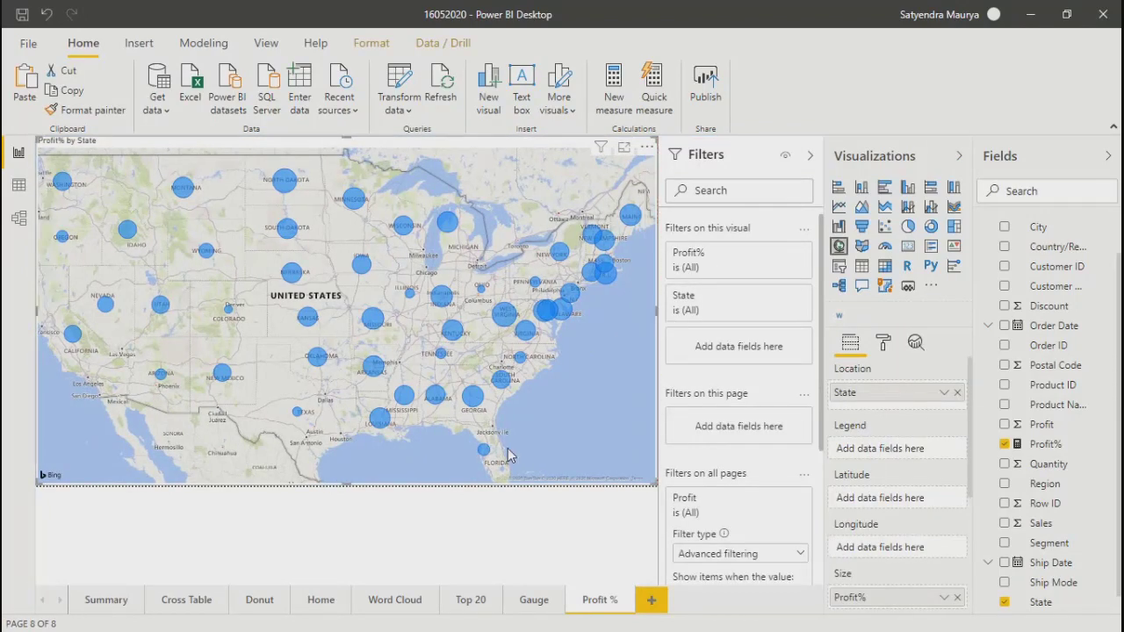
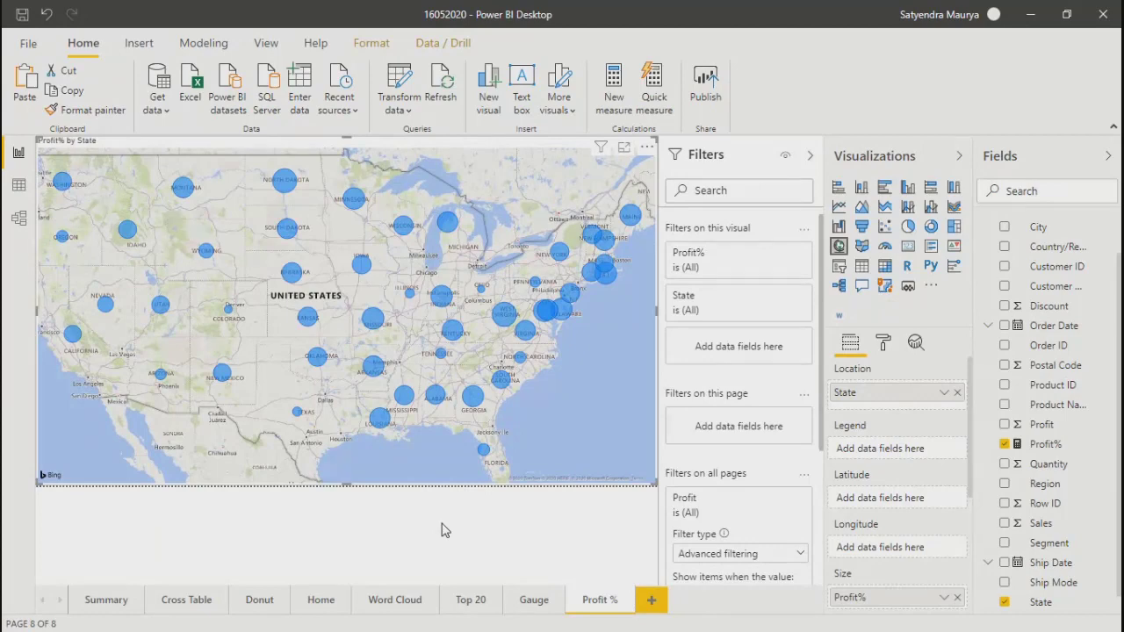
Highlight Georgia's bubble on the map and review which fields the map uses
click(471, 397)
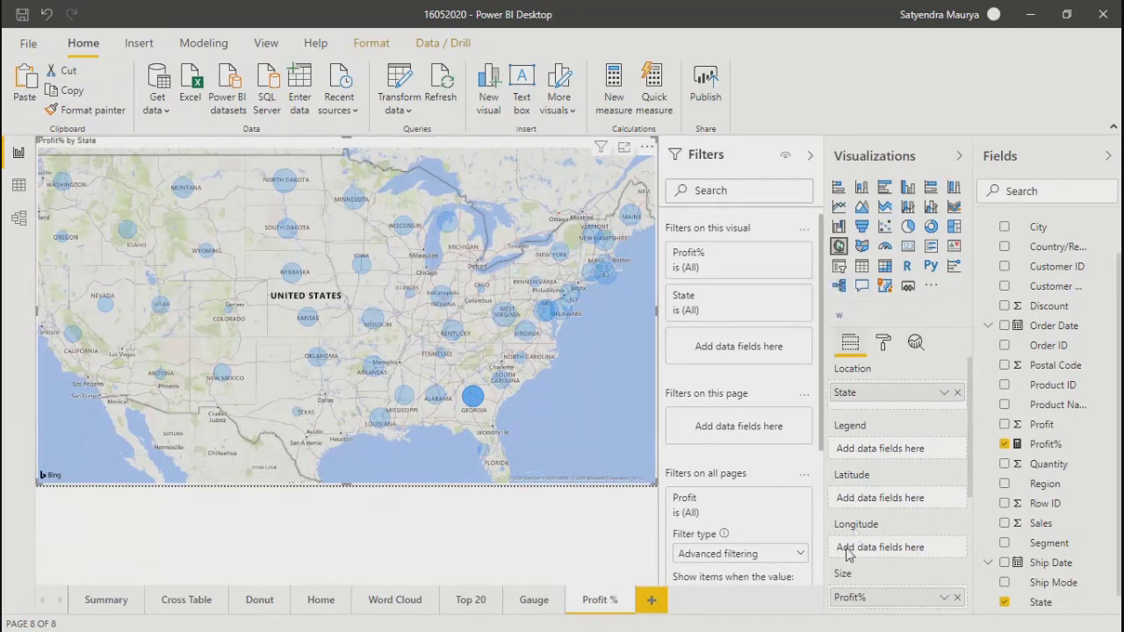
drag(971, 439, 972, 596)
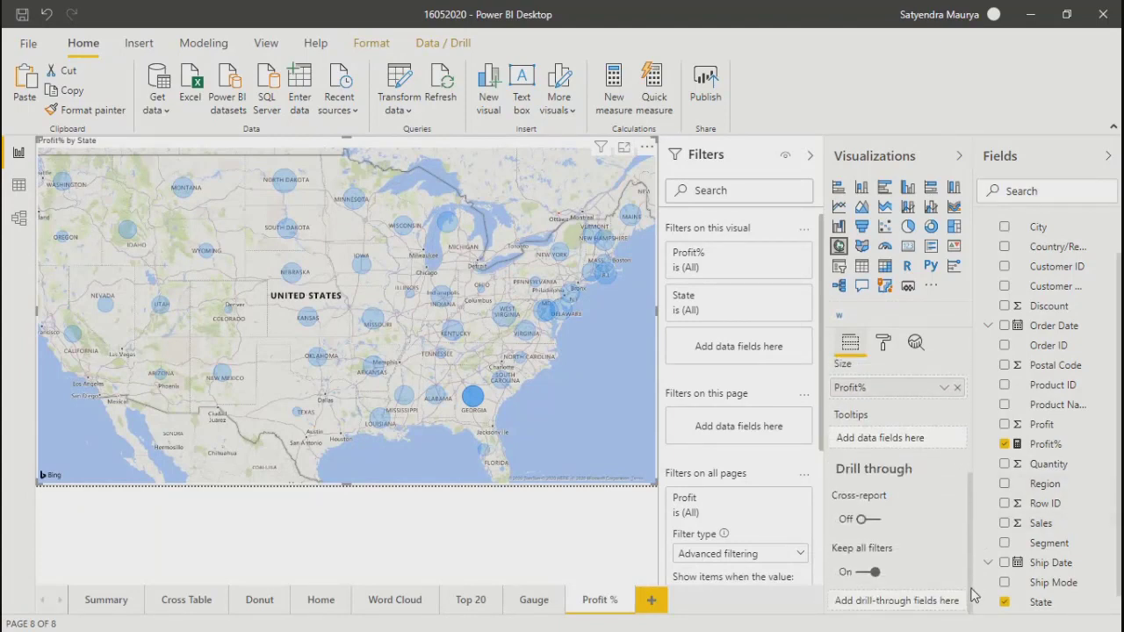
scroll(961, 527, up, 5)
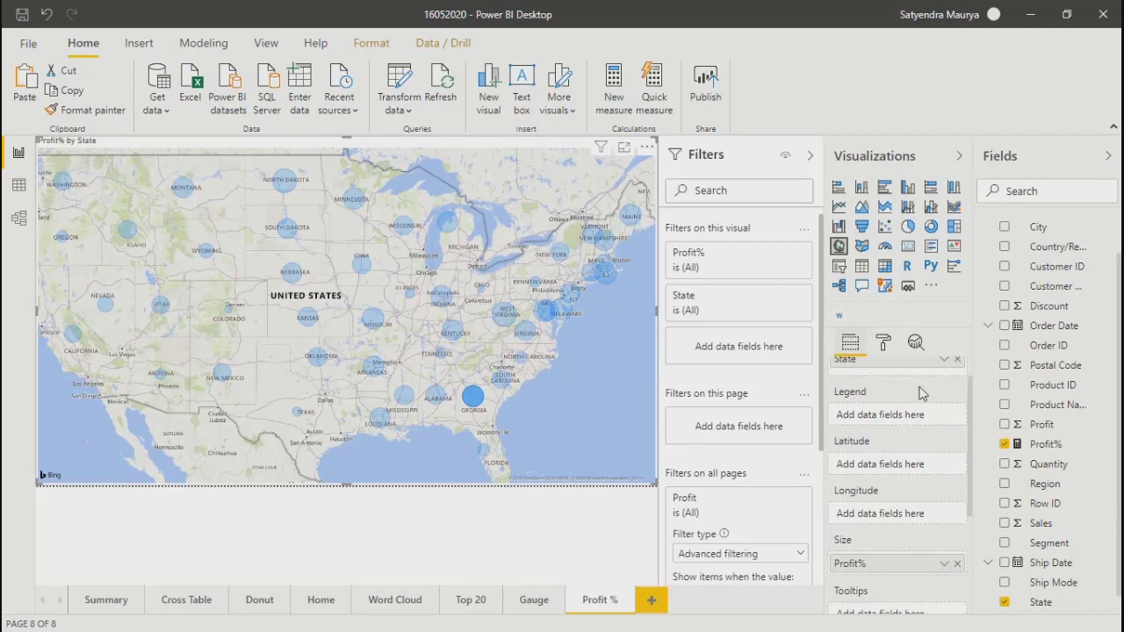
Examine the map's default data color palette and bubble size formatting options
click(882, 342)
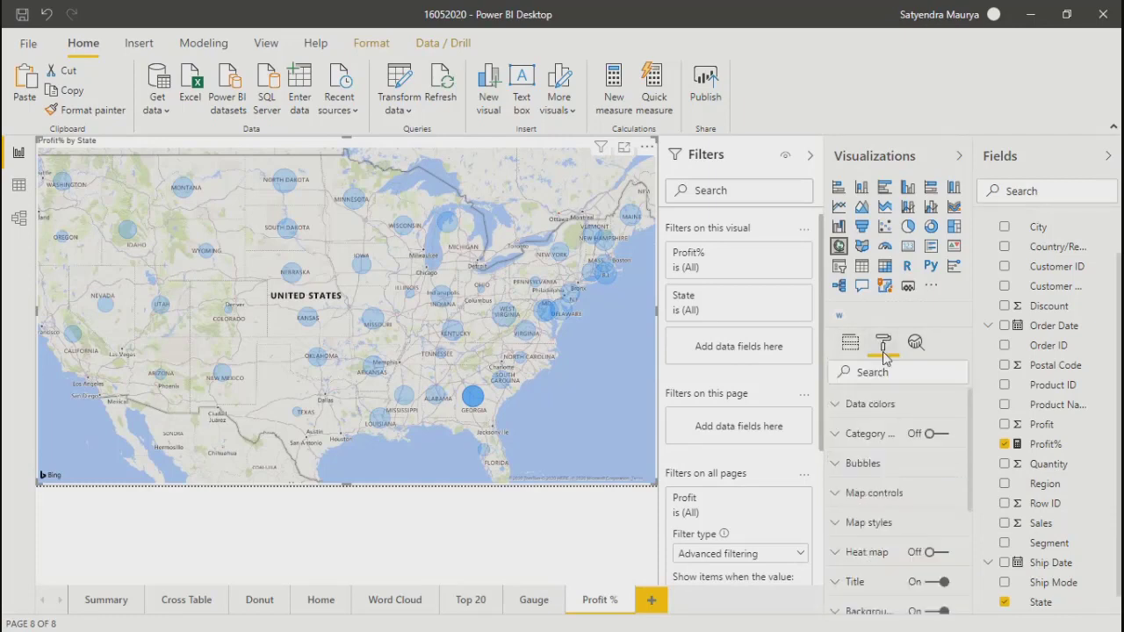
click(835, 404)
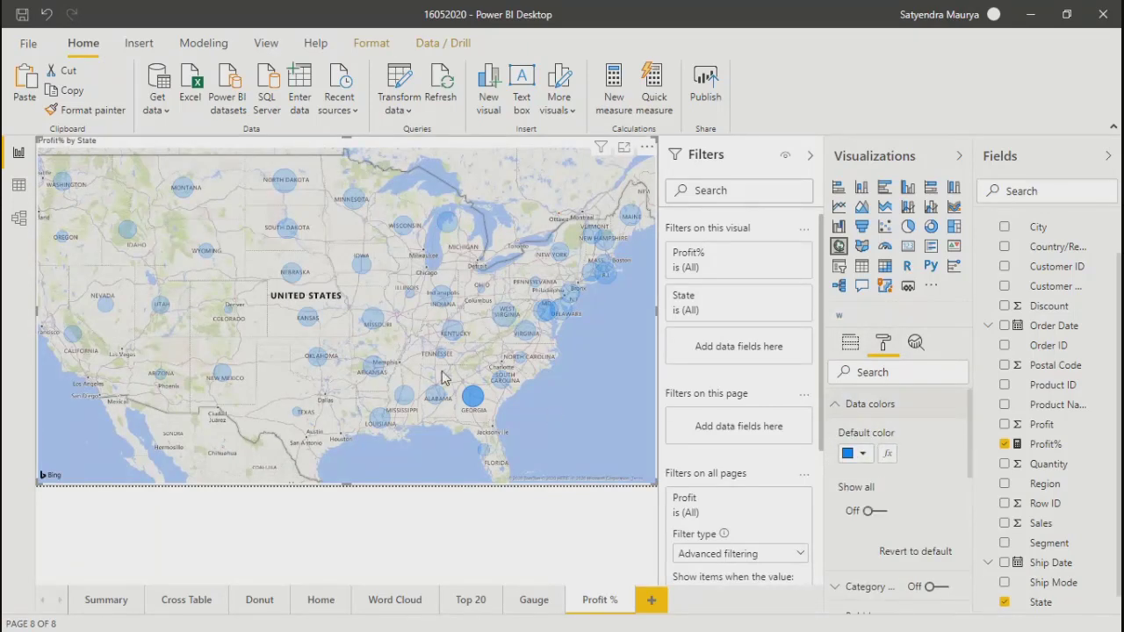
click(863, 455)
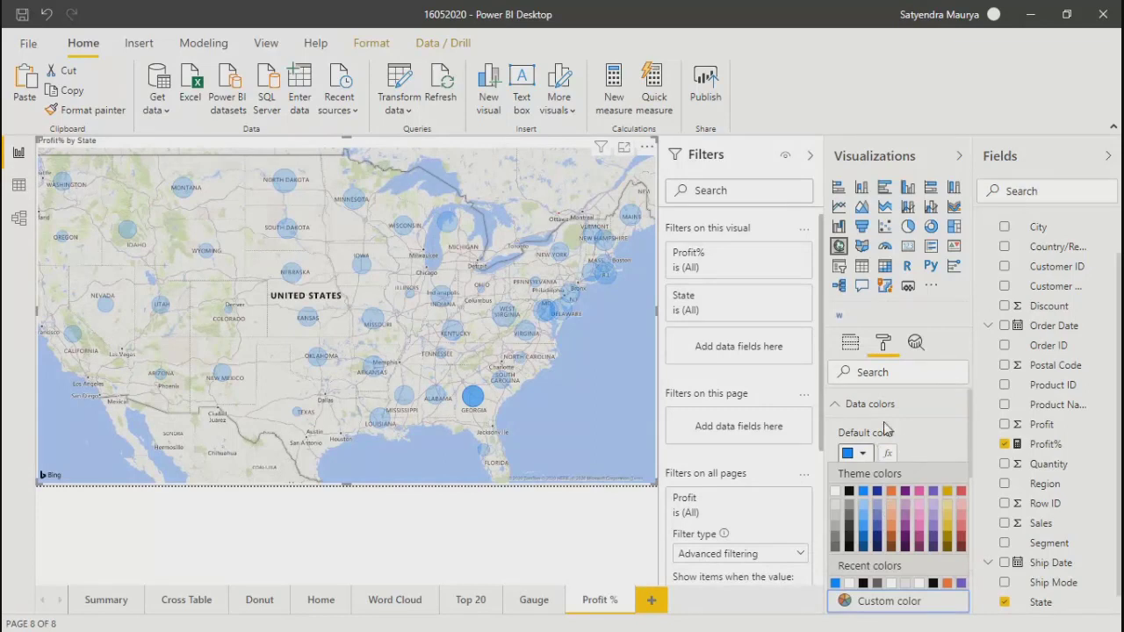
click(841, 413)
click(837, 409)
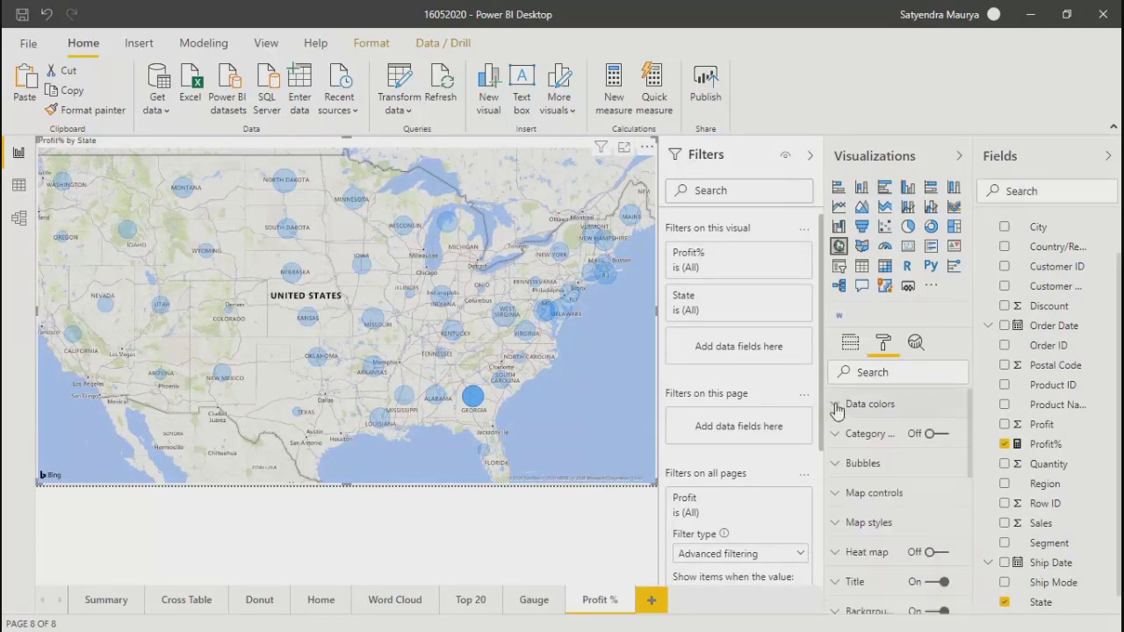
click(834, 464)
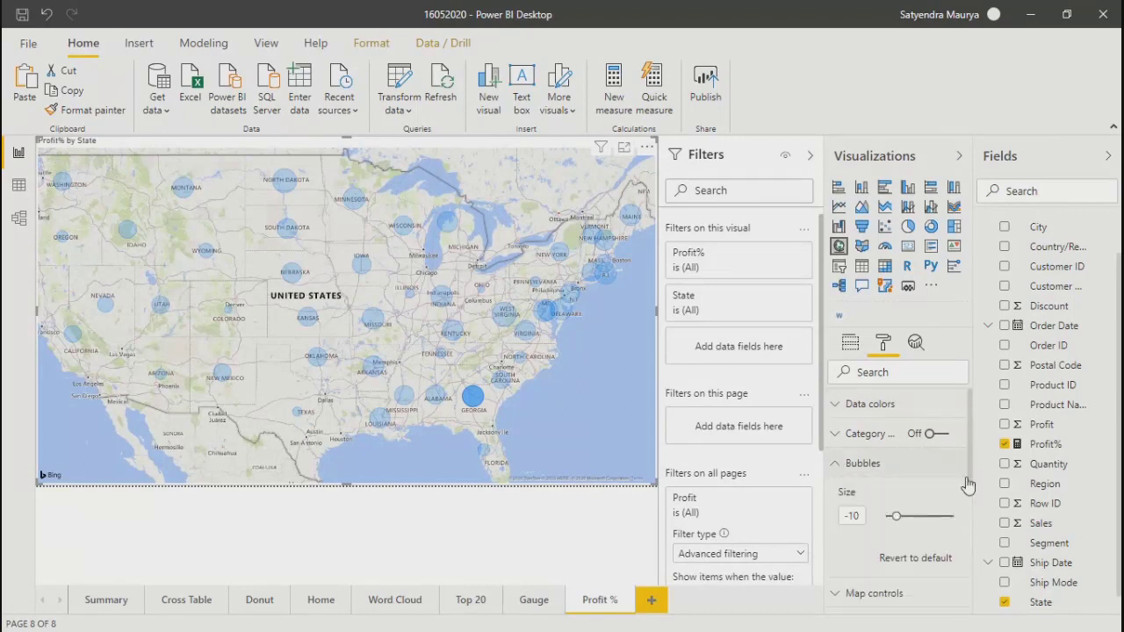
drag(971, 480, 971, 502)
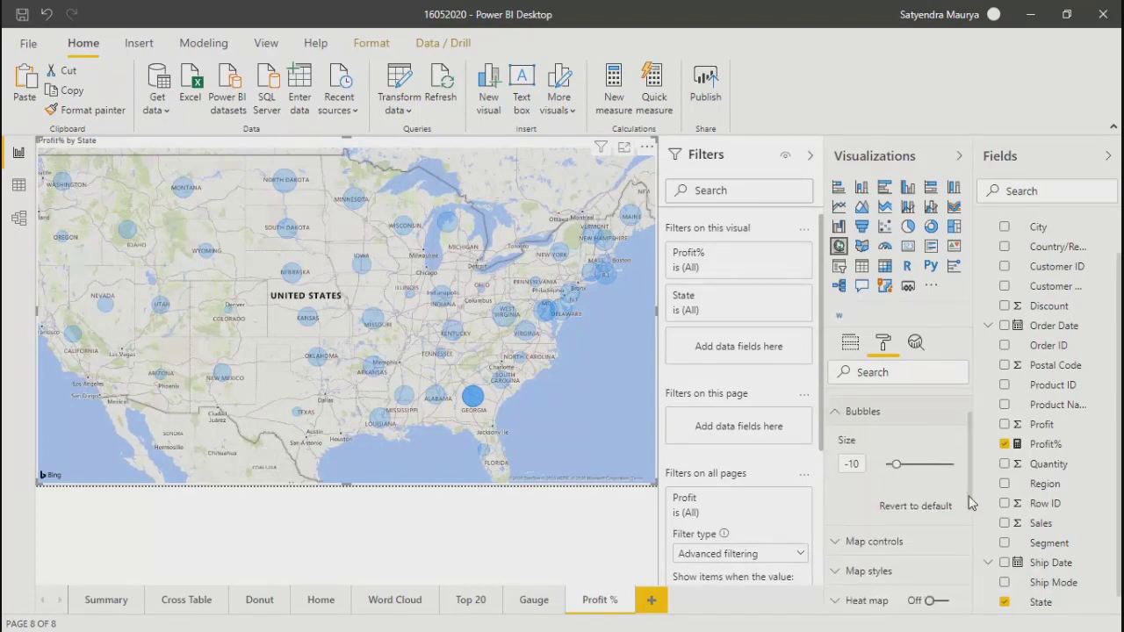
scroll(971, 502, up, 2)
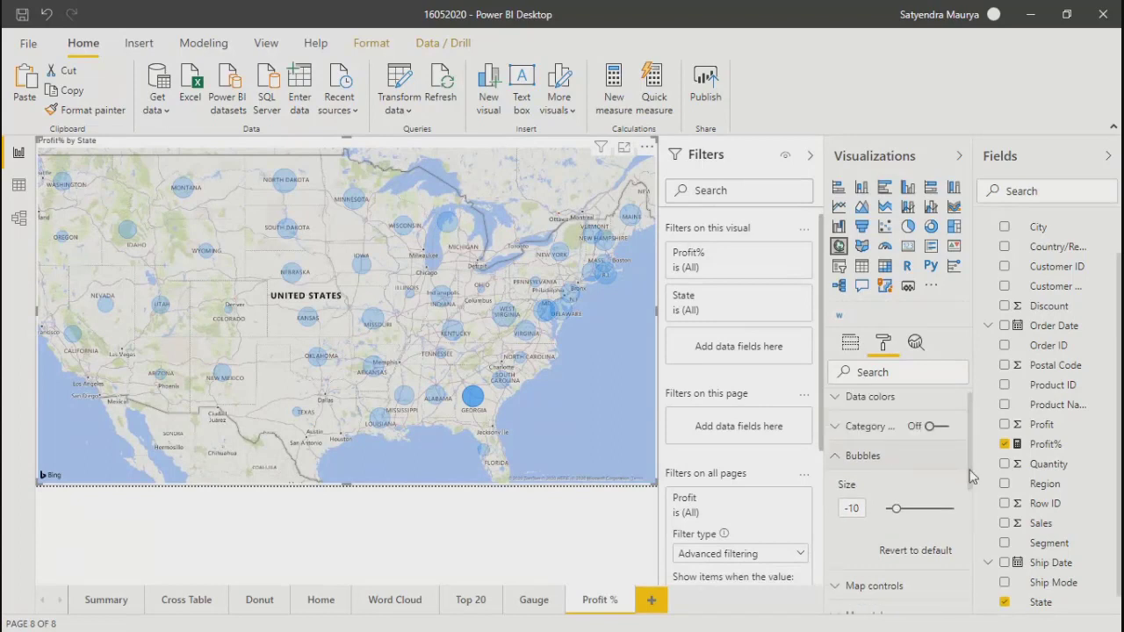
Try showing category labels for the states on the map
click(854, 435)
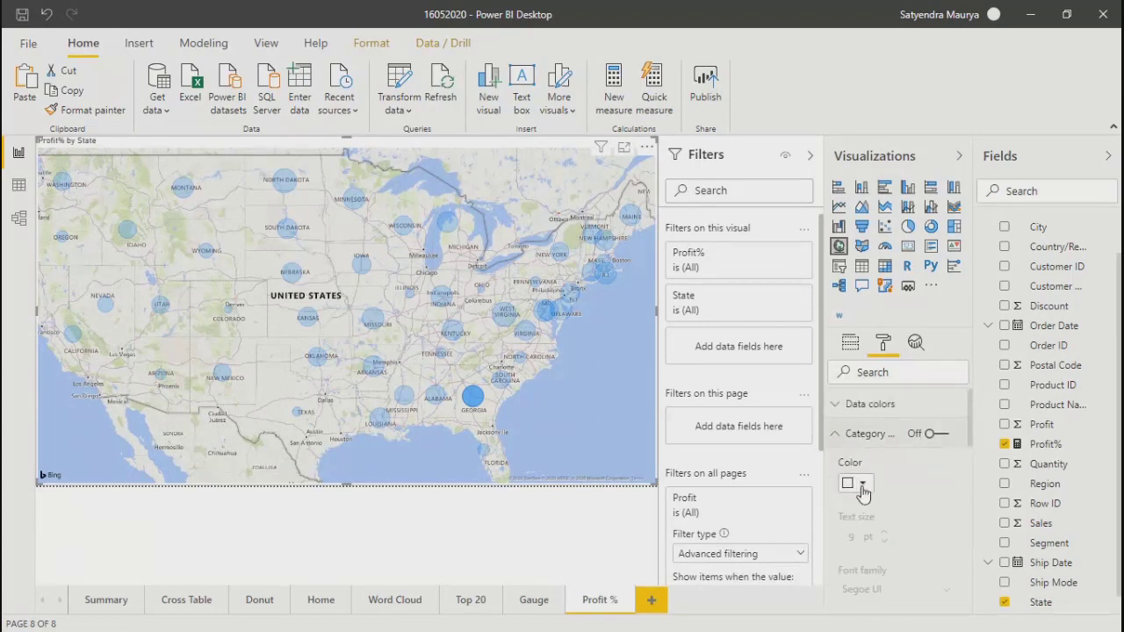
click(937, 435)
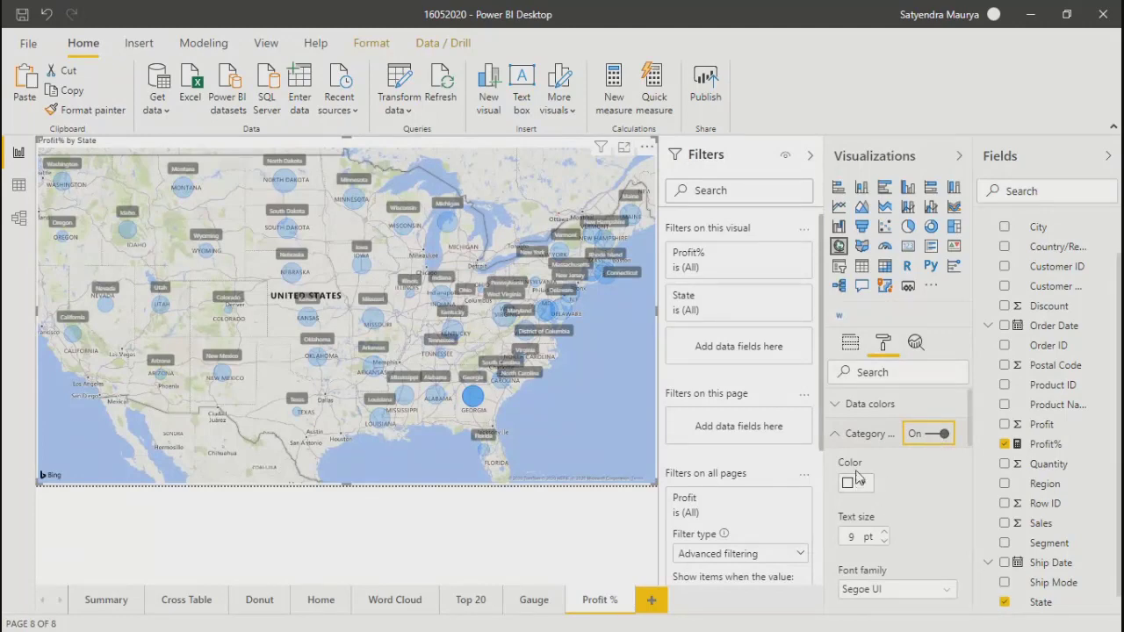
click(931, 438)
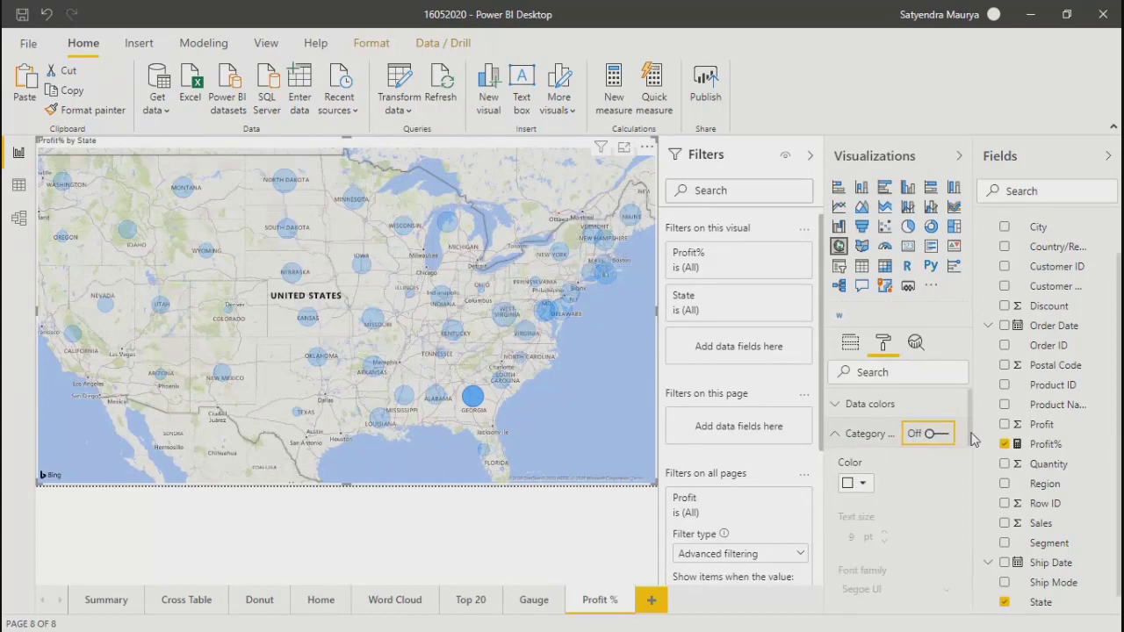
Examine the map's auto zoom and zoom button controls
drag(969, 430, 969, 567)
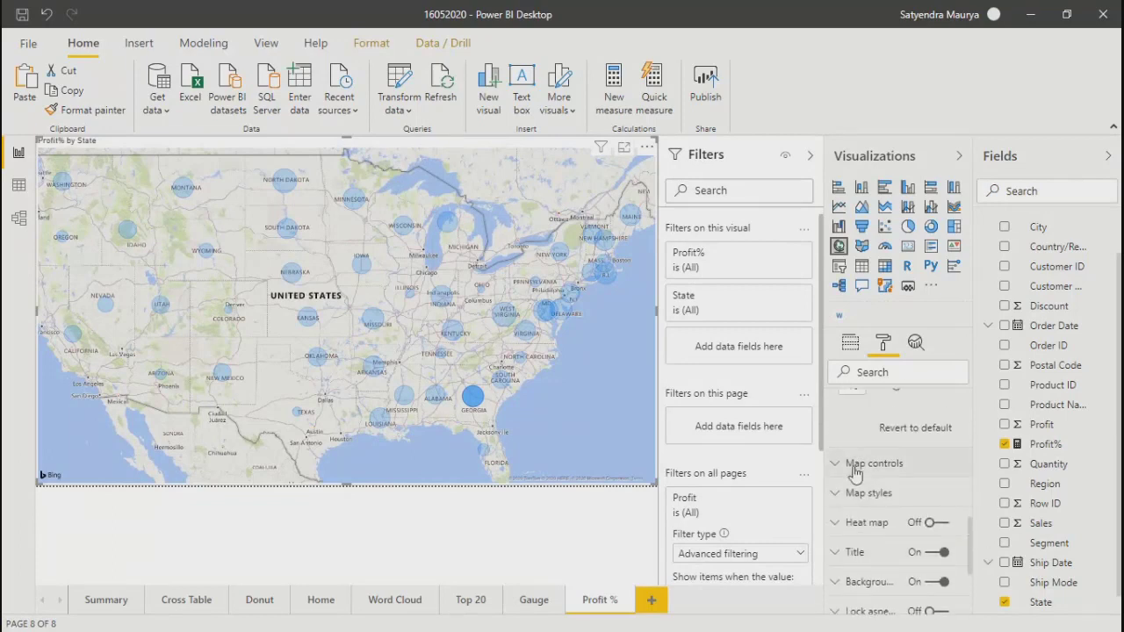
click(839, 465)
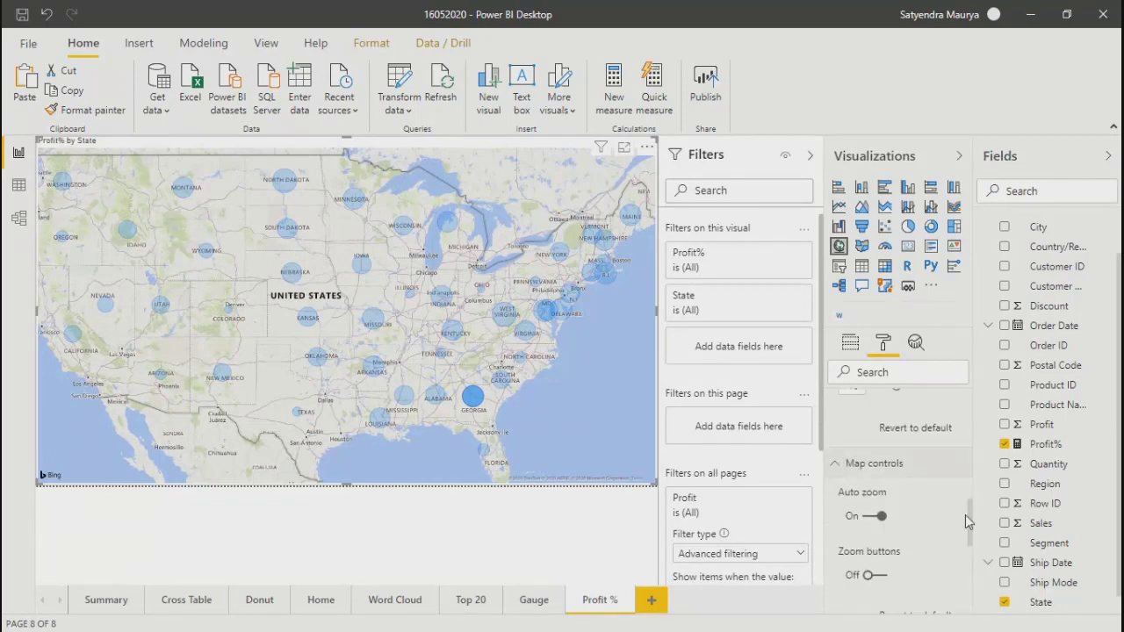
drag(966, 515, 974, 563)
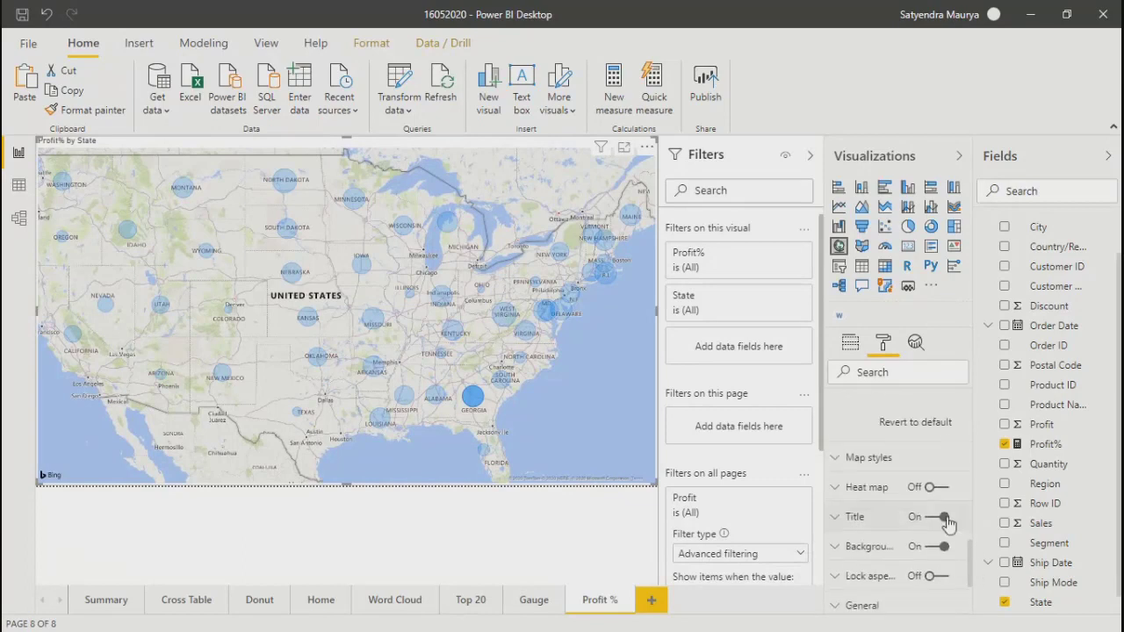
Try the Aerial, Dark, Light, Grayscale and Road themes on the Profit% map
click(837, 464)
click(881, 506)
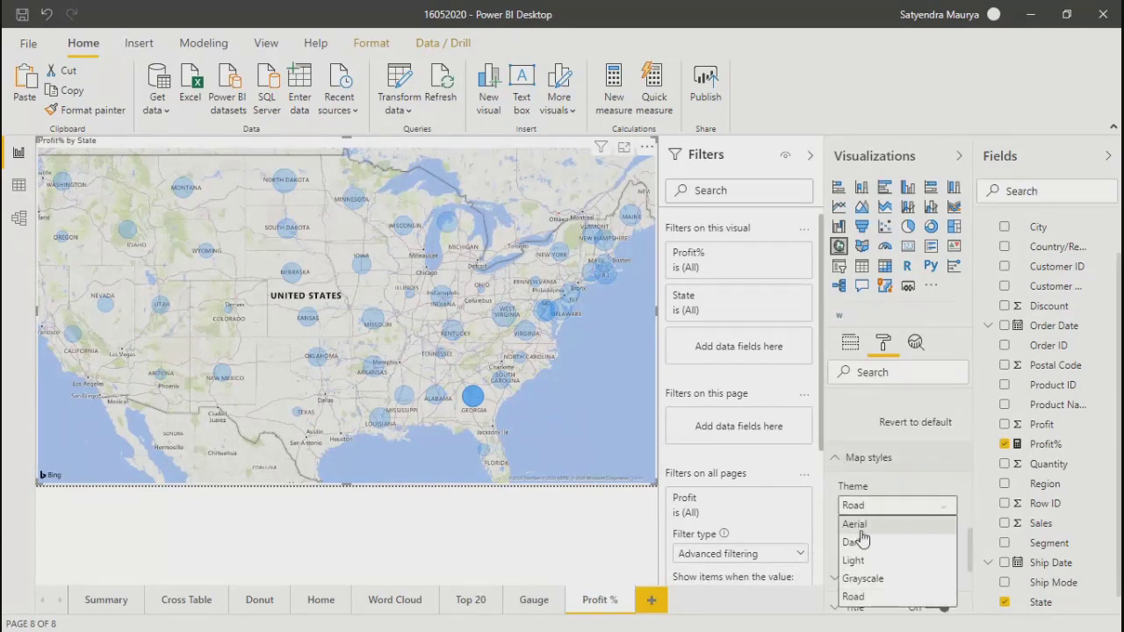
click(858, 525)
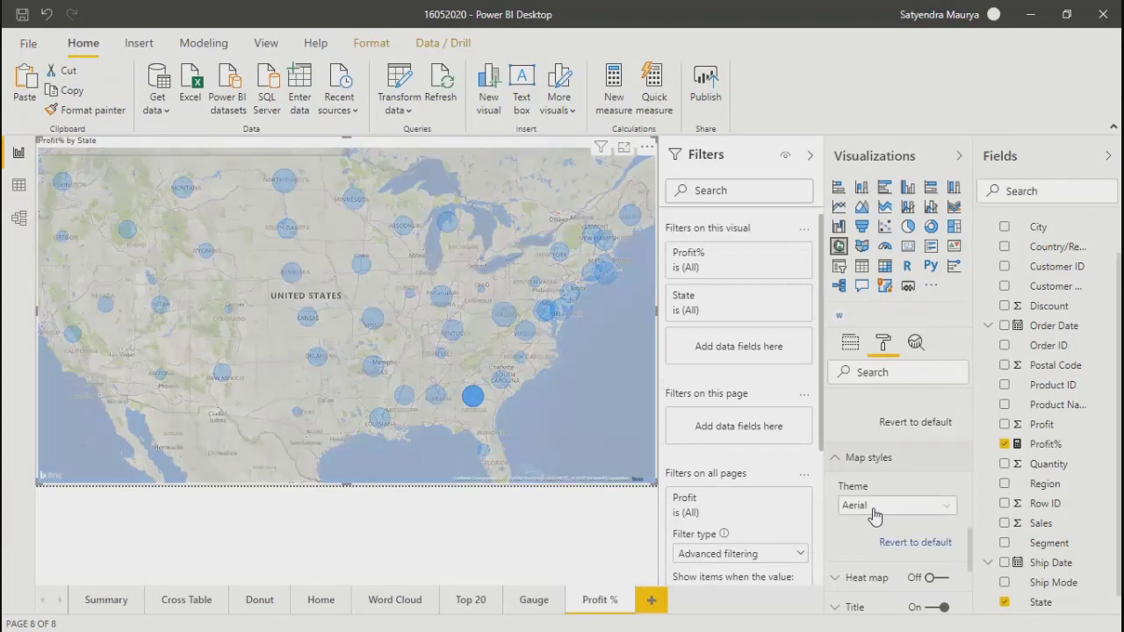
click(874, 509)
click(859, 543)
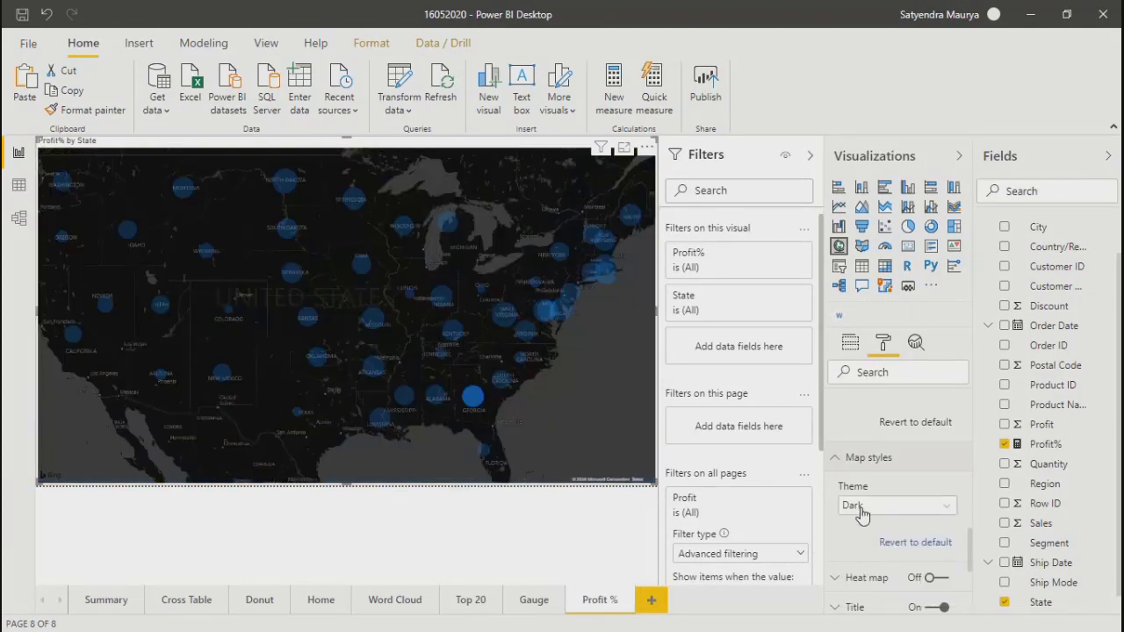
click(861, 515)
click(858, 562)
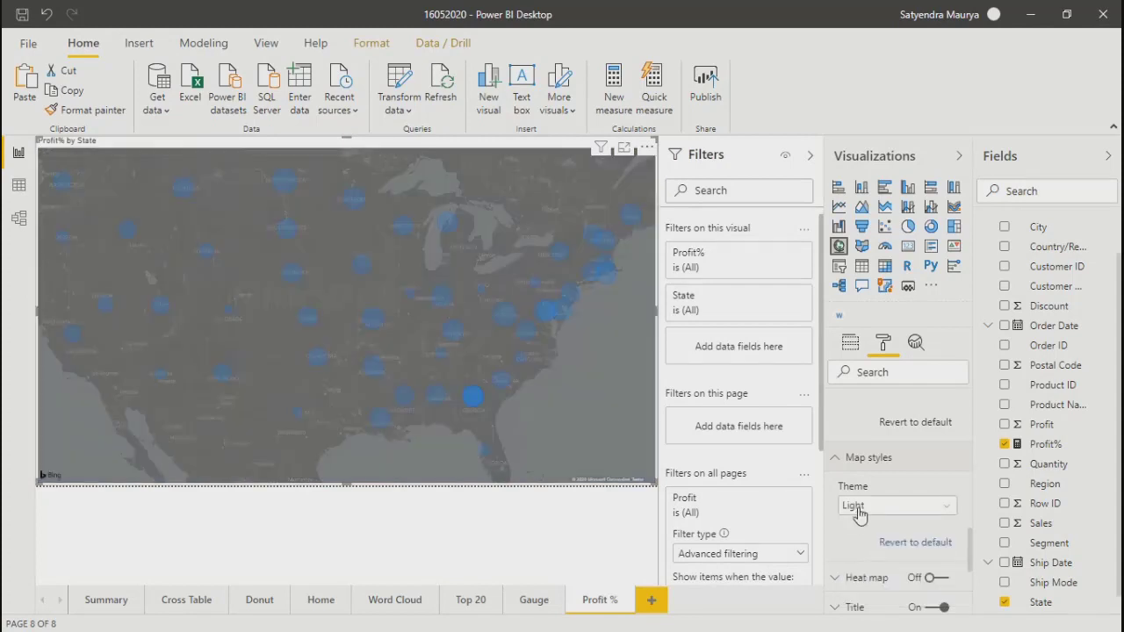
click(861, 509)
click(860, 580)
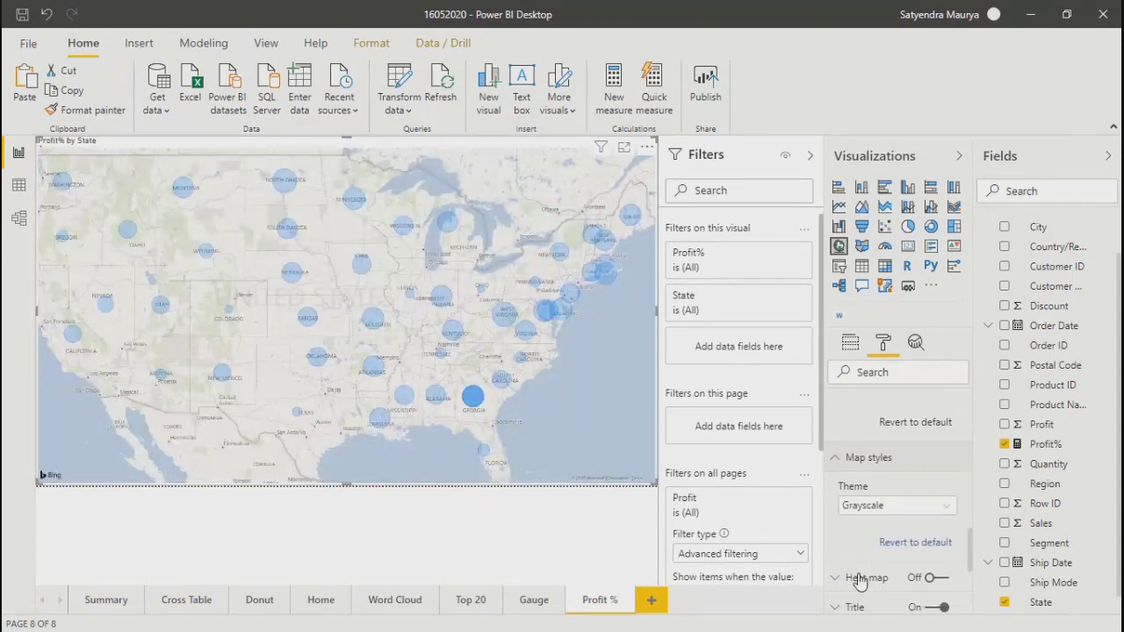
click(856, 509)
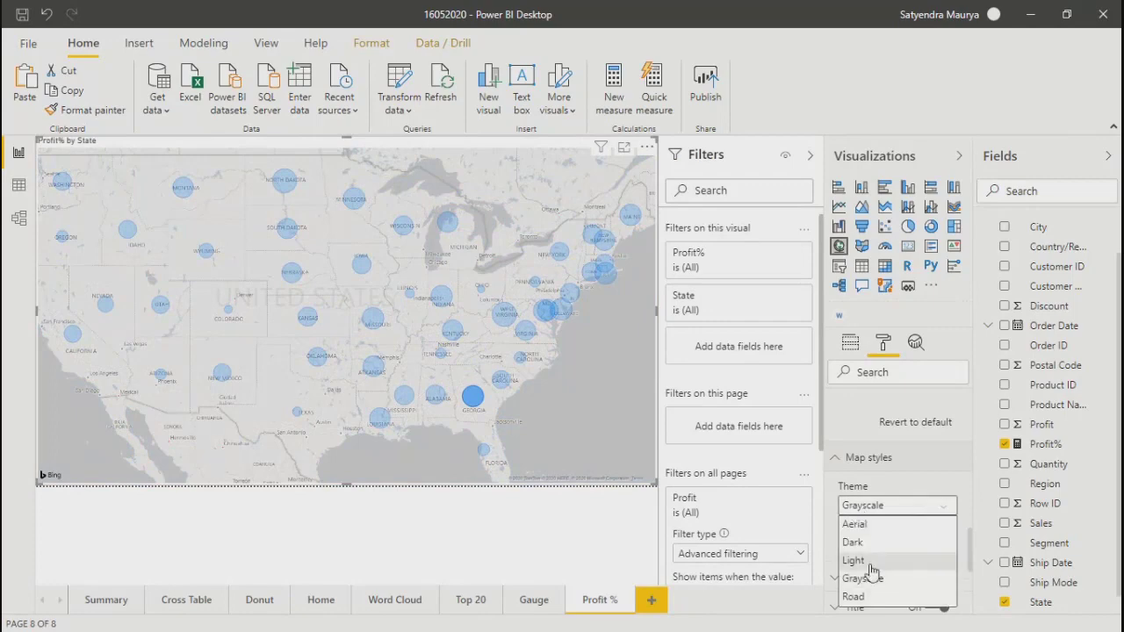
click(856, 597)
Set the map's theme to Aerial
click(857, 507)
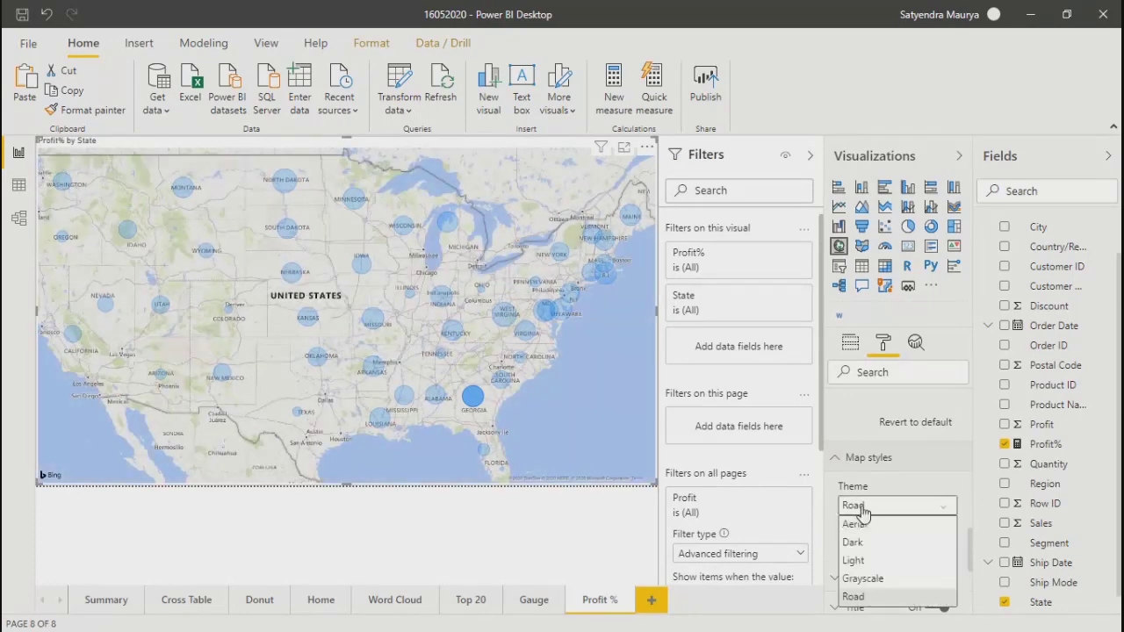
click(859, 526)
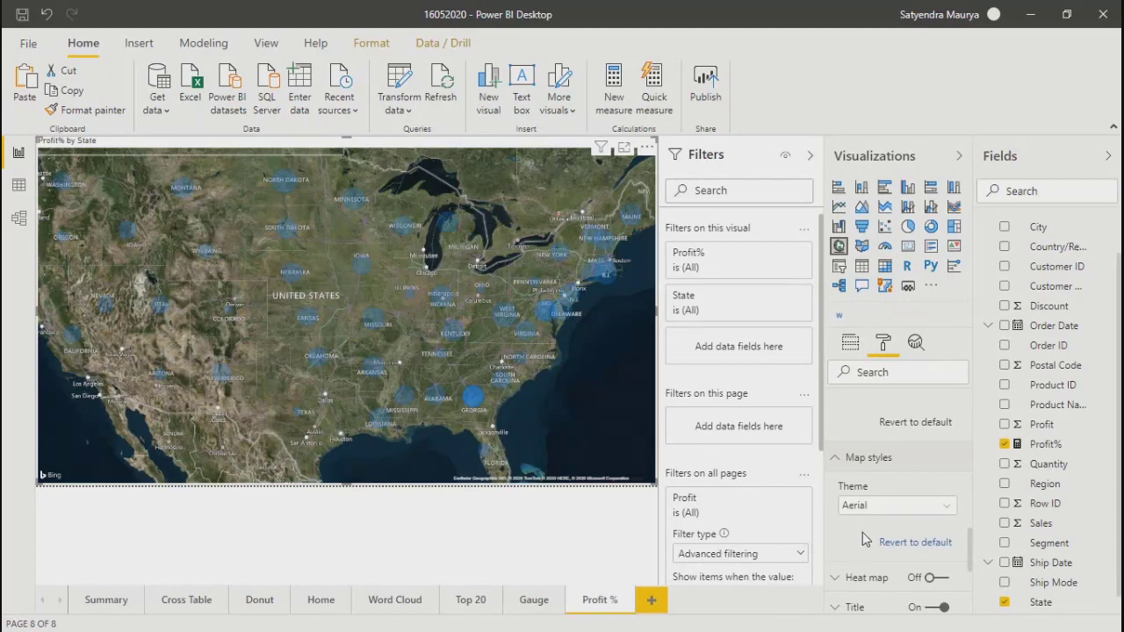
Turn on the heat map for the Profit% by State map and open its radius for editing
drag(970, 546, 969, 567)
click(942, 441)
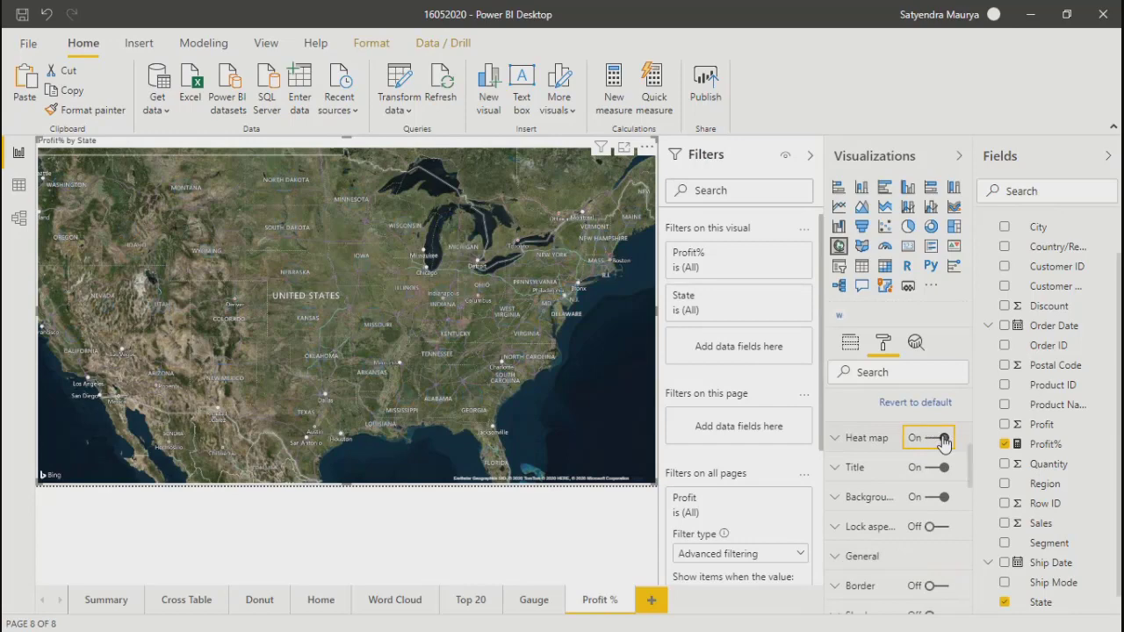
click(840, 438)
click(868, 483)
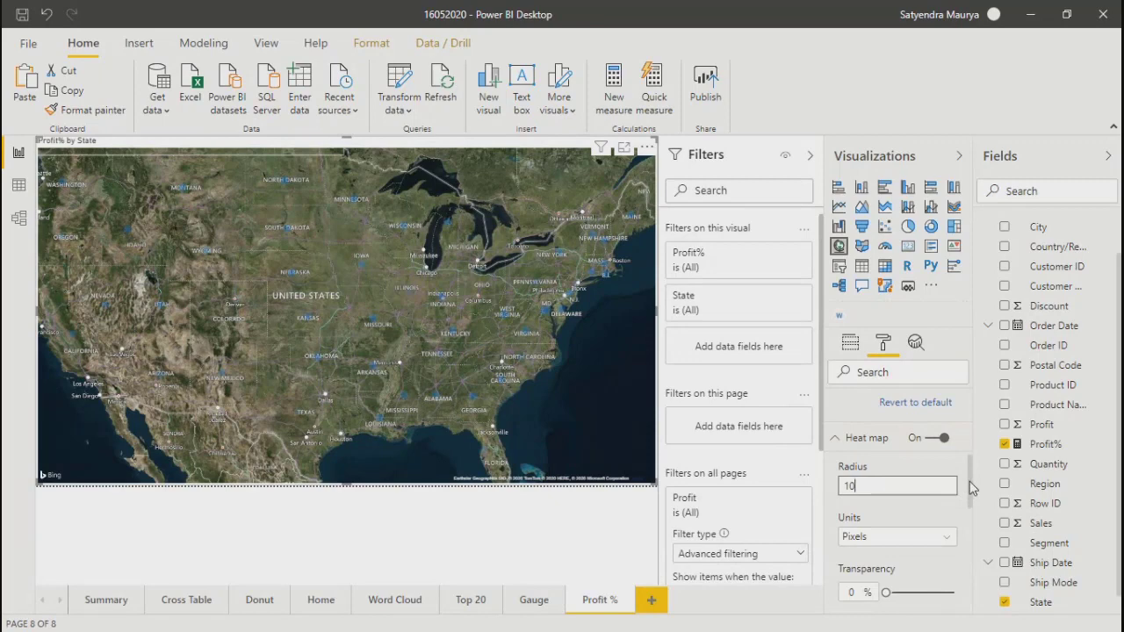
Review the map's field assignments and check its analytics options
drag(969, 493, 963, 413)
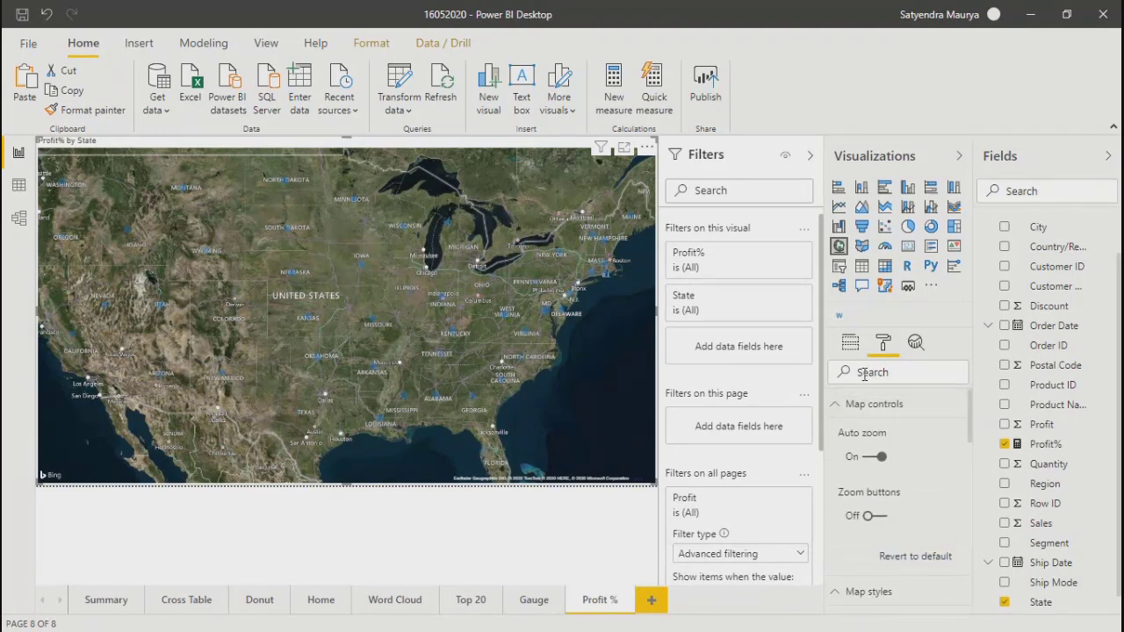
click(850, 343)
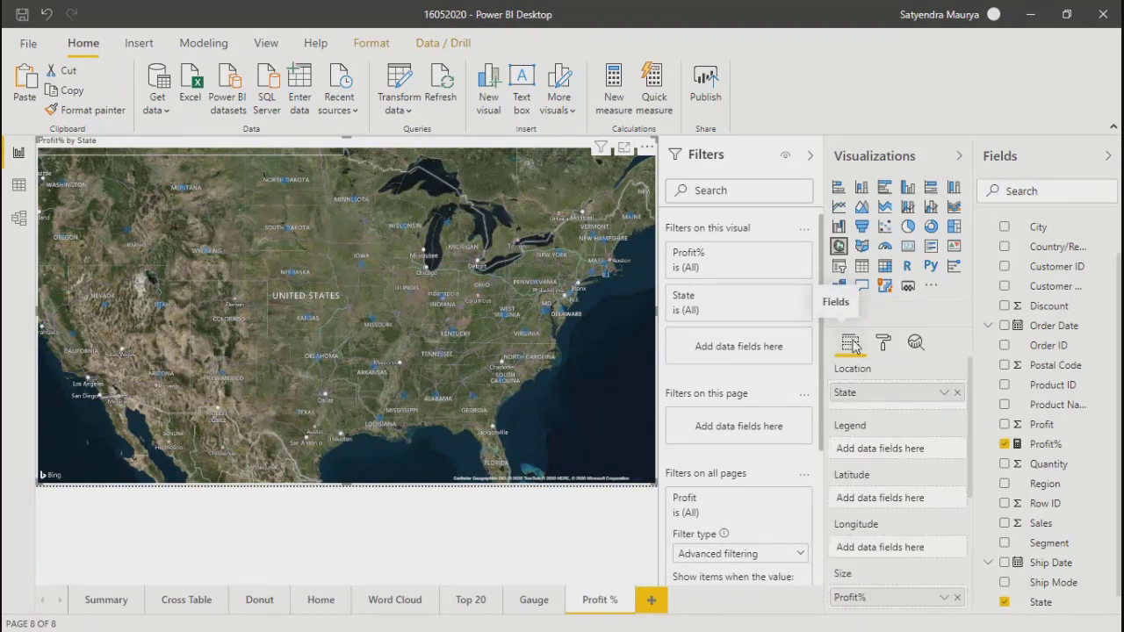
click(916, 342)
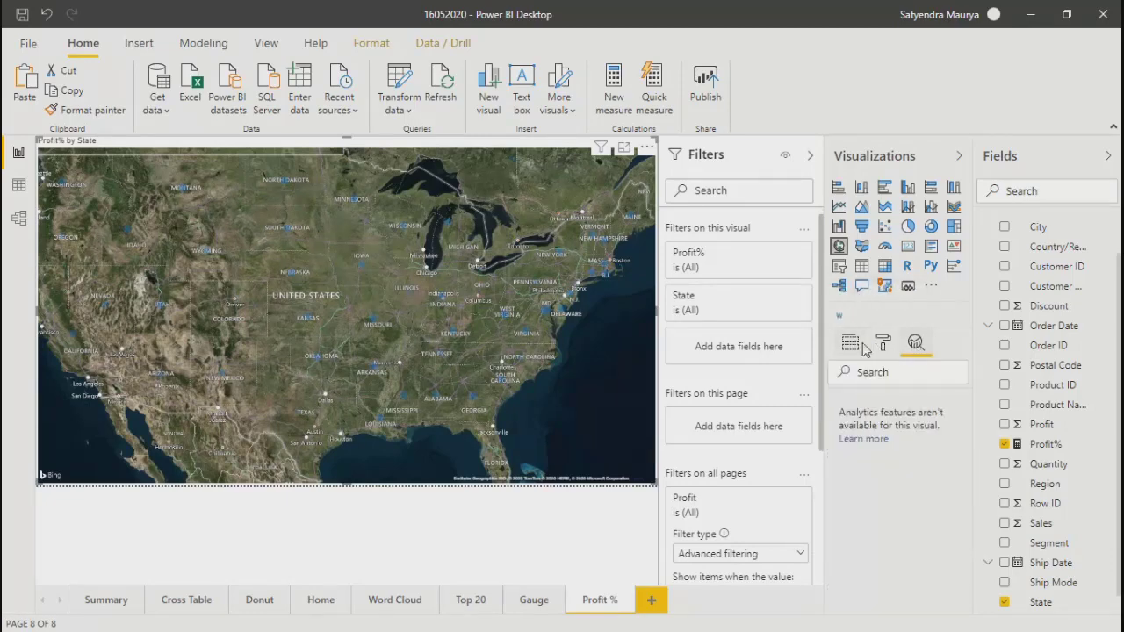
Review the map's field assignments and add the State field to its Legend
click(881, 349)
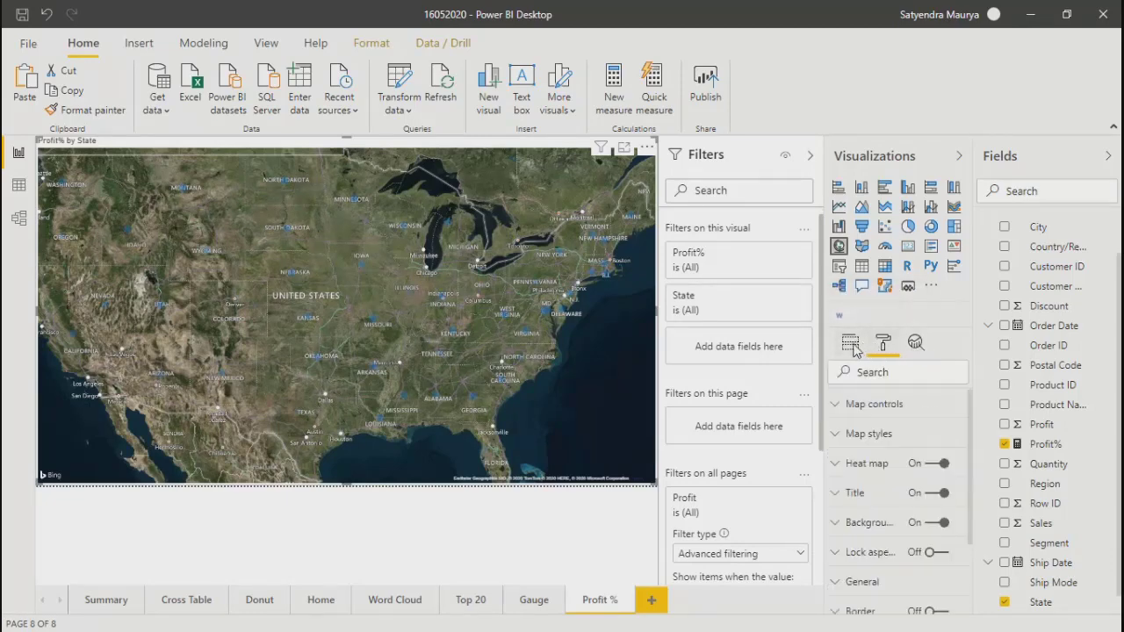
click(852, 347)
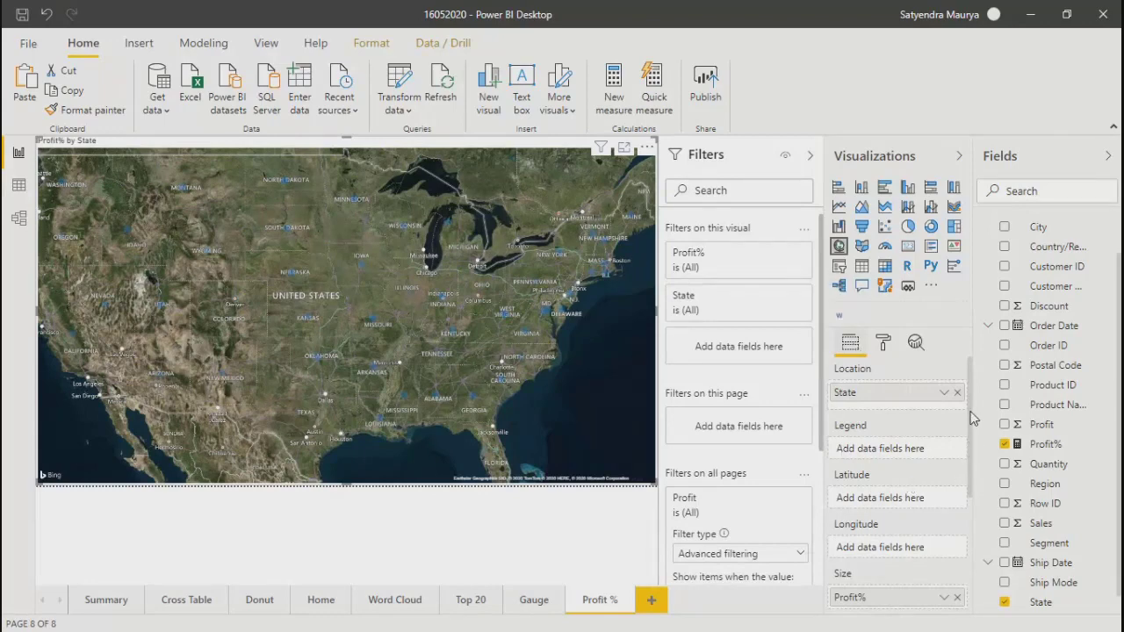
scroll(922, 439, down, 2)
scroll(878, 457, up, 2)
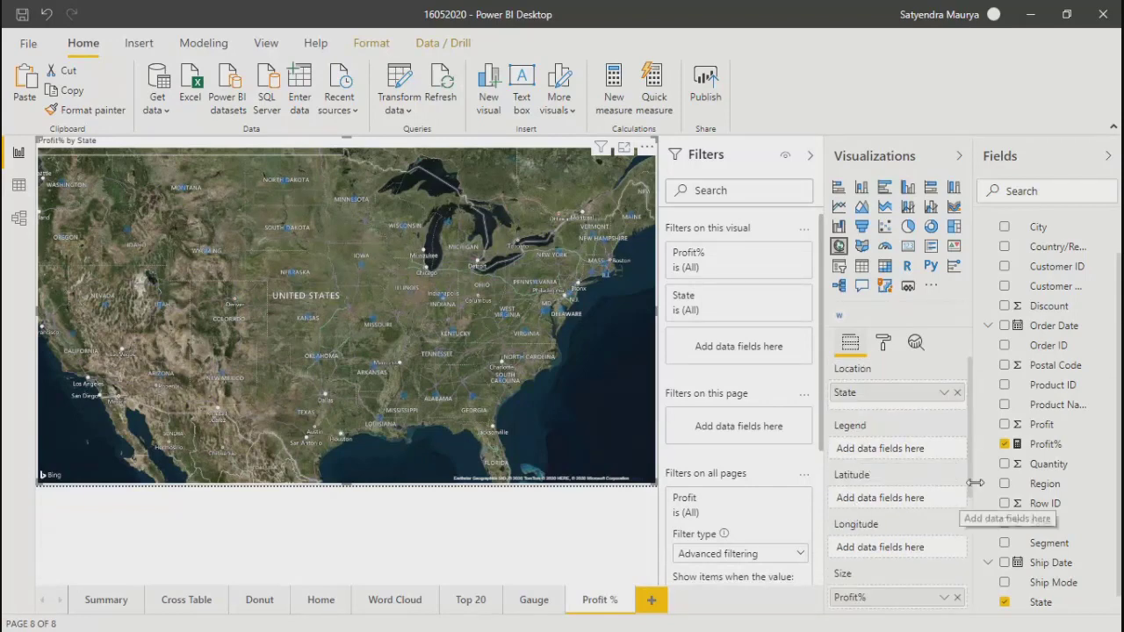
scroll(878, 474, down, 3)
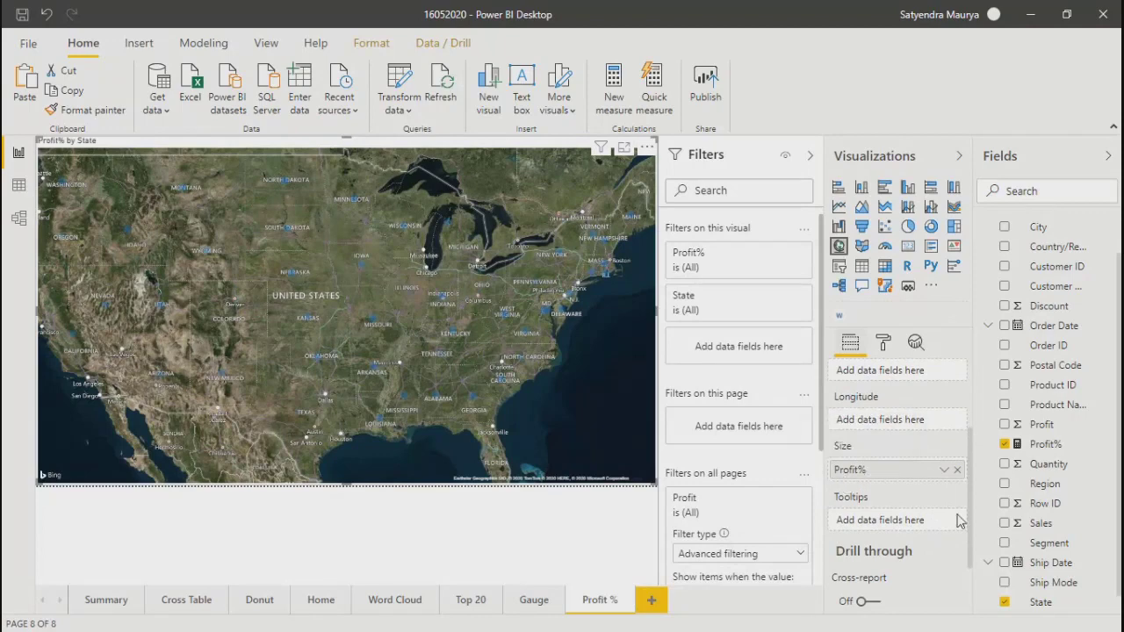
scroll(970, 518, down, 3)
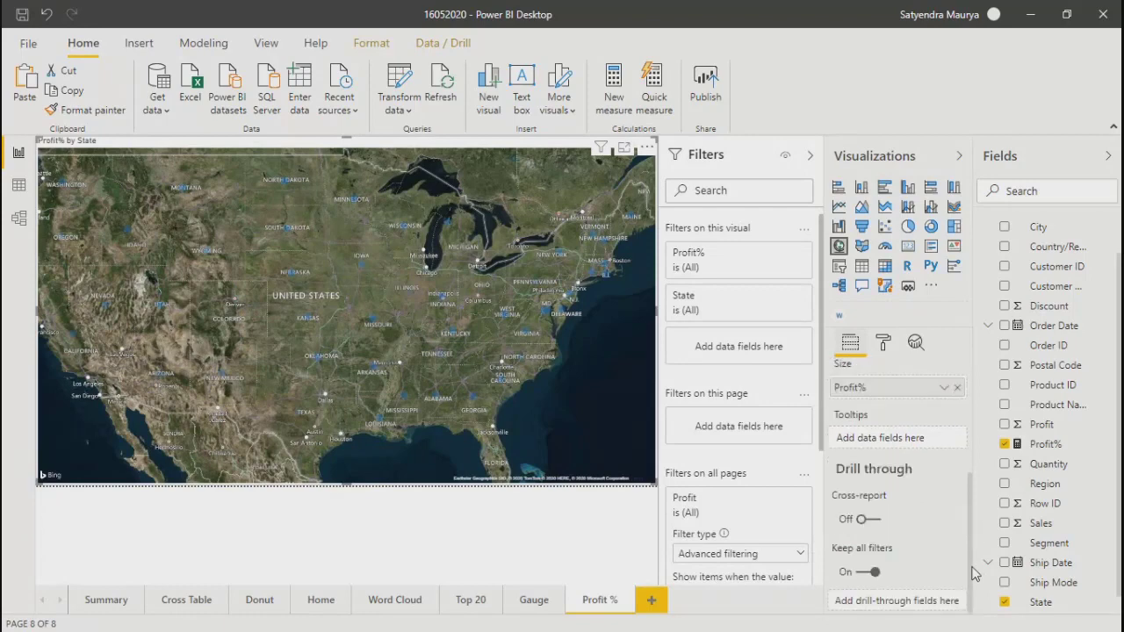
scroll(966, 497, up, 4)
scroll(964, 466, up, 2)
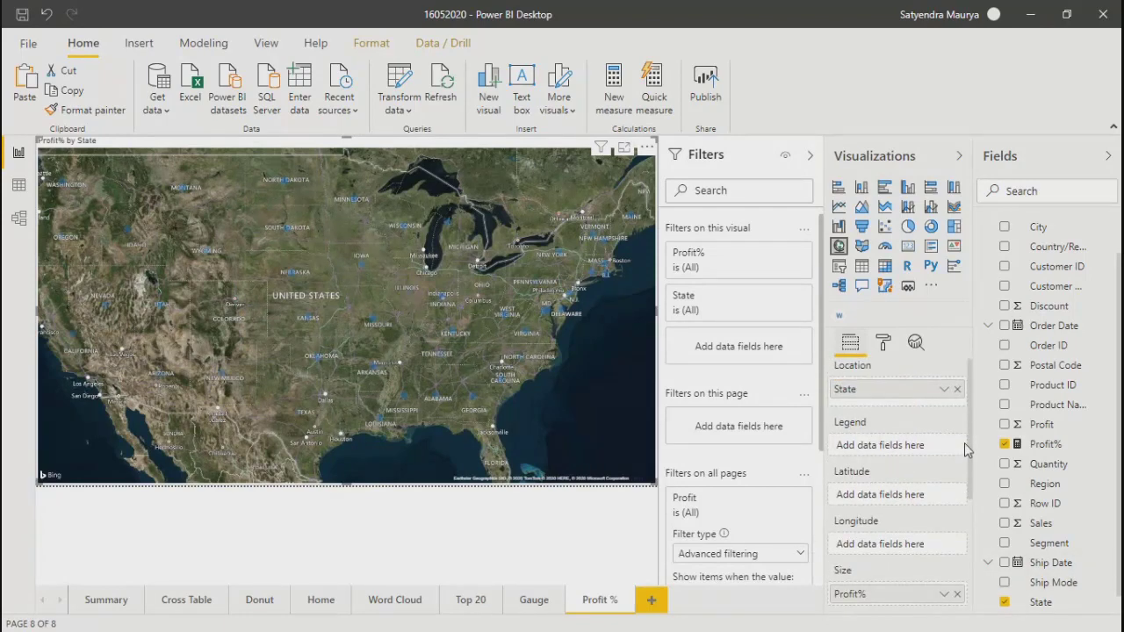
scroll(964, 443, up, 1)
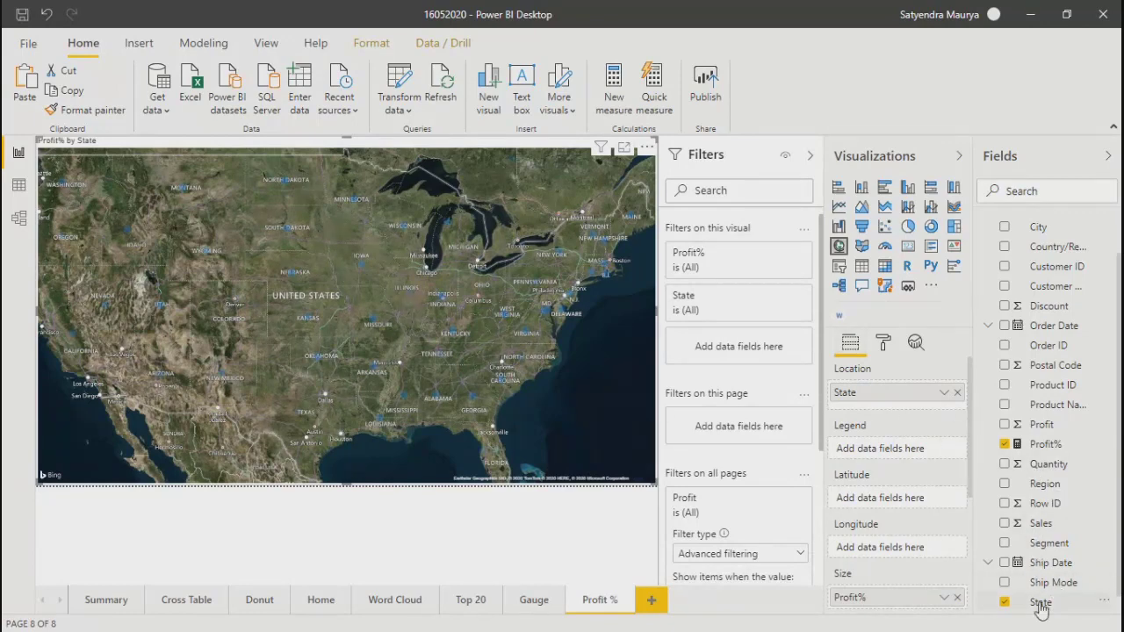
drag(1040, 606, 871, 452)
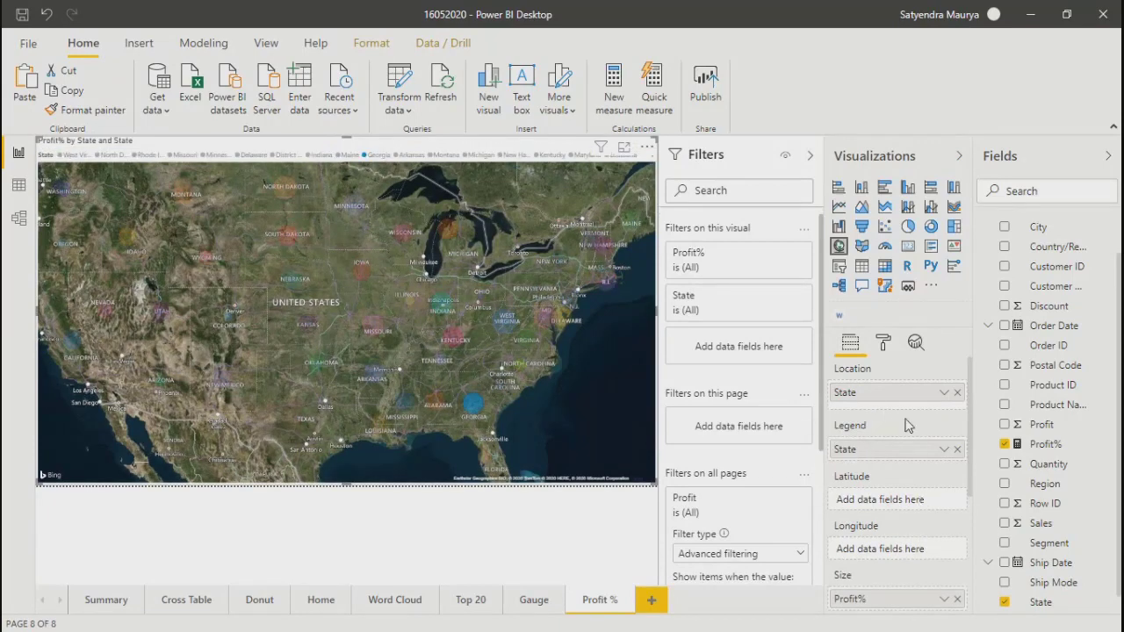
Try the Road theme on the Profit% map and settle on the Light theme
click(883, 345)
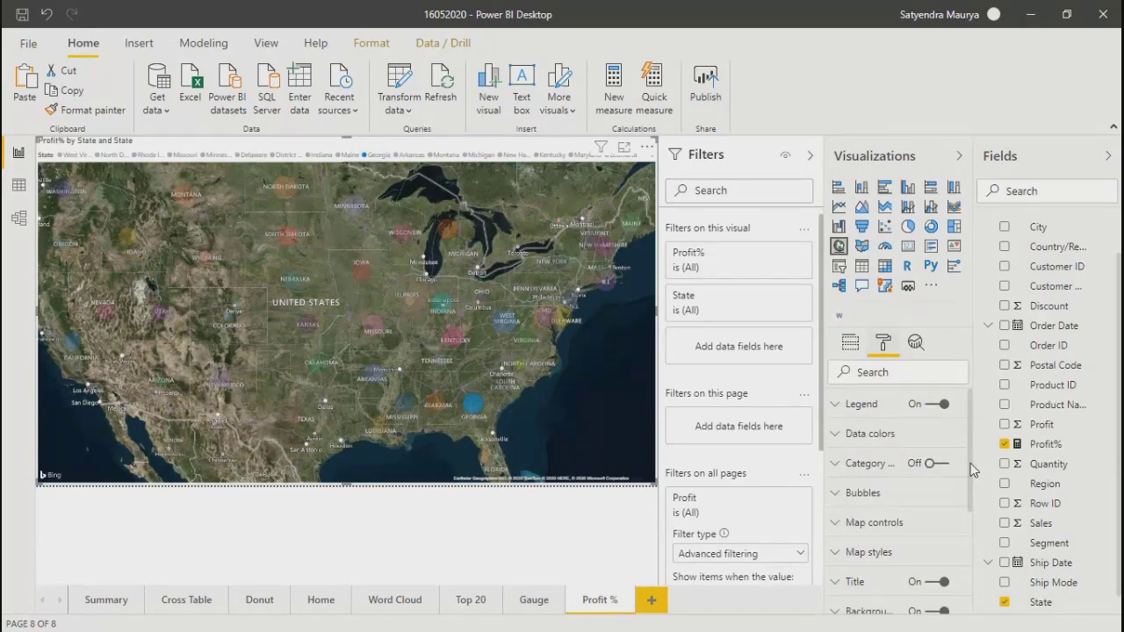
drag(972, 470, 983, 601)
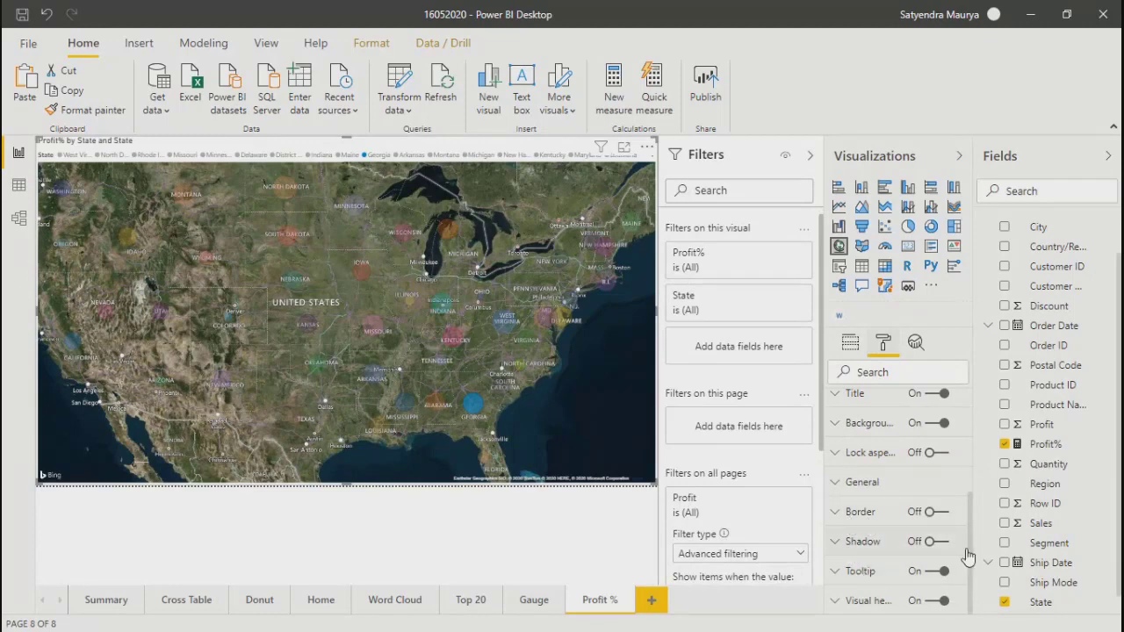
drag(973, 553, 969, 477)
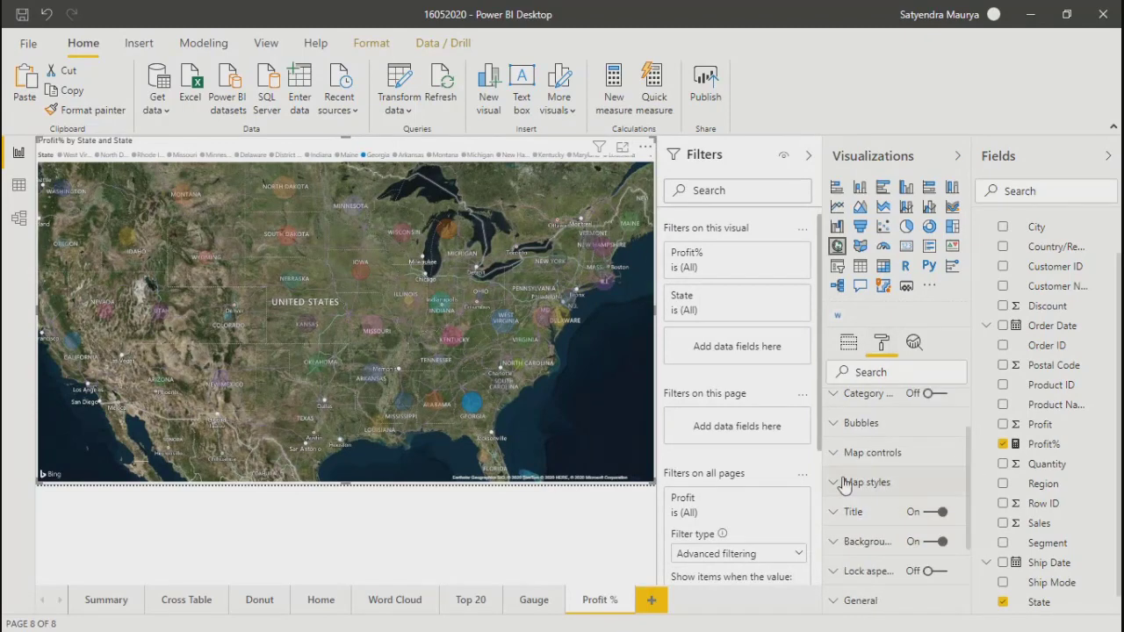
click(843, 482)
click(874, 530)
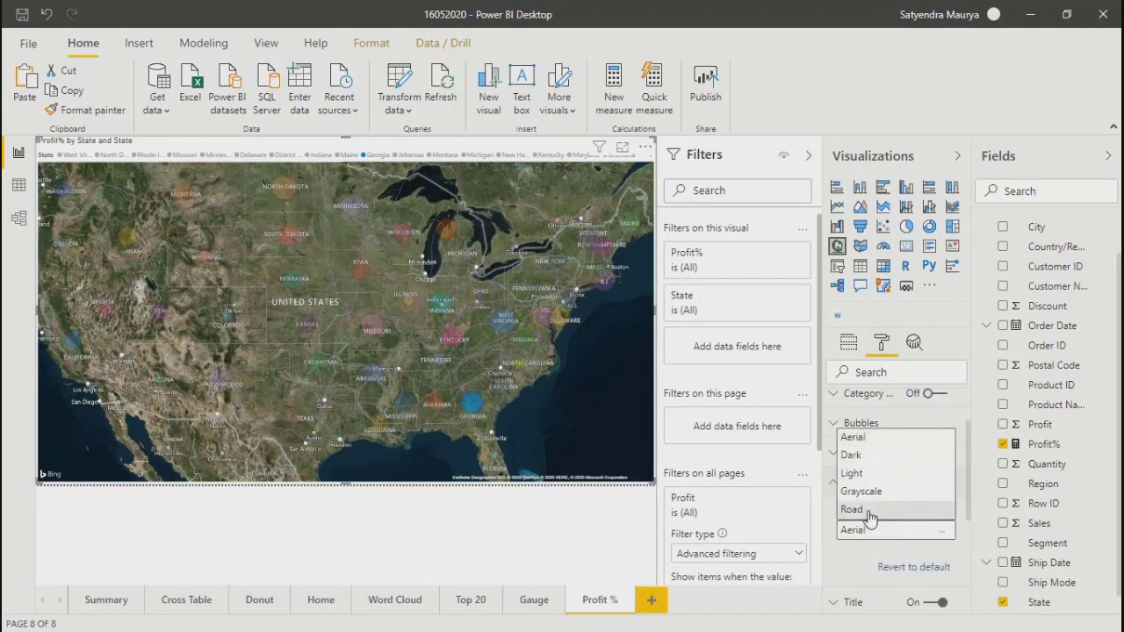
click(851, 510)
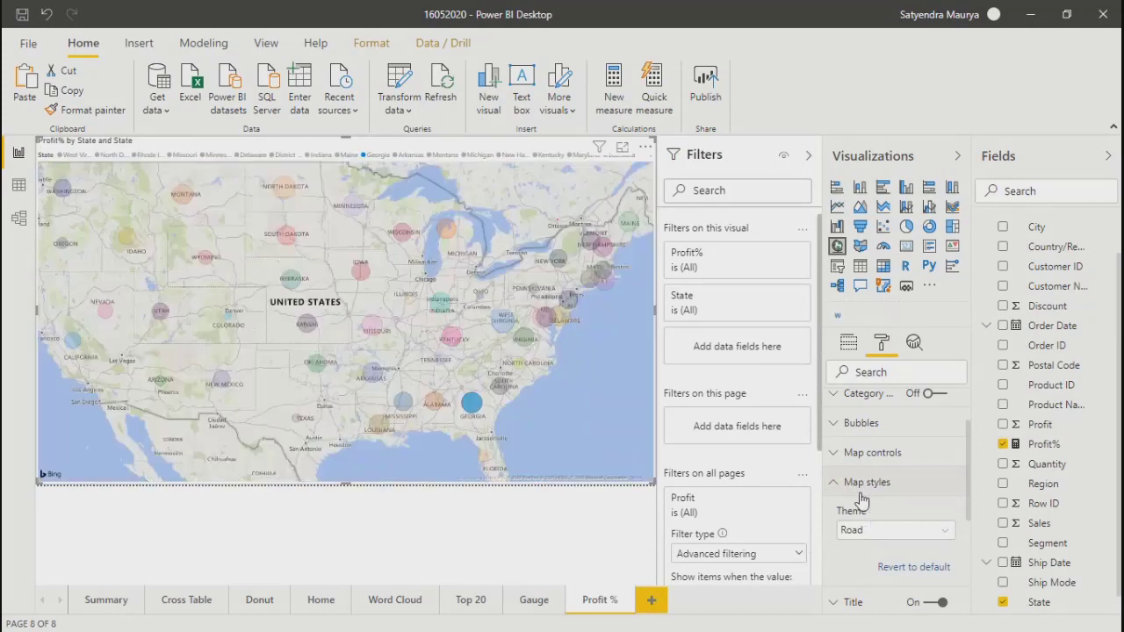
click(851, 530)
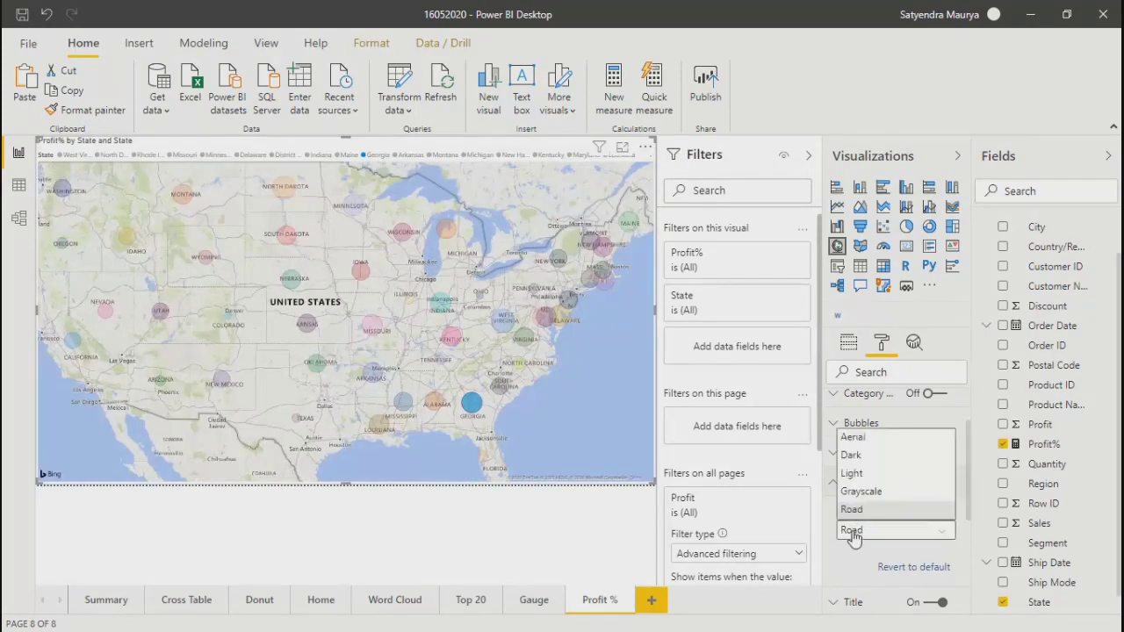
click(851, 473)
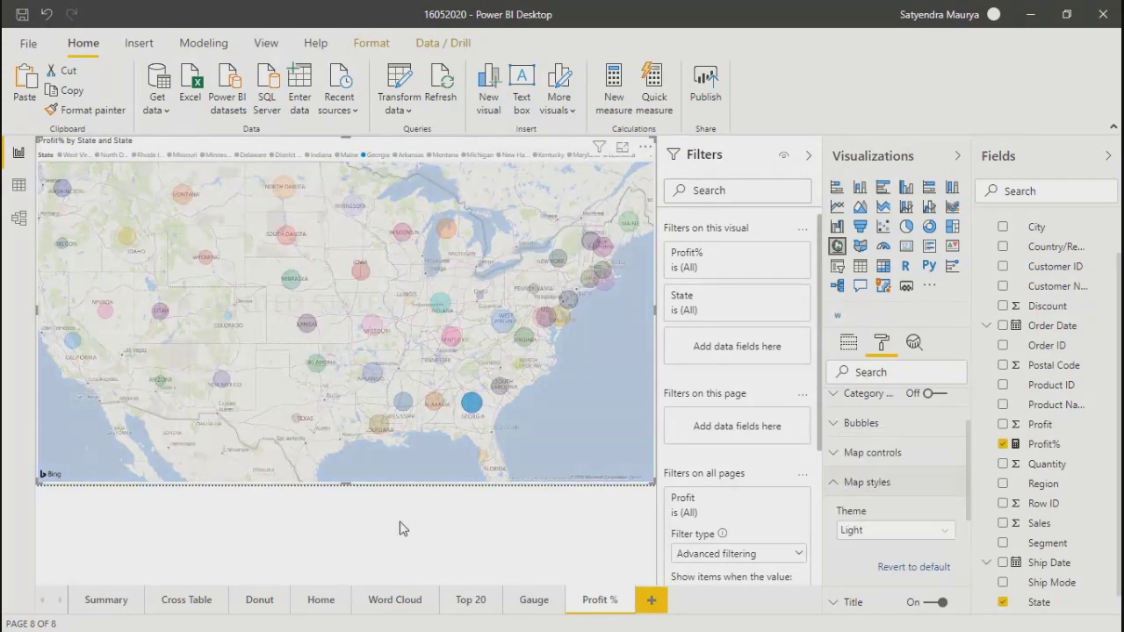
Bring up the map's field assignments and clear the Georgia highlight on the map
click(849, 342)
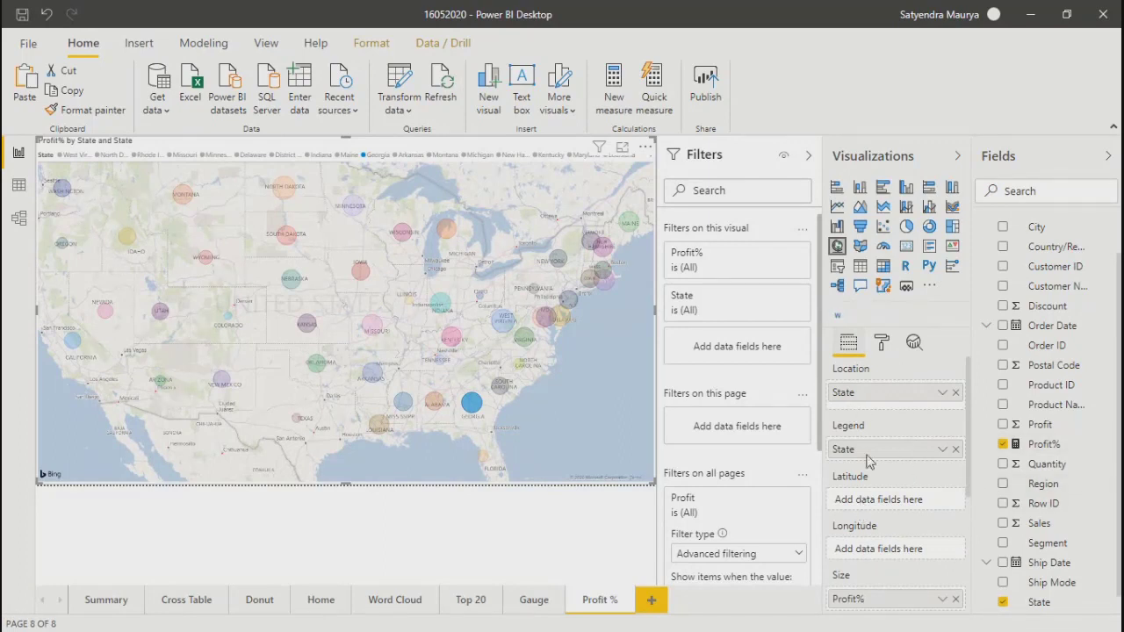
click(409, 529)
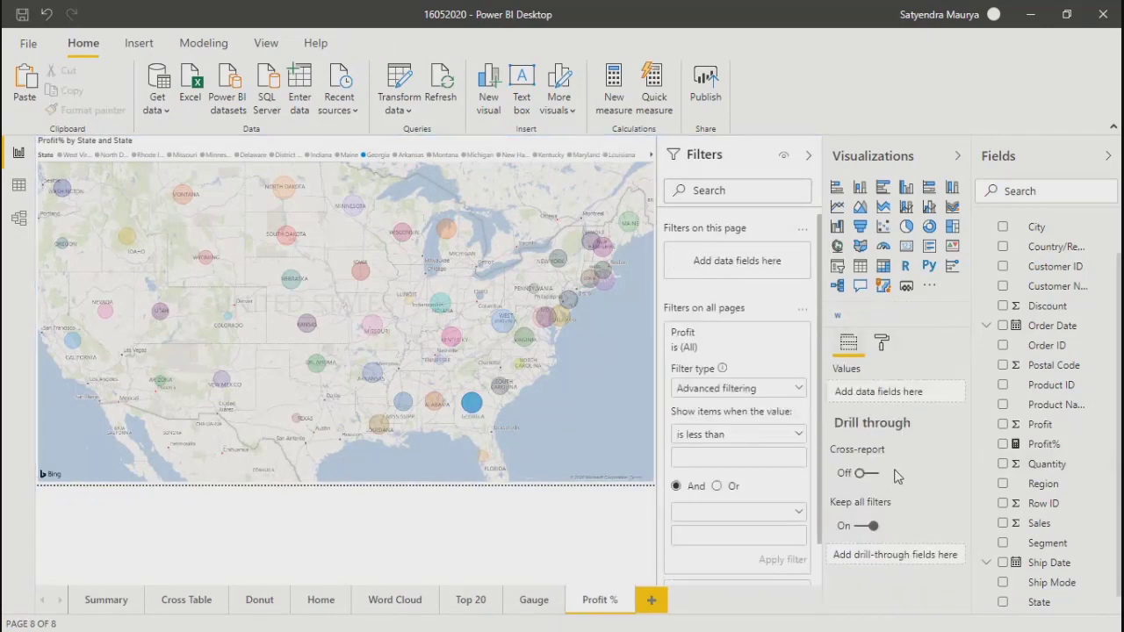
click(597, 396)
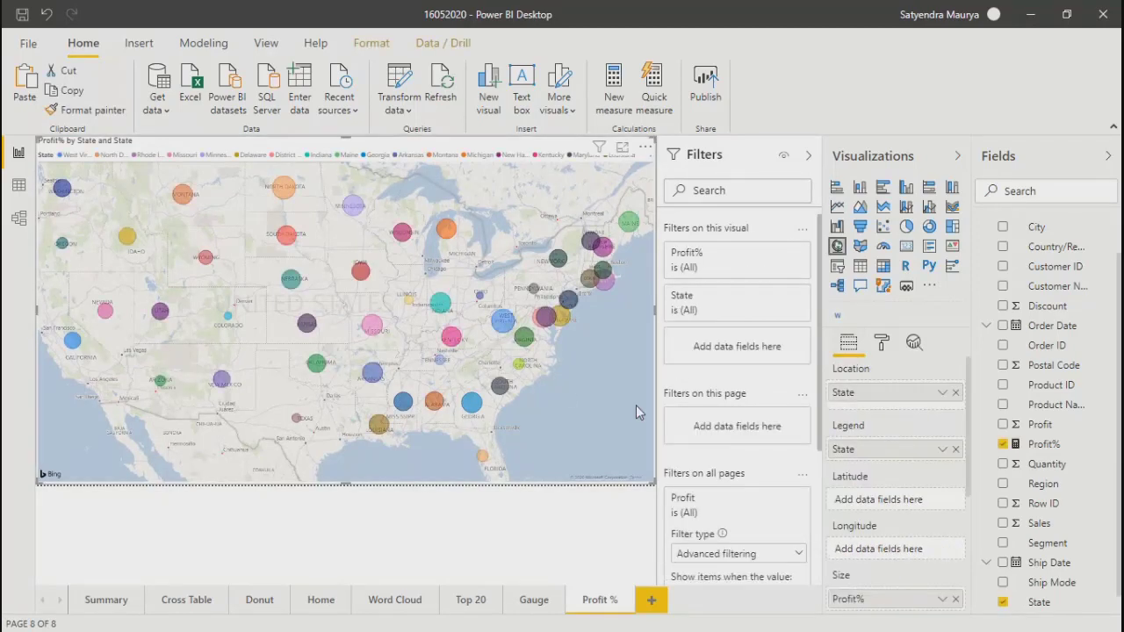
Check the options for moving the legend's State field to another role
click(944, 450)
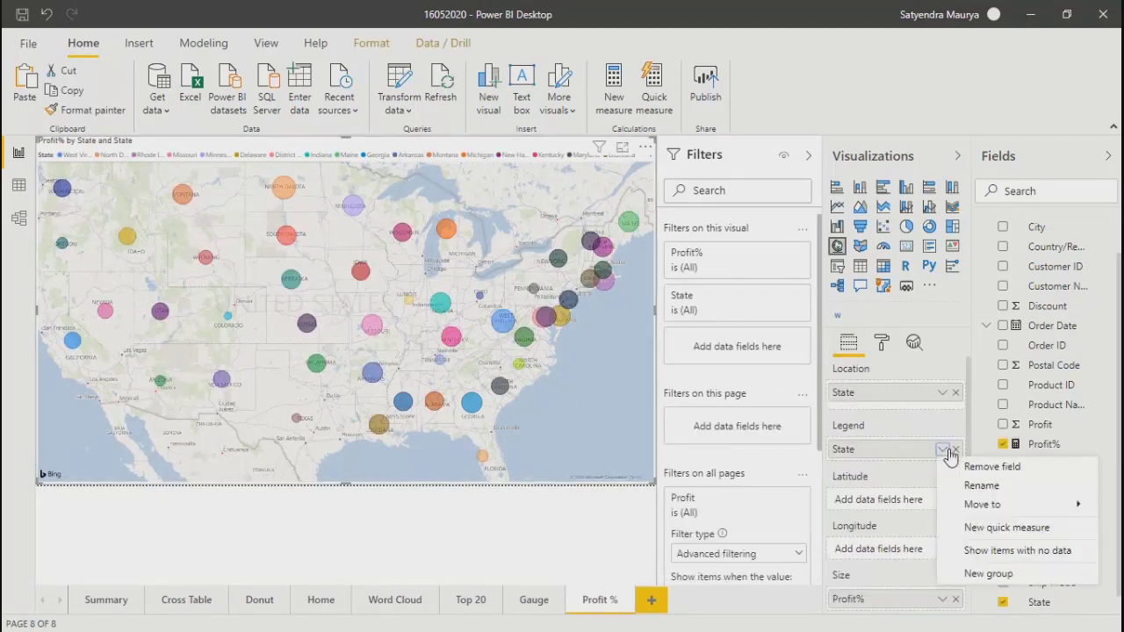
mouse_move(978, 506)
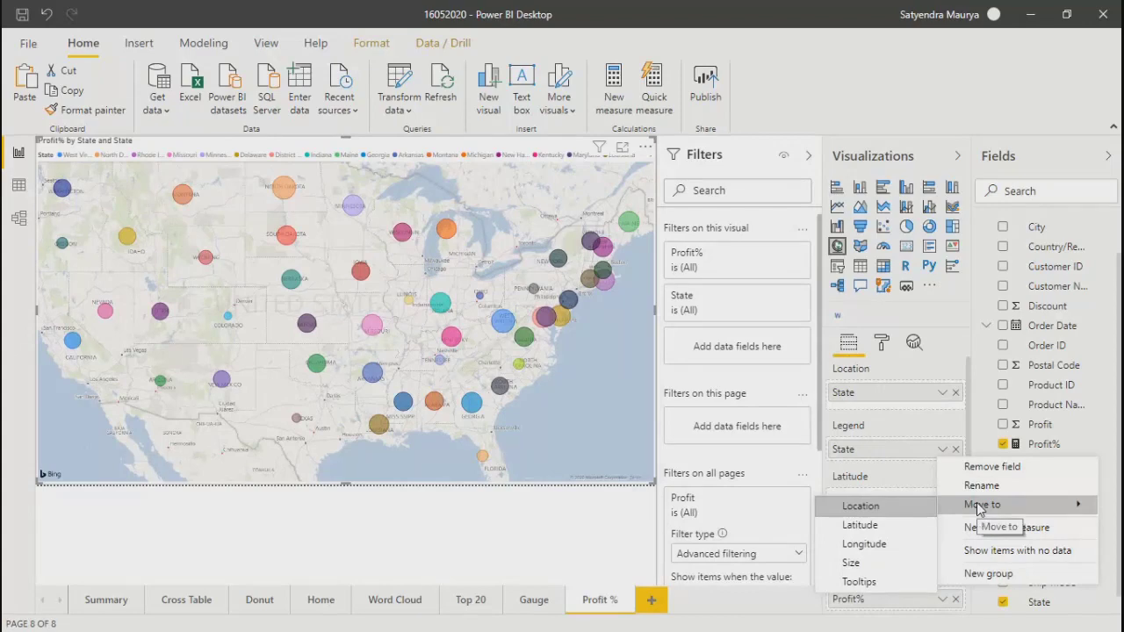
click(867, 474)
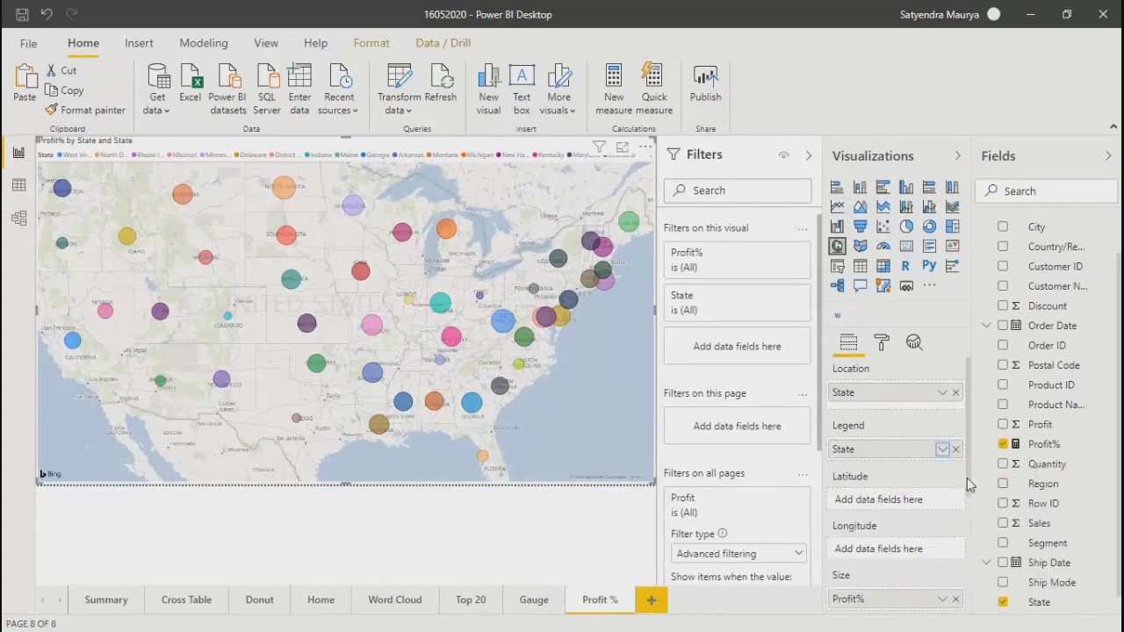
Add Profit%, Profit and Sales to the map's tooltips and remove the duplicate Profit% entry from them
drag(968, 483, 972, 562)
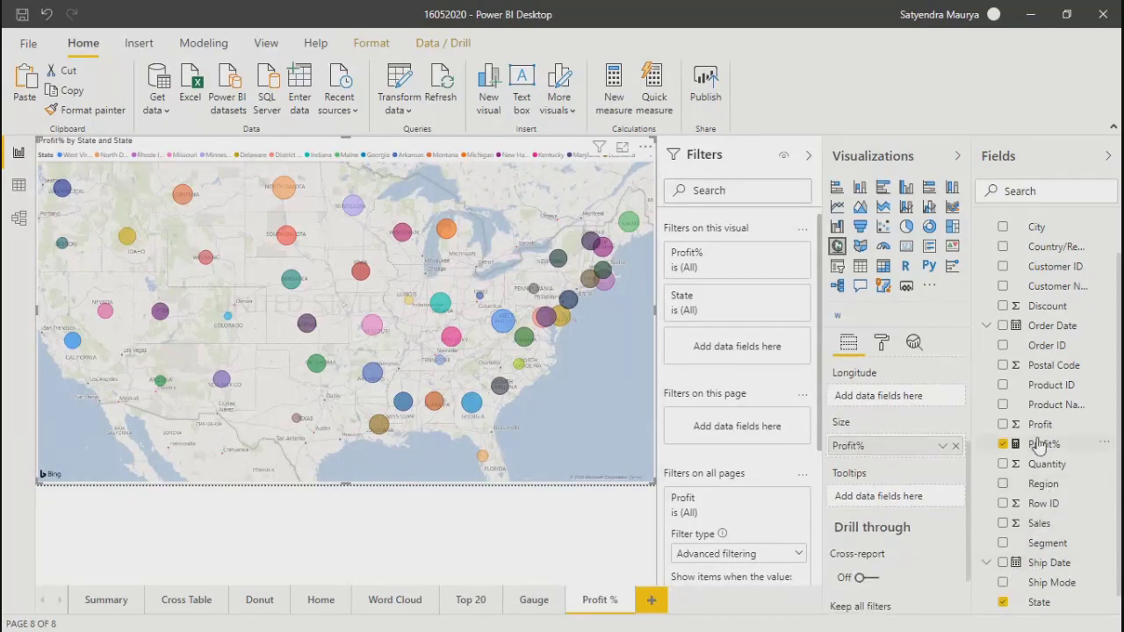
drag(940, 453, 887, 497)
drag(1039, 425, 892, 513)
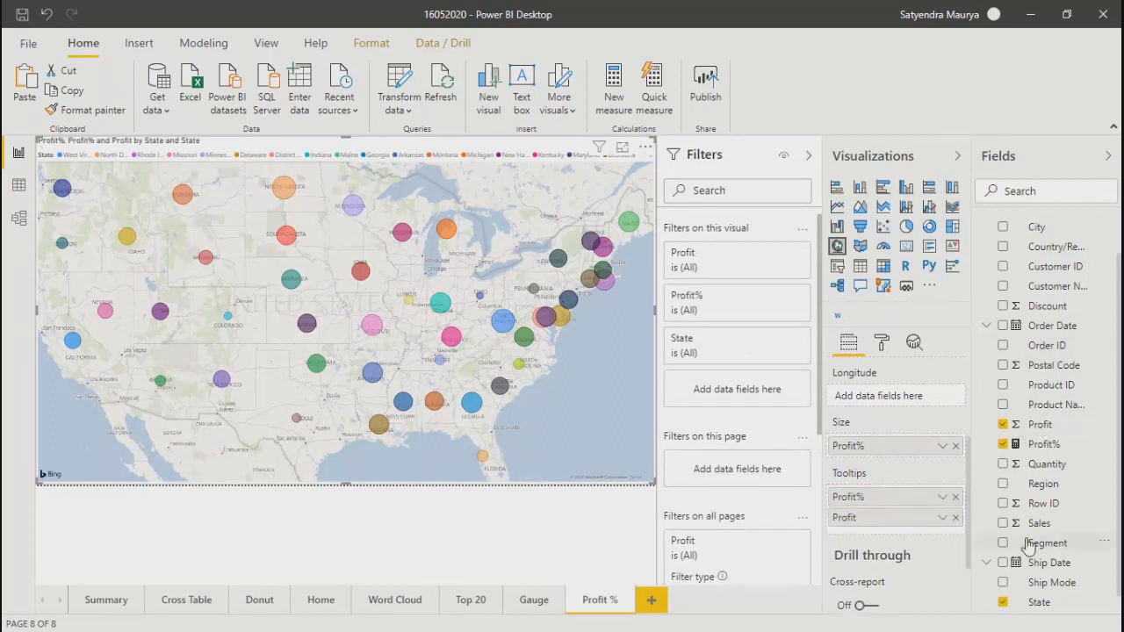
drag(1036, 527, 896, 538)
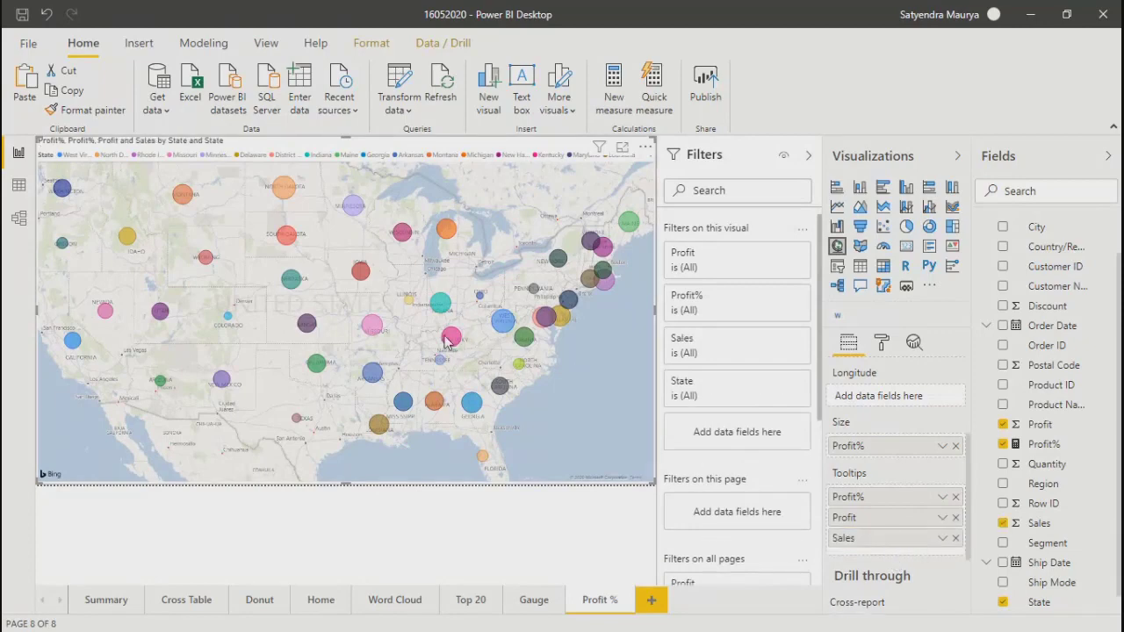
mouse_move(446, 342)
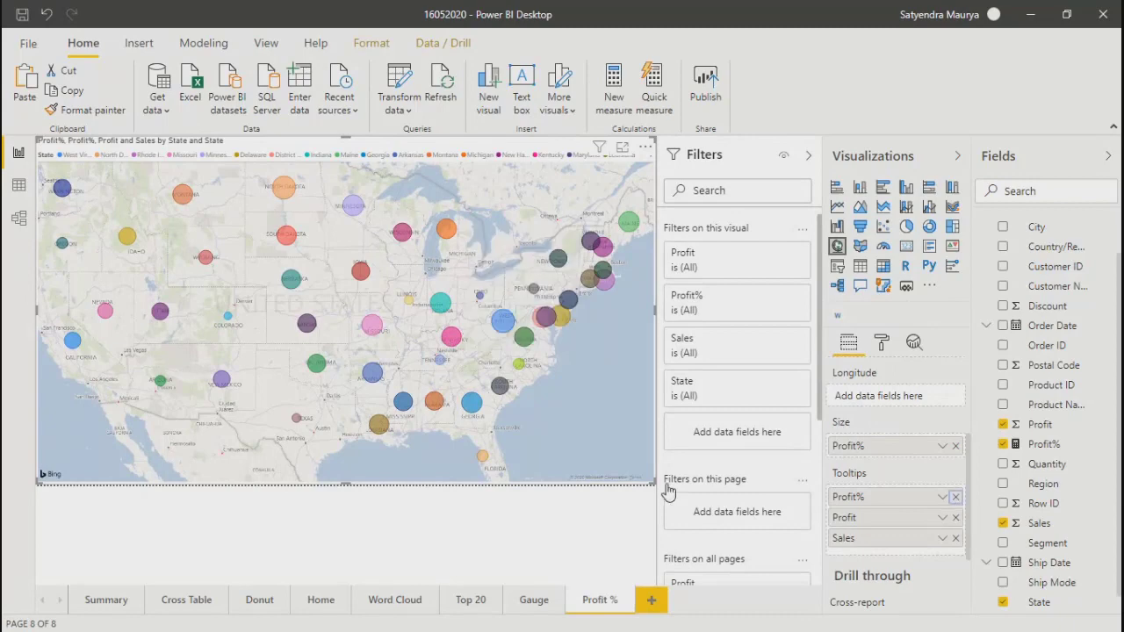
mouse_move(542, 324)
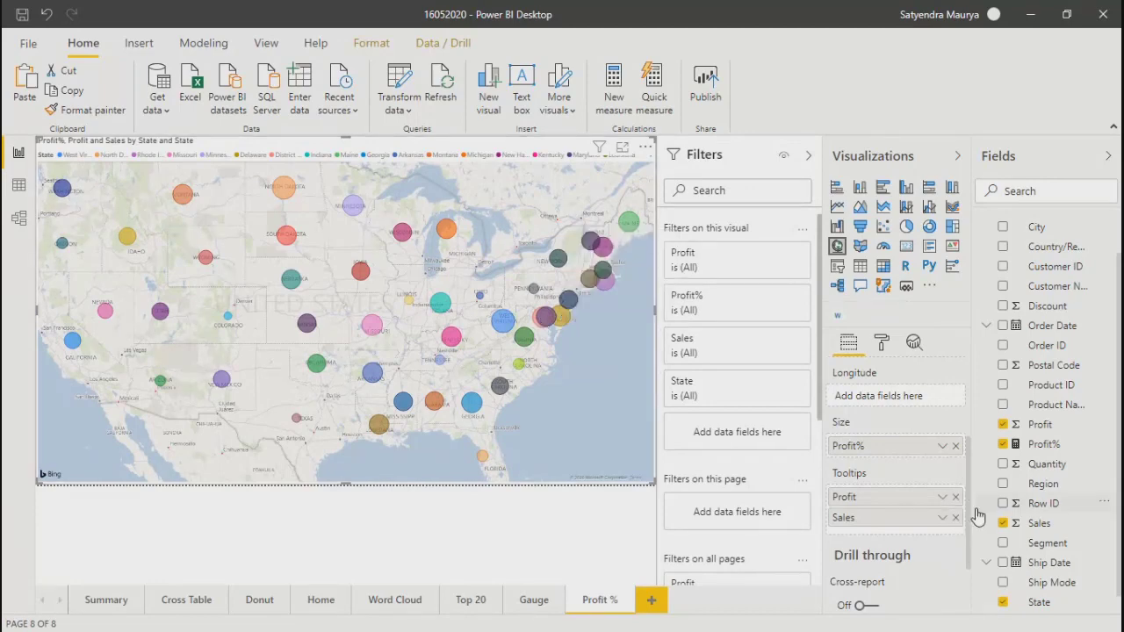
Examine the tooltips of state bubbles such as Kentucky and highlight Georgia and Michigan in turn through the legend
drag(969, 518, 963, 432)
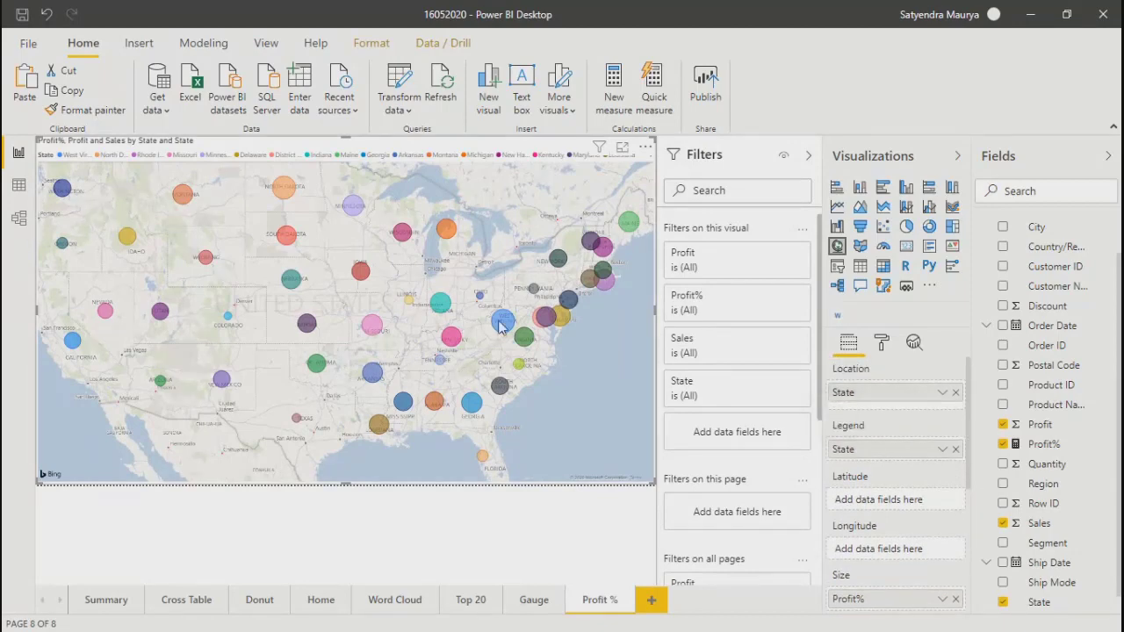
mouse_move(505, 324)
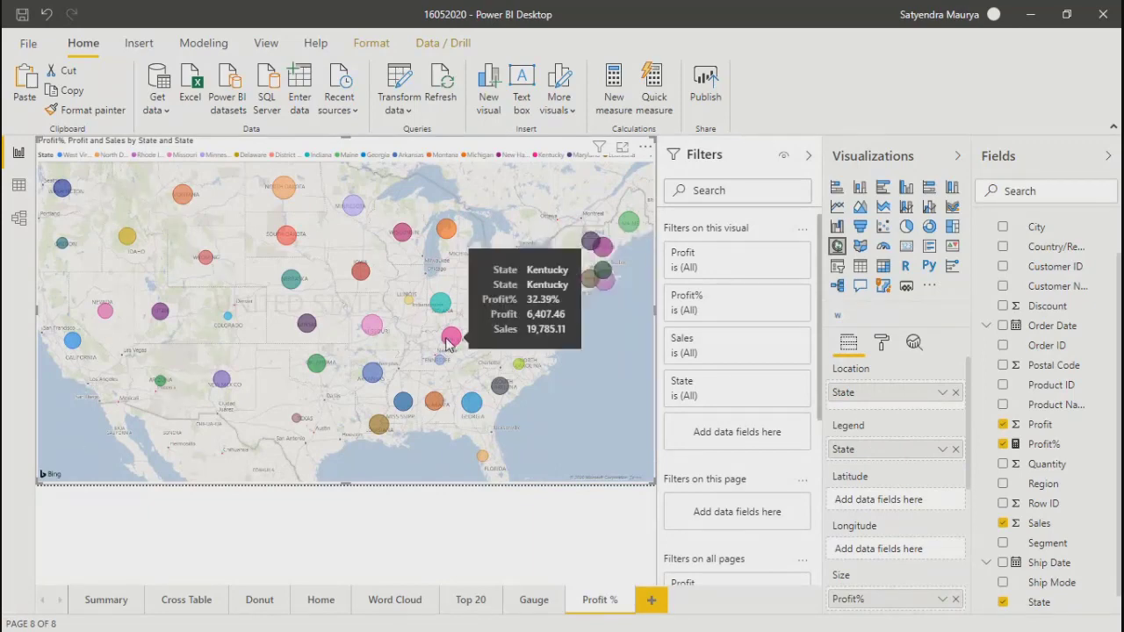
click(372, 156)
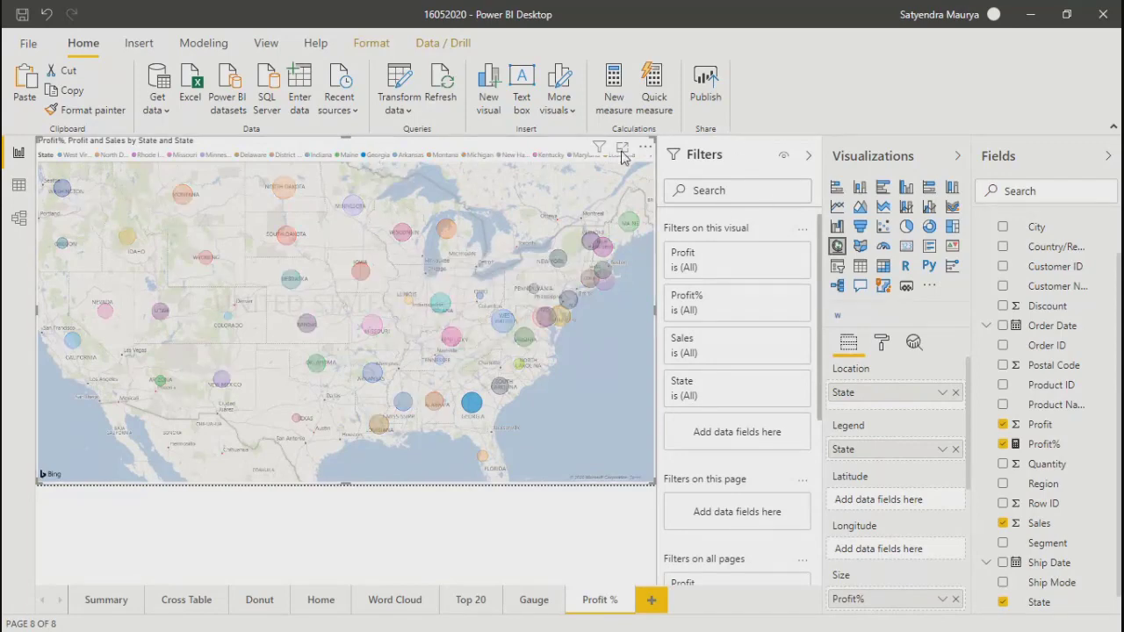
click(470, 155)
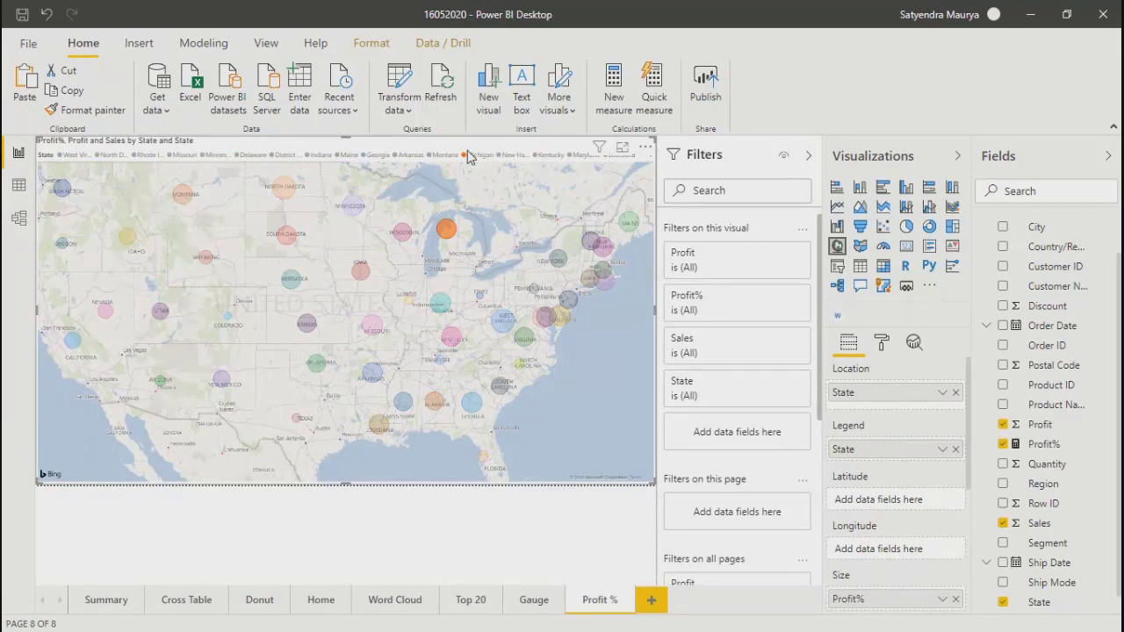
click(943, 449)
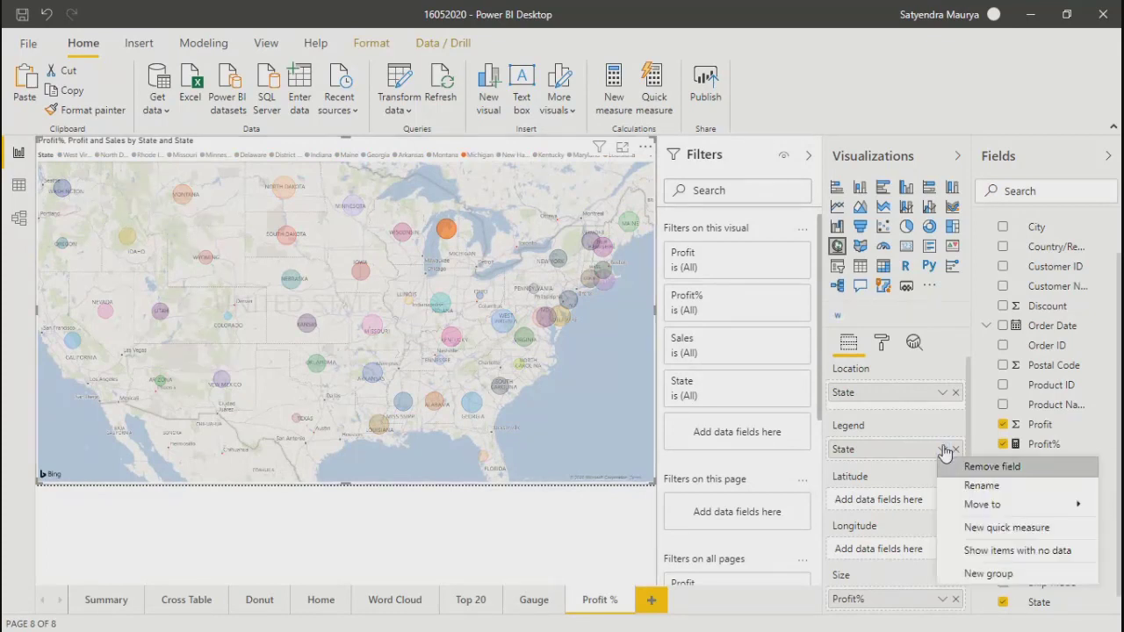
click(899, 451)
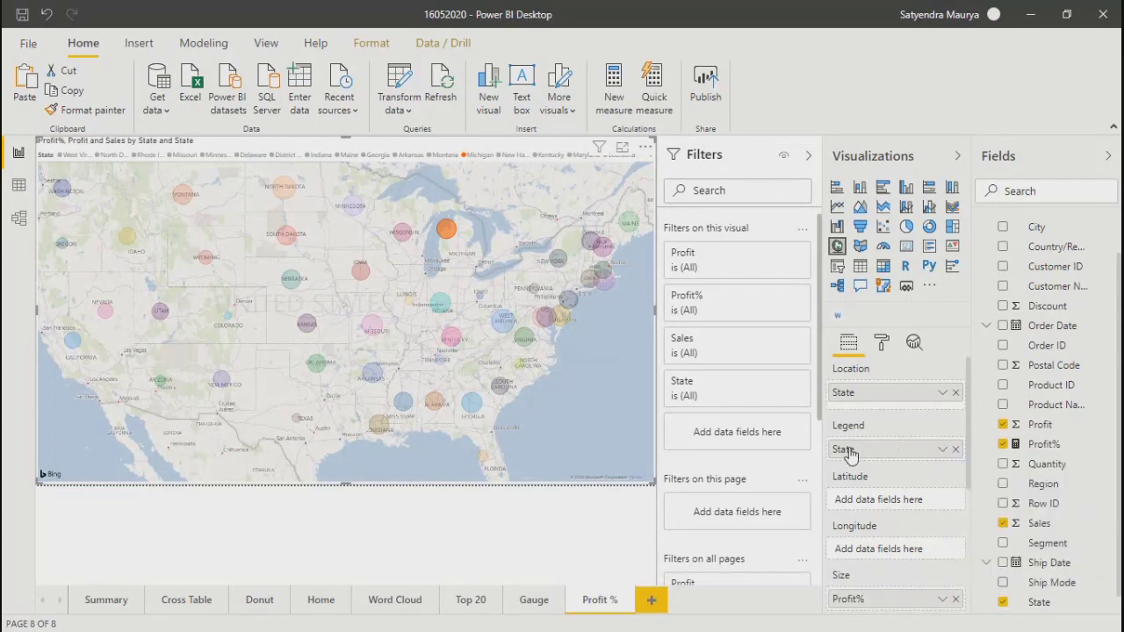
Clear the Michigan highlight, view the map in focus mode and return to the report
click(268, 334)
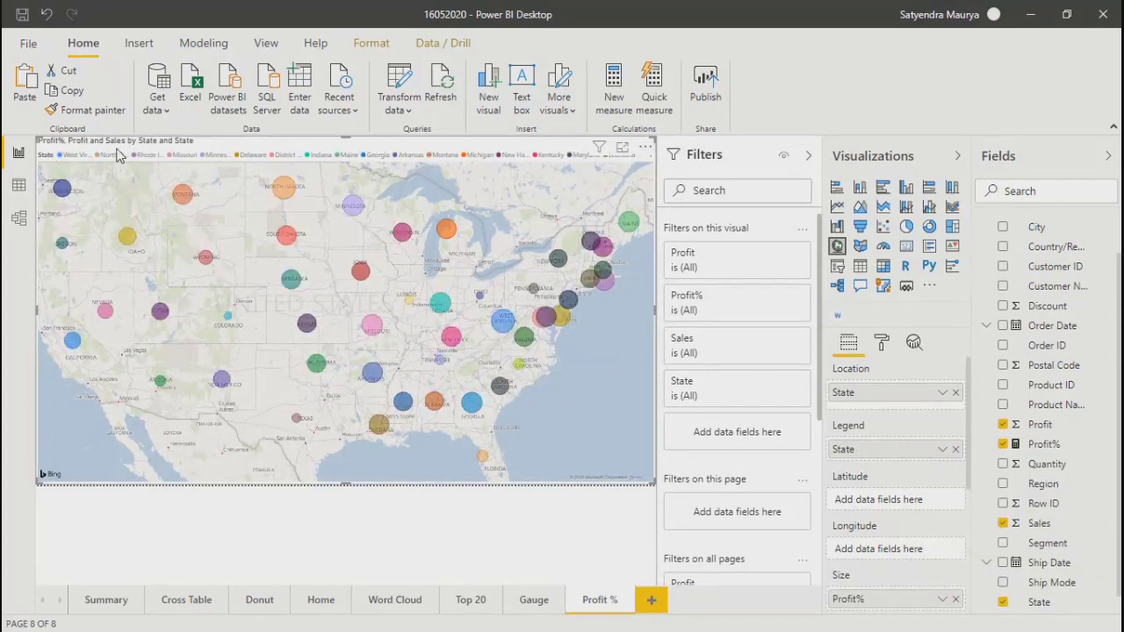
click(621, 147)
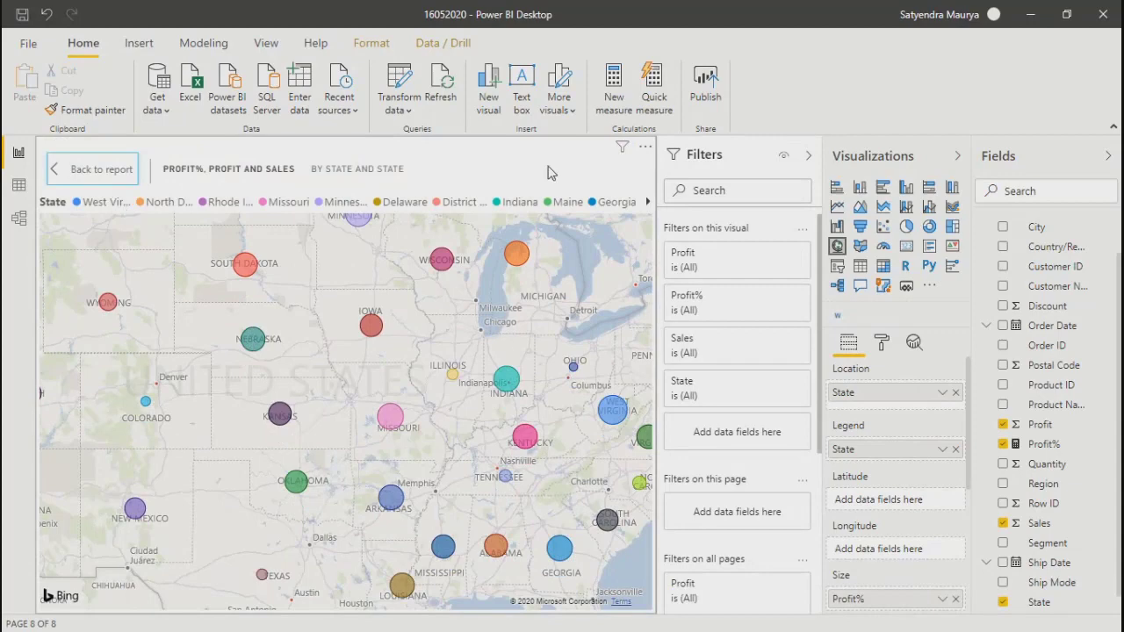
click(72, 172)
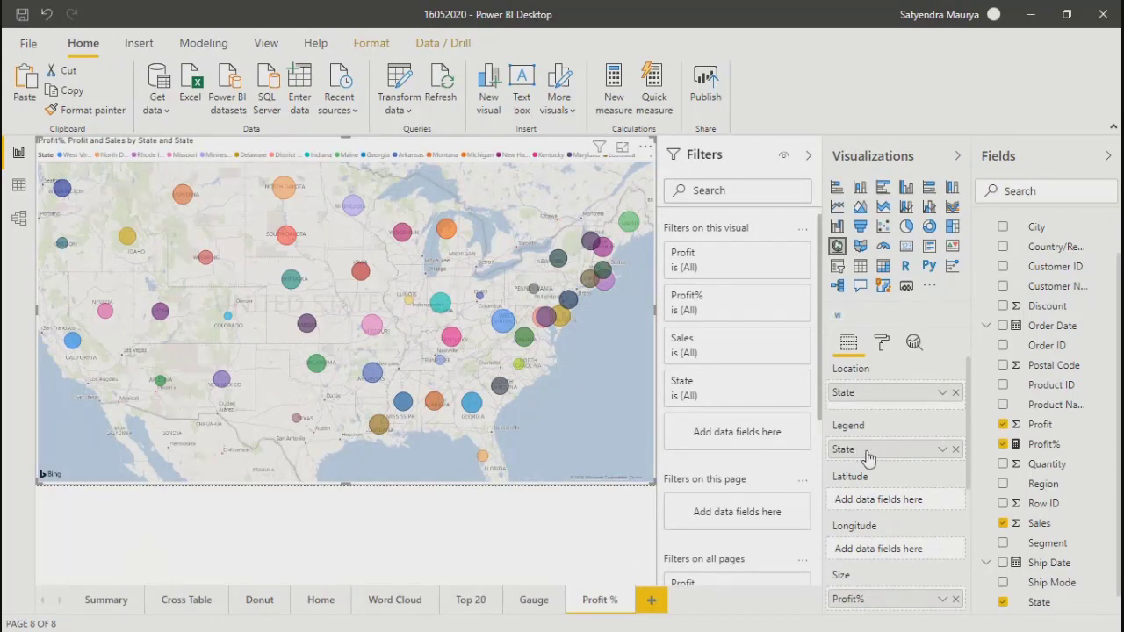
Turn off the legend of the state map on the Profit % page
mouse_move(454, 348)
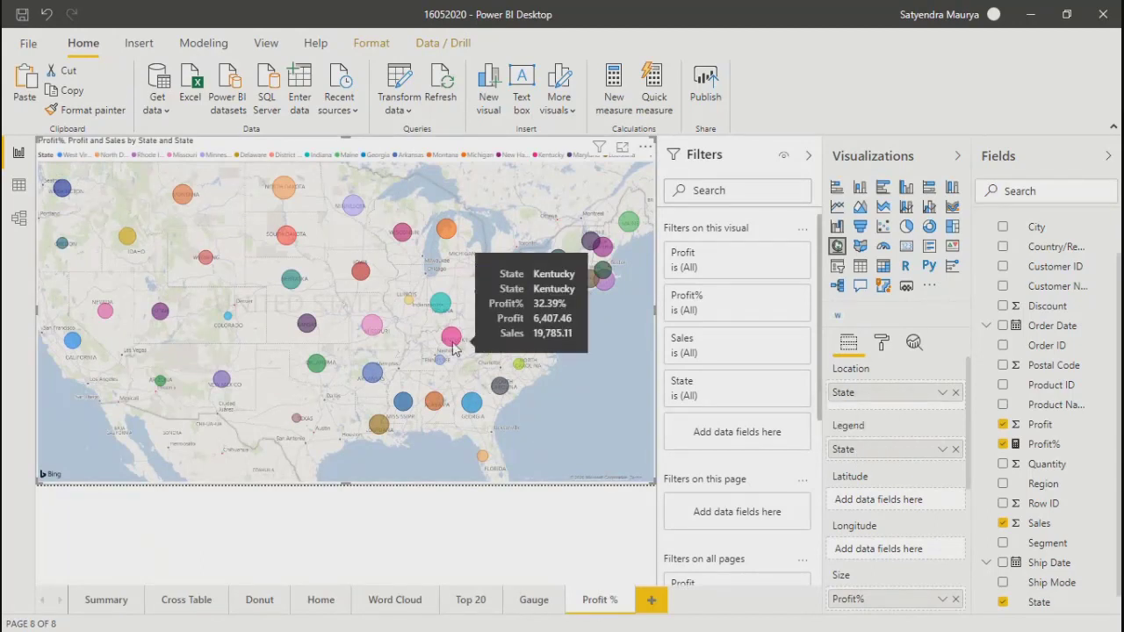
click(883, 344)
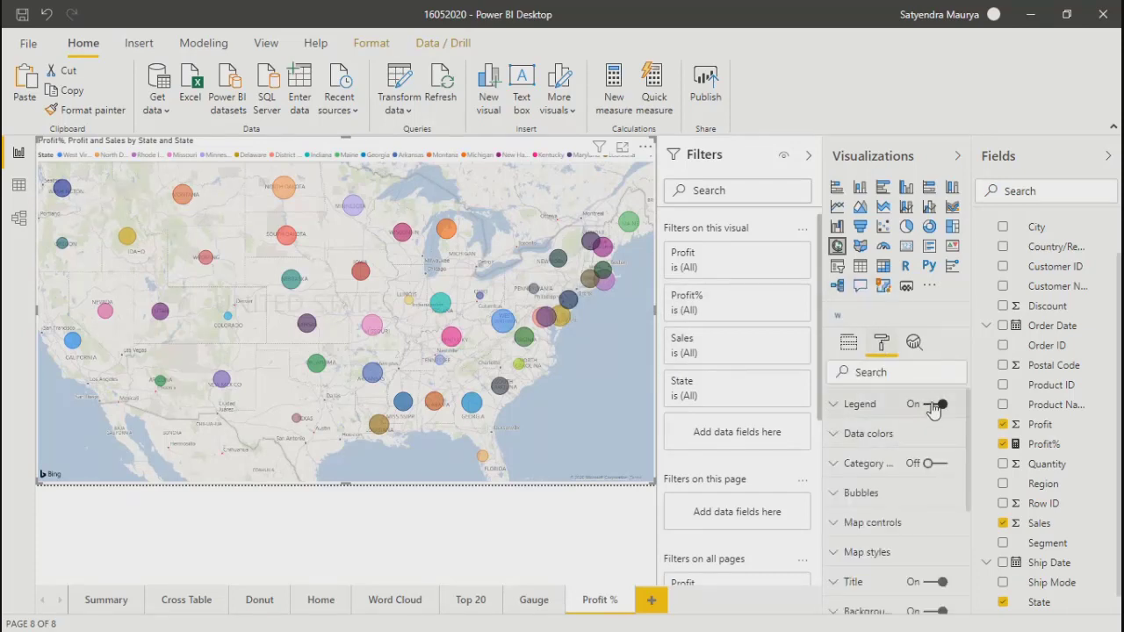
click(934, 406)
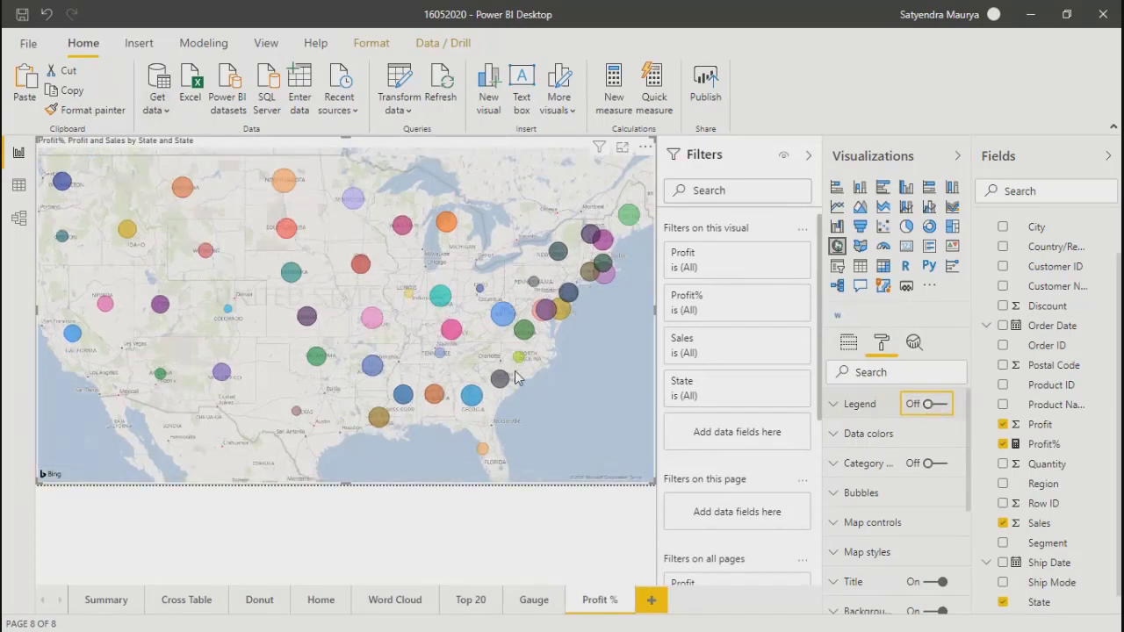
Examine the map's data colors for the individual states and its other formatting options, and return to its field assignments
click(832, 435)
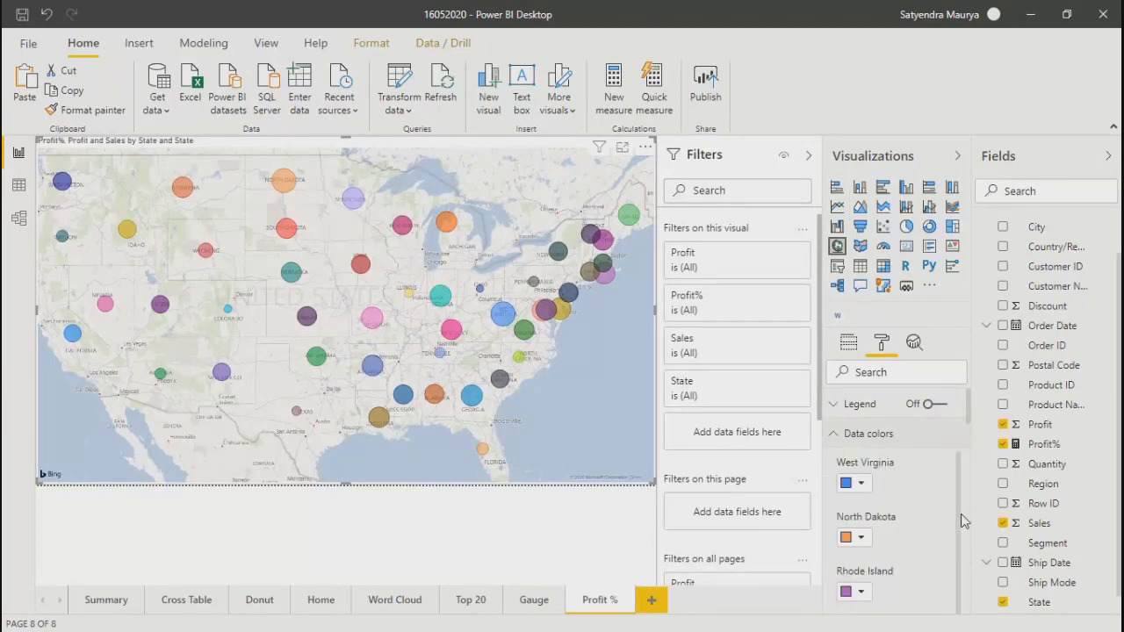
drag(958, 504, 949, 470)
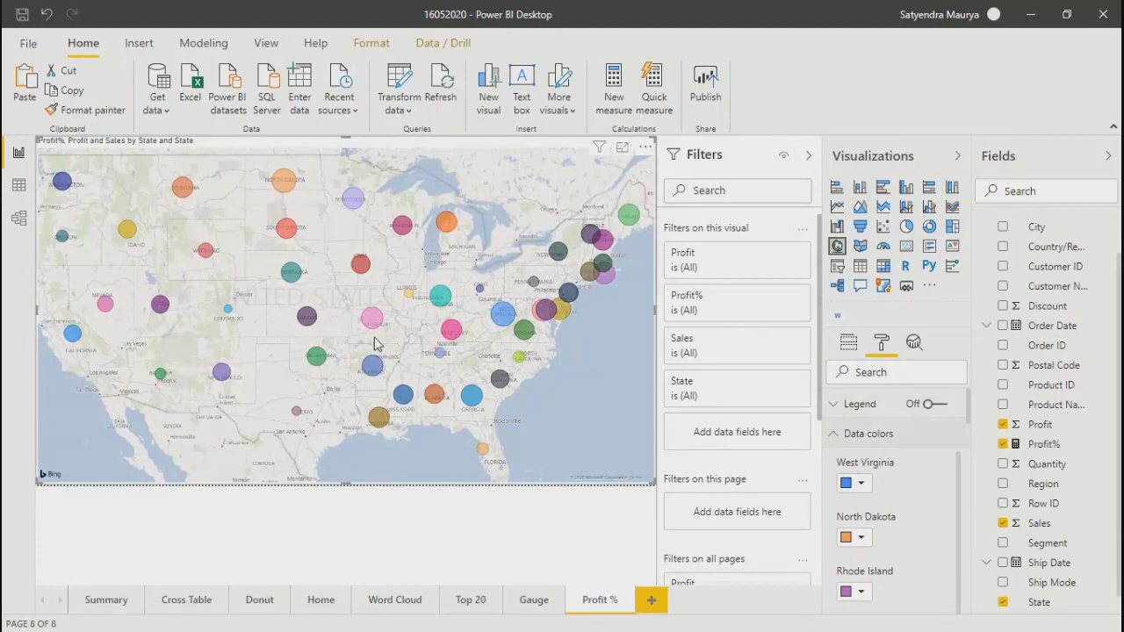
click(861, 484)
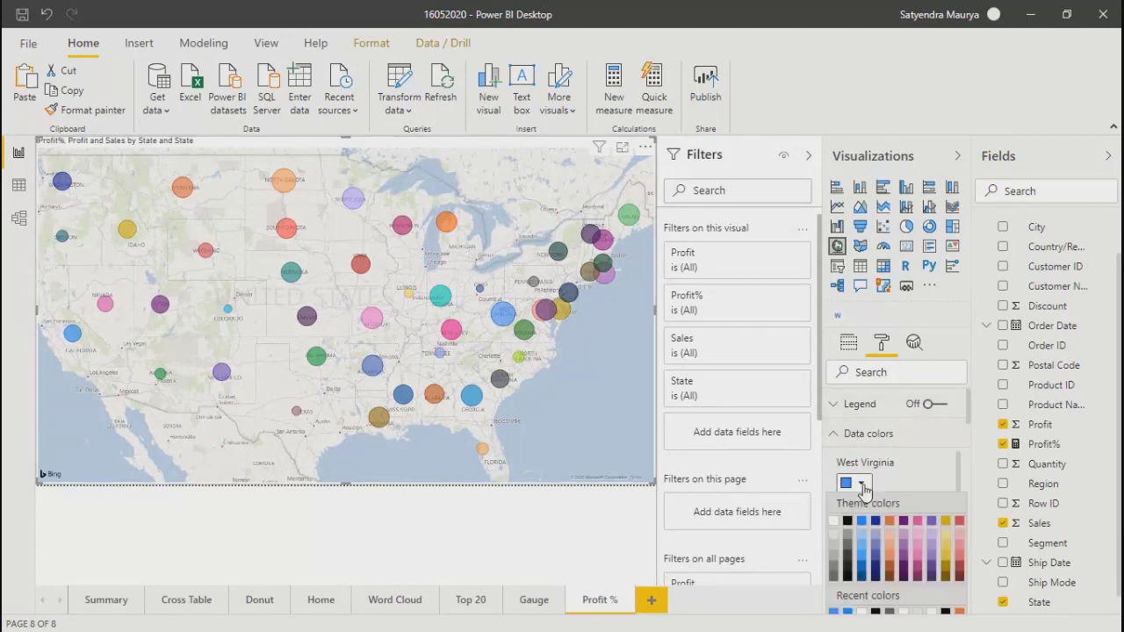
click(908, 484)
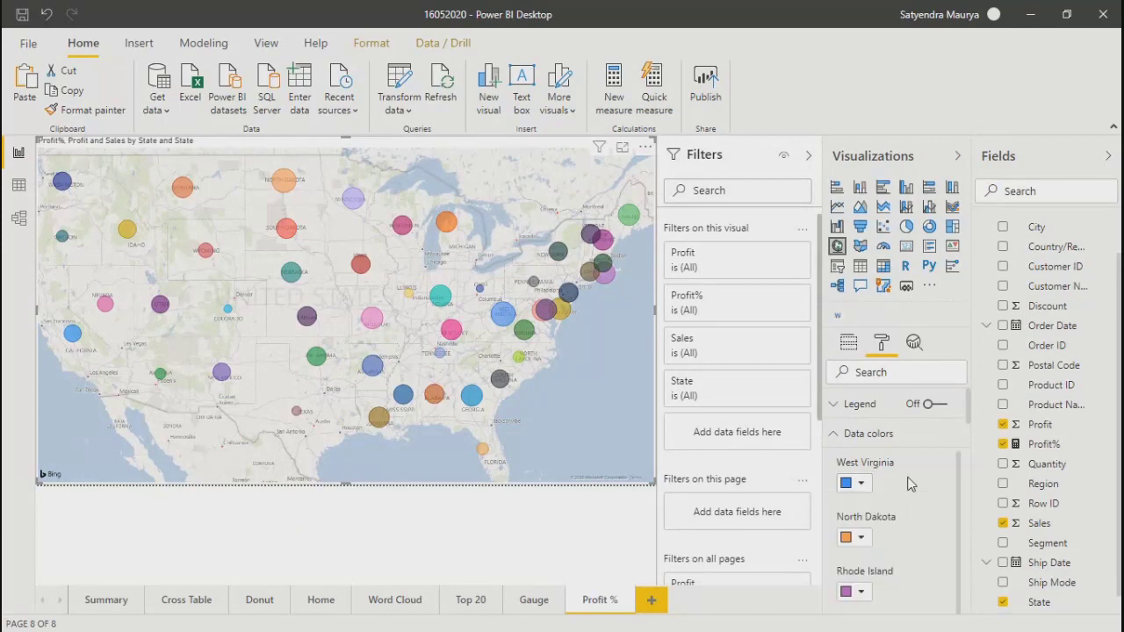
scroll(963, 488, down, 5)
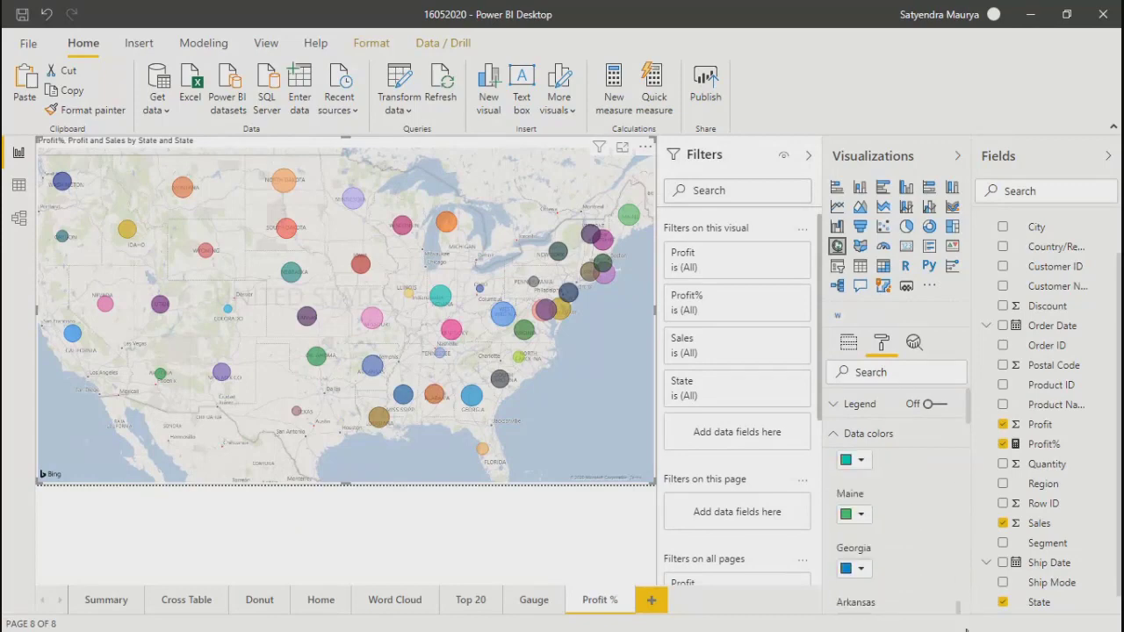
scroll(969, 593, up, 5)
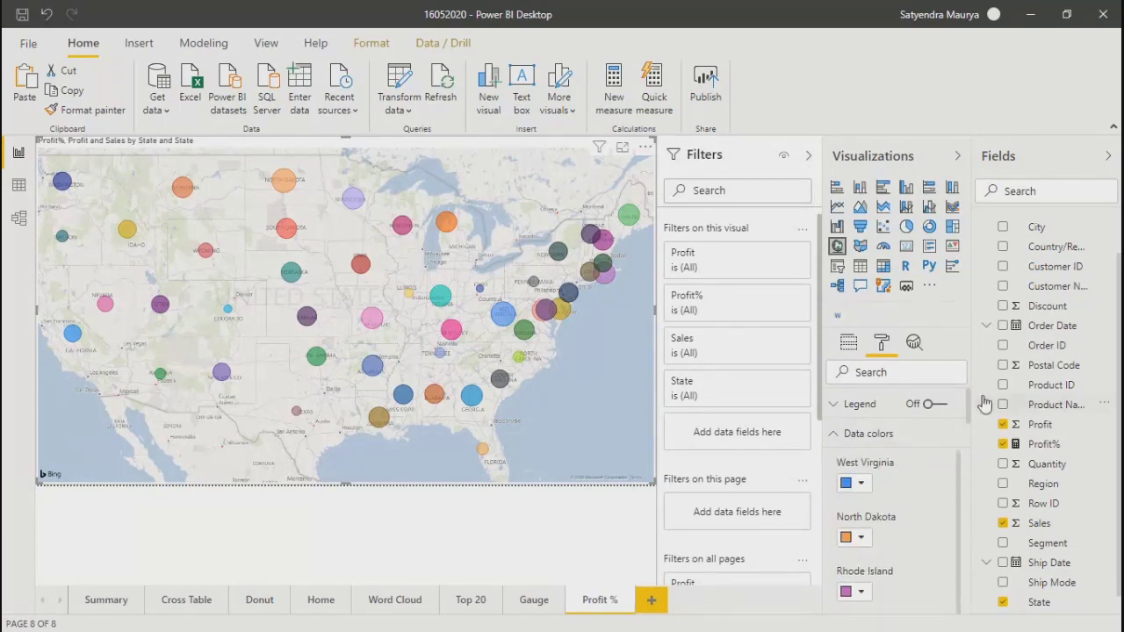
scroll(970, 468, down, 2)
scroll(969, 491, down, 10)
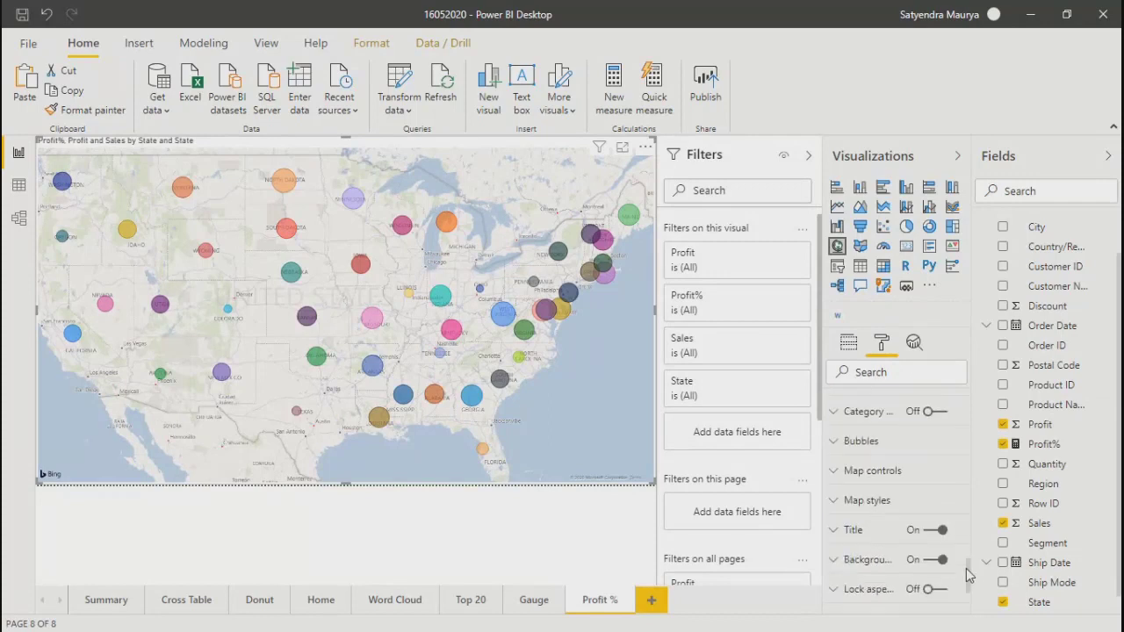
drag(966, 546, 961, 388)
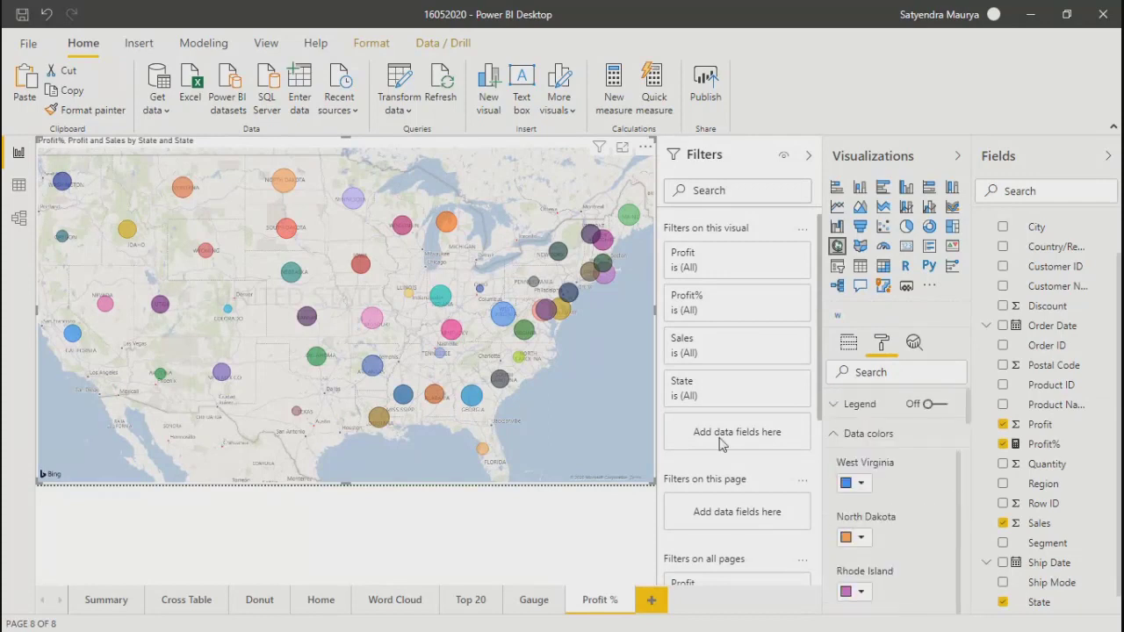
click(848, 342)
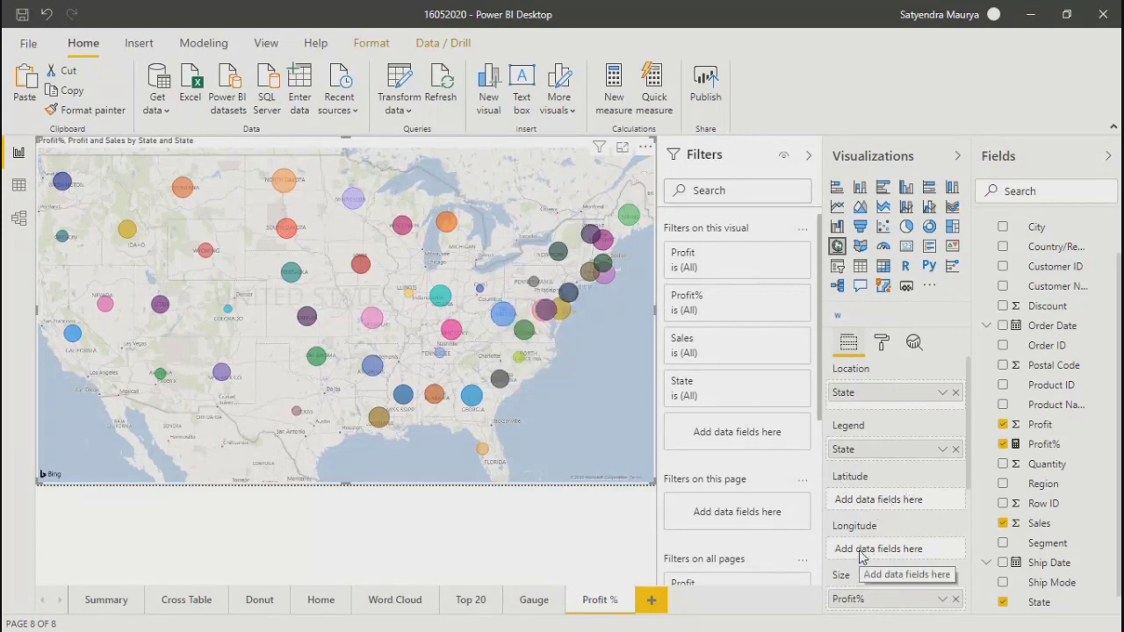
Deselect the map, look through the Gauge, Top 20 and Word Cloud pages and return to the Profit % page
click(527, 515)
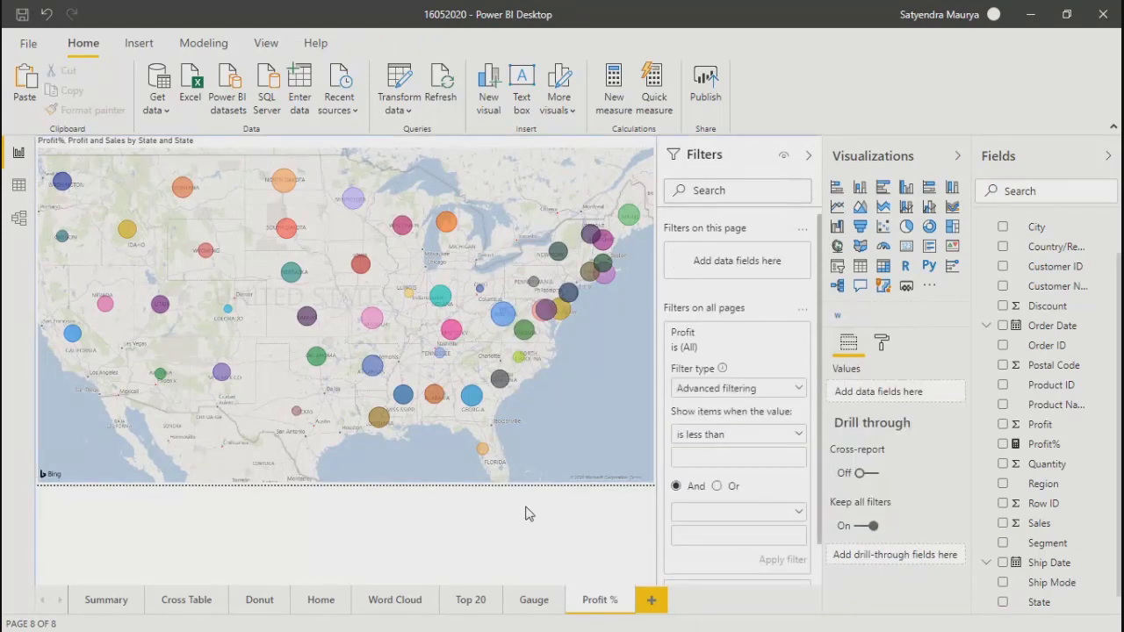
click(540, 604)
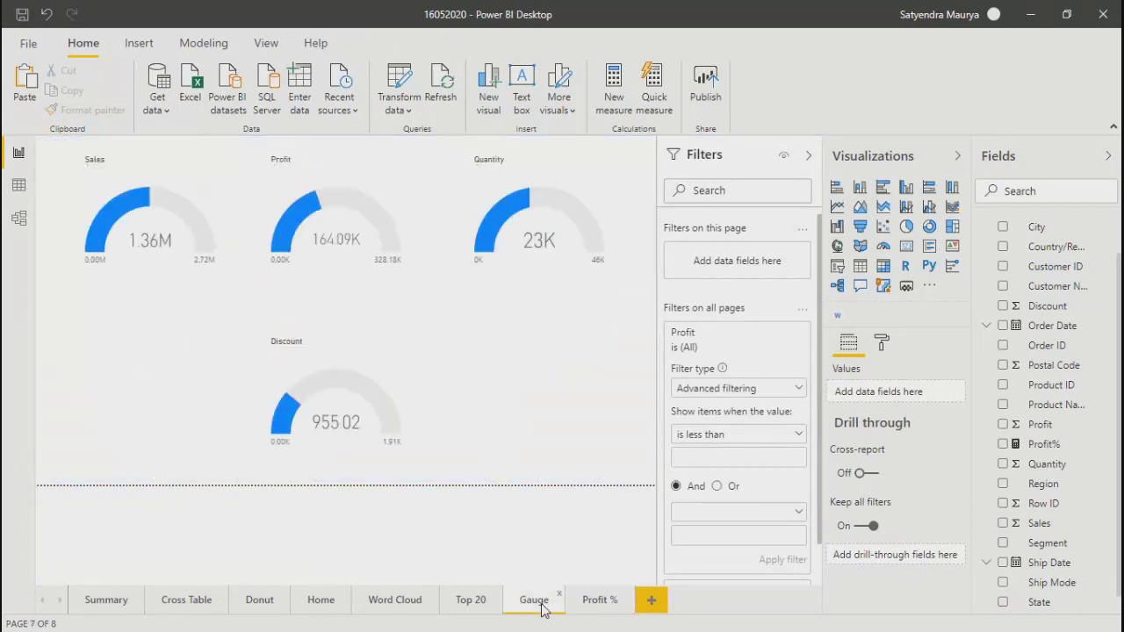
click(460, 603)
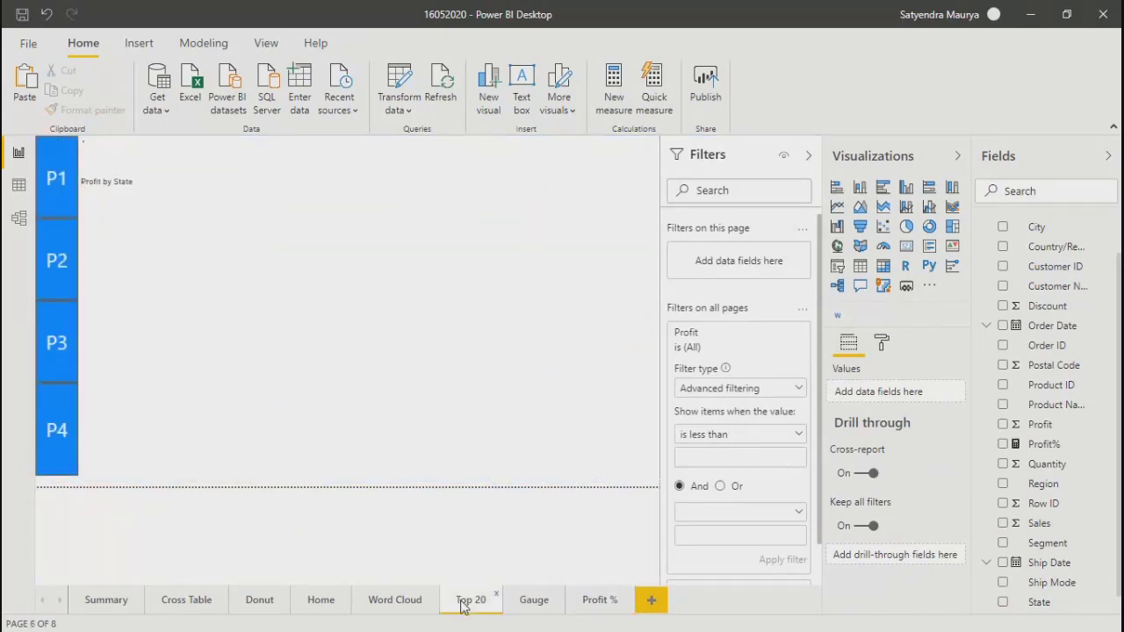
click(392, 607)
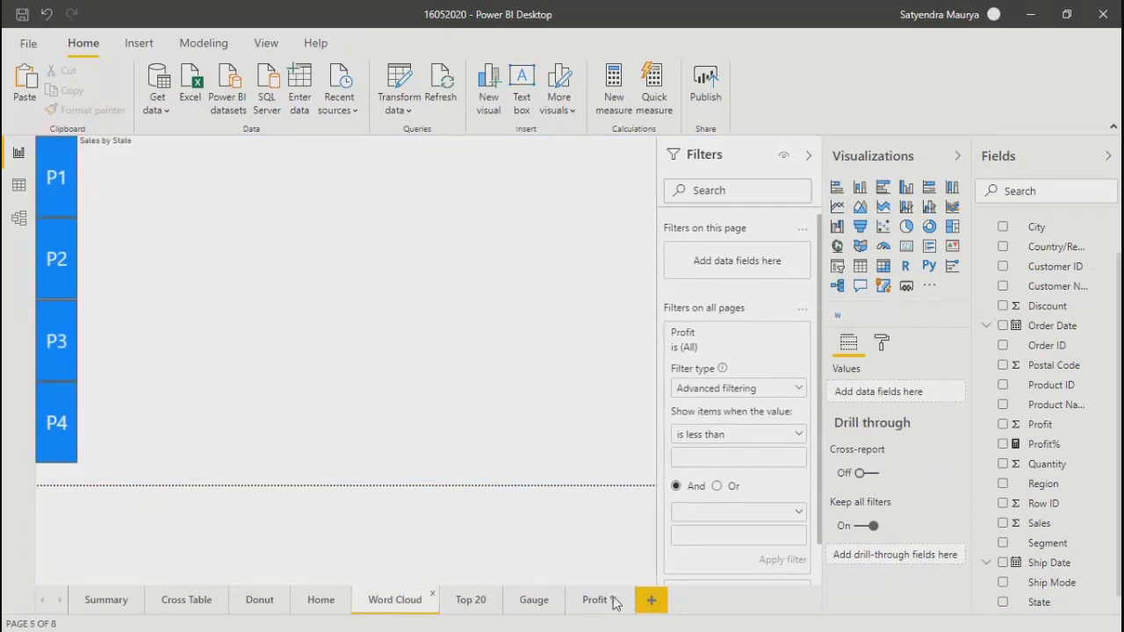
click(590, 613)
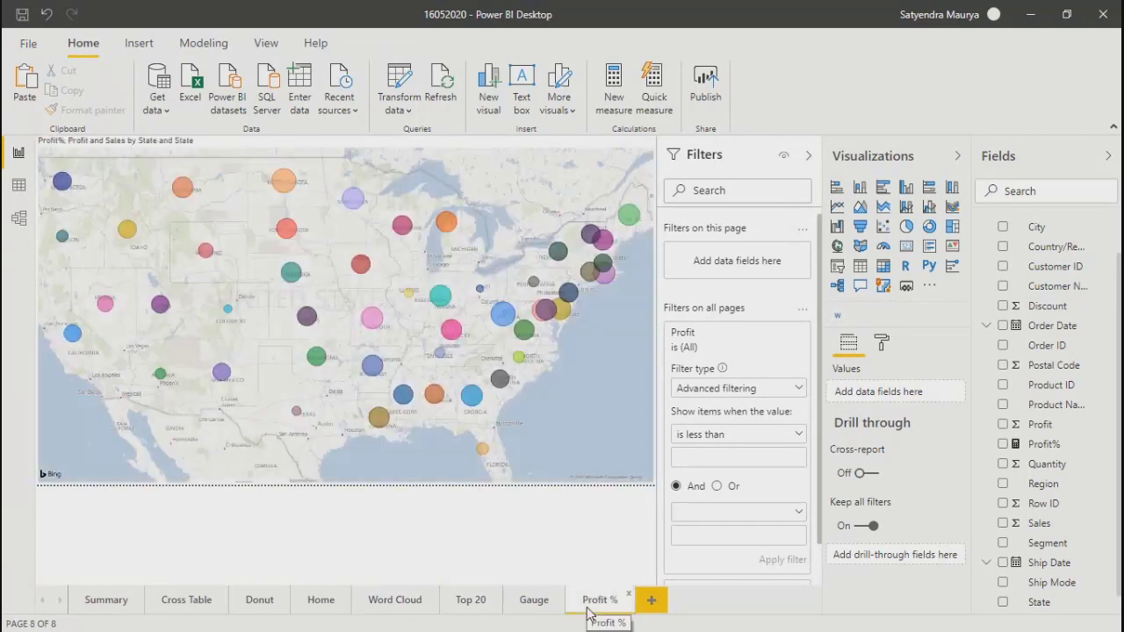